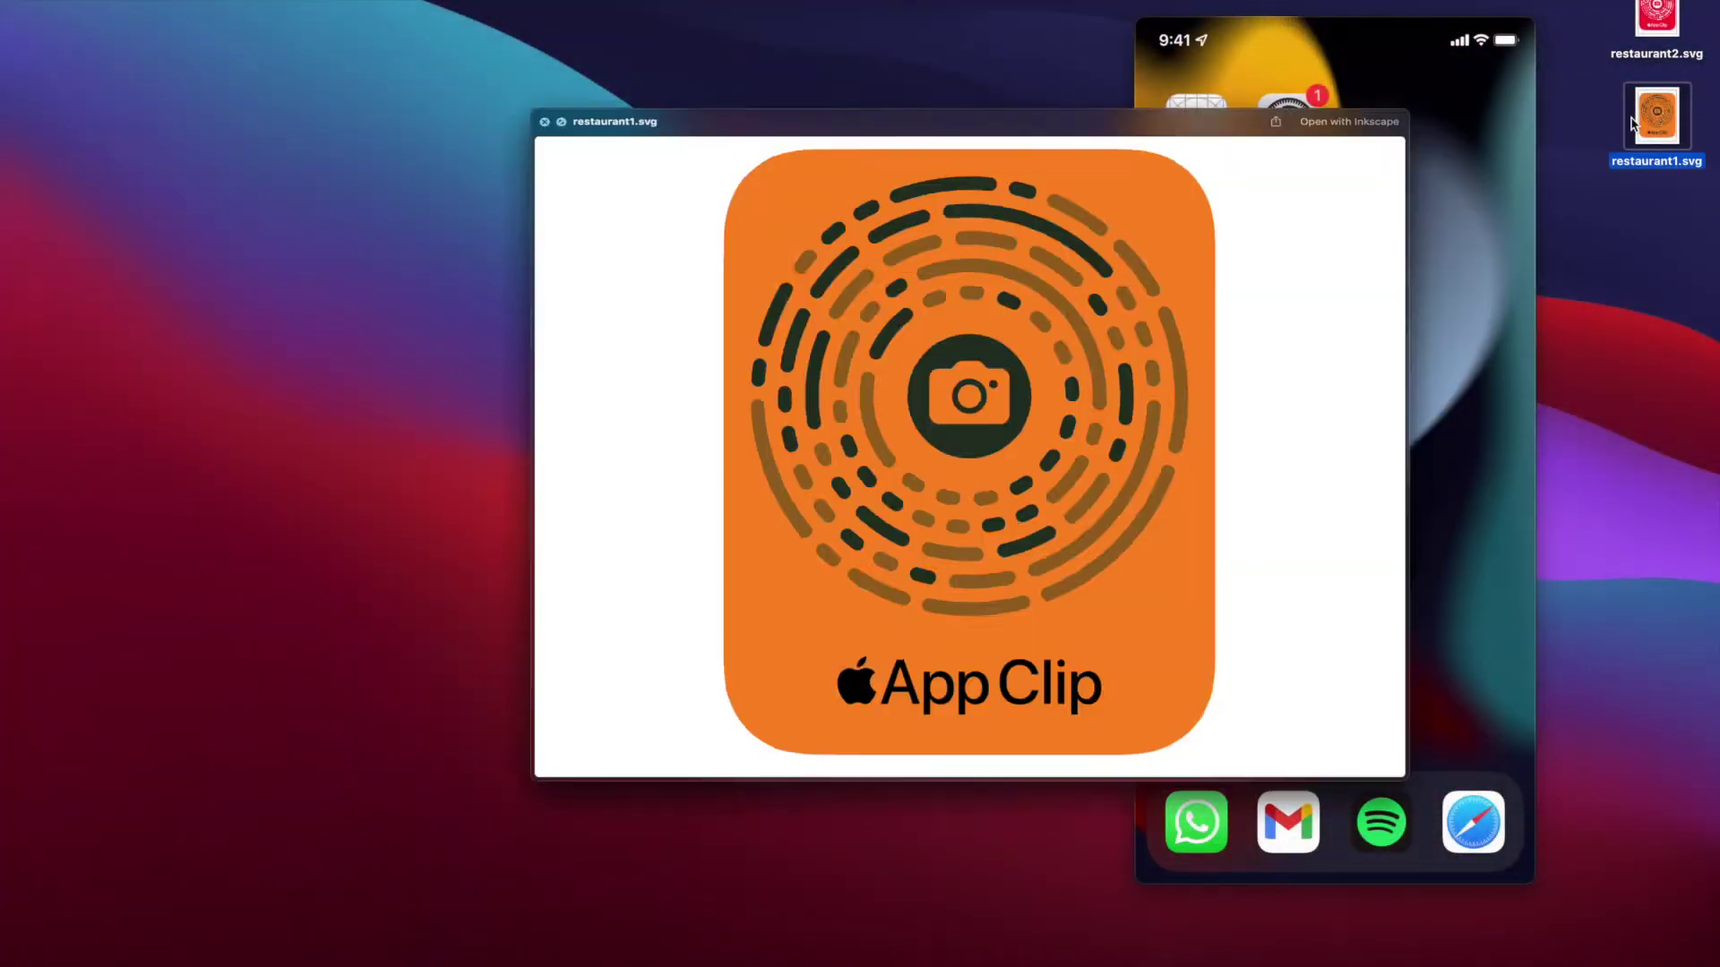
Show RestApp's App Store overlay on the mirrored iPhone, then close the clip and restaurant1 preview.
{"action": "mouse_move", "coordinate": [1393, 38]}
{"action": "left_mouse_down"}
{"action": "mouse_move", "coordinate": [256, 91]}
{"action": "mouse_move", "coordinate": [274, 70]}
{"action": "left_mouse_up"}
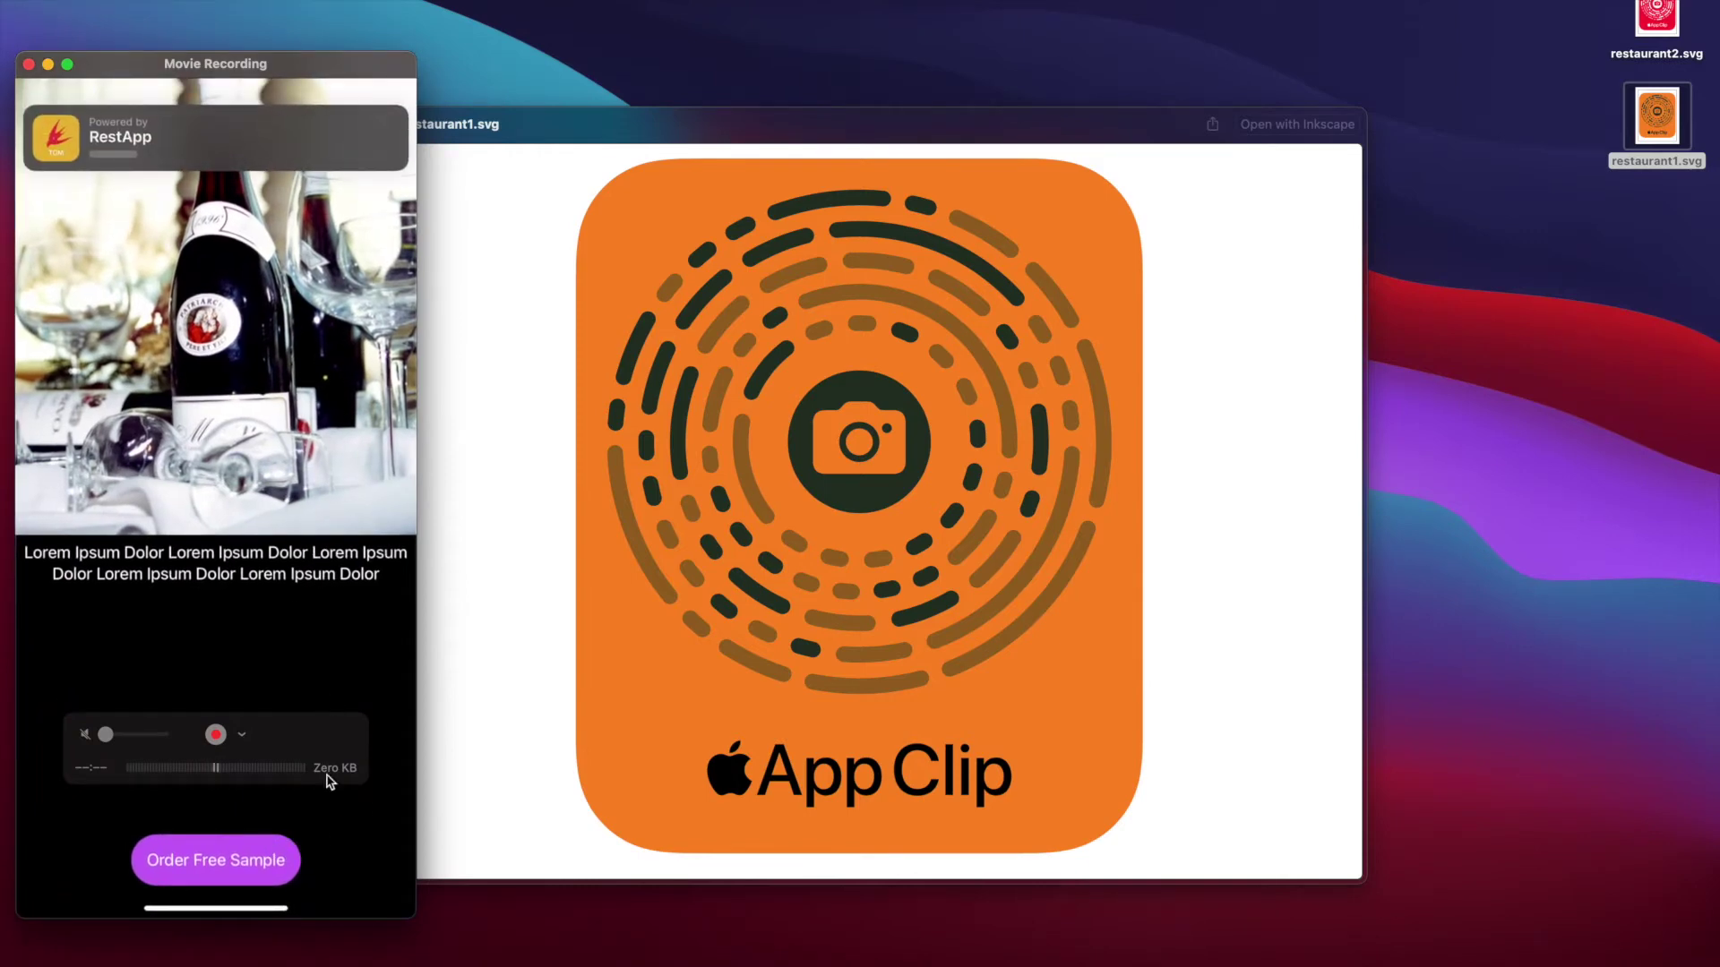
{"action": "left_click", "coordinate": [252, 871]}
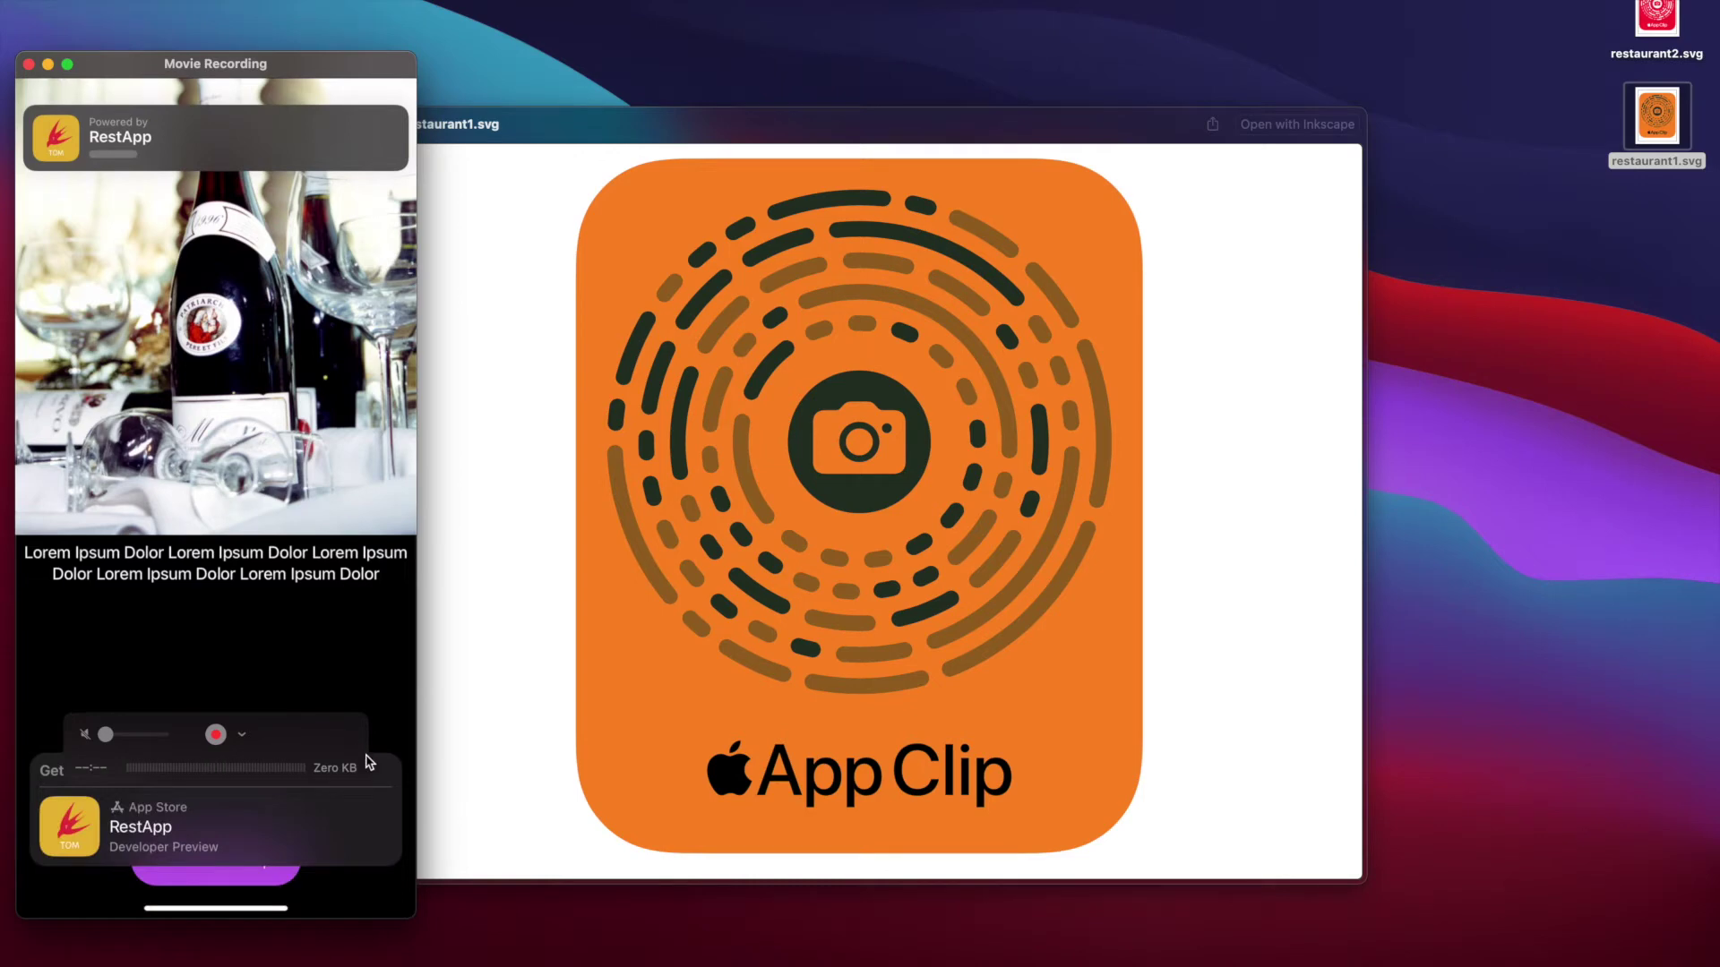
{"action": "key", "text": "super+shift+h"}
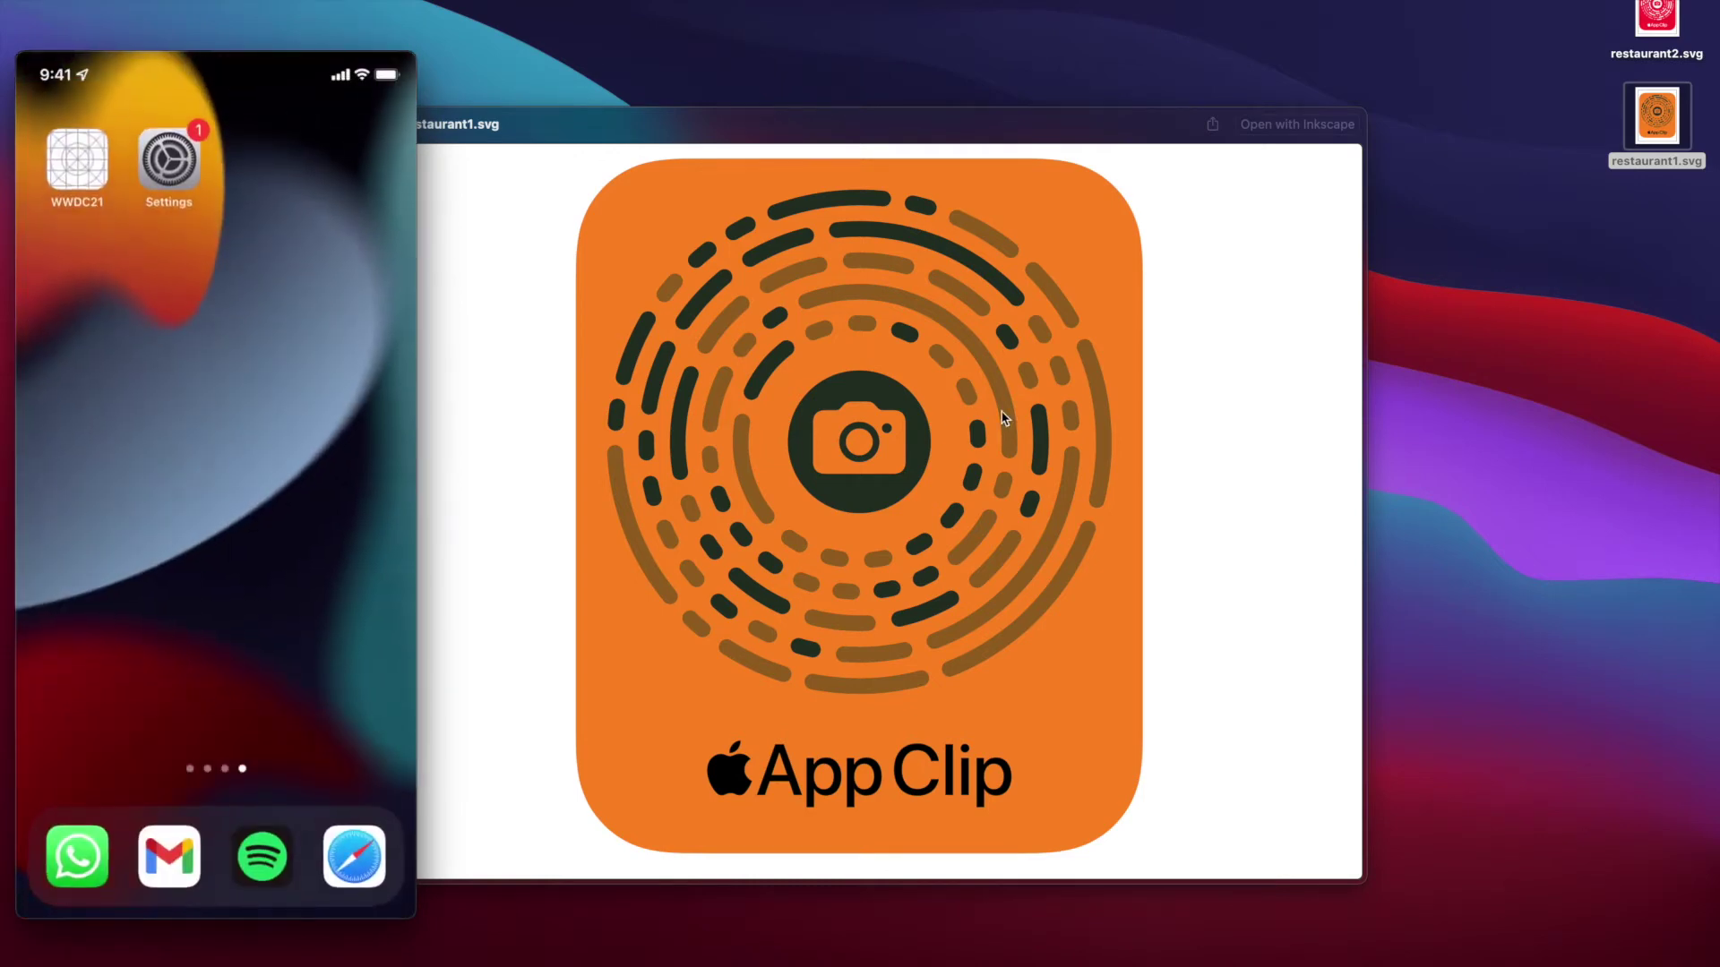
{"action": "key", "text": "space"}
Preview restaurant2.svg and scan it with the iPhone camera.
{"action": "key", "text": "Up"}
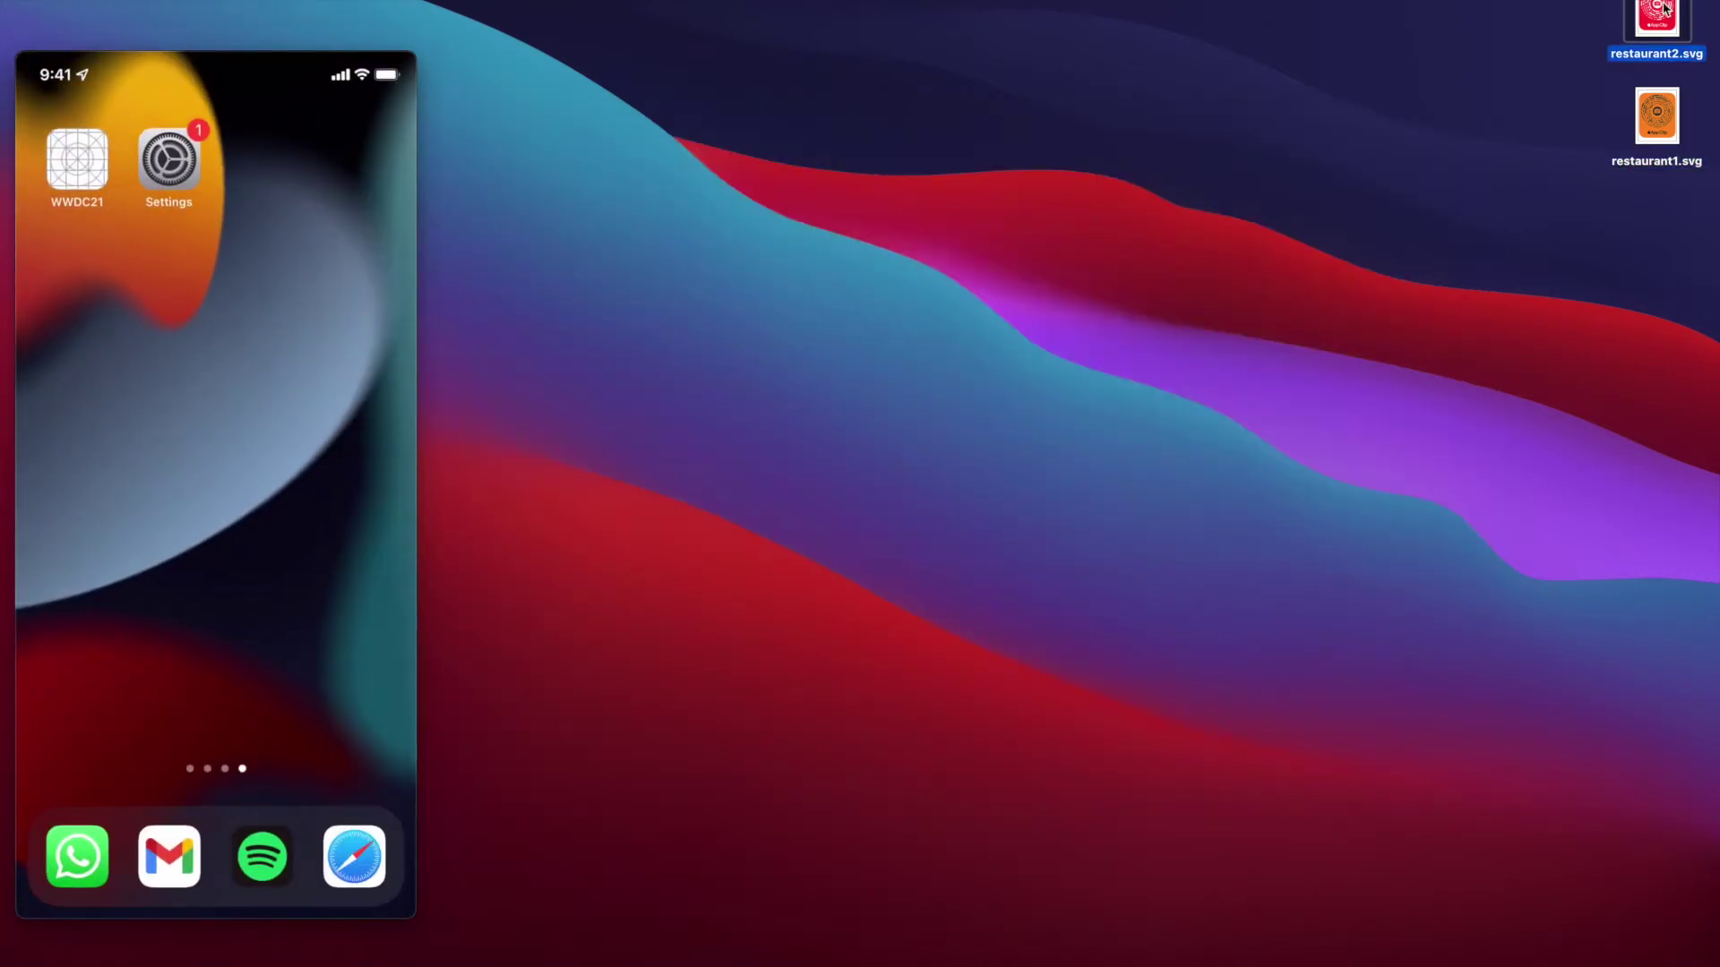
{"action": "key", "text": "space"}
{"action": "left_click", "coordinate": [260, 95]}
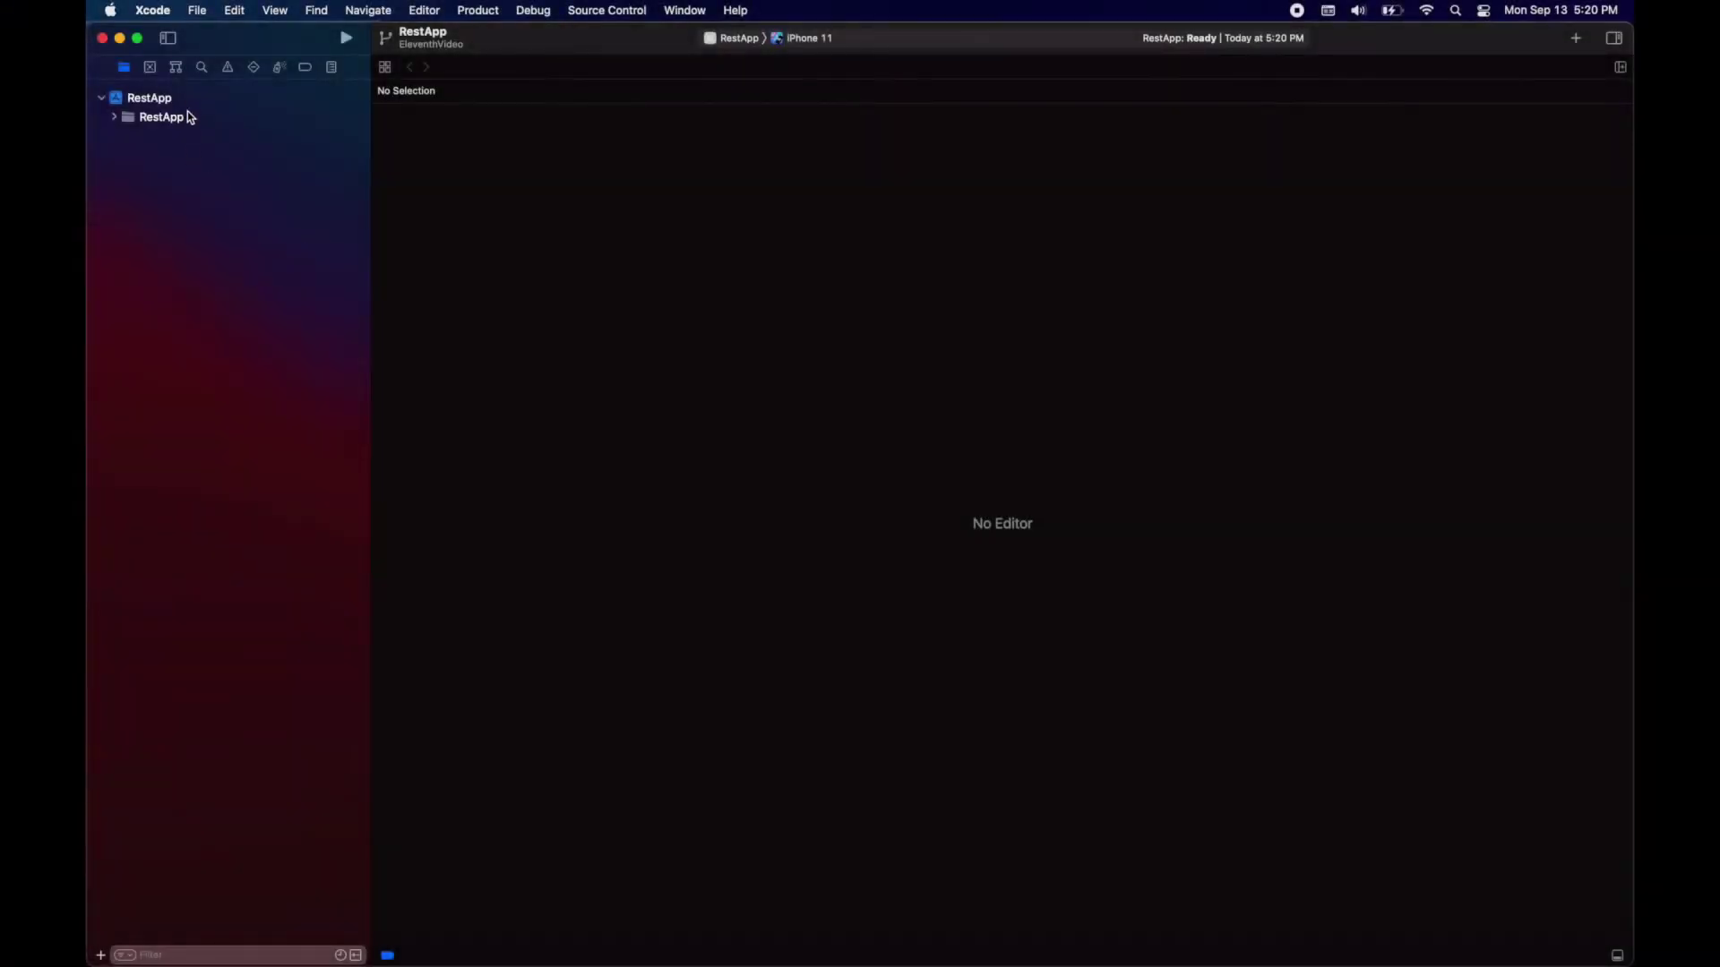
Add a SwiftUI App Clip target named OrderAppClip to the RestApp project.
{"action": "left_click", "coordinate": [162, 98]}
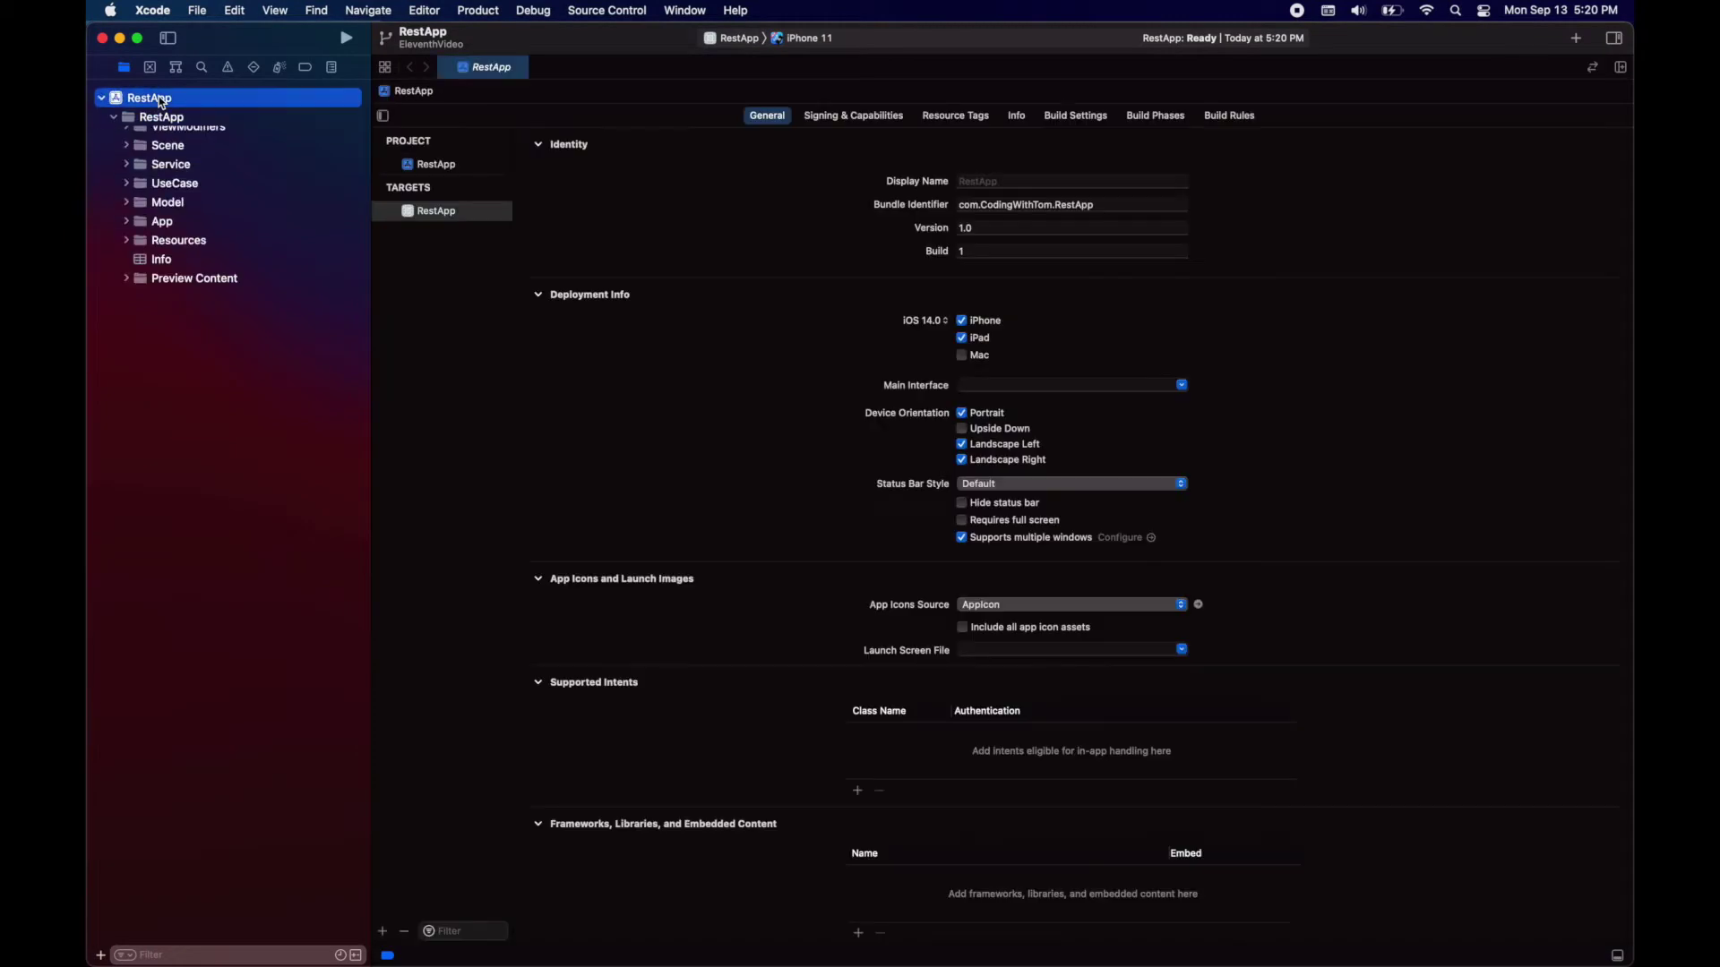
{"action": "left_click", "coordinate": [441, 212]}
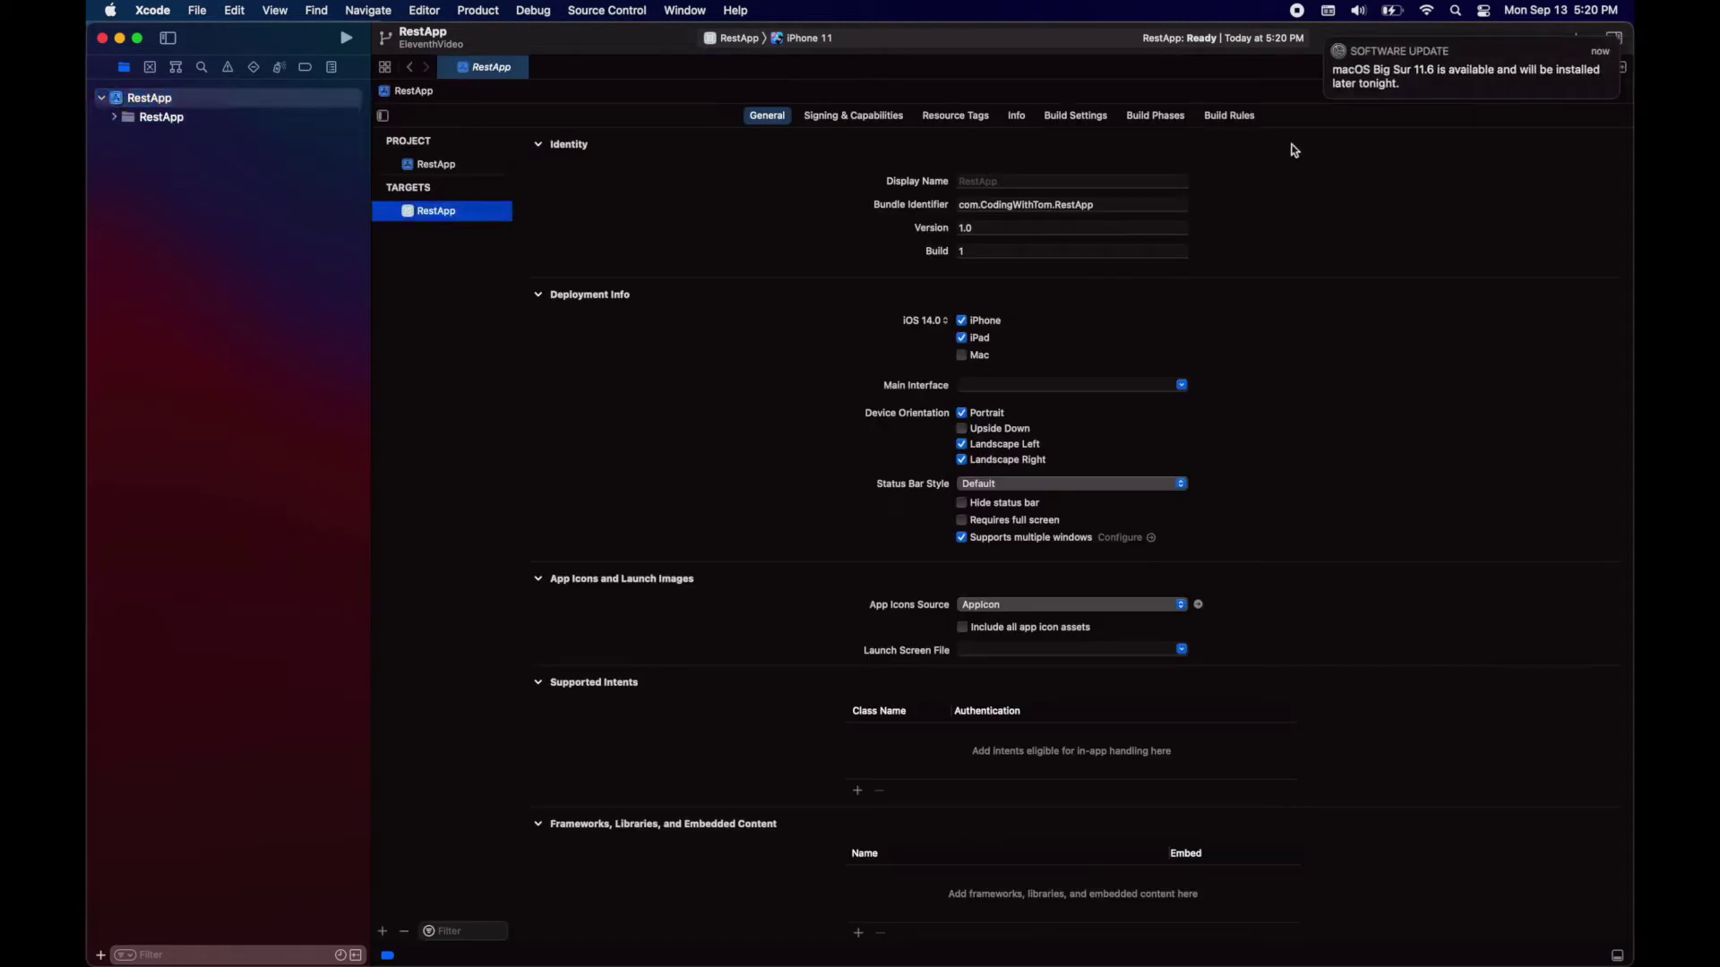
{"action": "left_click", "coordinate": [386, 932]}
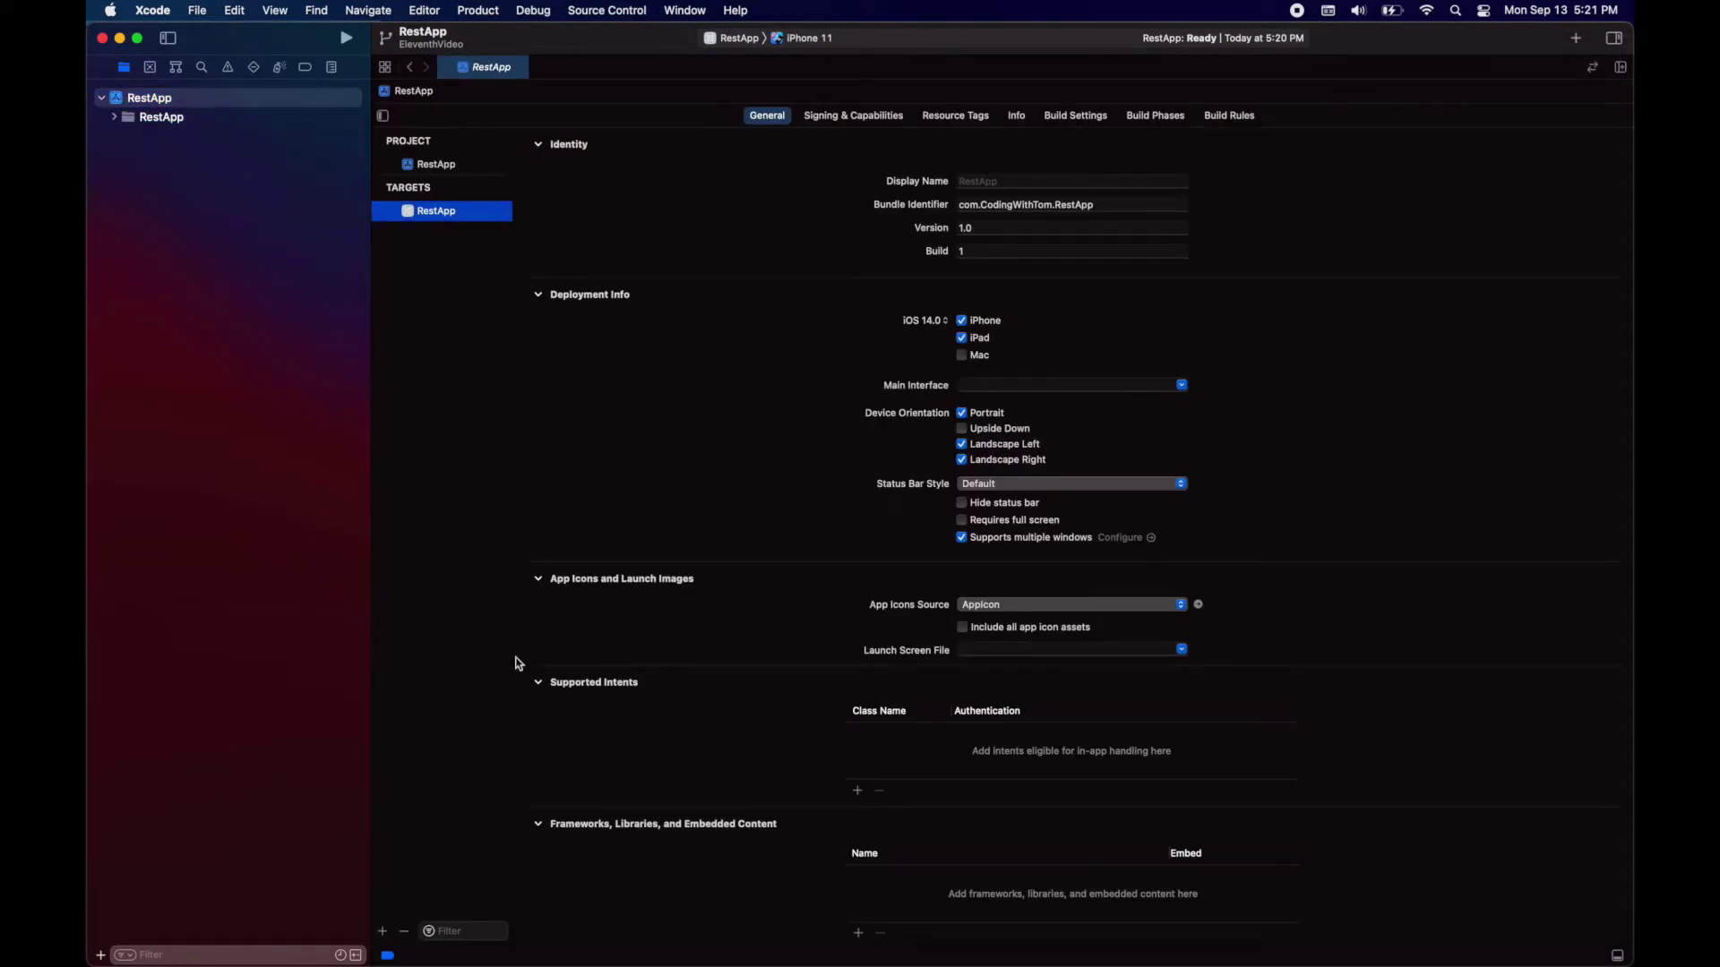
{"action": "type", "text": "app"}
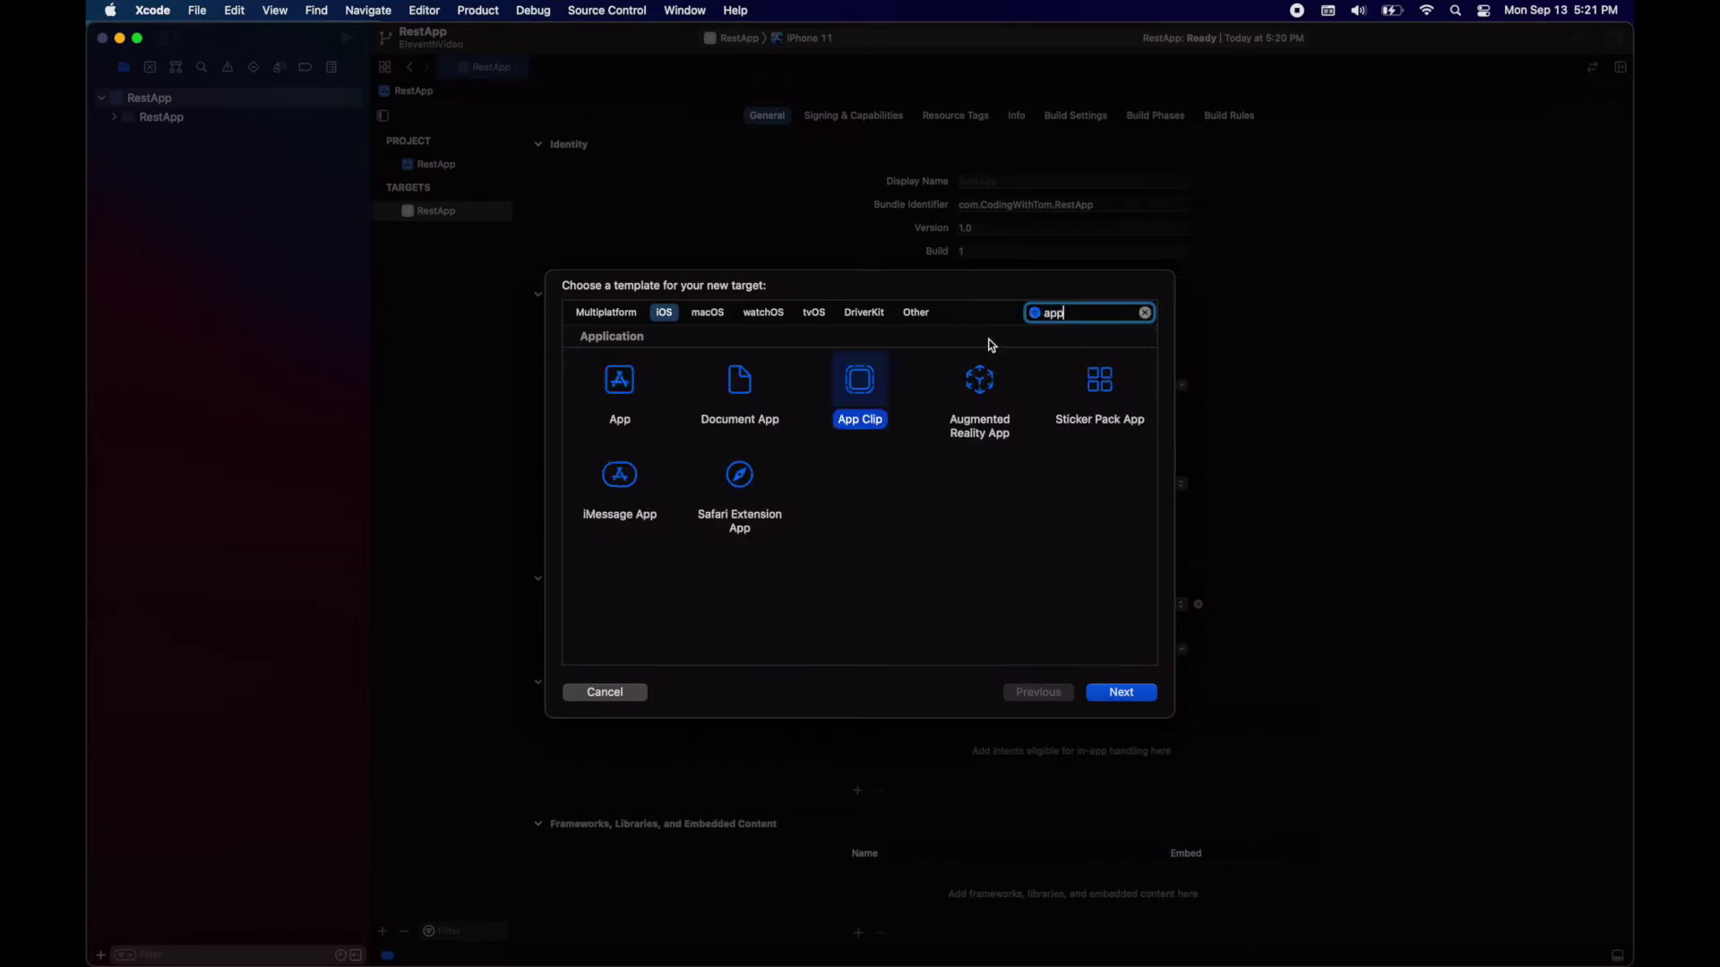
{"action": "double_click", "coordinate": [866, 389]}
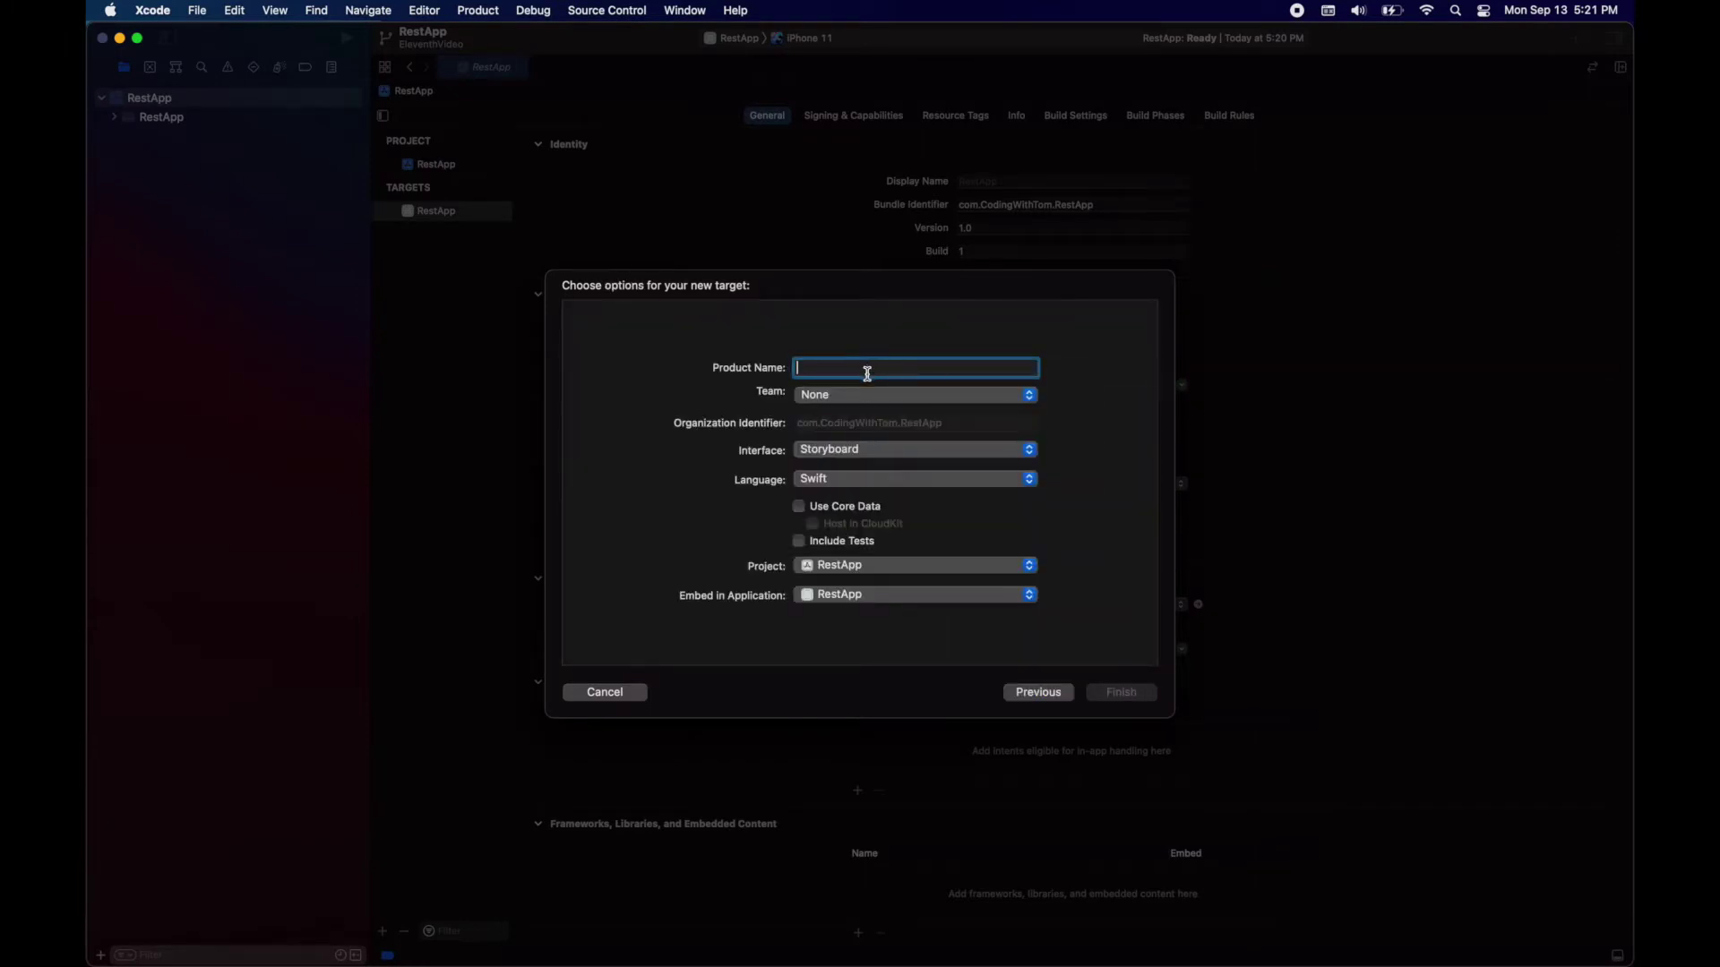
{"action": "left_click", "coordinate": [848, 449]}
{"action": "type", "text": "OrderAppClip"}
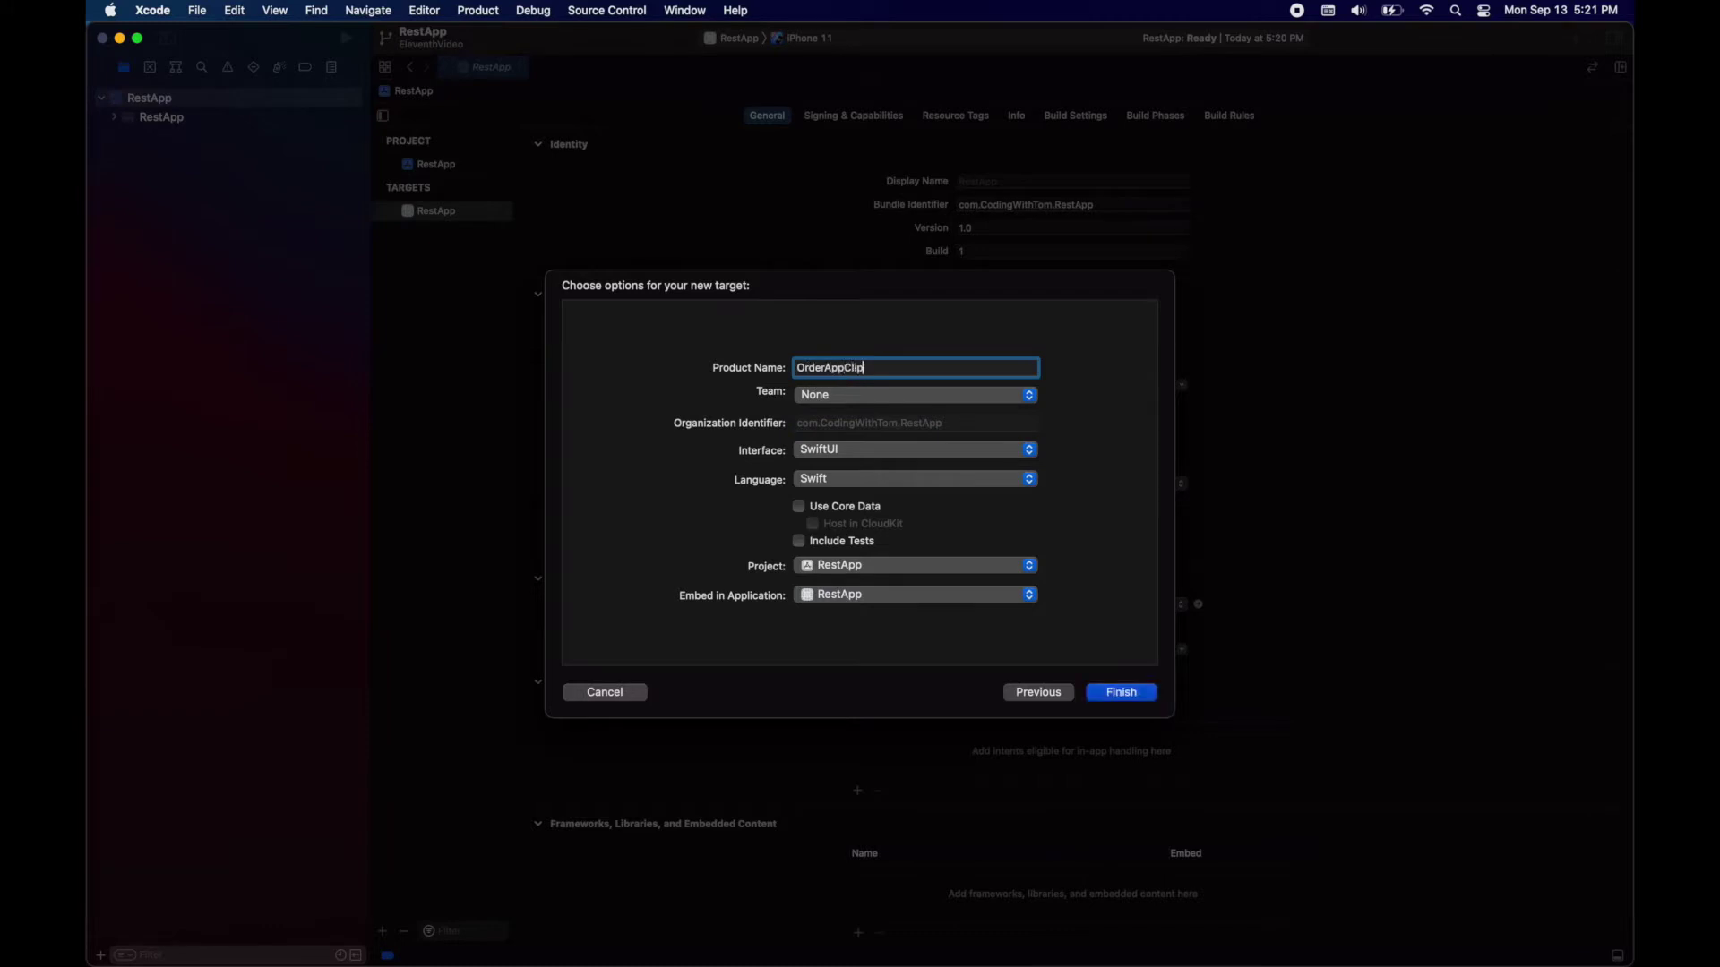
{"action": "left_click", "coordinate": [892, 560]}
{"action": "left_click", "coordinate": [881, 591]}
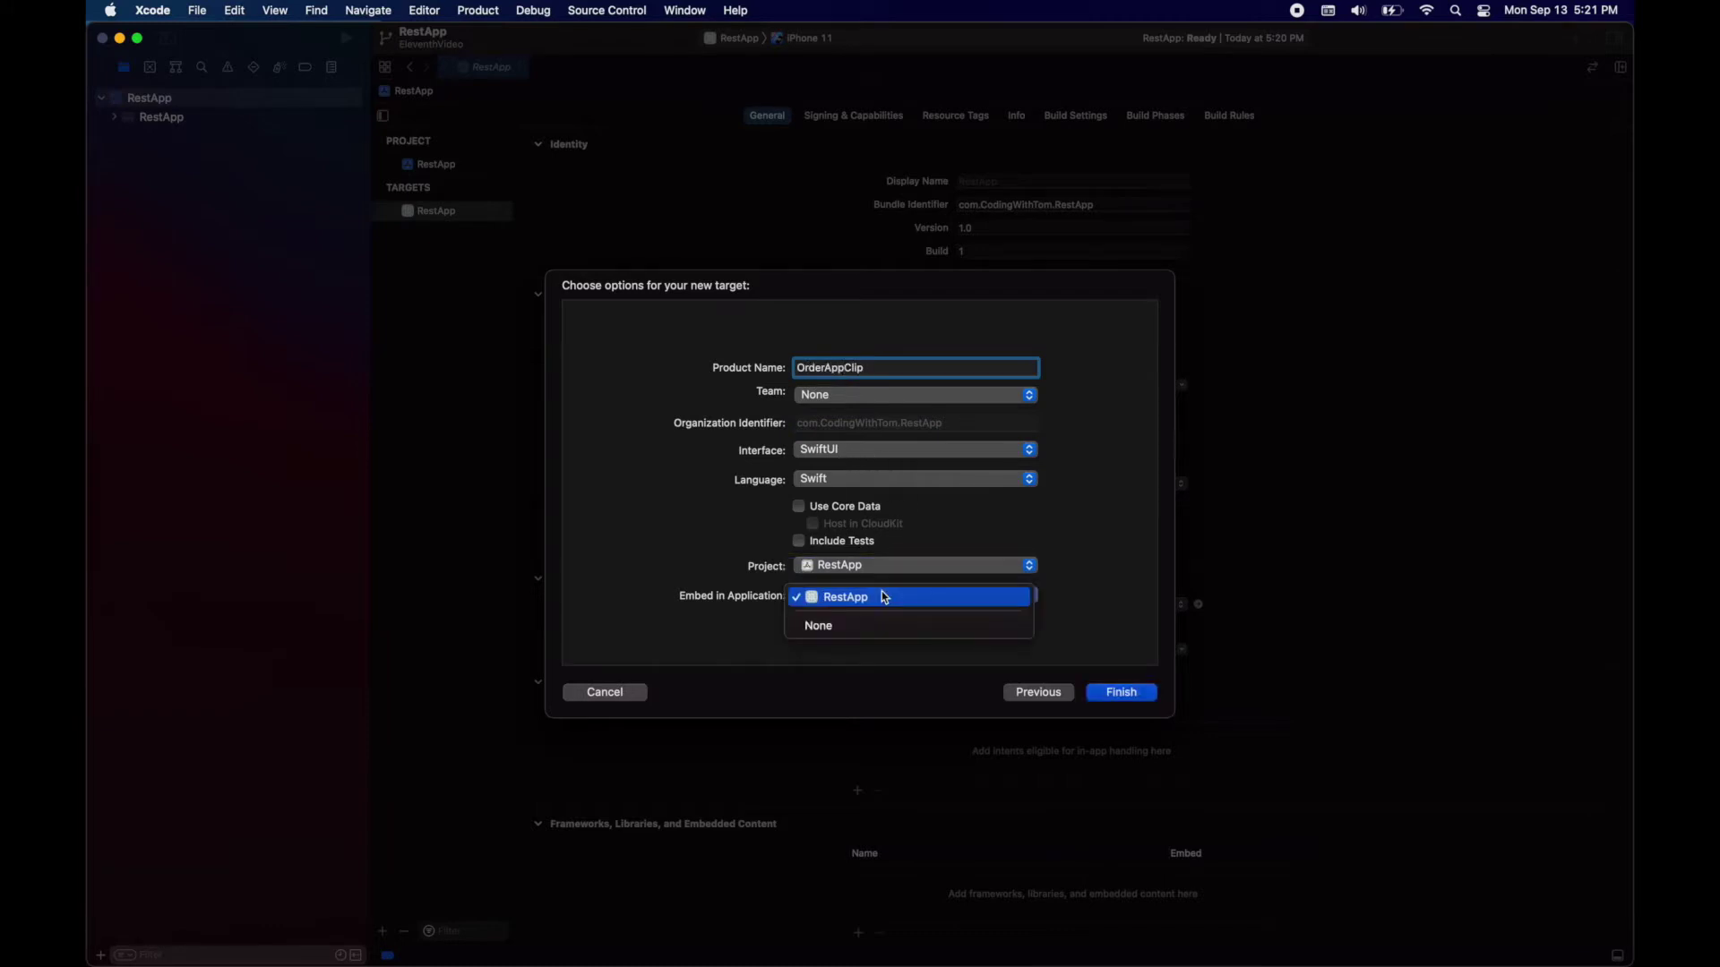
{"action": "left_click", "coordinate": [1129, 690]}
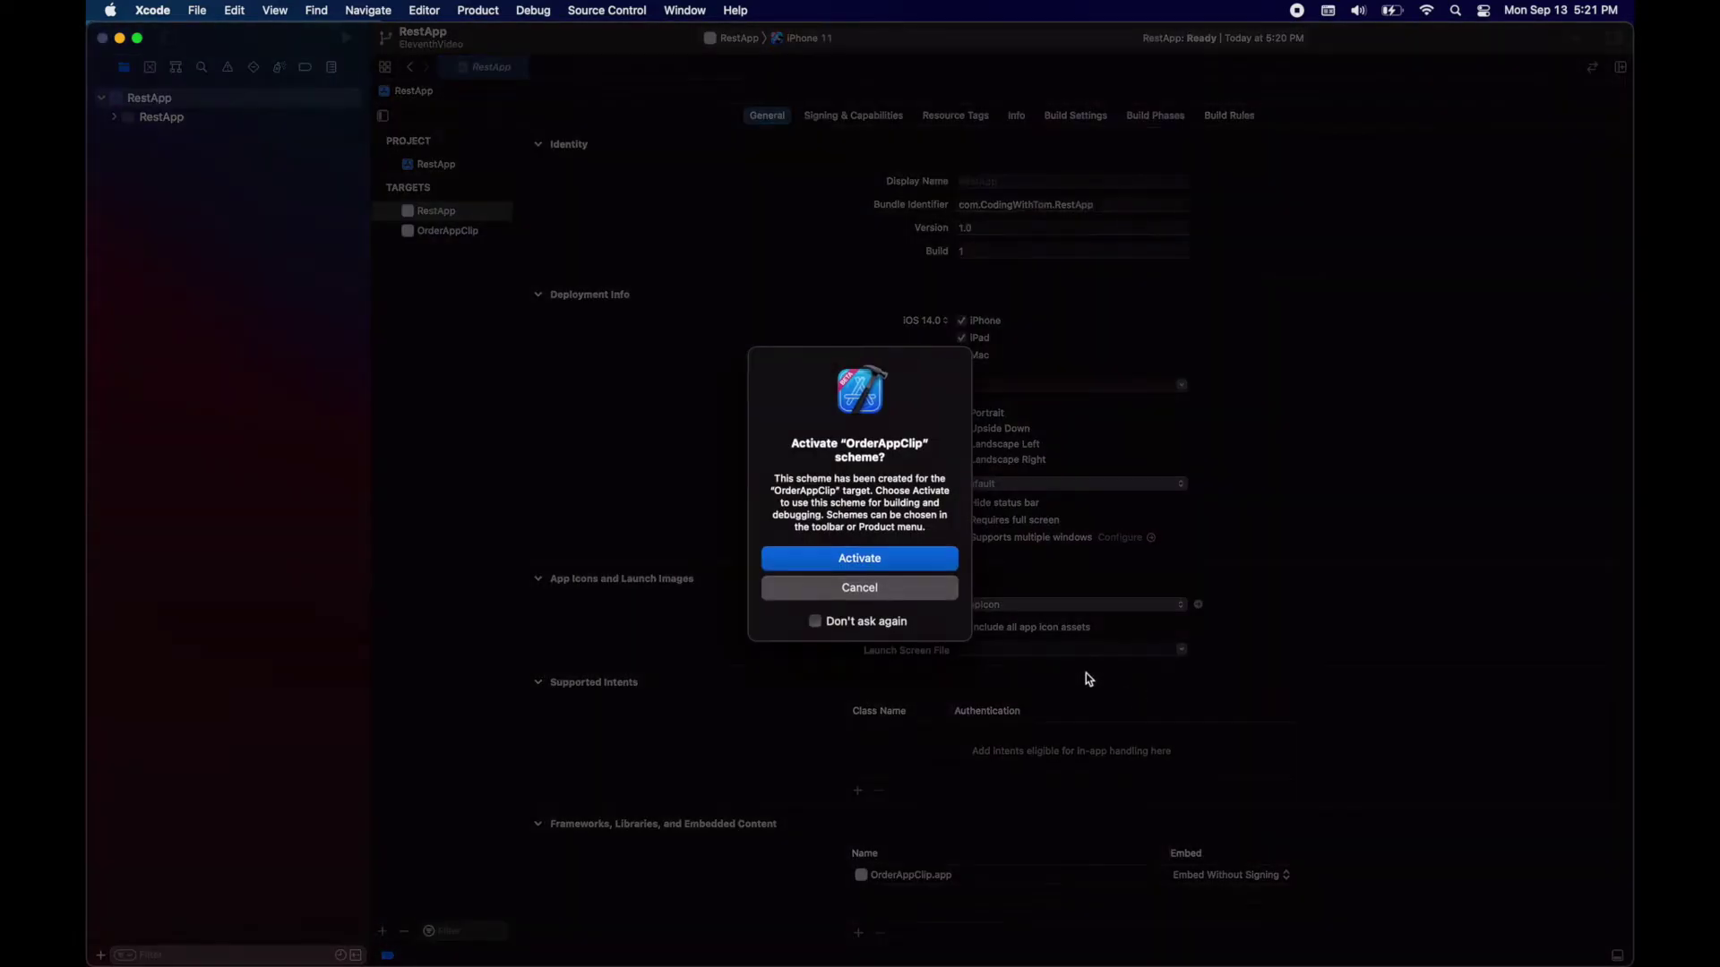
Activate the OrderAppClip scheme, review its target settings, and run it with Cmd+R.
{"action": "left_click", "coordinate": [874, 554]}
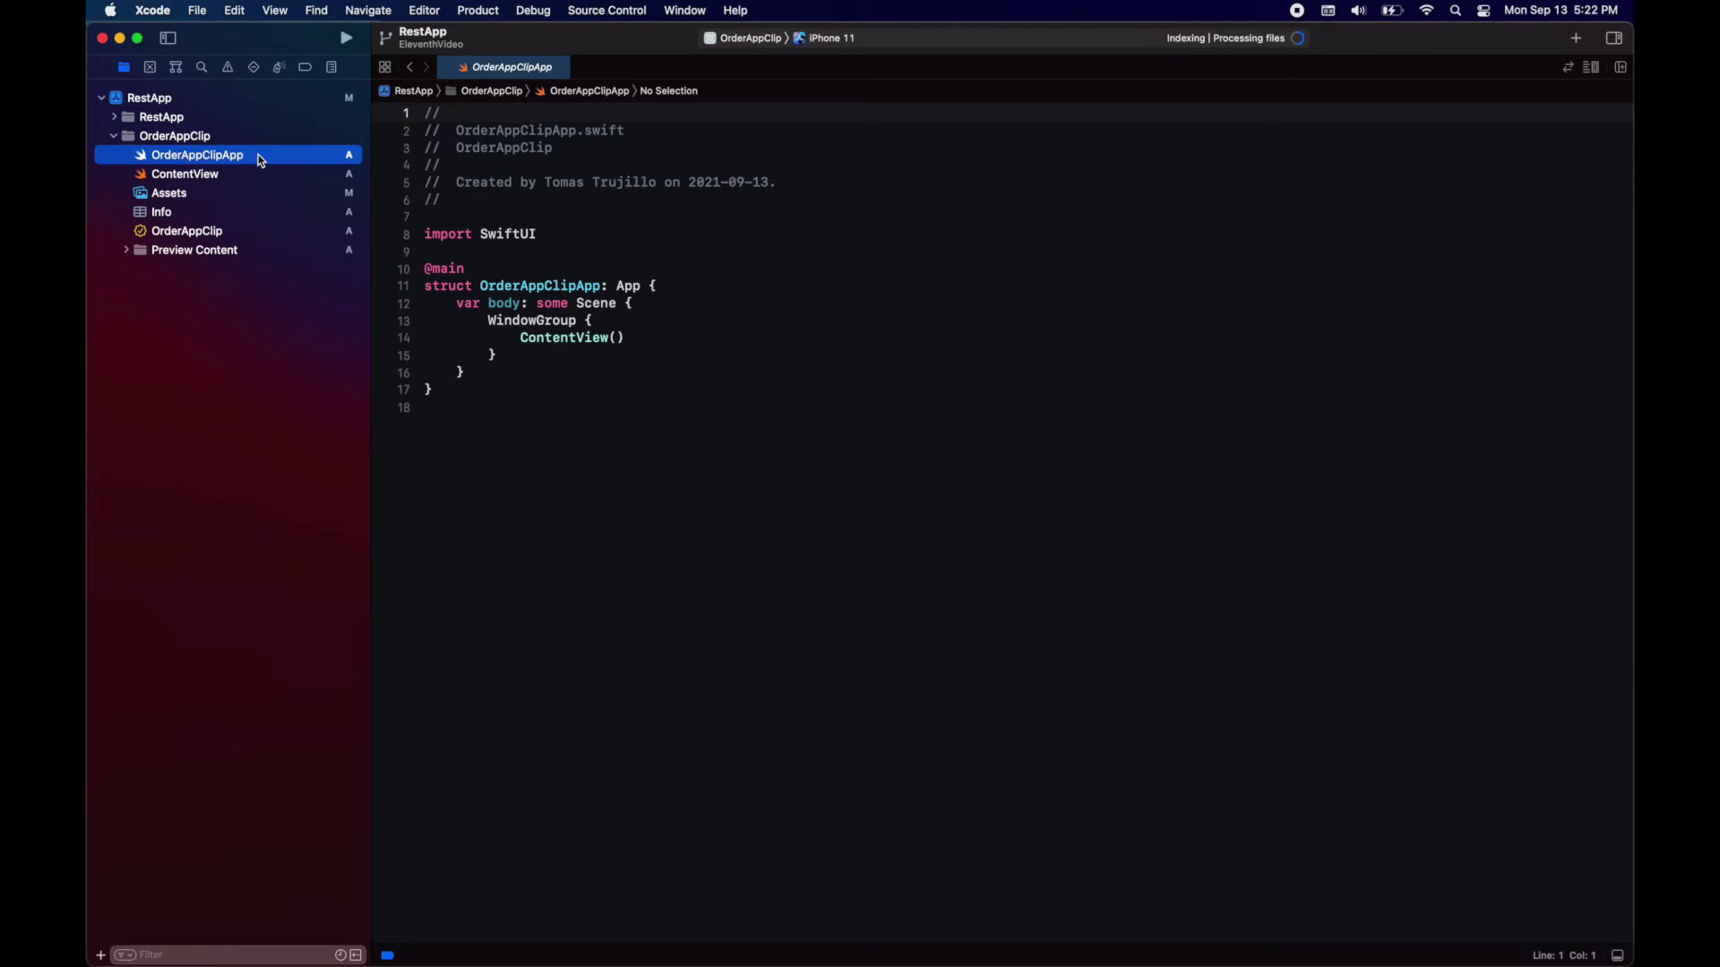
{"action": "key", "text": "Down"}
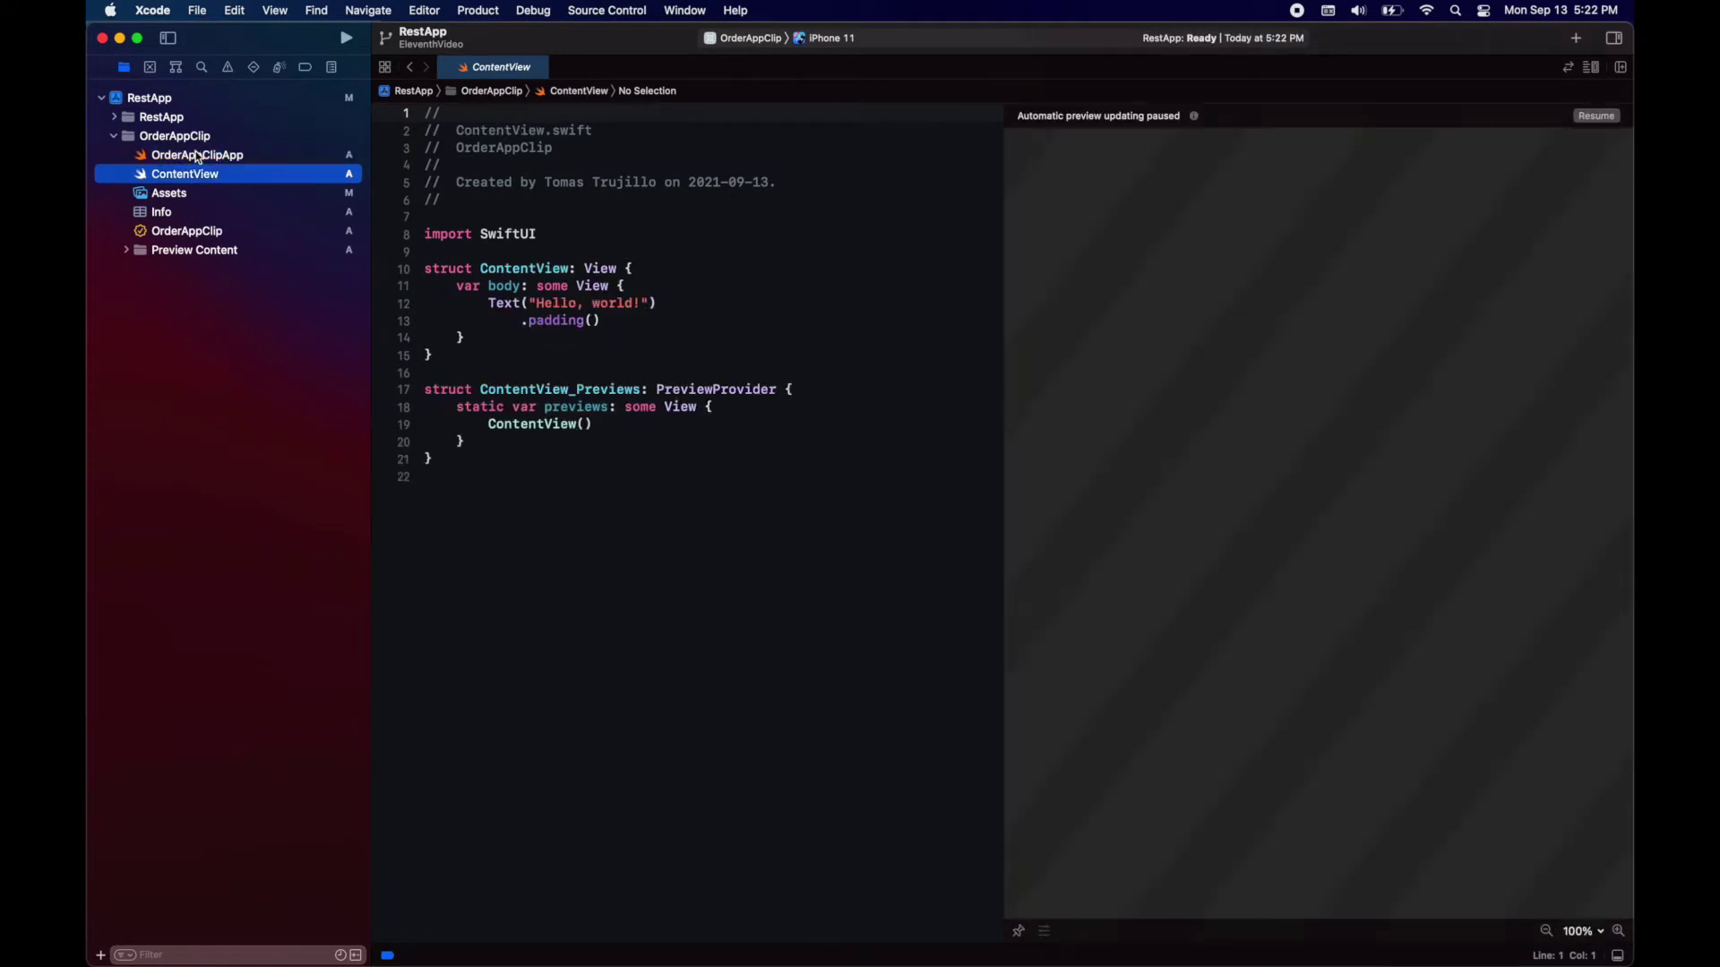
{"action": "left_click", "coordinate": [149, 96]}
{"action": "left_click", "coordinate": [429, 234]}
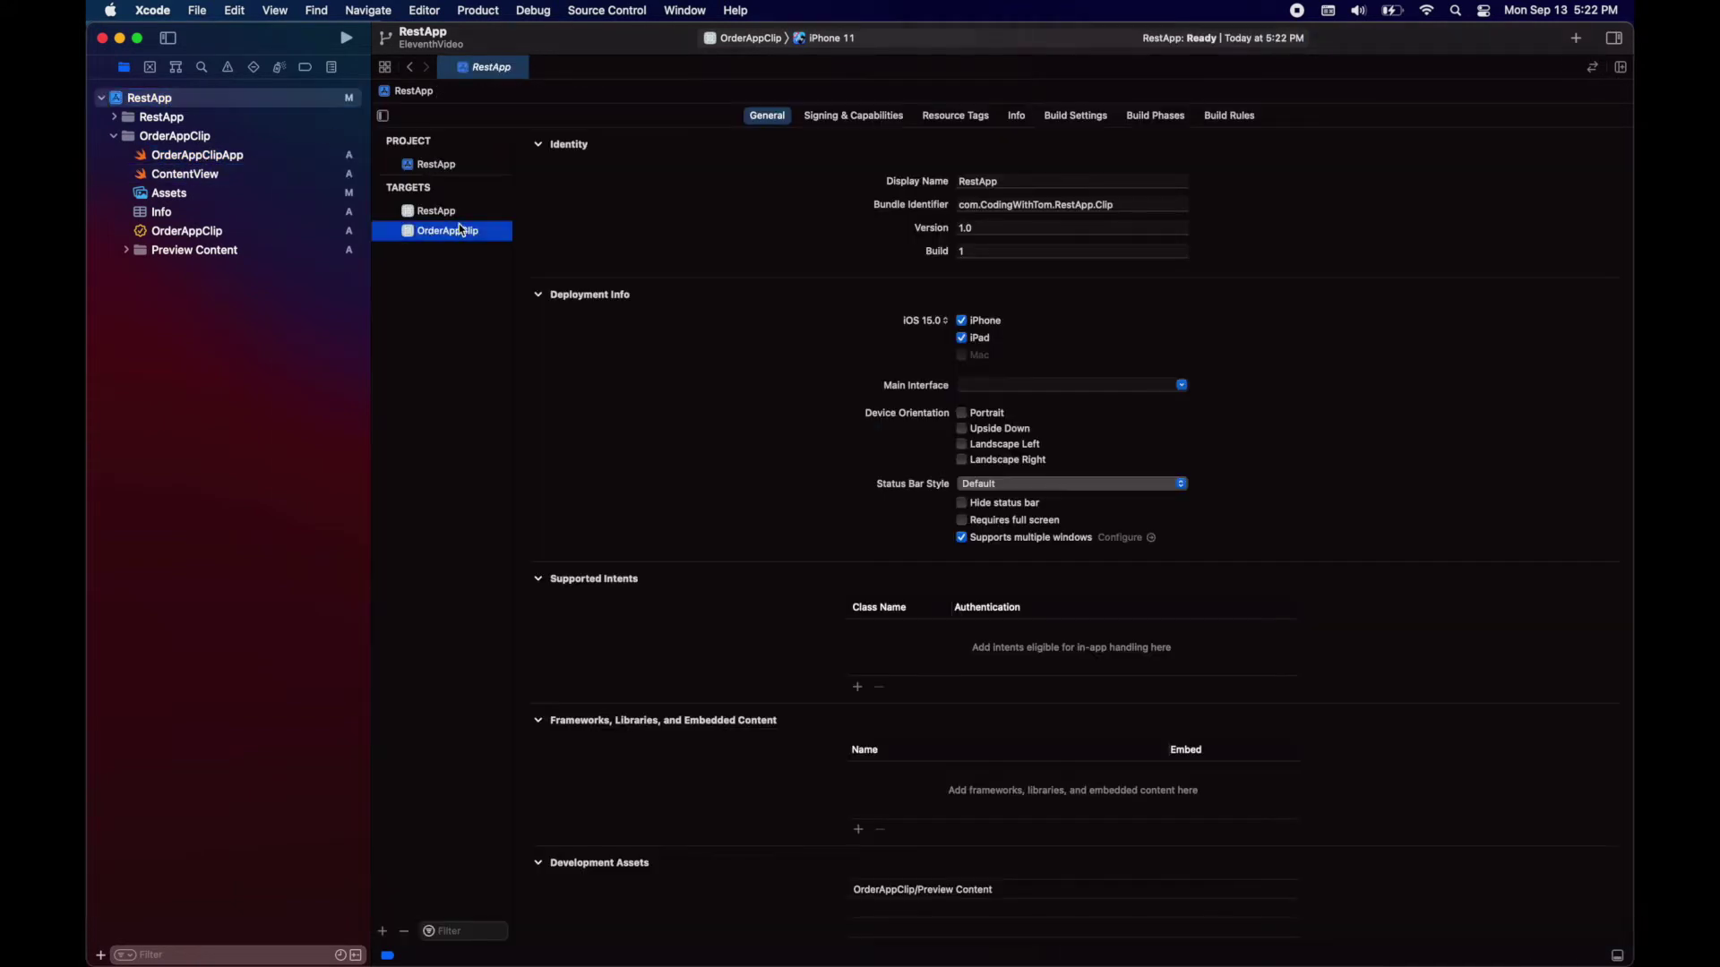
{"action": "key", "text": "super+r"}
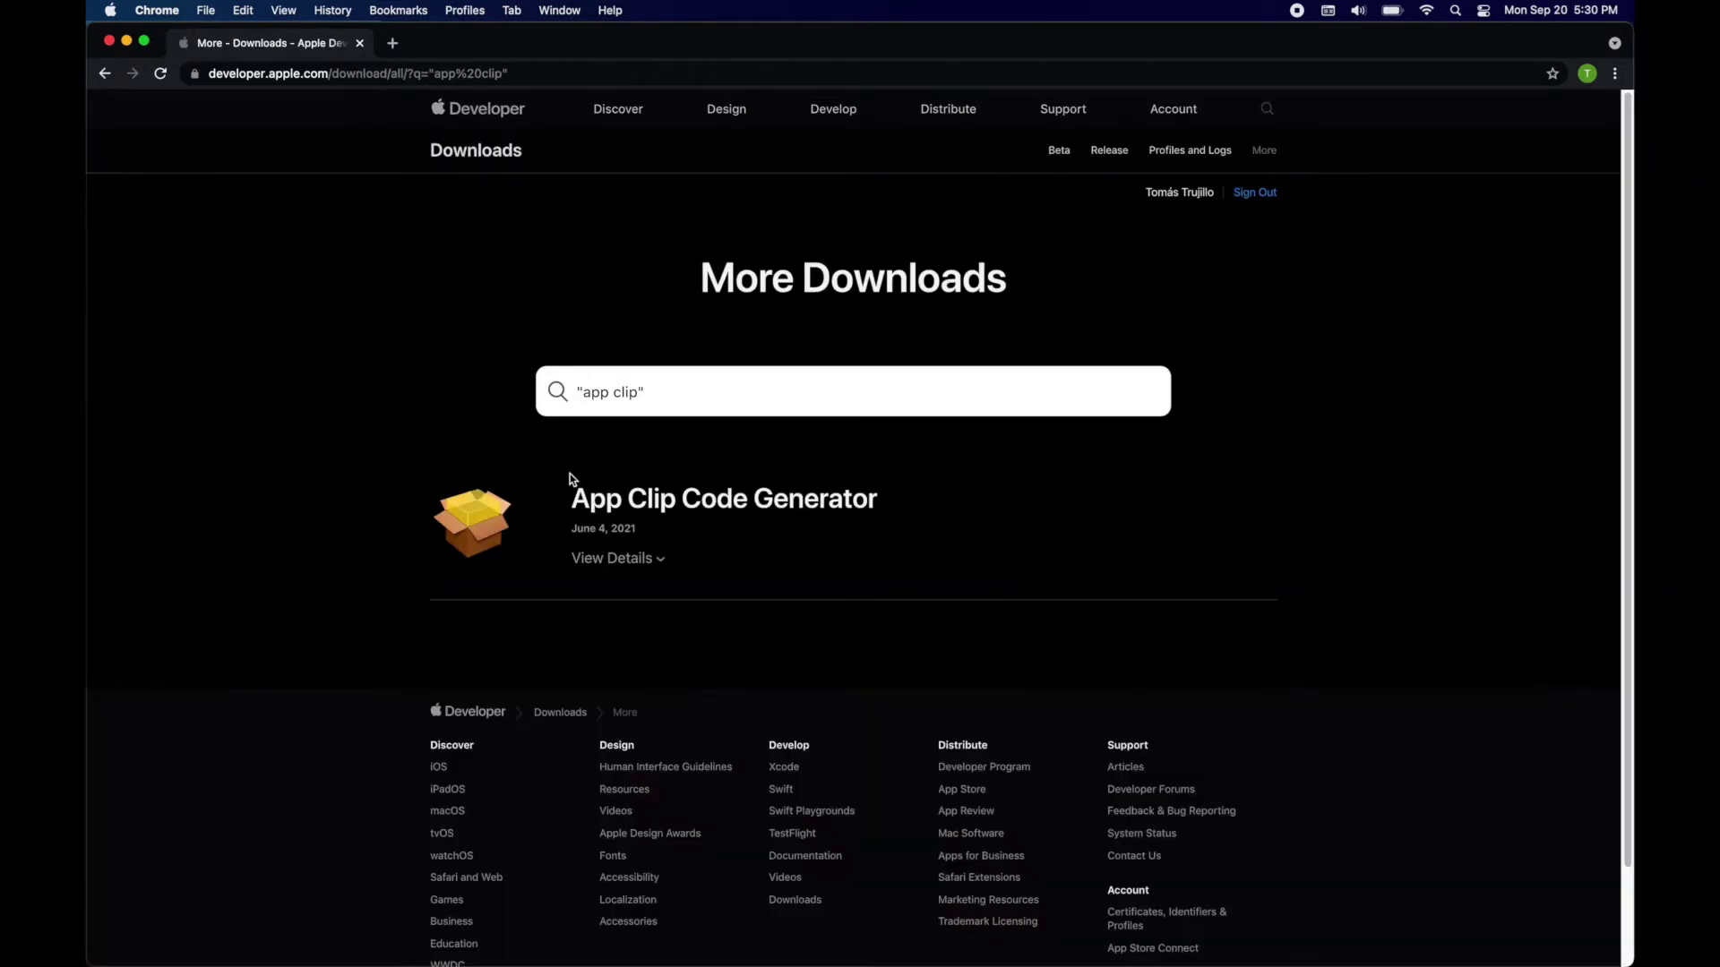
{"action": "scroll", "coordinate": [569, 479], "scroll_direction": "down", "scroll_amount": 1}
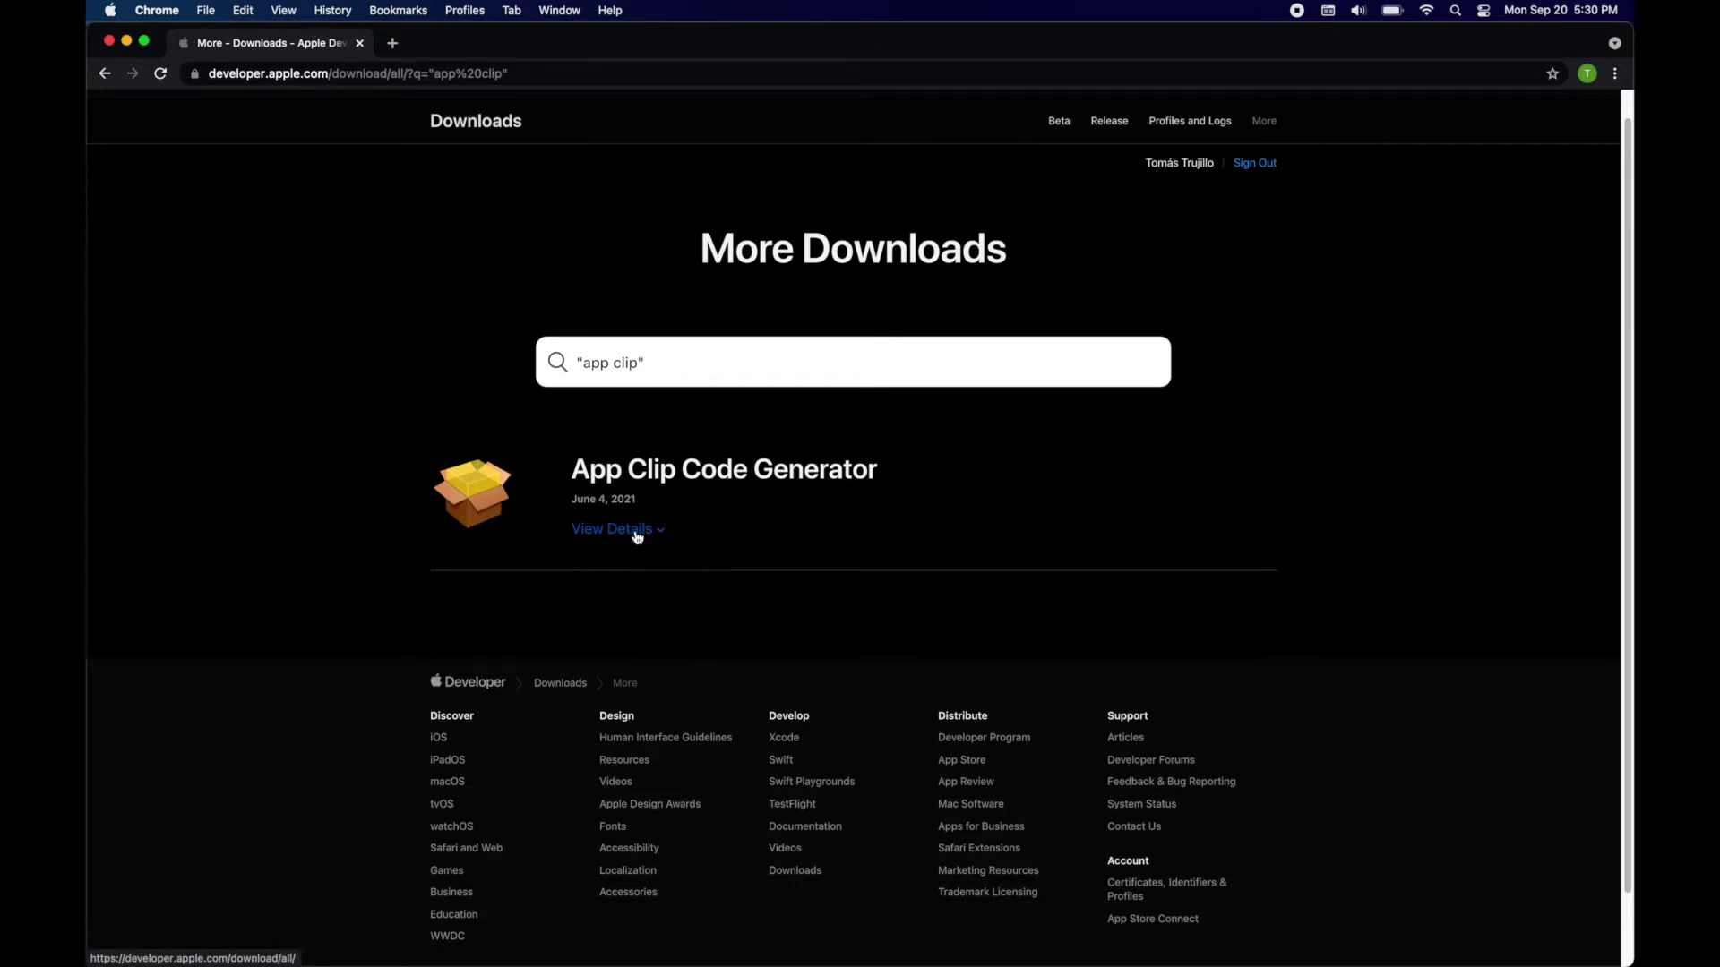
Launch iTerm, then expand App Clip Code Generator's details on the Apple Developer downloads page.
{"action": "key", "text": "super+space"}
{"action": "type", "text": "iter"}
{"action": "key", "text": "Return"}
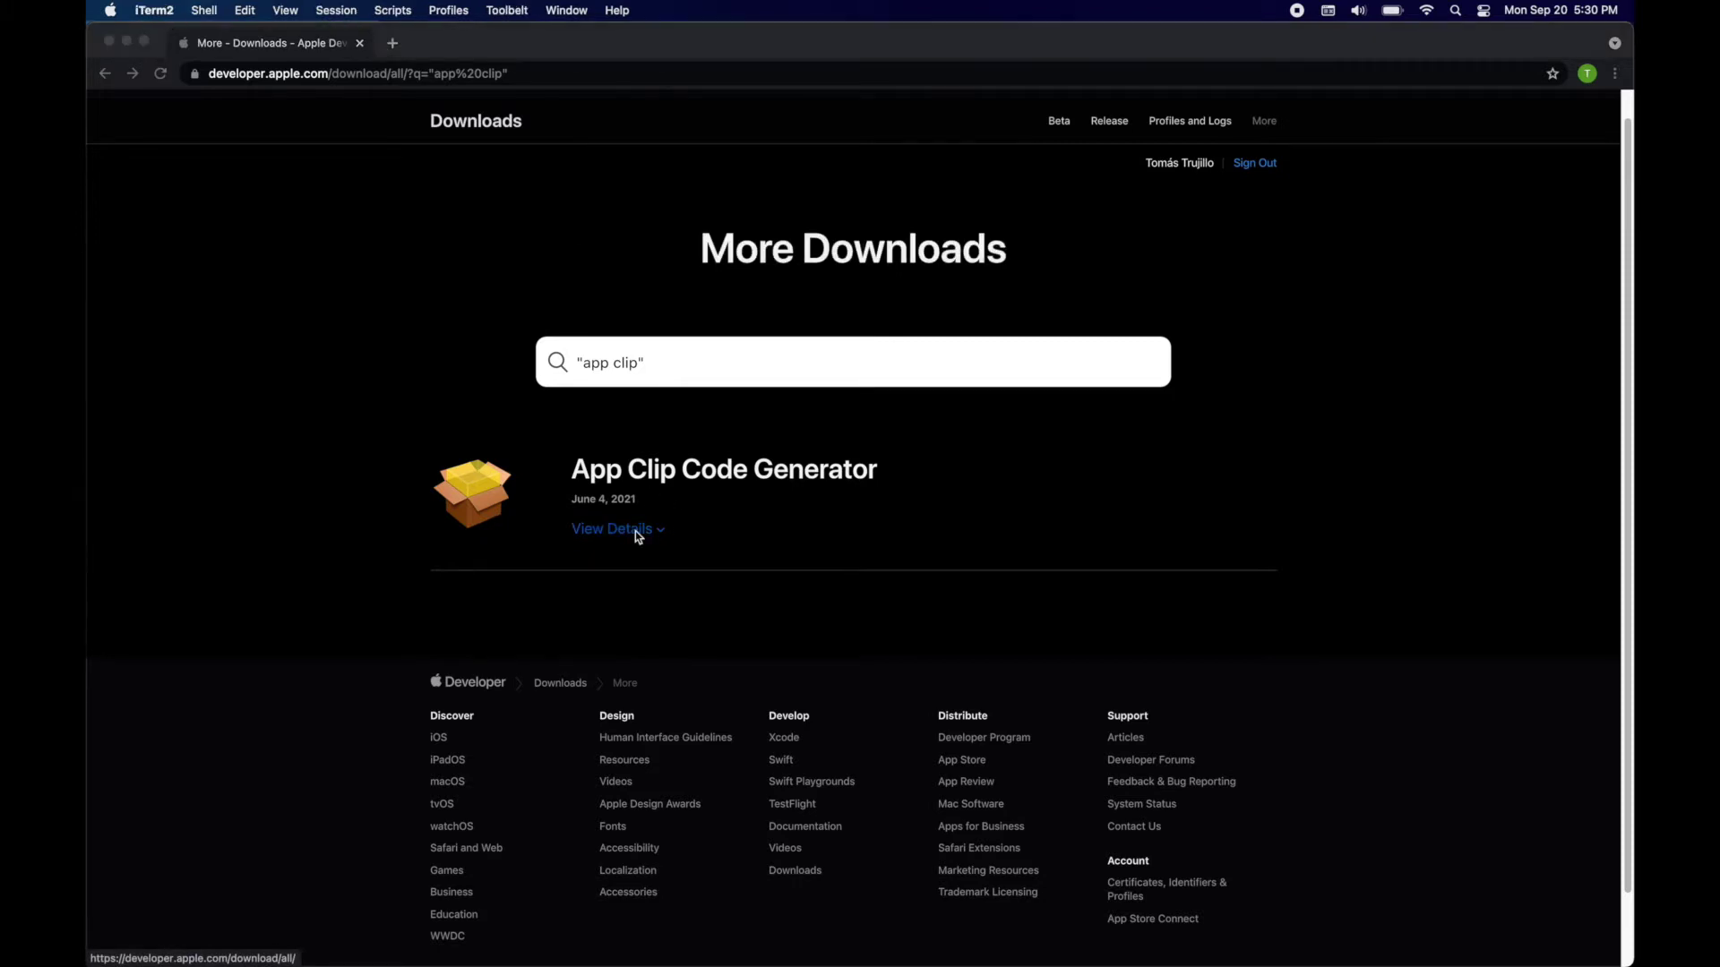
{"action": "left_click", "coordinate": [1324, 551]}
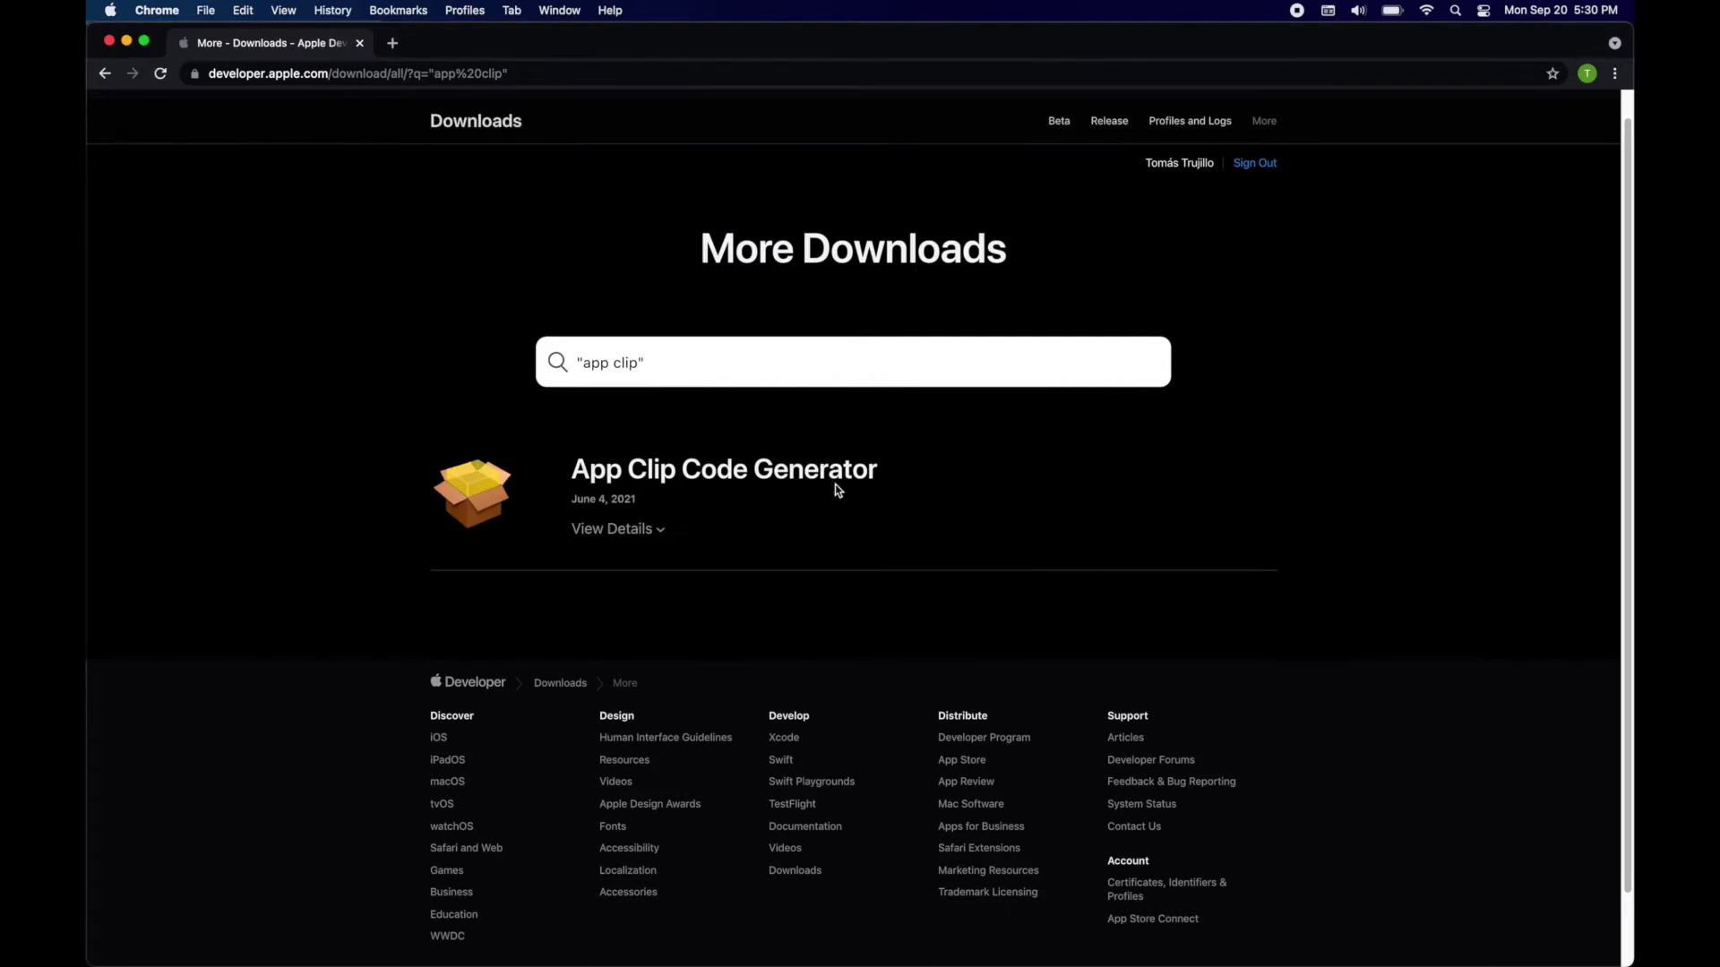
{"action": "left_click", "coordinate": [615, 528]}
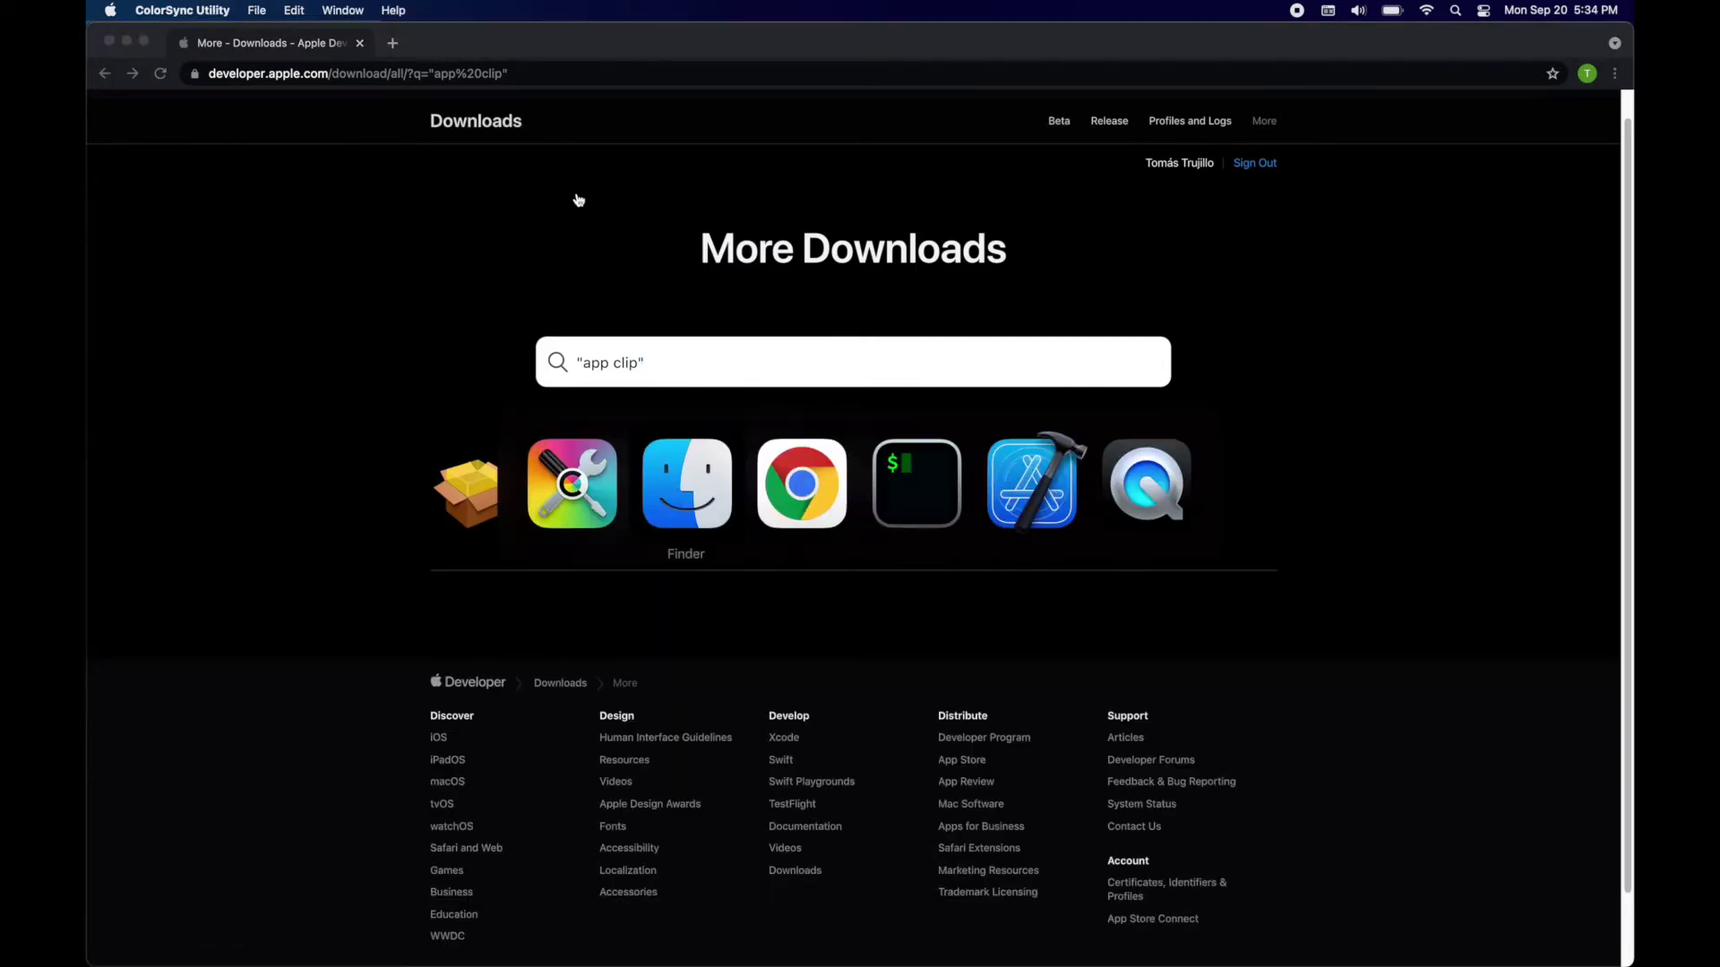
Add a new colour set whose Dark variant is sRGB hex #FB8B24.
{"action": "key", "text": "super+Tab"}
{"action": "key", "text": "super+Tab"}
{"action": "key", "text": "super+Tab"}
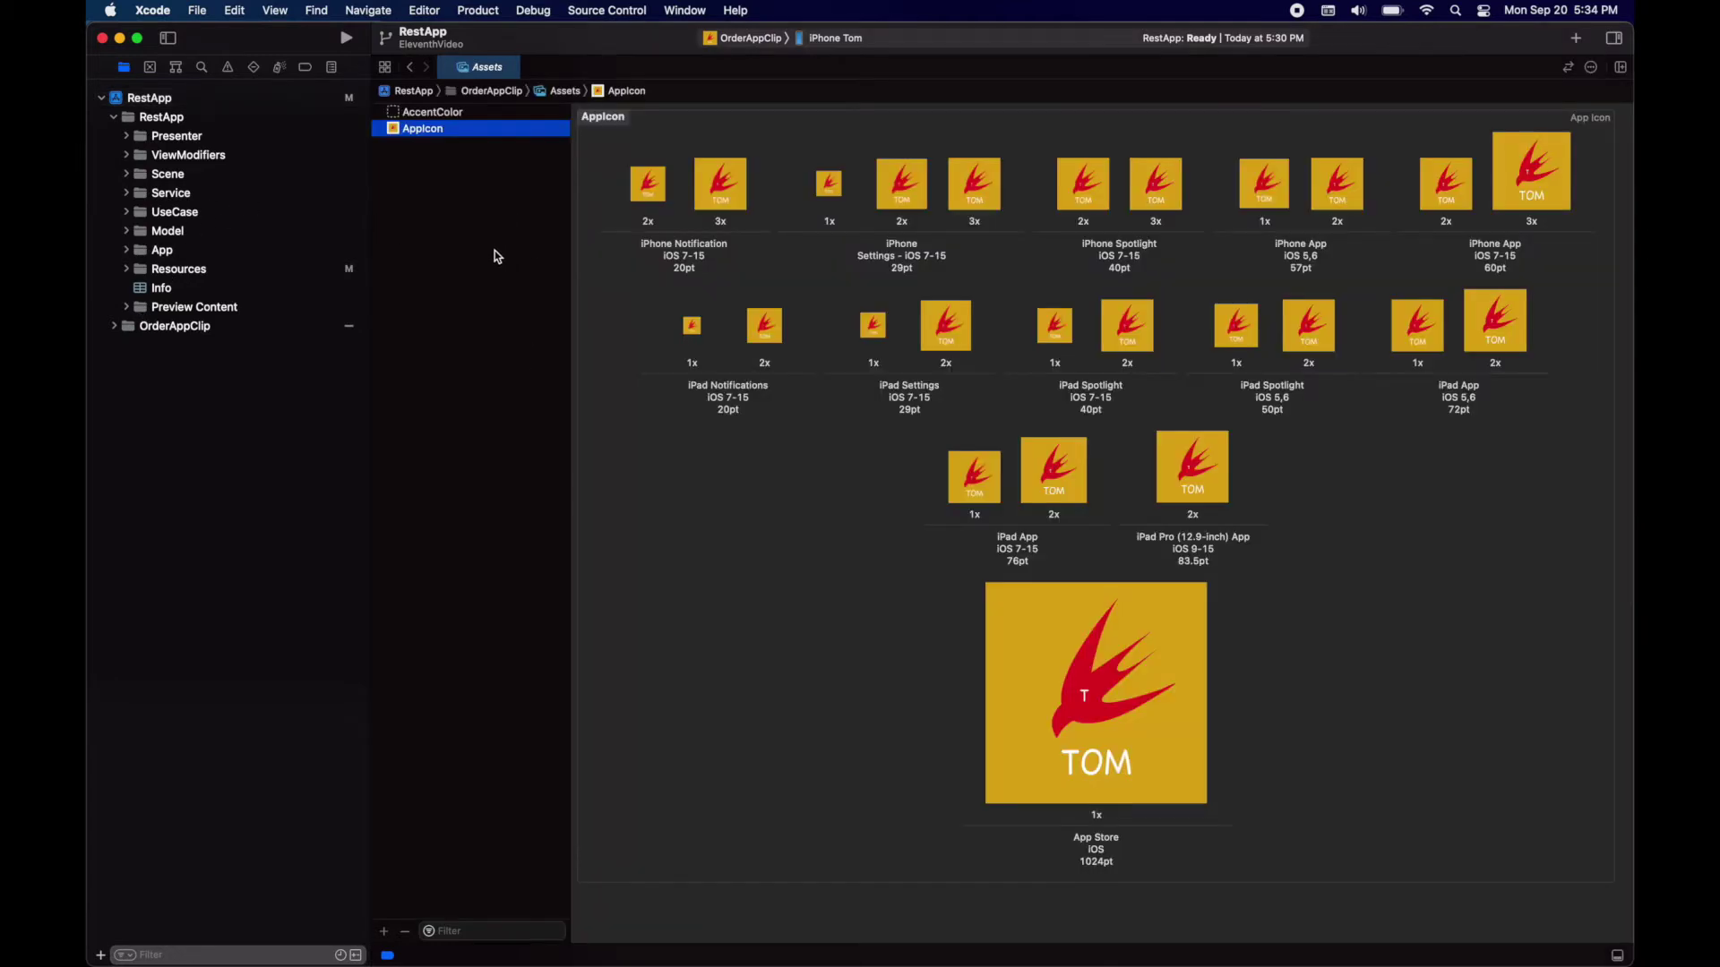
{"action": "right_click", "coordinate": [495, 250]}
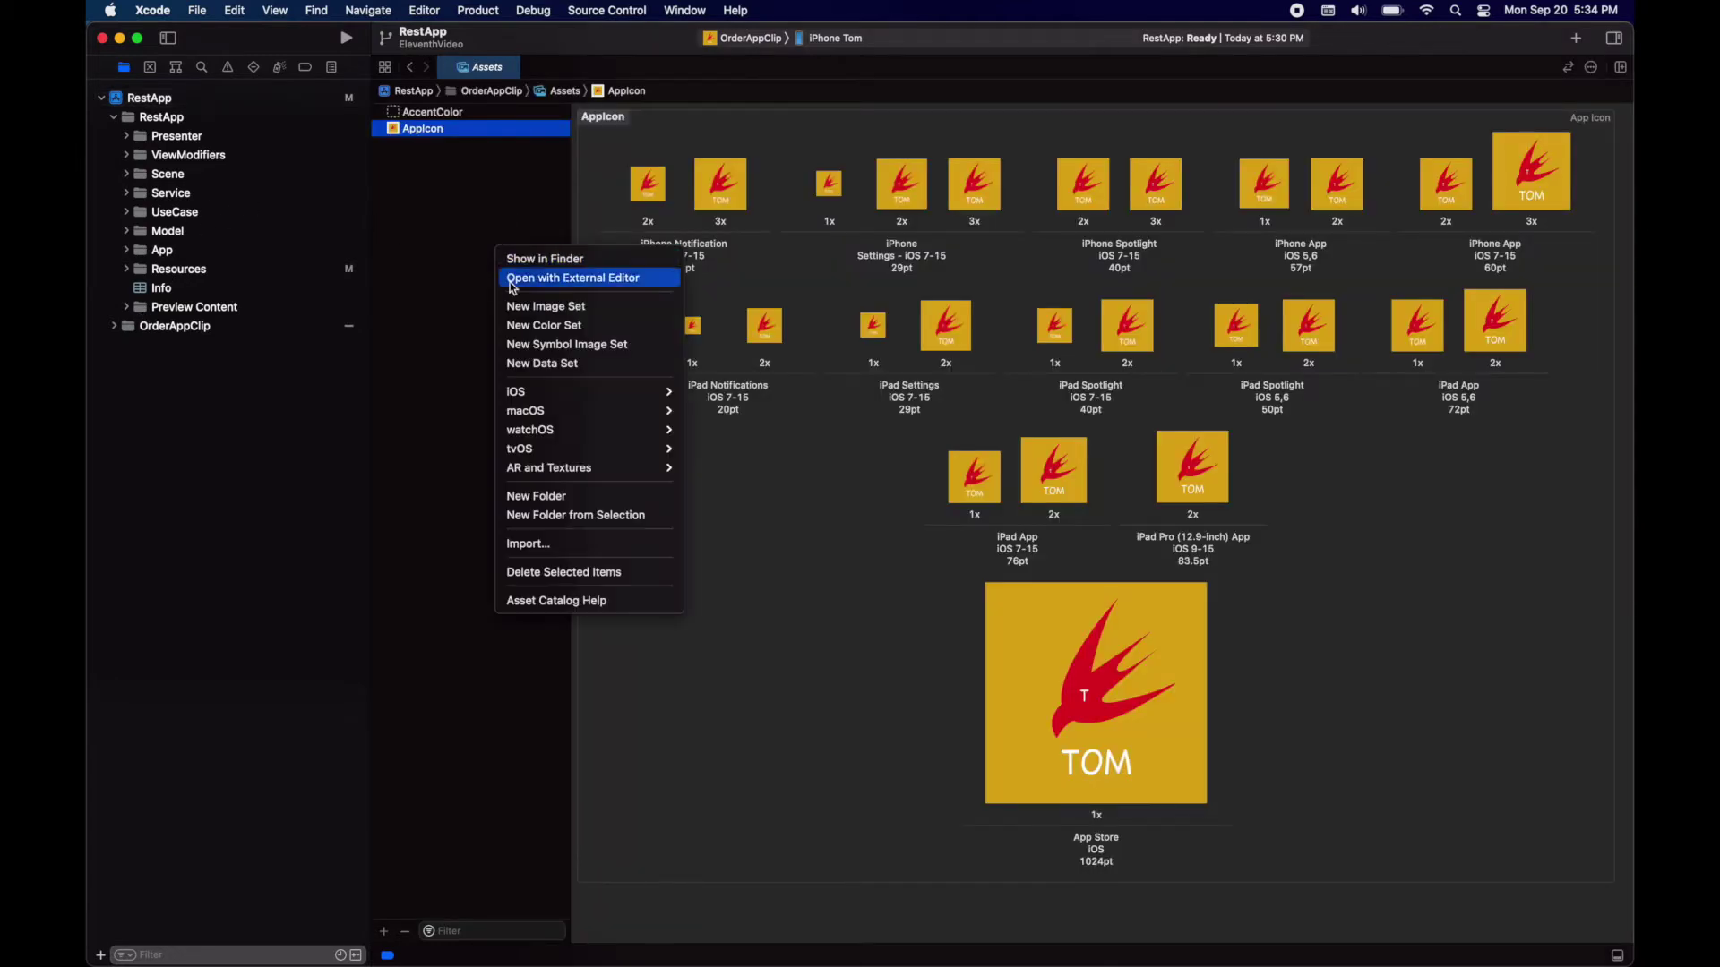
{"action": "left_click", "coordinate": [541, 330]}
{"action": "left_click", "coordinate": [1122, 171]}
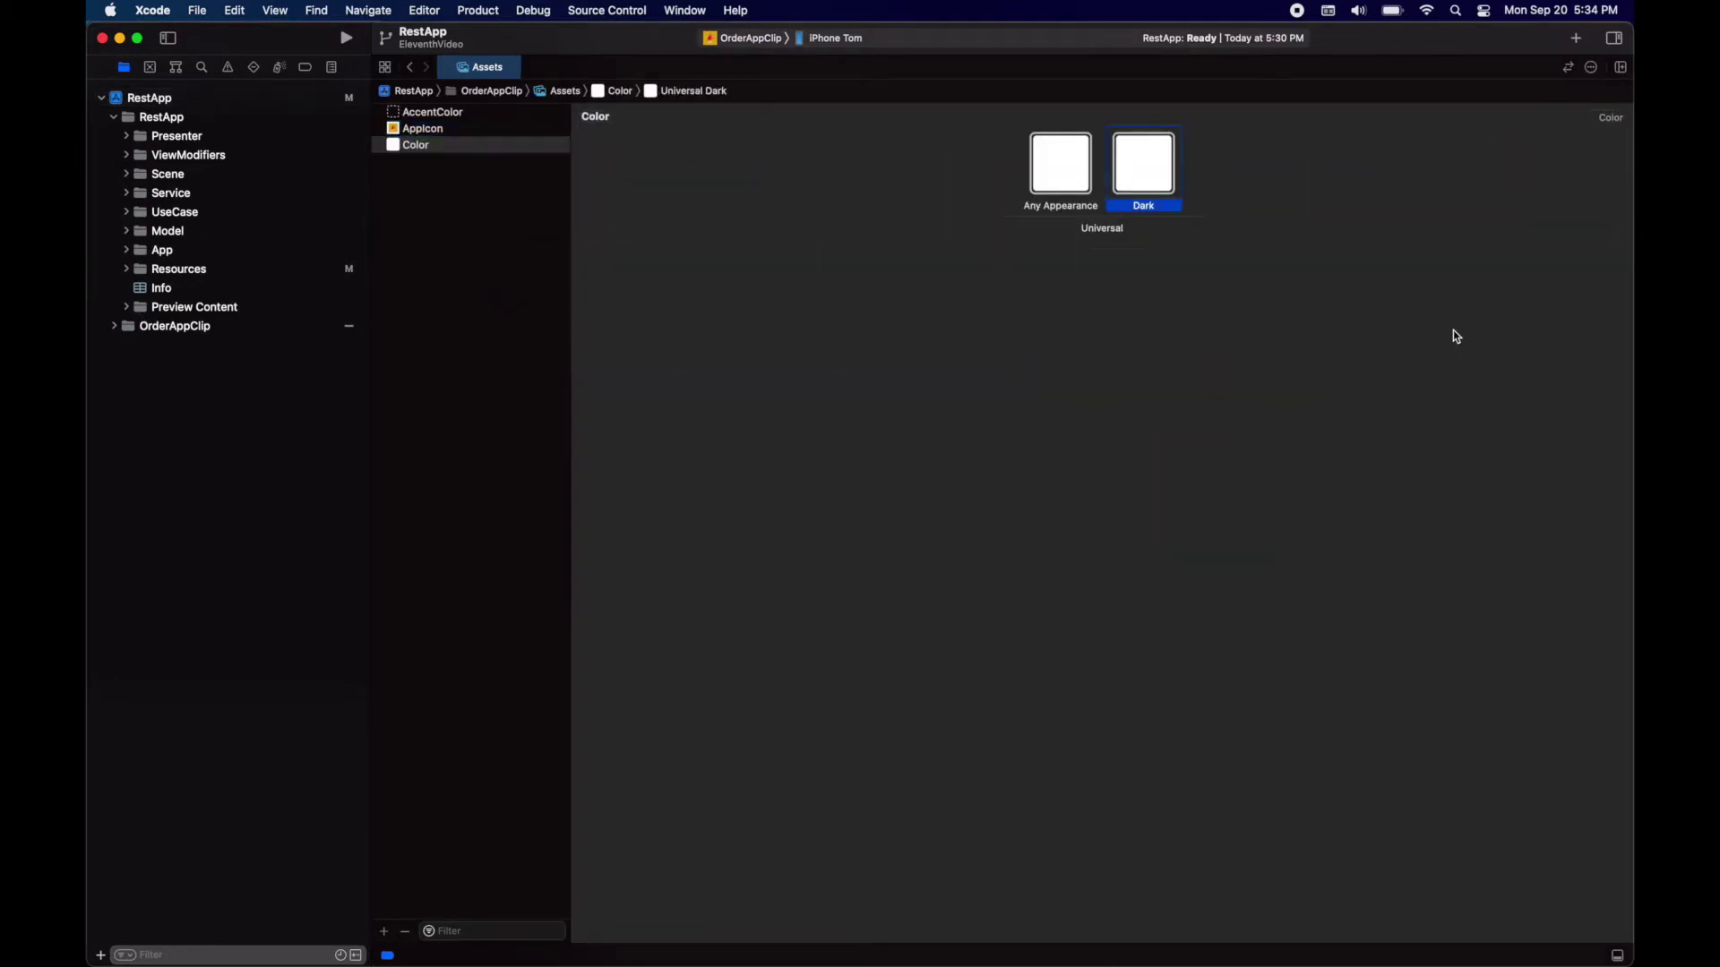
{"action": "key", "text": "super+alt+0"}
{"action": "left_click", "coordinate": [1552, 396]}
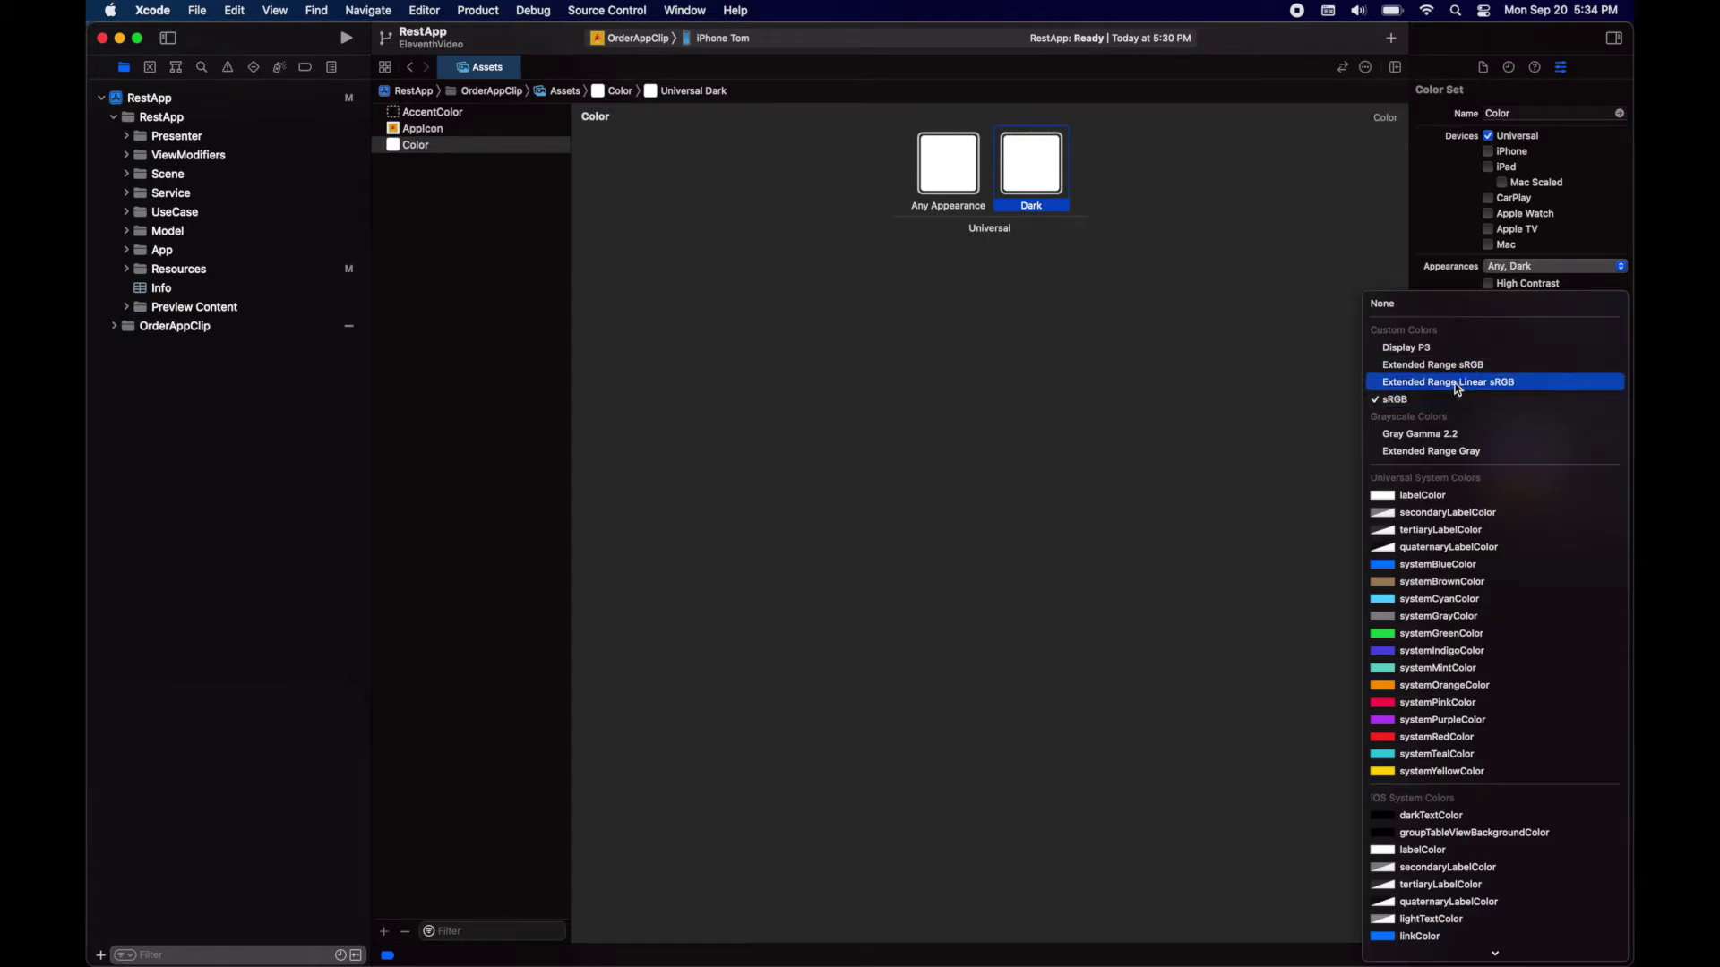
{"action": "left_click", "coordinate": [1455, 400]}
{"action": "left_click", "coordinate": [1552, 423]}
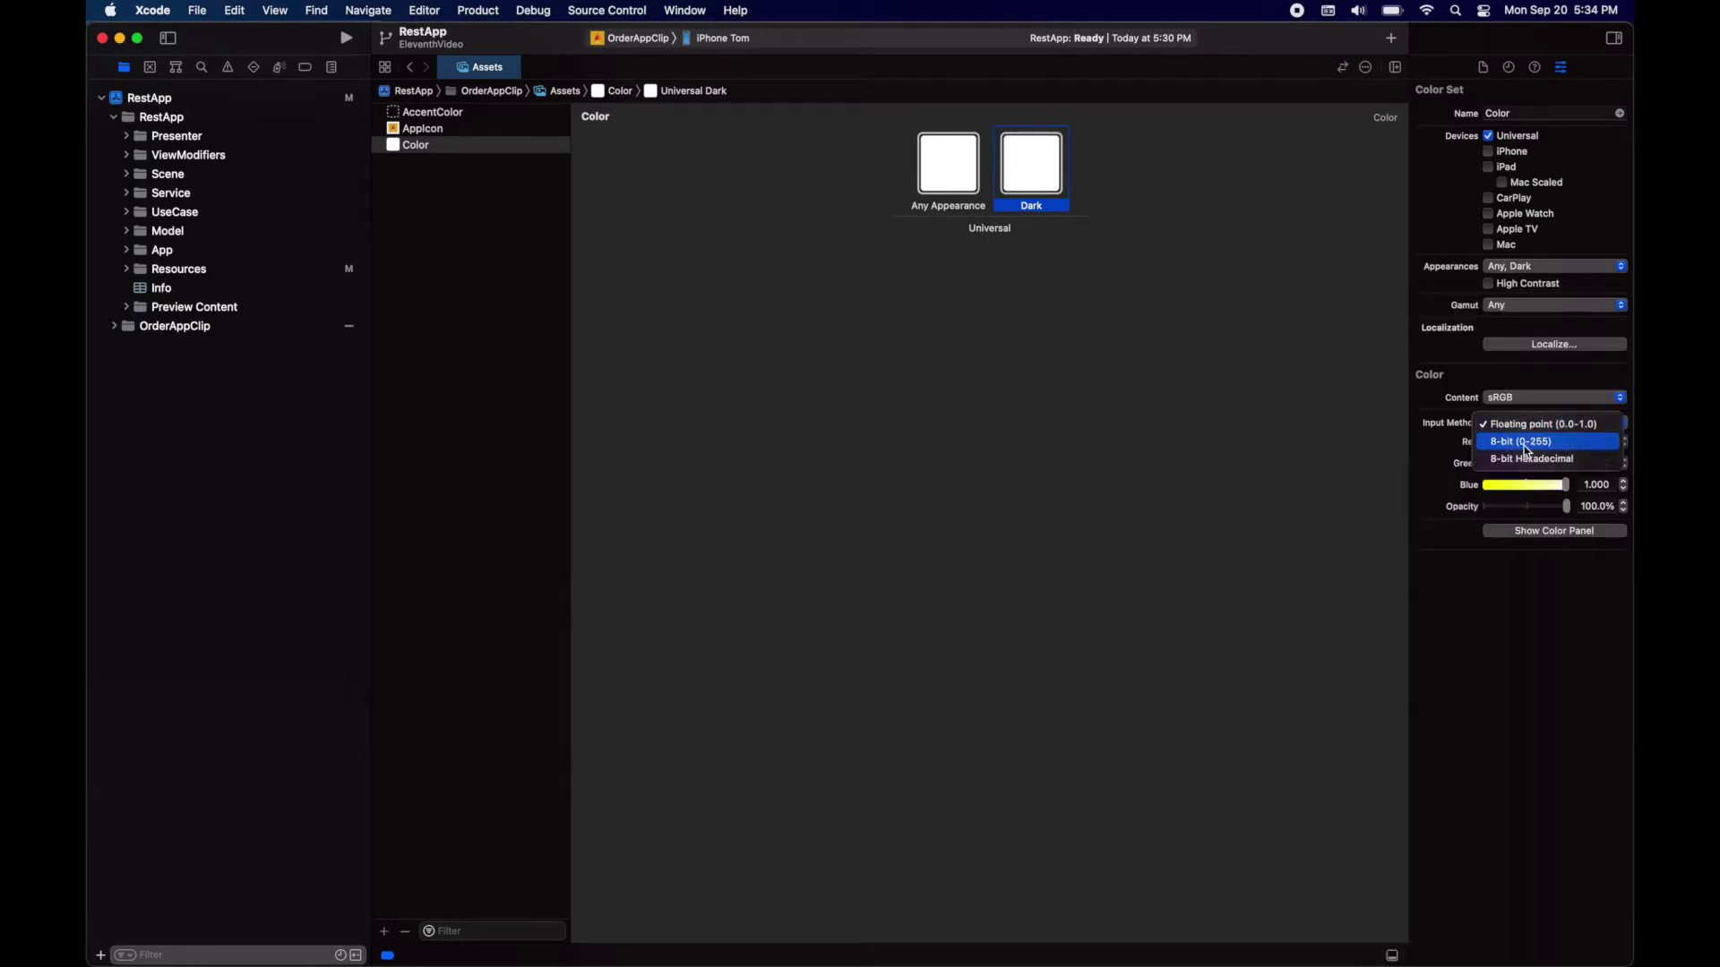
{"action": "left_click", "coordinate": [1558, 457]}
{"action": "type", "text": "#FB8B24"}
{"action": "key", "text": "Return"}
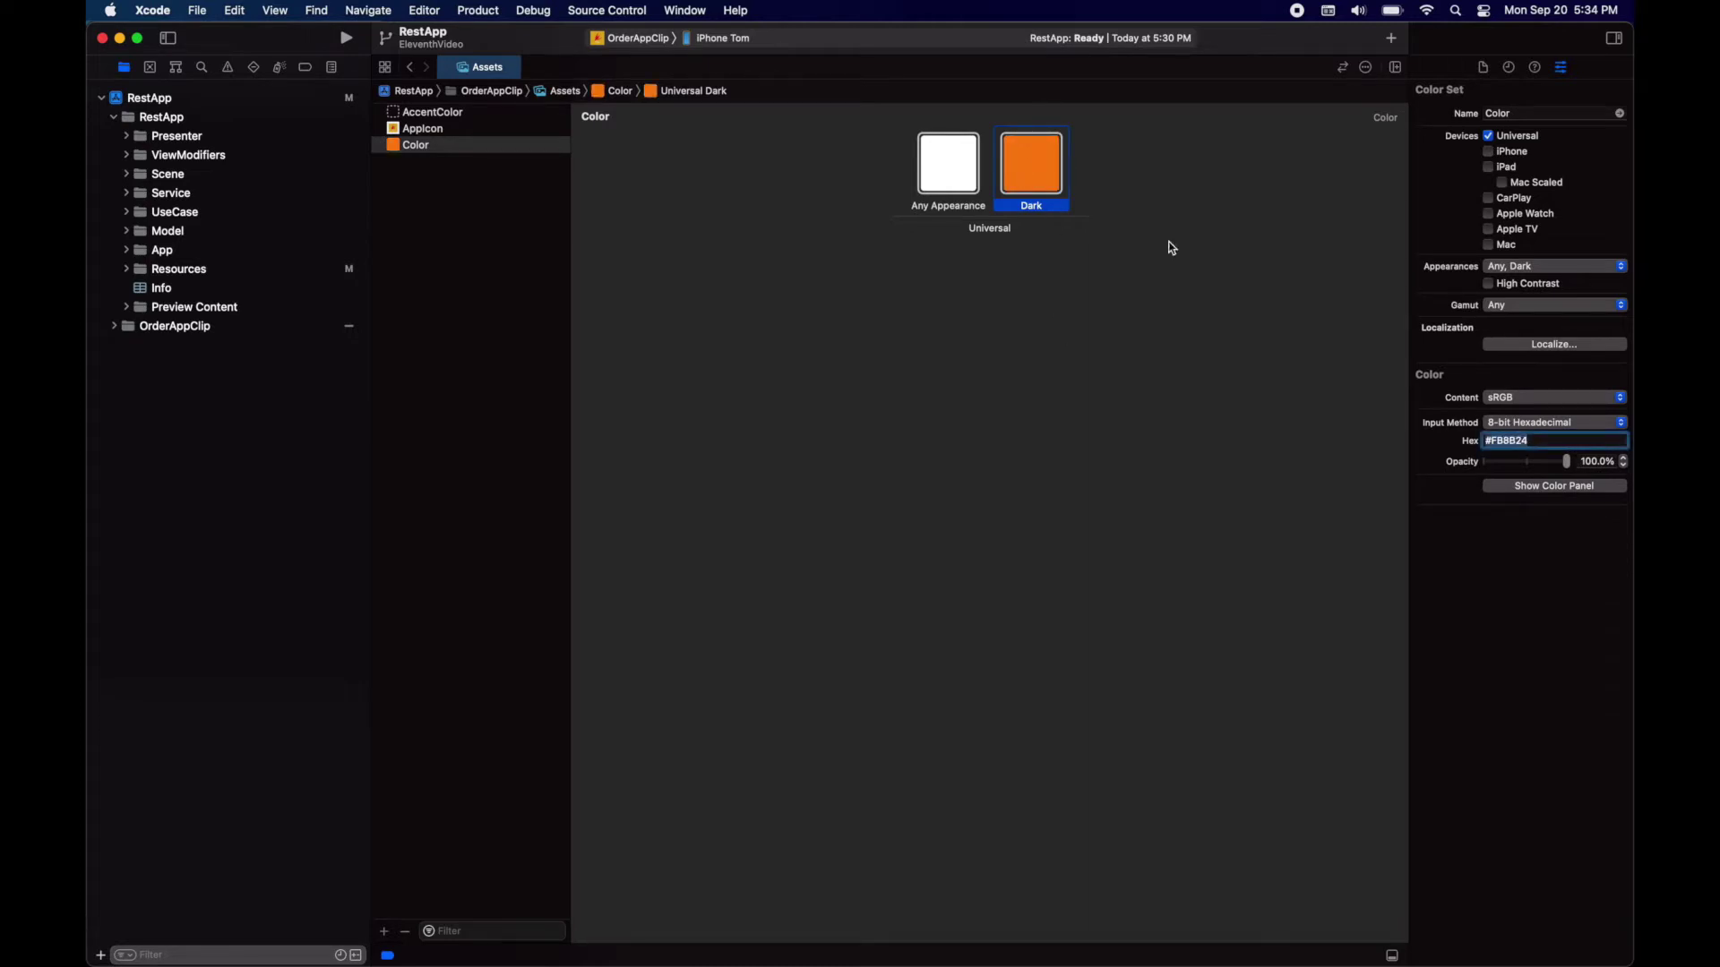
Delete the orange Color set from OrderAppClip's asset catalog.
{"action": "right_click", "coordinate": [486, 146]}
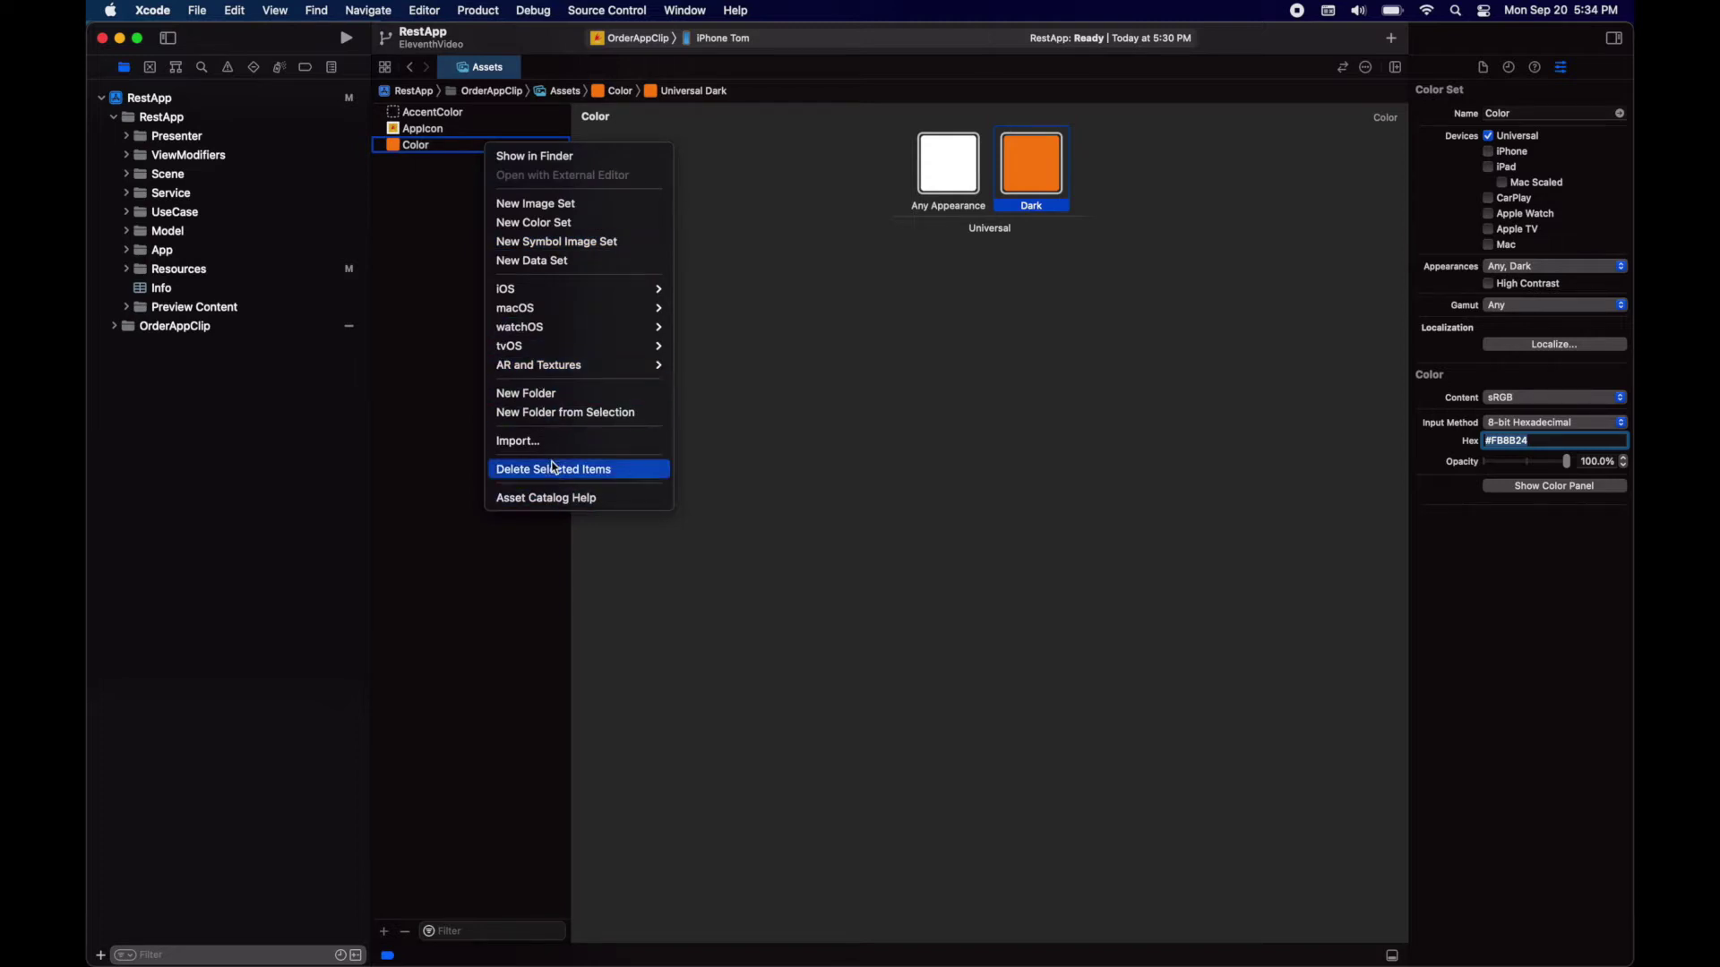
{"action": "left_click", "coordinate": [553, 470]}
{"action": "key", "text": "super+Tab"}
{"action": "key", "text": "super+Tab"}
{"action": "key", "text": "super+Tab"}
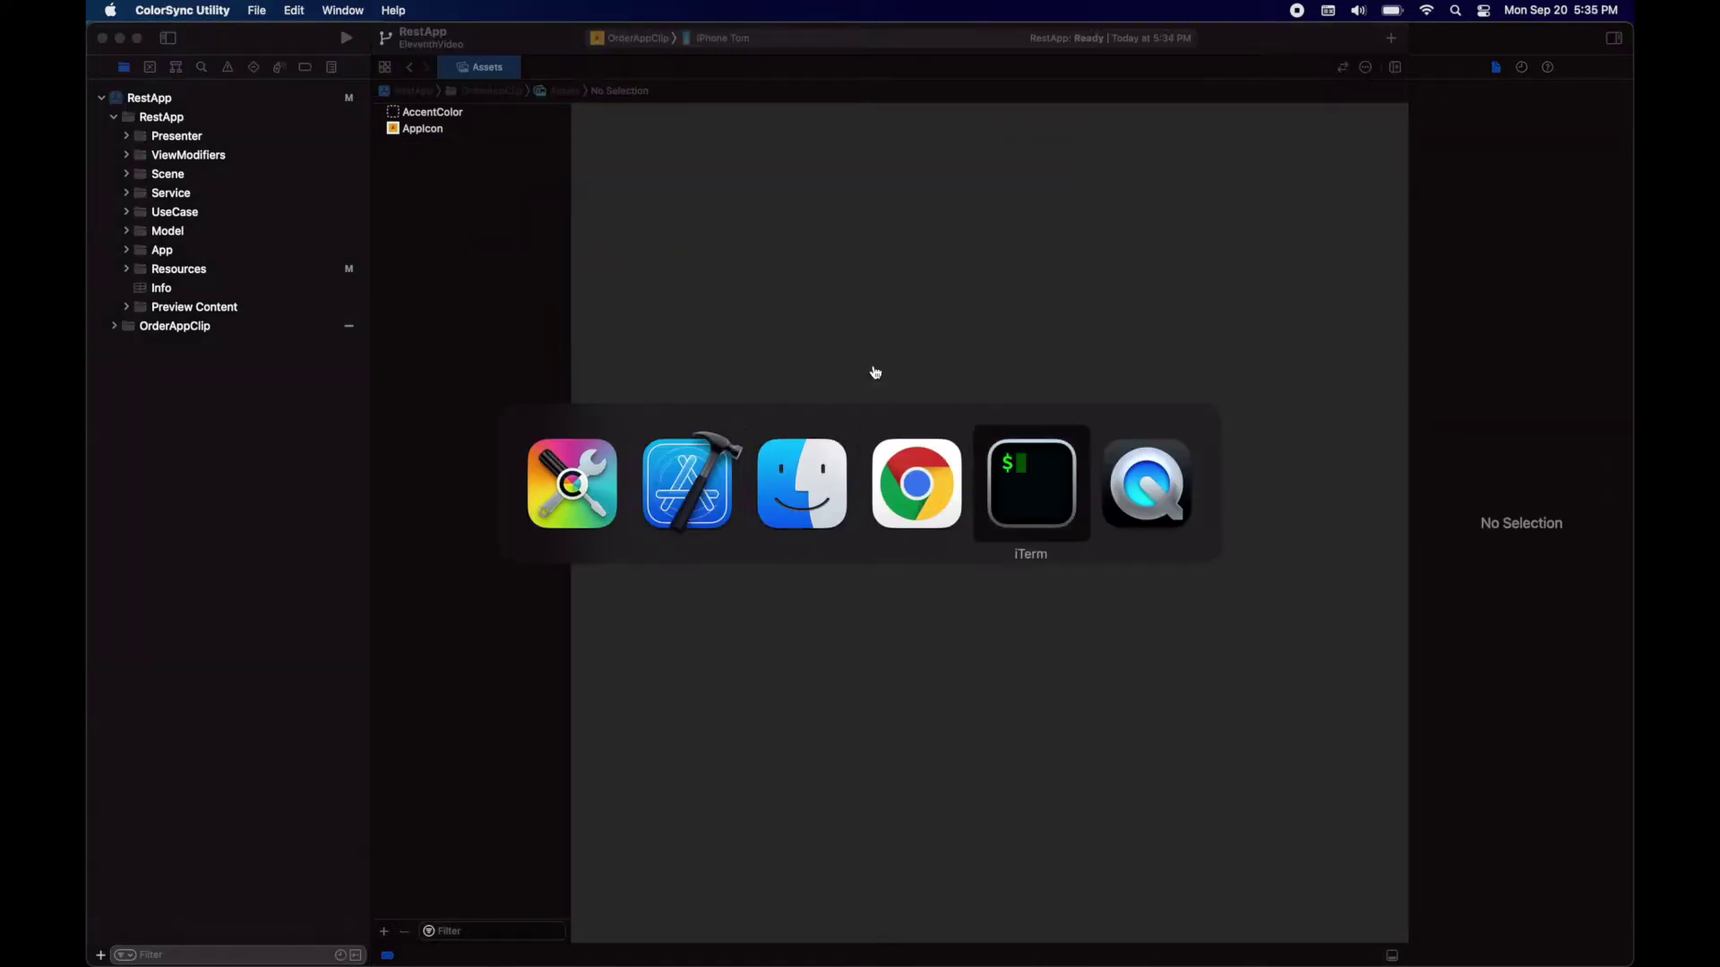
{"action": "type", "text": "AppCl"}
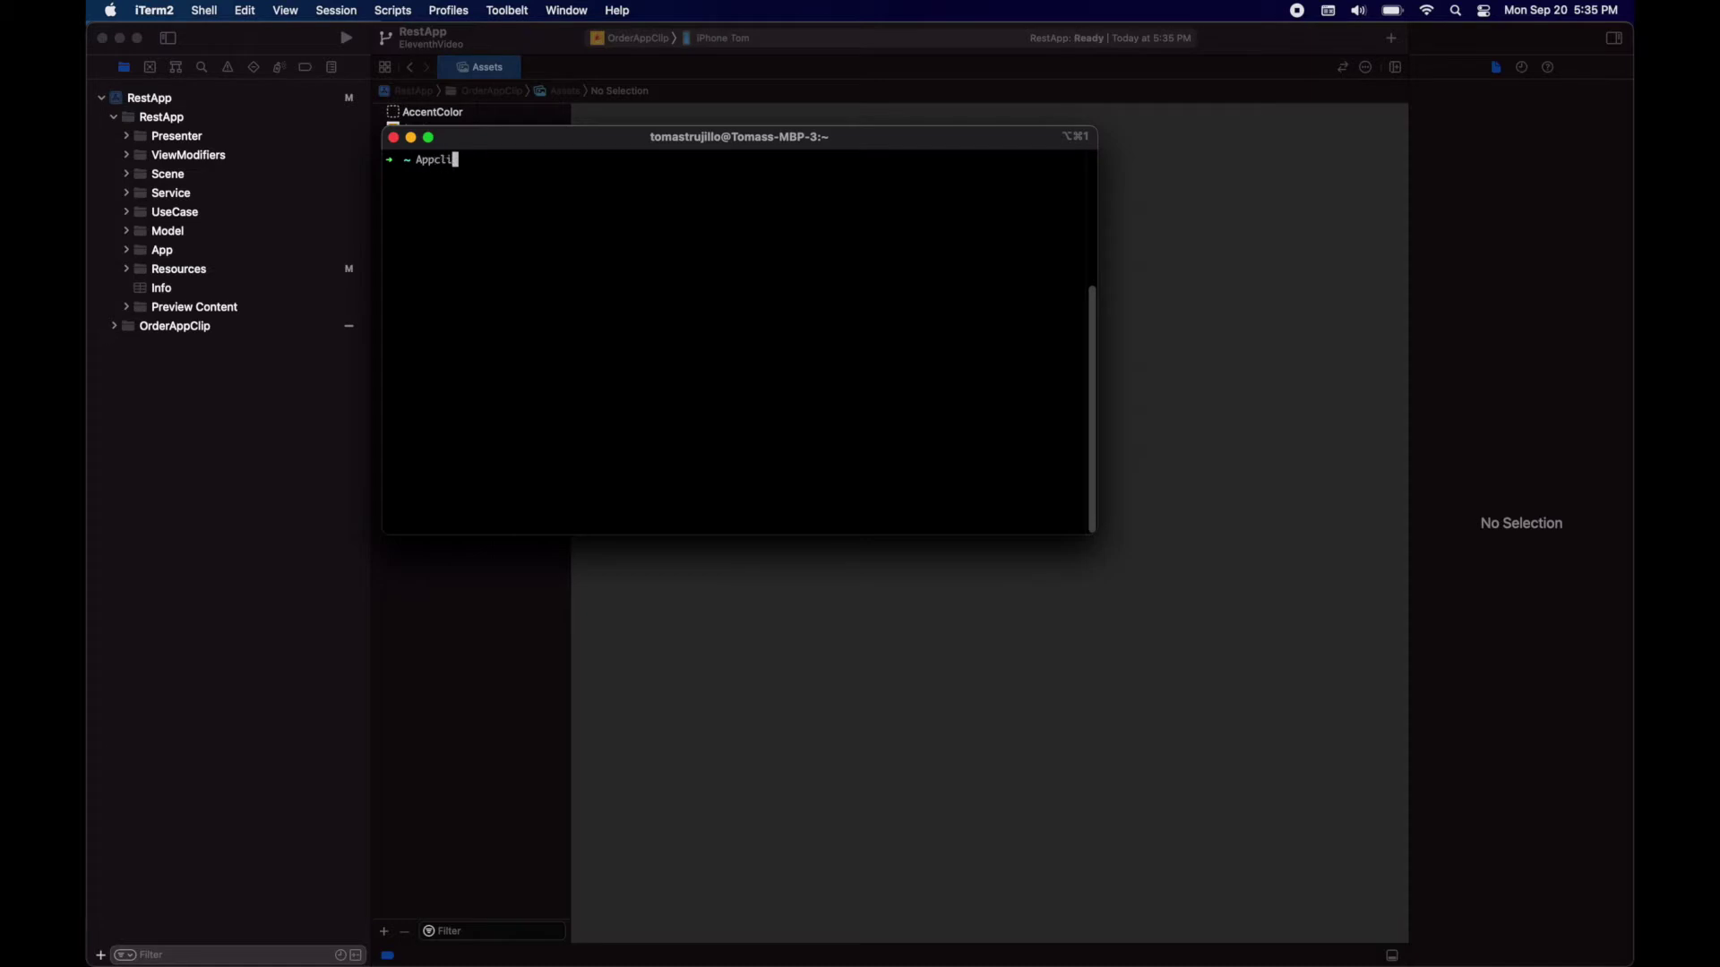
Run AppClipCodeGenerator suggest with the pasted background colour and copy foreground 223322.
{"action": "key", "text": "Tab"}
{"action": "type", "text": "suggest"}
{"action": "type", "text": " --fo"}
{"action": "type", "text": "reground"}
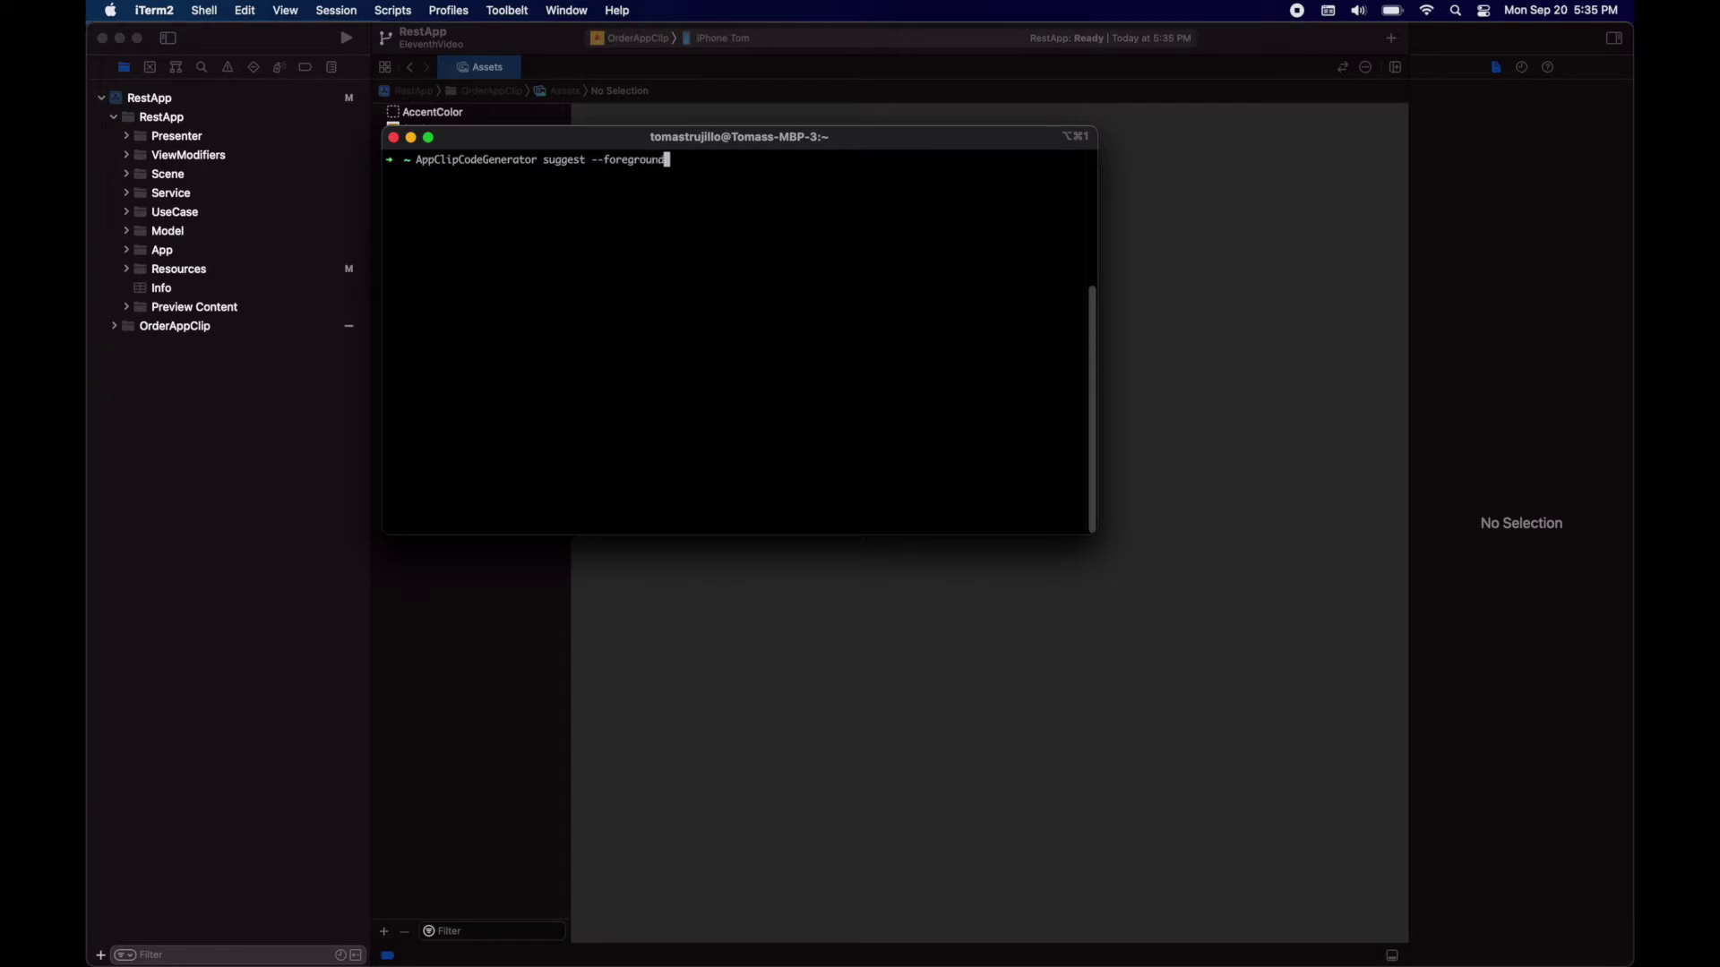
{"action": "type", "text": " FFFFFF"}
{"action": "type", "text": " --back"}
{"action": "type", "text": "ground"}
{"action": "type", "text": "FB8B24"}
{"action": "key", "text": "Return"}
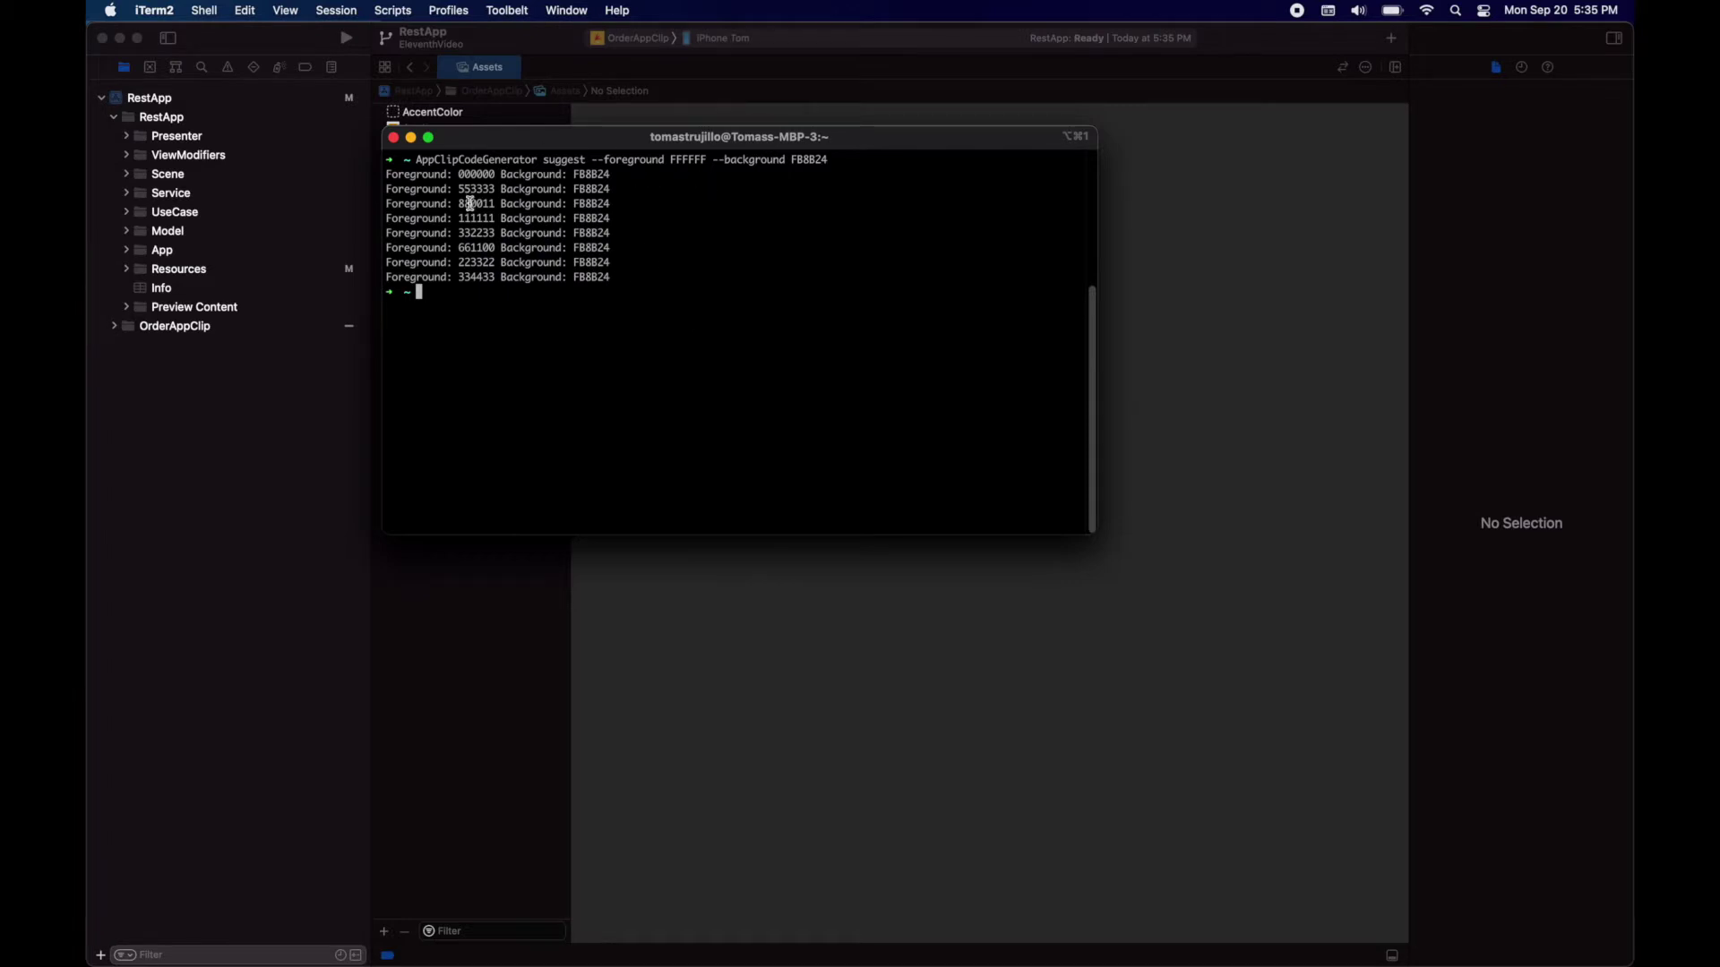
{"action": "double_click", "coordinate": [473, 262]}
{"action": "key", "text": "super+c"}
{"action": "left_click", "coordinate": [521, 293]}
Recall and edit the suggest command, accidentally submitting a malformed line.
{"action": "key", "text": "Up"}
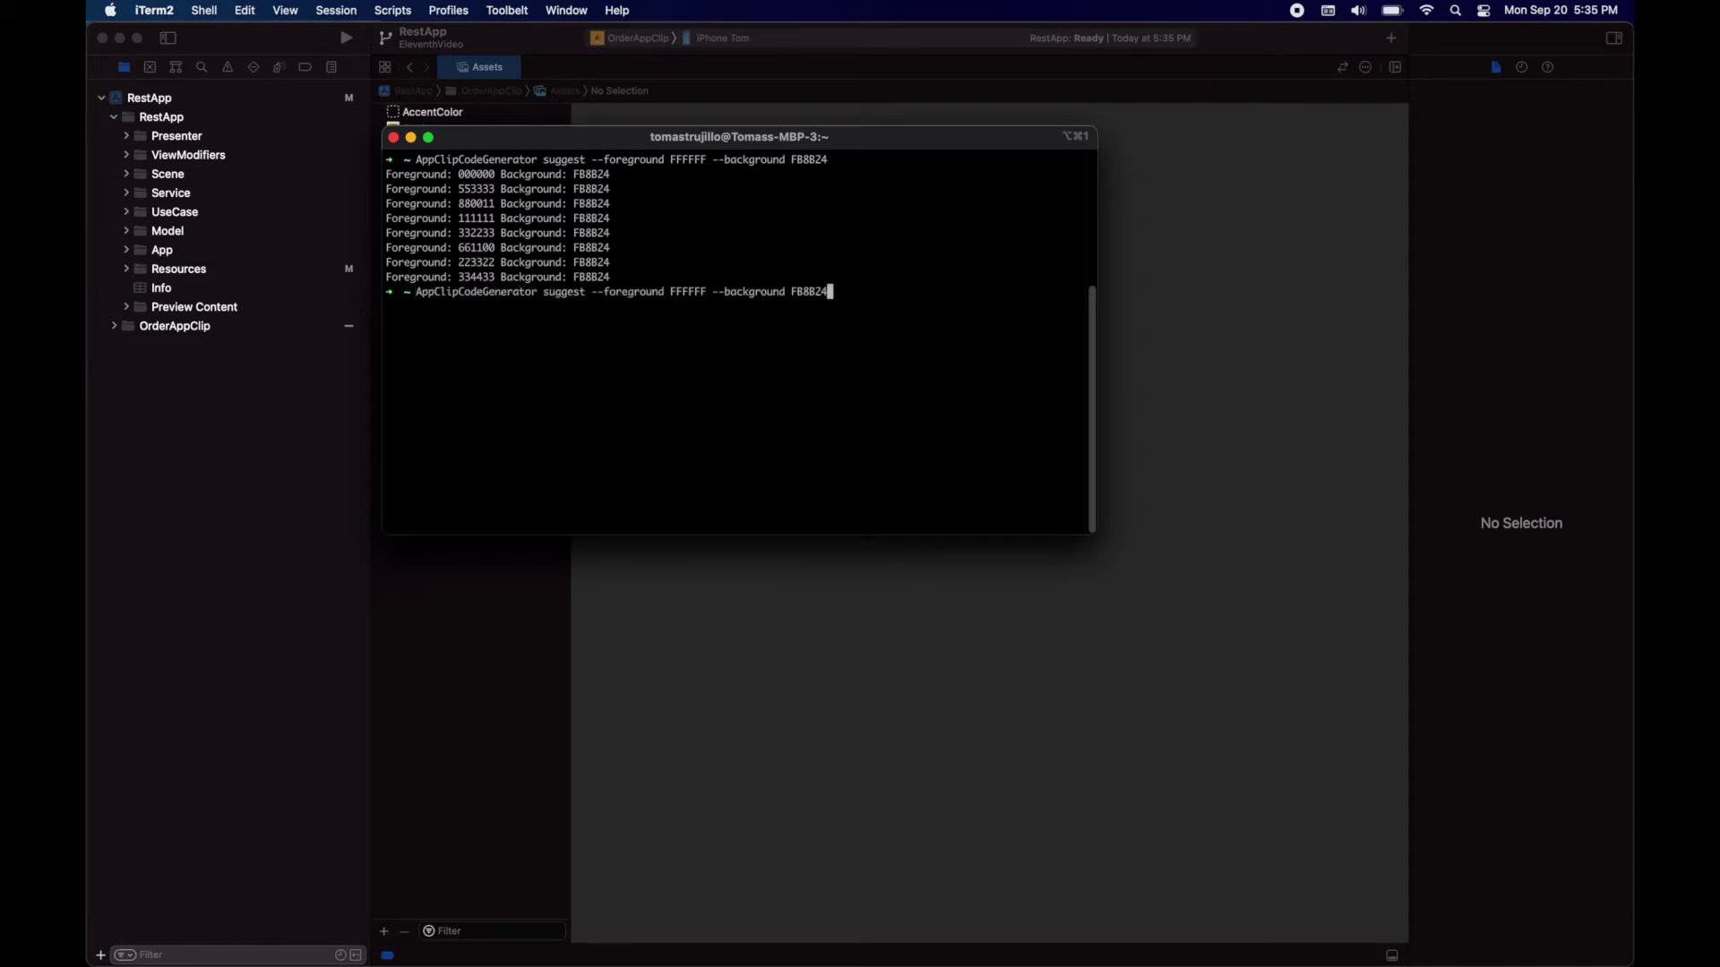
{"action": "key", "text": "Left"}
{"action": "key", "text": "Left"}
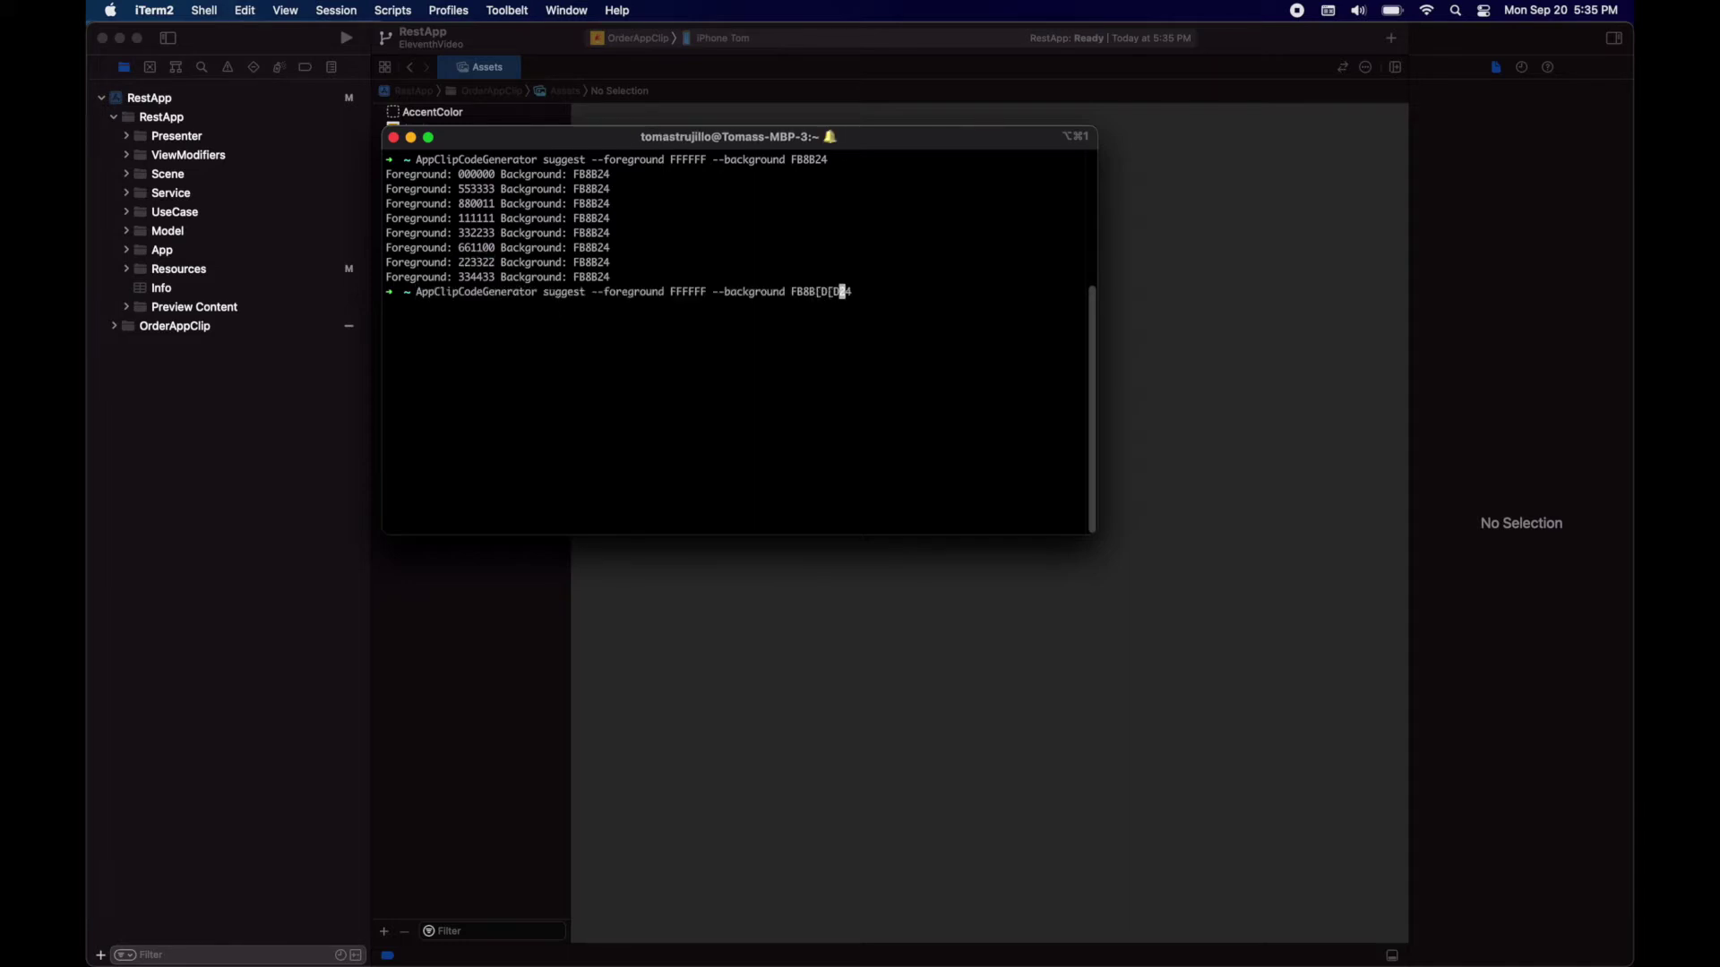
{"action": "key", "text": "Left"}
{"action": "key", "text": "Return"}
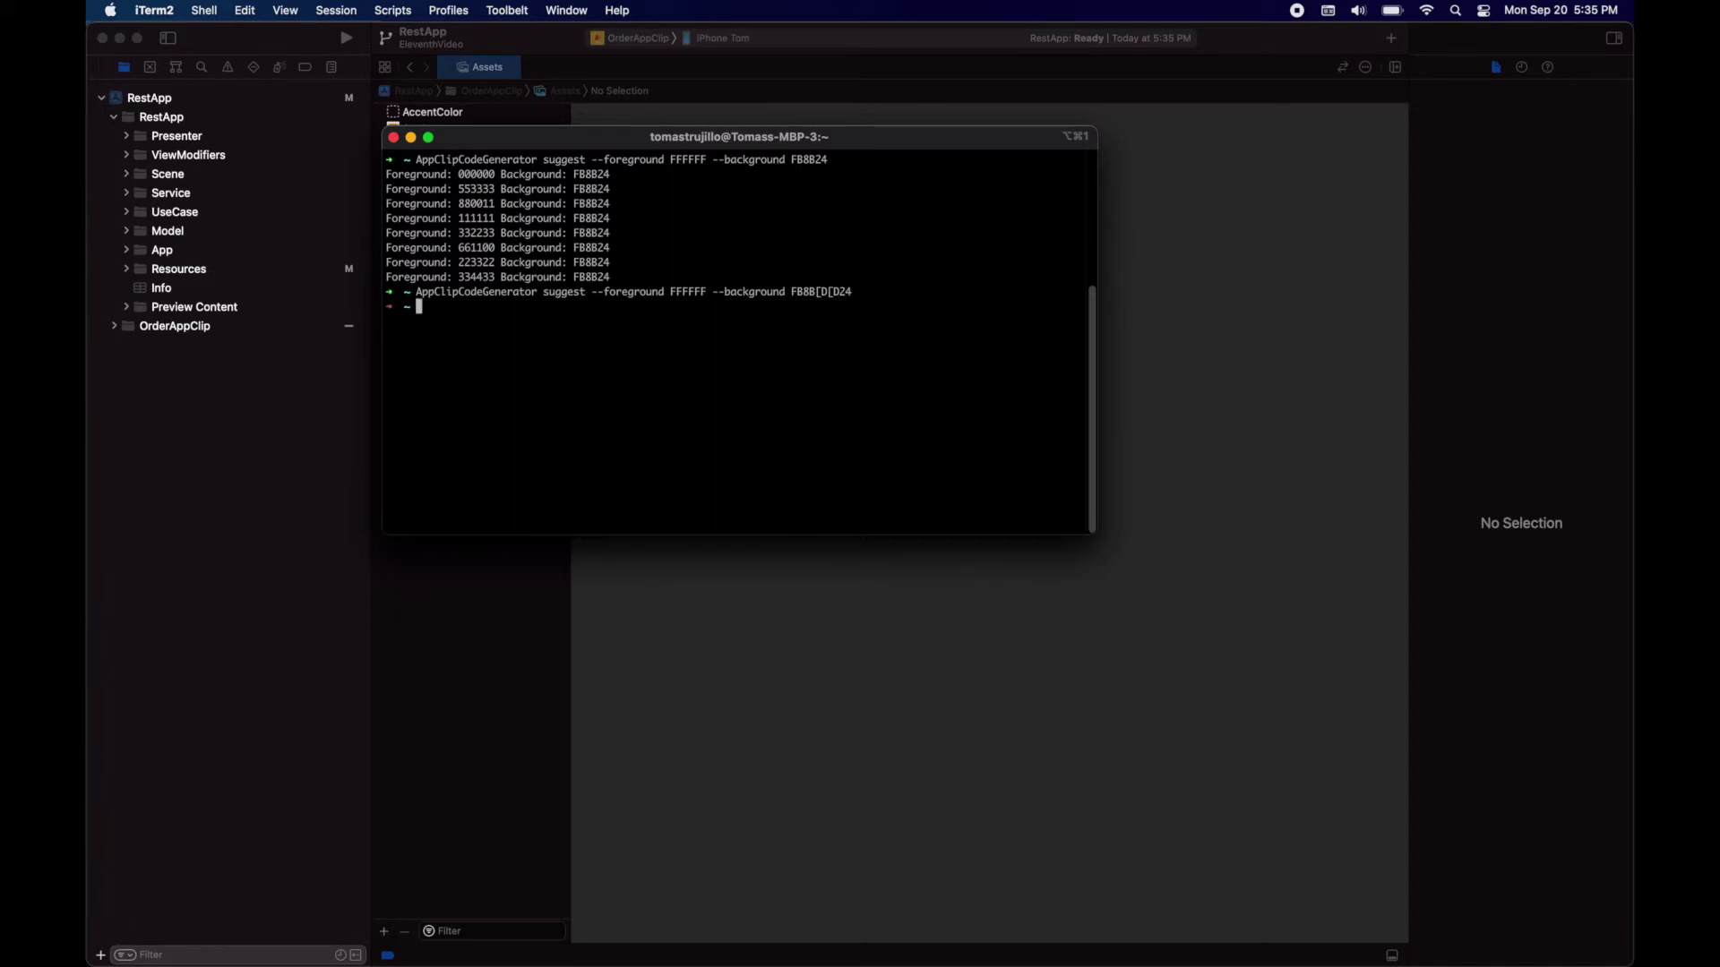
{"action": "type", "text": "clear"}
{"action": "key", "text": "Return"}
Rerun suggest with foreground 223322, confirming it pairs validly with background FB8B24.
{"action": "key", "text": "Up"}
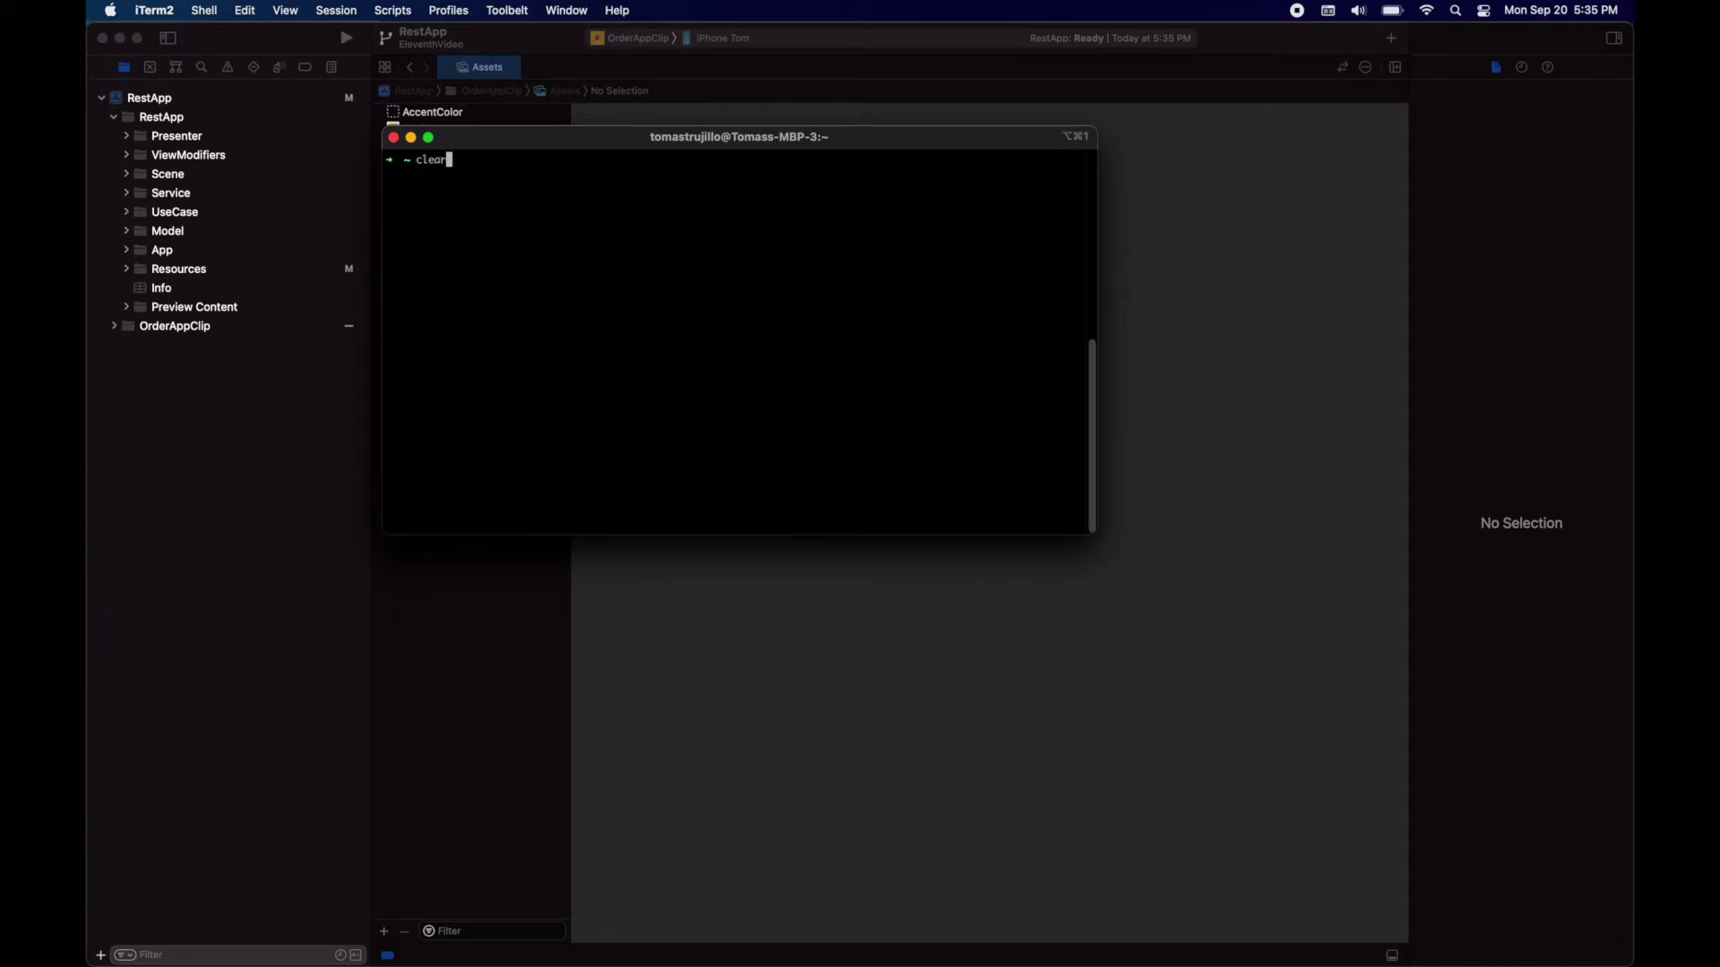
{"action": "key", "text": "Up"}
{"action": "key", "text": "Left"}
{"action": "key", "text": "Left"}
{"action": "key", "text": "Left"}
{"action": "key", "text": "Left"}
{"action": "key", "text": "Left"}
{"action": "key", "text": "Left"}
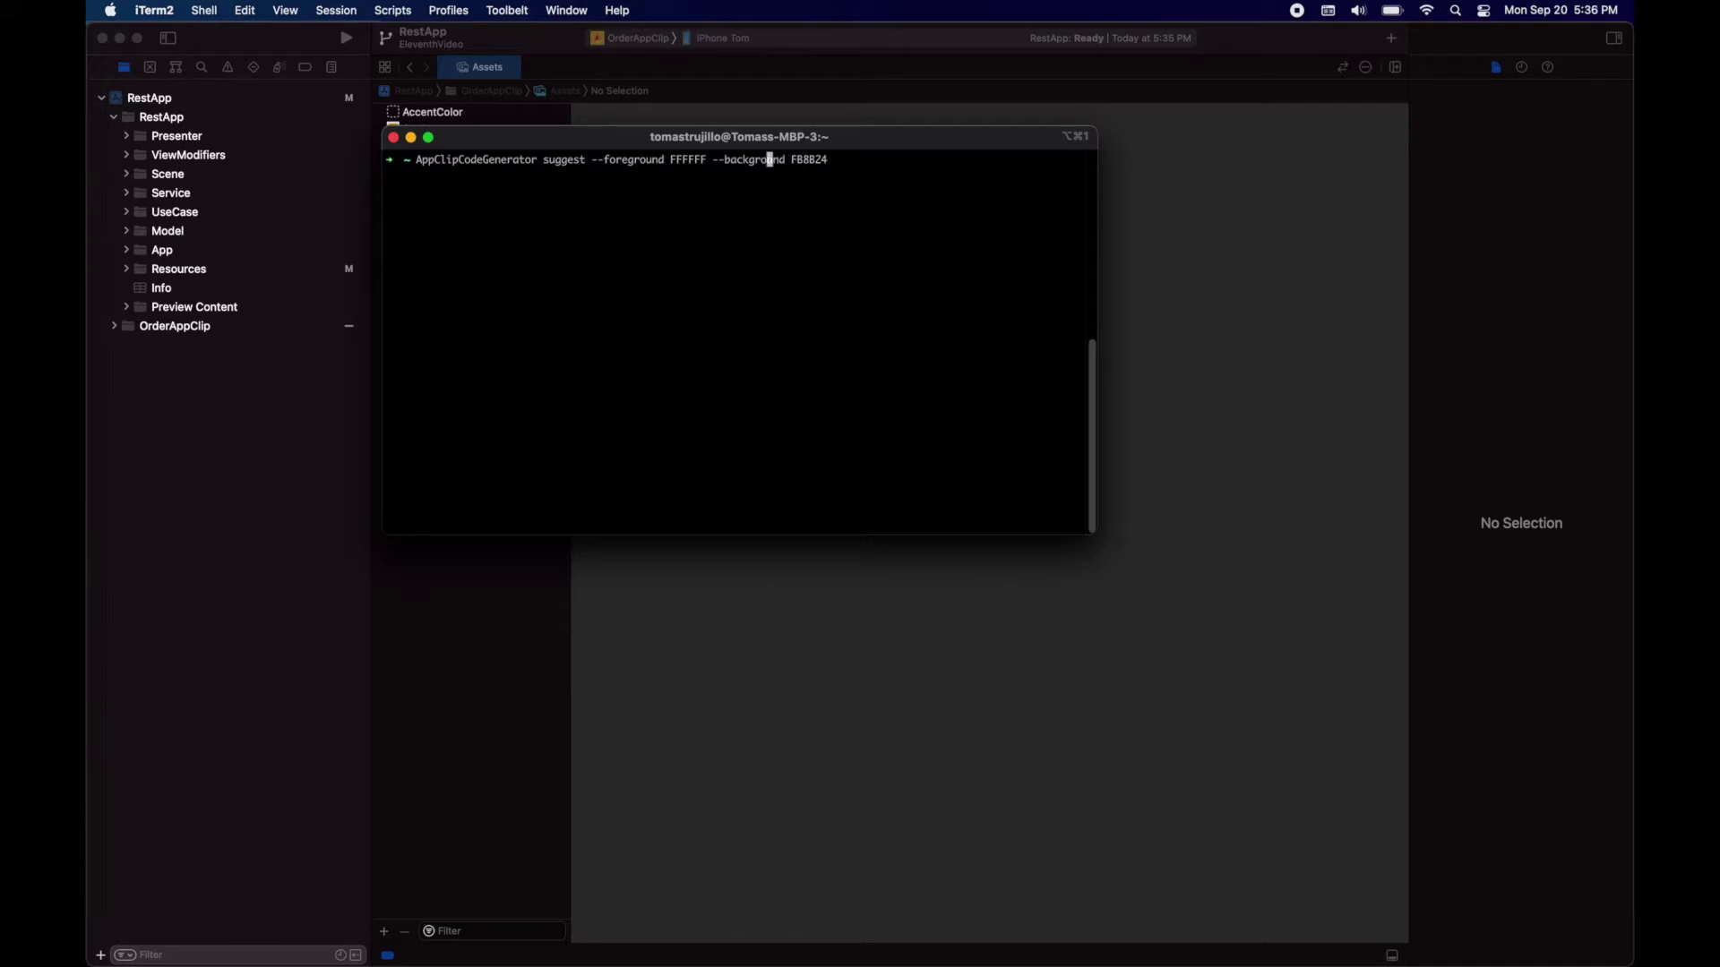
{"action": "key", "text": "Left"}
{"action": "key", "text": "Left"}
{"action": "key", "text": "Left"}
{"action": "key", "text": "Left"}
{"action": "key", "text": "Left"}
{"action": "key", "text": "Left"}
{"action": "key", "text": "BackSpace"}
{"action": "key", "text": "BackSpace"}
{"action": "key", "text": "BackSpace"}
{"action": "key", "text": "BackSpace"}
{"action": "key", "text": "BackSpace"}
{"action": "key", "text": "BackSpace"}
{"action": "key", "text": "super+v"}
{"action": "key", "text": "Return"}
{"action": "key", "text": "super+k"}
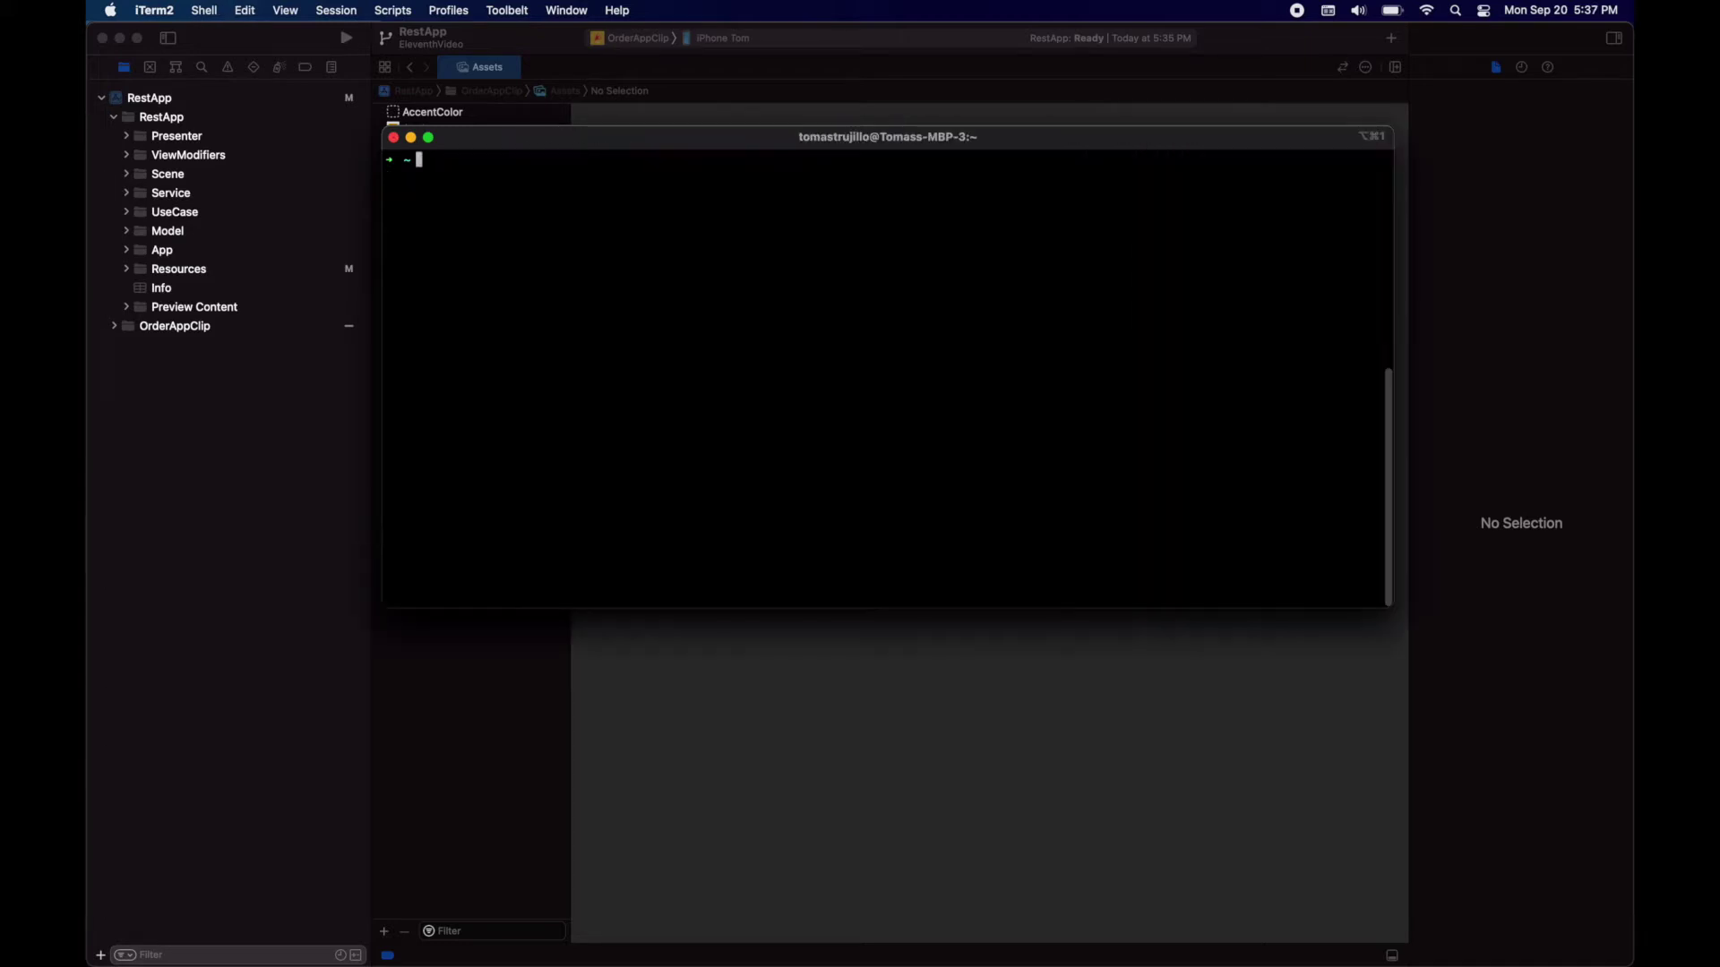
{"action": "type", "text": "ppl"}
{"action": "key", "text": "Tab"}
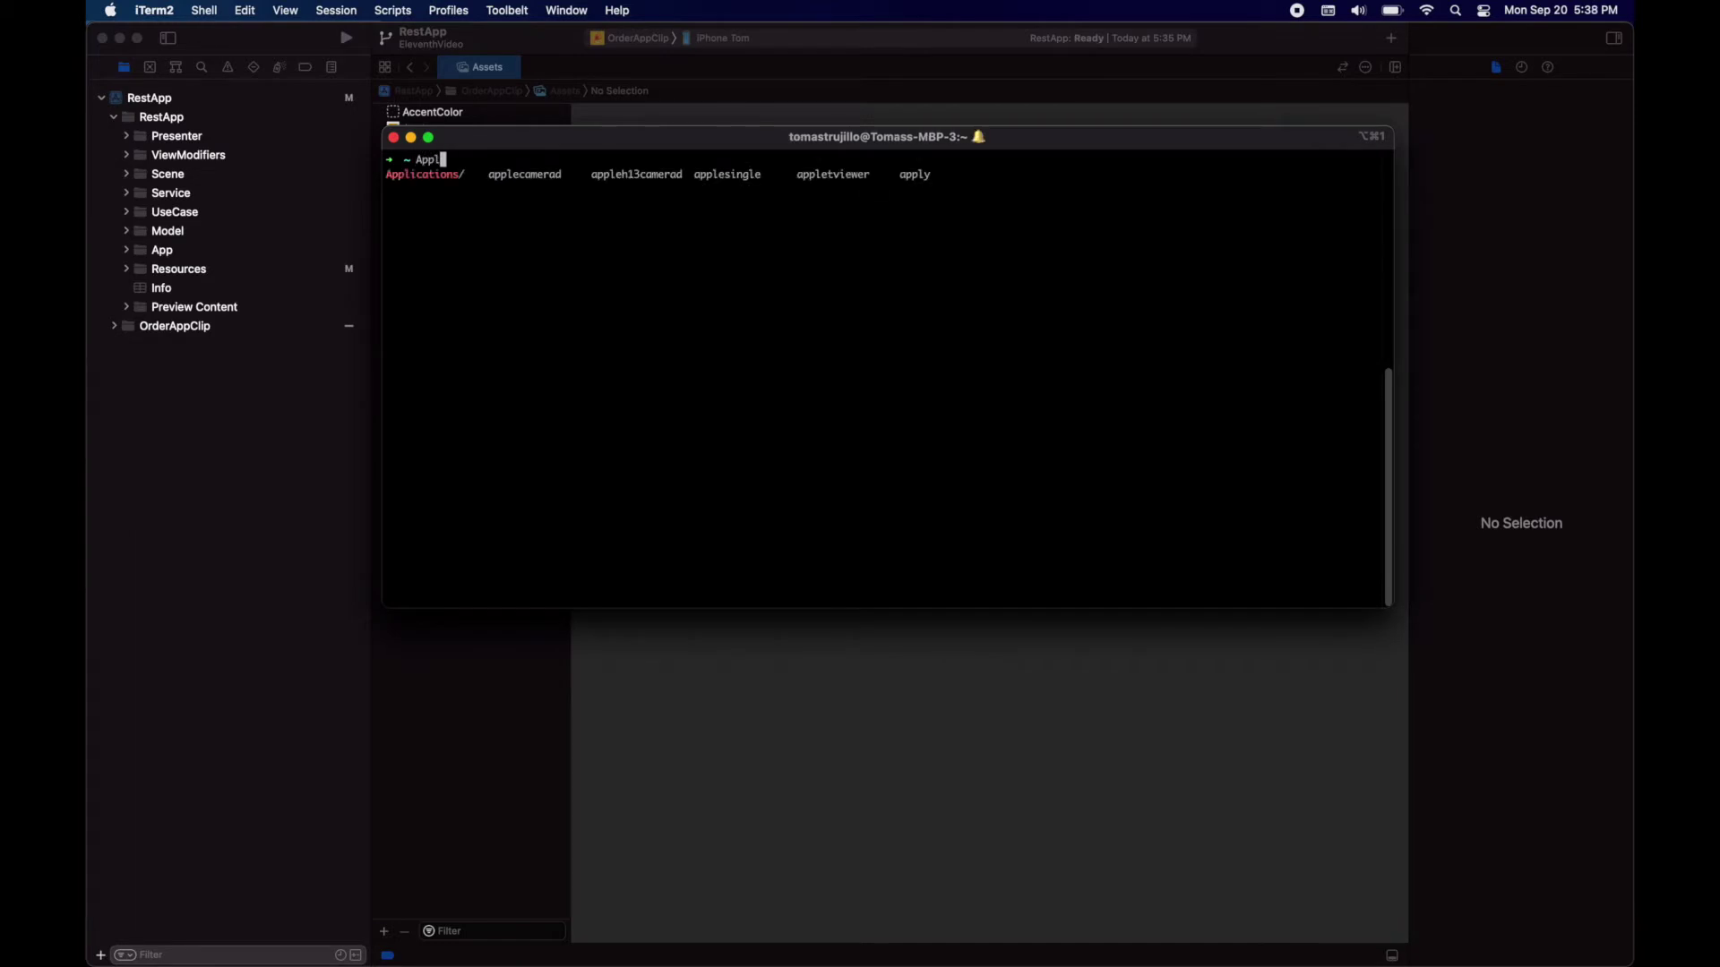
{"action": "type", "text": "ip"}
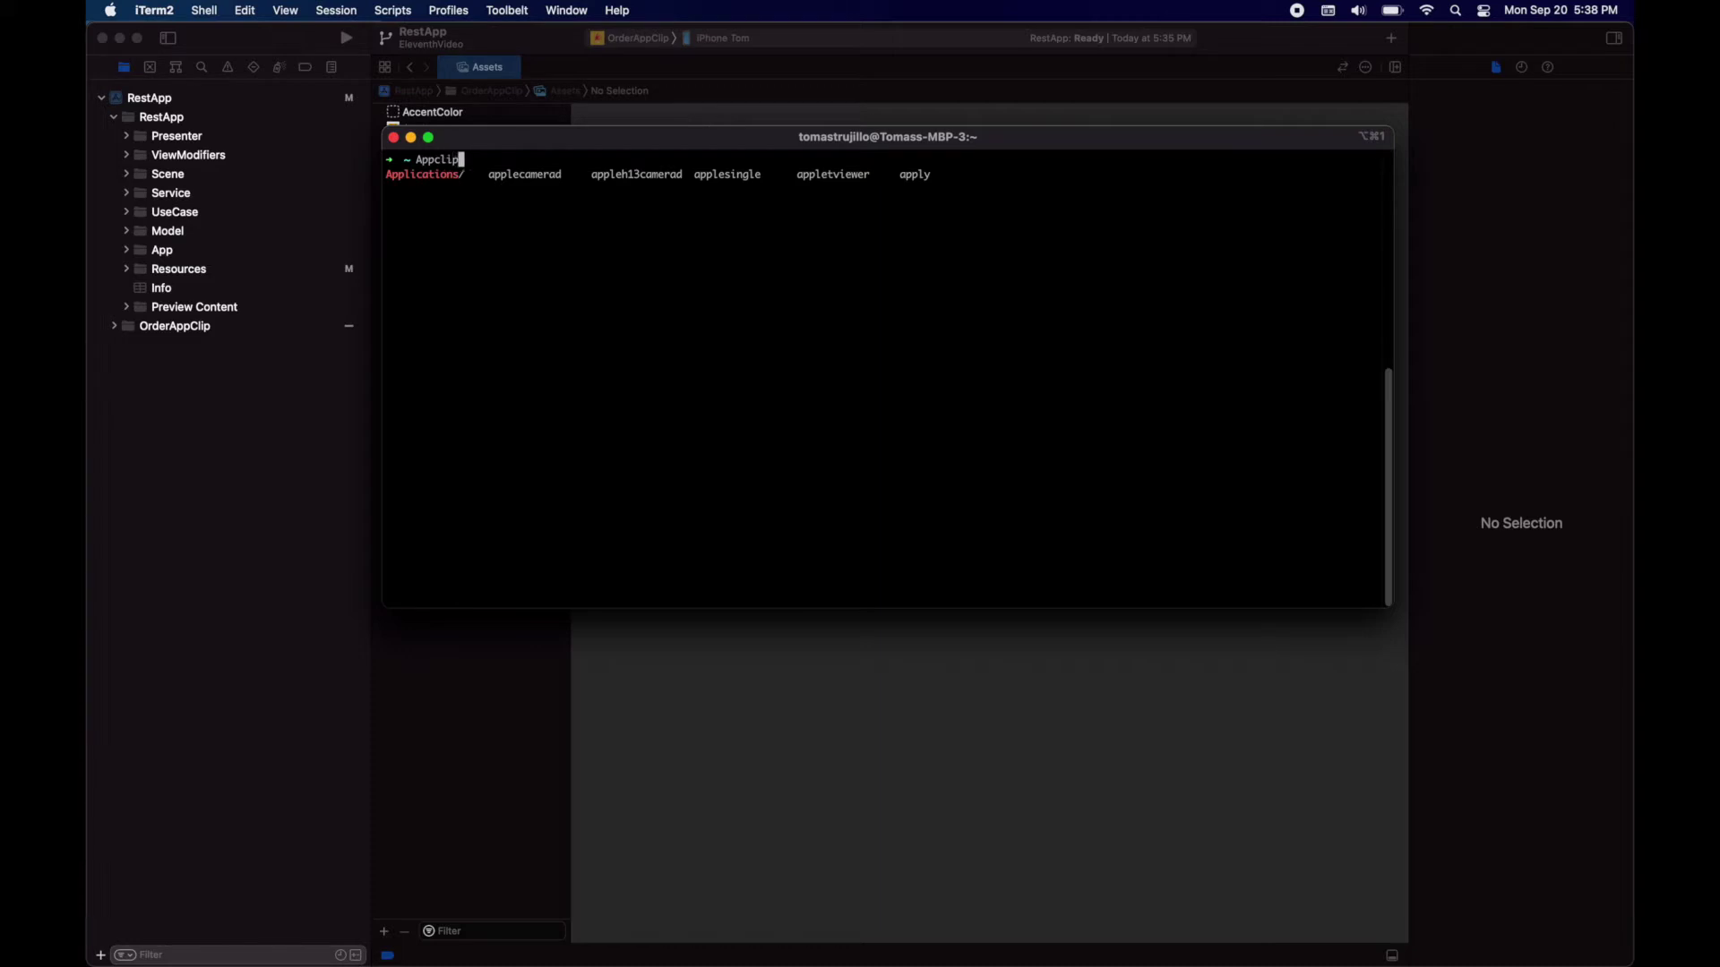
{"action": "key", "text": "Tab"}
{"action": "type", "text": "suggest --foreground 223322 --background FB8B24"}
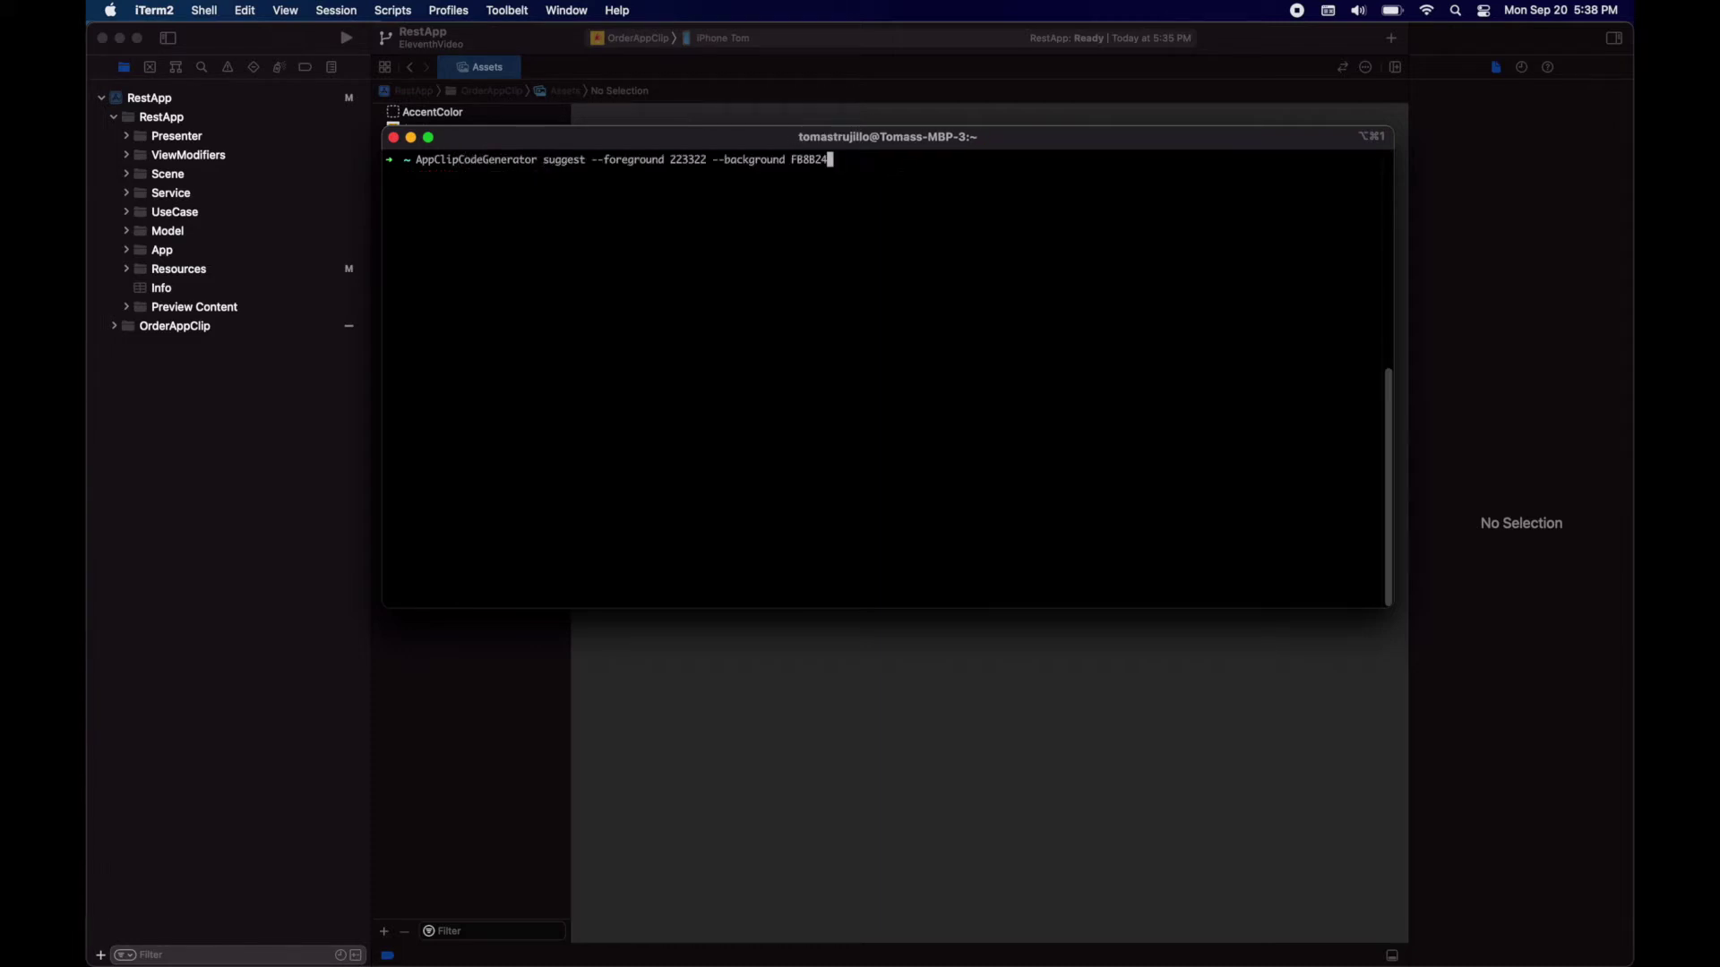
{"action": "key", "text": "Return"}
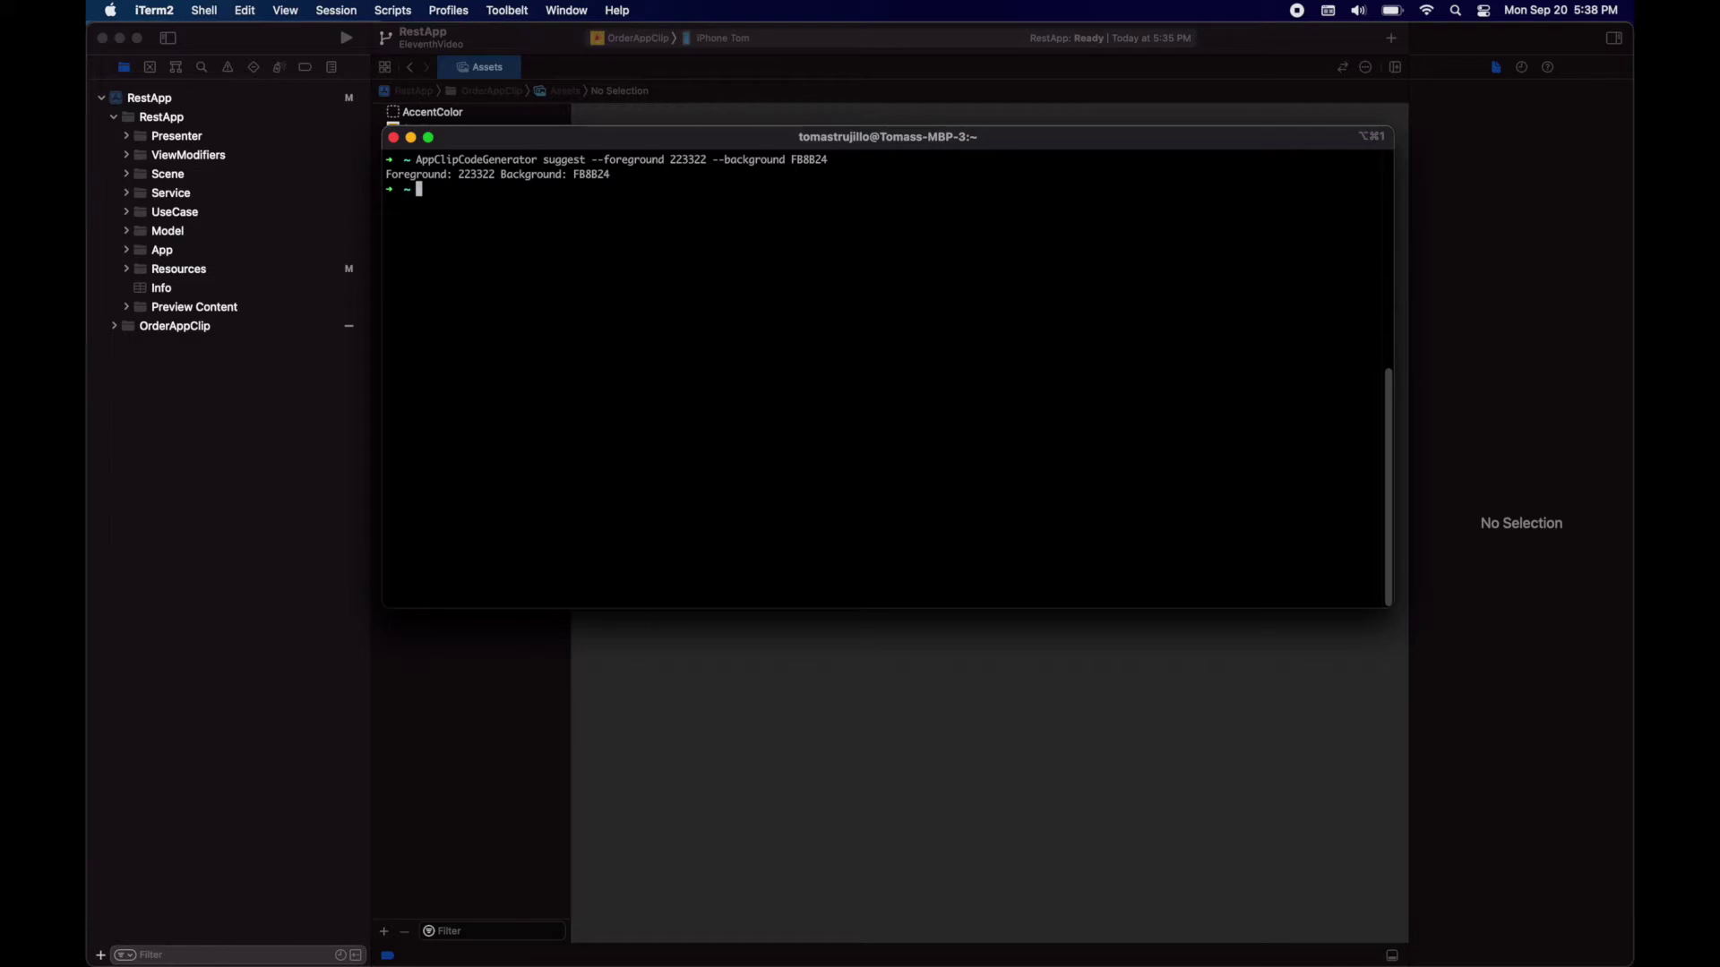
{"action": "type", "text": "plc"}
{"action": "type", "text": "Cl"}
Generate Desktop/restaurant1.svg for the restaurant1 URL with foreground 223322 and background FB8824.
{"action": "key", "text": "Tab"}
{"action": "type", "text": "generate -"}
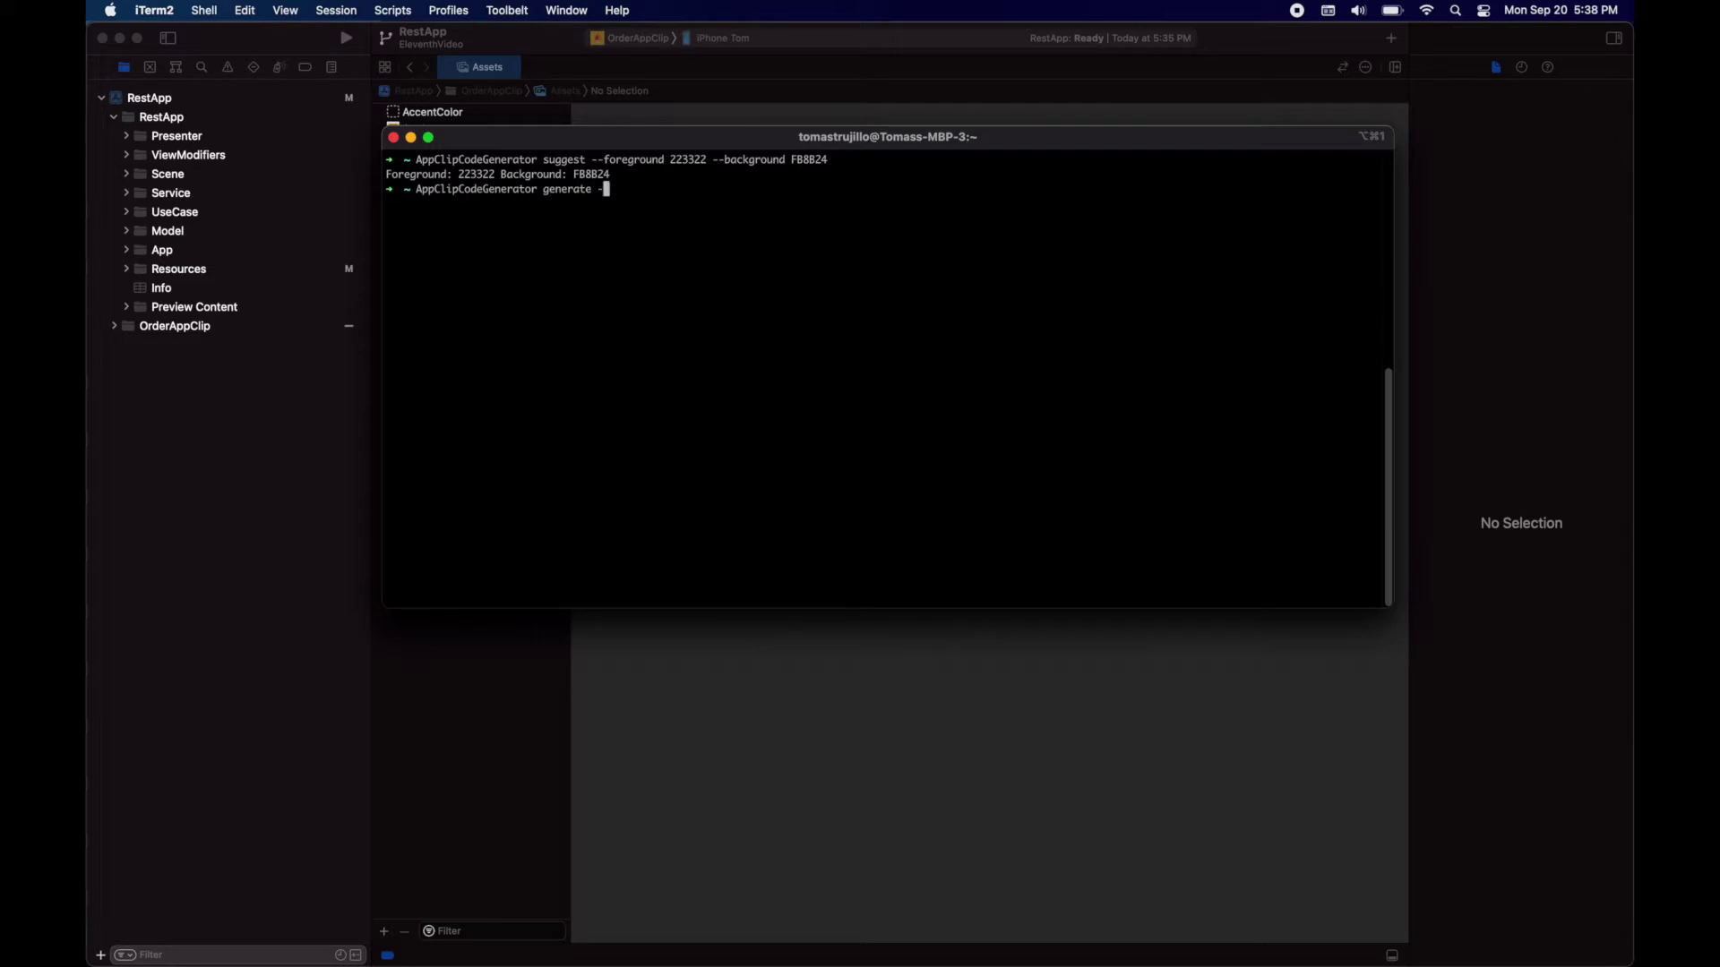
{"action": "type", "text": "-url https:"}
{"action": "type", "text": "//"}
{"action": "type", "text": "example.re"}
{"action": "type", "text": "stapp.com/"}
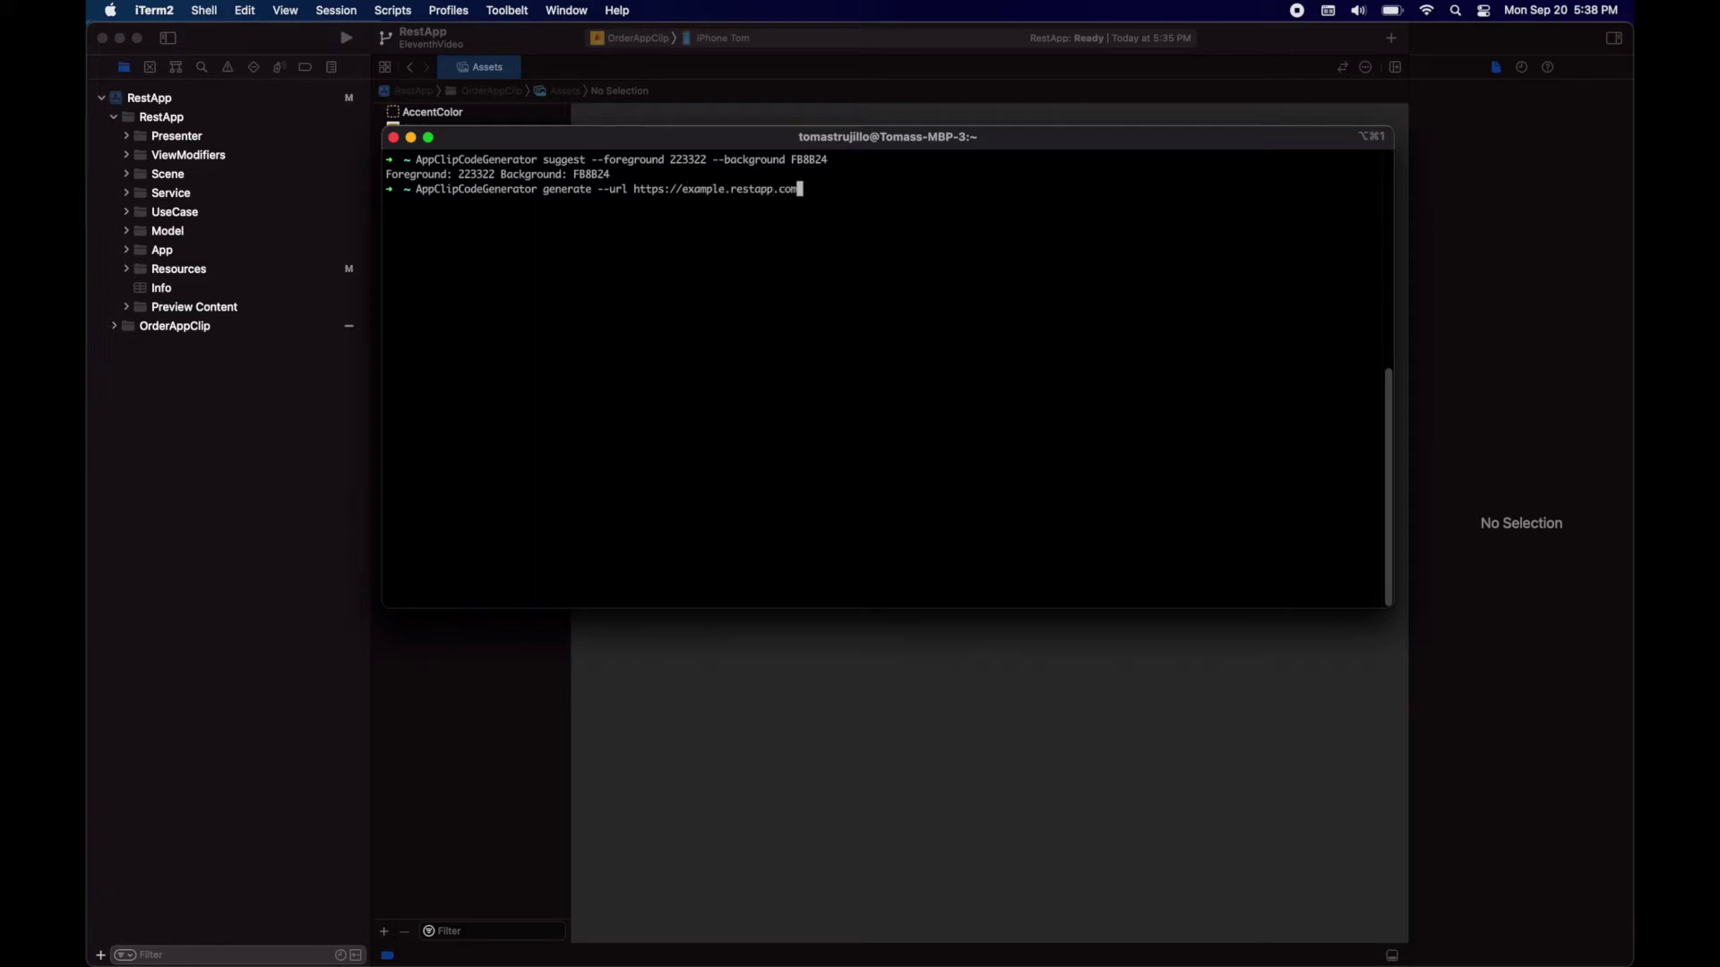
{"action": "type", "text": "restaurant1"}
{"action": "type", "text": "--foreground"}
{"action": "double_click", "coordinate": [688, 160]}
{"action": "type", "text": "223322"}
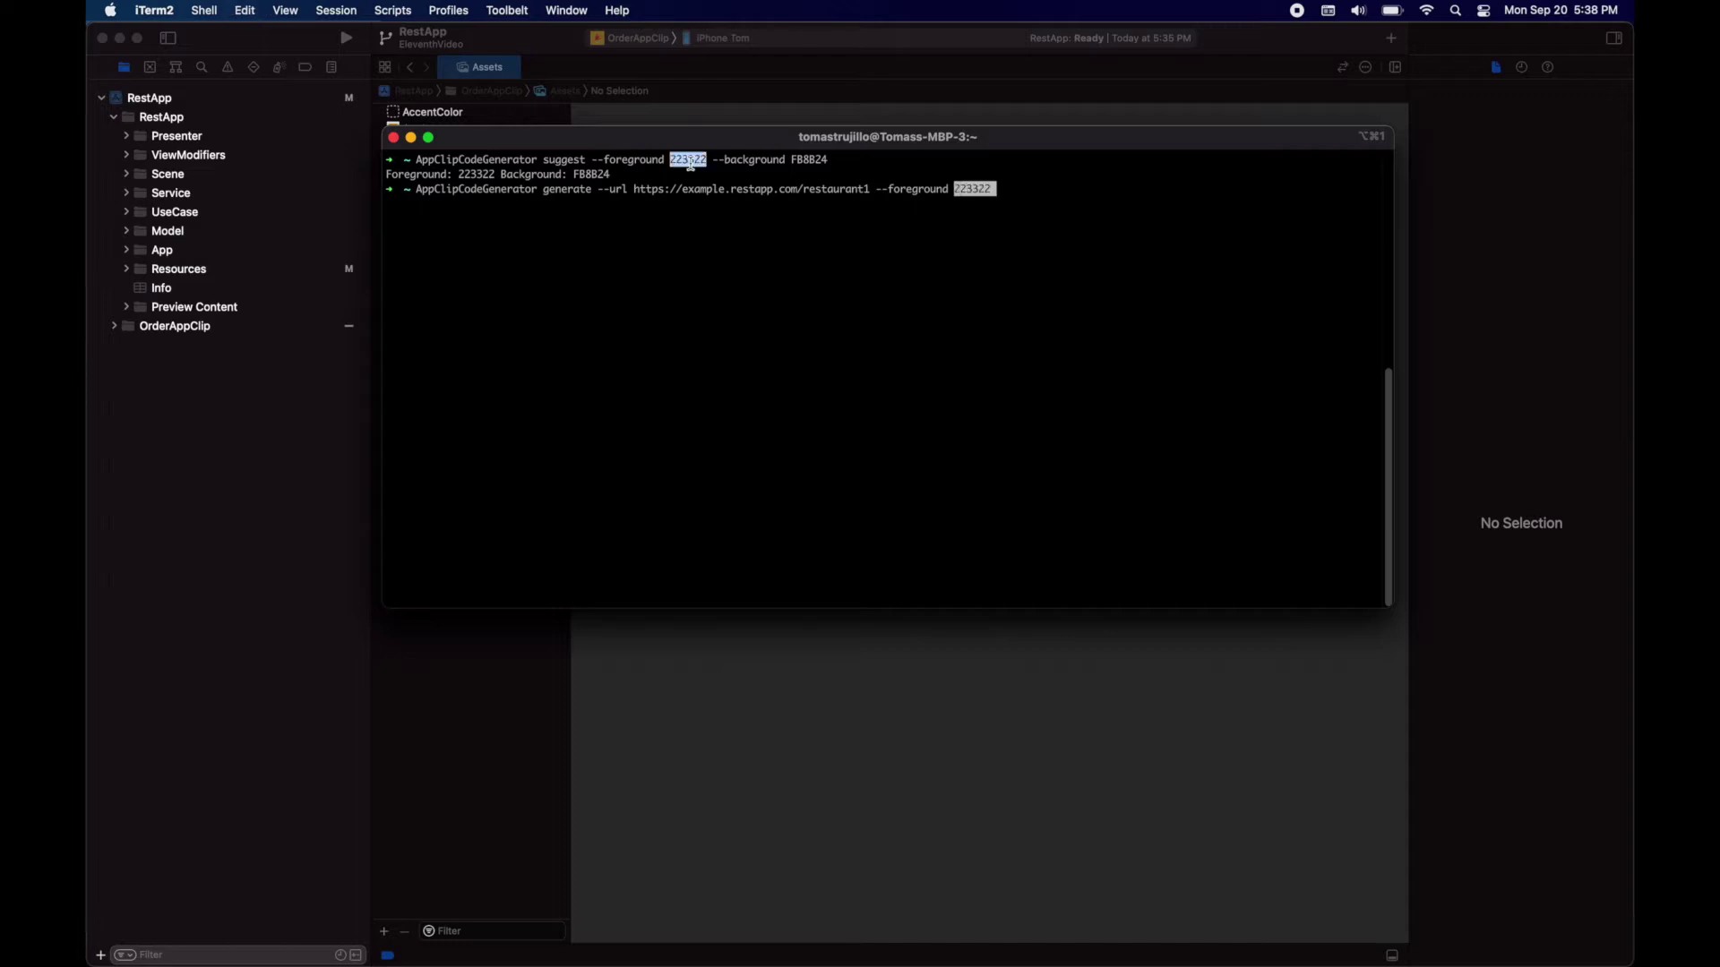
{"action": "type", "text": "--bac"}
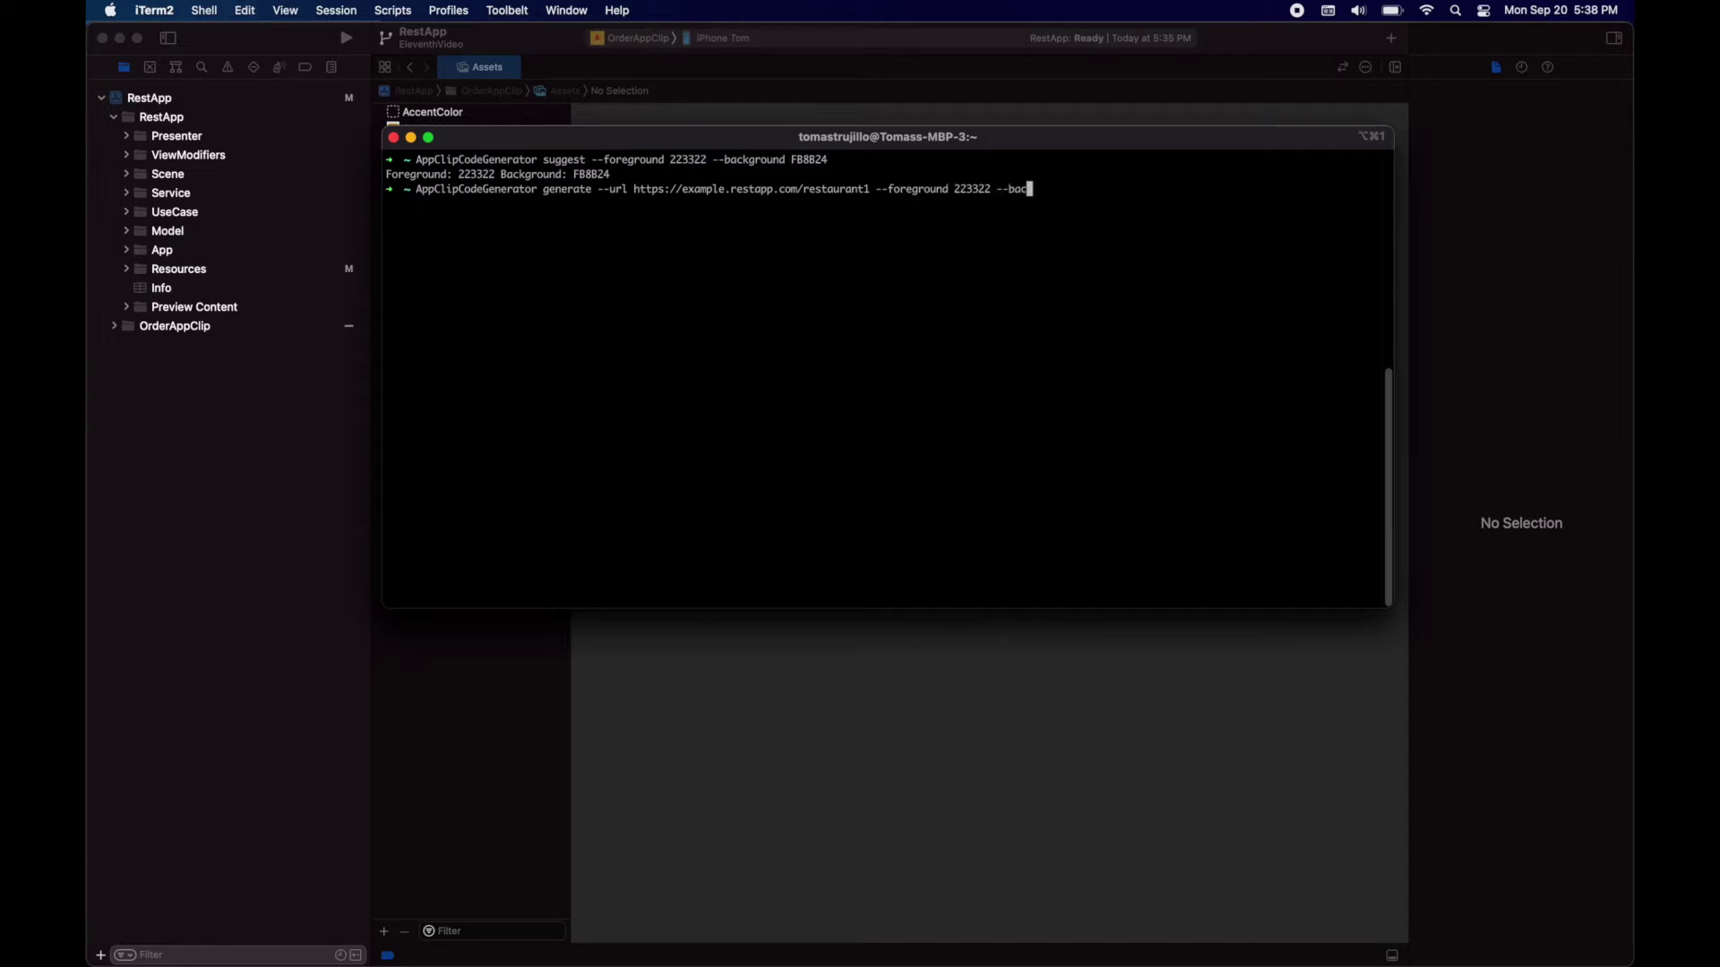
{"action": "type", "text": "kground"}
{"action": "double_click", "coordinate": [811, 158]}
{"action": "type", "text": "FB8B24"}
{"action": "type", "text": "--output"}
{"action": "type", "text": " Des"}
{"action": "key", "text": "BackSpace"}
{"action": "type", "text": "kst"}
{"action": "type", "text": "op"}
{"action": "key", "text": "BackSpace"}
{"action": "key", "text": "BackSpace"}
{"action": "key", "text": "BackSpace"}
{"action": "key", "text": "BackSpace"}
{"action": "type", "text": "sktop."}
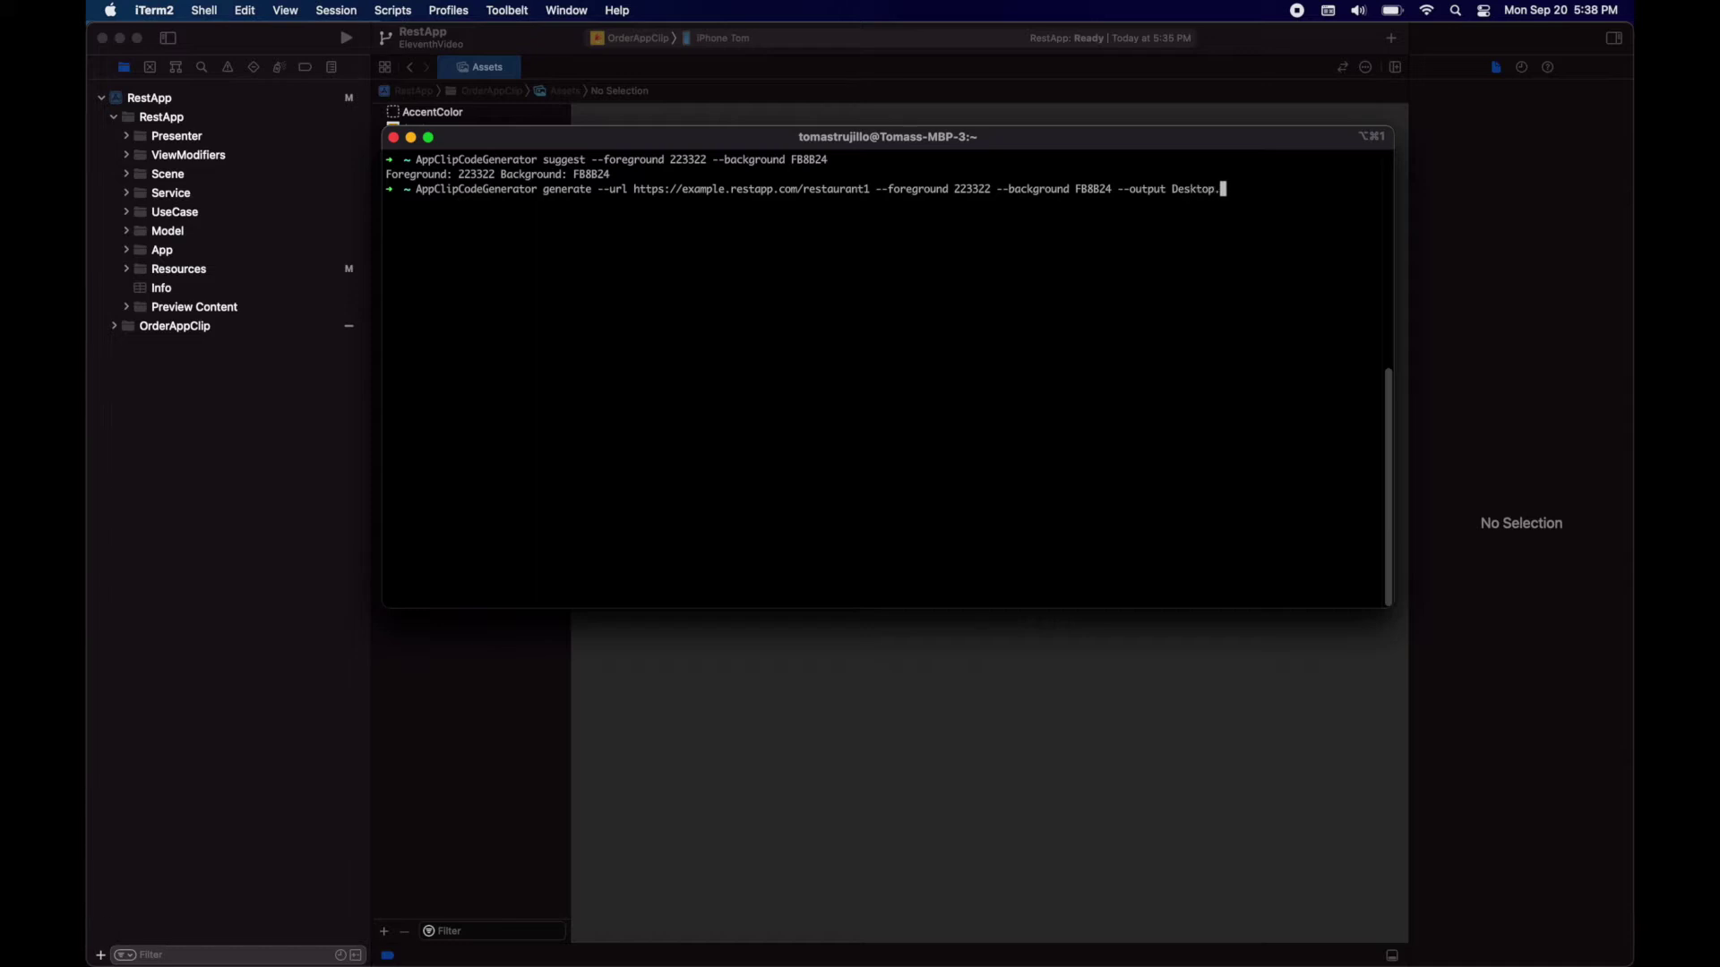
{"action": "key", "text": "BackSpace"}
{"action": "type", "text": "/resta"}
{"action": "type", "text": "urant1.sb"}
{"action": "type", "text": "g"}
{"action": "key", "text": "Return"}
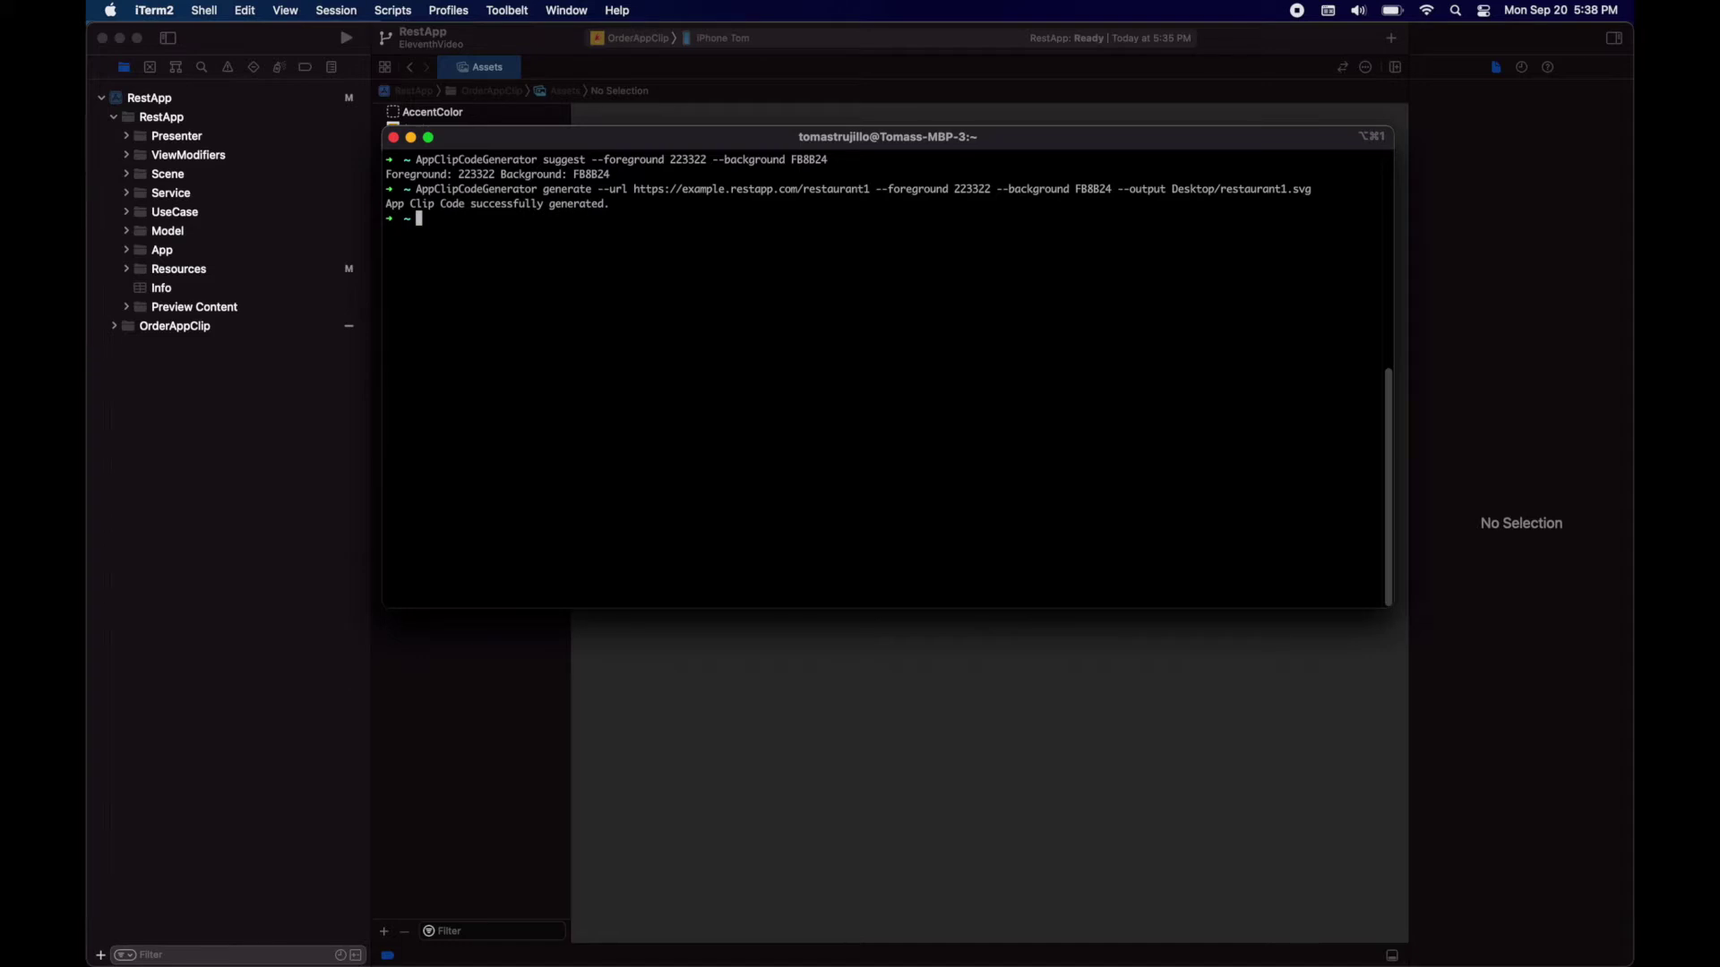
Minimize iTerm2, Quick Look restaurant1.svg on the Desktop, then open it with Google Chrome.
{"action": "left_click", "coordinate": [411, 141]}
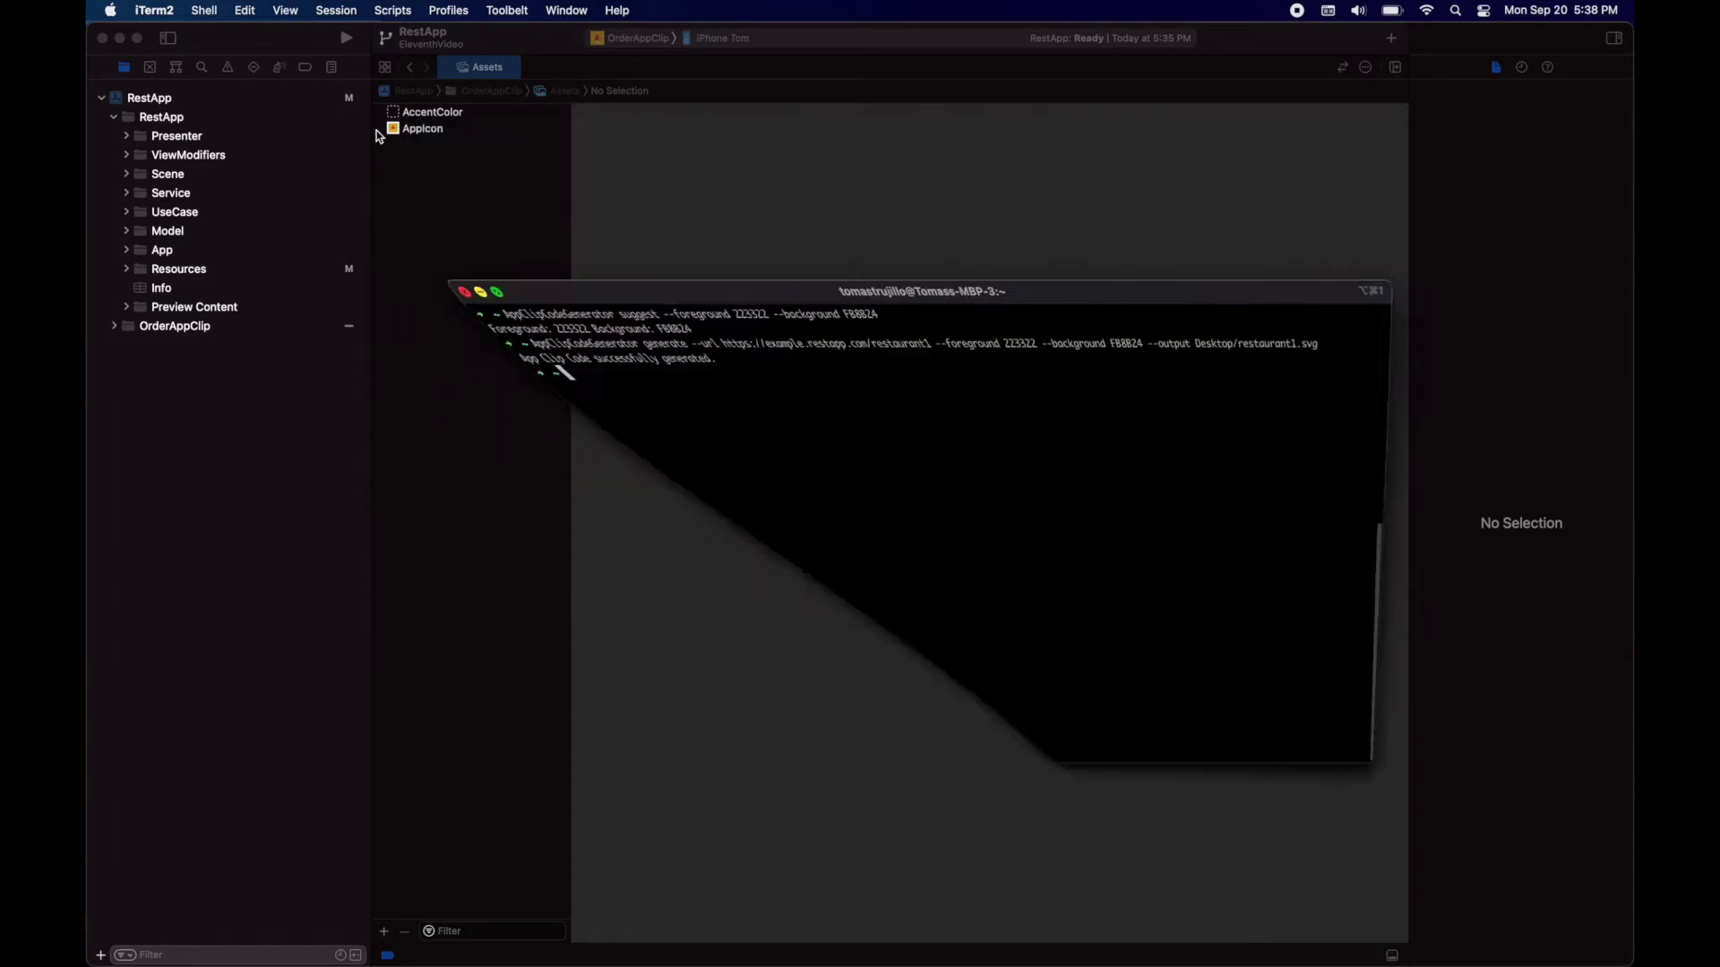
{"action": "key", "text": "space"}
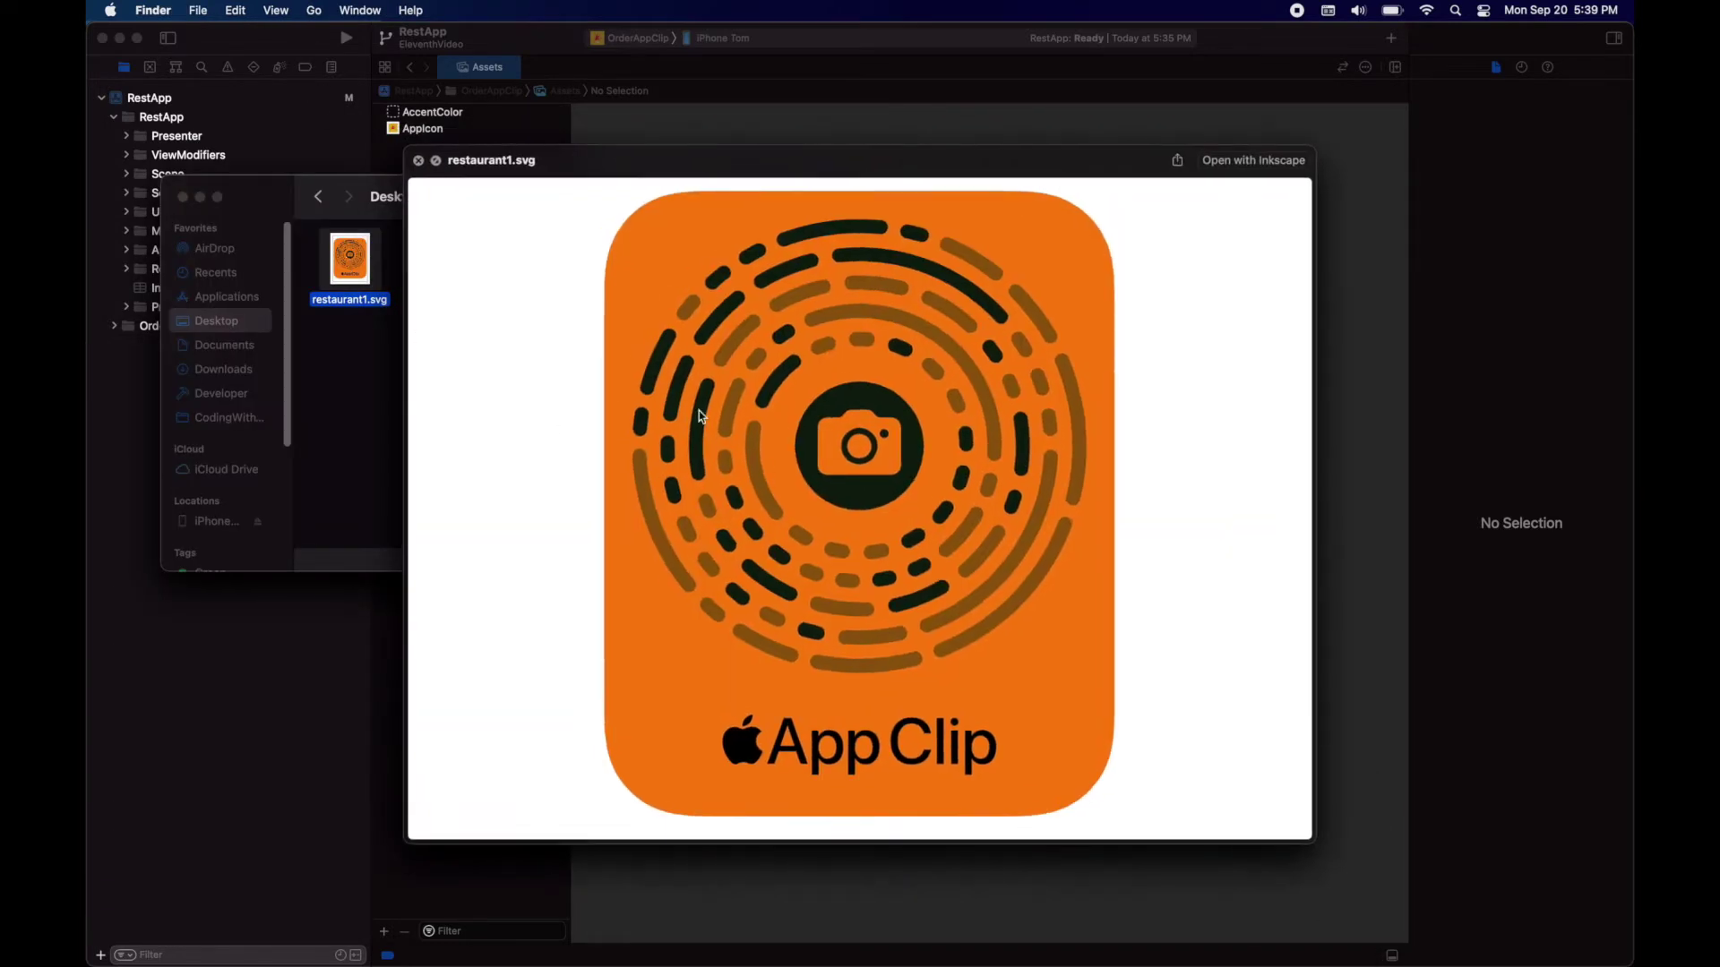
{"action": "key", "text": "space"}
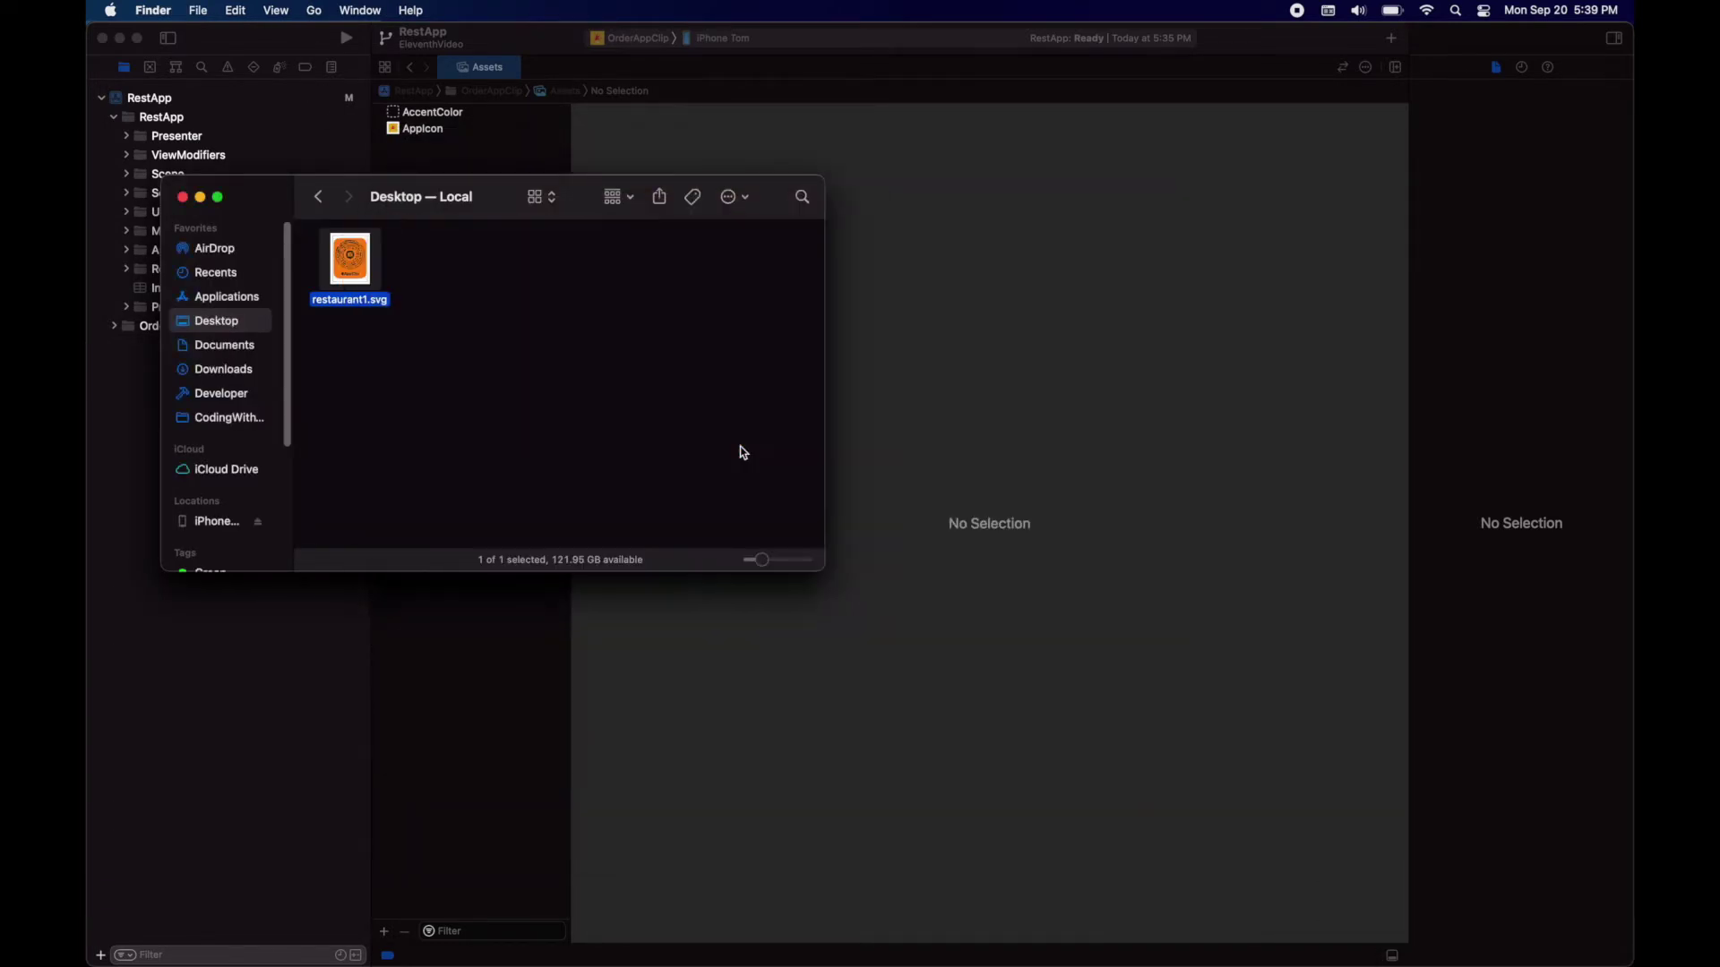
{"action": "right_click", "coordinate": [363, 274]}
{"action": "mouse_move", "coordinate": [452, 295]}
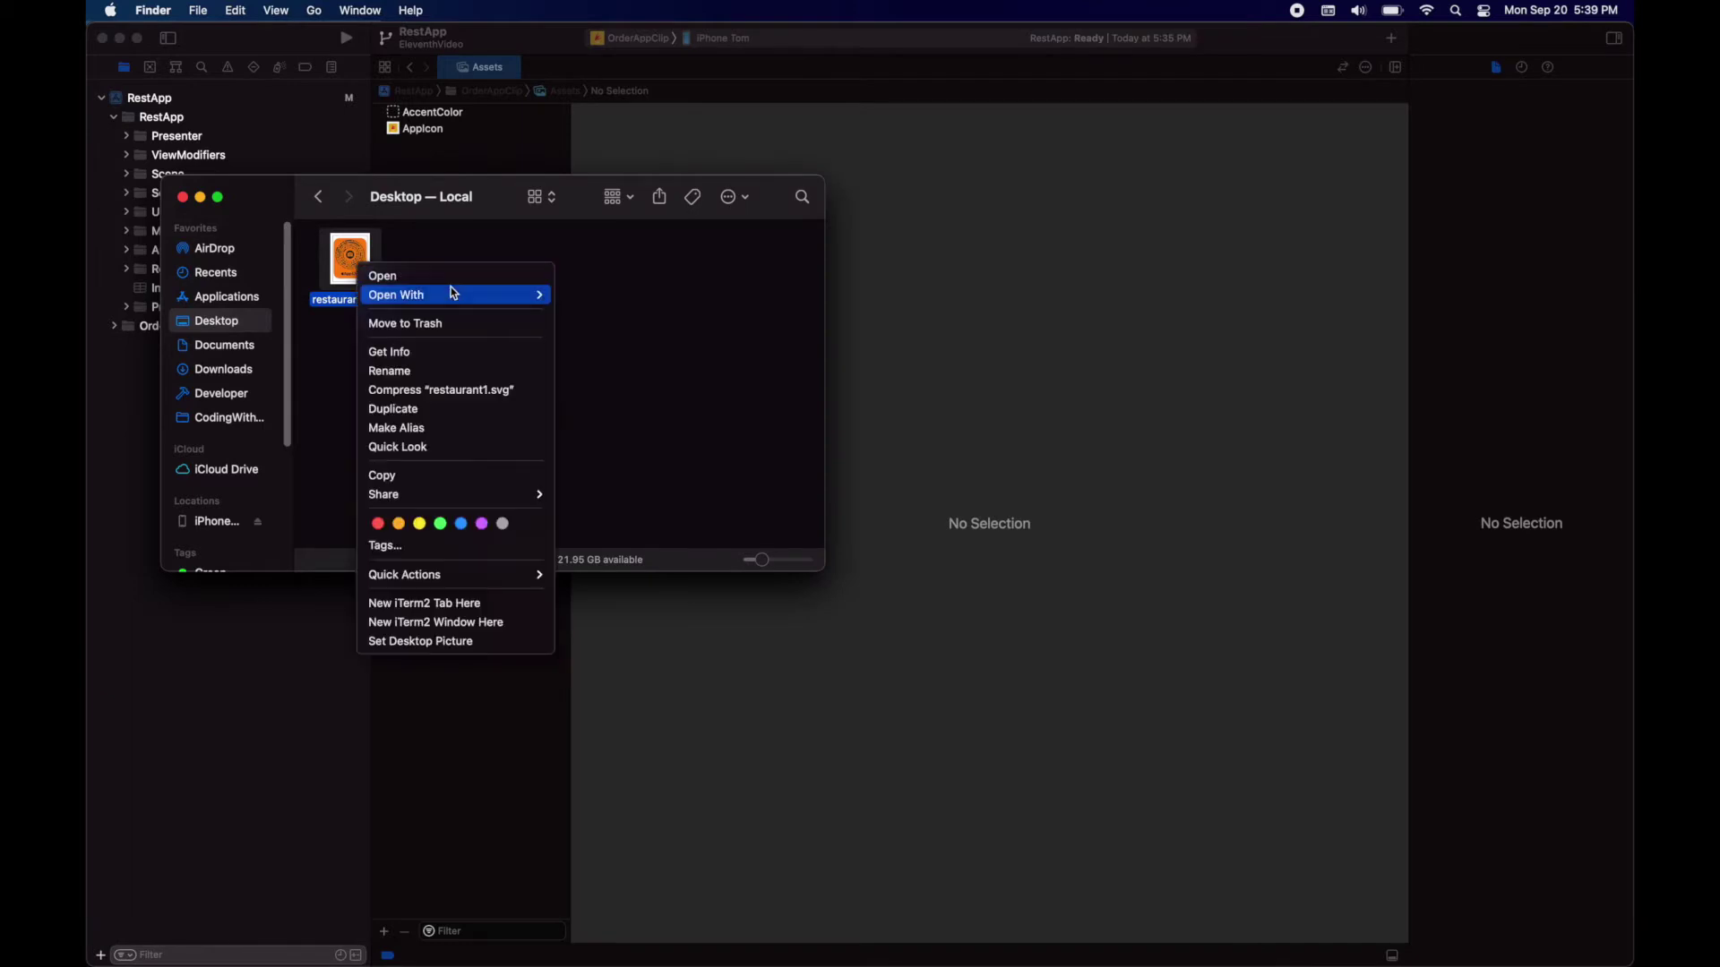
{"action": "left_click", "coordinate": [622, 341]}
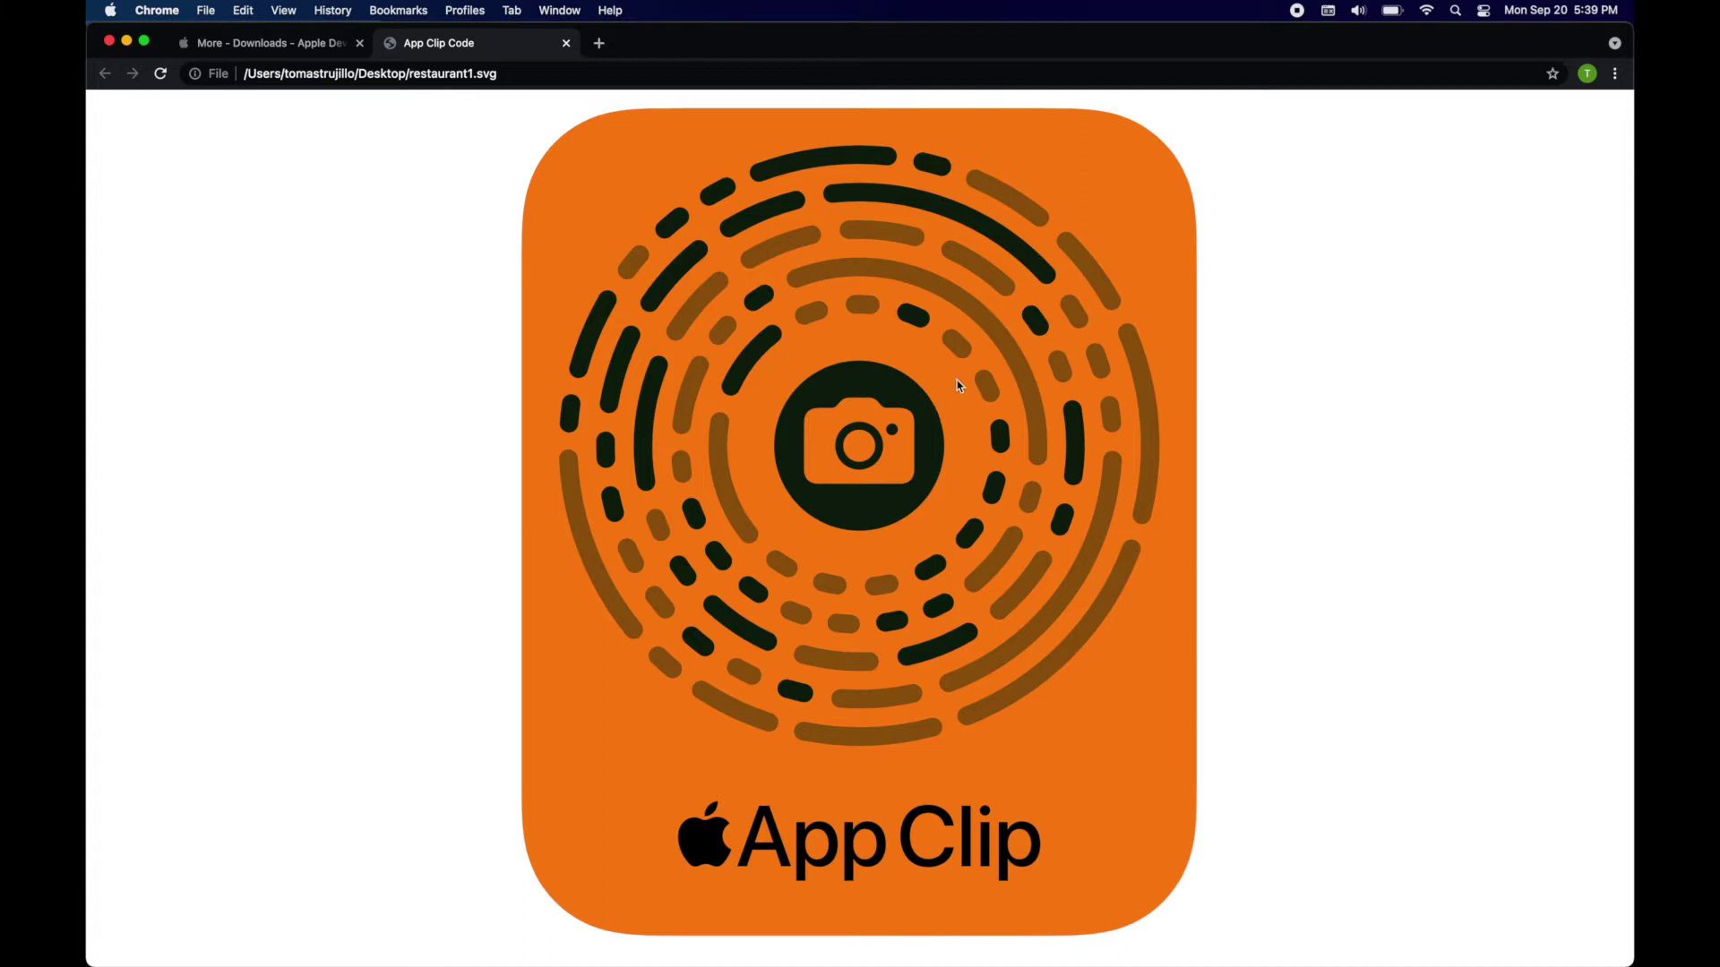
Switch from the restaurant1.svg Chrome tab back to Xcode.
{"action": "key", "text": "super+Tab"}
{"action": "key", "text": "super+Tab"}
{"action": "key", "text": "super+Tab"}
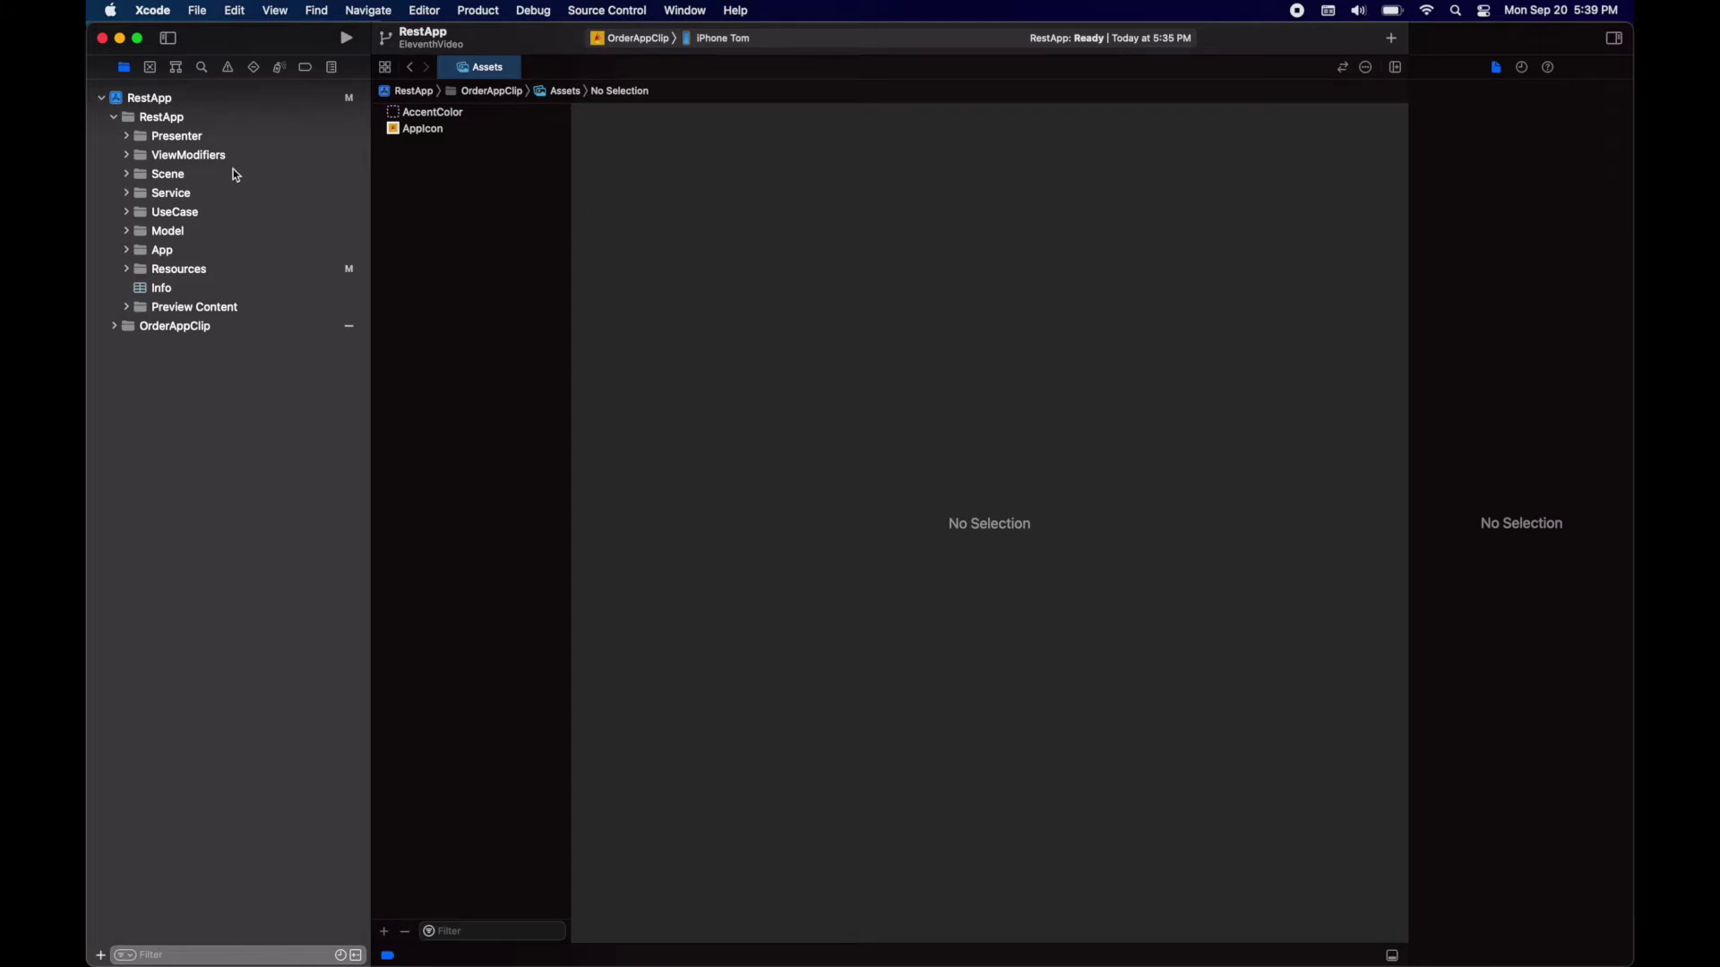
Append ' AppClip' to ContentView's "Hello, world!" text and run OrderAppClip on the iPhone.
{"action": "left_click", "coordinate": [185, 251]}
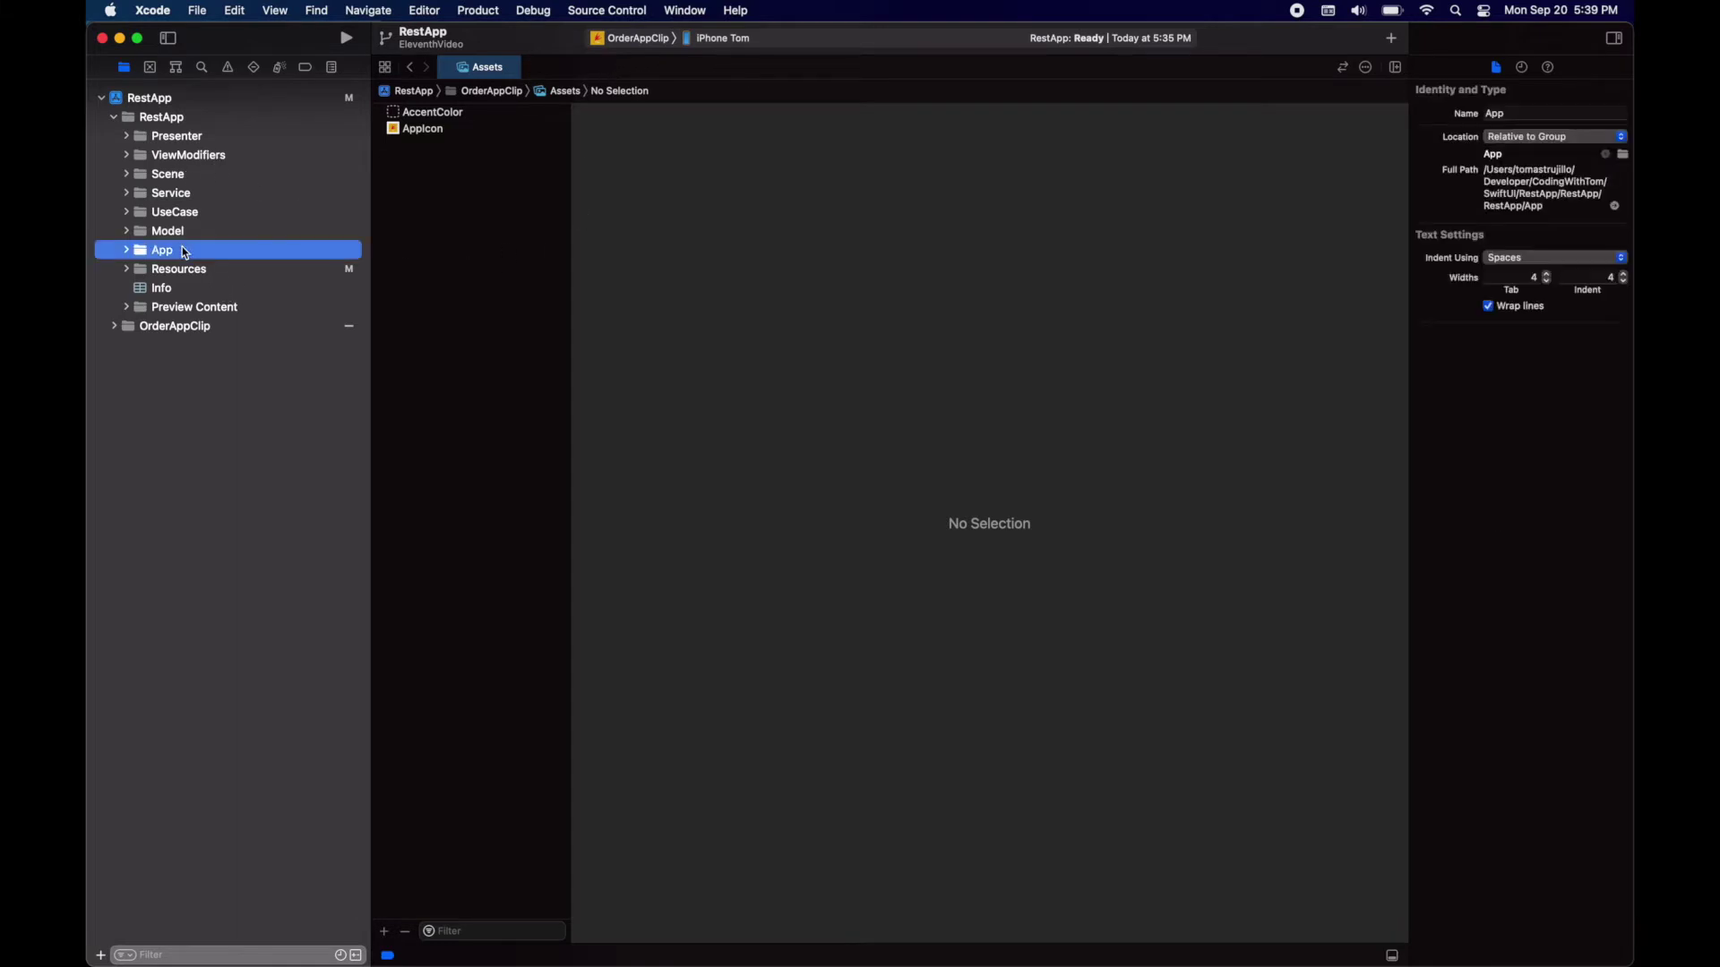
{"action": "left_click", "coordinate": [170, 328]}
{"action": "key", "text": "Right"}
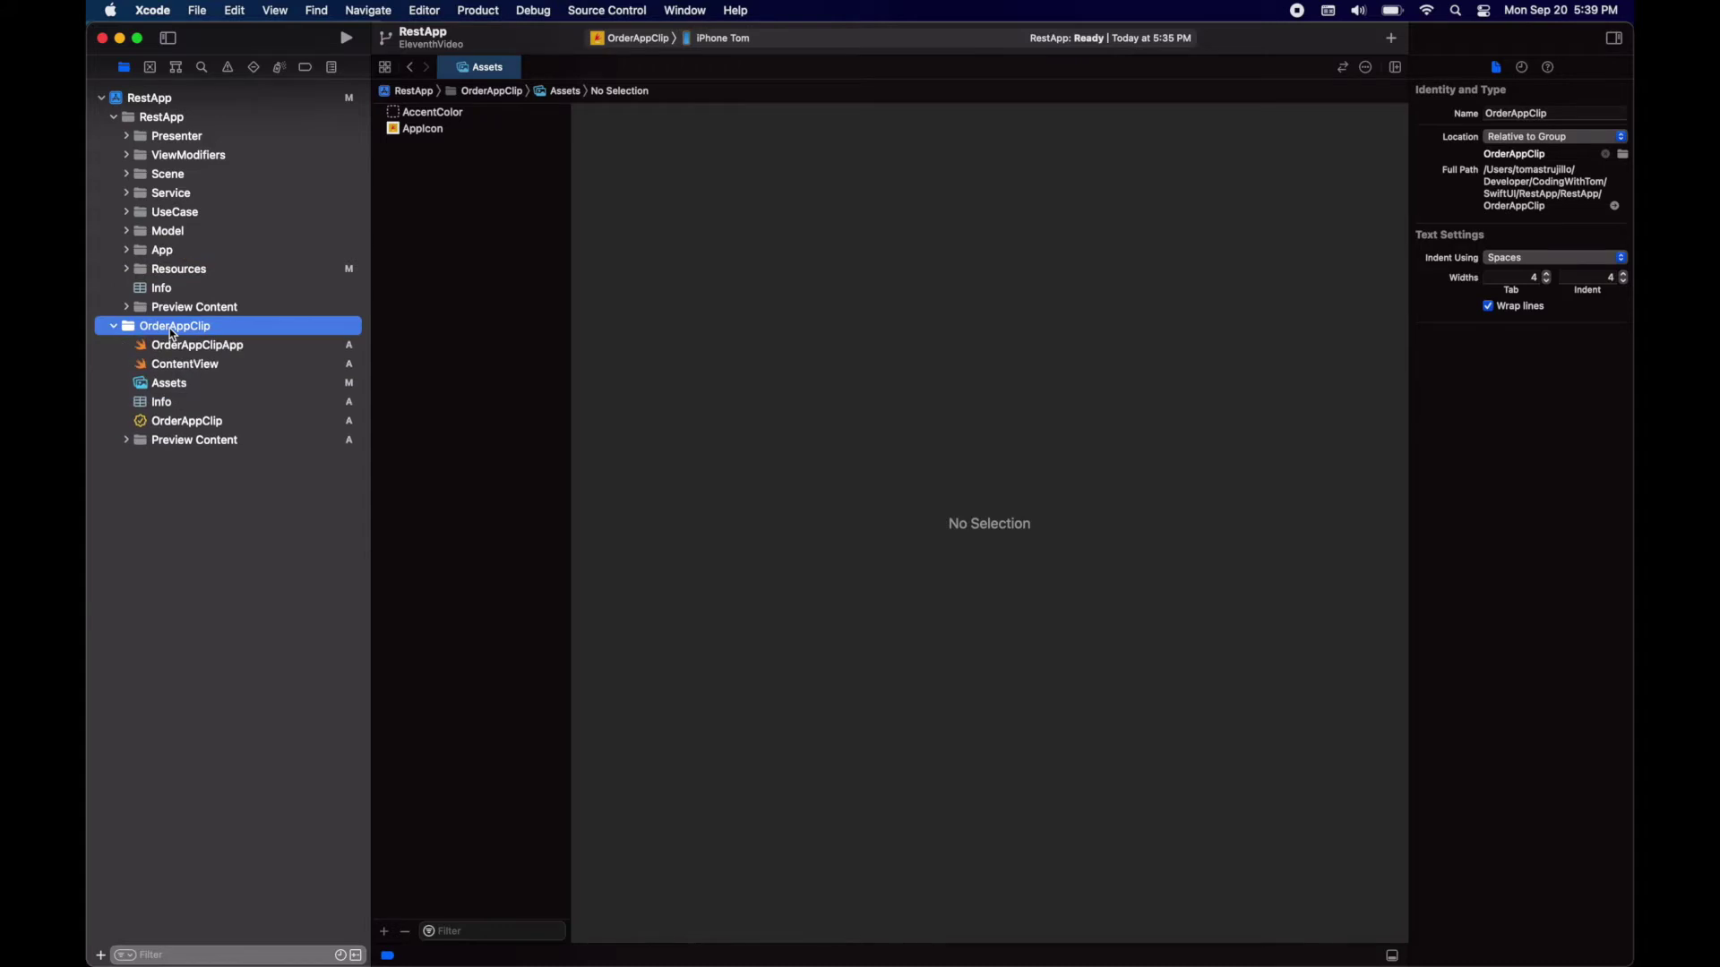
{"action": "key", "text": "Down"}
{"action": "key", "text": "Down"}
{"action": "left_click", "coordinate": [549, 287]}
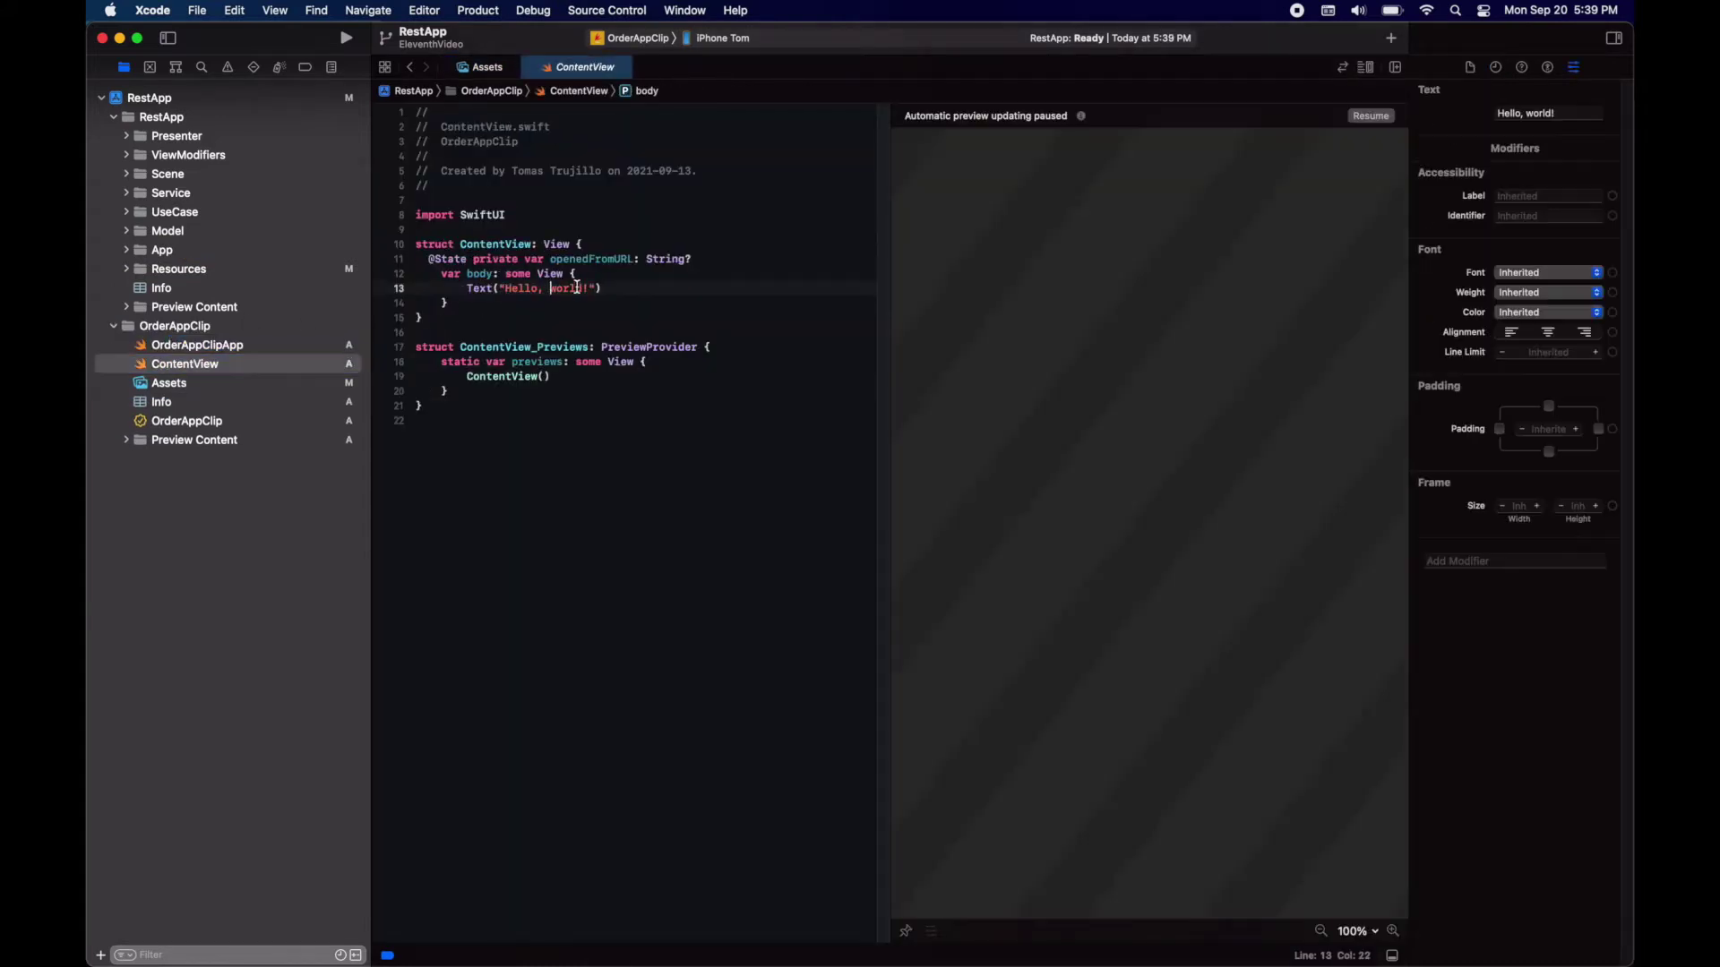
{"action": "type", "text": "App"}
{"action": "type", "text": "Clip"}
{"action": "key", "text": "super+r"}
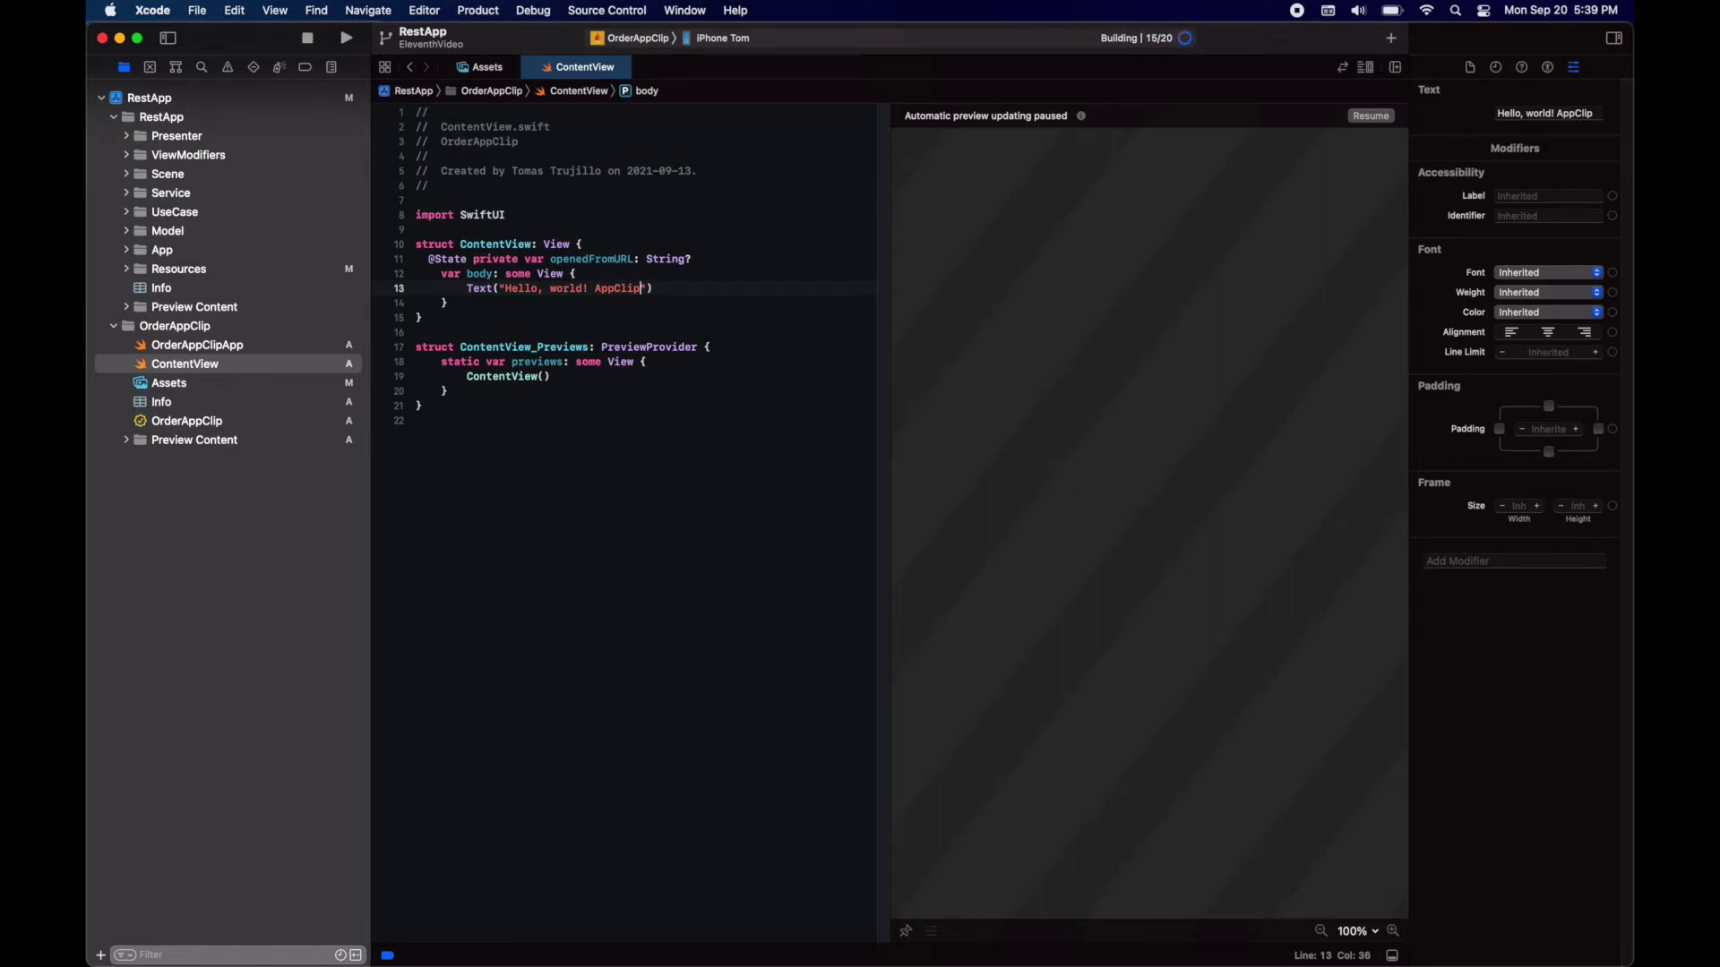
{"action": "key", "text": "super+Tab"}
{"action": "key", "text": "super+Tab"}
{"action": "key", "text": "super+Tab"}
{"action": "key", "text": "super+Tab"}
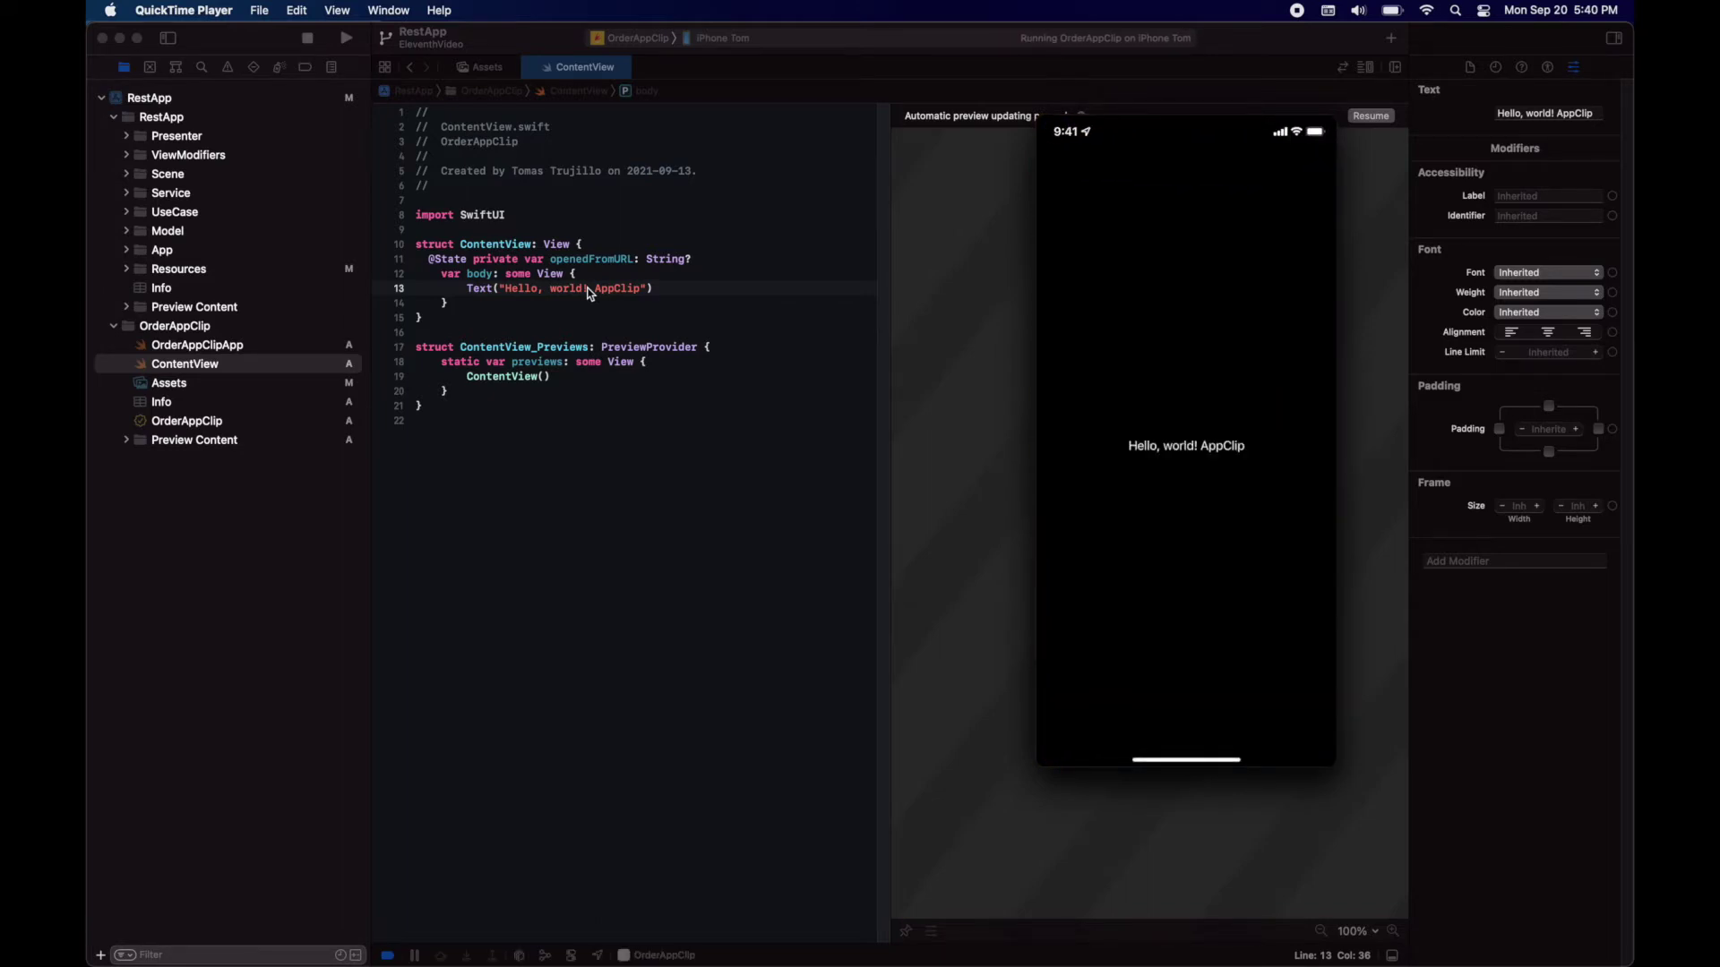
Stop the clip, register the iPhone local experience, and view OrderAppClip's General identity settings.
{"action": "left_click", "coordinate": [316, 44]}
{"action": "key", "text": "super+Tab"}
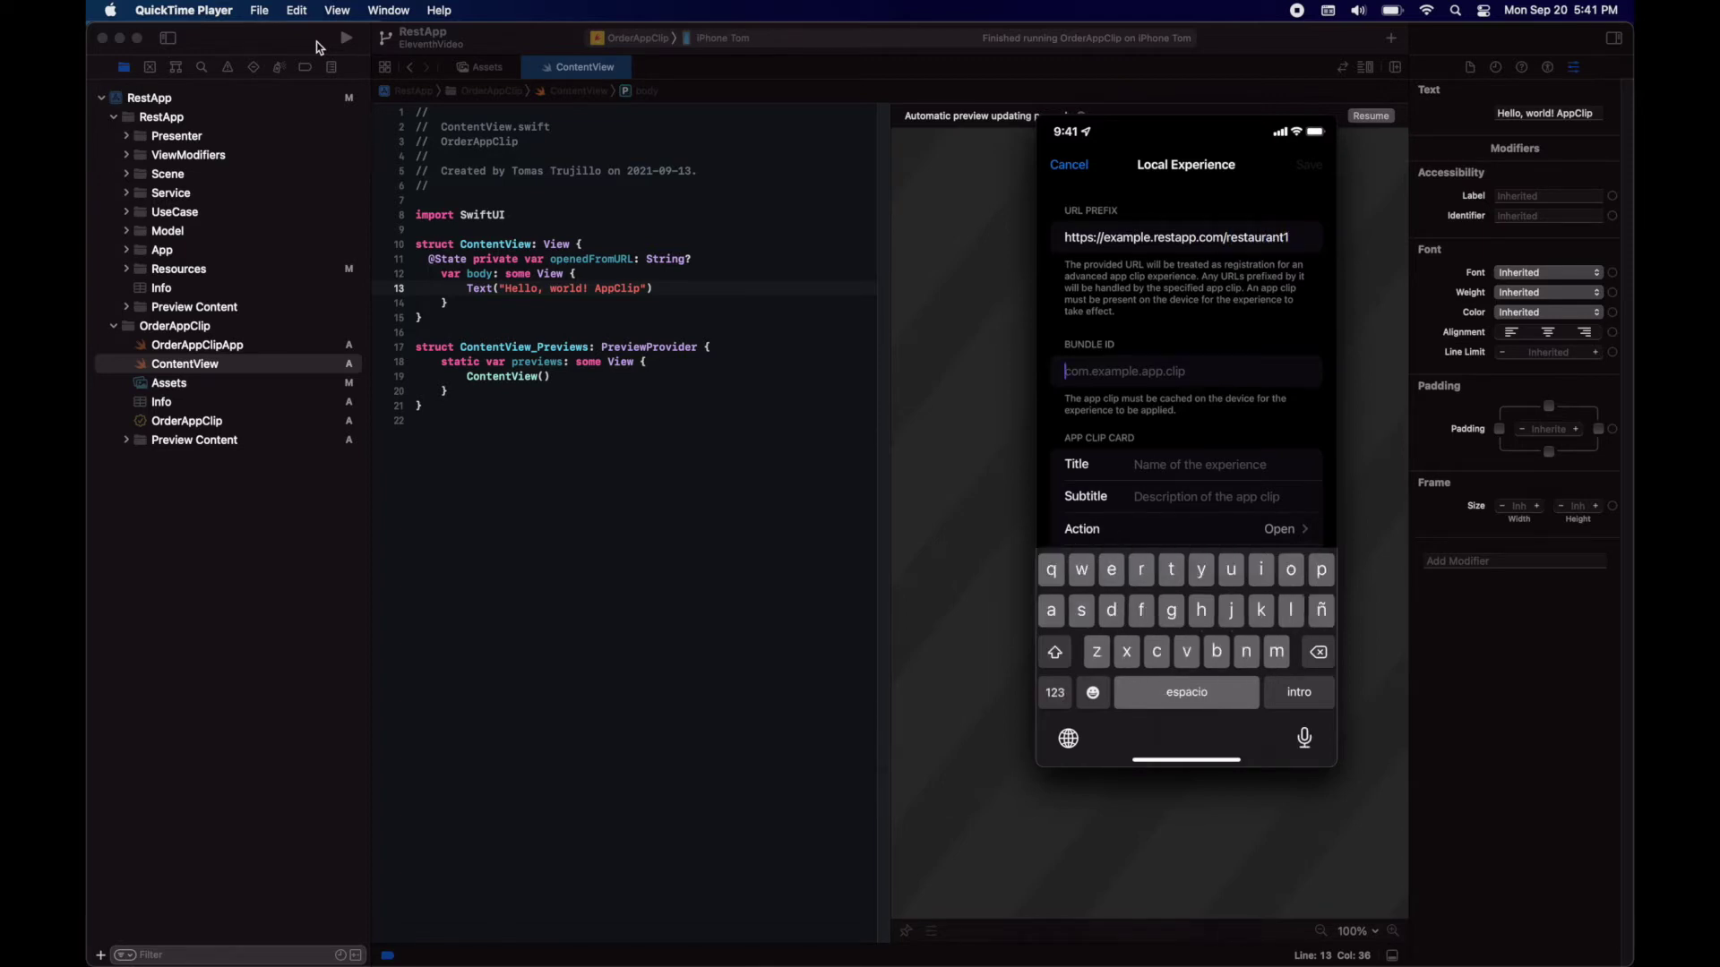
{"action": "left_click", "coordinate": [168, 103]}
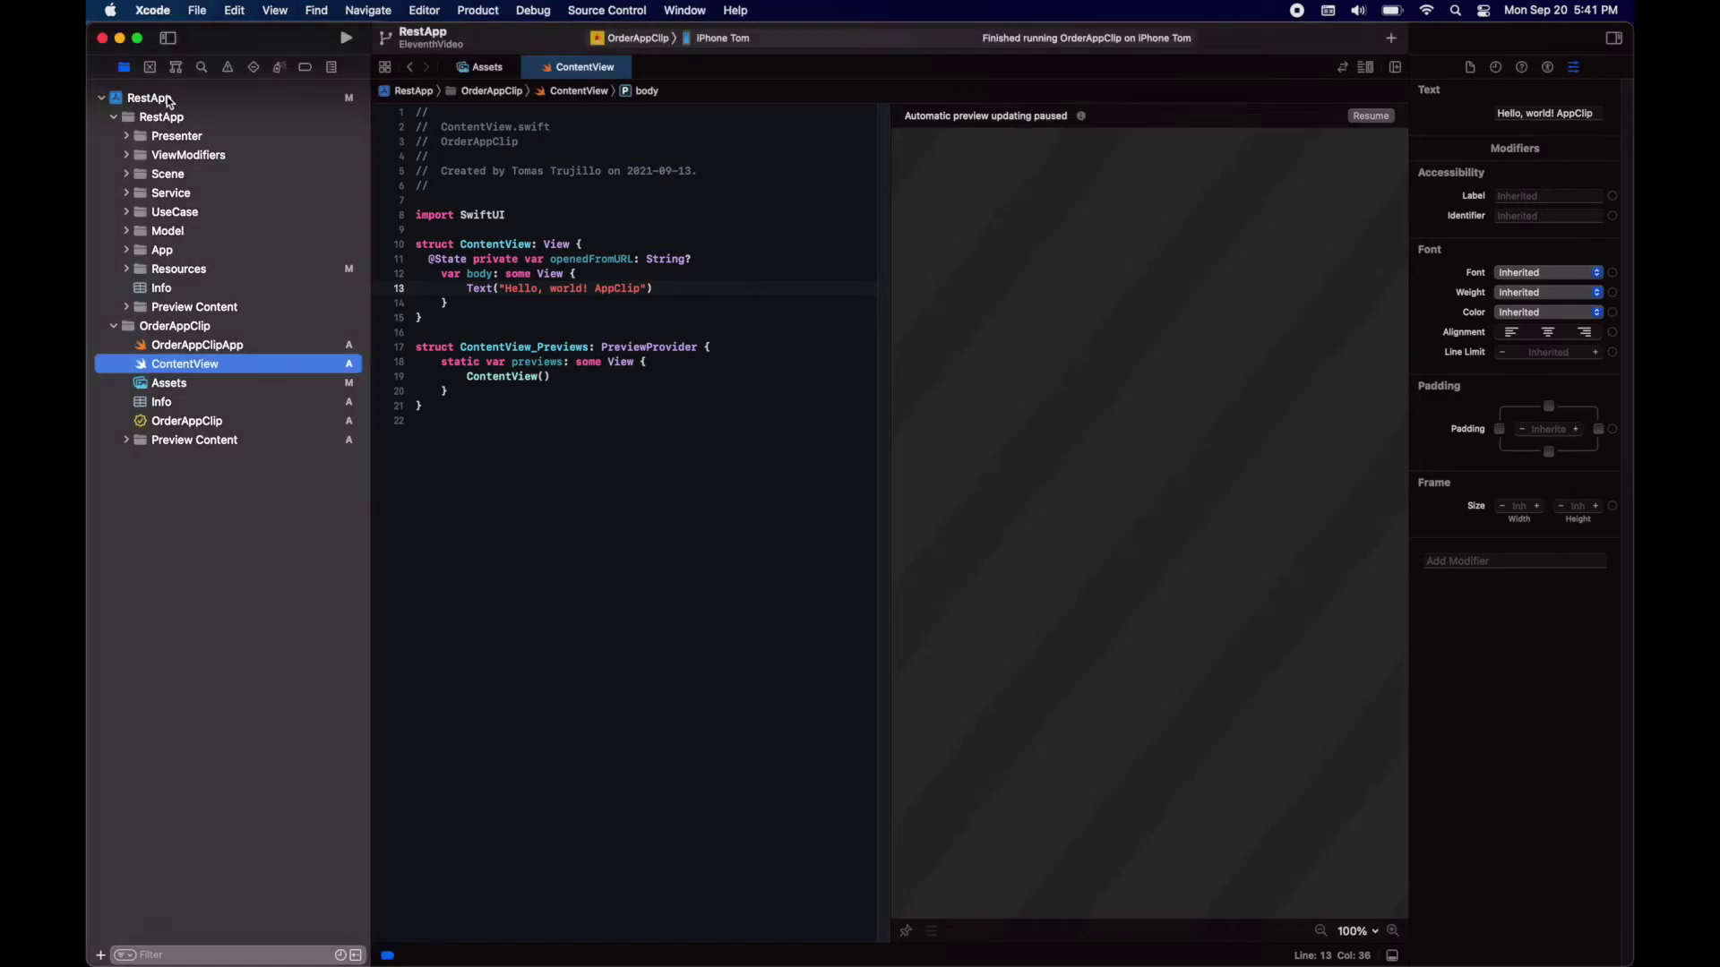
{"action": "left_click", "coordinate": [151, 98]}
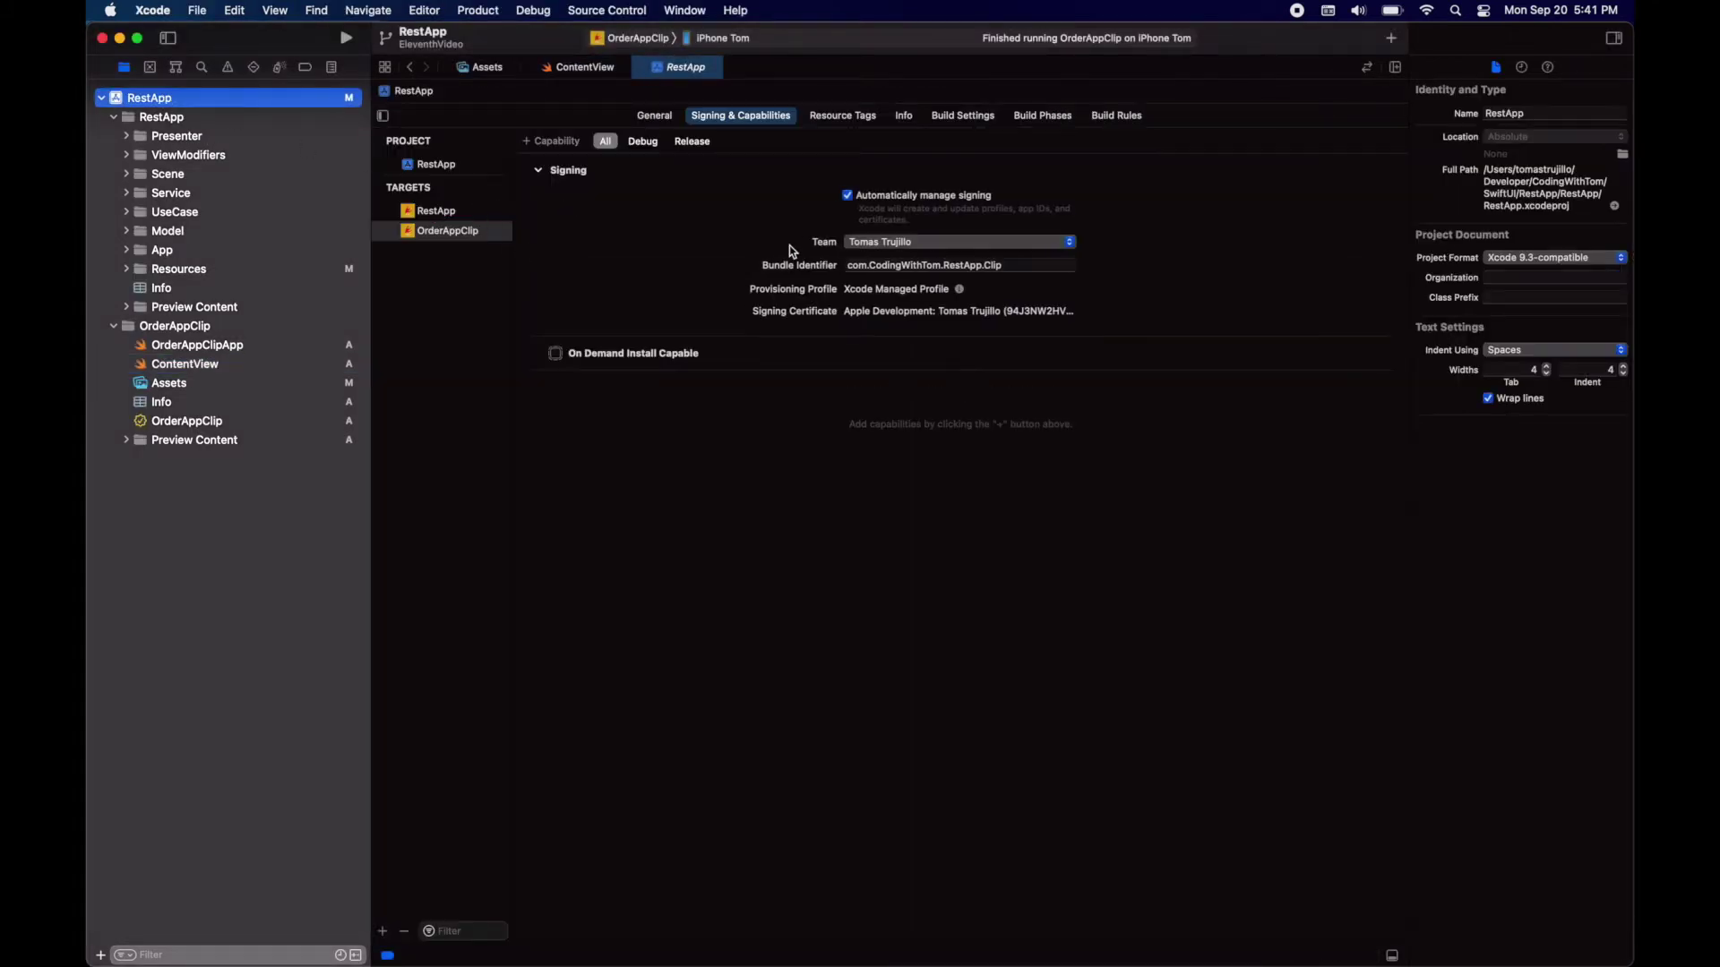
{"action": "left_click", "coordinate": [654, 116]}
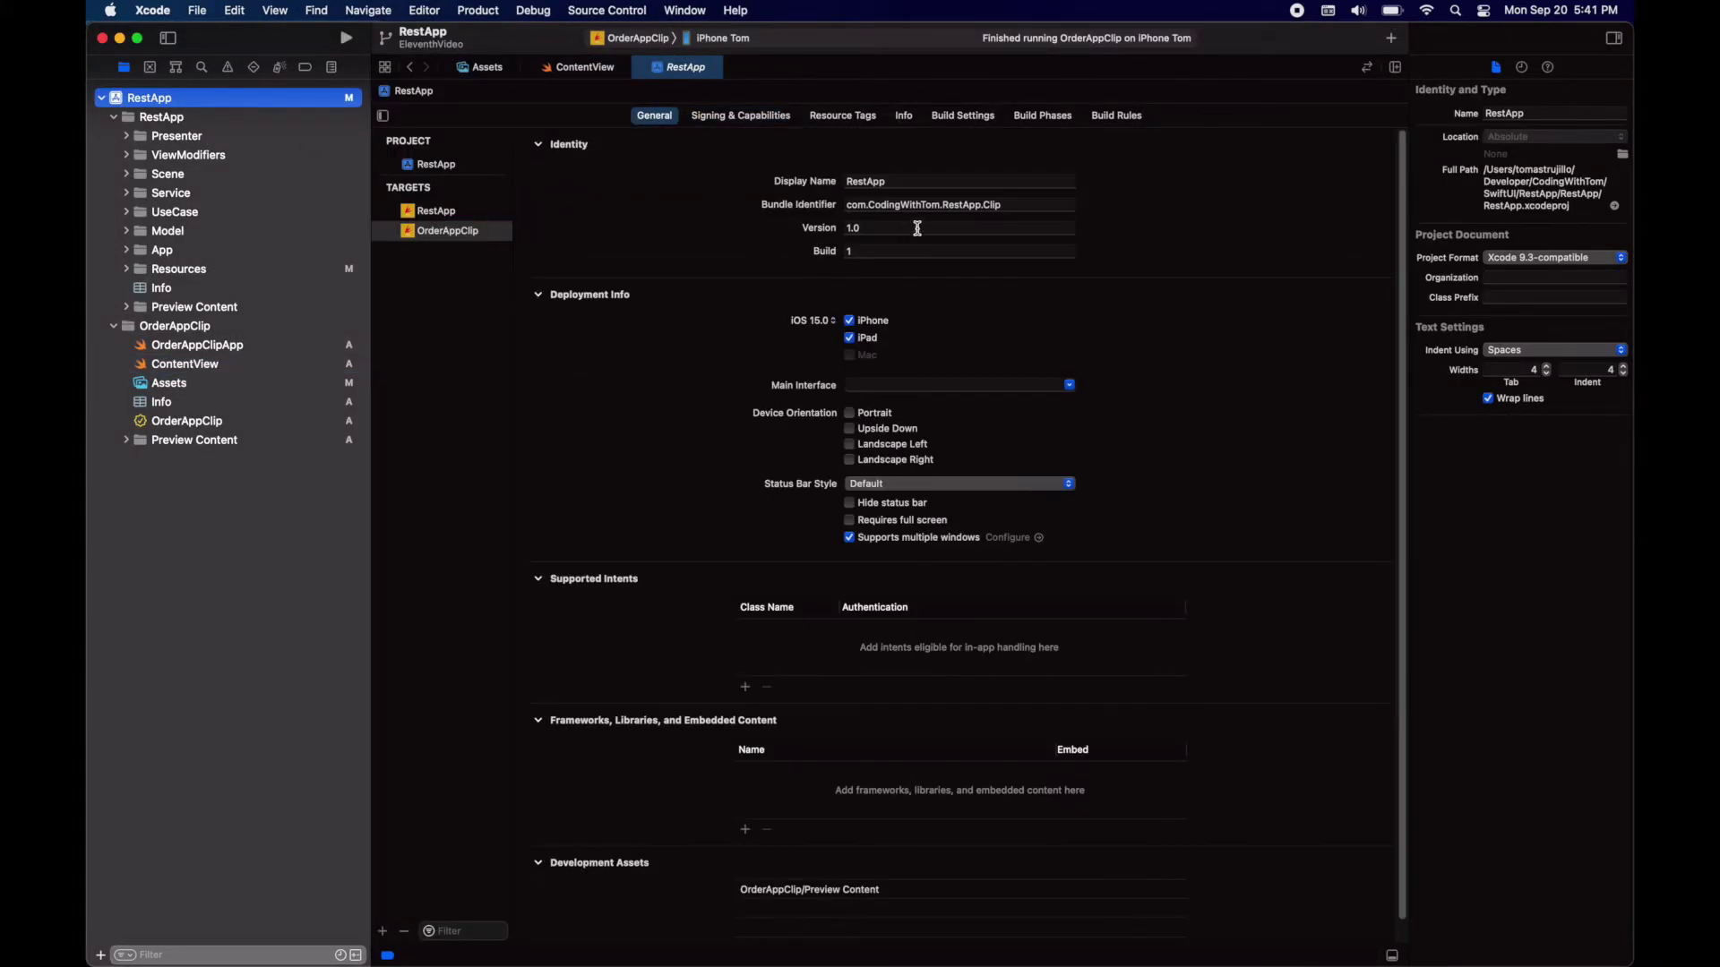
{"action": "key", "text": "cmd+Tab"}
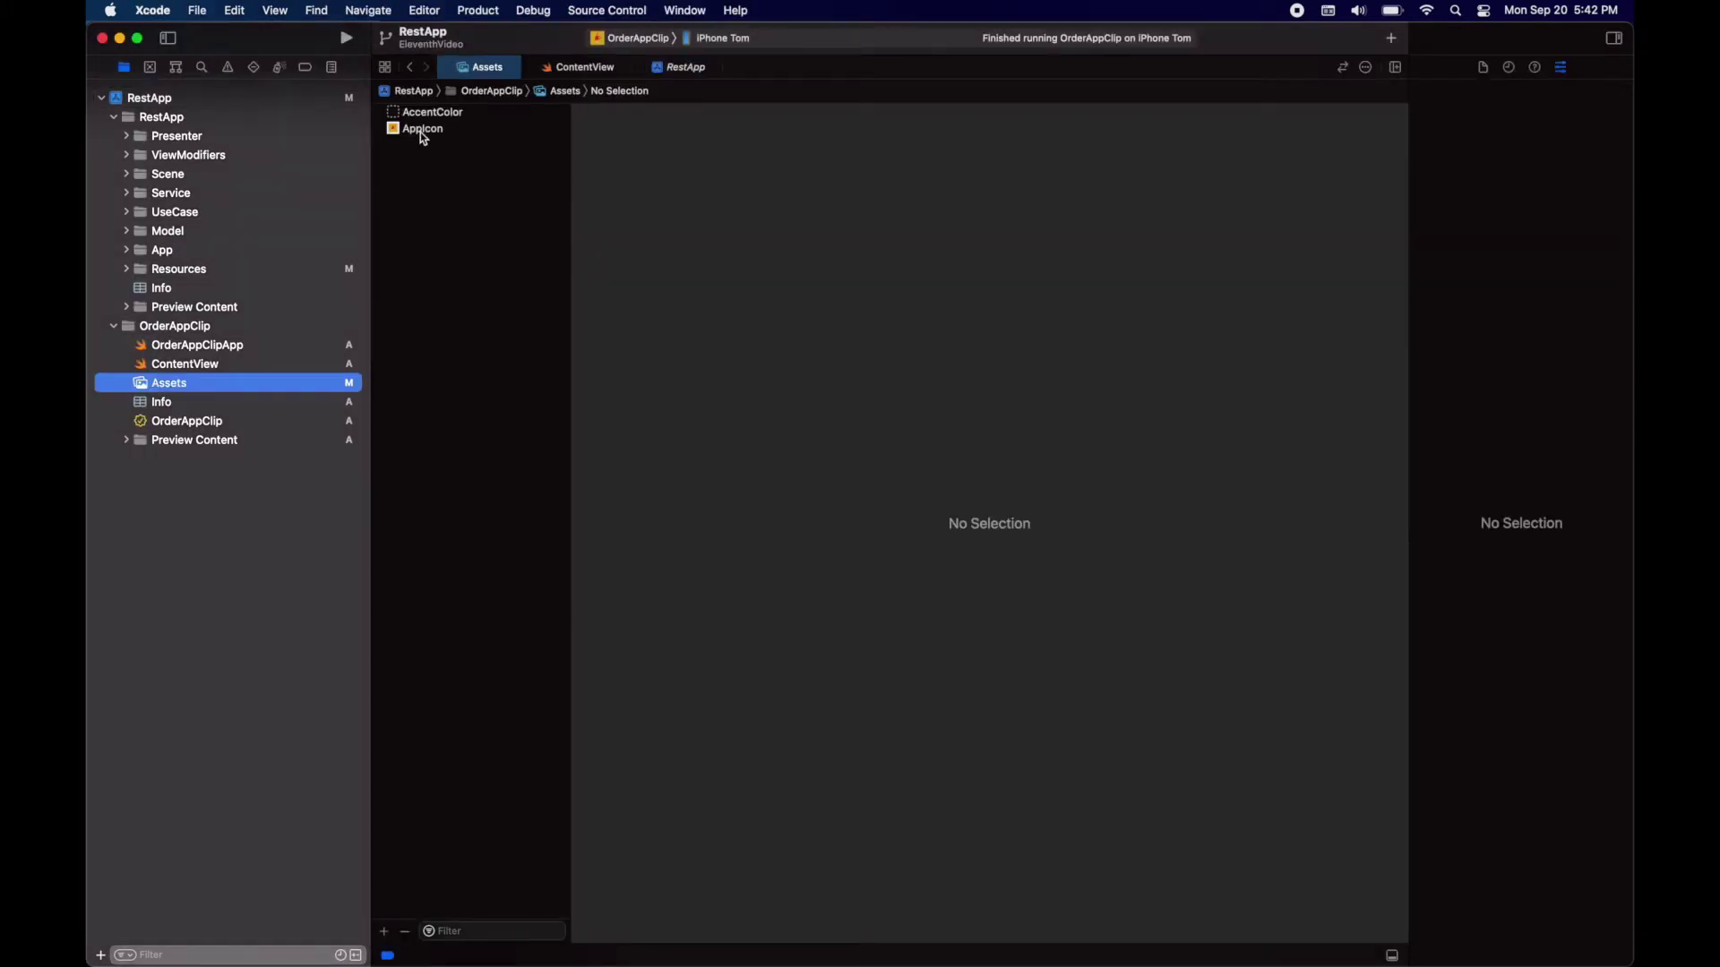
Open OrderAppClipApp.swift from the Project navigator in place of the app icon assets.
{"action": "left_click", "coordinate": [420, 130]}
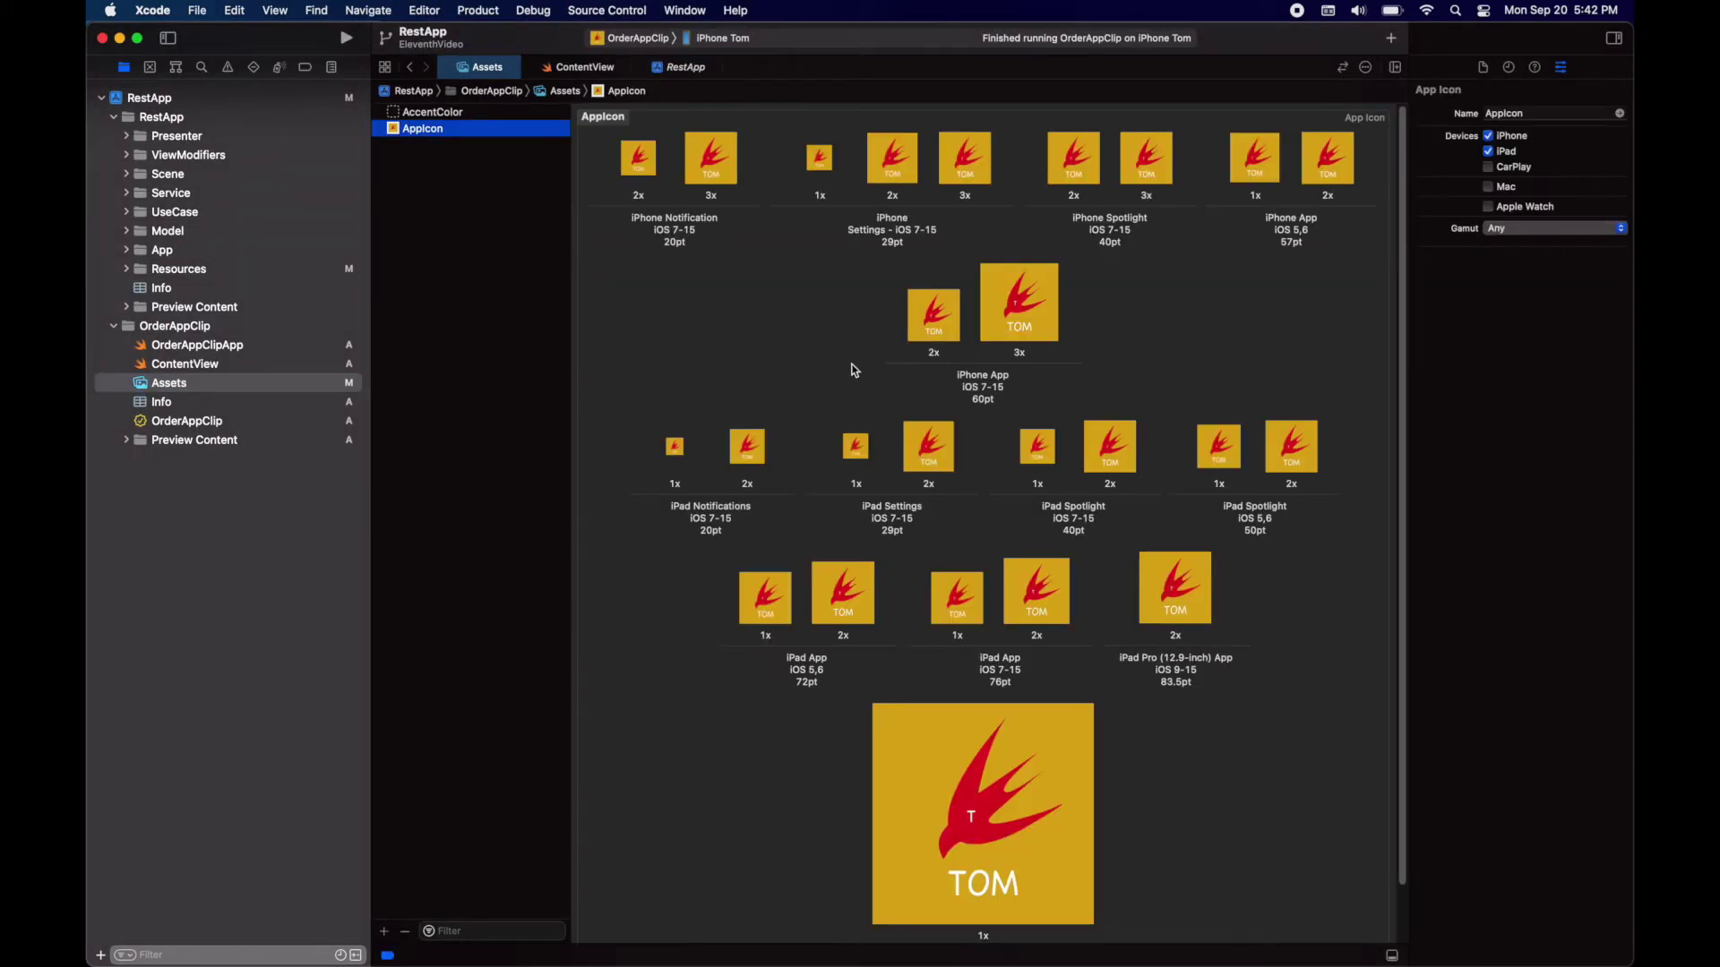
{"action": "key", "text": "super+shift+j"}
{"action": "left_click", "coordinate": [185, 346]}
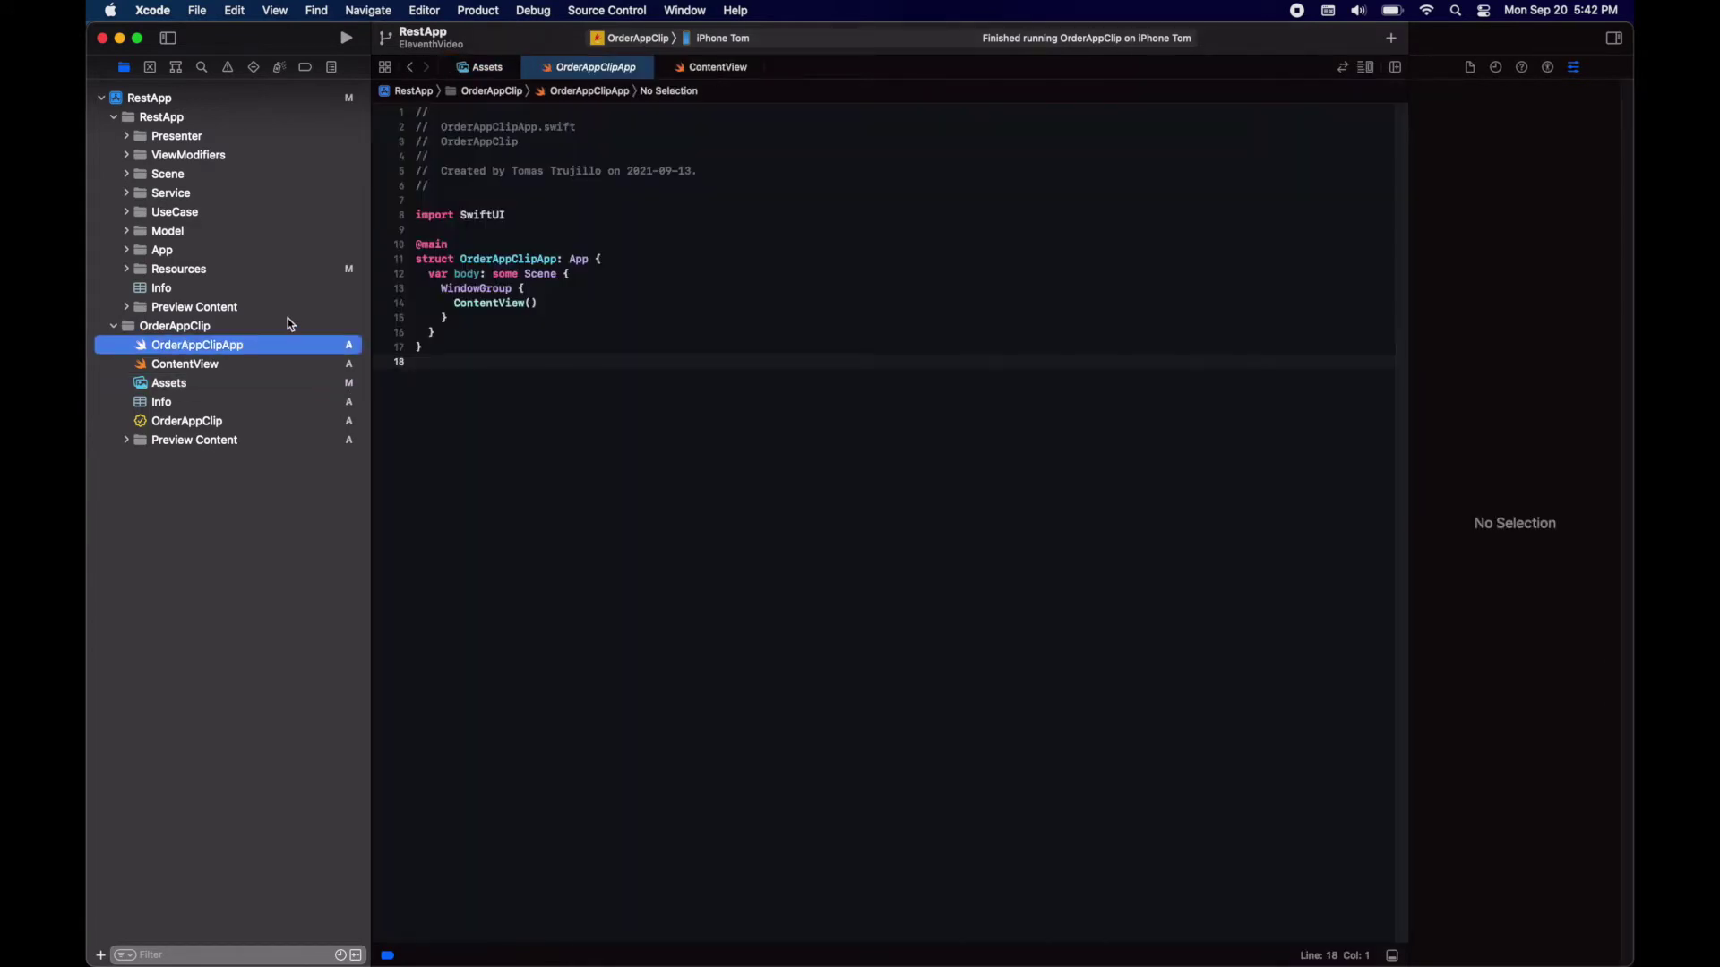
Check the App Clip code window through Mission Control, then return to Xcode.
{"action": "key", "text": "ctrl+Up"}
{"action": "mouse_move", "coordinate": [1132, 276]}
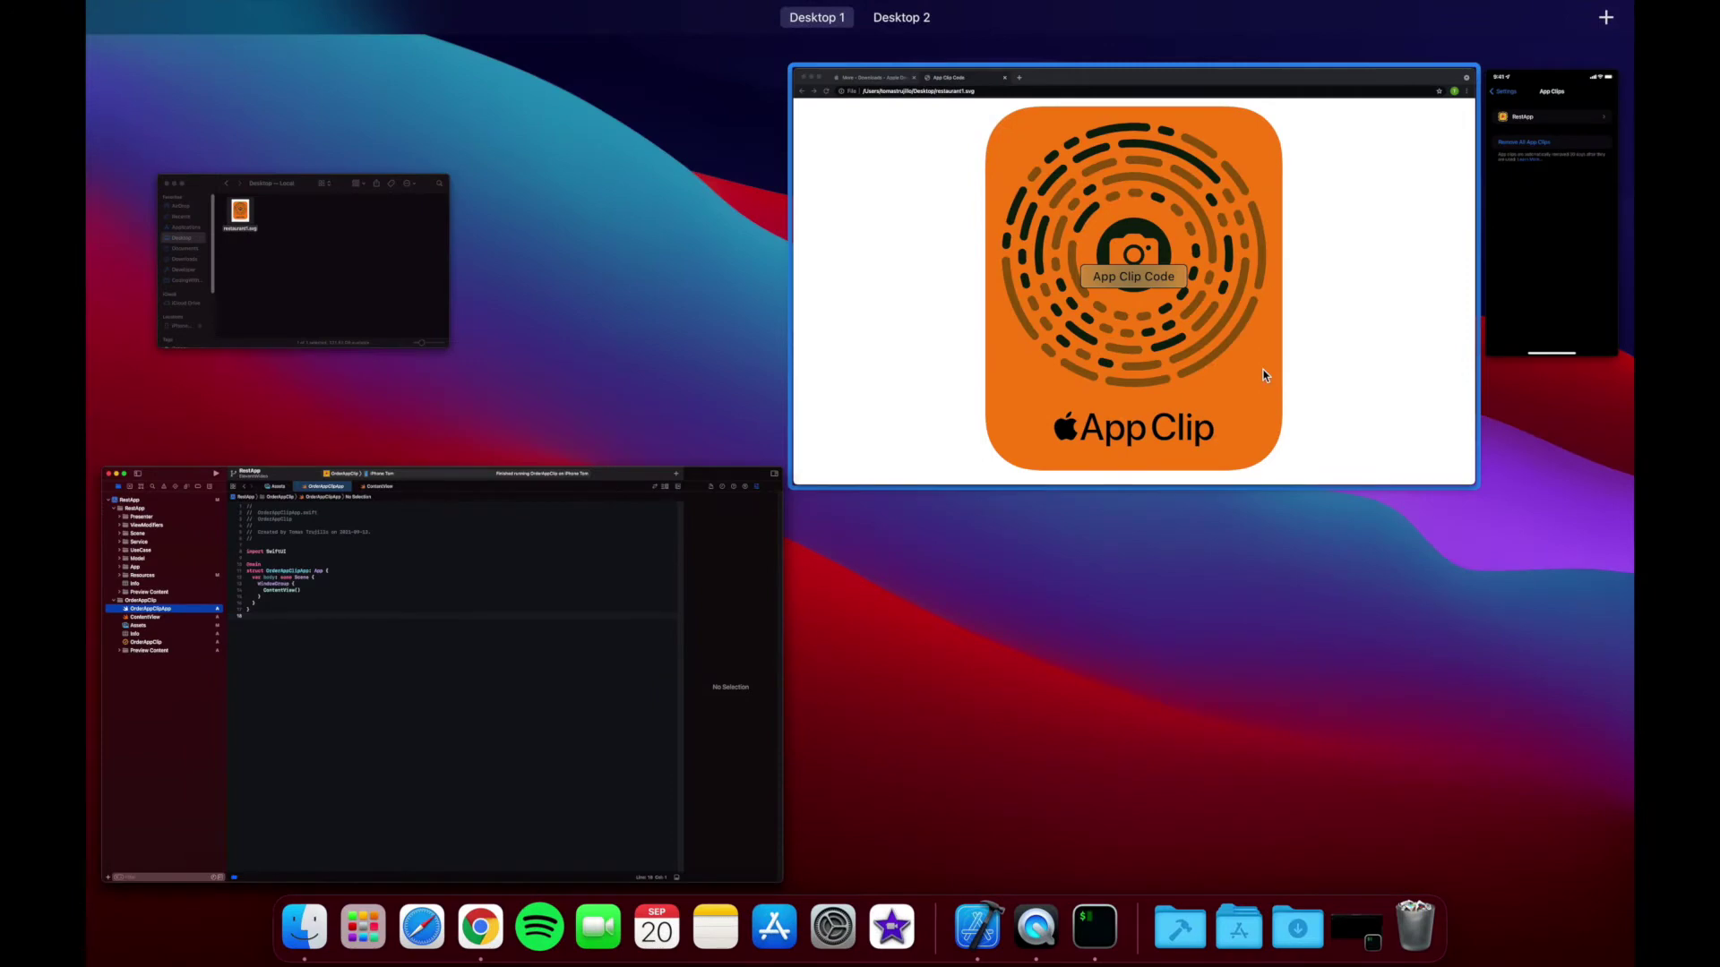
{"action": "left_click", "coordinate": [1264, 375]}
{"action": "key", "text": "ctrl+Up"}
{"action": "left_click", "coordinate": [1511, 267]}
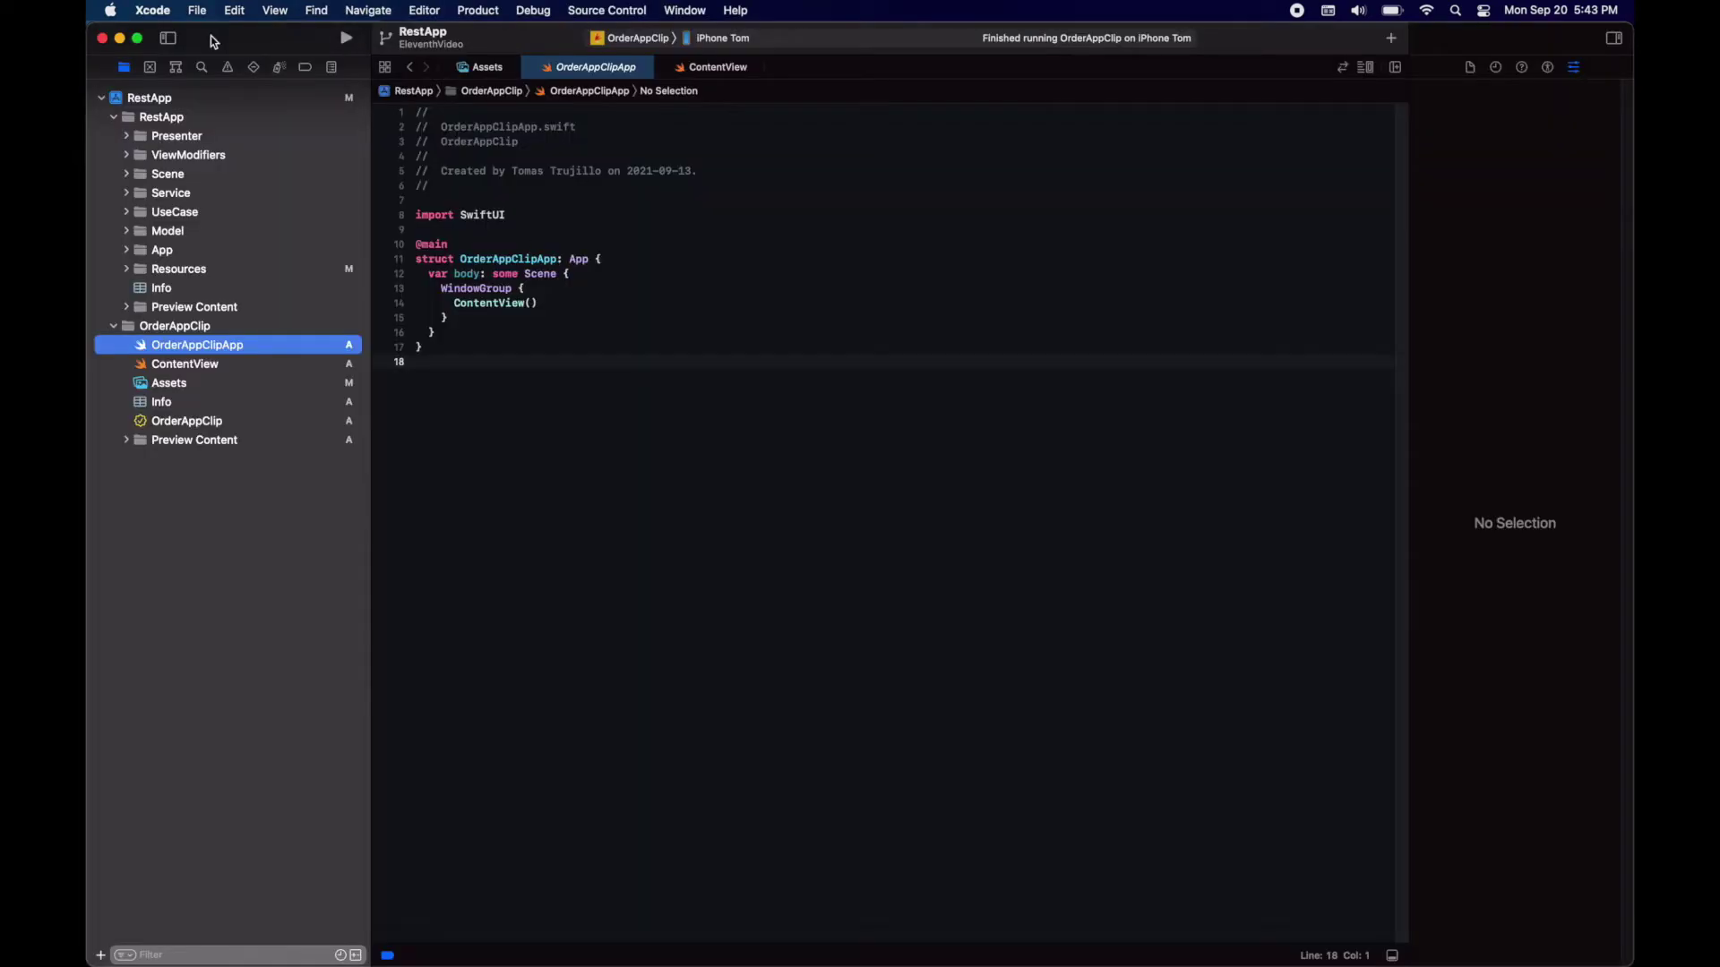
In iTerm2, run AppClipCodeGenerator suggest to check the FFFFFF and F71735 colour pair.
{"action": "key", "text": "super+Tab"}
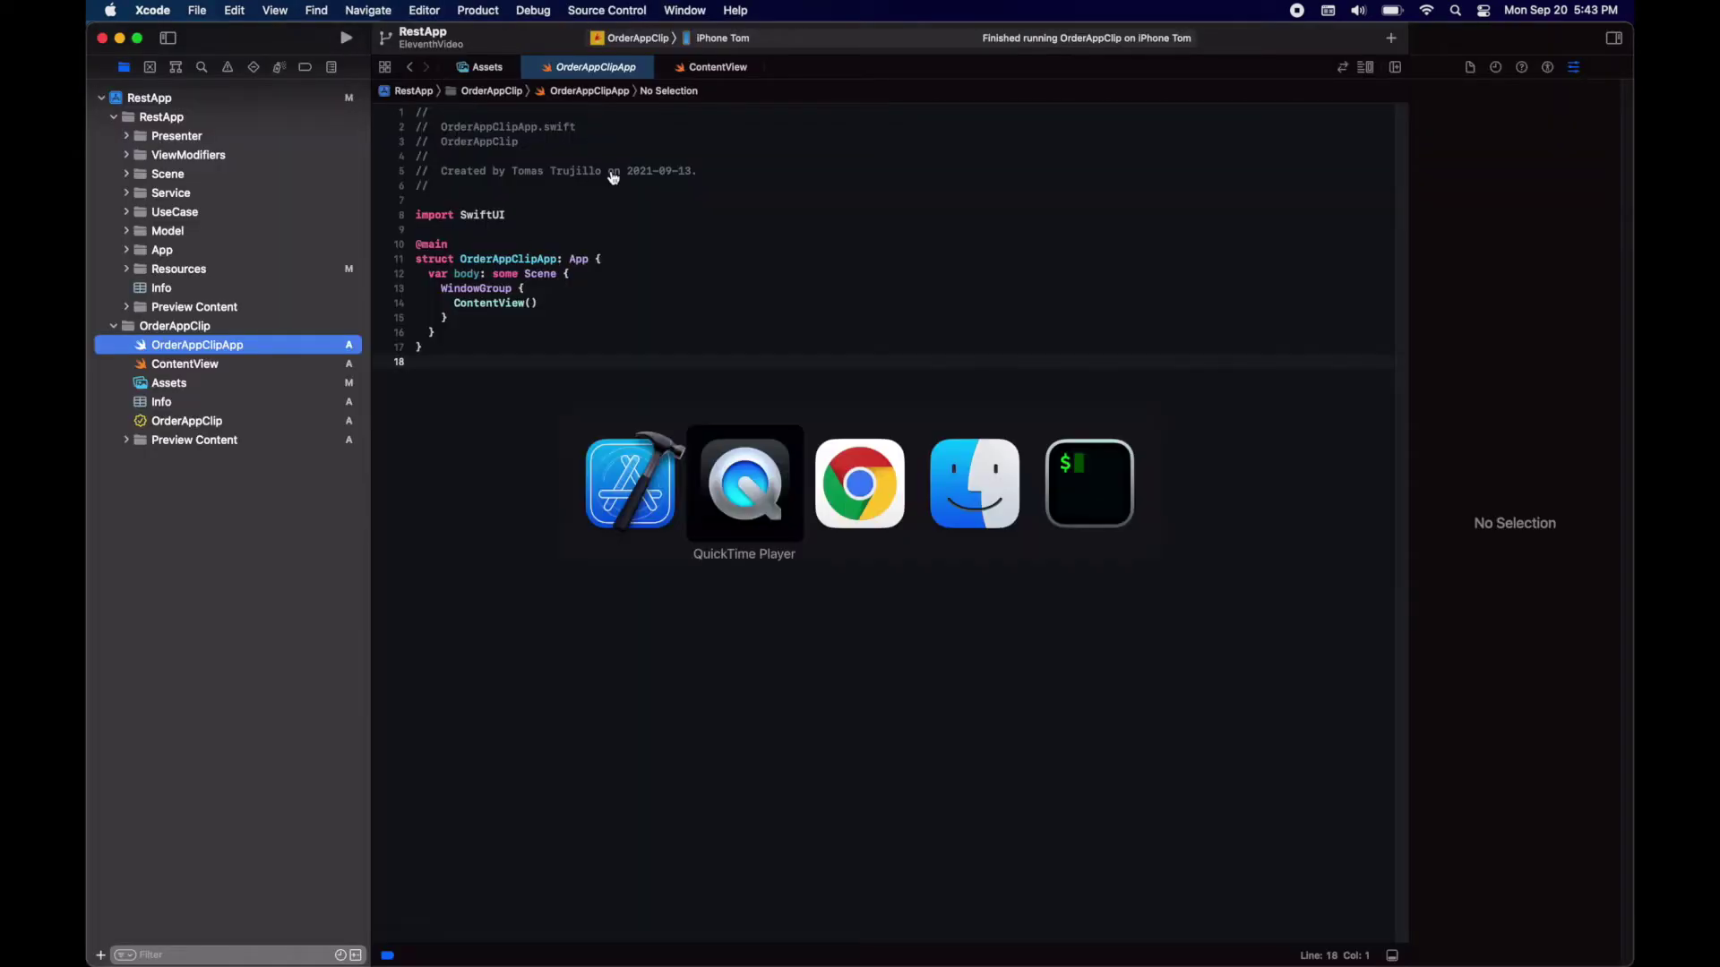
{"action": "key", "text": "super+Tab"}
{"action": "key", "text": "super+Tab"}
{"action": "key", "text": "super+Tab"}
{"action": "key", "text": "super+Tab"}
{"action": "key", "text": "super+Tab"}
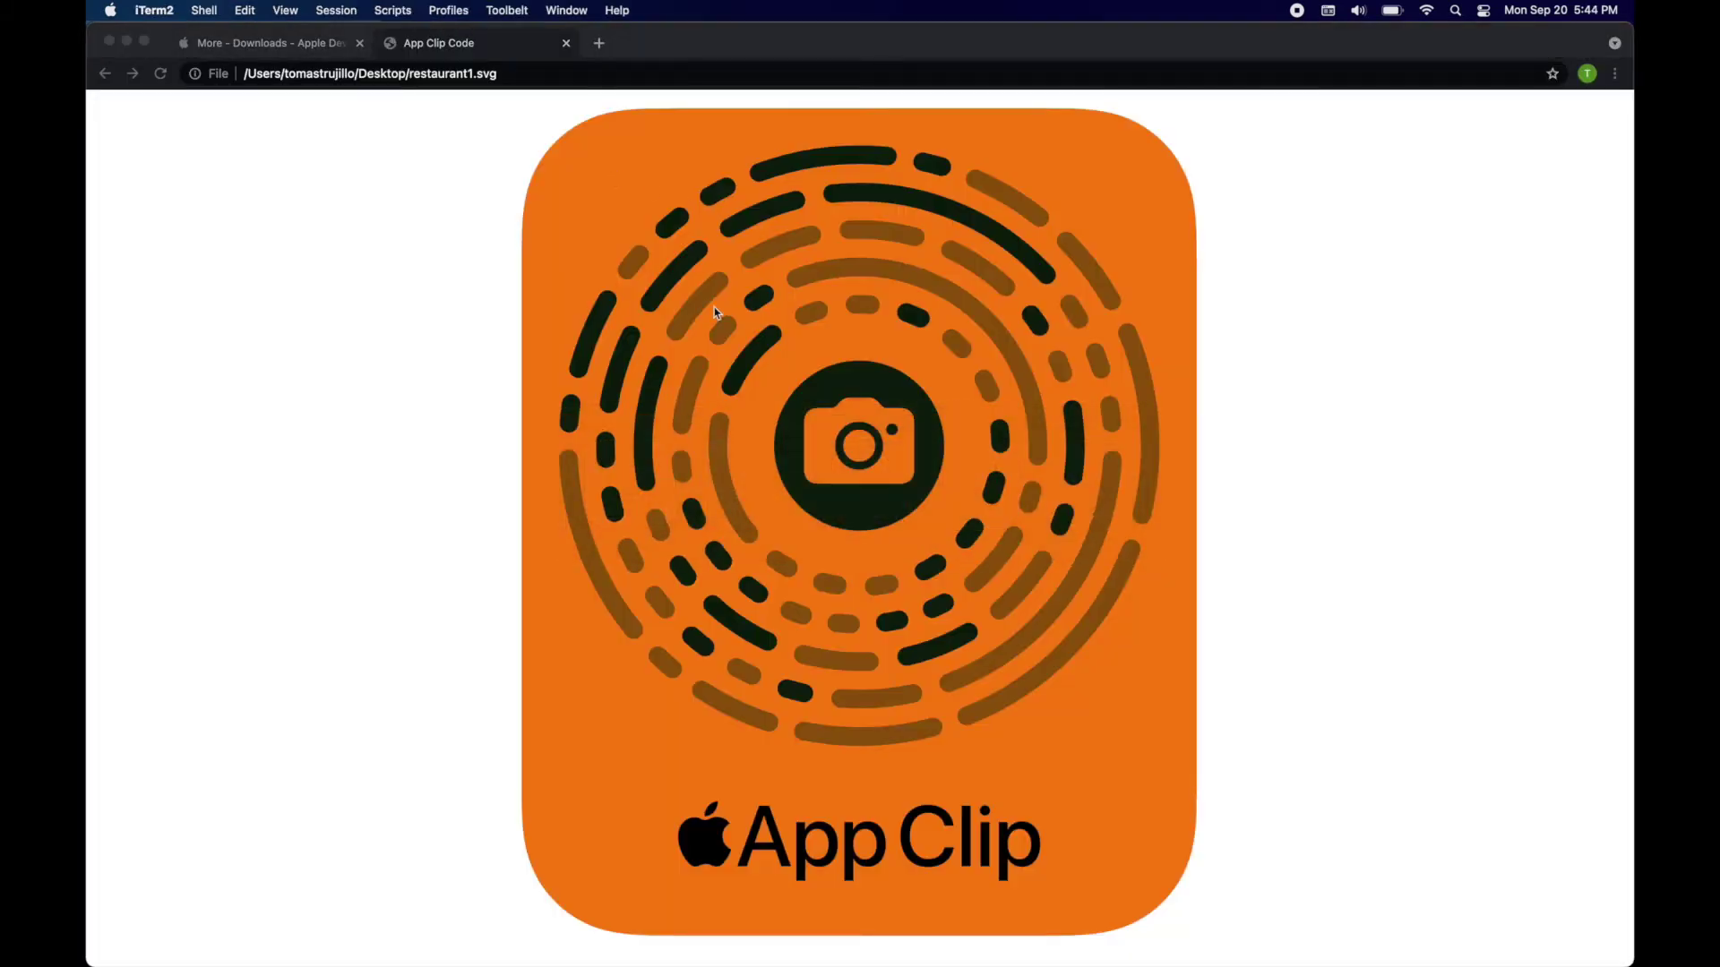
{"action": "key", "text": "super+Tab"}
{"action": "key", "text": "super+Tab"}
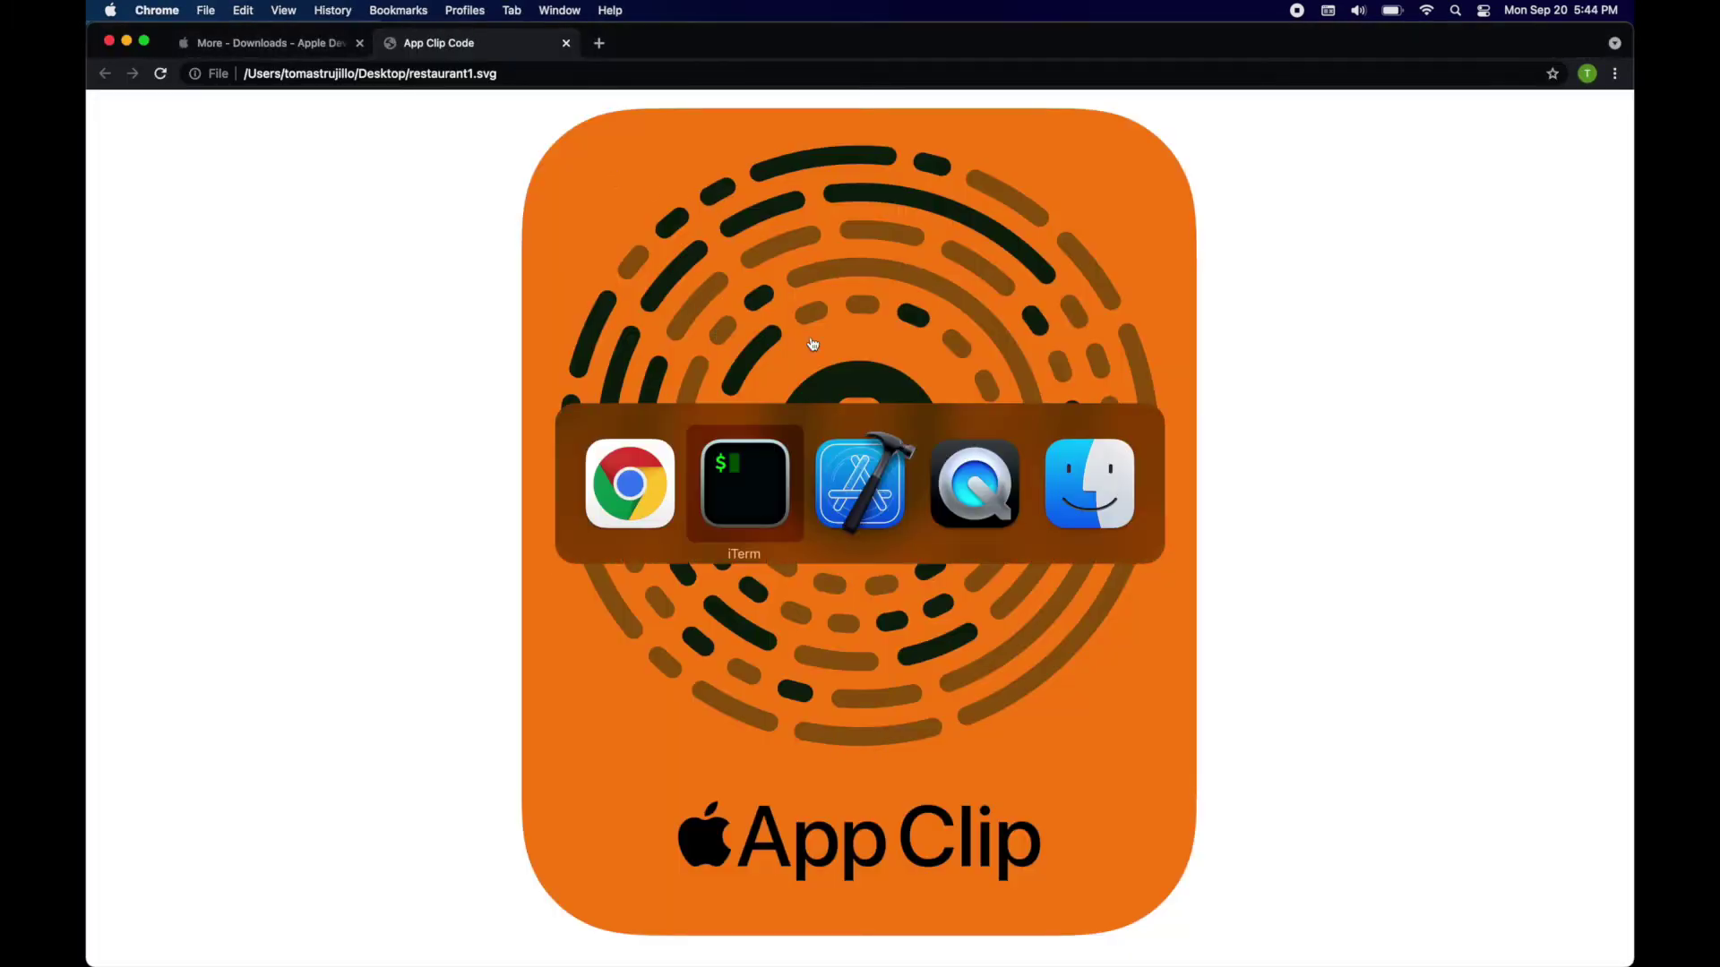
{"action": "type", "text": "App"}
{"action": "key", "text": "Tab"}
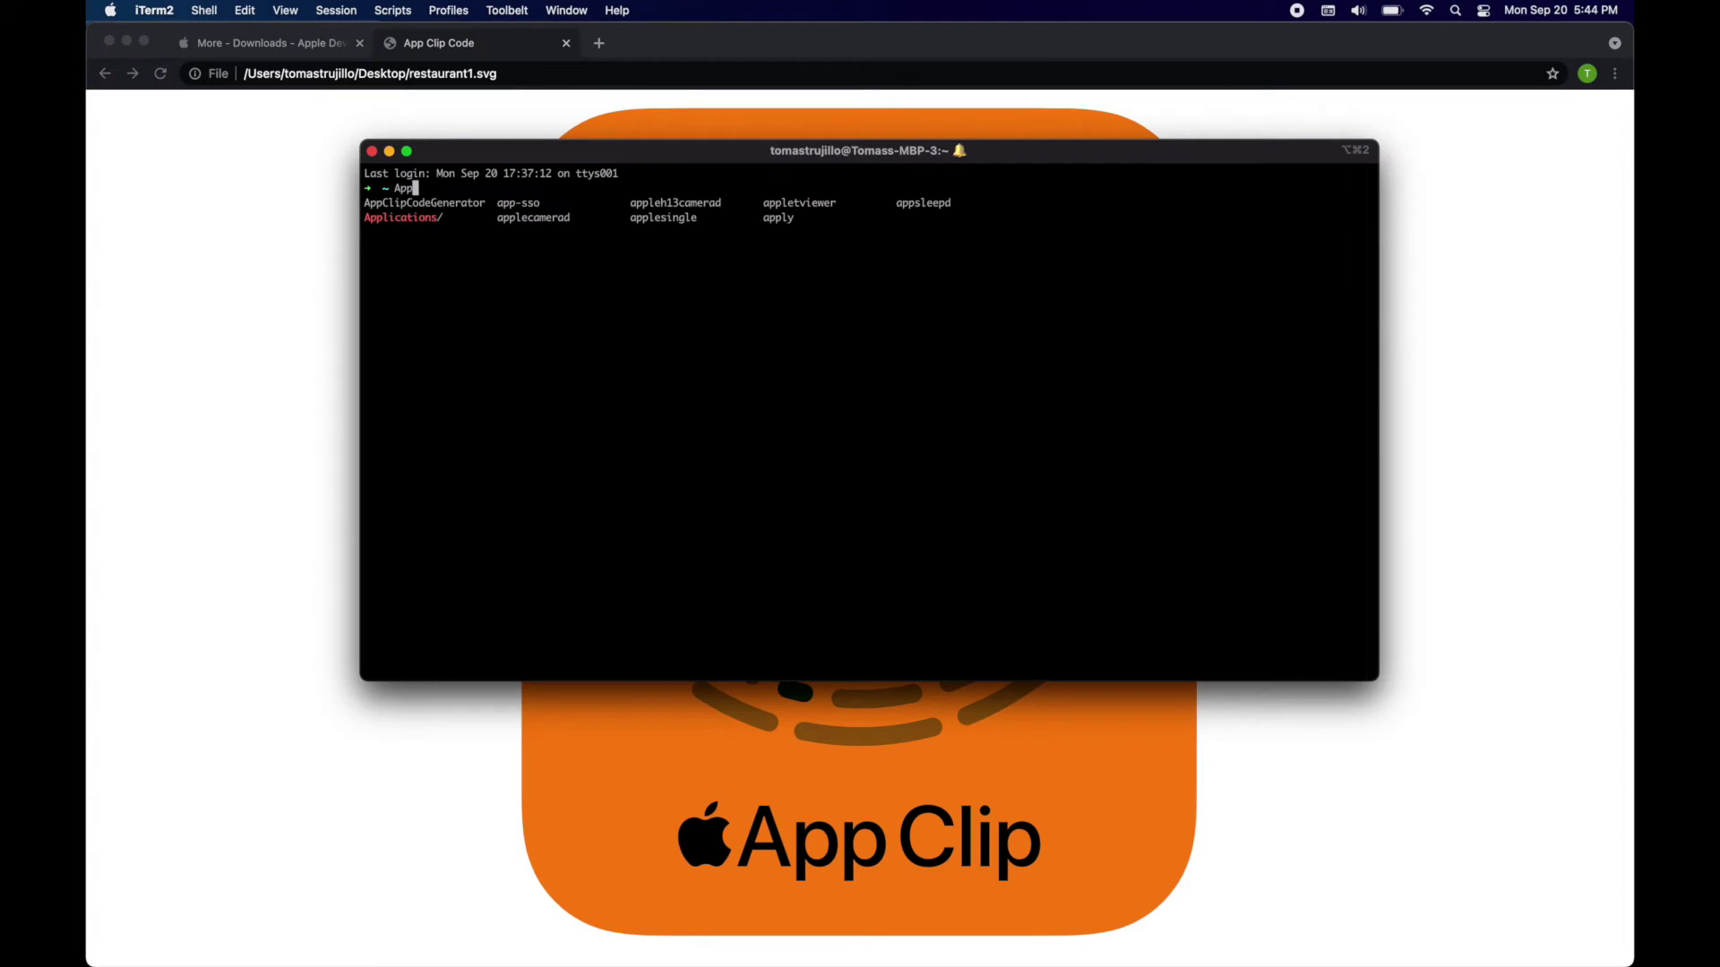
{"action": "key", "text": "BackSpace"}
{"action": "key", "text": "BackSpace"}
{"action": "key", "text": "ctrl+l"}
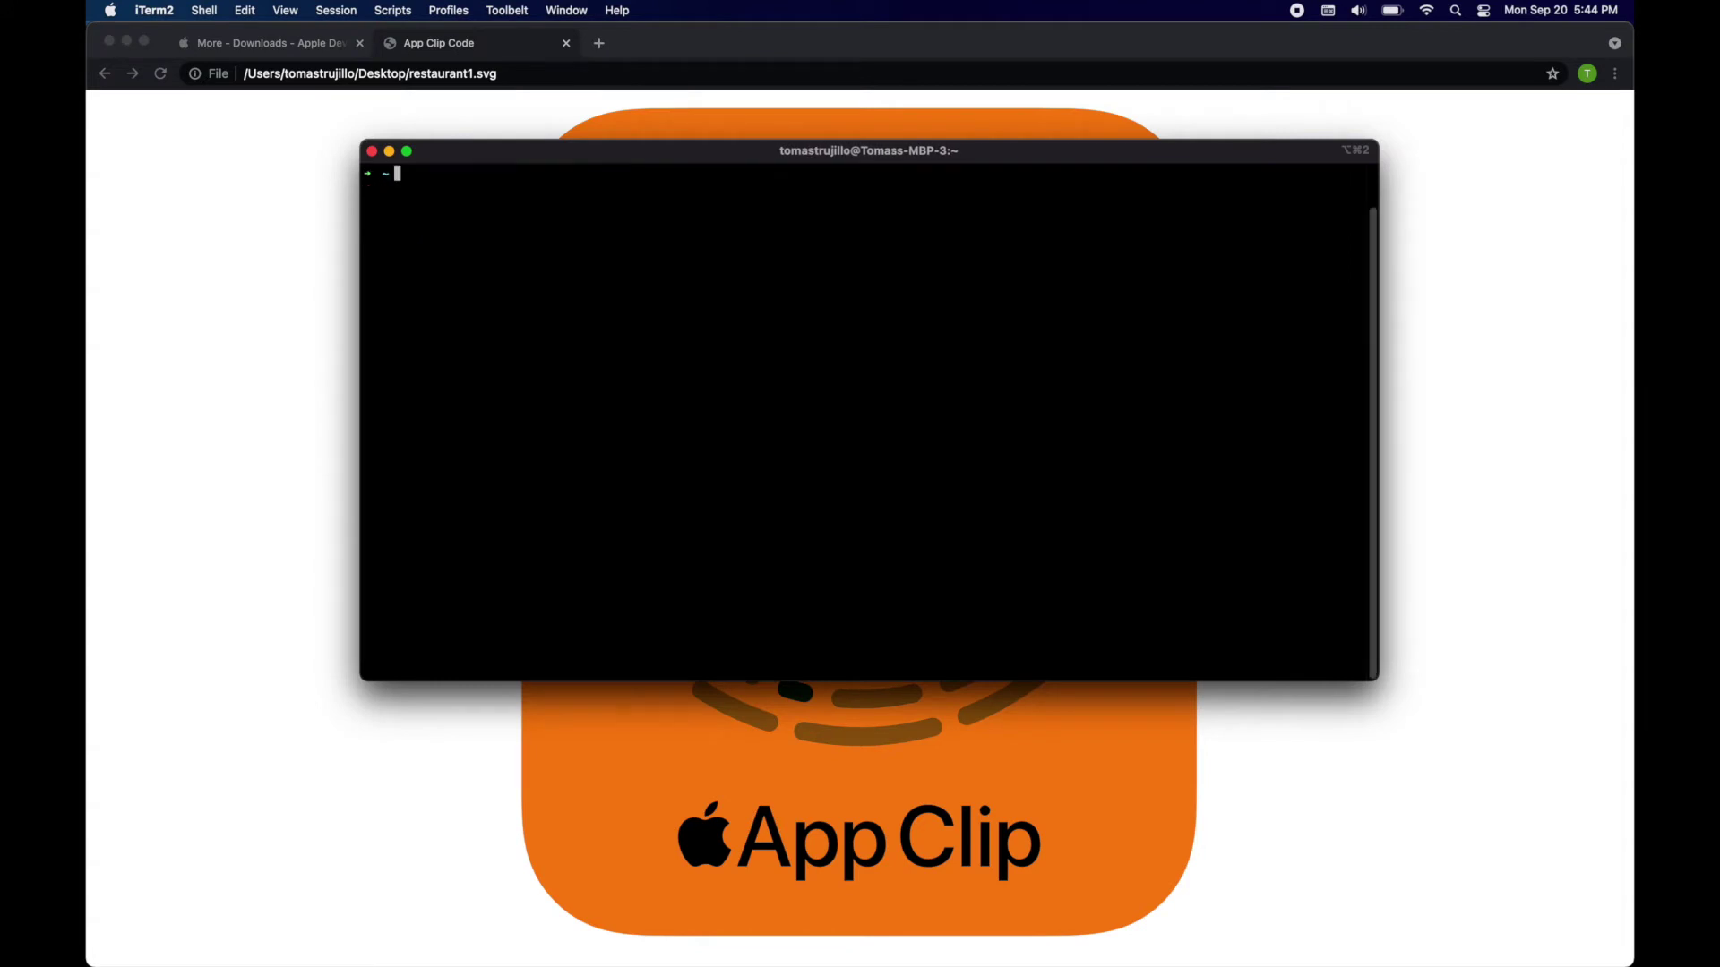
{"action": "type", "text": "ppCli"}
{"action": "key", "text": "Tab"}
{"action": "type", "text": "suggest --f"}
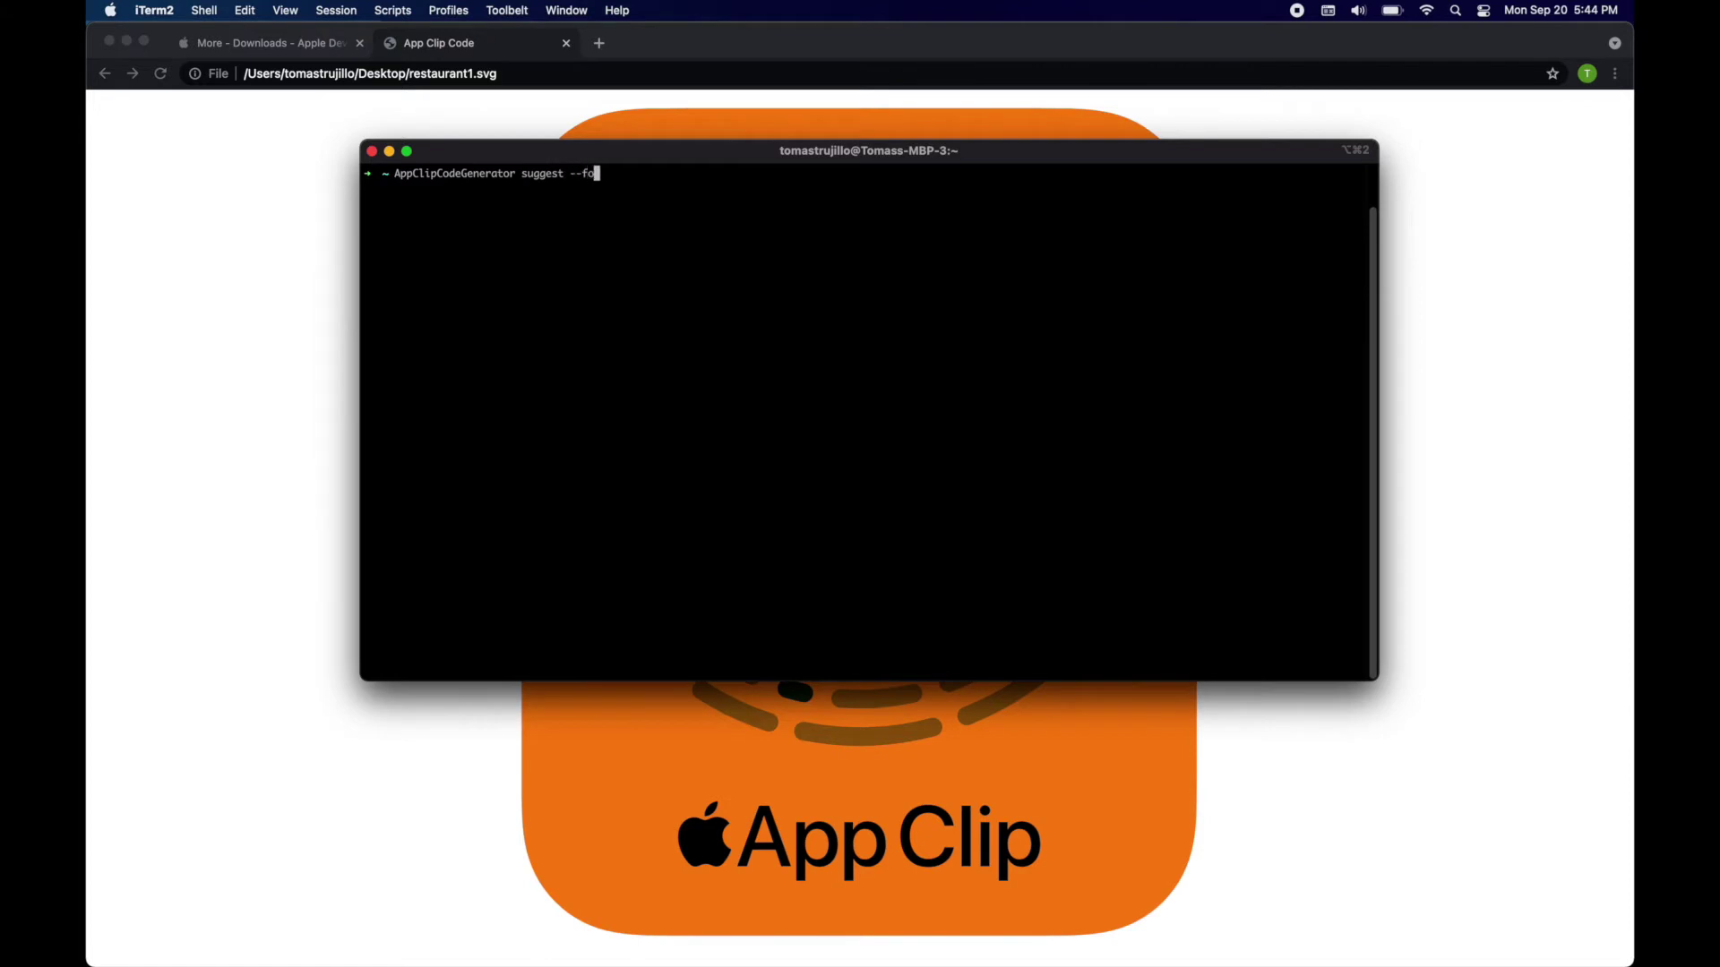
{"action": "type", "text": "oreground FFFF"}
{"action": "type", "text": "FF --background F7"}
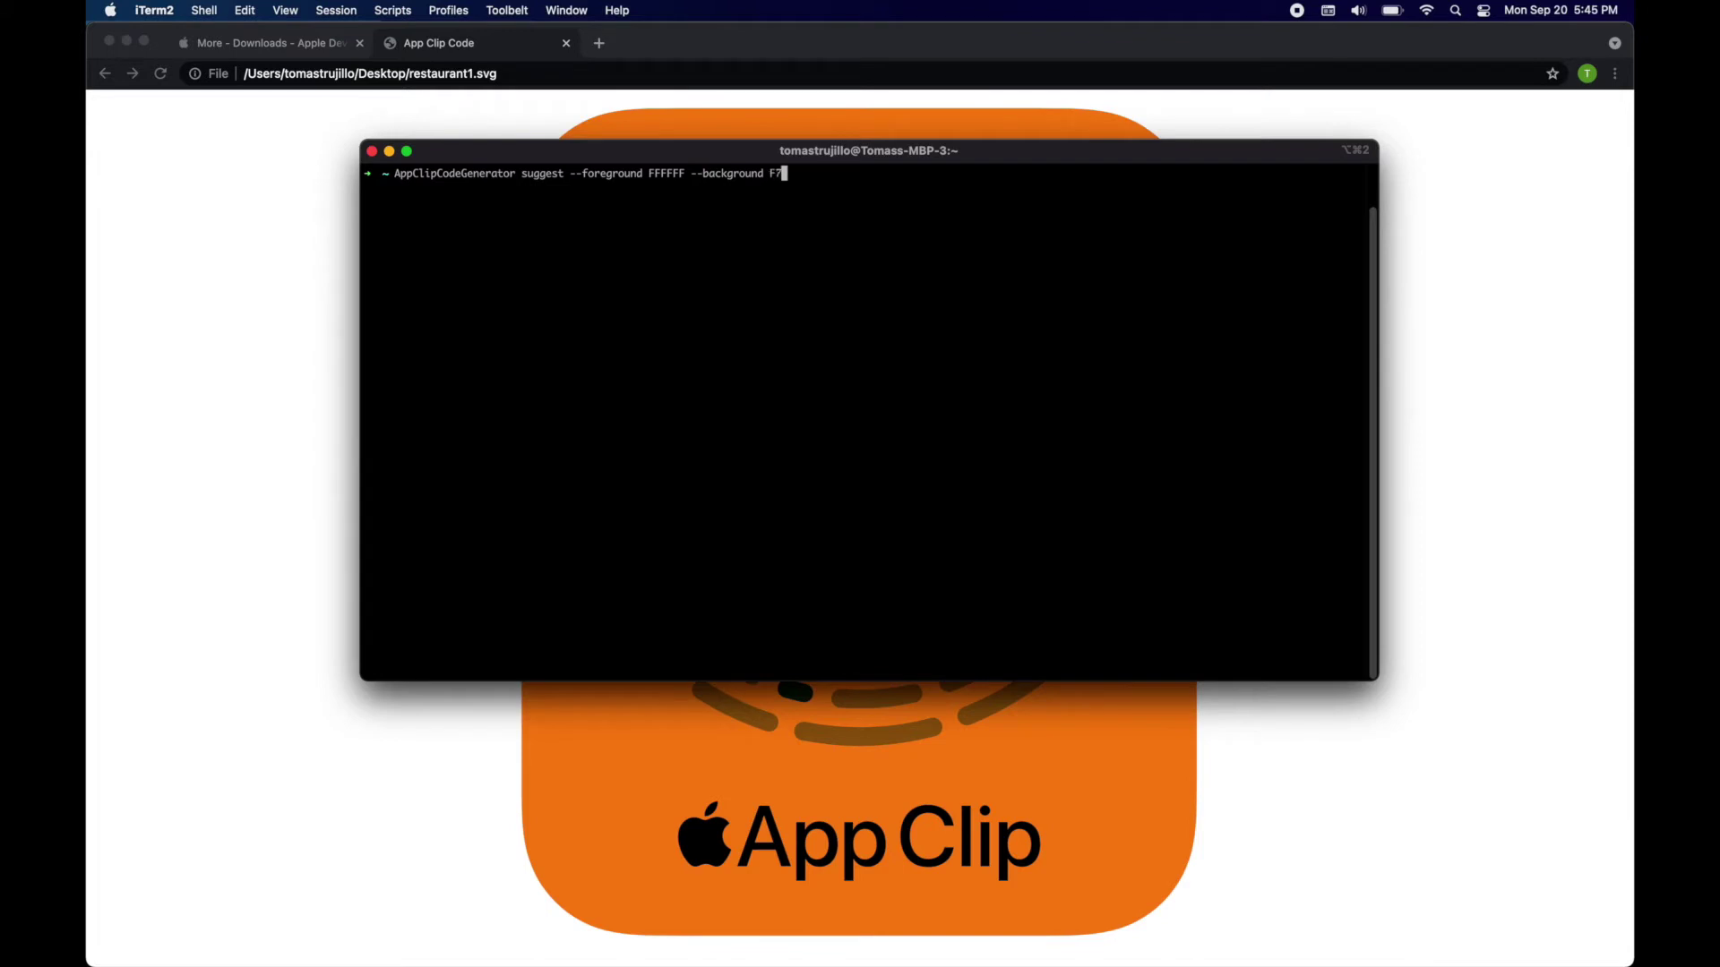
{"action": "type", "text": "1735"}
{"action": "key", "text": "Return"}
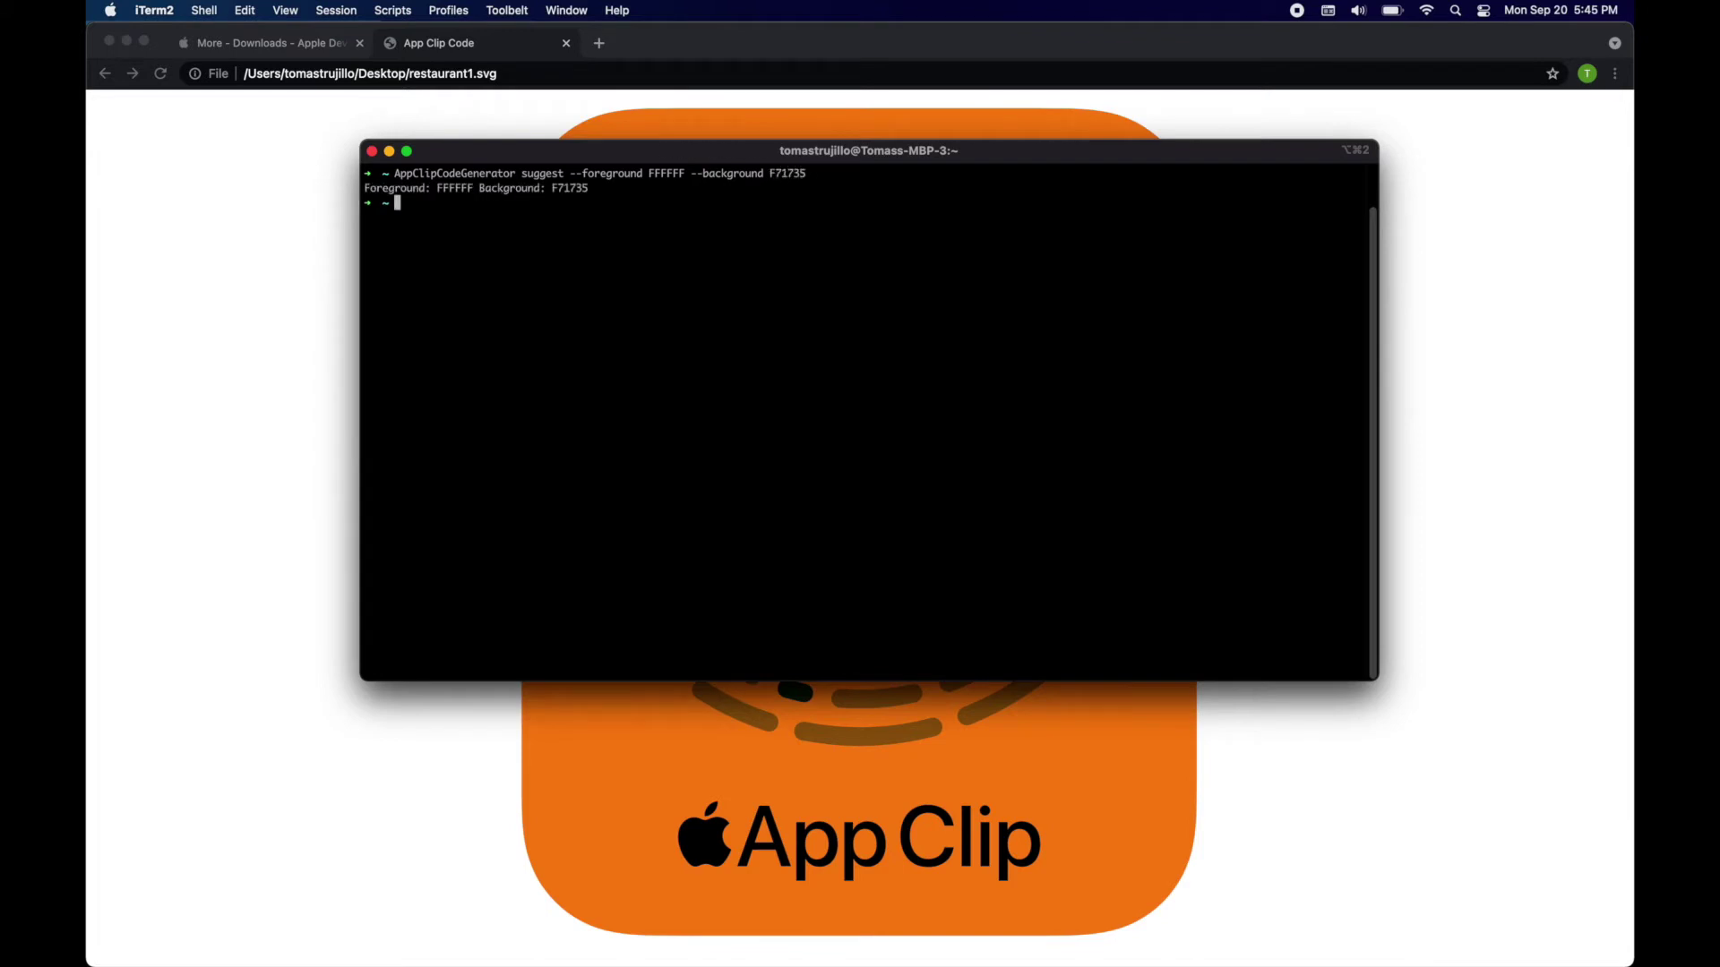
{"action": "type", "text": "AppCli"}
Generate the restaurant2 URL's code, FFFFFF on F71735, as Desktop/restaurant2.svg.
{"action": "key", "text": "Tab"}
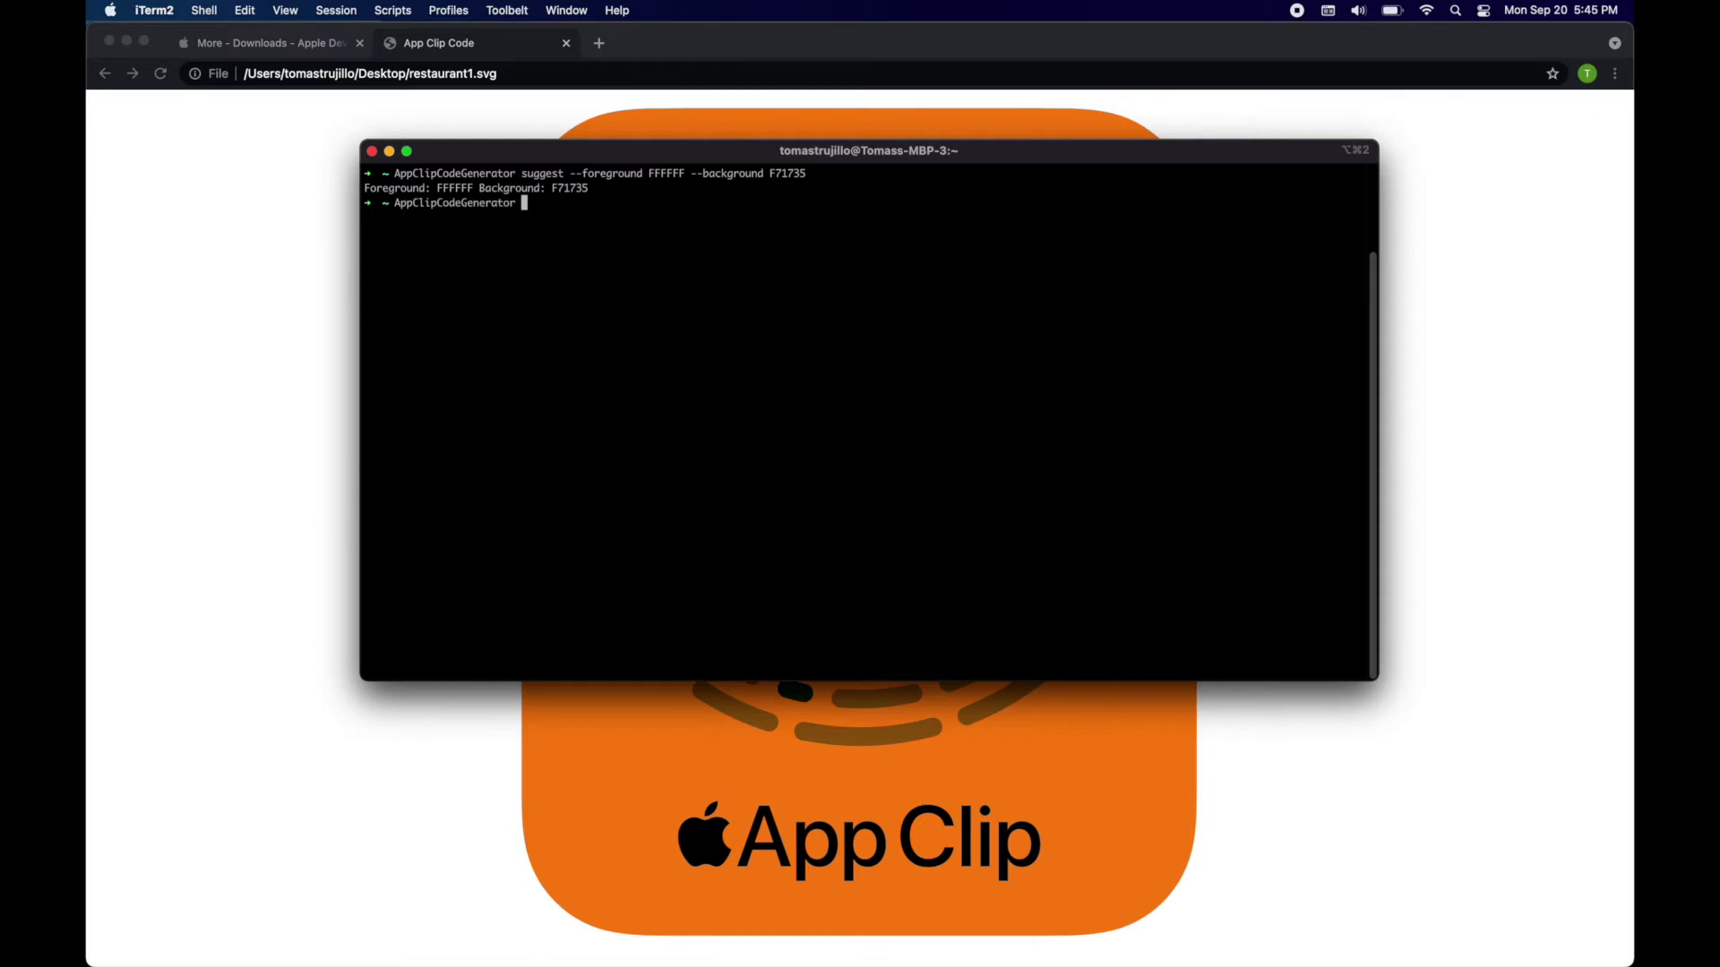
{"action": "type", "text": "generate --"}
{"action": "type", "text": "url https"}
{"action": "type", "text": "://exampe"}
{"action": "key", "text": "BackSpace"}
{"action": "type", "text": "le.re"}
{"action": "key", "text": "BackSpace"}
{"action": "key", "text": "BackSpace"}
{"action": "key", "text": "BackSpace"}
{"action": "type", "text": ".rest"}
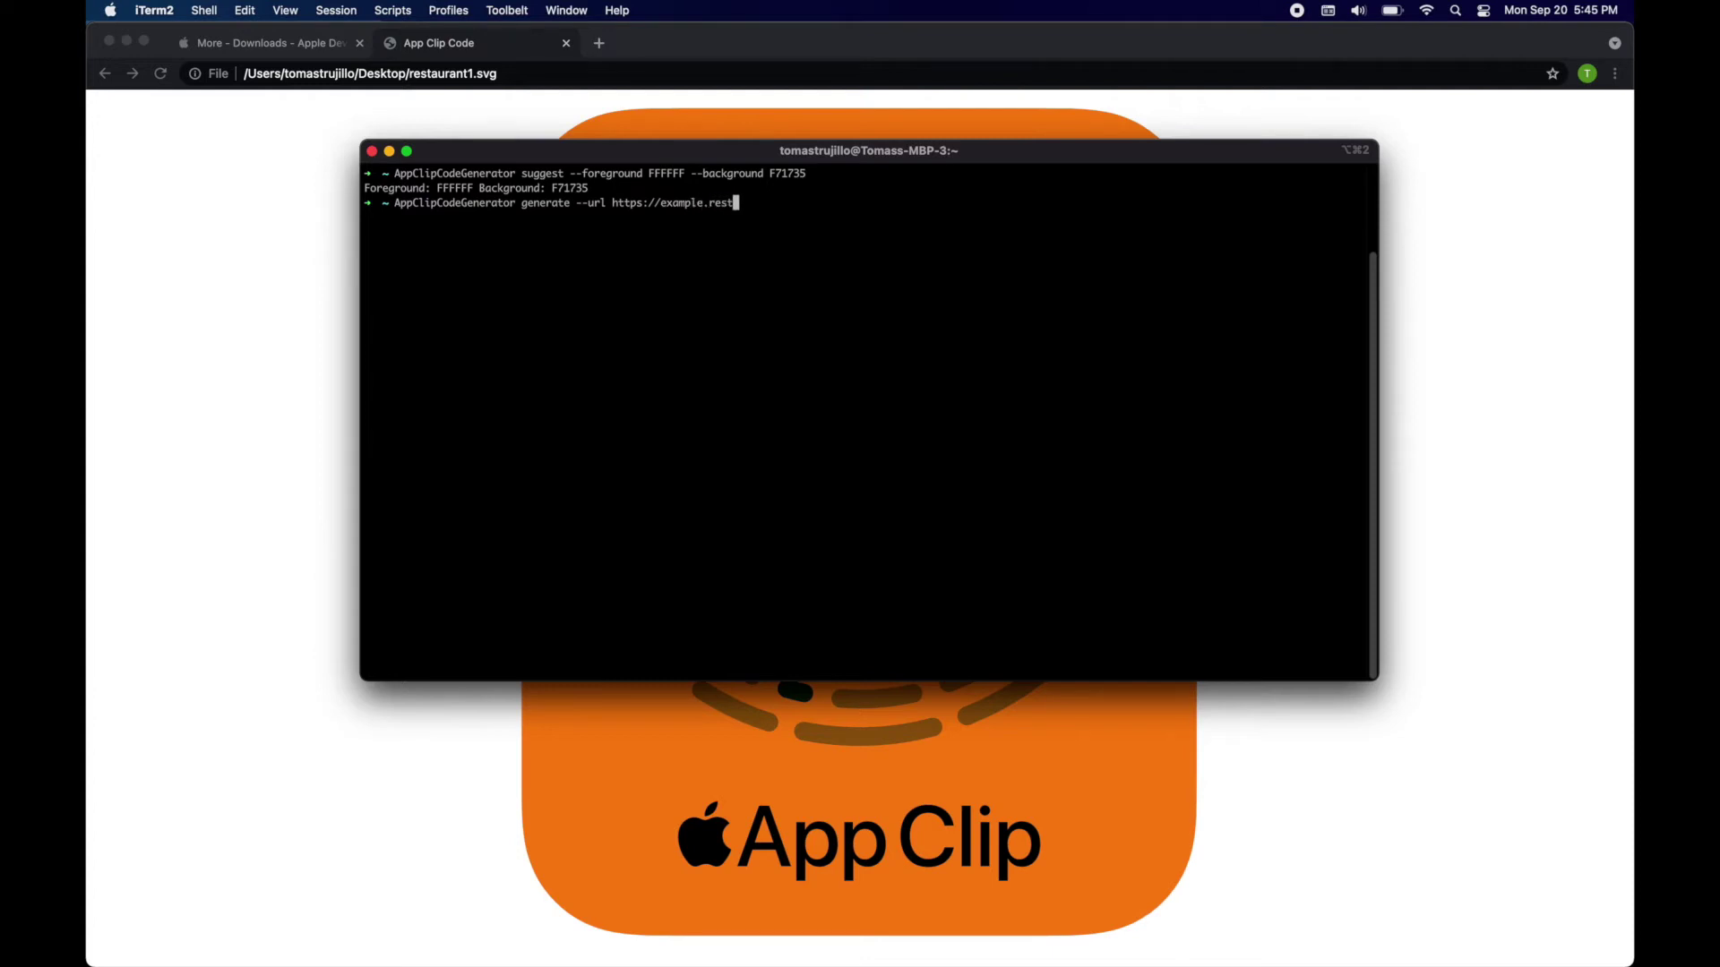
{"action": "type", "text": "app.com/resta"}
{"action": "type", "text": "urant2"}
{"action": "type", "text": " --foreground"}
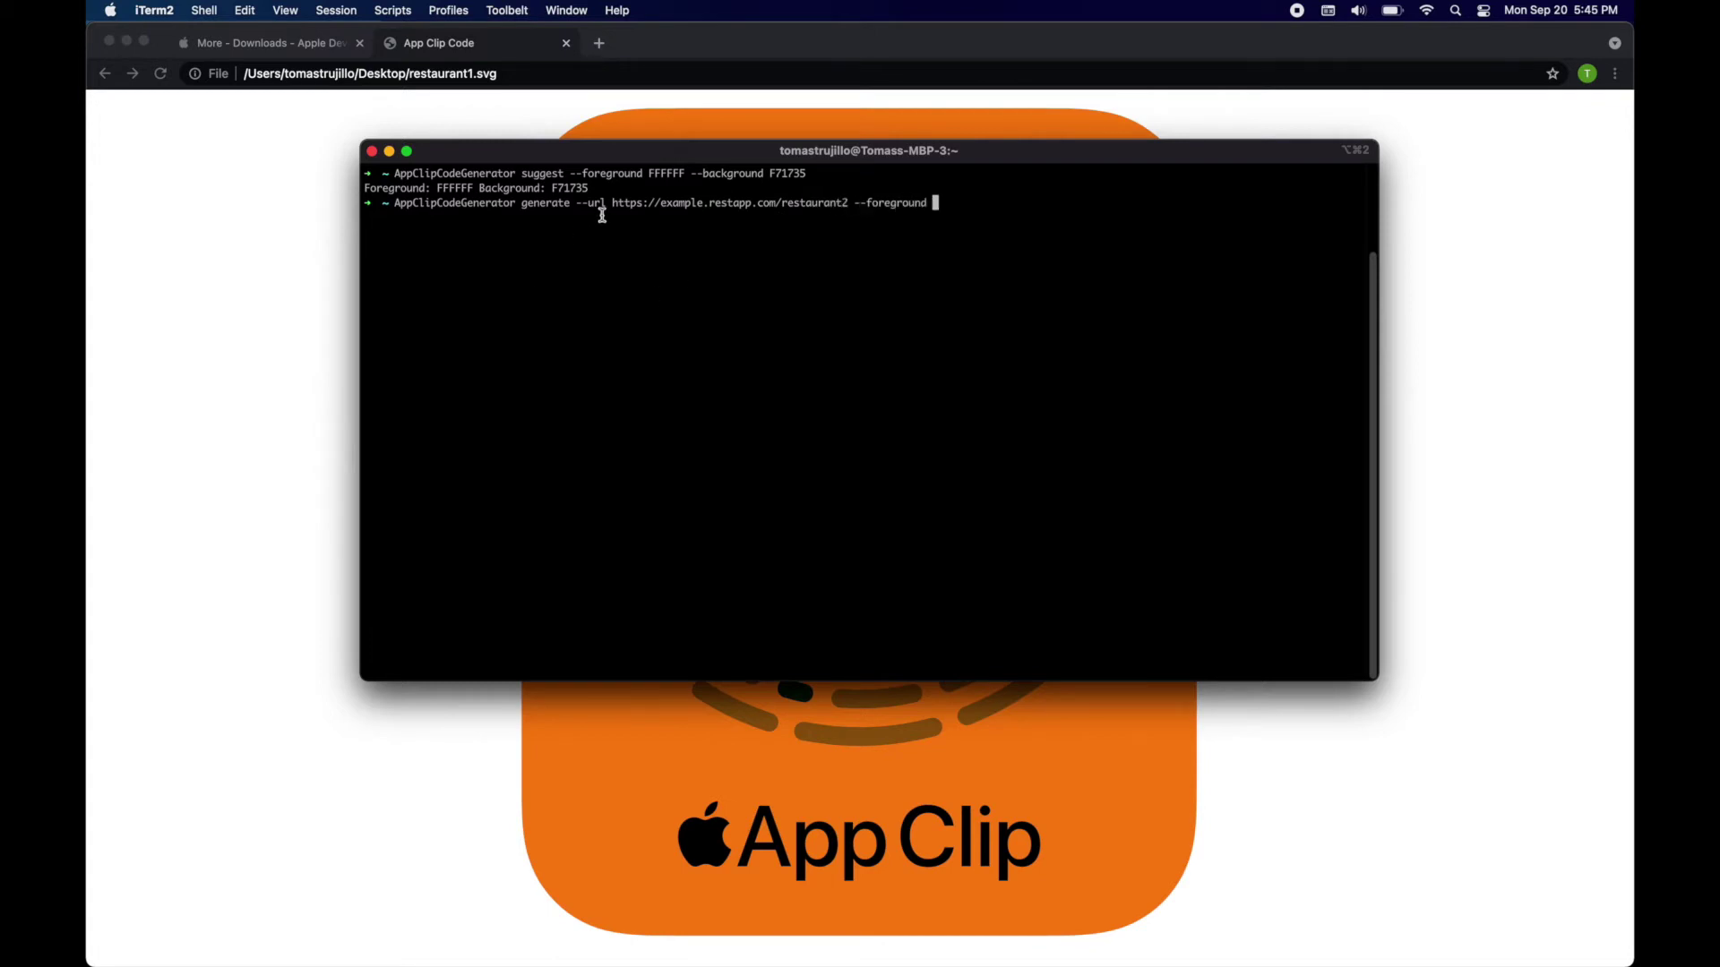
{"action": "double_click", "coordinate": [667, 173]}
{"action": "type", "text": "FFFFFF"}
{"action": "type", "text": "--b"}
{"action": "type", "text": "ackground"}
{"action": "double_click", "coordinate": [801, 175]}
{"action": "type", "text": "F71735"}
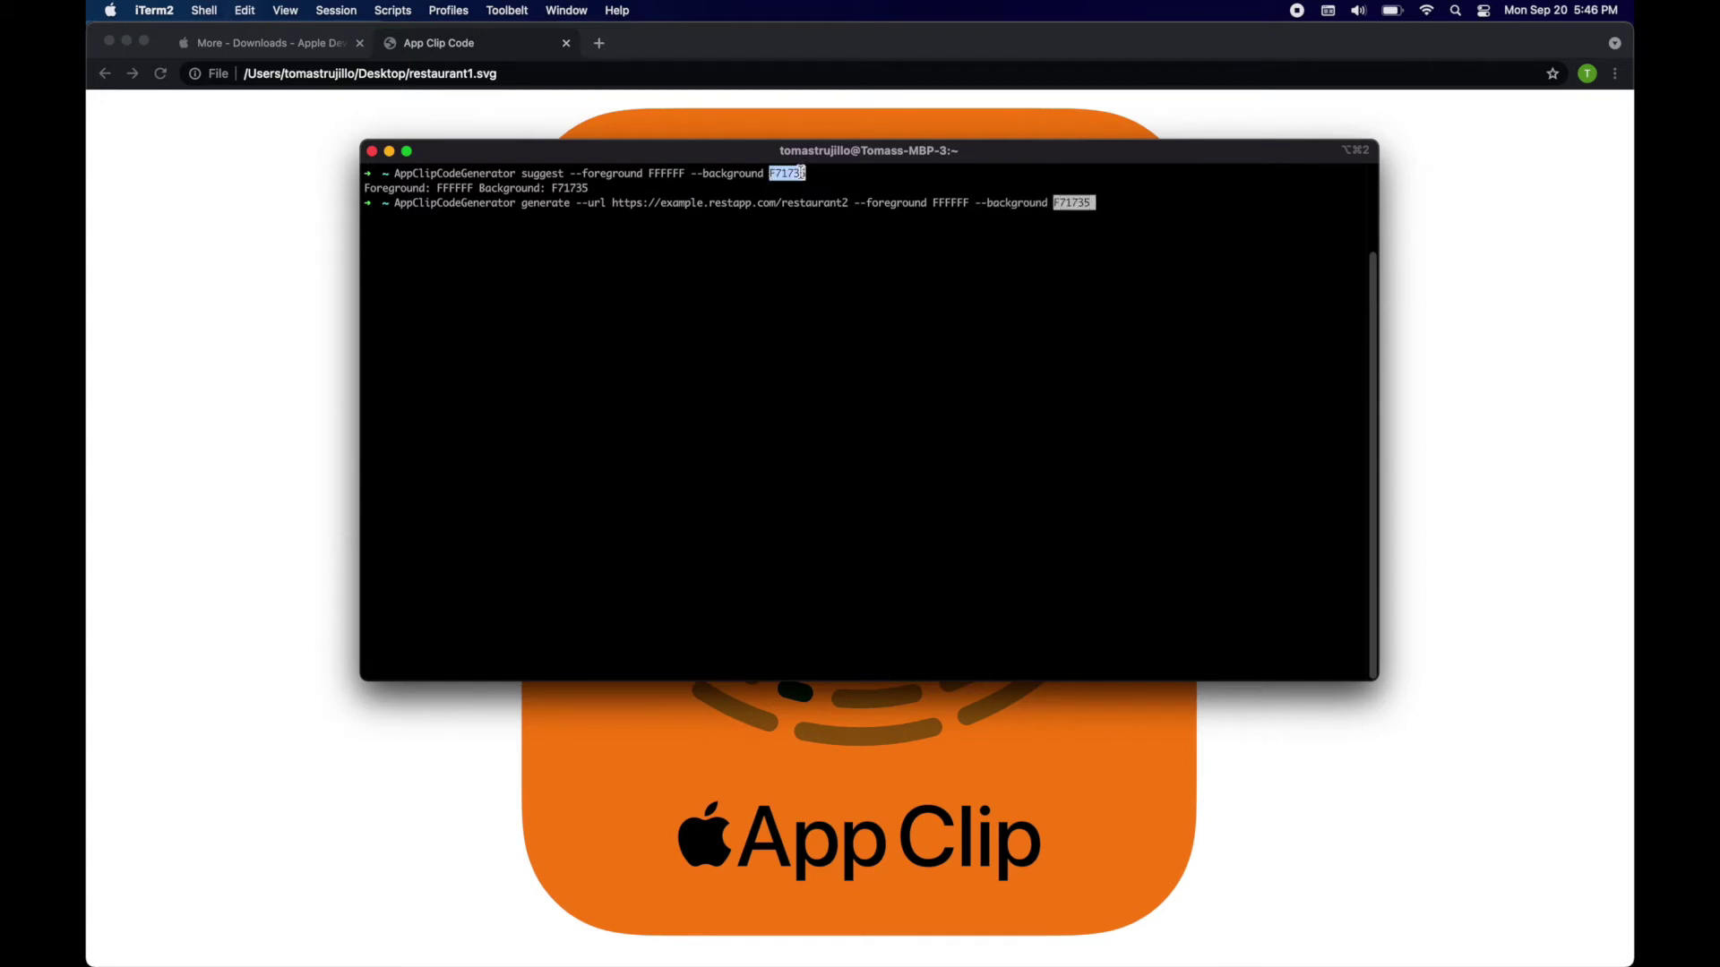
{"action": "type", "text": "--output De"}
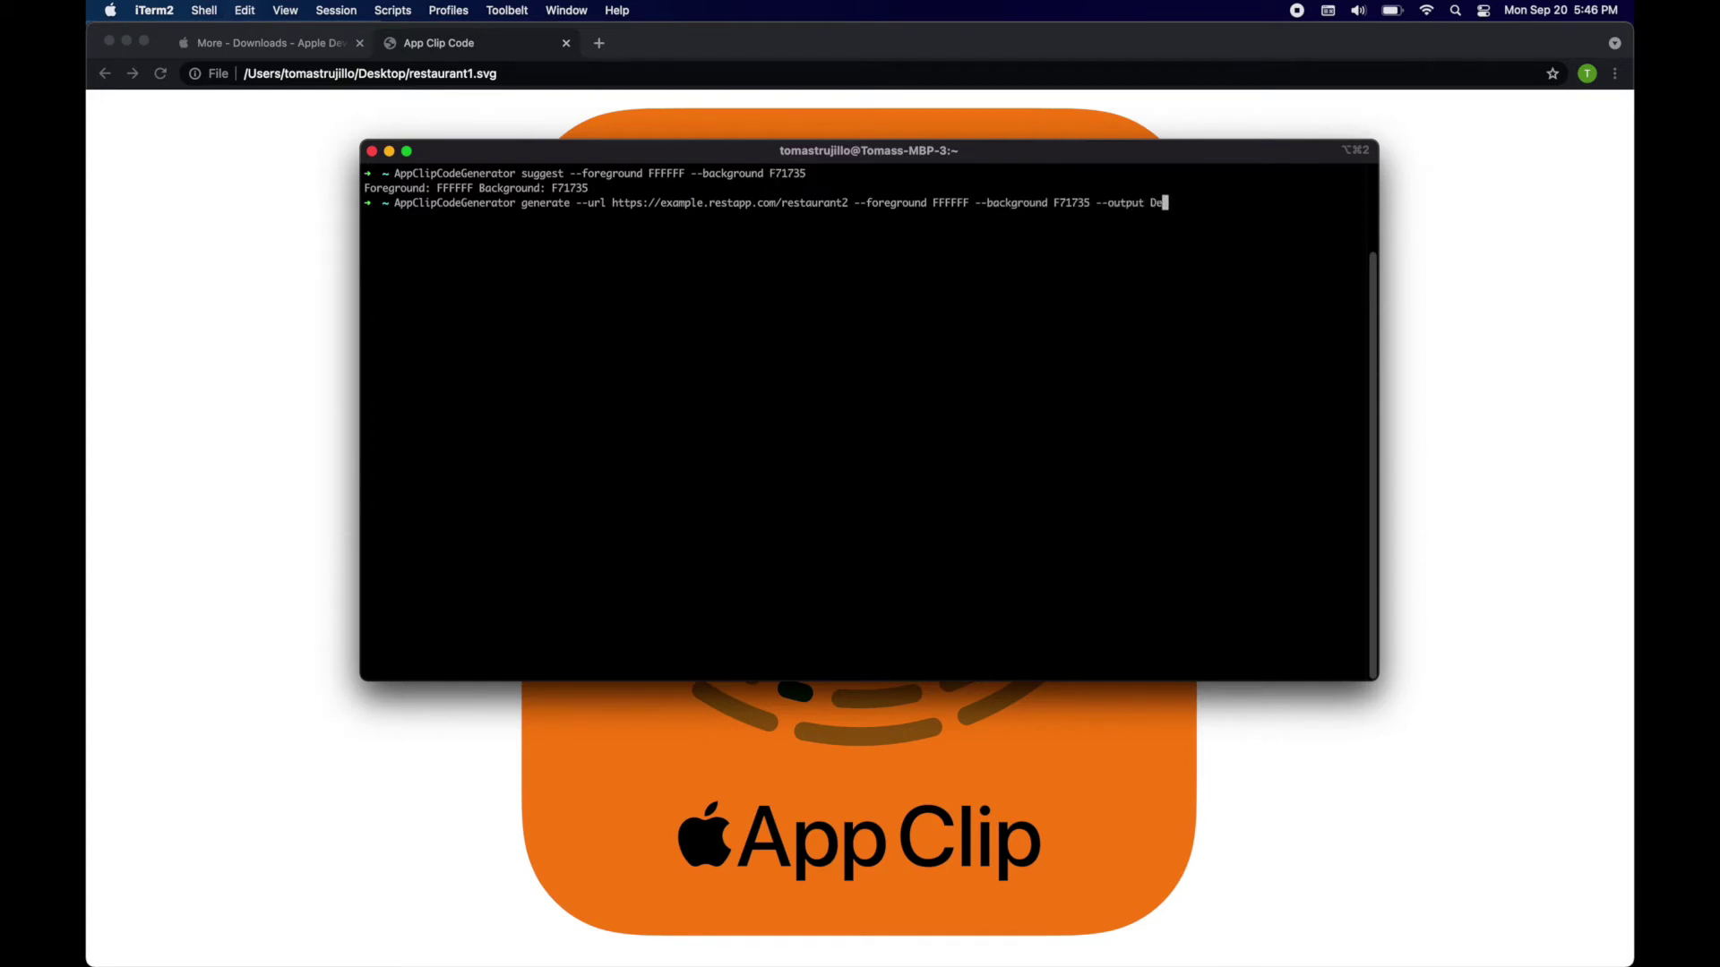
{"action": "type", "text": "sktop."}
{"action": "key", "text": "BackSpace"}
{"action": "type", "text": "/res"}
{"action": "type", "text": "taurant2.svg"}
{"action": "key", "text": "Return"}
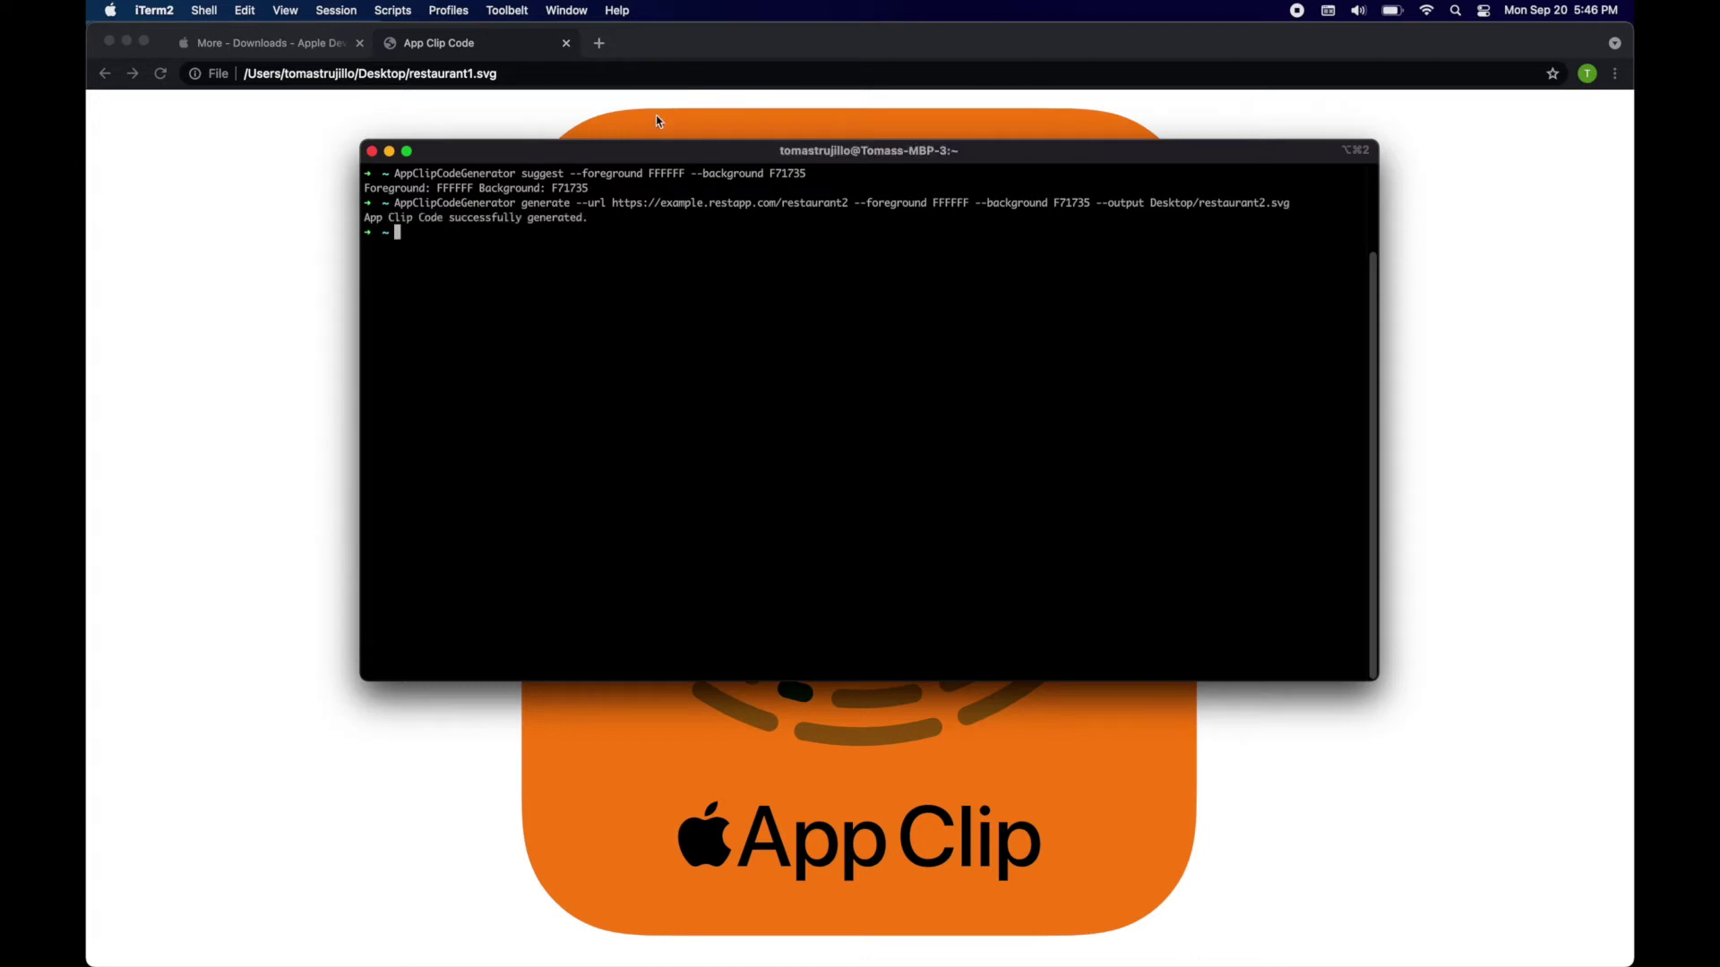
{"action": "key", "text": "super+Tab"}
{"action": "key", "text": "super+Tab"}
{"action": "key", "text": "super+Tab"}
{"action": "key", "text": "super+Tab"}
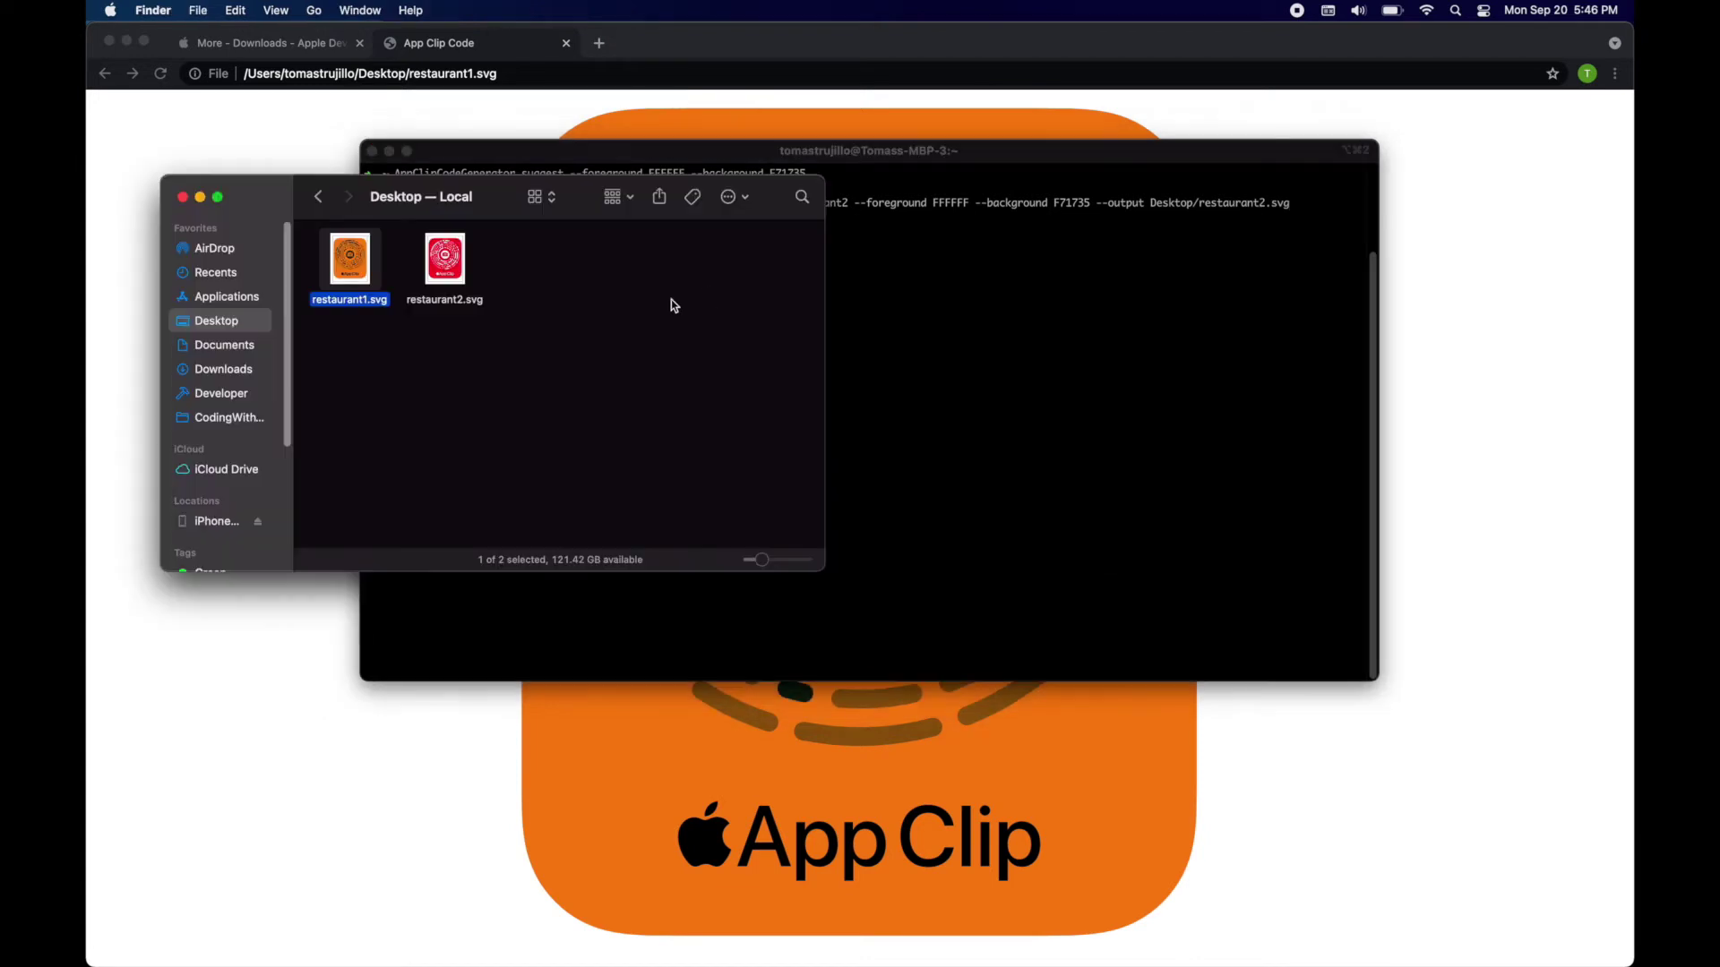
Open restaurant2.svg in Chrome, then bring the mirrored iPhone screen forward.
{"action": "right_click", "coordinate": [451, 269]}
{"action": "left_click", "coordinate": [748, 339]}
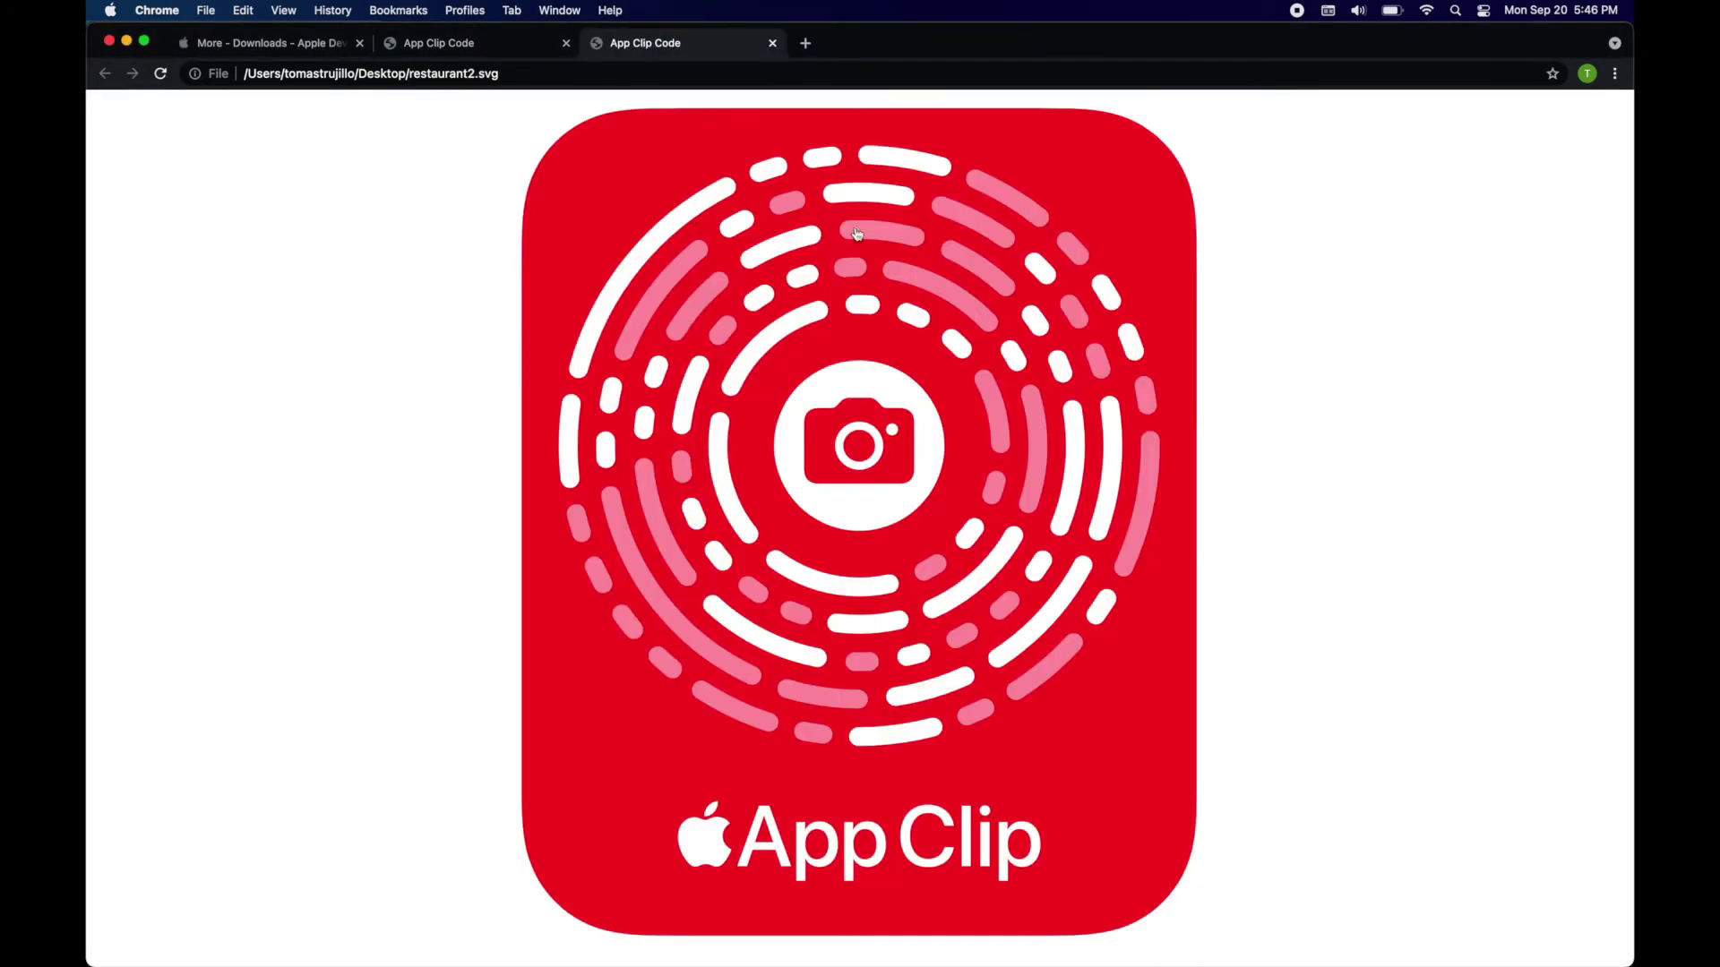
{"action": "key", "text": "super+Tab"}
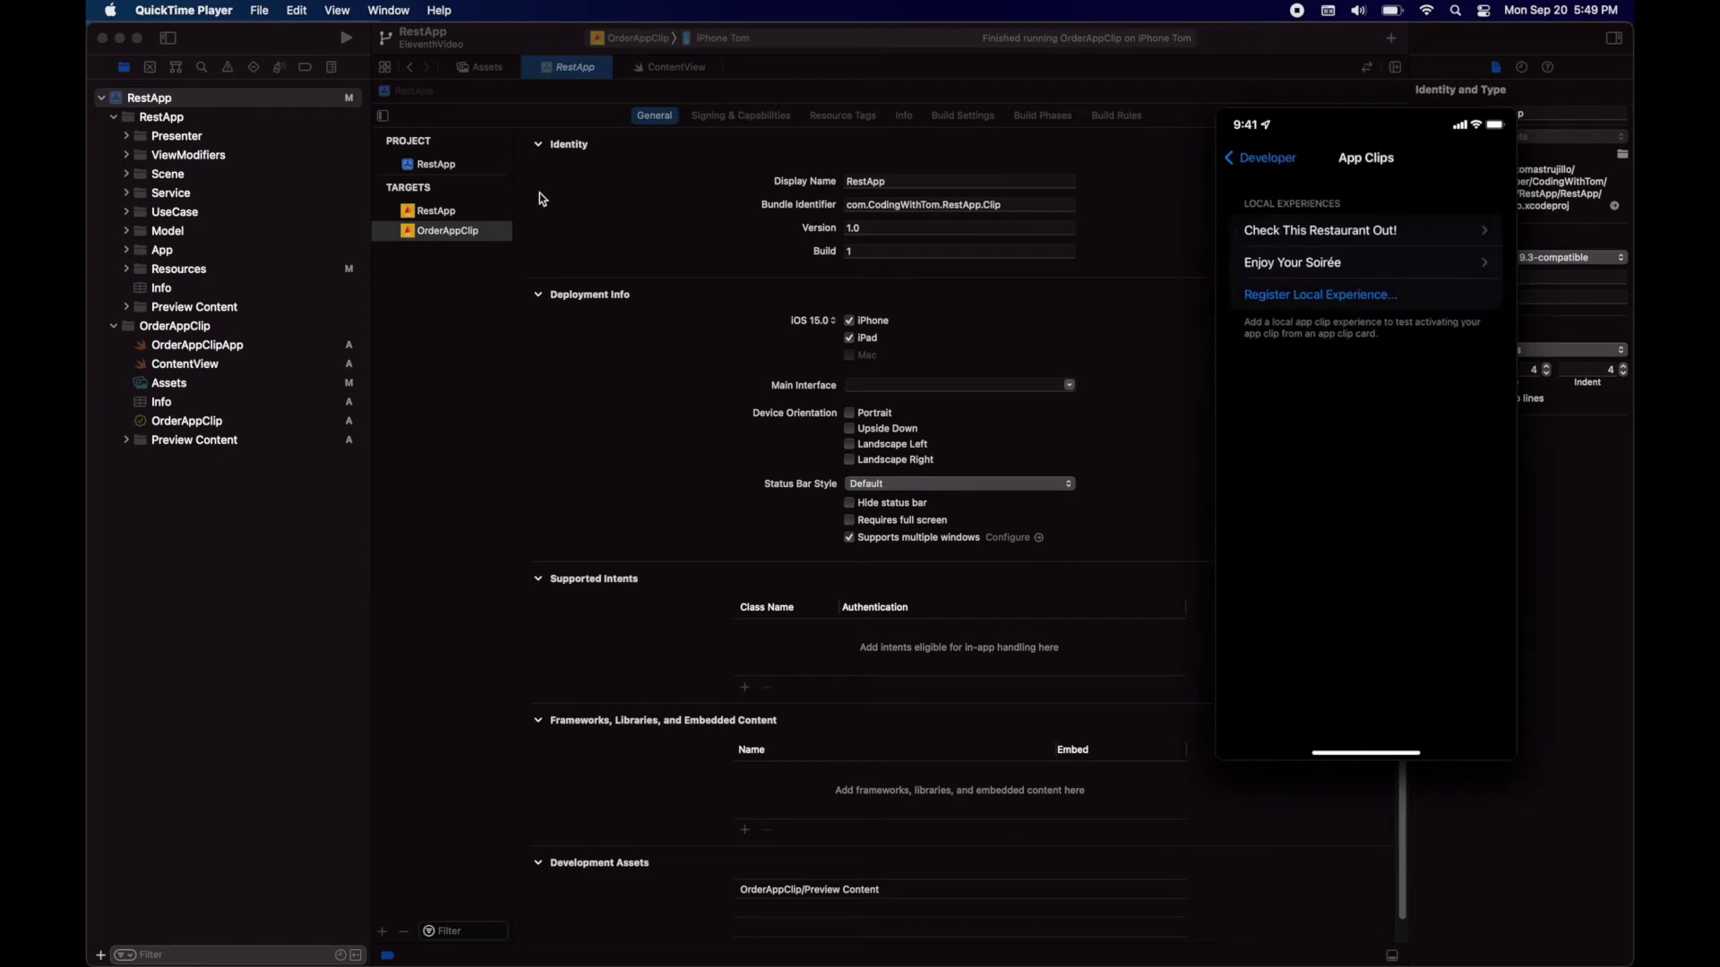
Open ContentView and add a .userActivity modifier below the Text.
{"action": "left_click", "coordinate": [190, 368]}
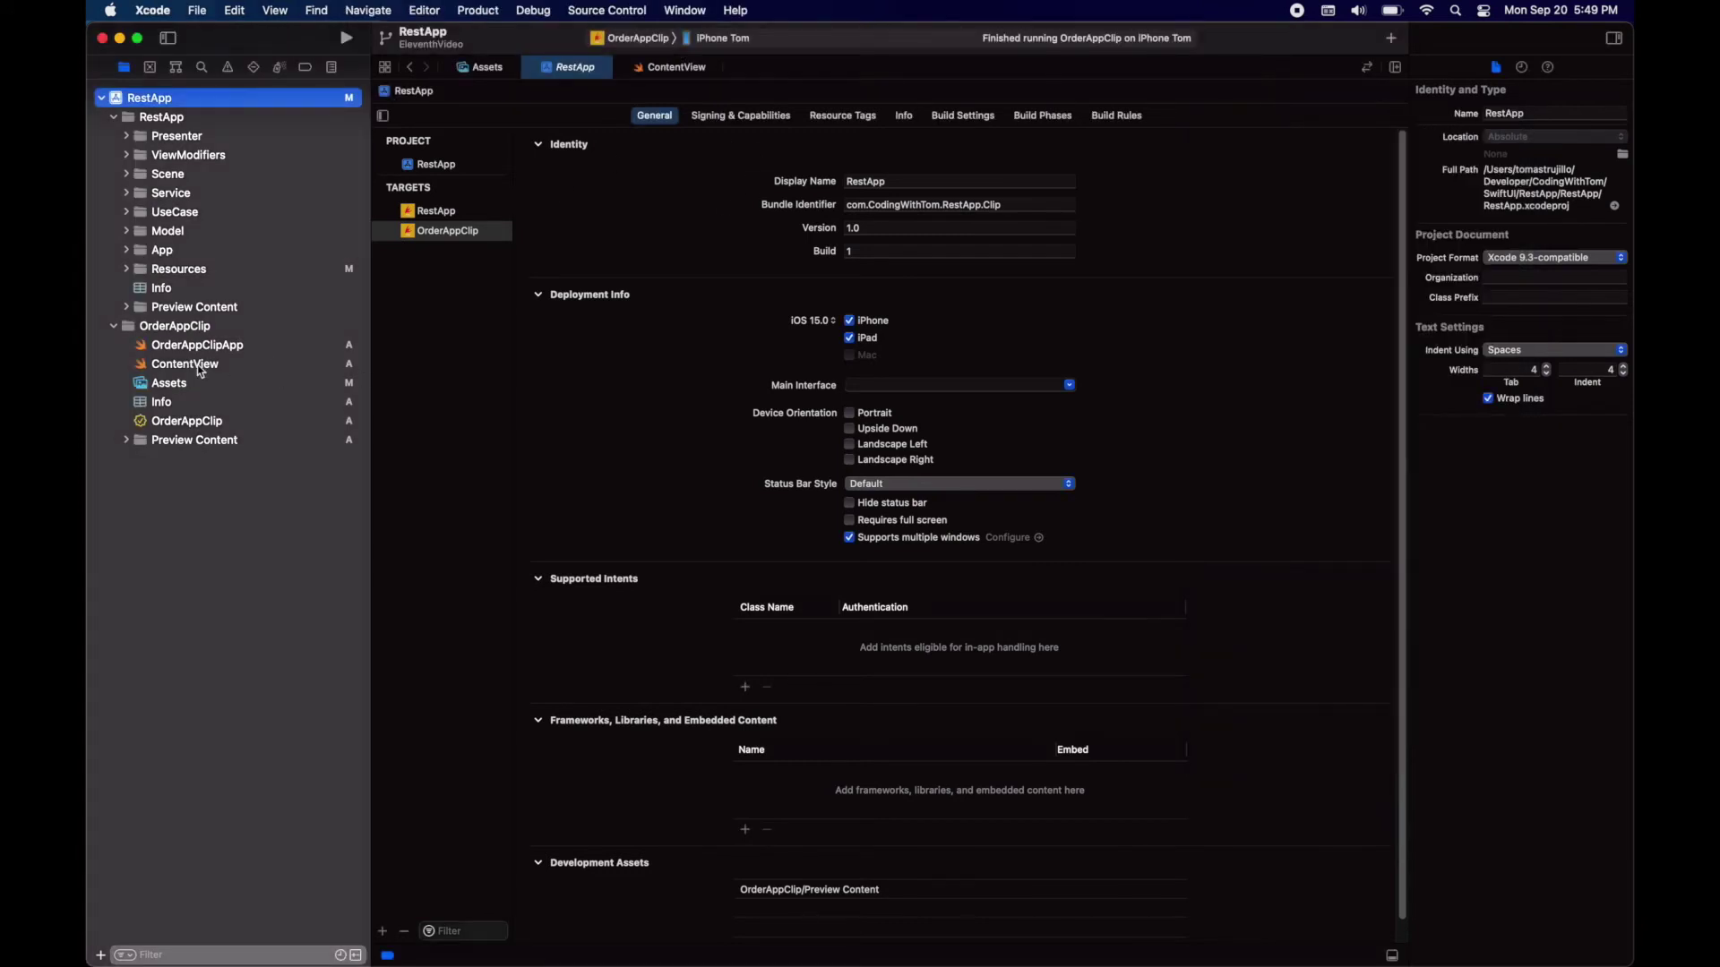
{"action": "left_click", "coordinate": [185, 363]}
{"action": "left_click", "coordinate": [686, 295]}
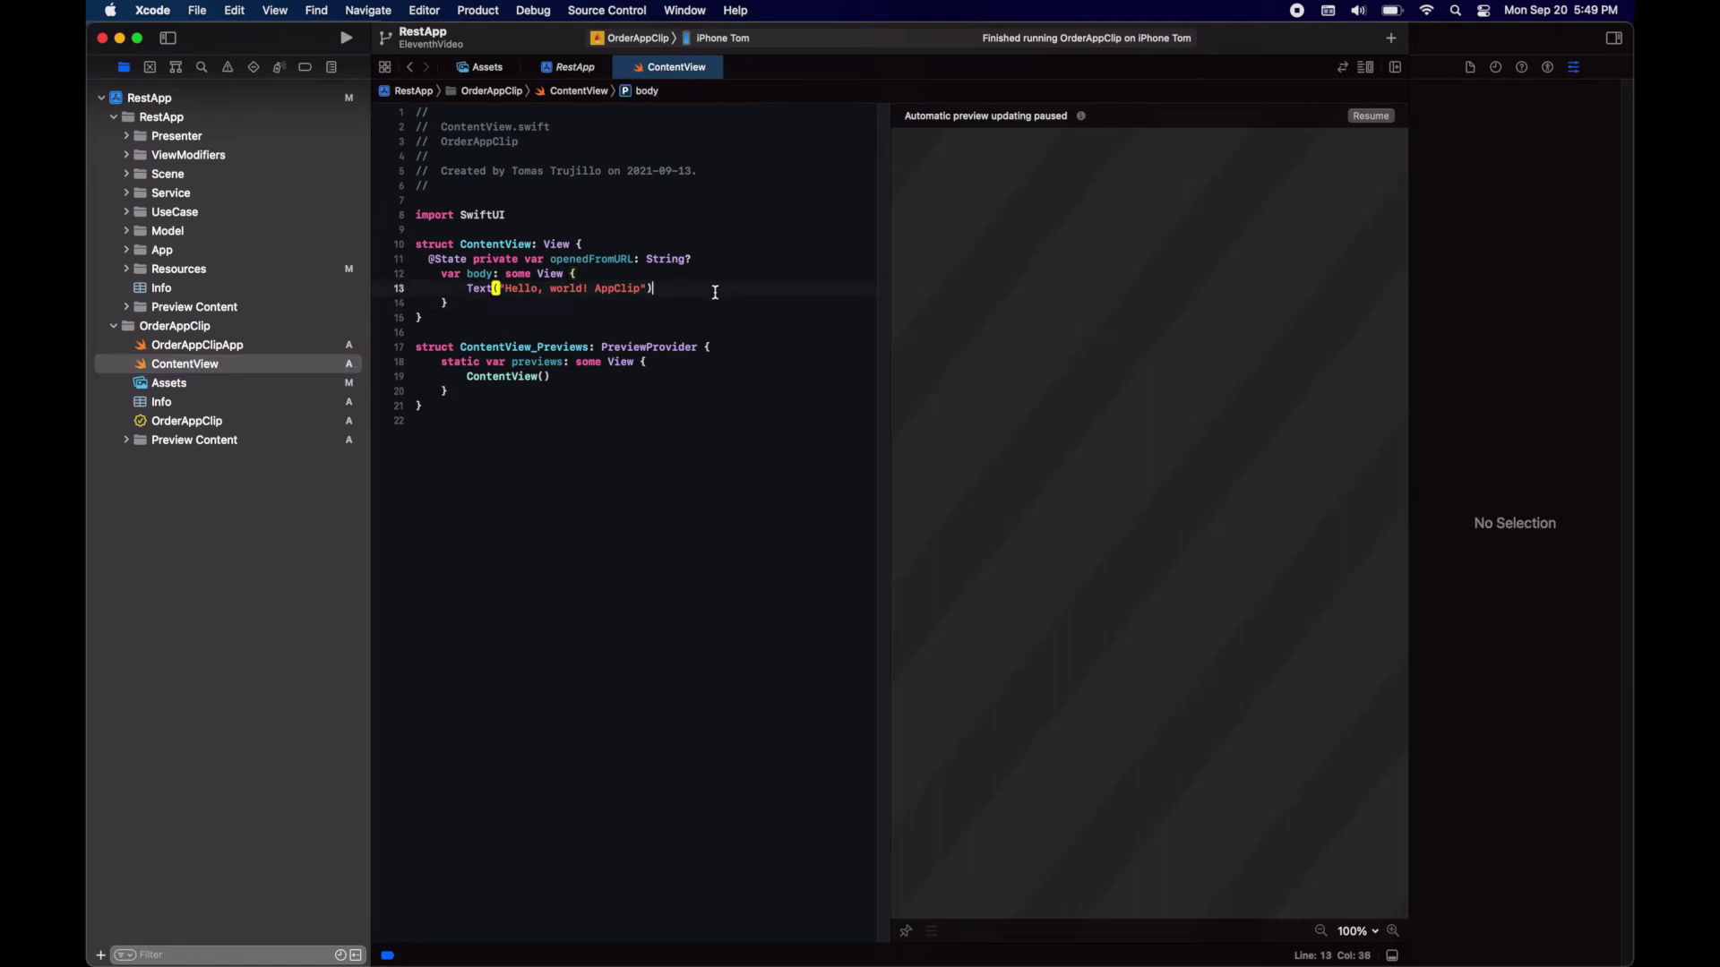
{"action": "key", "text": "Return"}
{"action": "type", "text": "."}
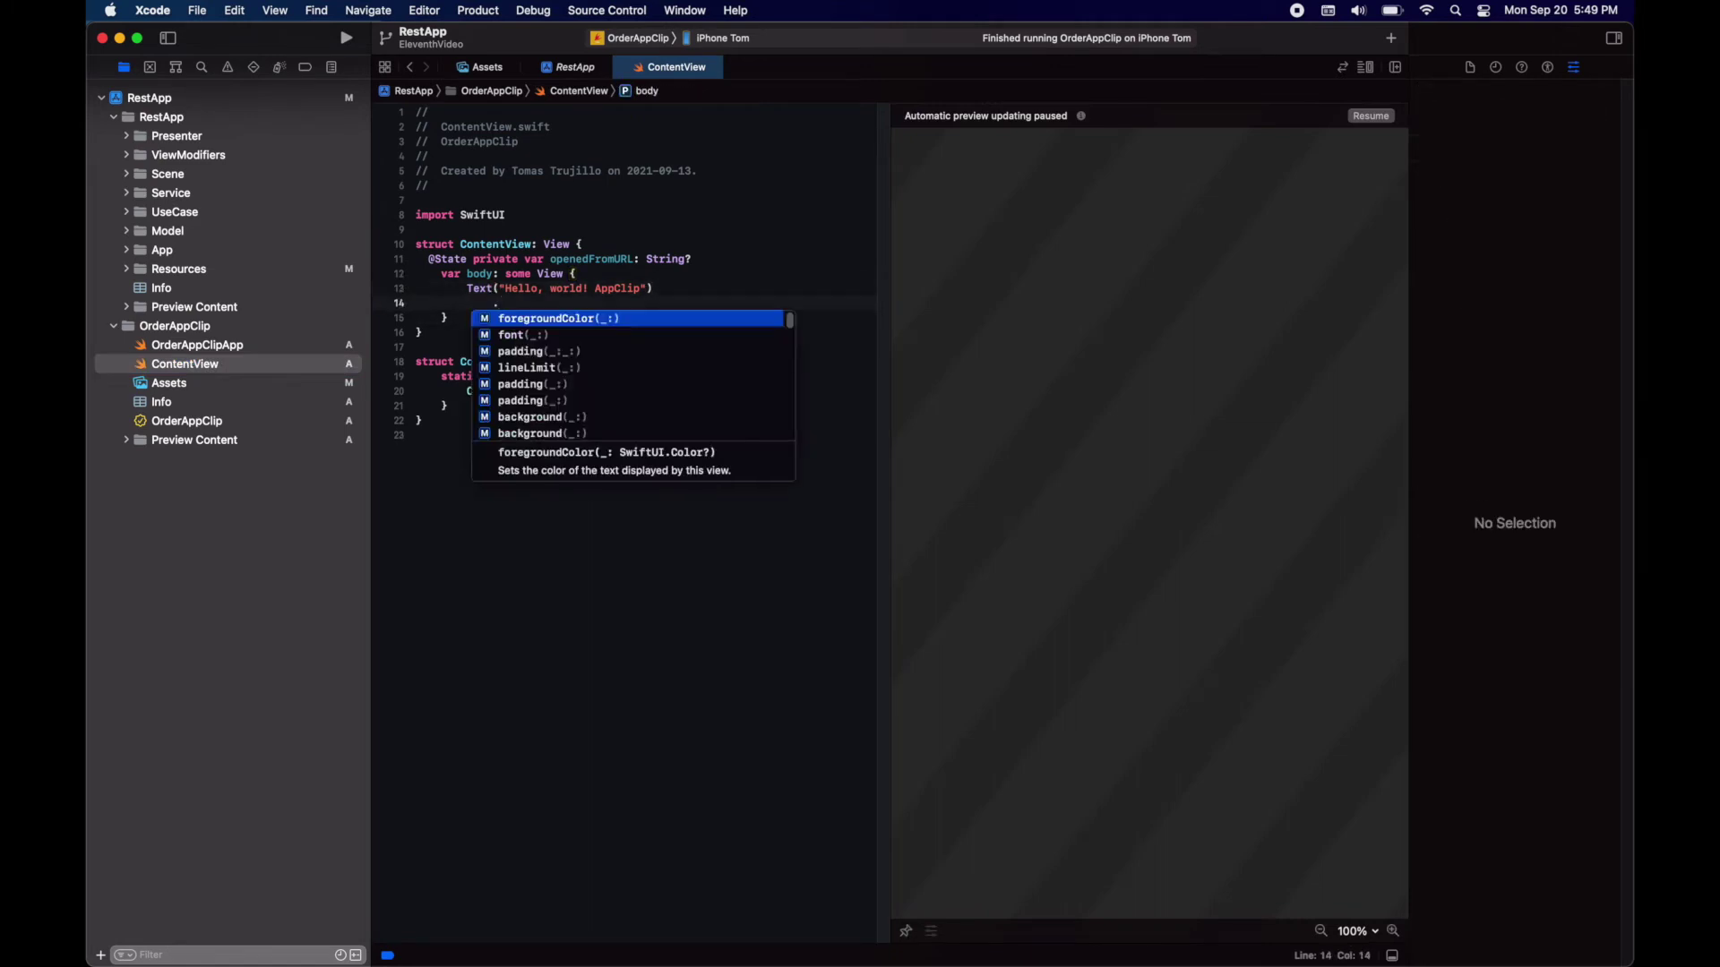
{"action": "type", "text": "acti"}
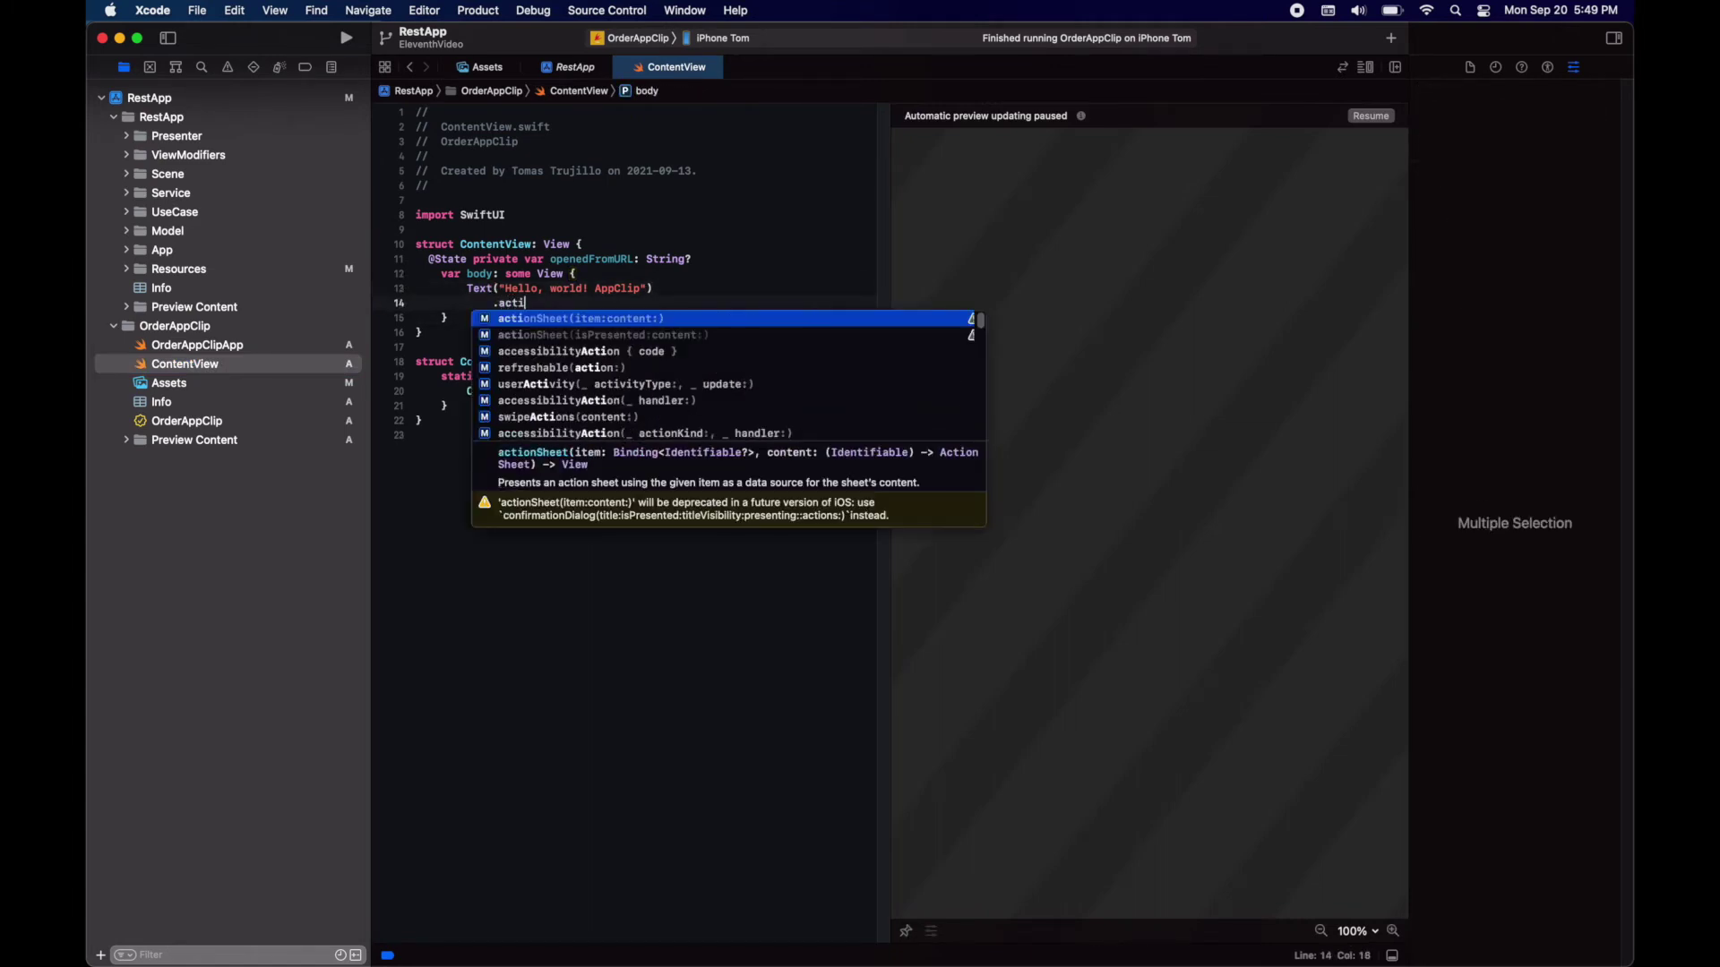
{"action": "key", "text": "Down"}
{"action": "key", "text": "Down"}
{"action": "key", "text": "Down"}
{"action": "key", "text": "Return"}
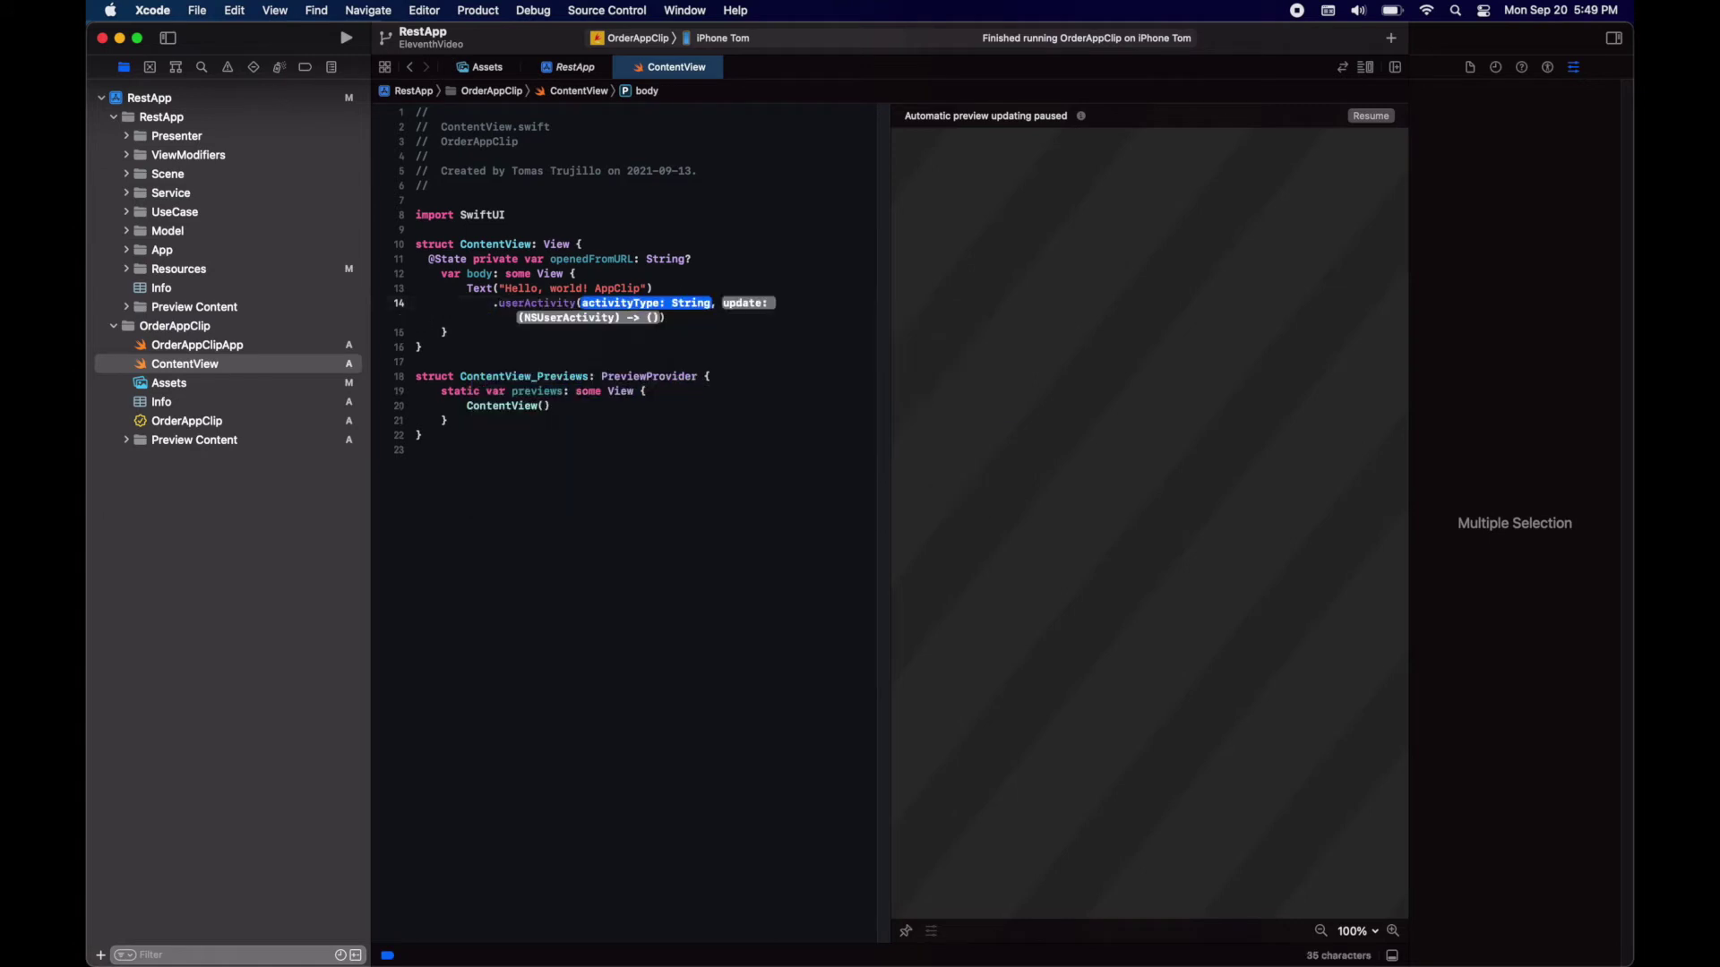
{"action": "type", "text": "nsusera"}
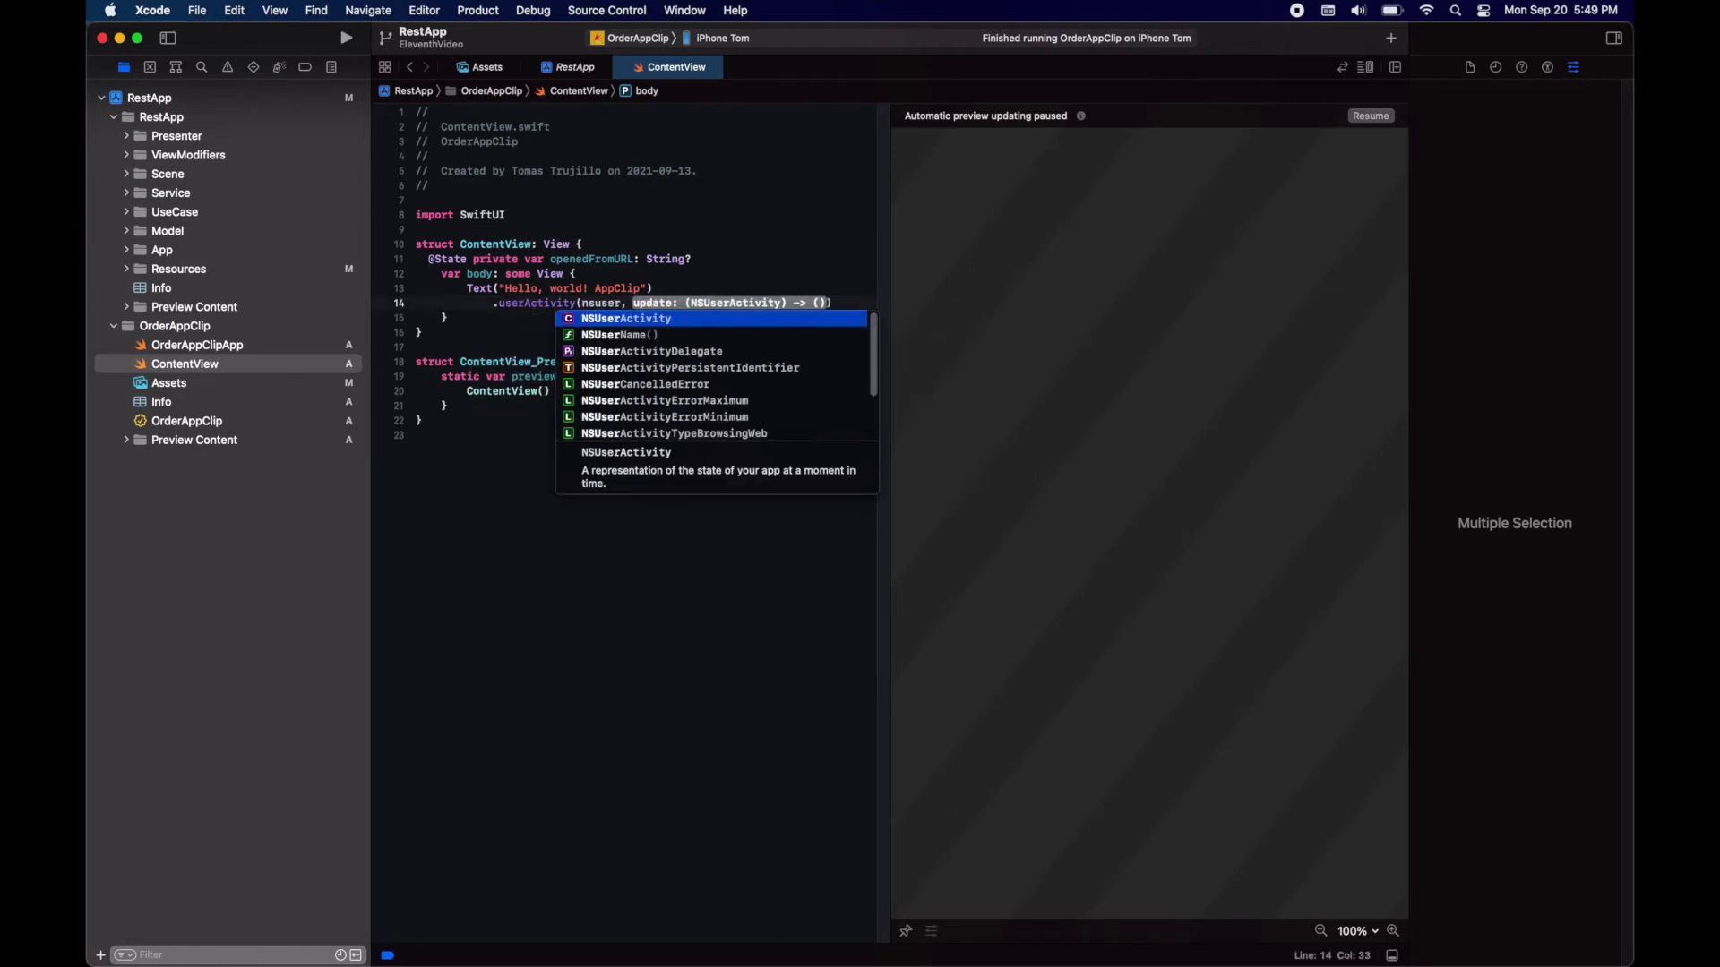
{"action": "type", "text": "c"}
Set the activity type to NSUserActivityTypeBrowsingWeb with an activity closure, hiding the canvas.
{"action": "key", "text": "Down"}
{"action": "key", "text": "Down"}
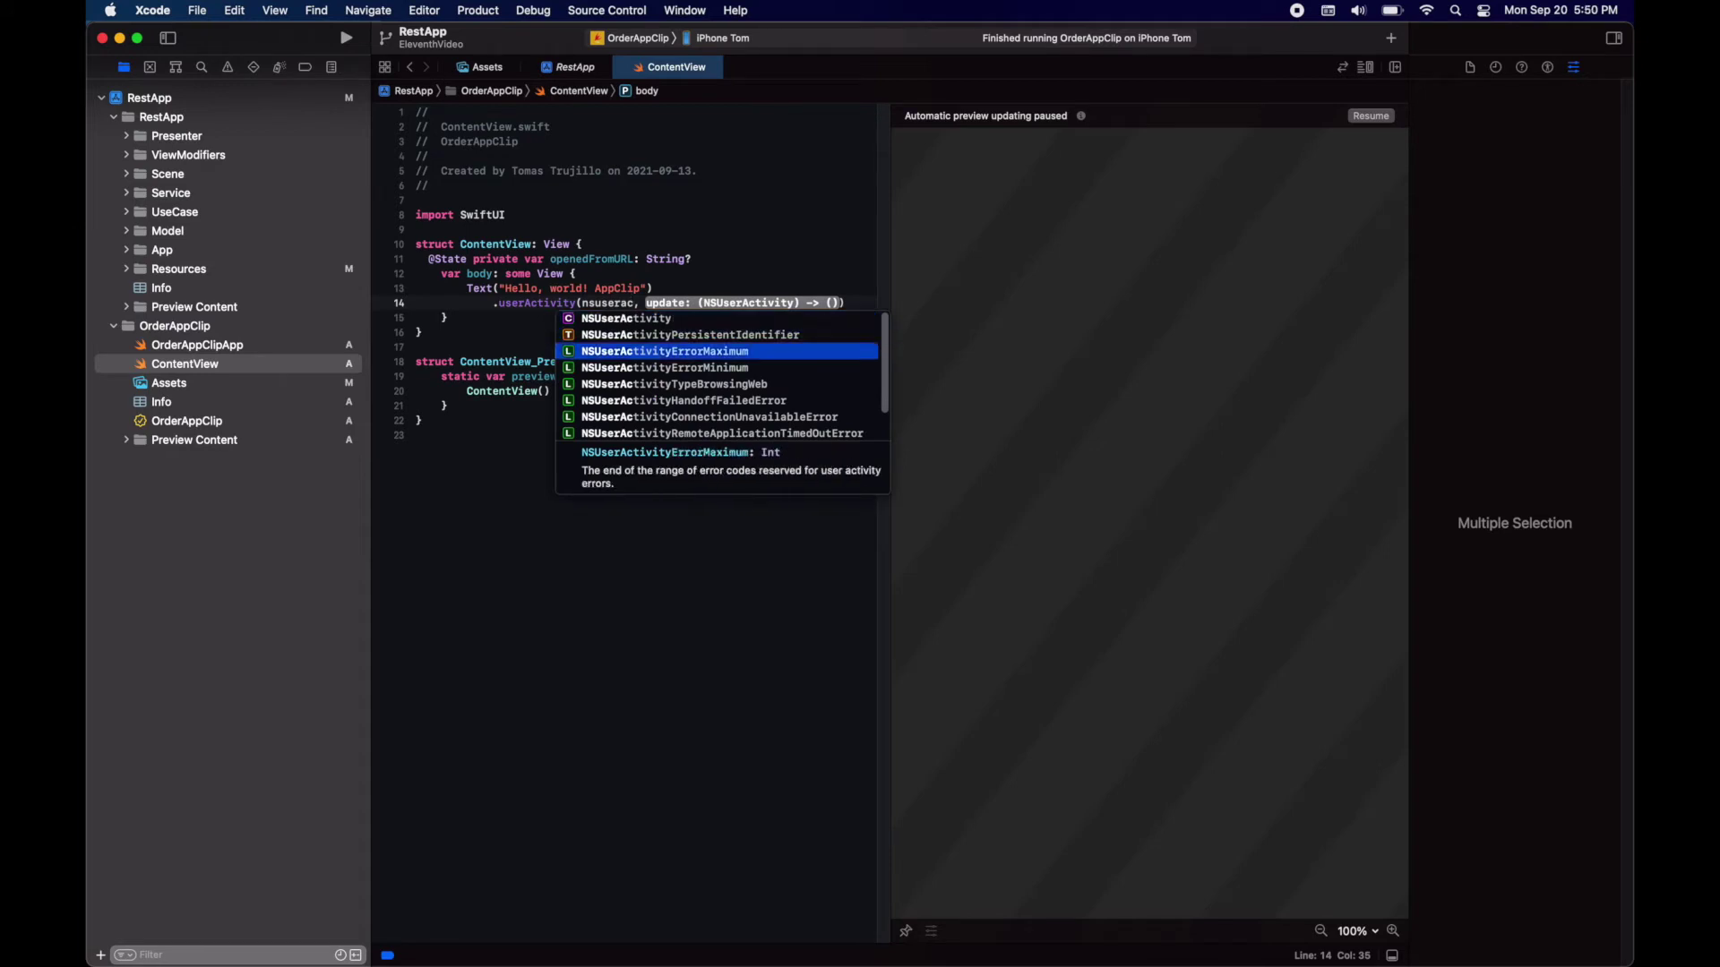
{"action": "key", "text": "Down"}
{"action": "key", "text": "Down"}
{"action": "key", "text": "Return"}
{"action": "key", "text": "super+alt+Return"}
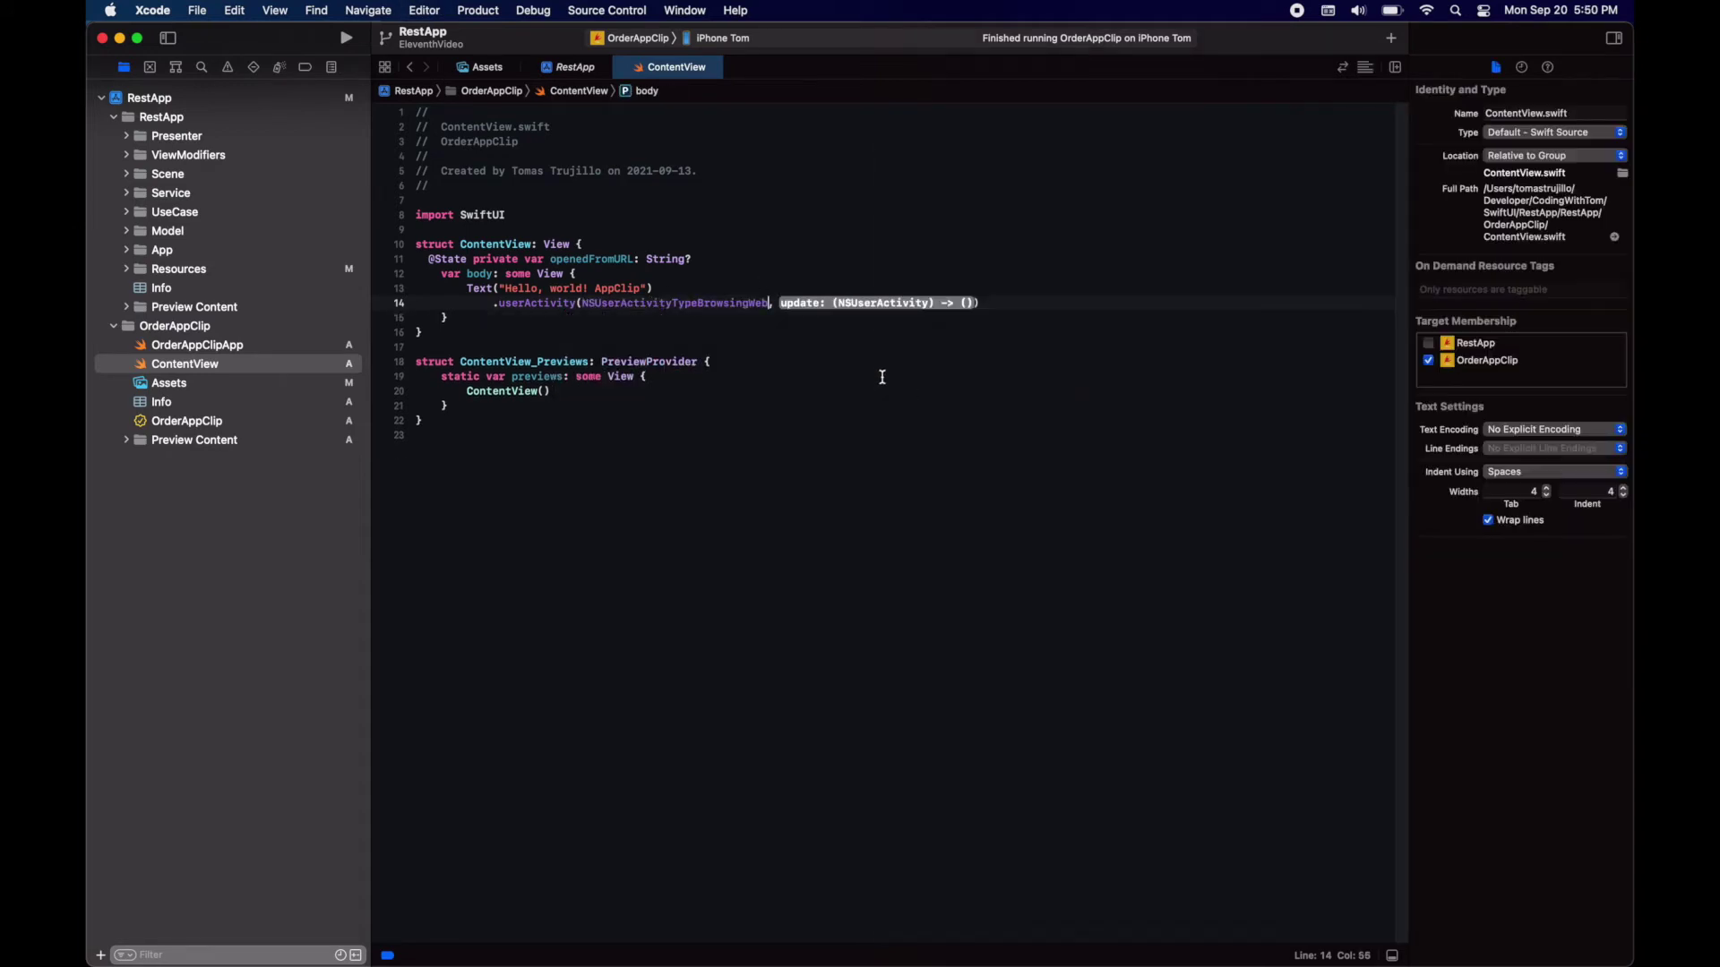
{"action": "key", "text": "Tab"}
{"action": "key", "text": "Return"}
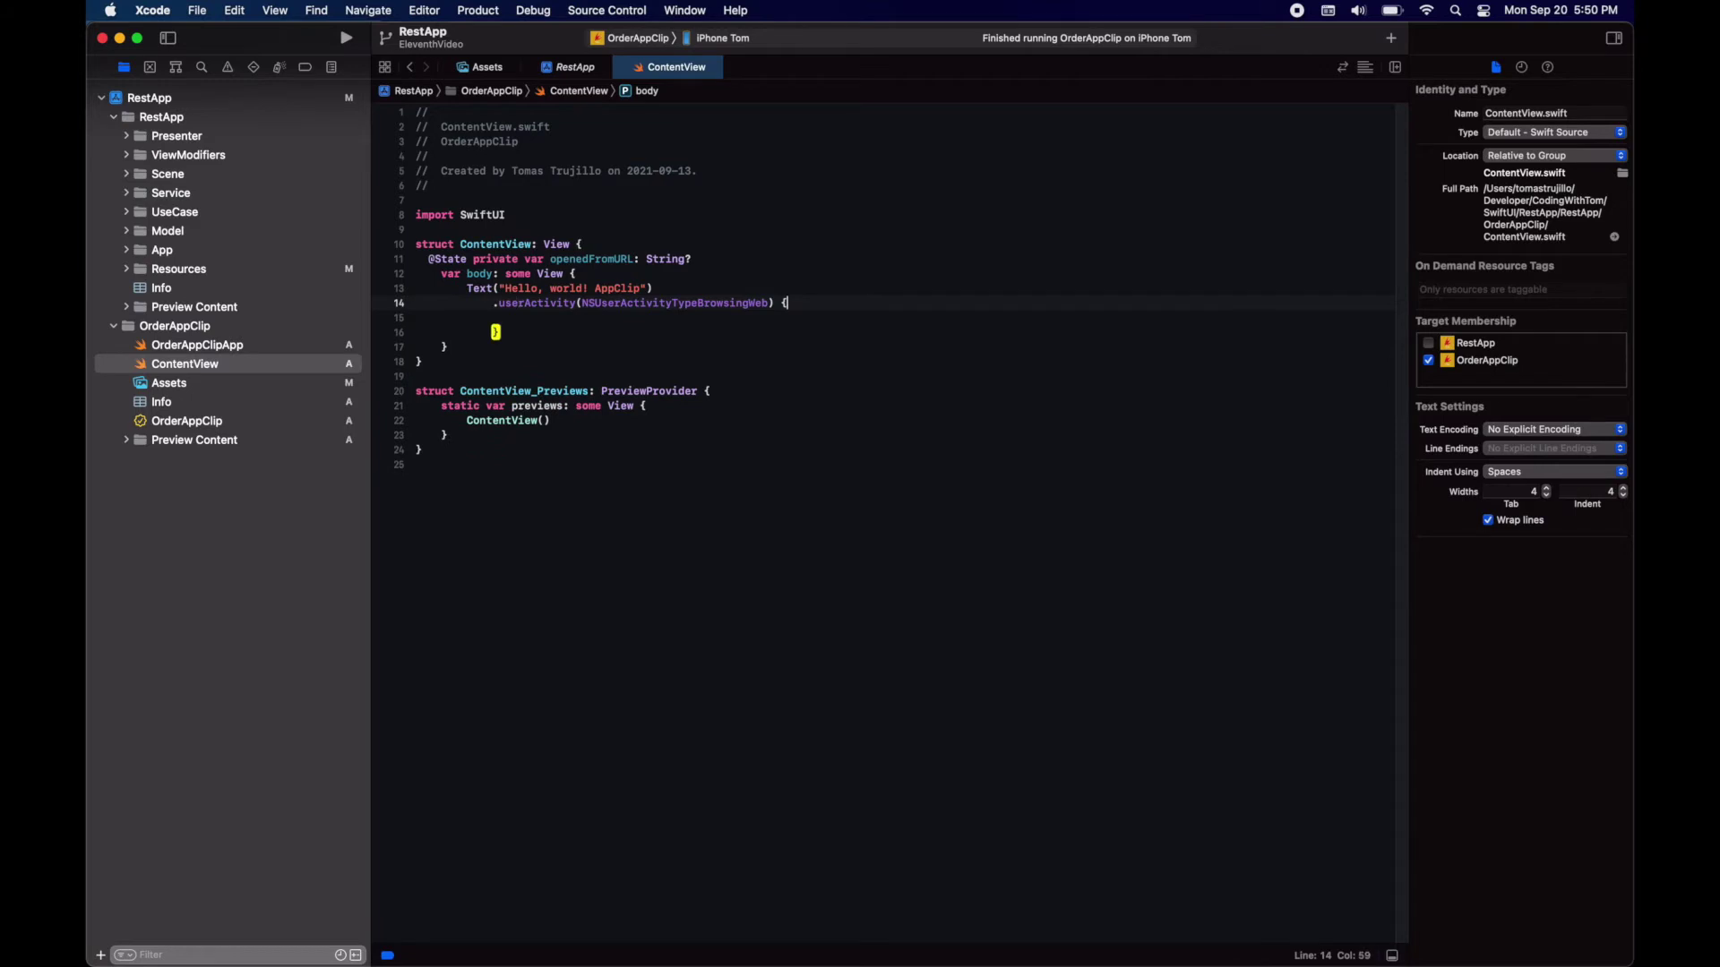
{"action": "type", "text": "activity"}
{"action": "key", "text": "Escape"}
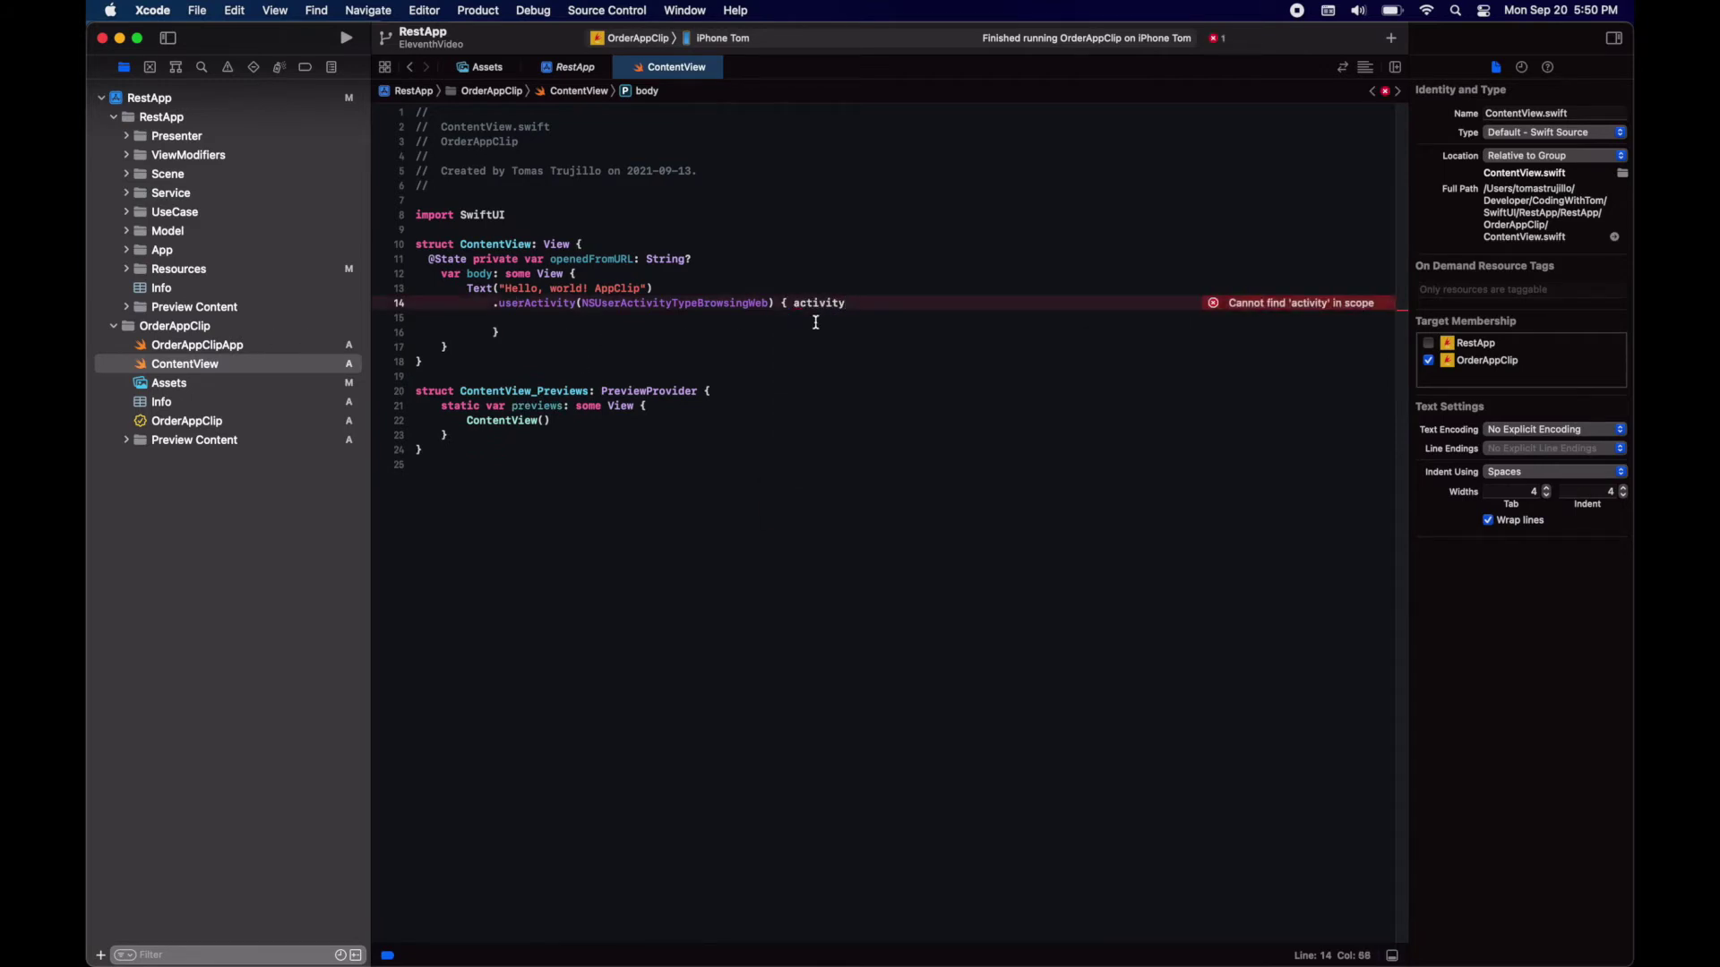
{"action": "type", "text": "in"}
{"action": "key", "text": "Escape"}
{"action": "key", "text": "Return"}
Create a new Swift file named ContentViewModel.
{"action": "key", "text": "super+n"}
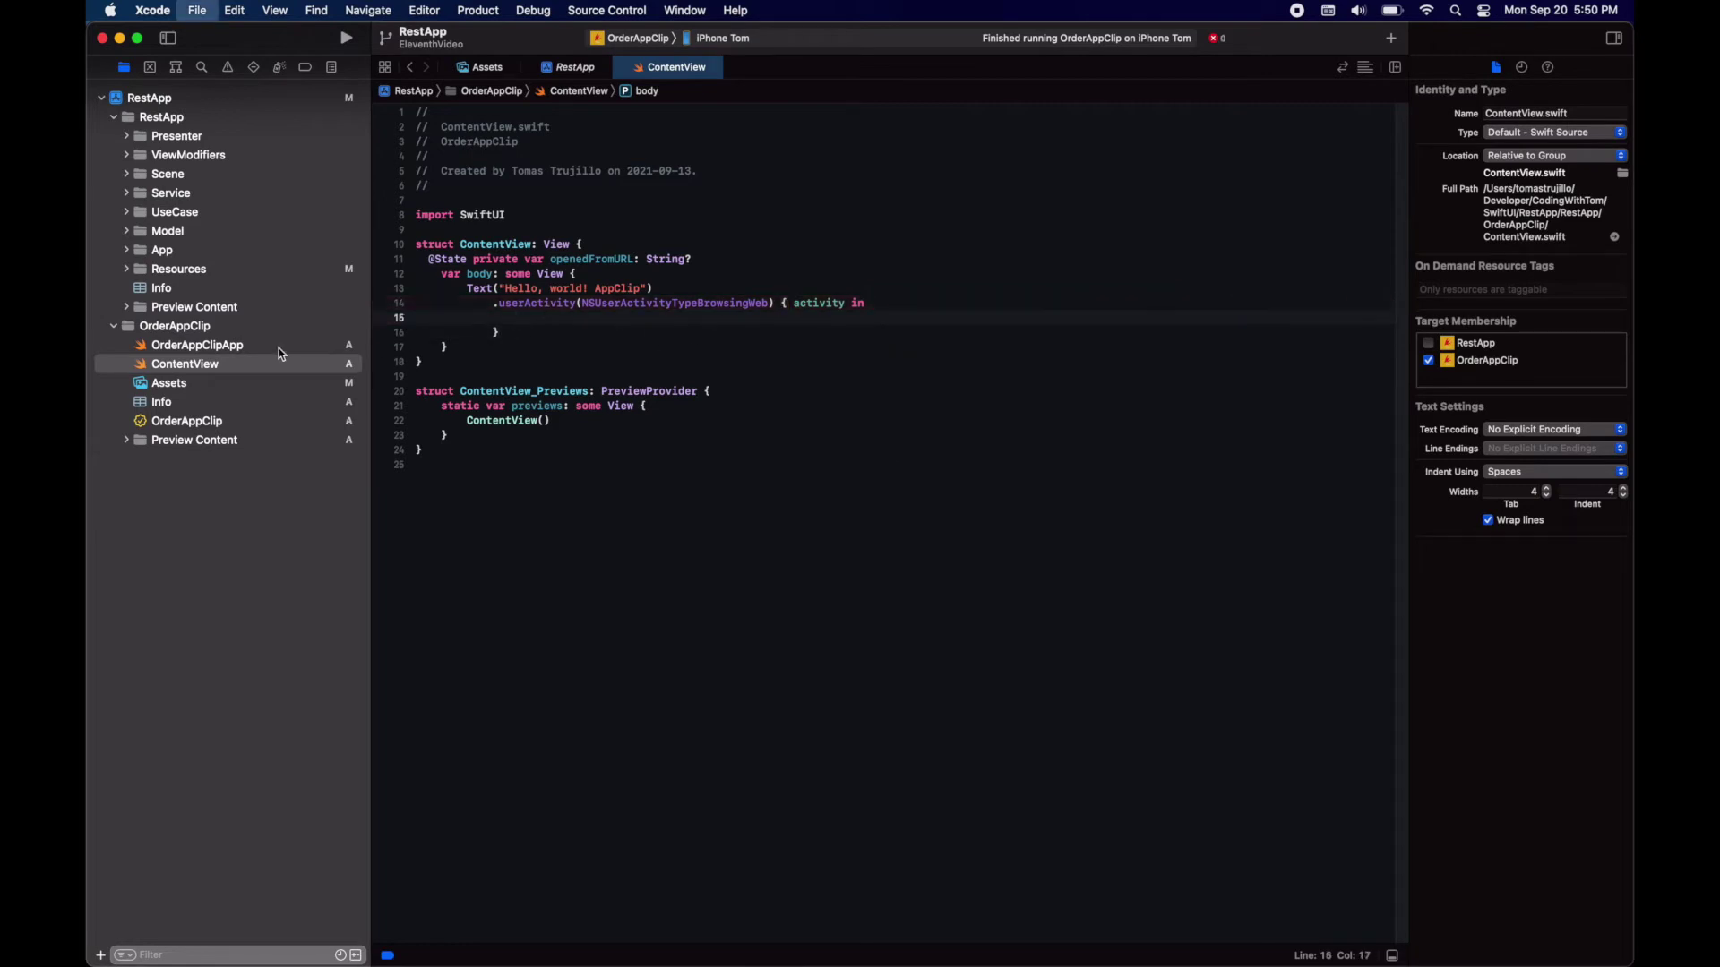
{"action": "key", "text": "Return"}
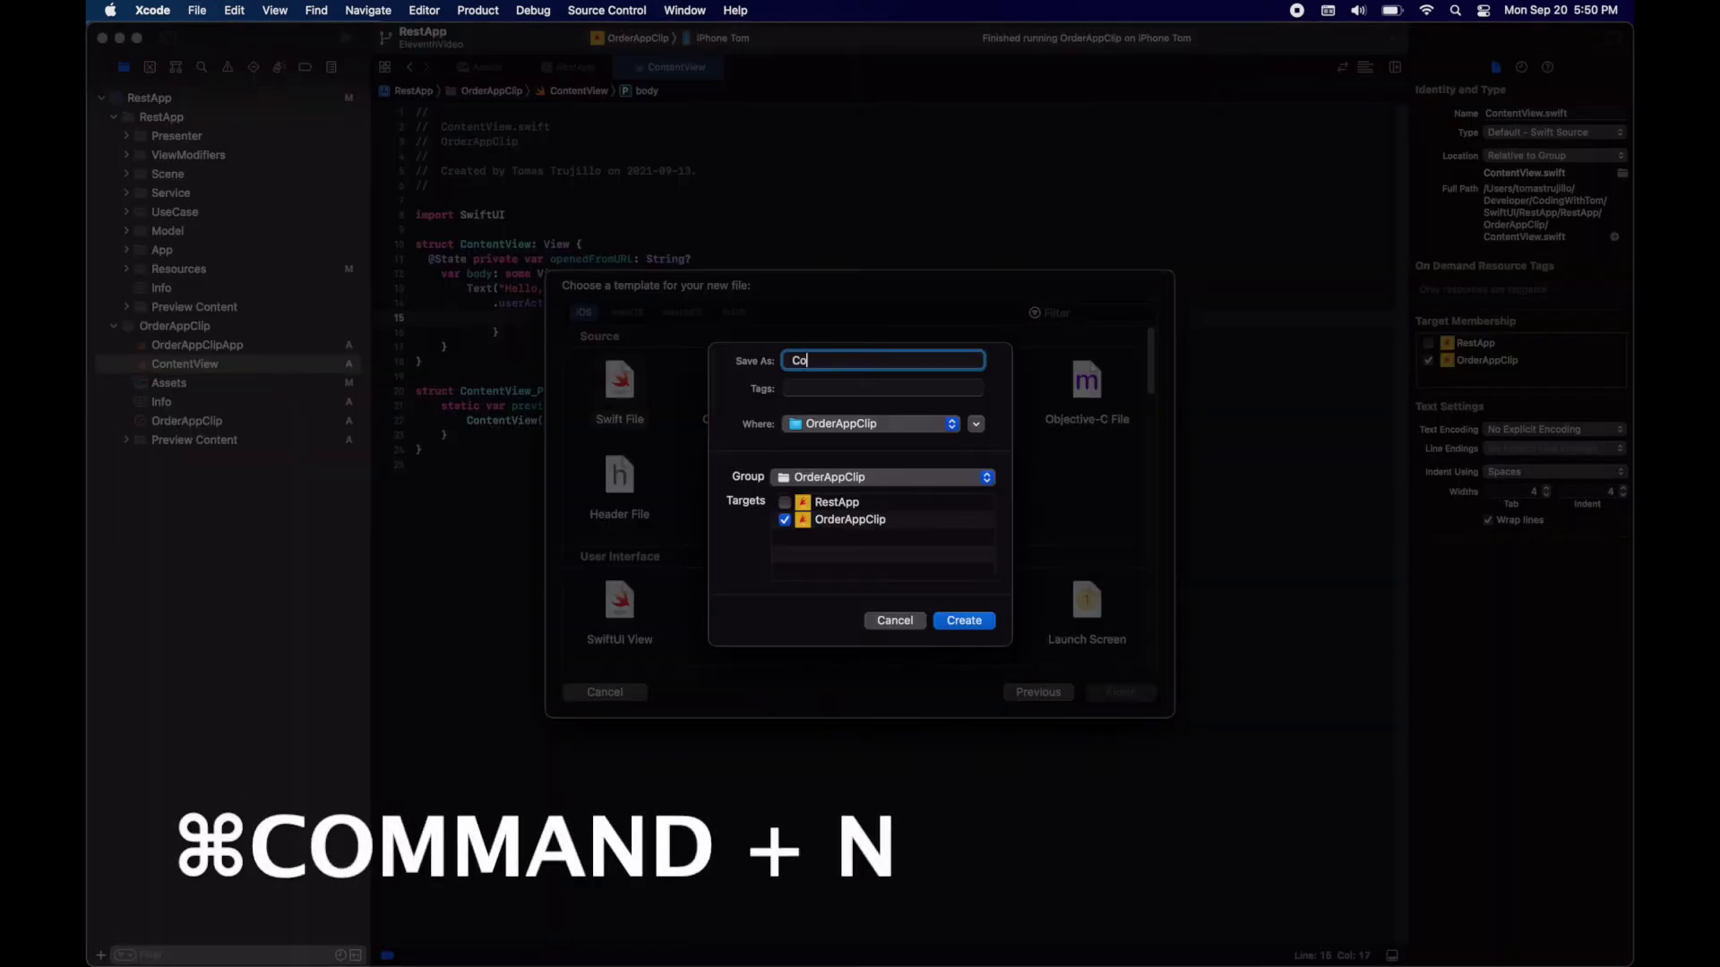
{"action": "type", "text": "ContentViewModel"}
{"action": "key", "text": "Return"}
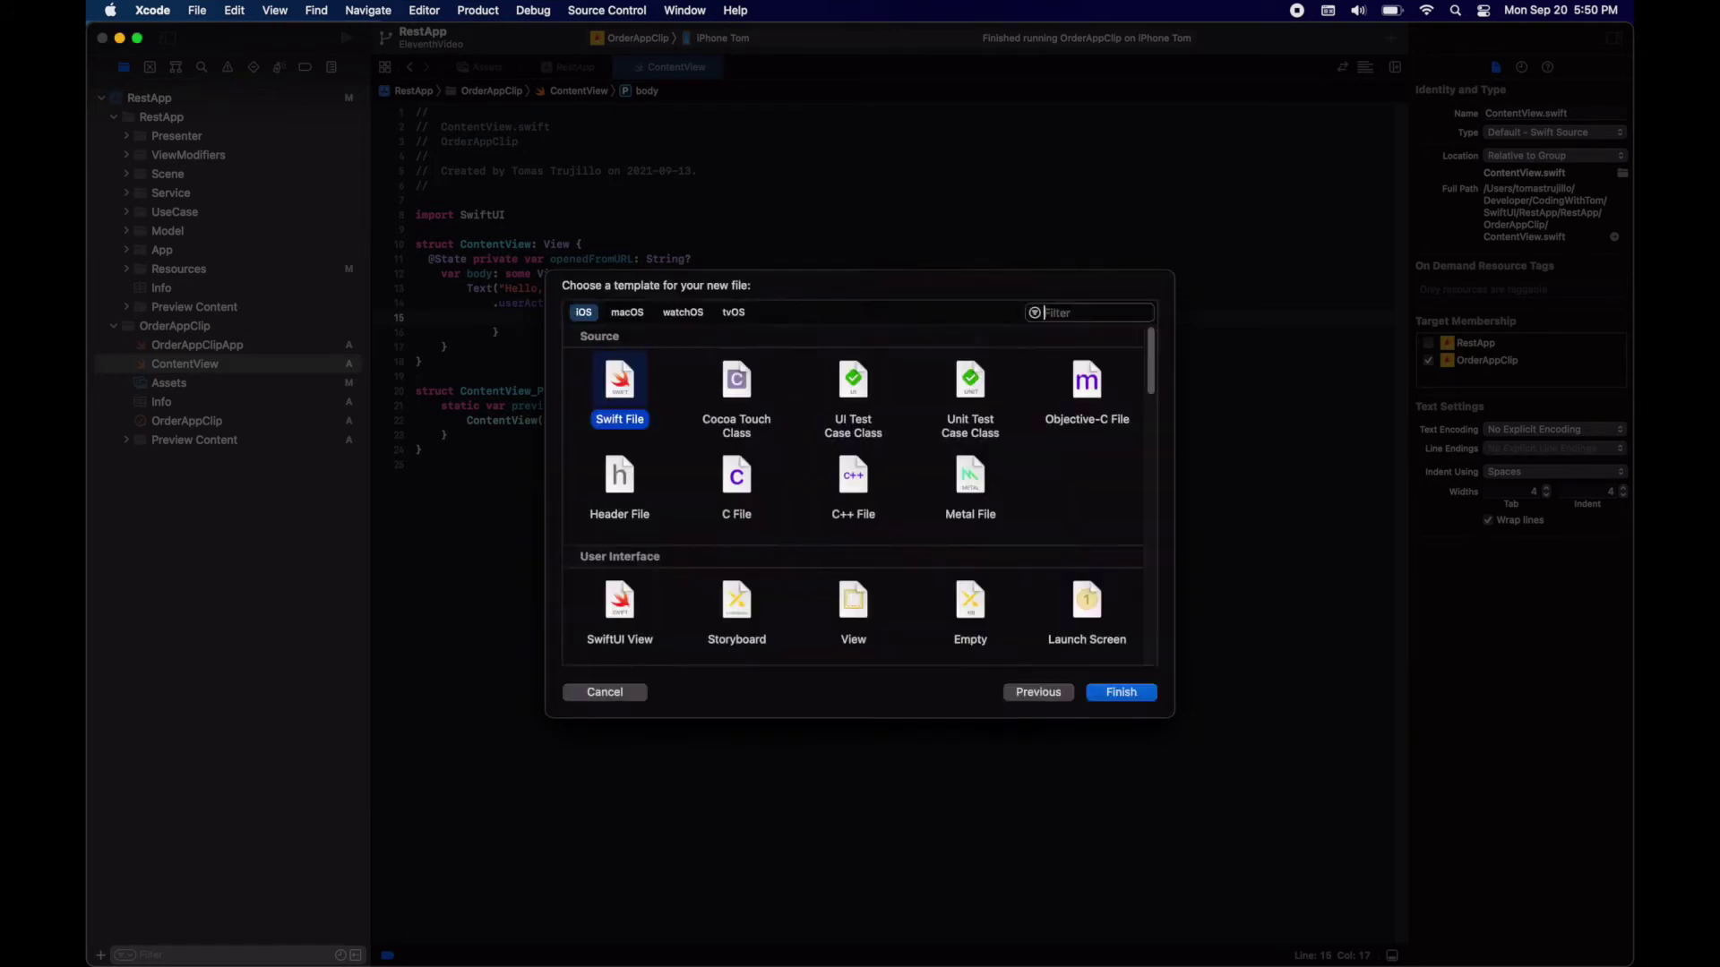
{"action": "key", "text": "Return"}
{"action": "type", "text": "final clas"}
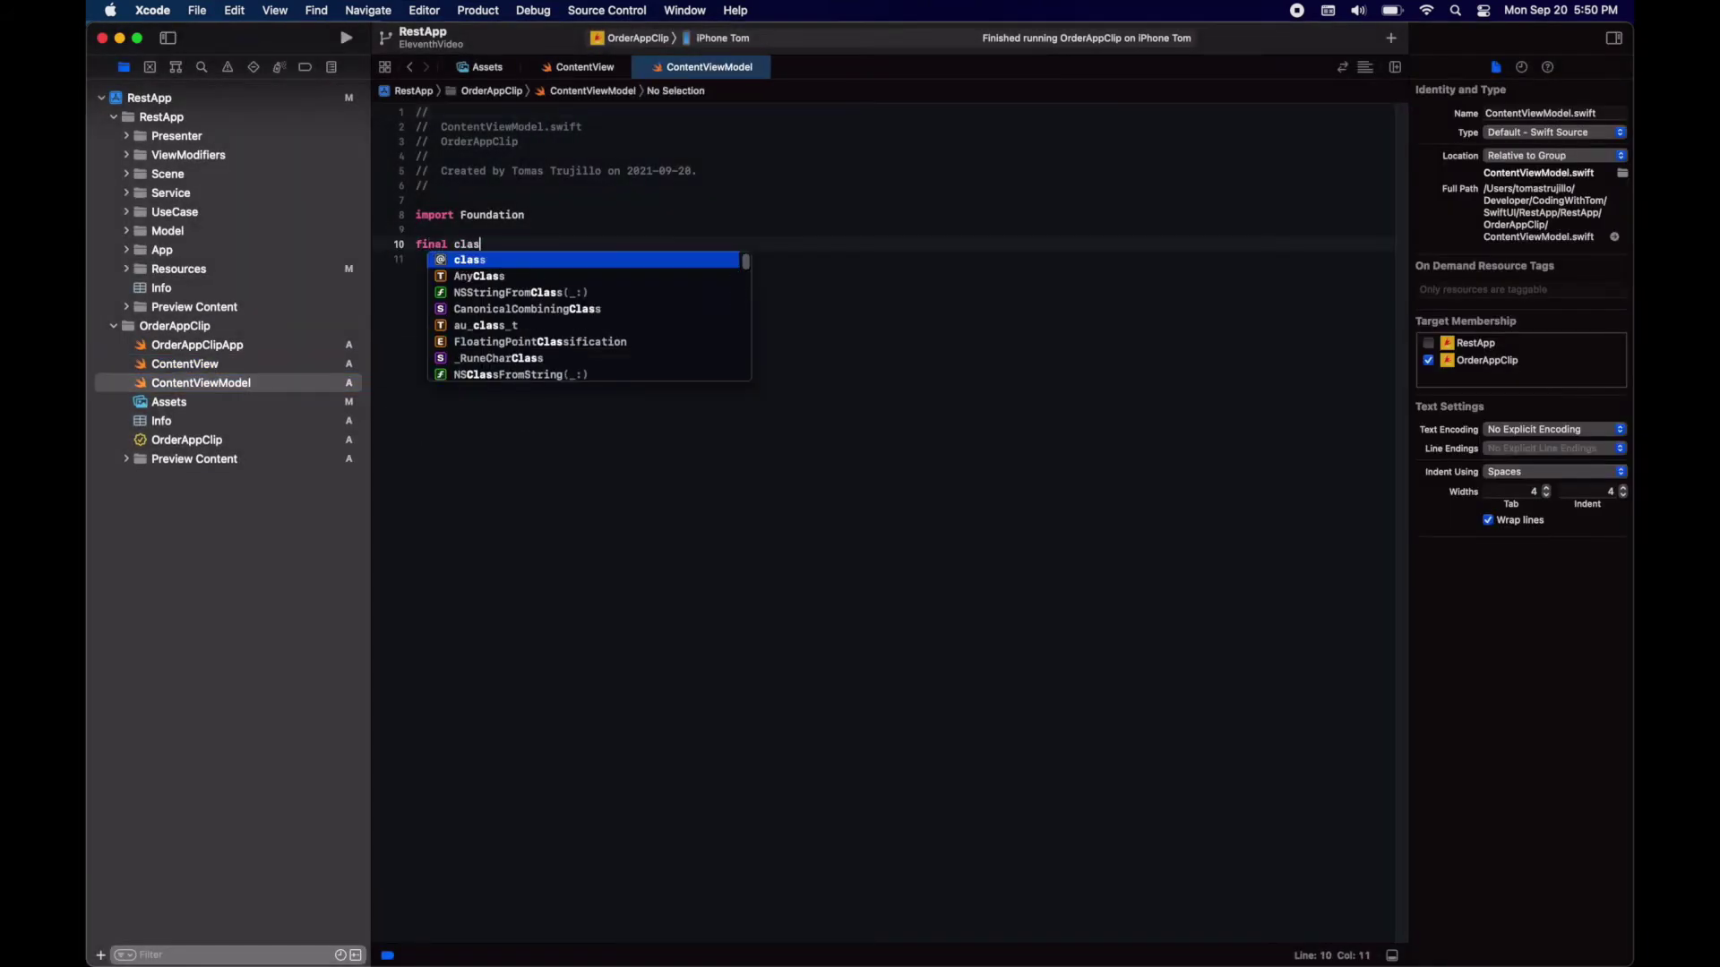
{"action": "type", "text": "s V"}
{"action": "type", "text": "ontentViewM"}
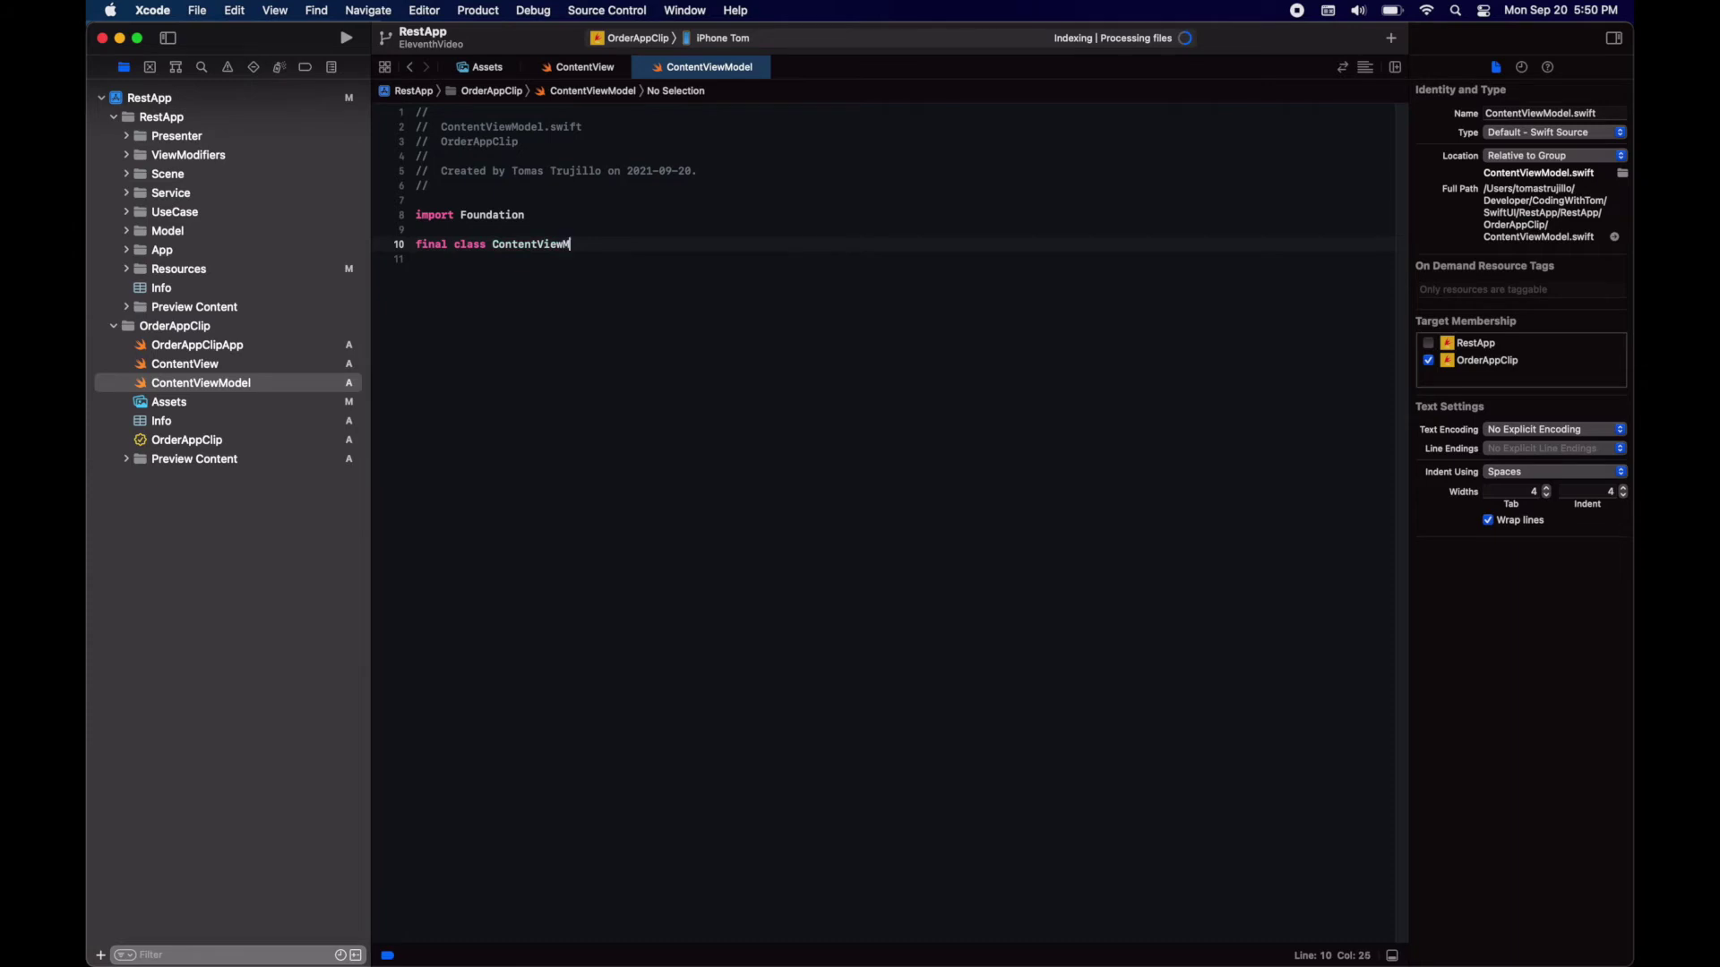
{"action": "type", "text": "odel: Obs"}
Make ContentViewModel an ObservableObject with a sourceName property and a handle(activity: NSUserActivity) method.
{"action": "key", "text": "Return"}
{"action": "type", "text": "{"}
{"action": "key", "text": "Return"}
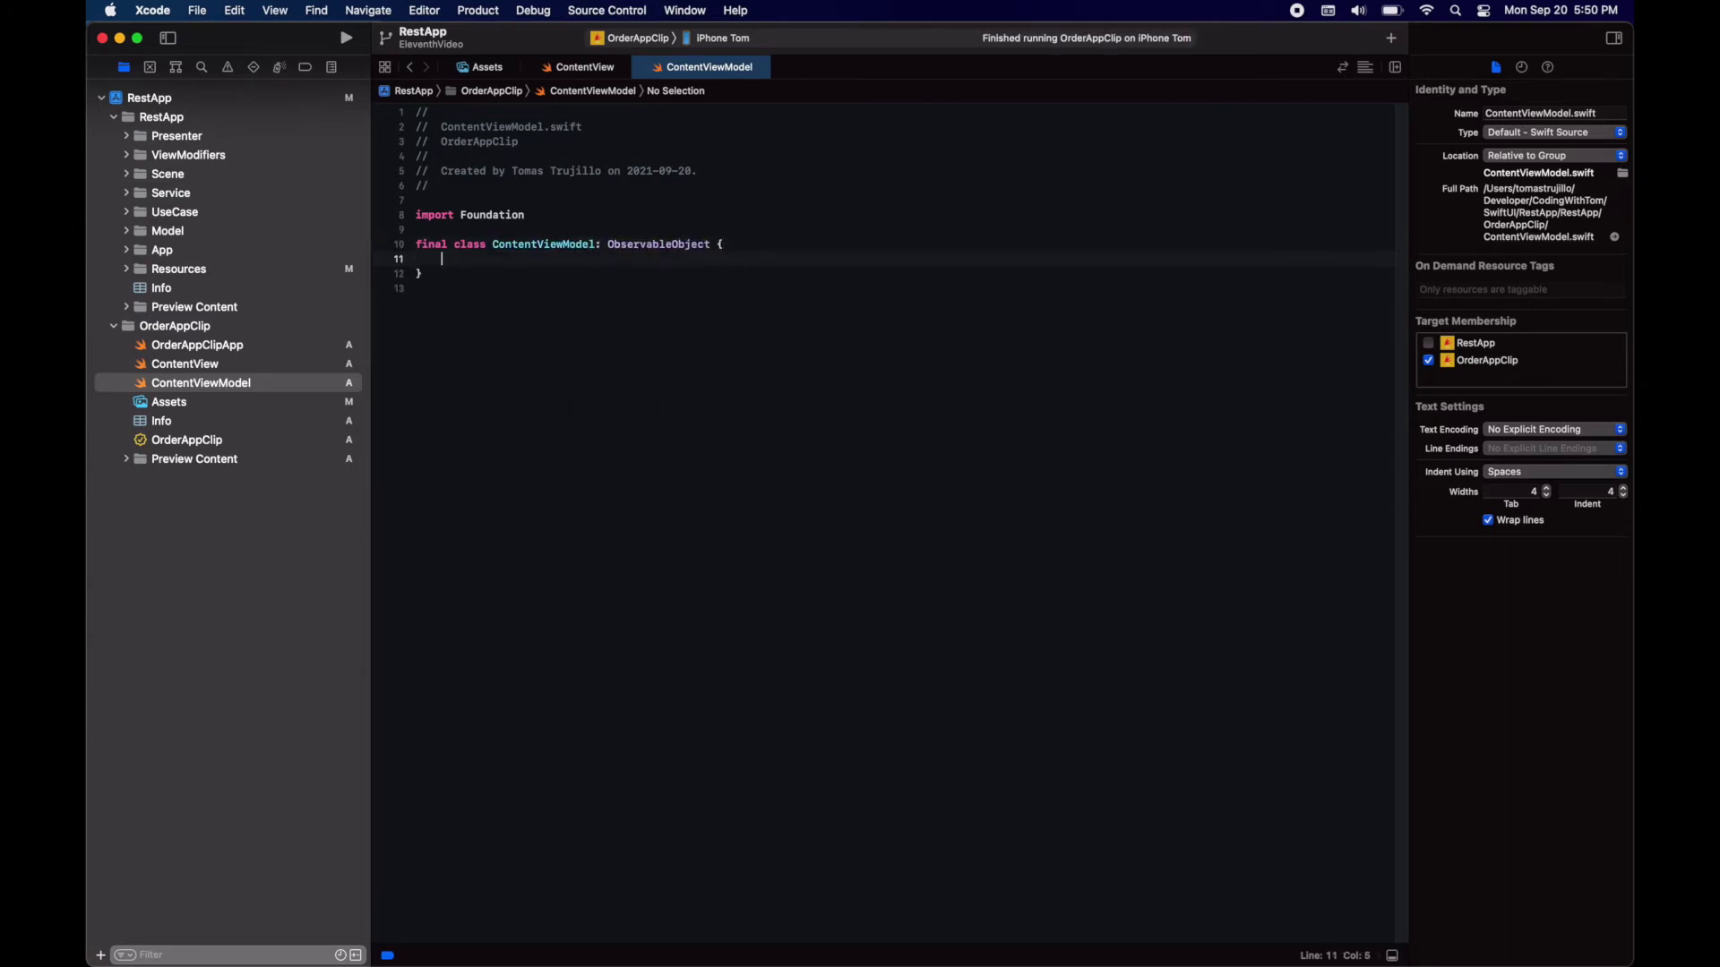
{"action": "type", "text": "ublished var so"}
{"action": "type", "text": "urceName: S"}
{"action": "type", "text": "tring = \""}
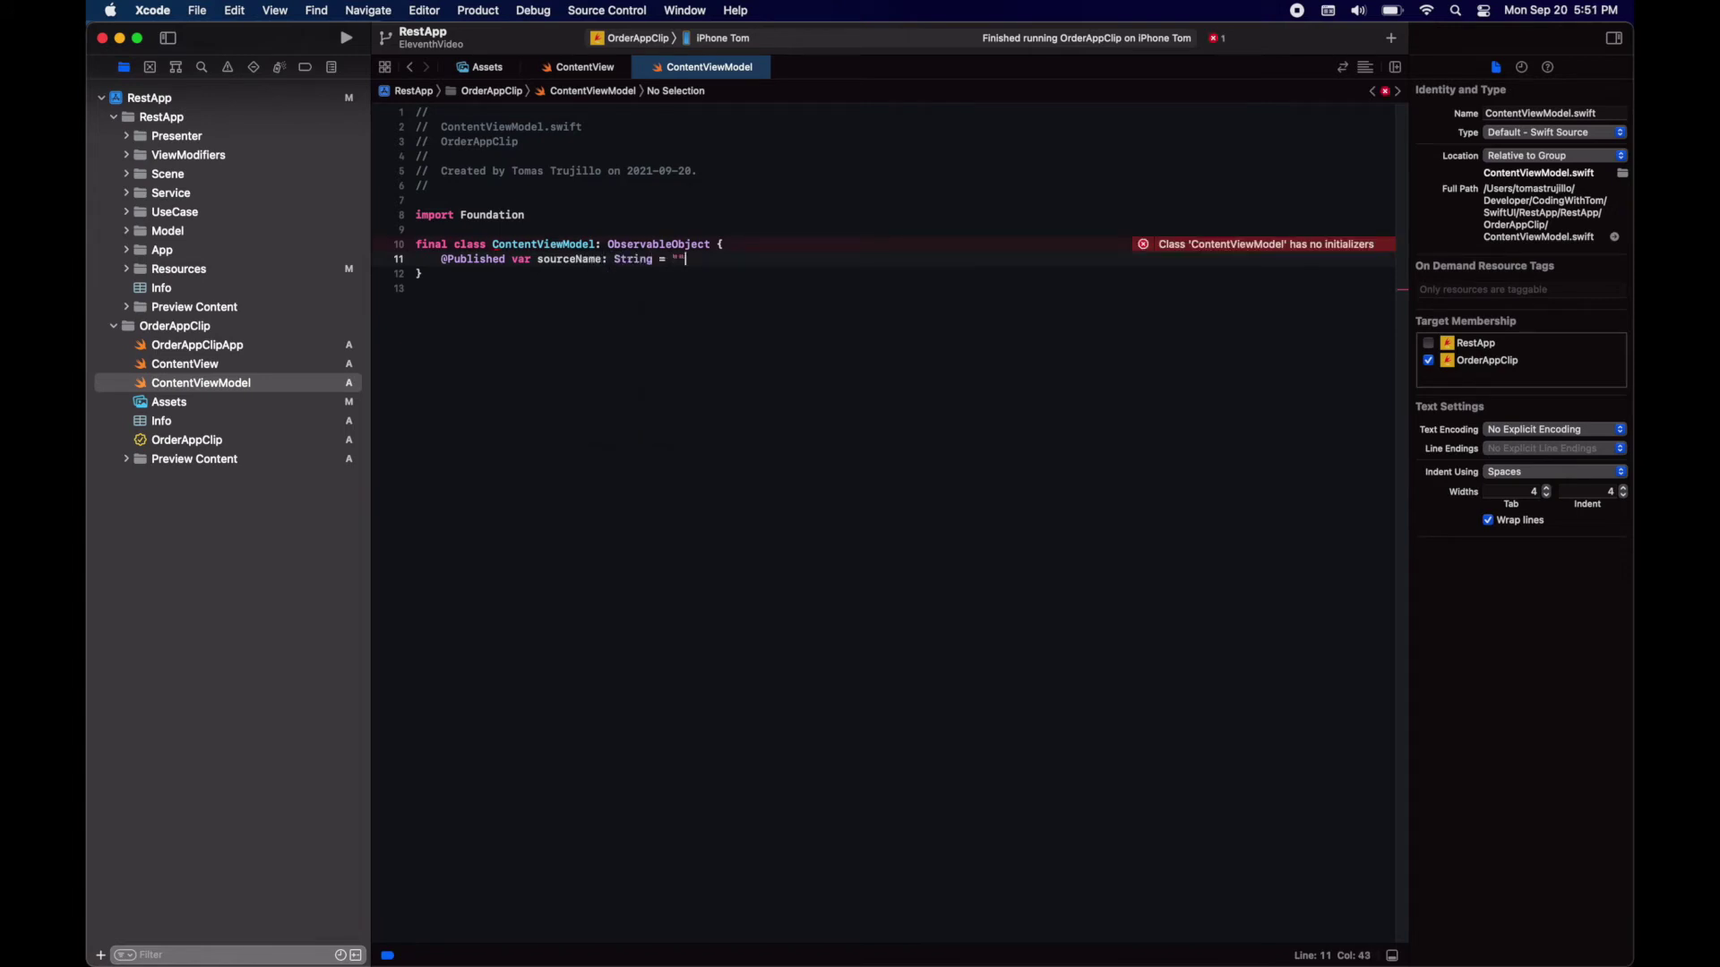
{"action": "key", "text": "Return"}
{"action": "type", "text": "unc handleA"}
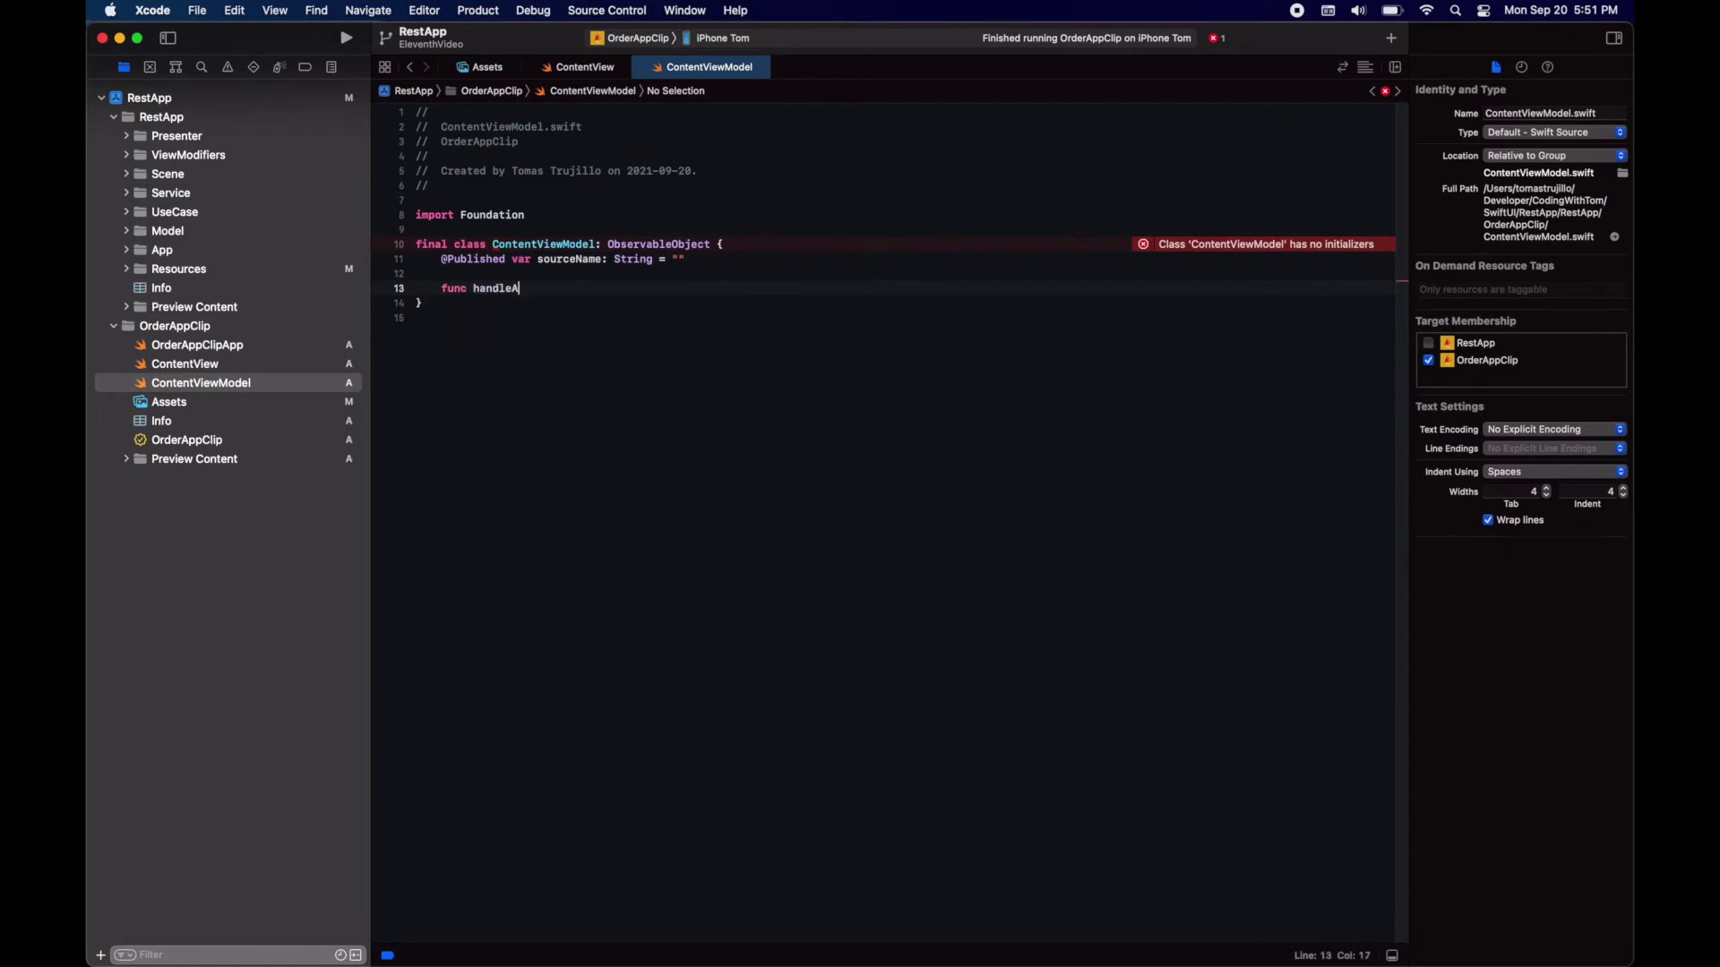
{"action": "type", "text": "ctivir"}
{"action": "key", "text": "alt+shift+Left"}
{"action": "type", "text": "handle("}
{"action": "type", "text": "act"}
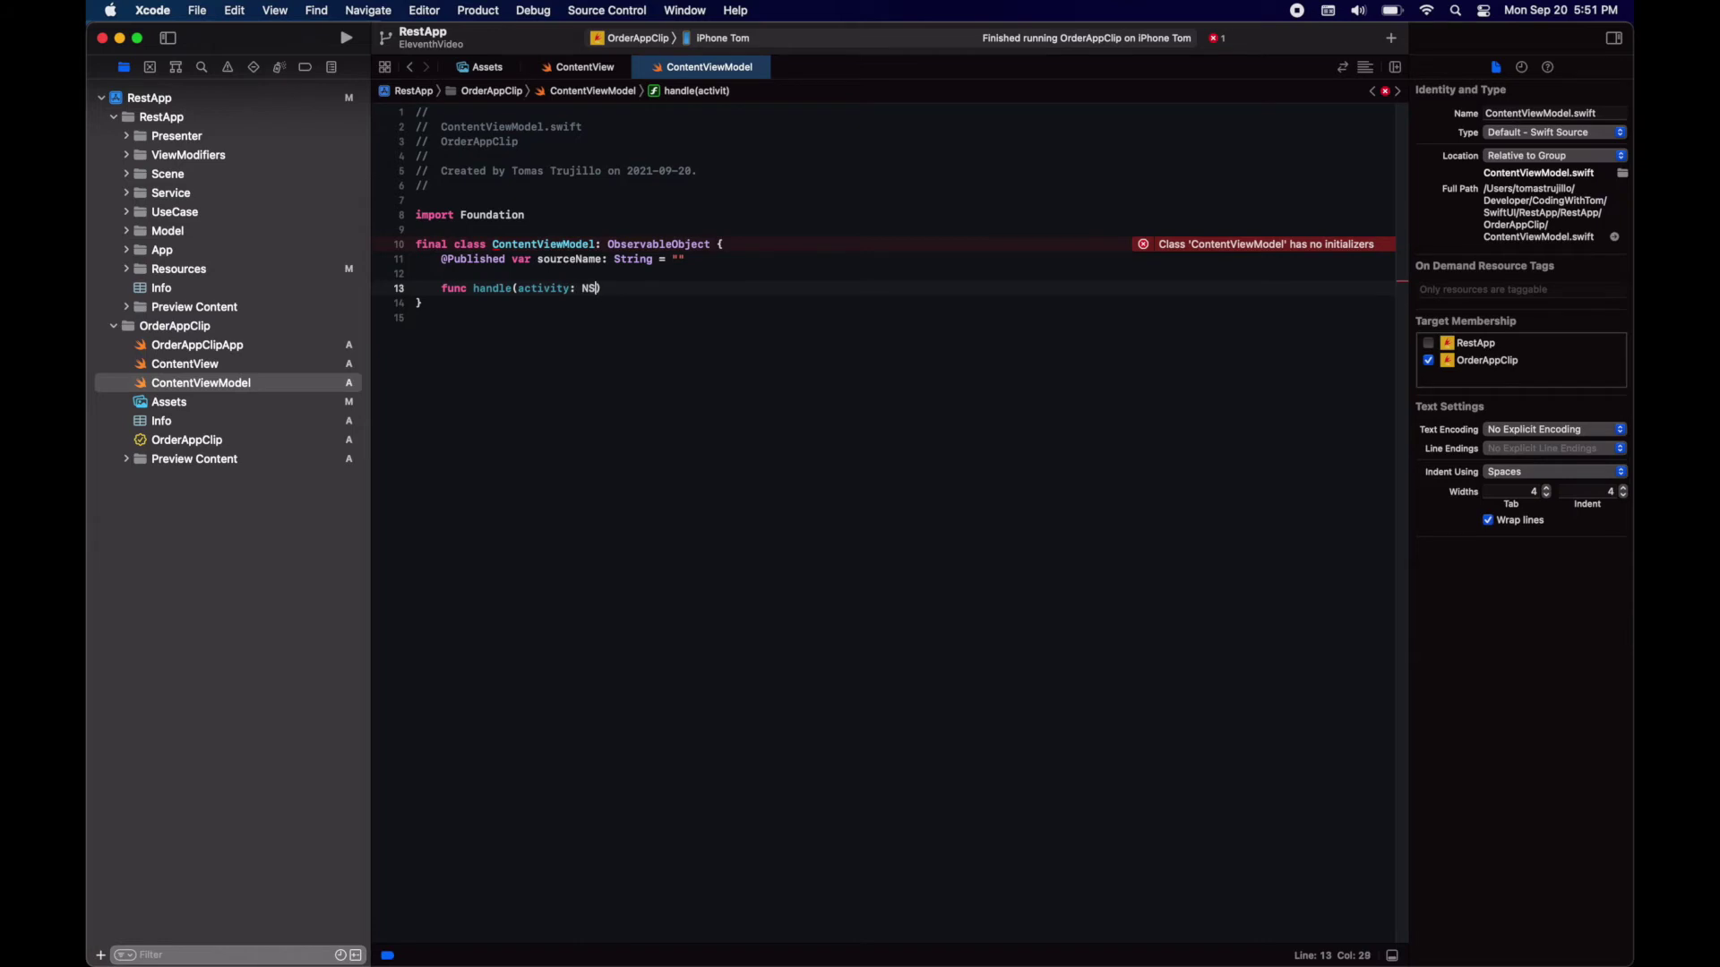
{"action": "type", "text": "User"}
{"action": "key", "text": "Return"}
{"action": "type", "text": ") {"}
{"action": "key", "text": "Return"}
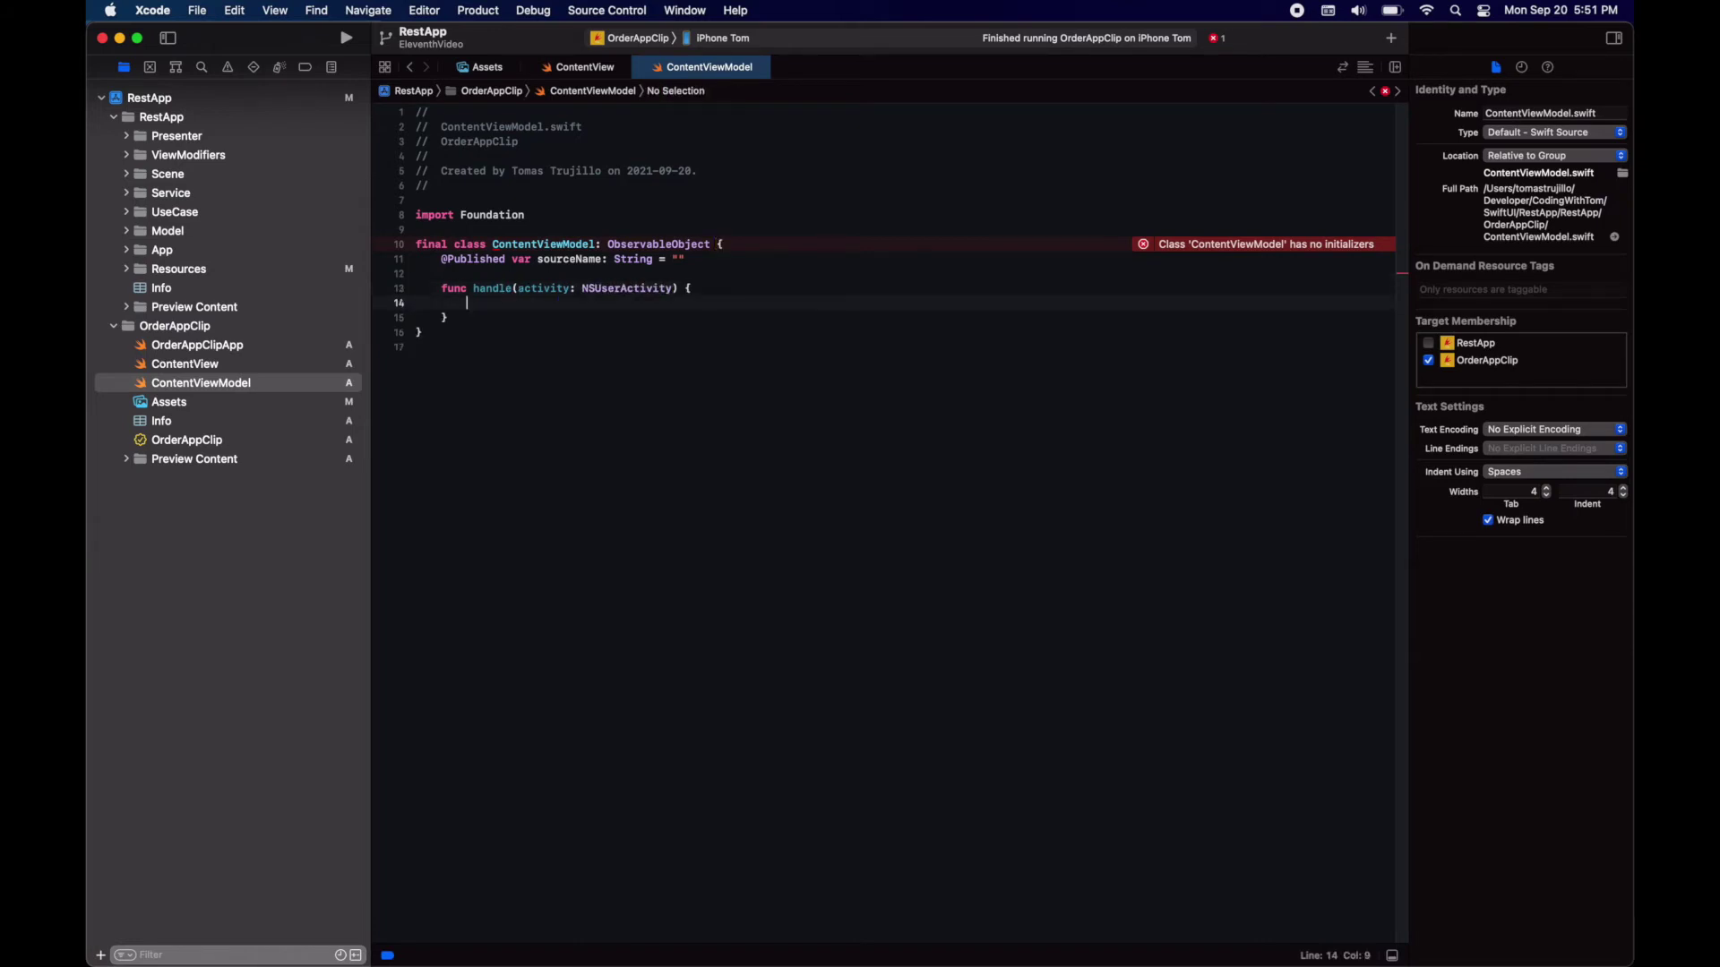
{"action": "type", "text": "if "}
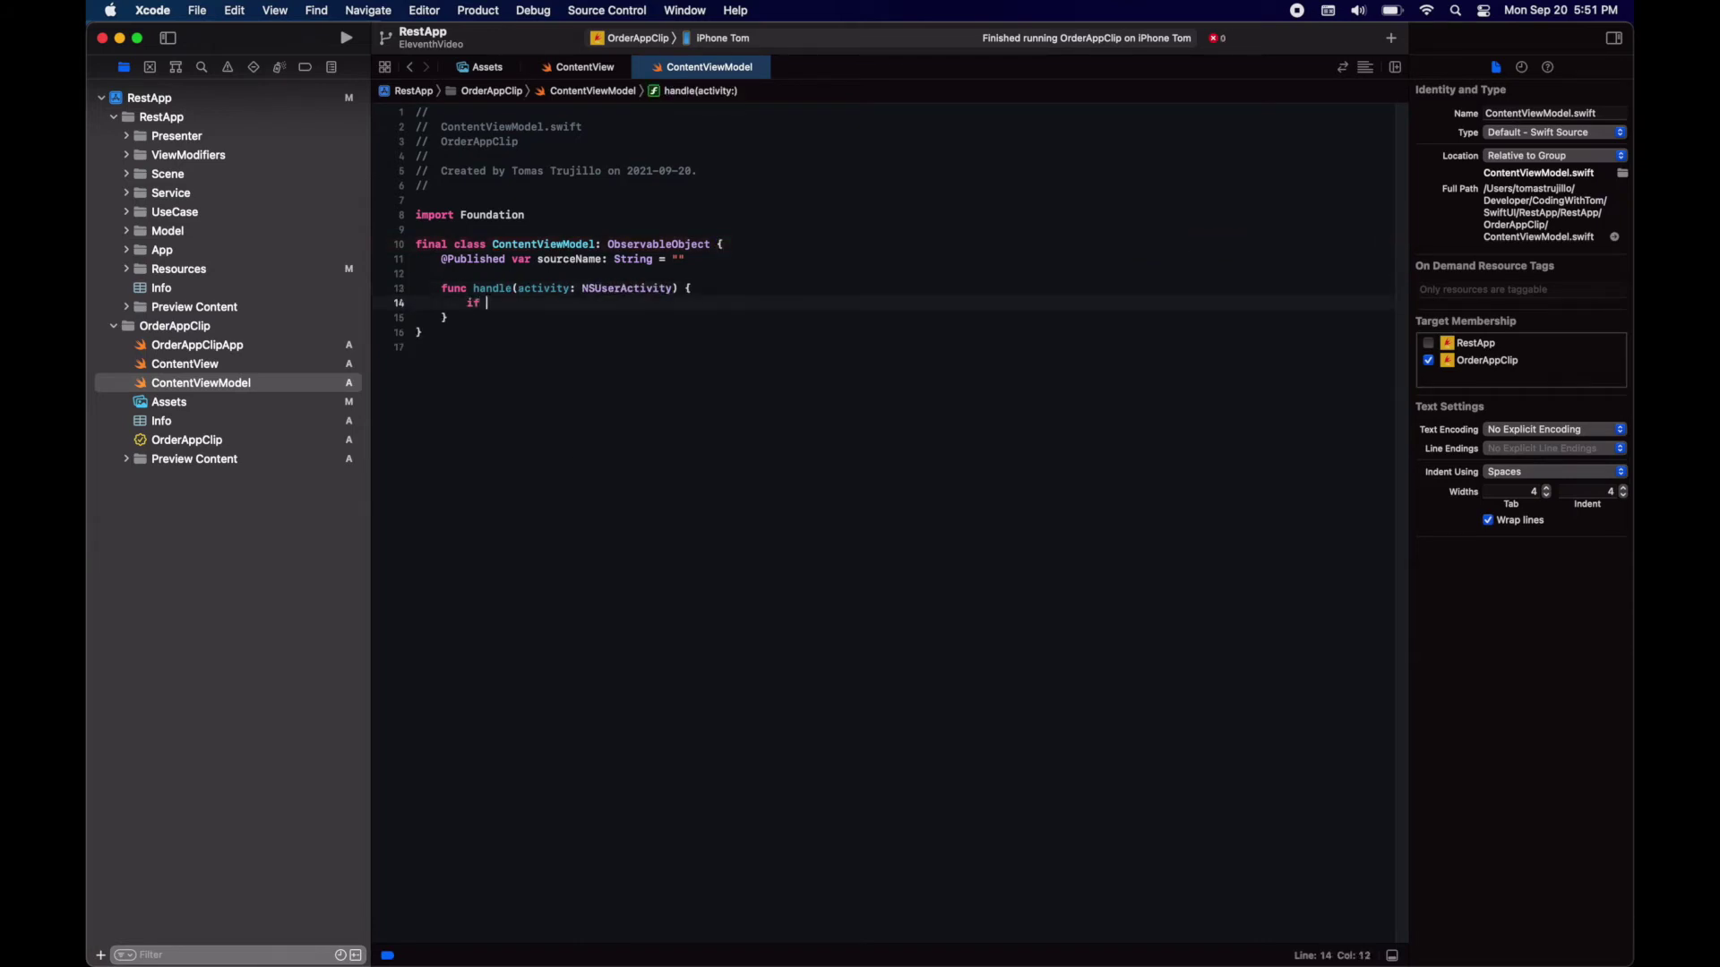
{"action": "type", "text": "let webpage"}
{"action": "type", "text": " = acti"}
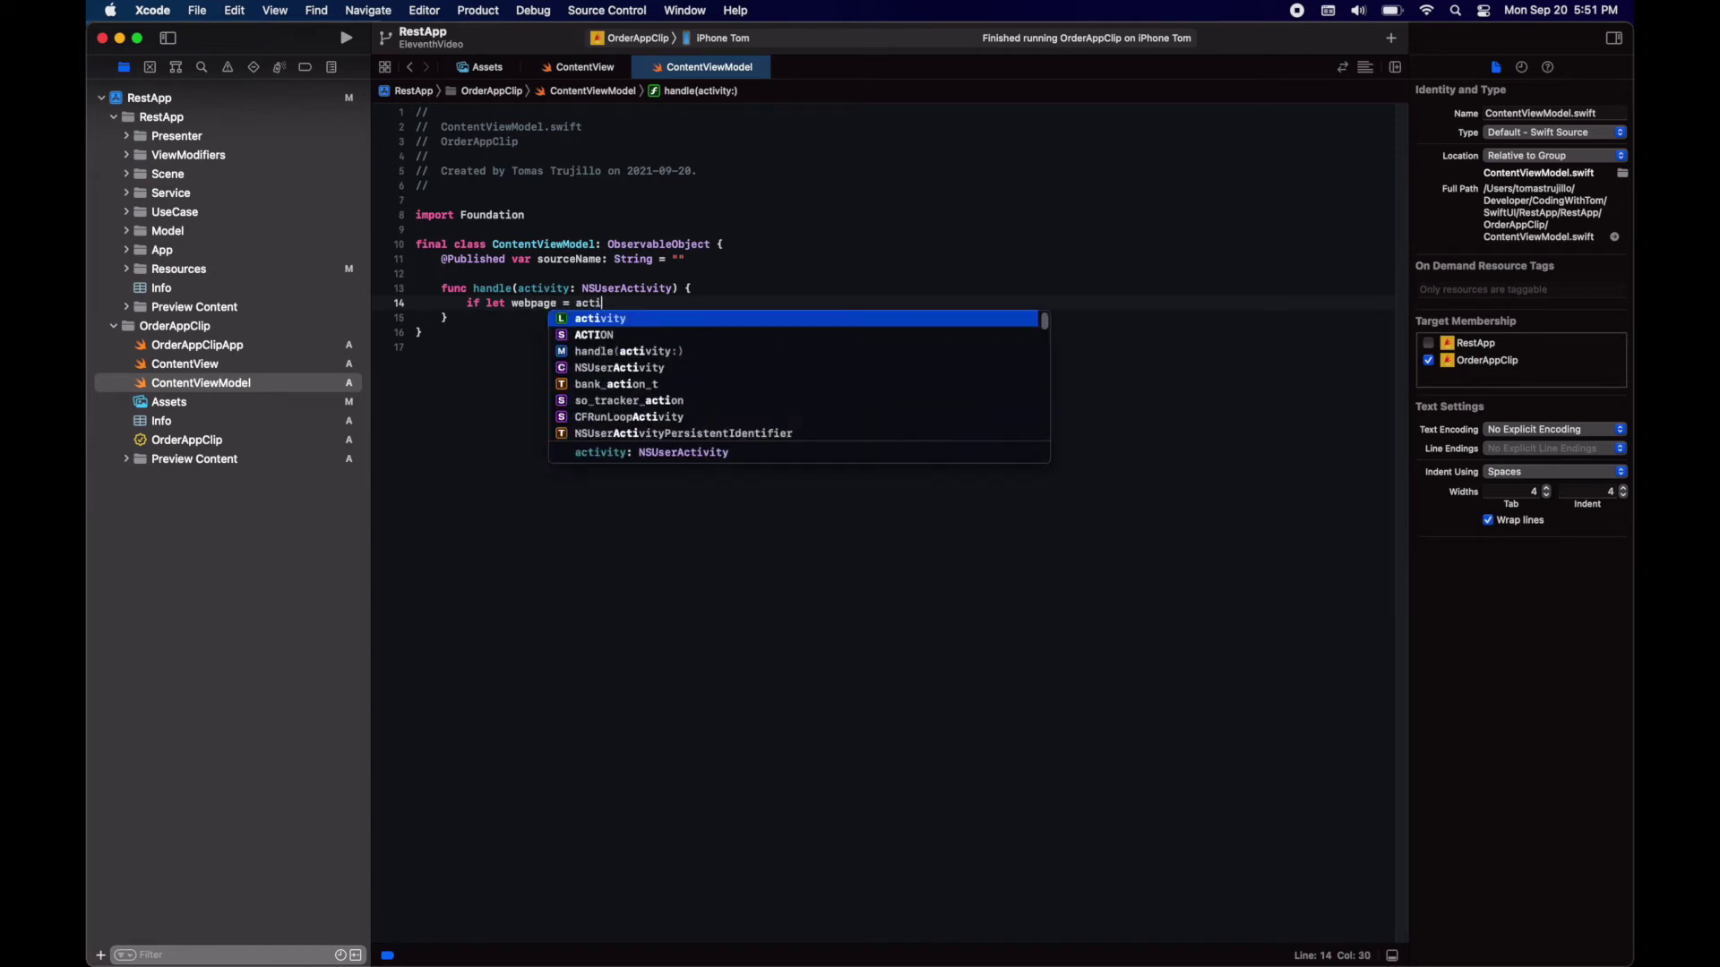
In handle, set sourceName to webpage.lastPathComponent when activity.webpageURL exists.
{"action": "key", "text": "Return"}
{"action": "type", "text": ".web"}
{"action": "key", "text": "Return"}
{"action": "type", "text": "{"}
{"action": "key", "text": "Return"}
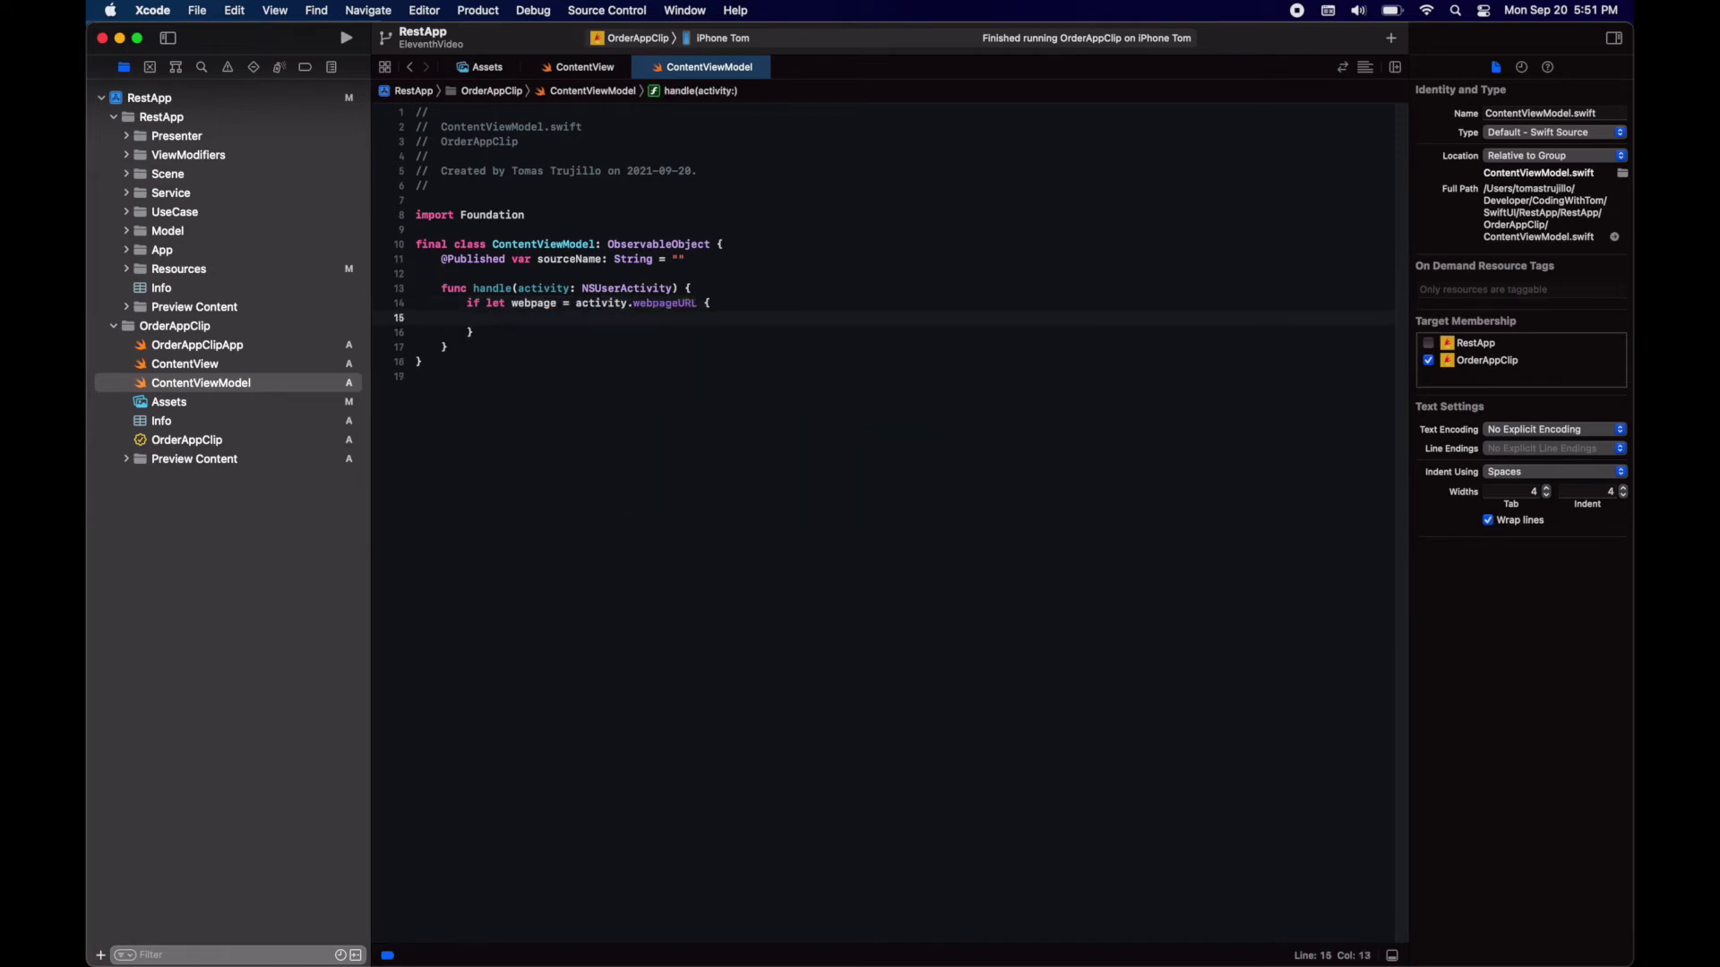
{"action": "type", "text": "web"}
{"action": "key", "text": "Return"}
{"action": "type", "text": "."}
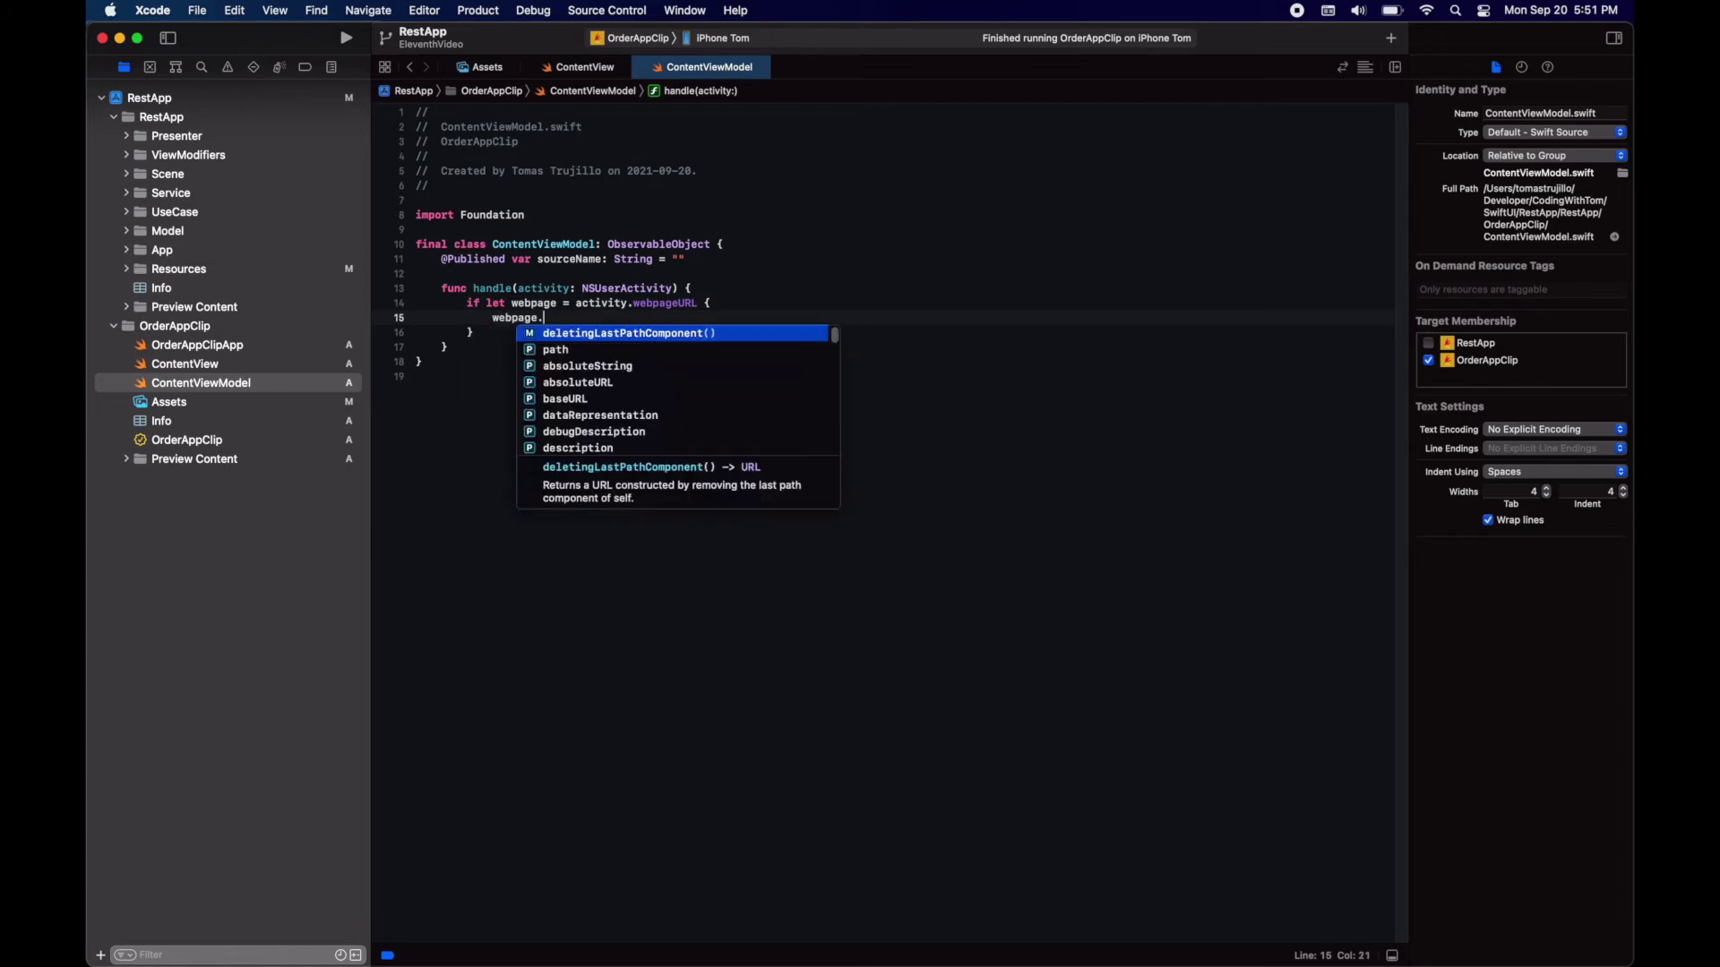
{"action": "type", "text": "las"}
{"action": "key", "text": "Return"}
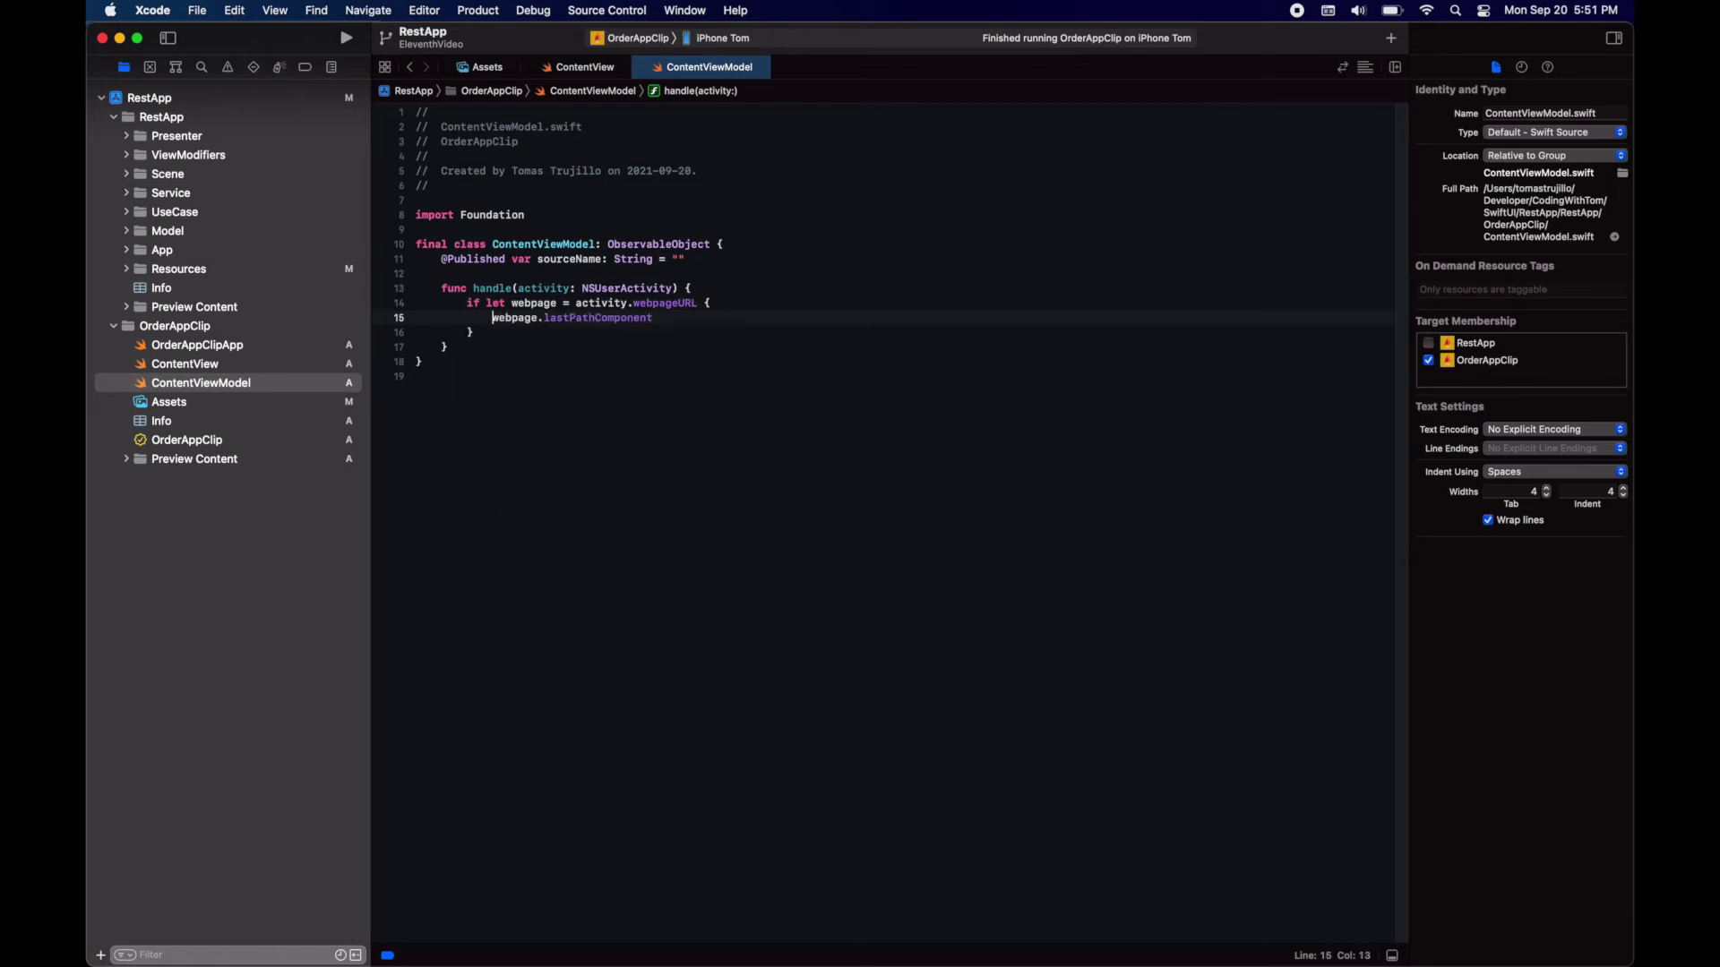
{"action": "type", "text": "sour"}
{"action": "key", "text": "shift+super+Right"}
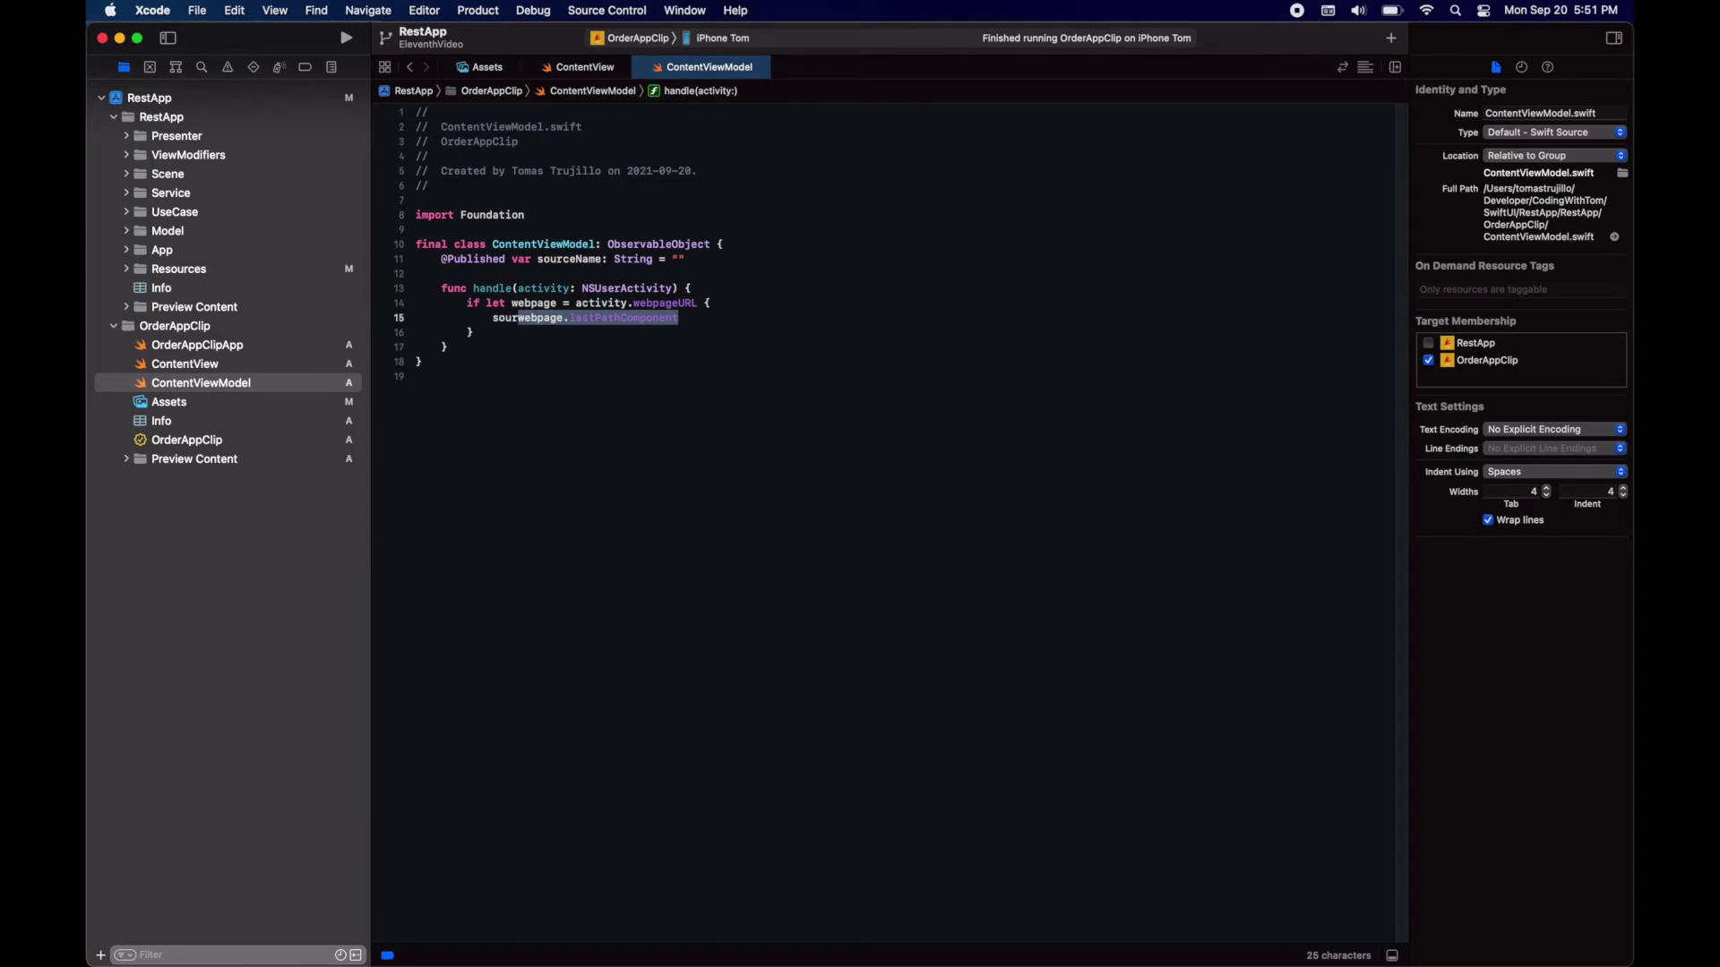
{"action": "key", "text": "BackSpace"}
{"action": "type", "text": "c"}
{"action": "key", "text": "Return"}
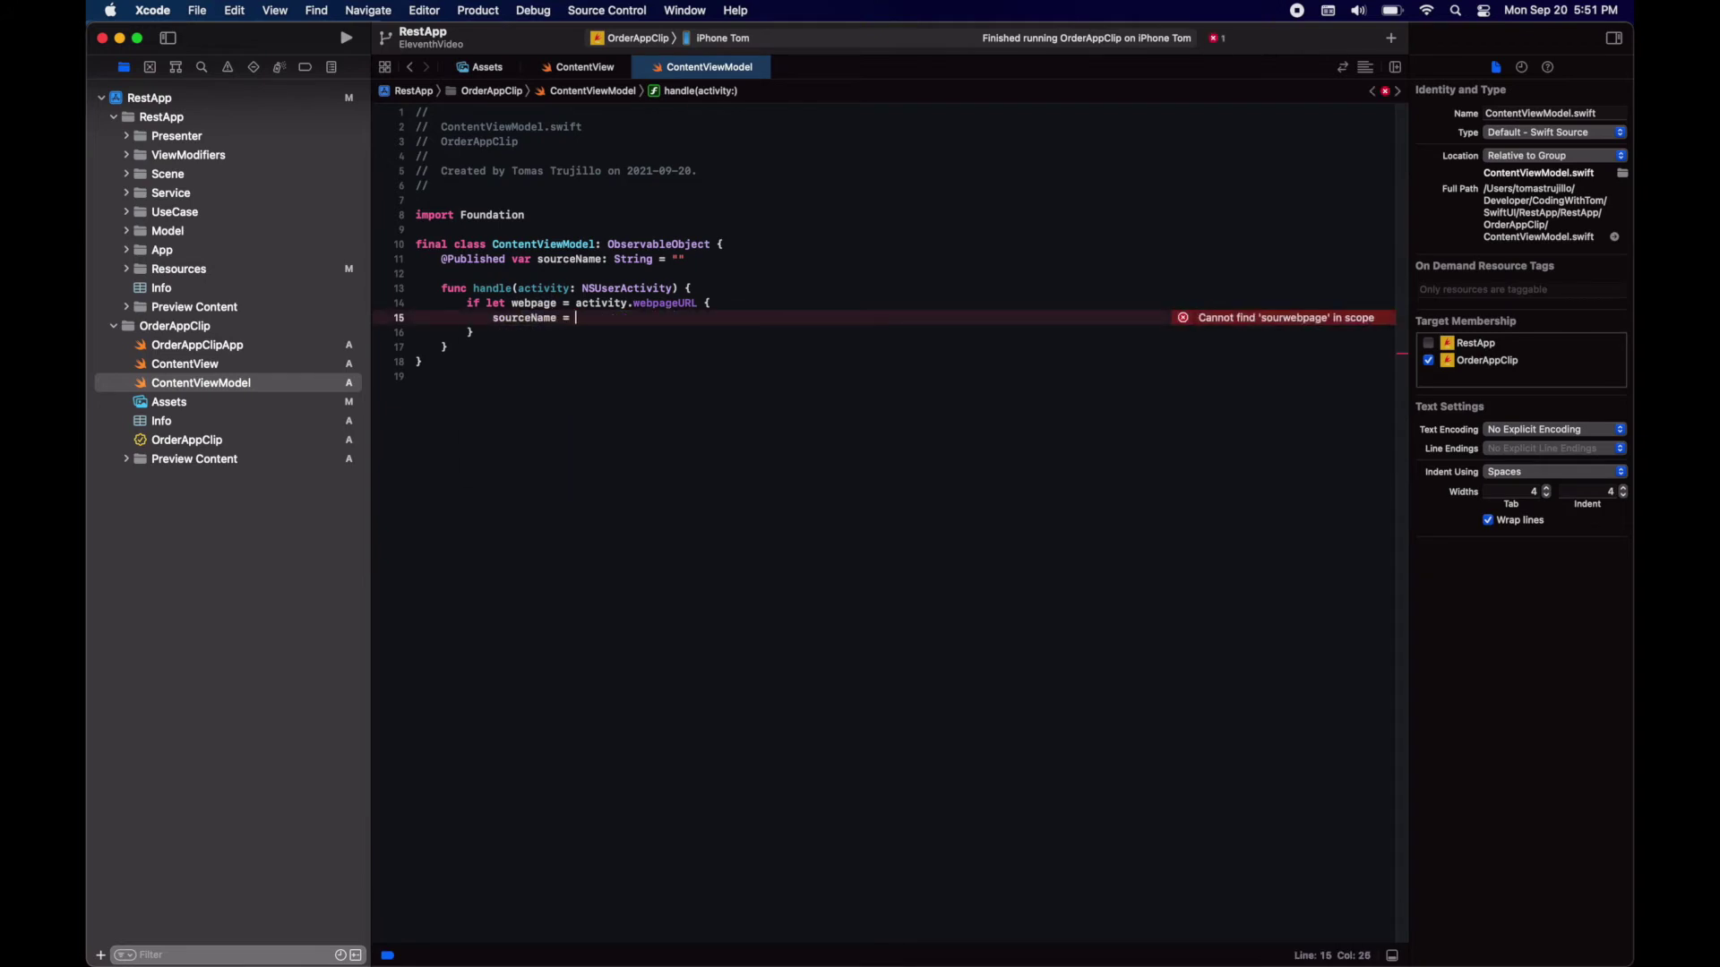
{"action": "type", "text": "webpa"}
{"action": "key", "text": "Return"}
{"action": "type", "text": "."}
{"action": "key", "text": "Return"}
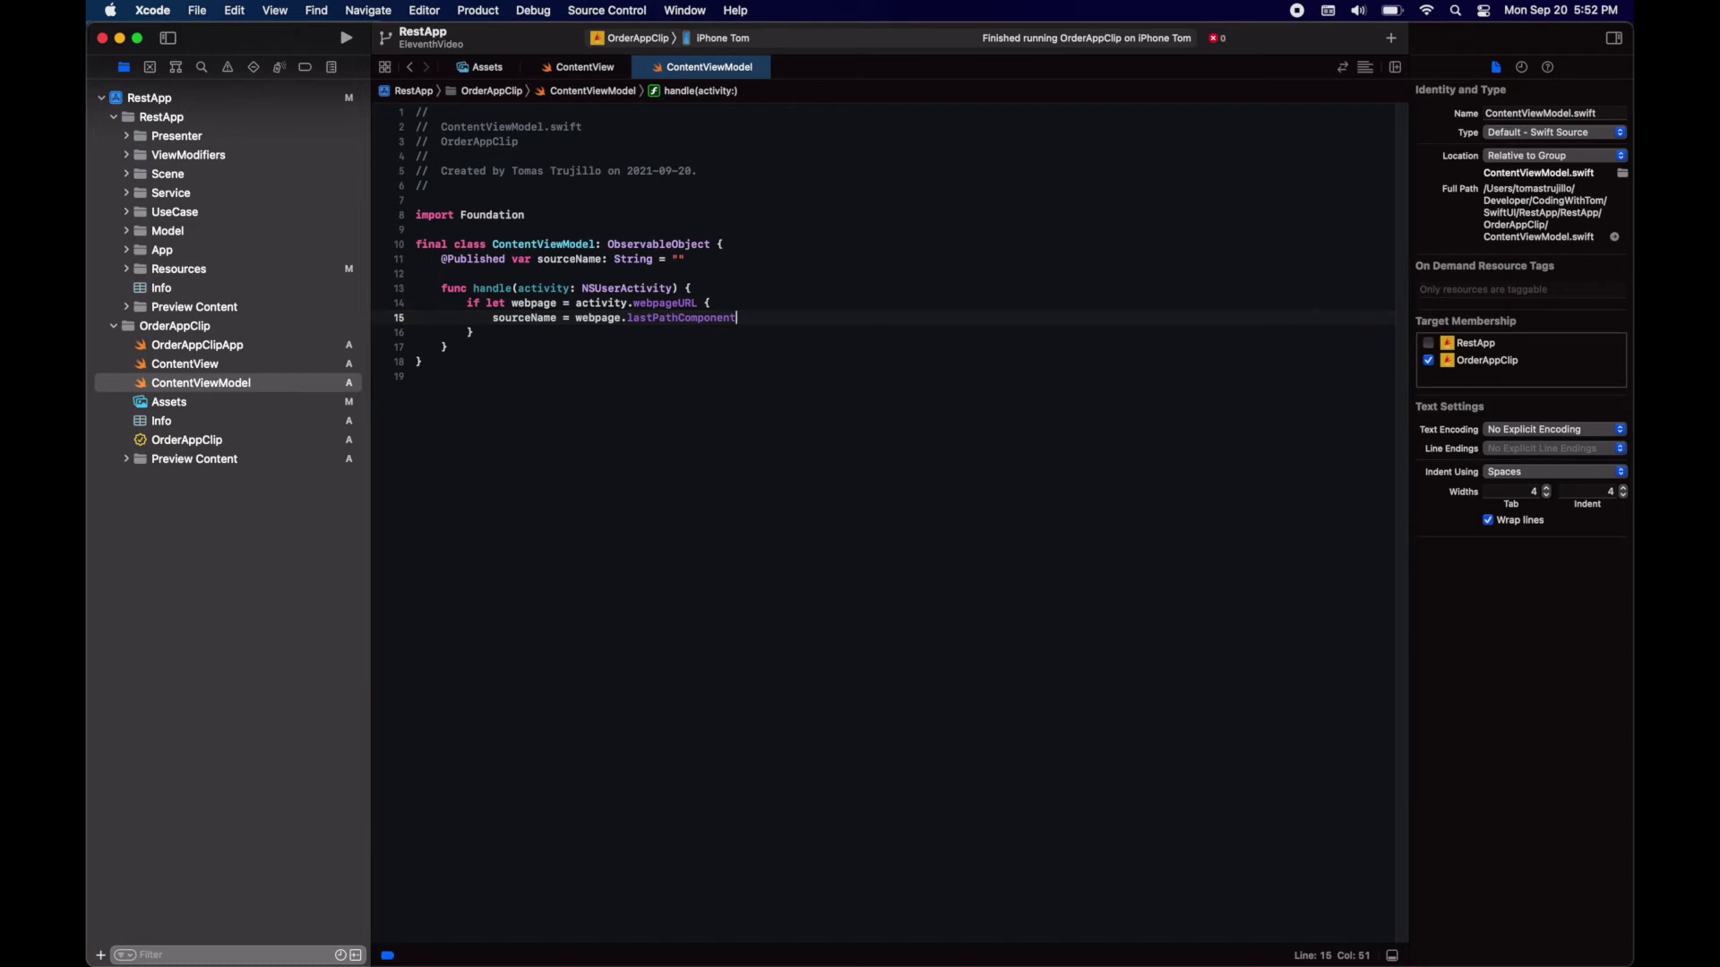
{"action": "left_click", "coordinate": [584, 67]}
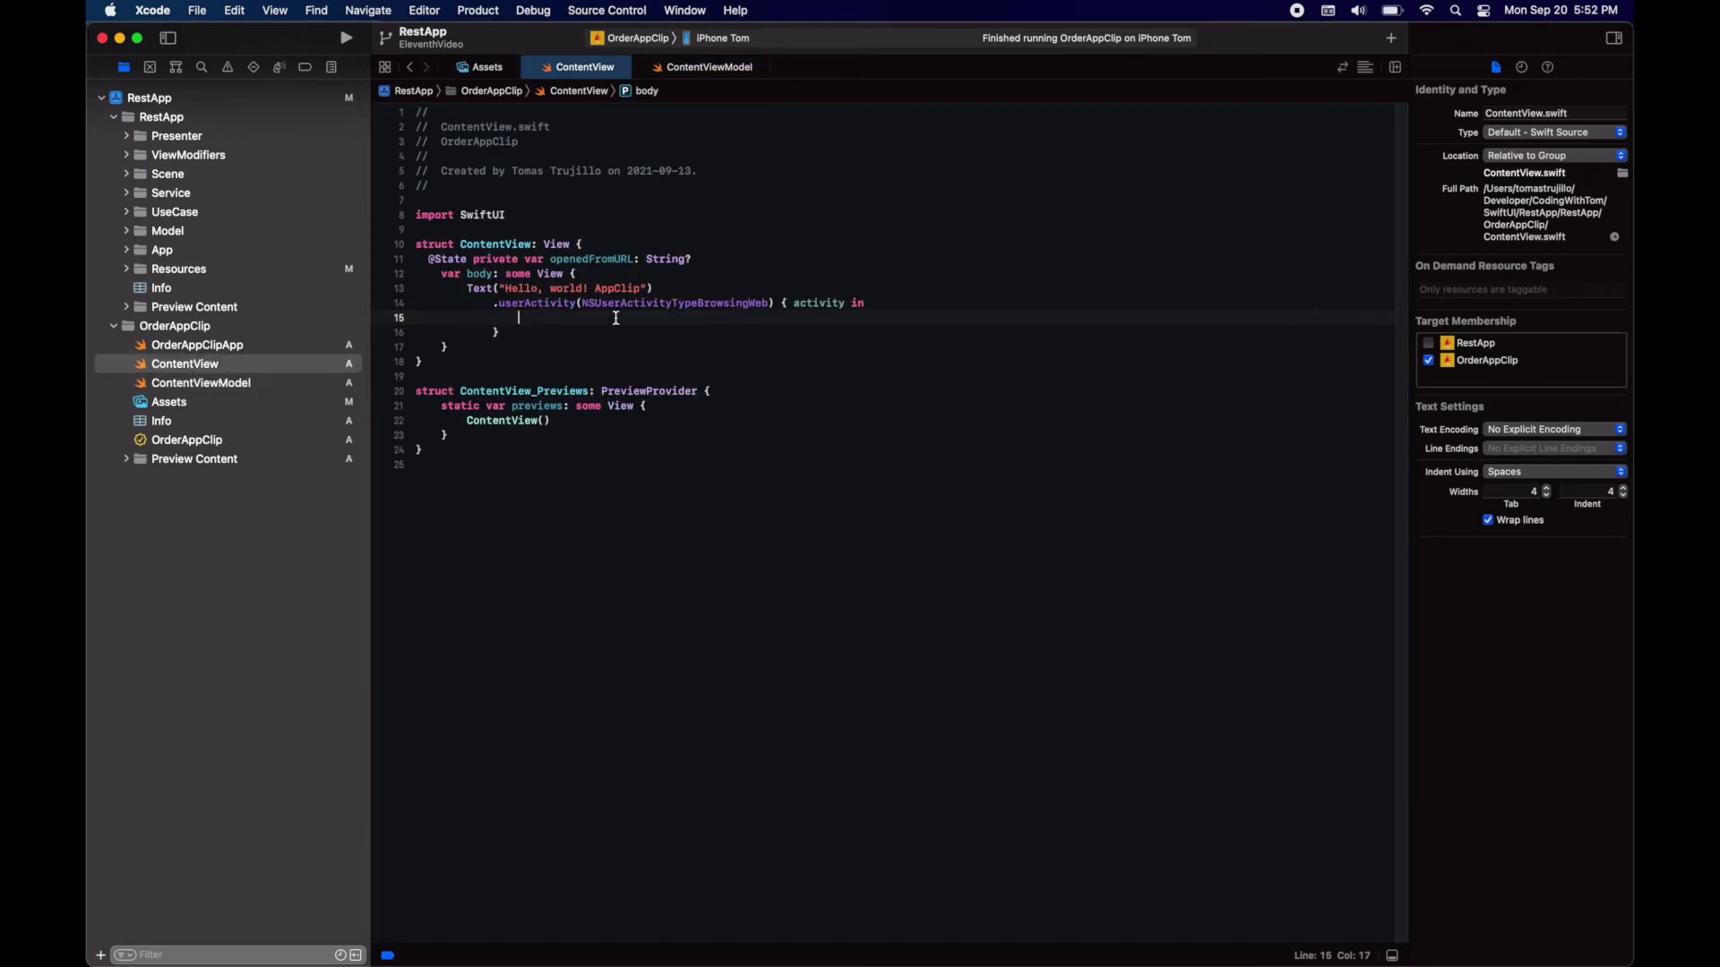
{"action": "double_click", "coordinate": [619, 287]}
{"action": "type", "text": "Fr"}
{"action": "key", "text": "super+z"}
{"action": "key", "text": "BackSpace"}
{"action": "key", "text": "BackSpace"}
{"action": "type", "text": "opened from"}
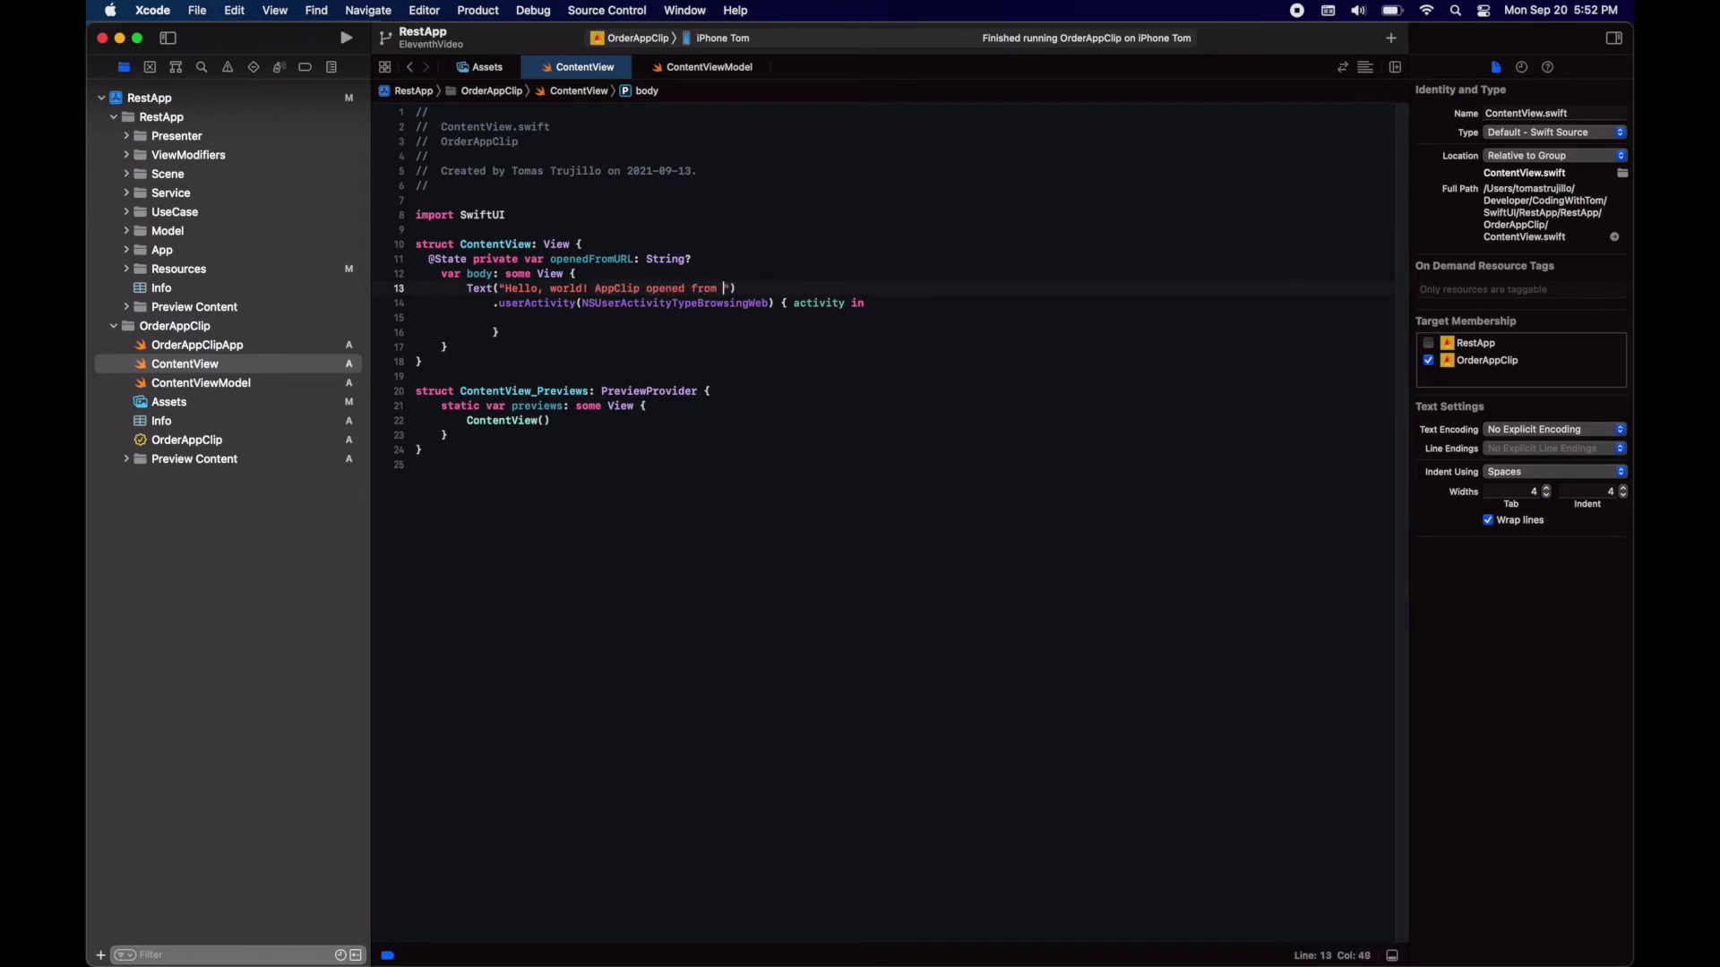
{"action": "key", "text": "Up"}
{"action": "key", "text": "Up"}
{"action": "key", "text": "Up"}
{"action": "key", "text": "Down"}
{"action": "key", "text": "super+Right"}
{"action": "key", "text": "Return"}
{"action": "key", "text": "Return"}
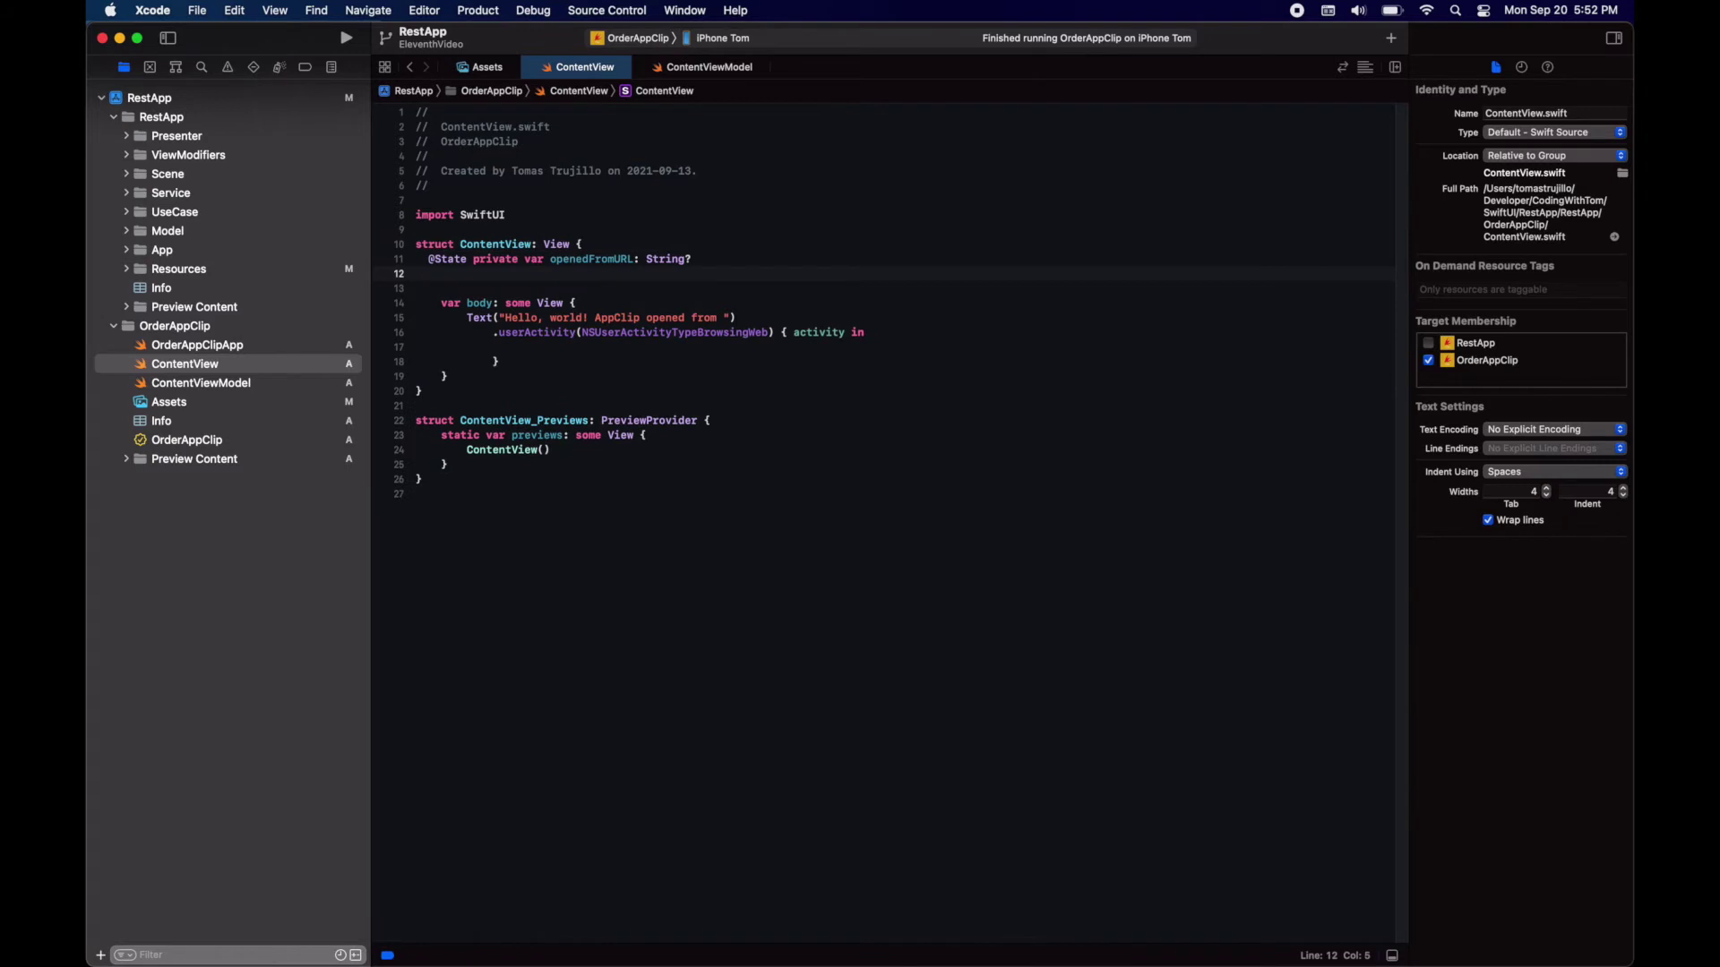
{"action": "key", "text": "super+a"}
{"action": "key", "text": "ctrl+i"}
{"action": "key", "text": "Up"}
{"action": "type", "text": "@St"}
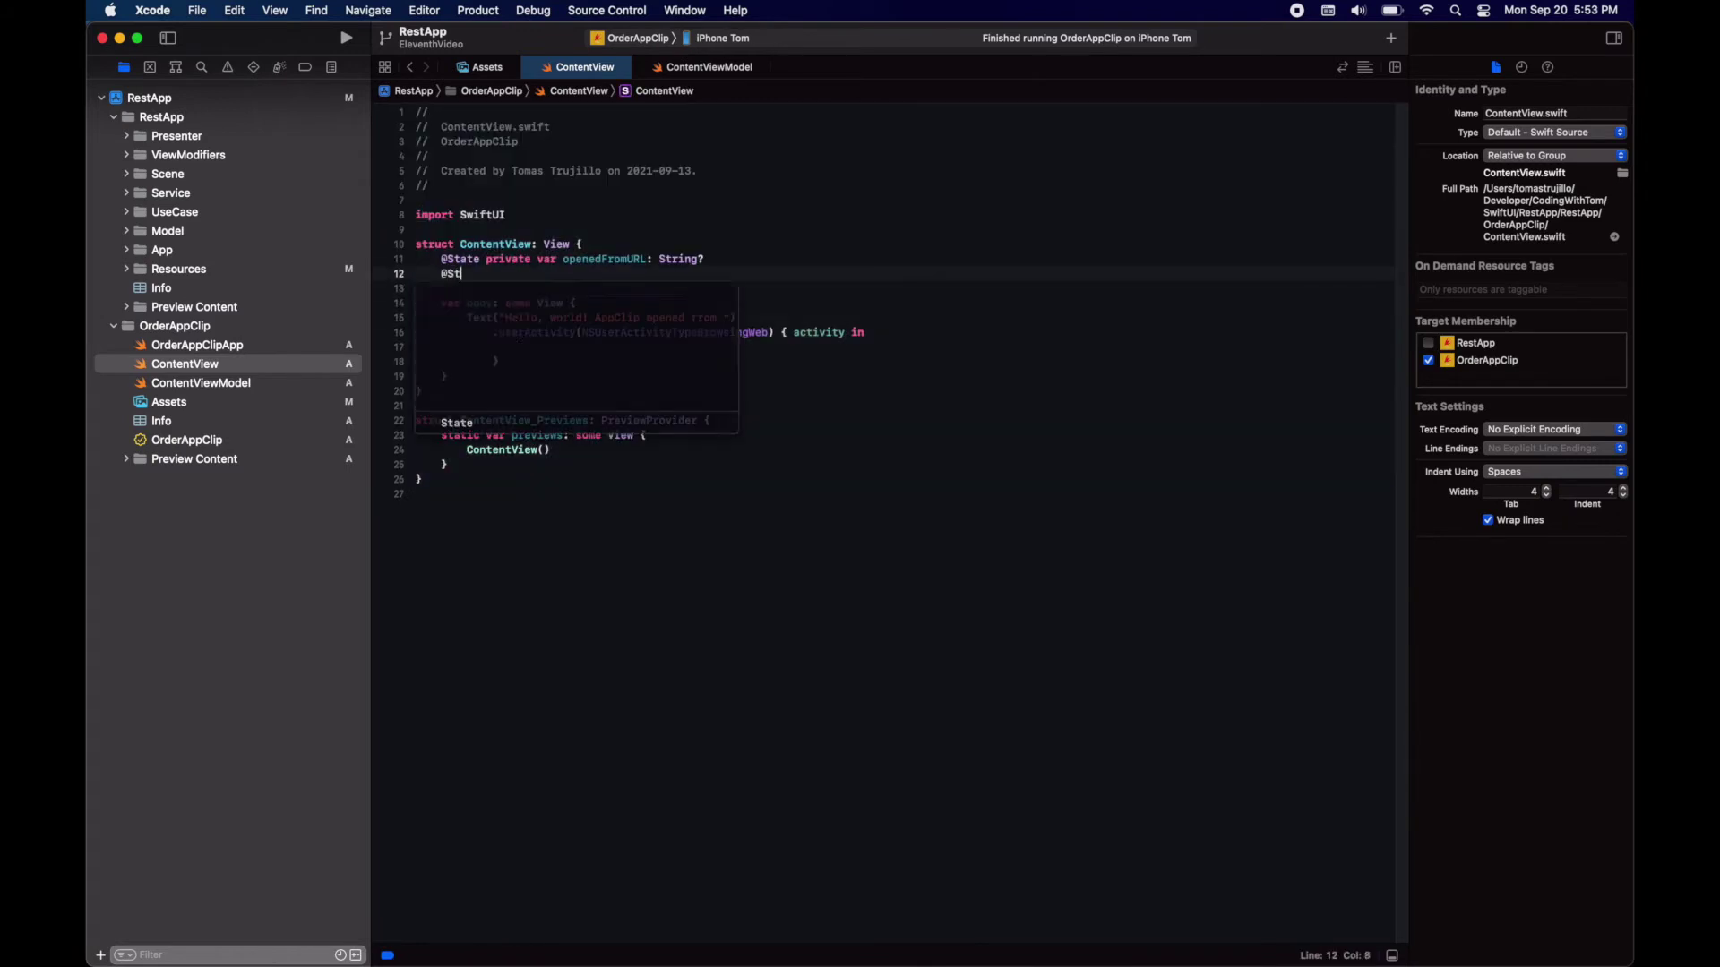
{"action": "type", "text": "ae"}
Switch the editor theme to Default (Dark) Big in Preferences.
{"action": "key", "text": "super+comma"}
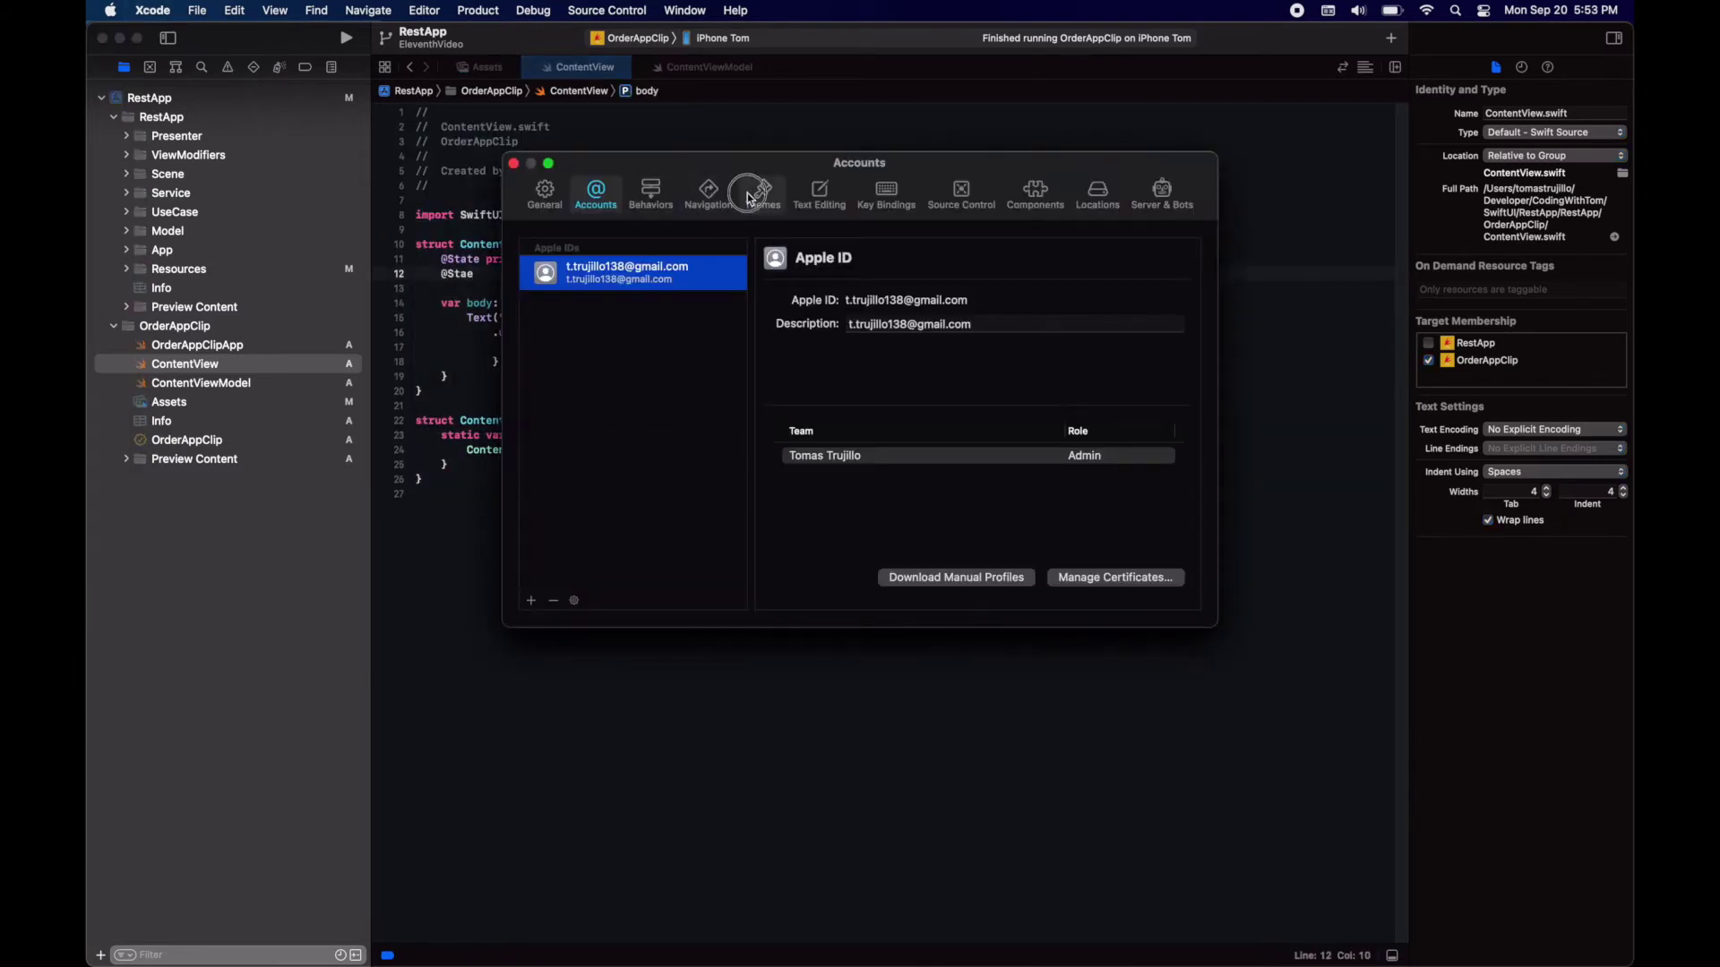
{"action": "left_click", "coordinate": [759, 192]}
{"action": "left_click", "coordinate": [594, 386]}
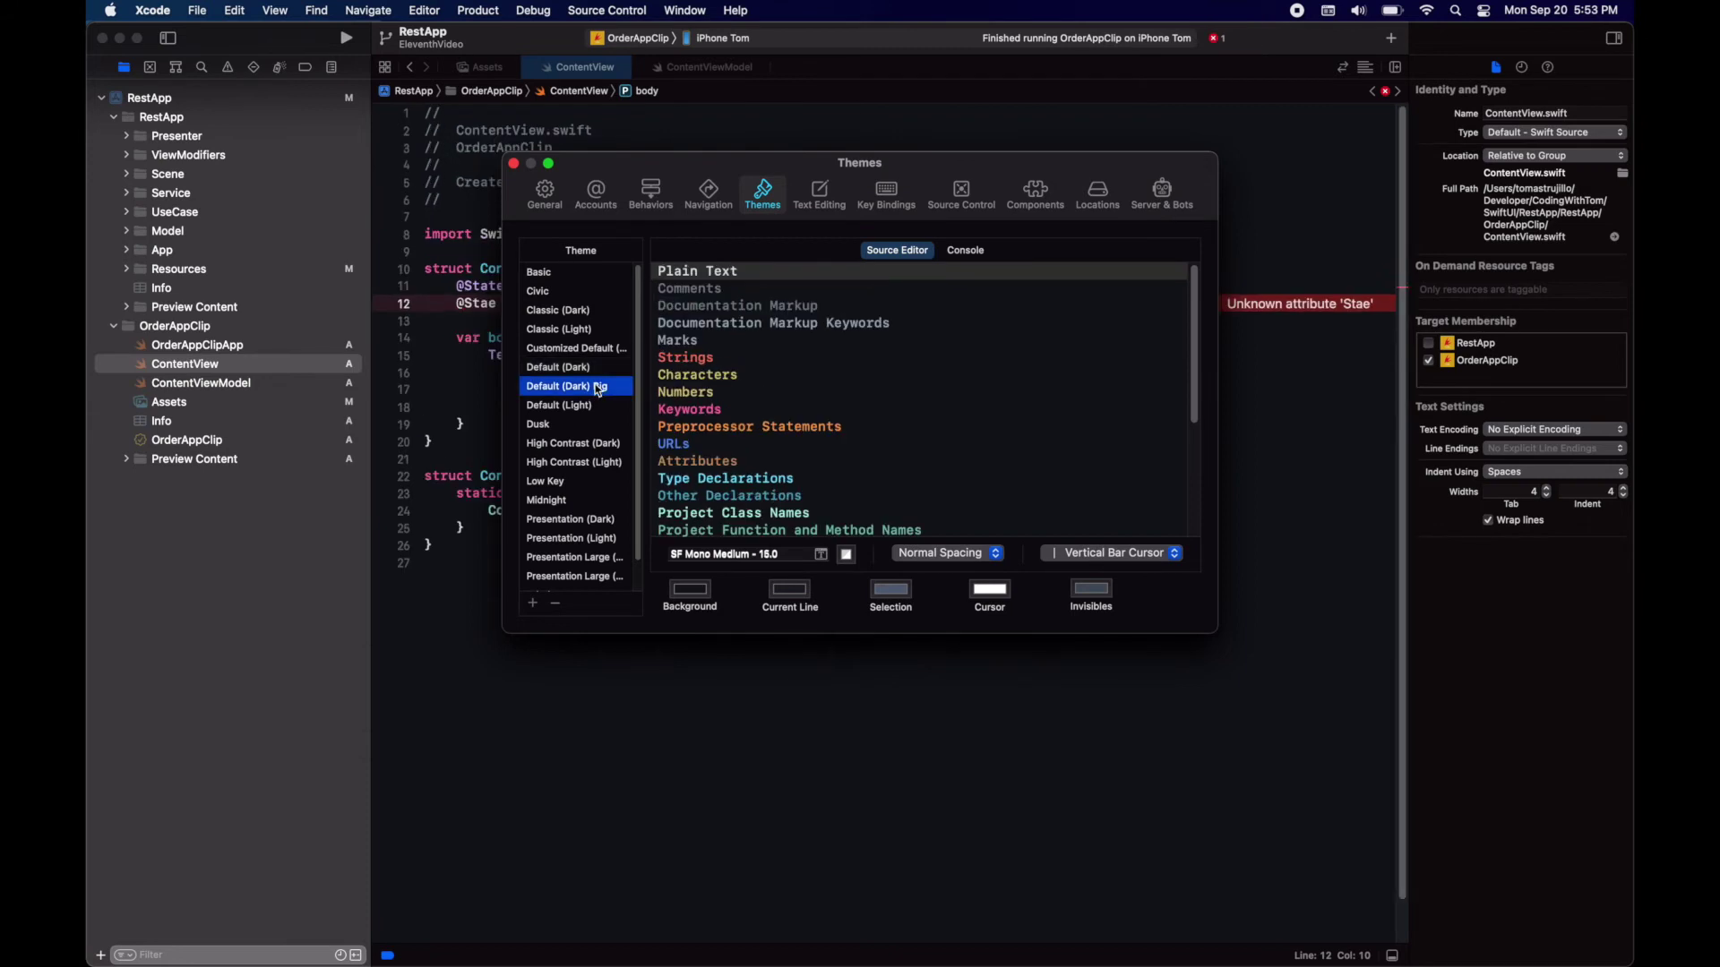
{"action": "left_click", "coordinate": [512, 162]}
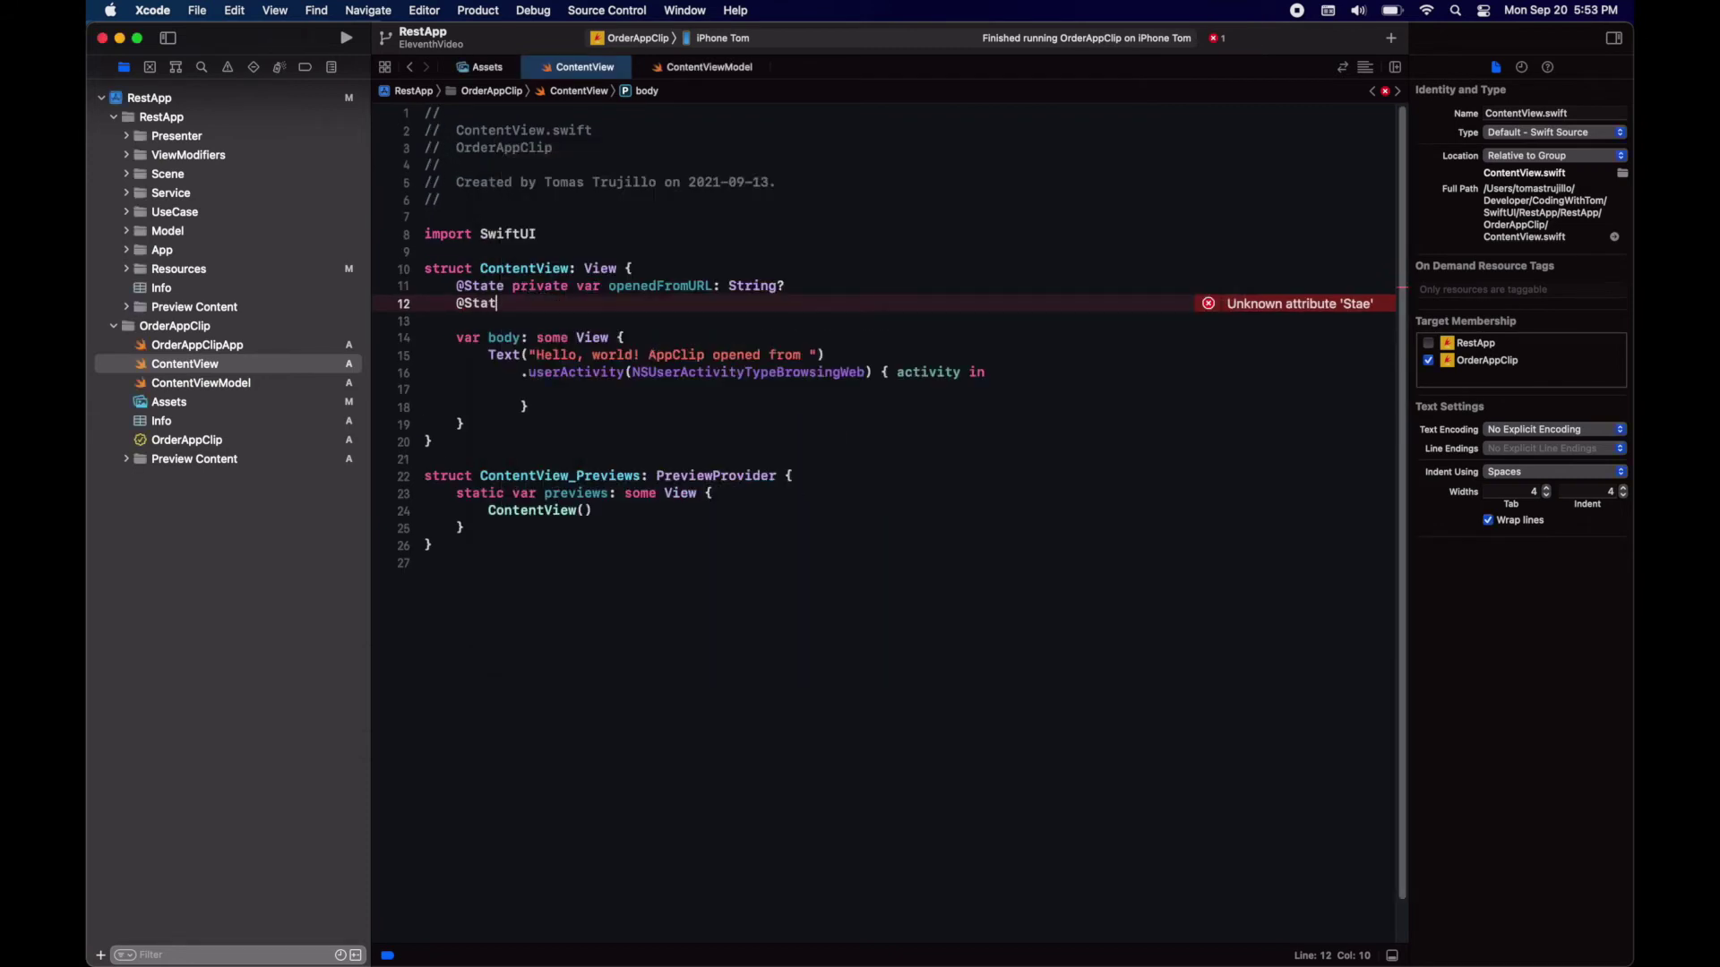
{"action": "type", "text": "e private var "}
{"action": "type", "text": "viewModel ="}
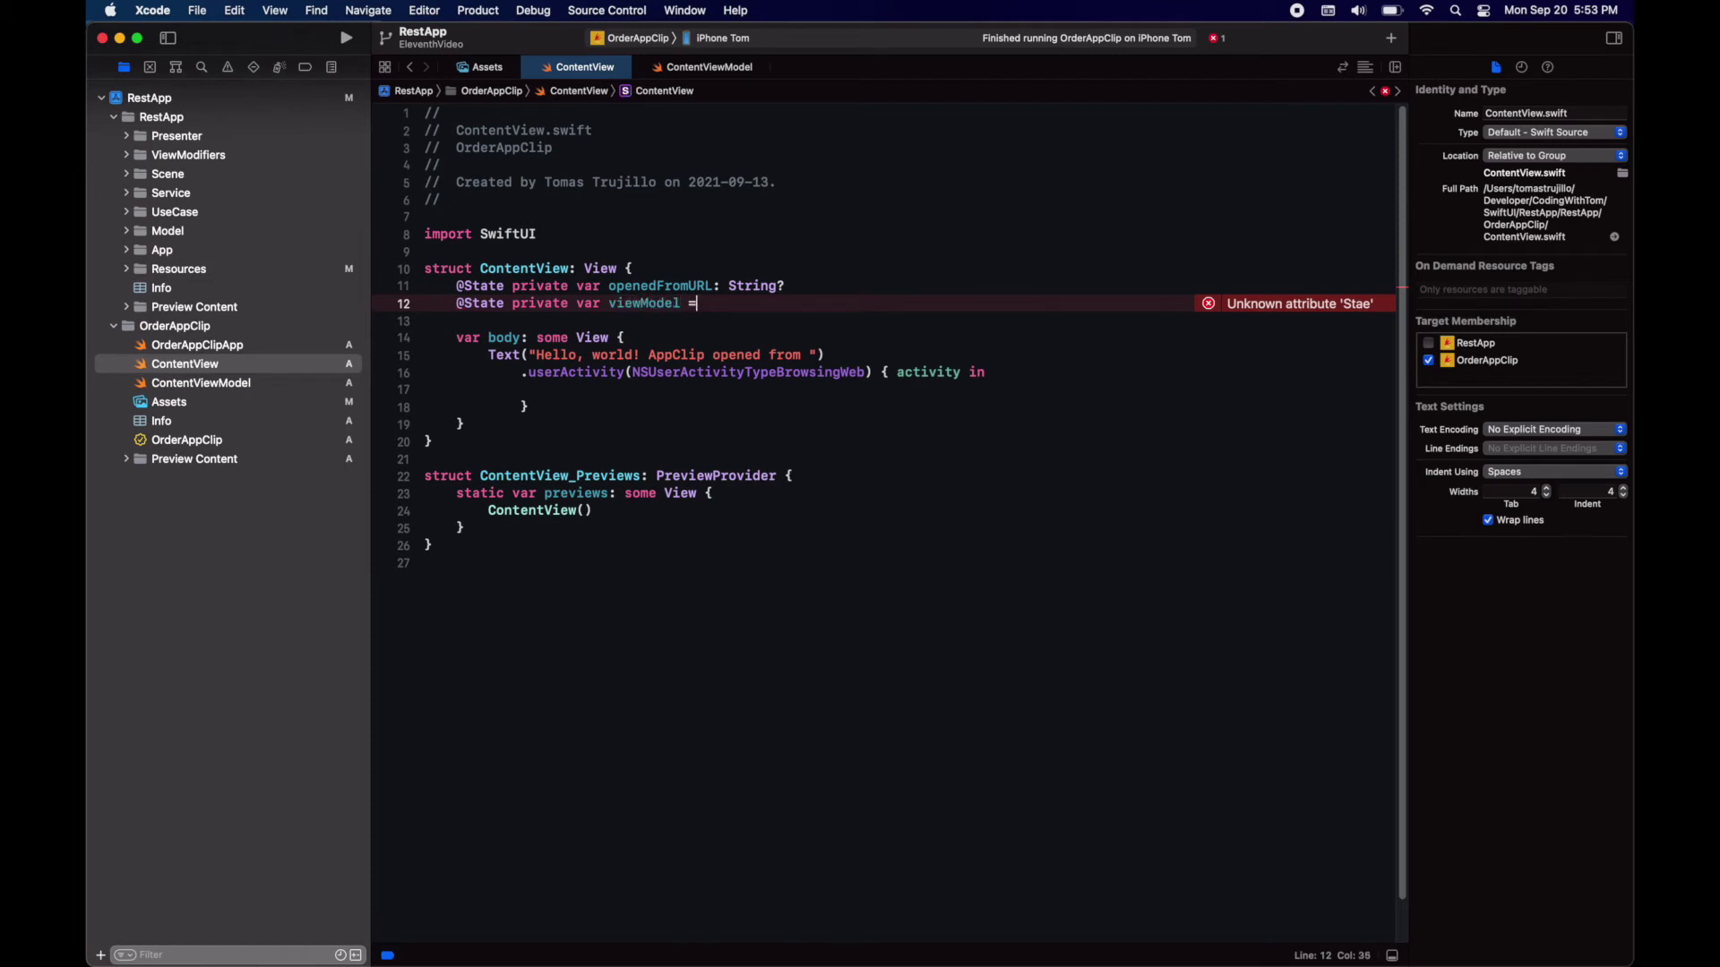
{"action": "type", "text": " Content"}
Add a viewModel StateObject of ContentViewModel and show viewModel.sourceName in the greeting.
{"action": "key", "text": "Return"}
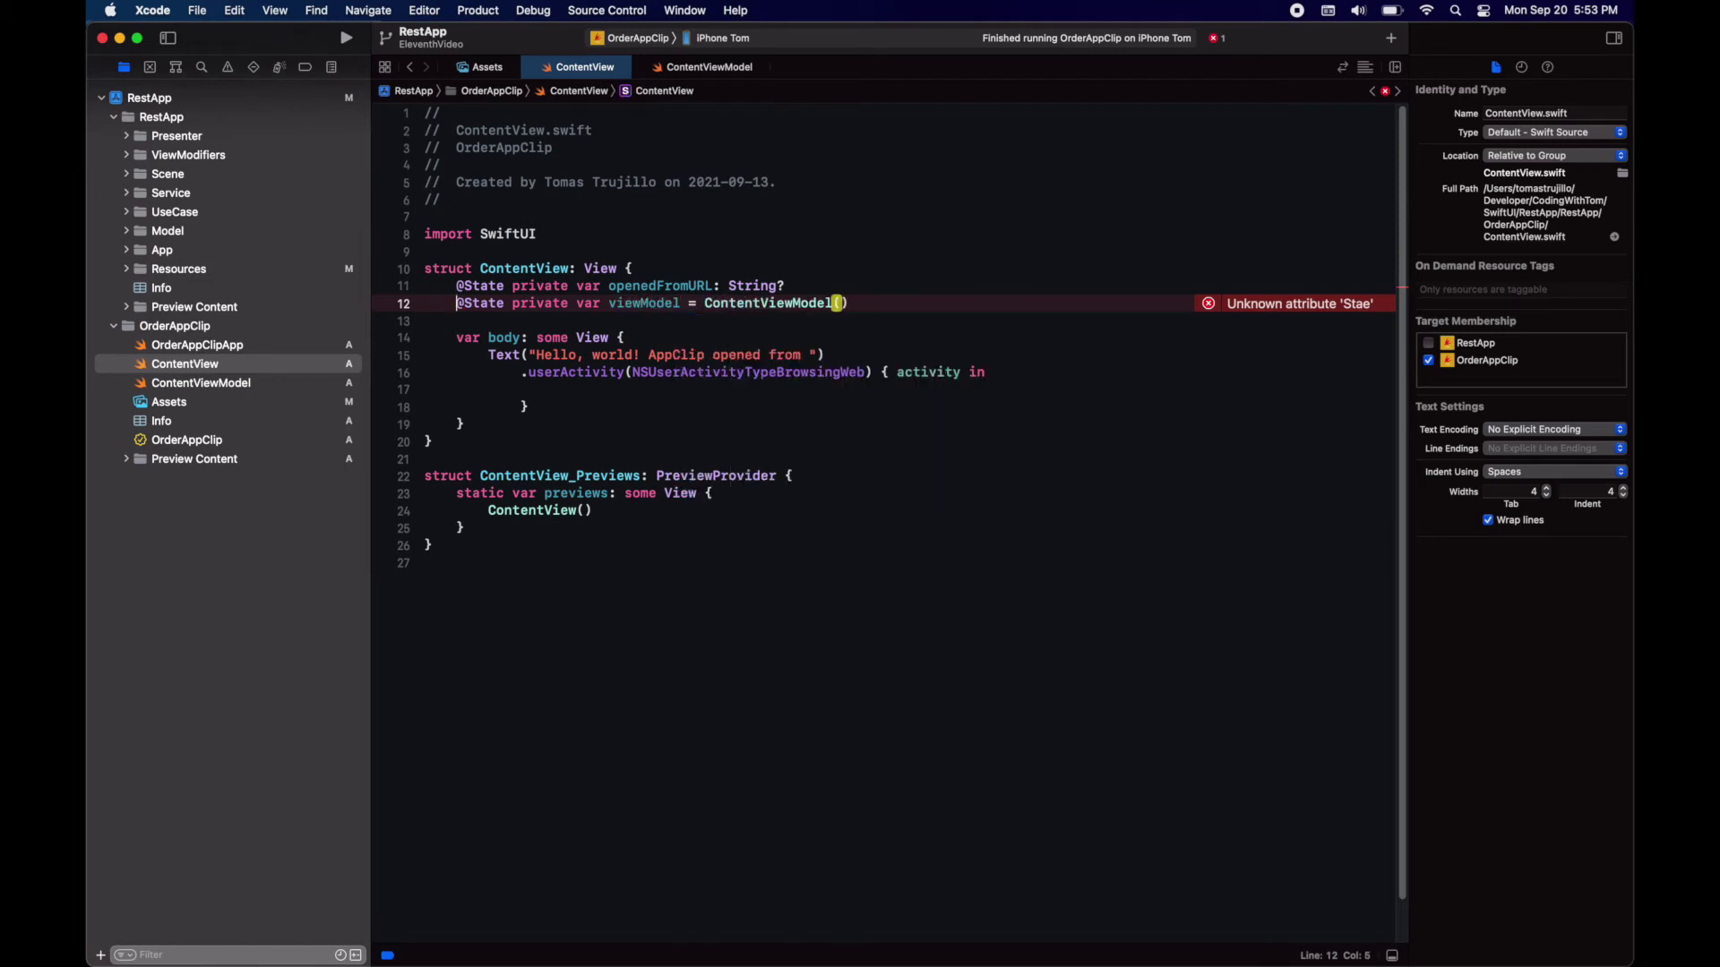
{"action": "type", "text": "Object"}
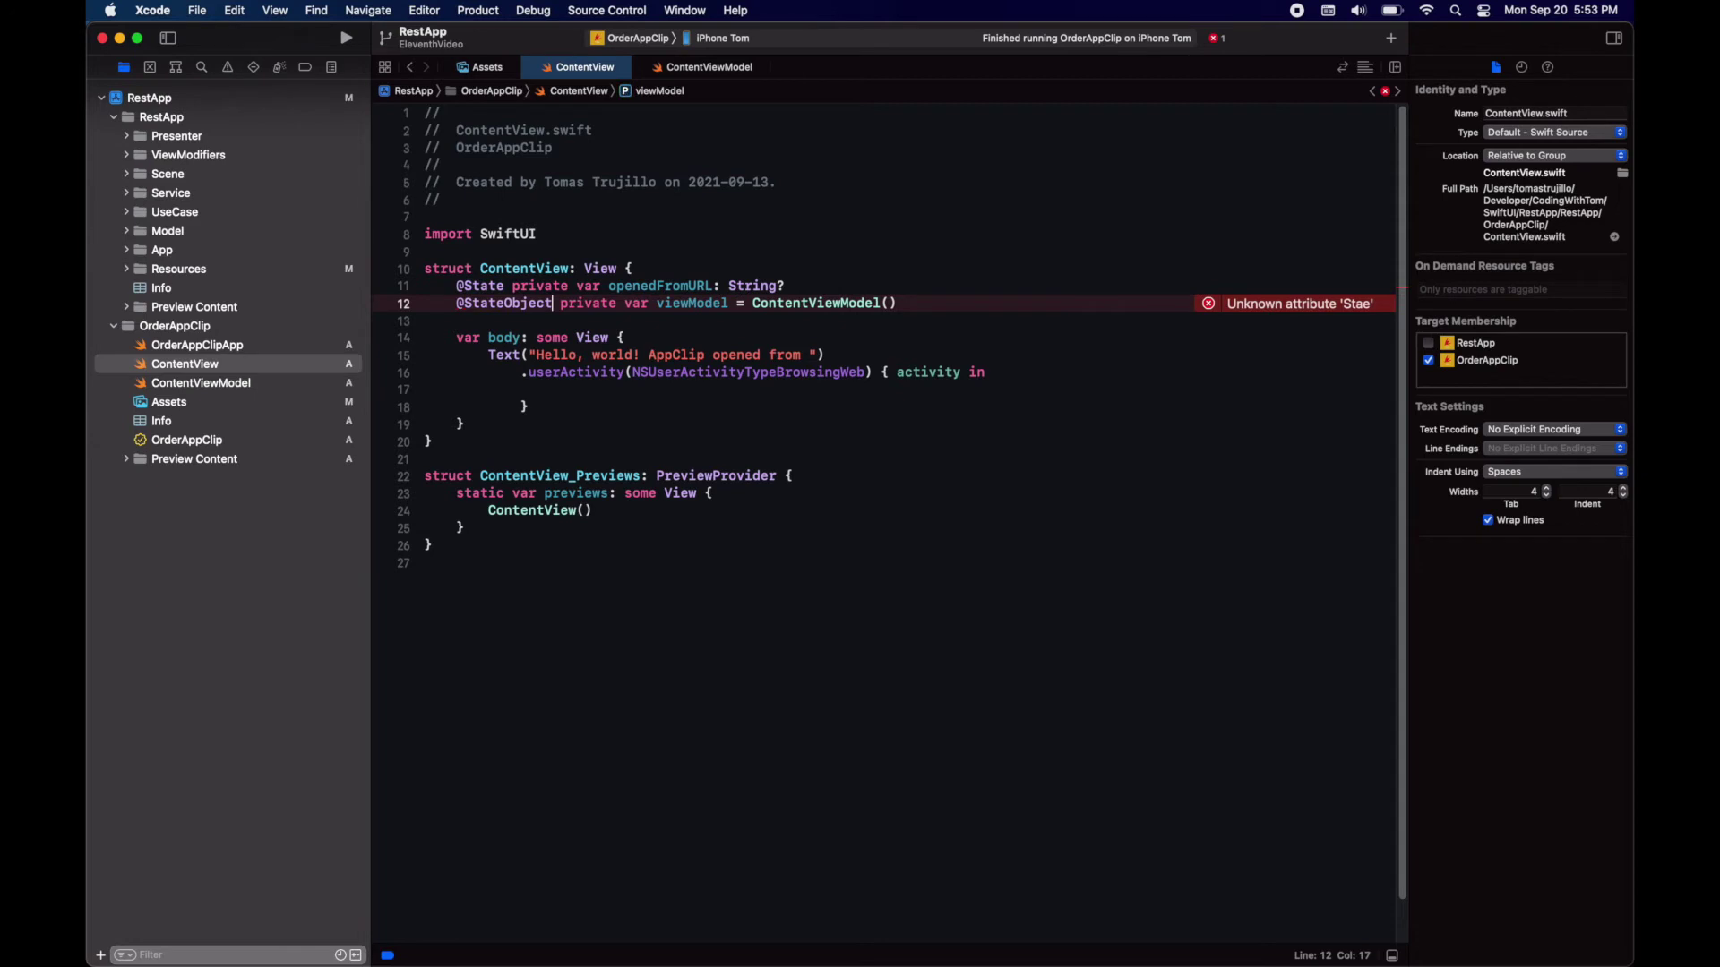
{"action": "key", "text": "Down"}
{"action": "key", "text": "Down"}
{"action": "key", "text": "Down"}
{"action": "key", "text": "super+Right"}
{"action": "key", "text": "Left"}
{"action": "key", "text": "Left"}
{"action": "type", "text": "\\(vi"}
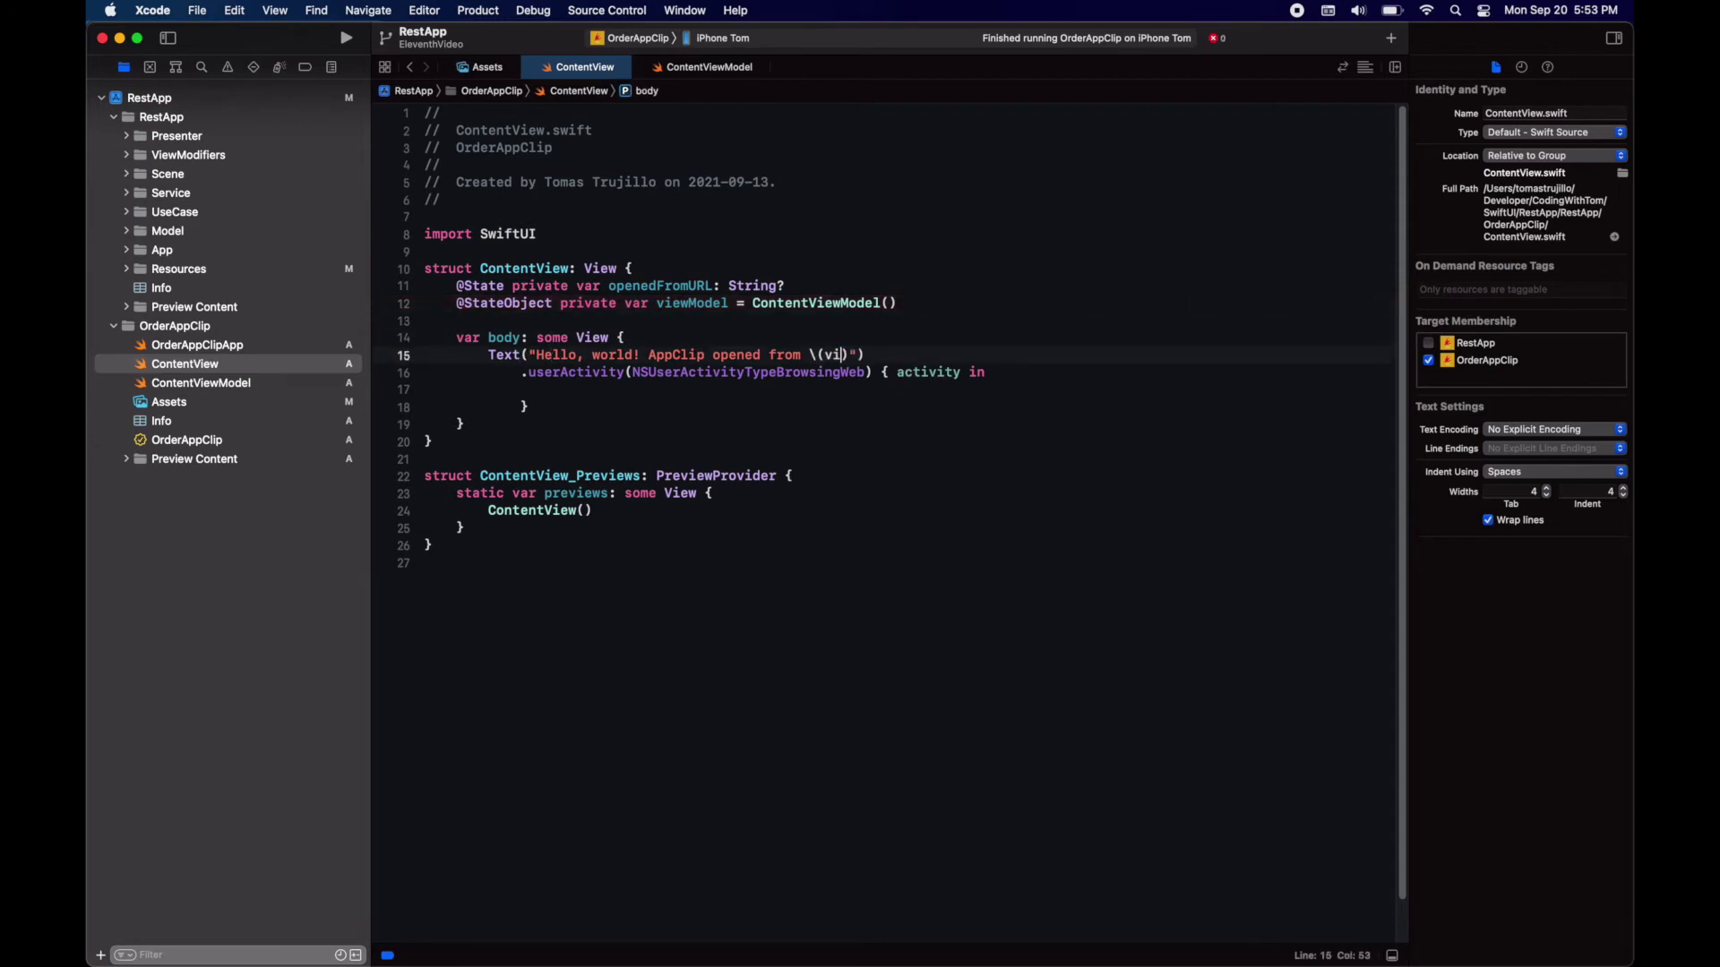
{"action": "type", "text": "ewModel.sou"}
{"action": "key", "text": "Return"}
Call viewModel.handle(activity: activity) in the closure and run the clip on the iPhone.
{"action": "left_click", "coordinate": [580, 390]}
{"action": "type", "text": "viewModel.ha"}
{"action": "key", "text": "Return"}
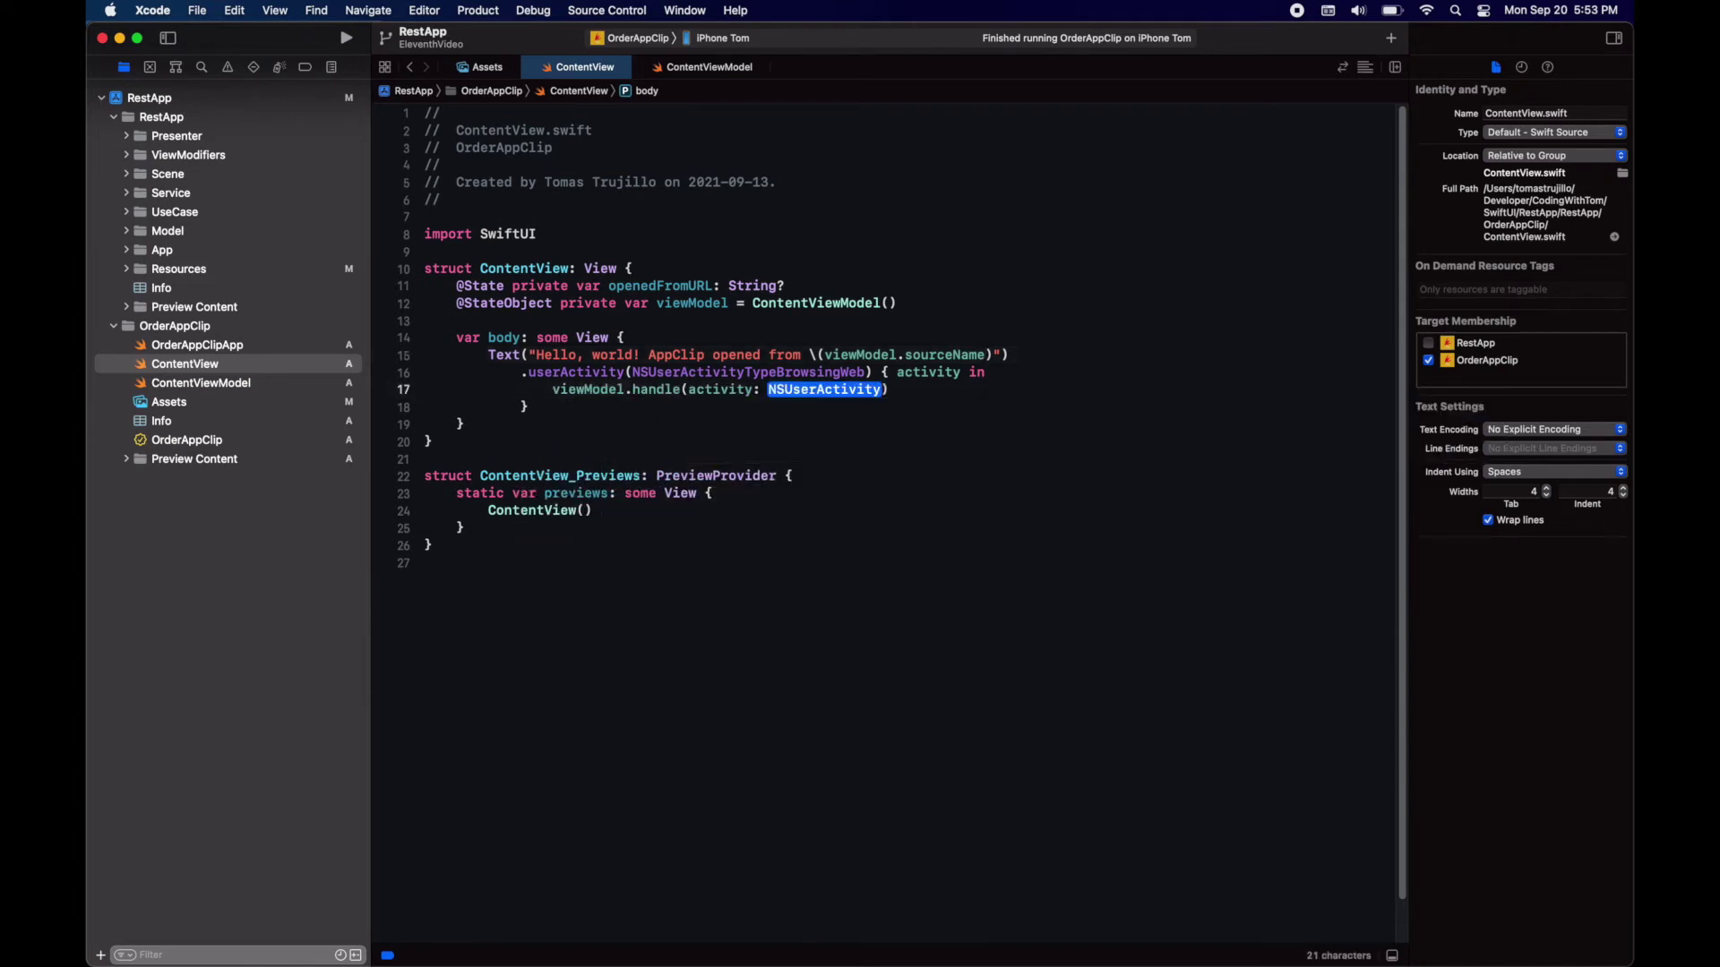
{"action": "type", "text": "activity"}
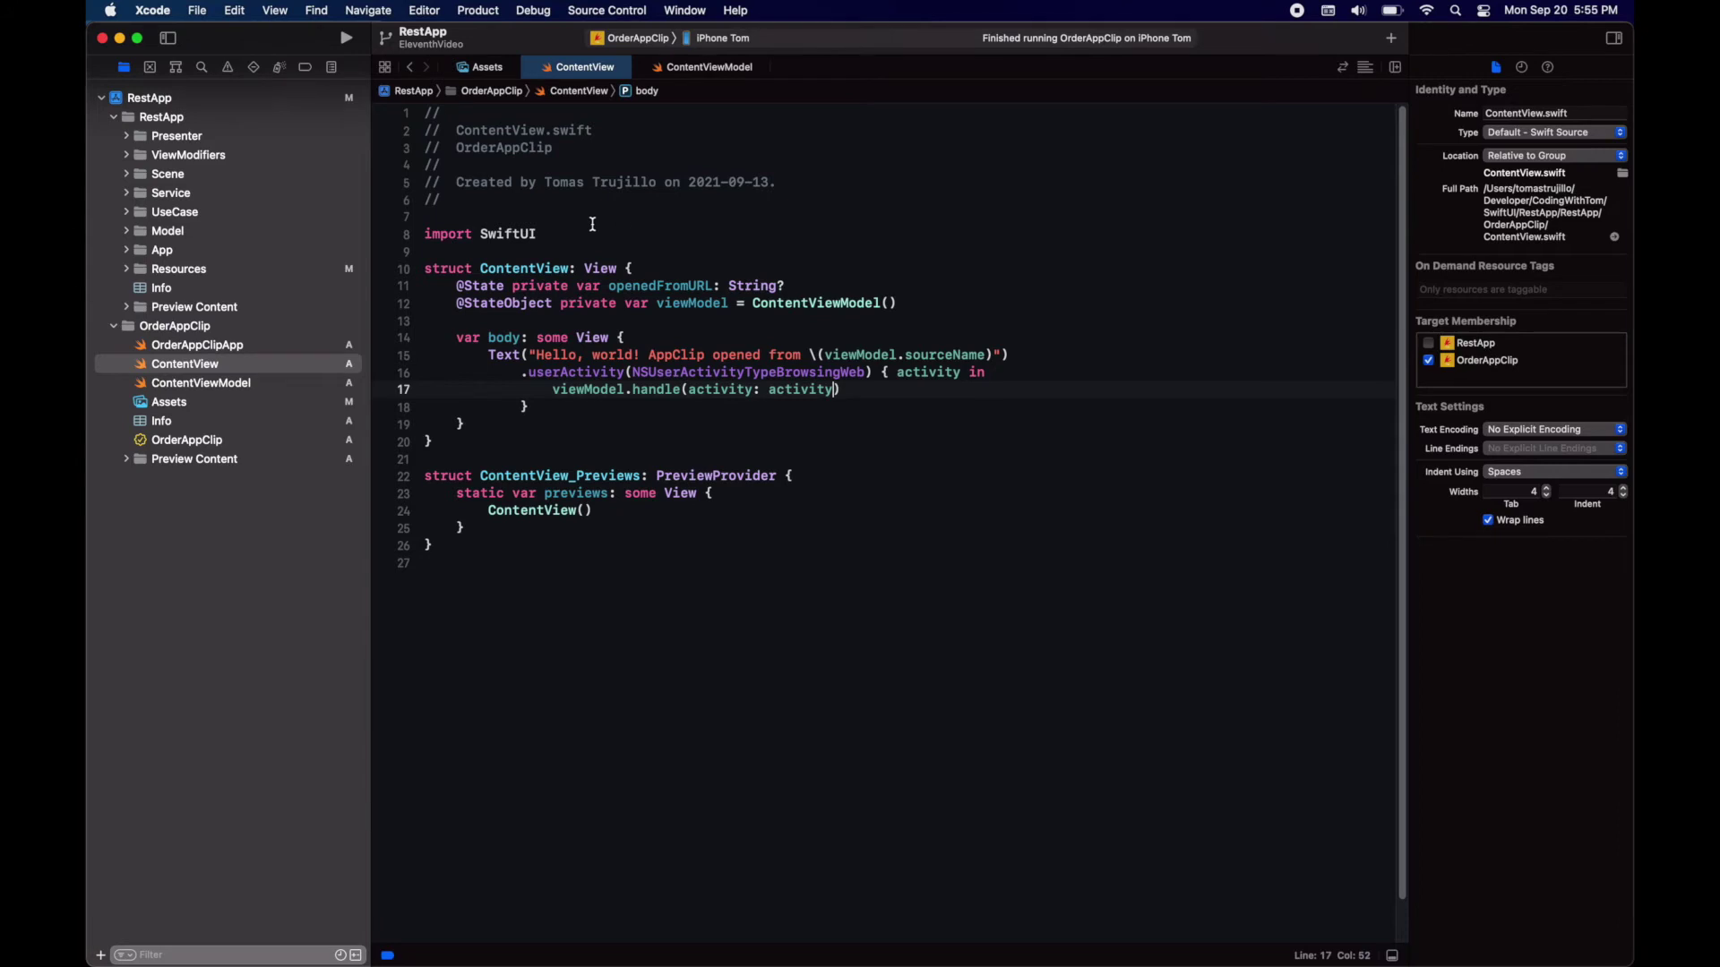
{"action": "key", "text": "super+r"}
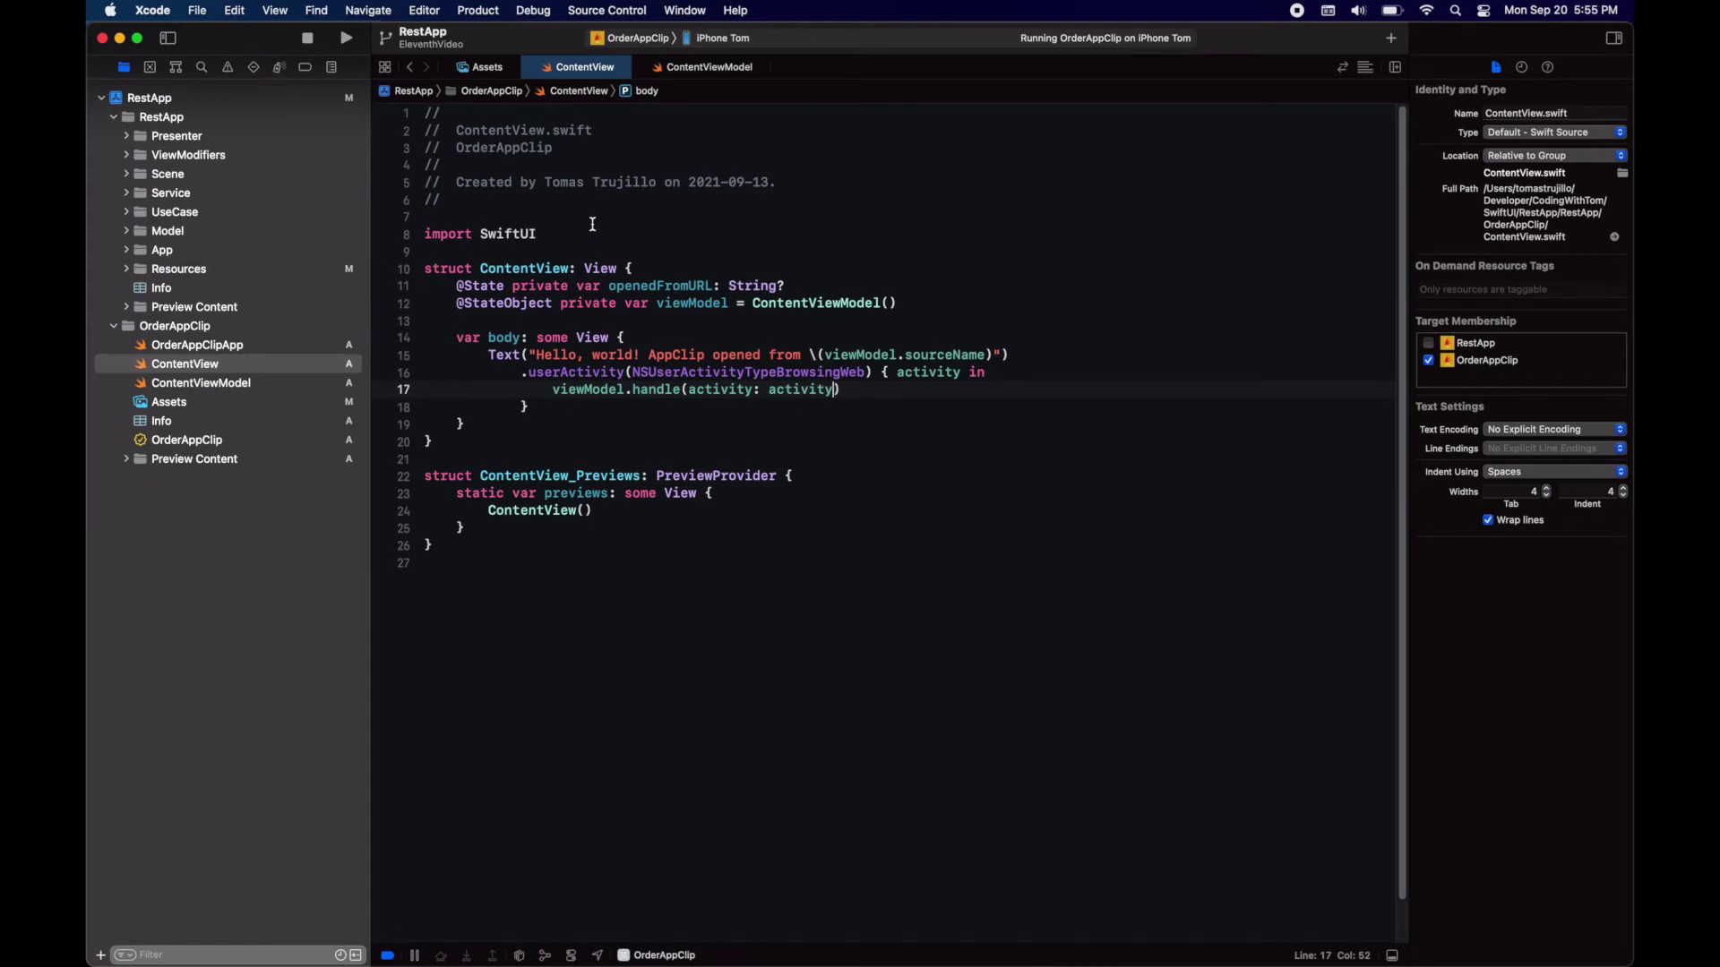
{"action": "key", "text": "super+Tab"}
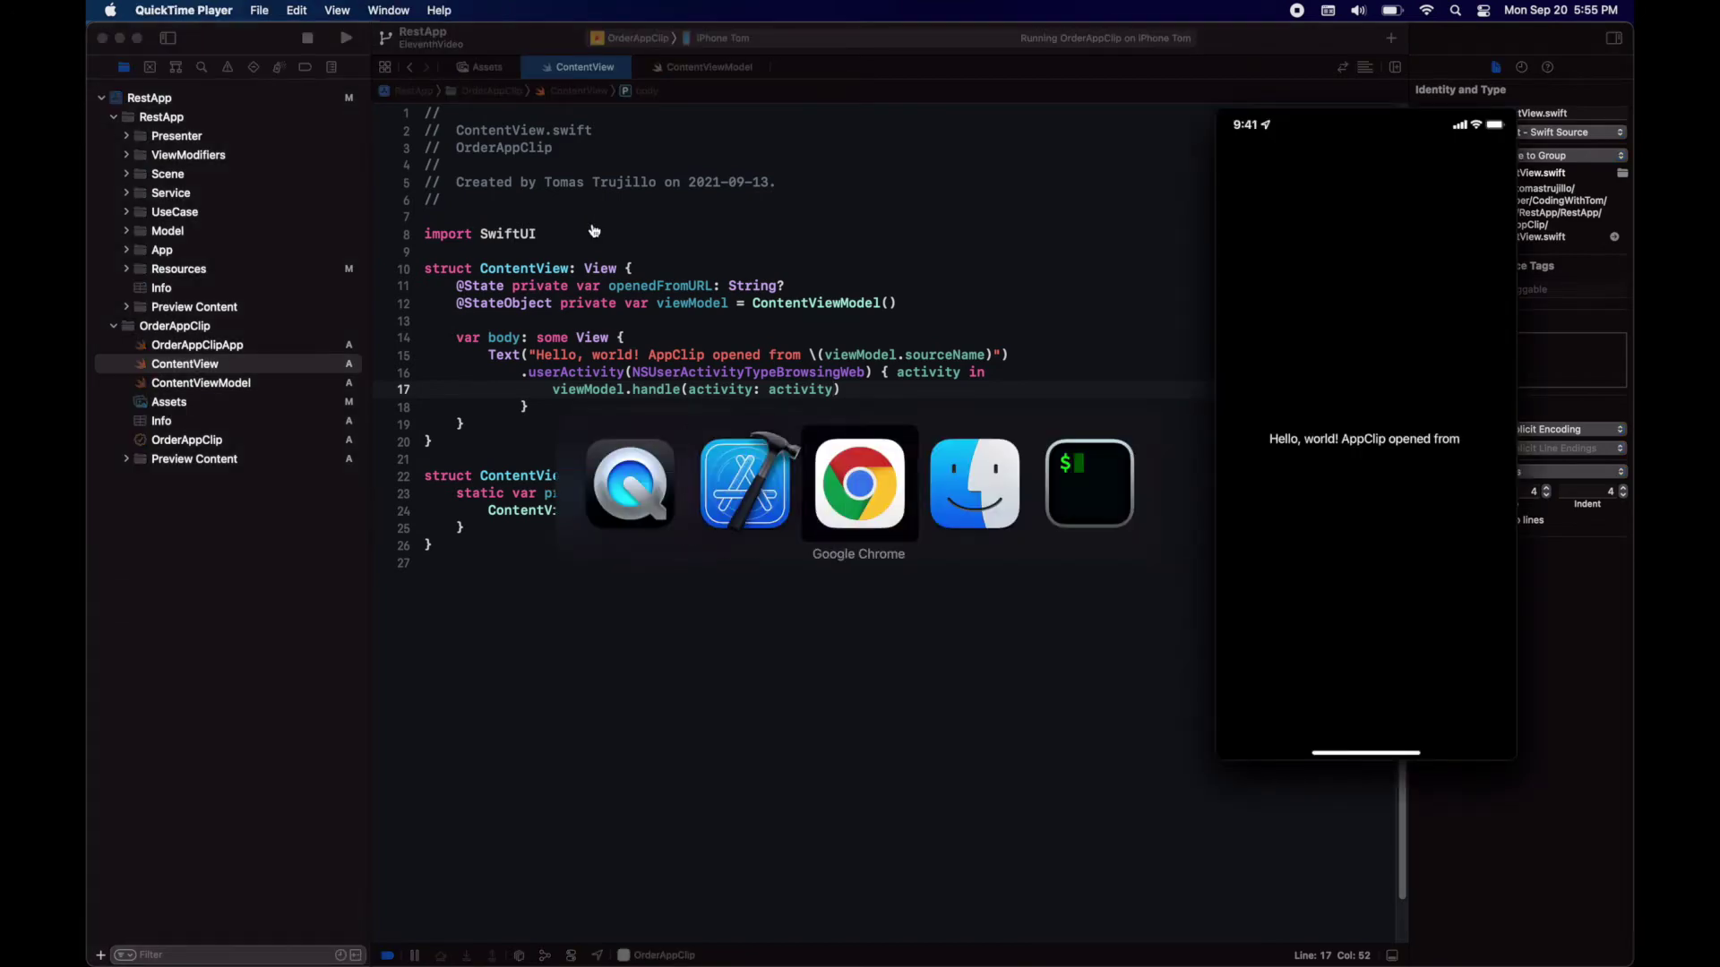
{"action": "key", "text": "super+Tab"}
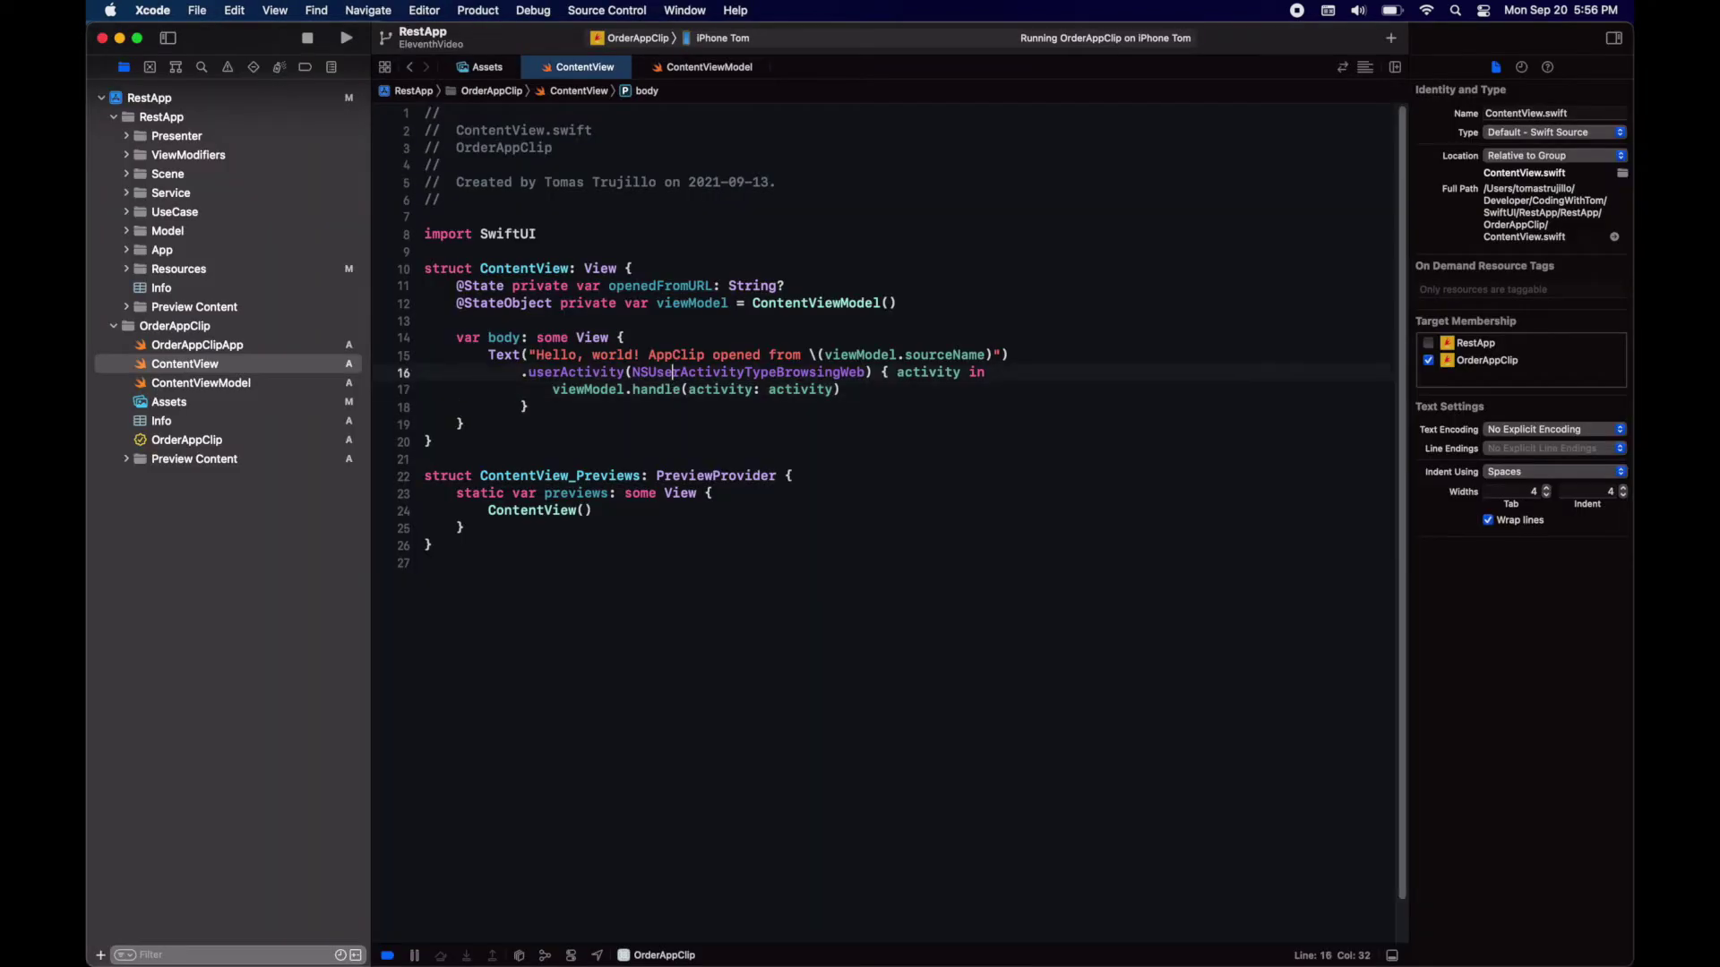
Switch the handler to .onContinueUserActivity for NSUserActivityTypeBrowsingWeb.
{"action": "key", "text": "Return"}
{"action": "type", "text": ".oncon"}
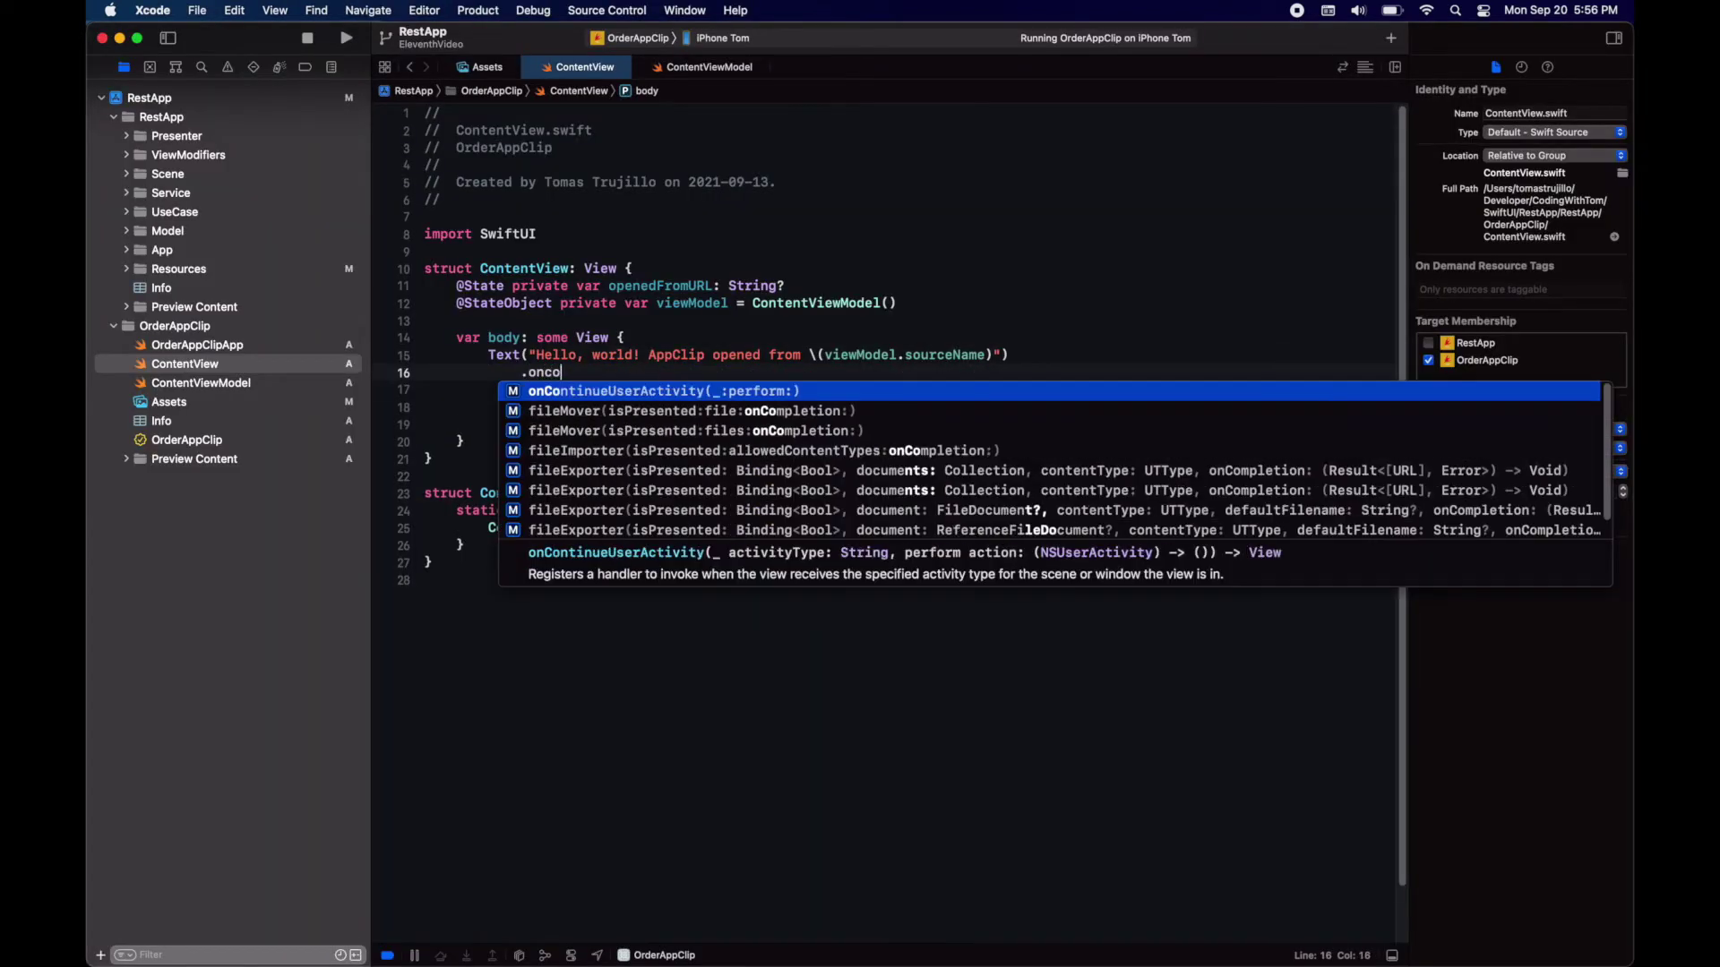
{"action": "key", "text": "Down"}
{"action": "key", "text": "Return"}
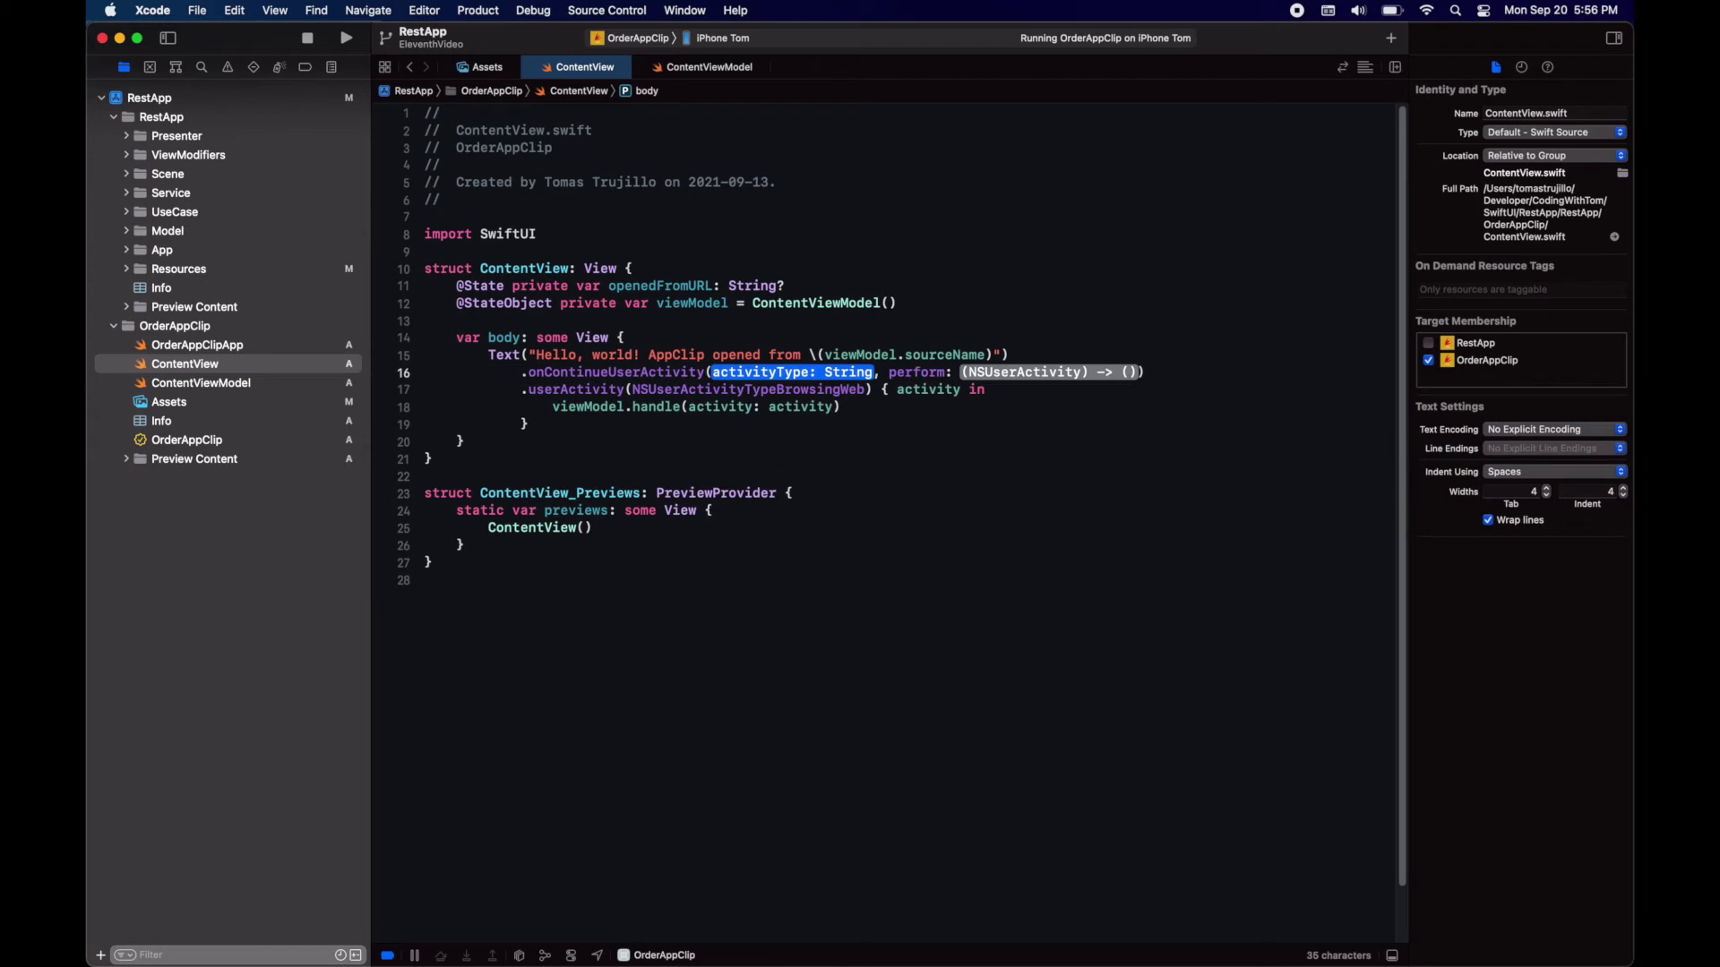
{"action": "key", "text": "Left"}
{"action": "key", "text": "shift+Down"}
{"action": "key", "text": "shift+Left"}
{"action": "key", "text": "shift+Left"}
{"action": "key", "text": "shift+Left"}
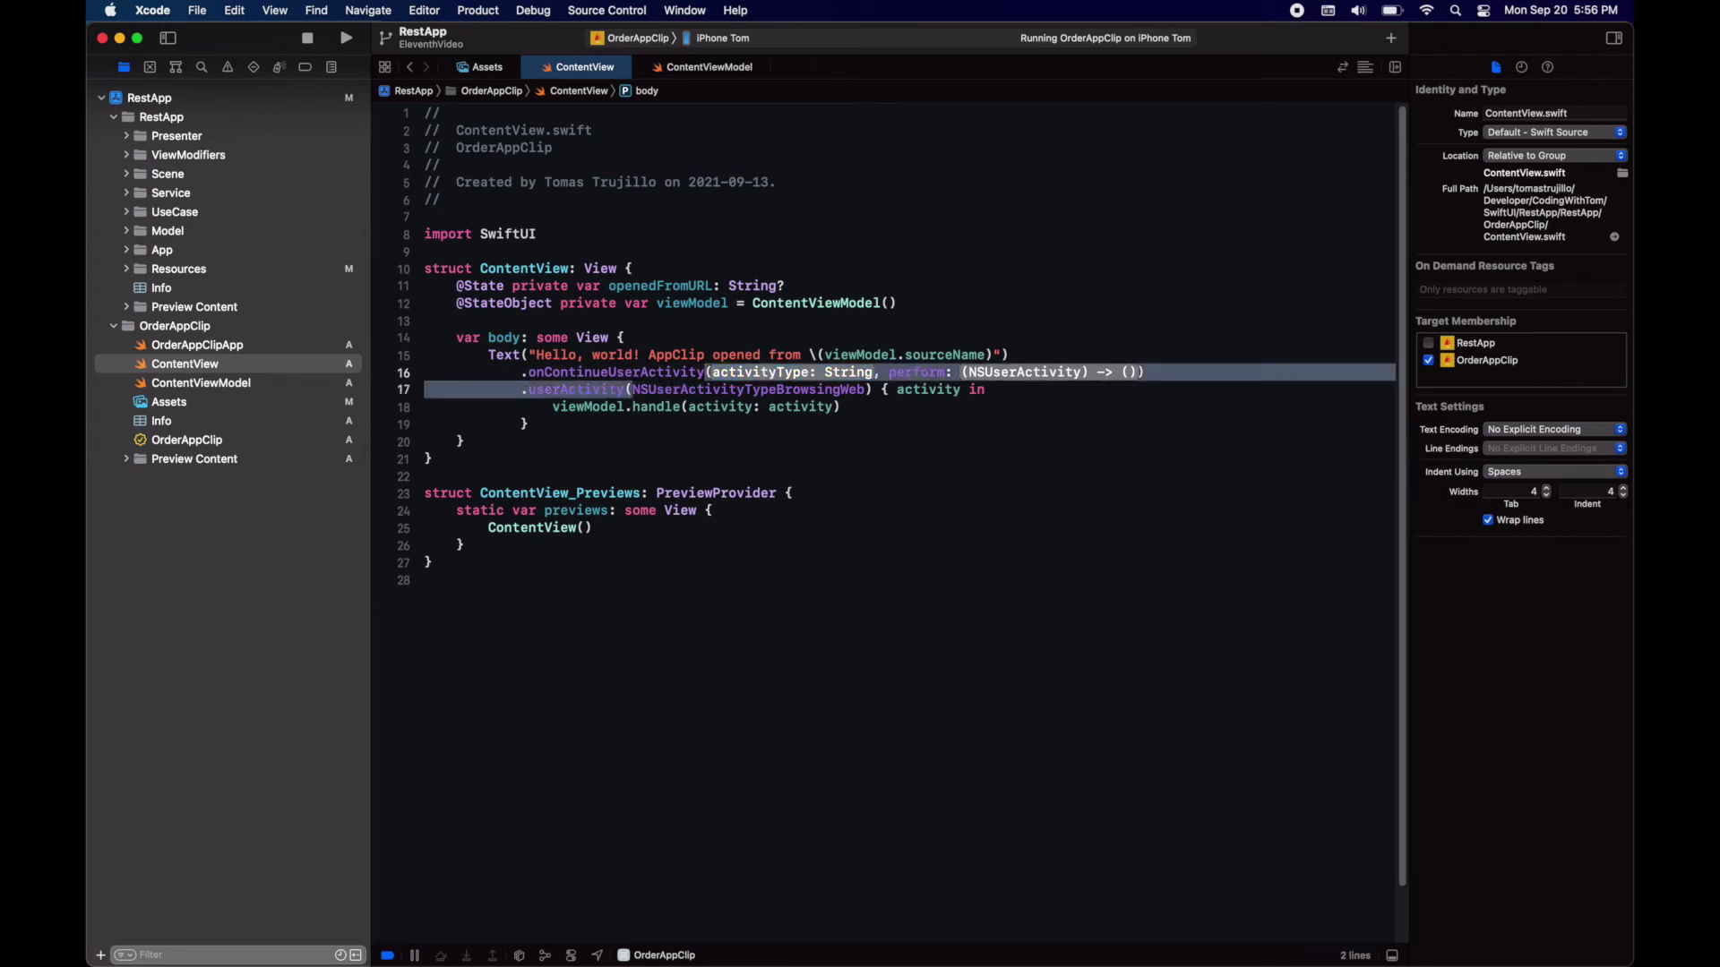
{"action": "key", "text": "shift+Left"}
{"action": "key", "text": "BackSpace"}
{"action": "key", "text": "Right"}
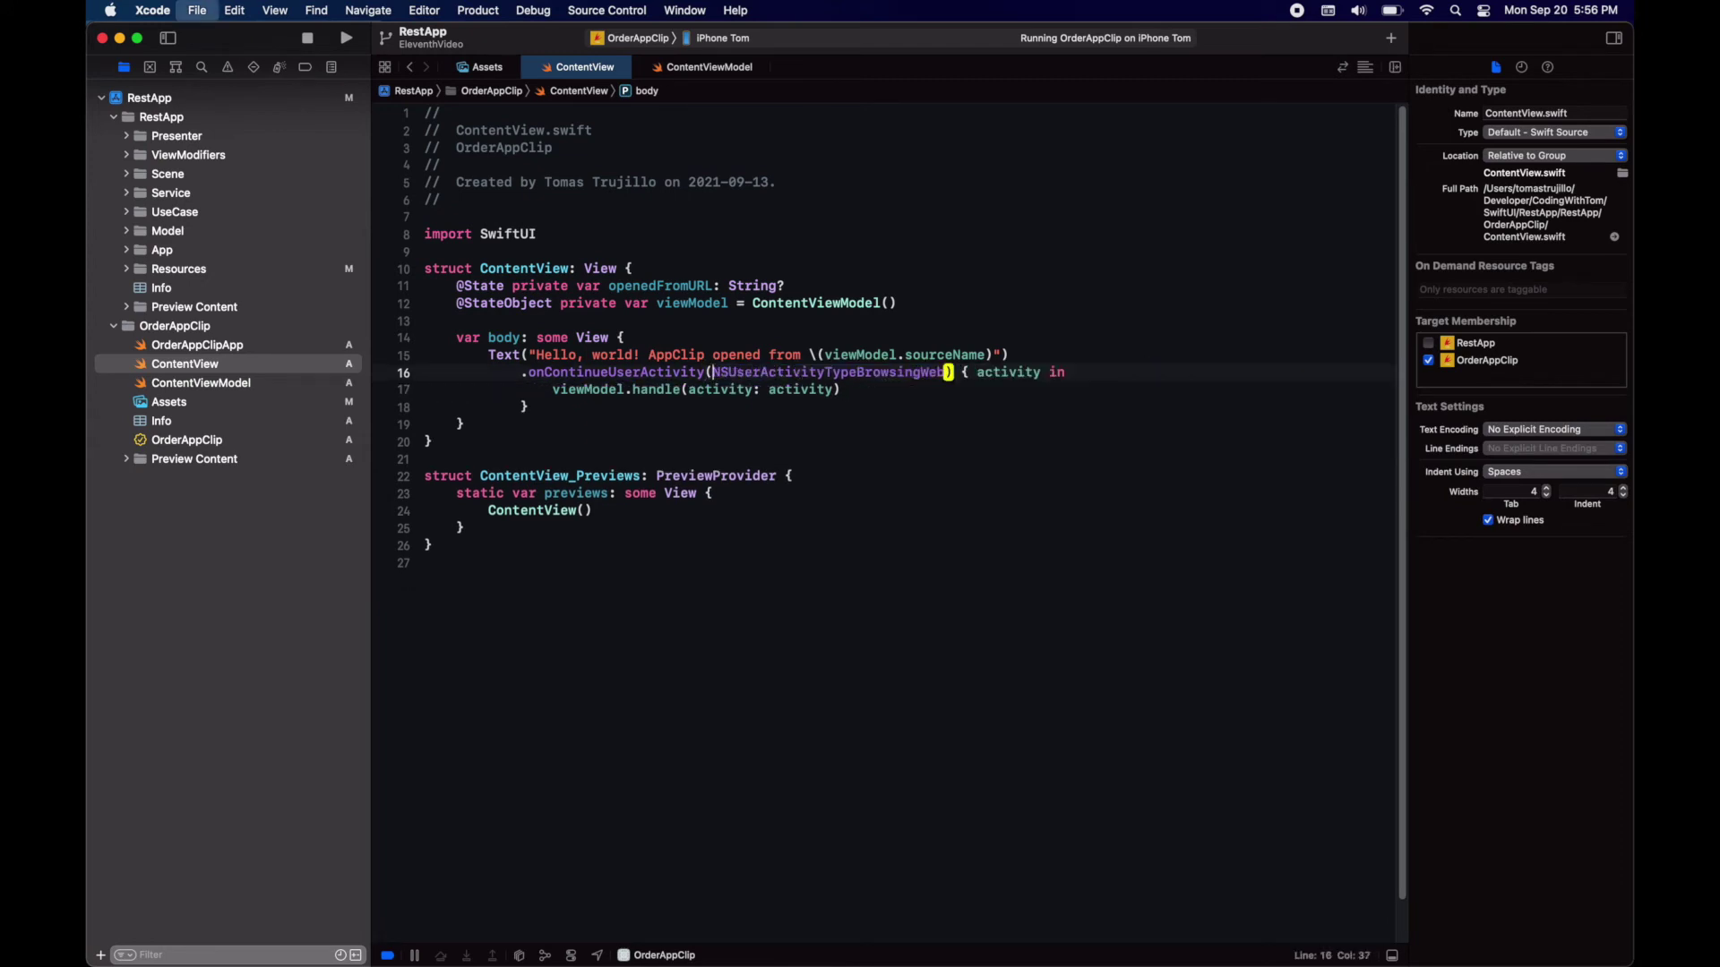
Rerun the clip, replacing the running instance, and bring the iPhone mirror forward.
{"action": "key", "text": "super+r"}
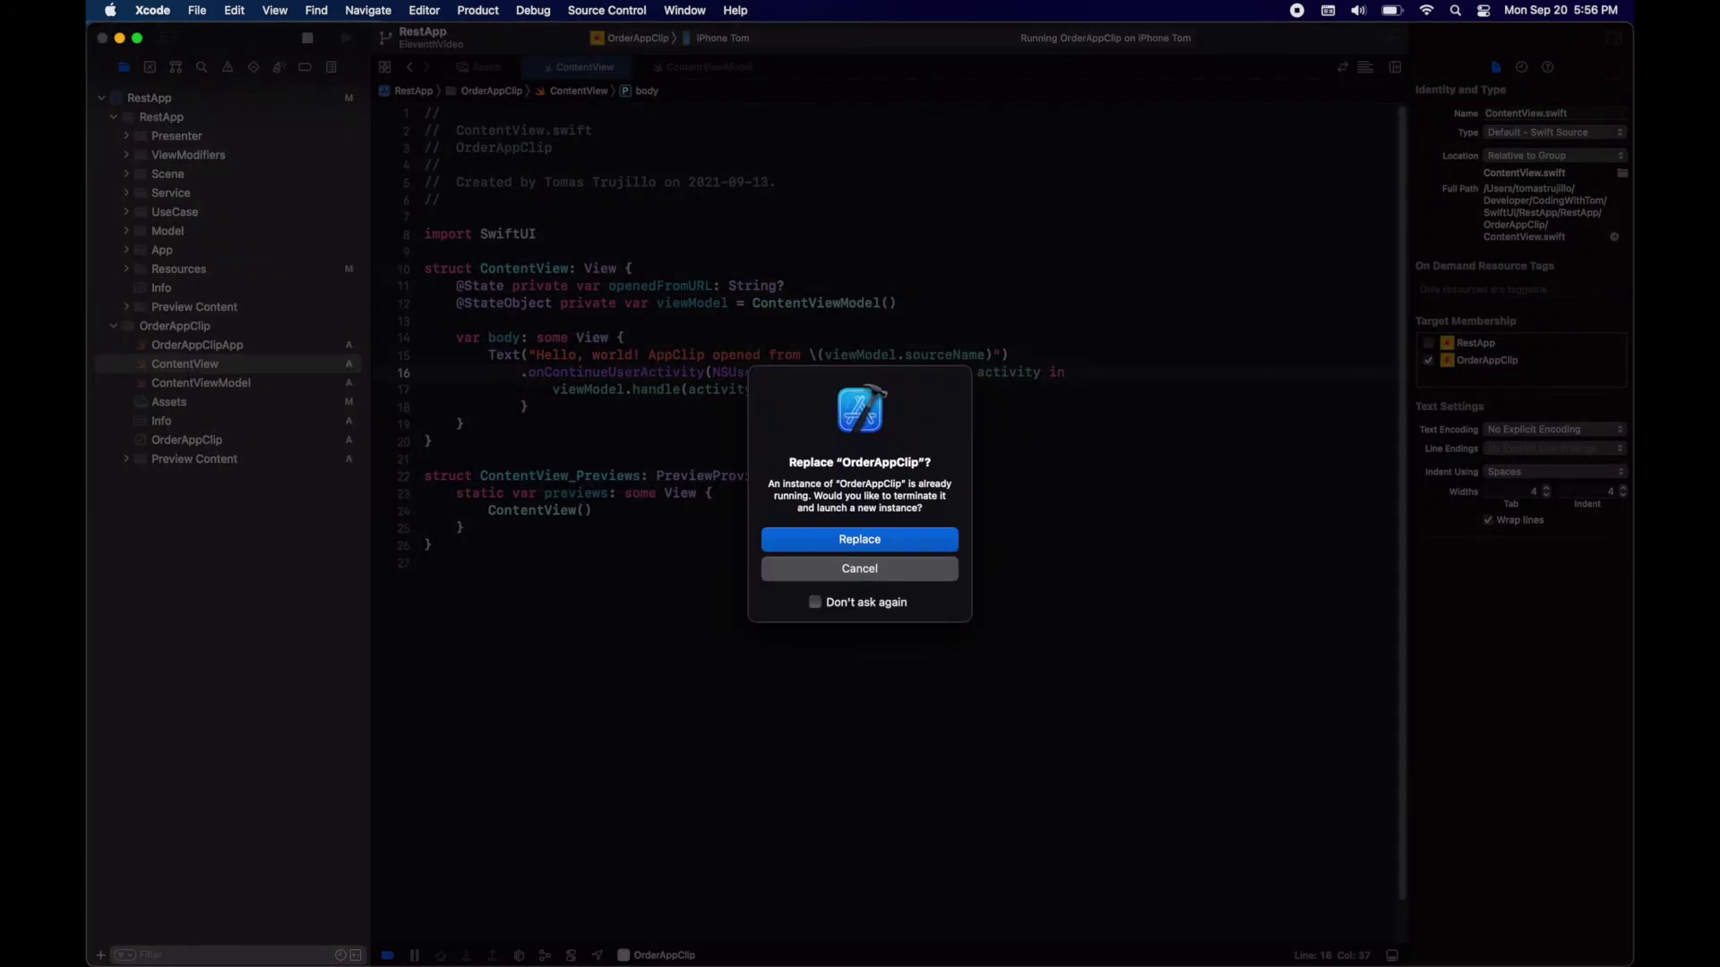
{"action": "key", "text": "Return"}
{"action": "key", "text": "super+Tab"}
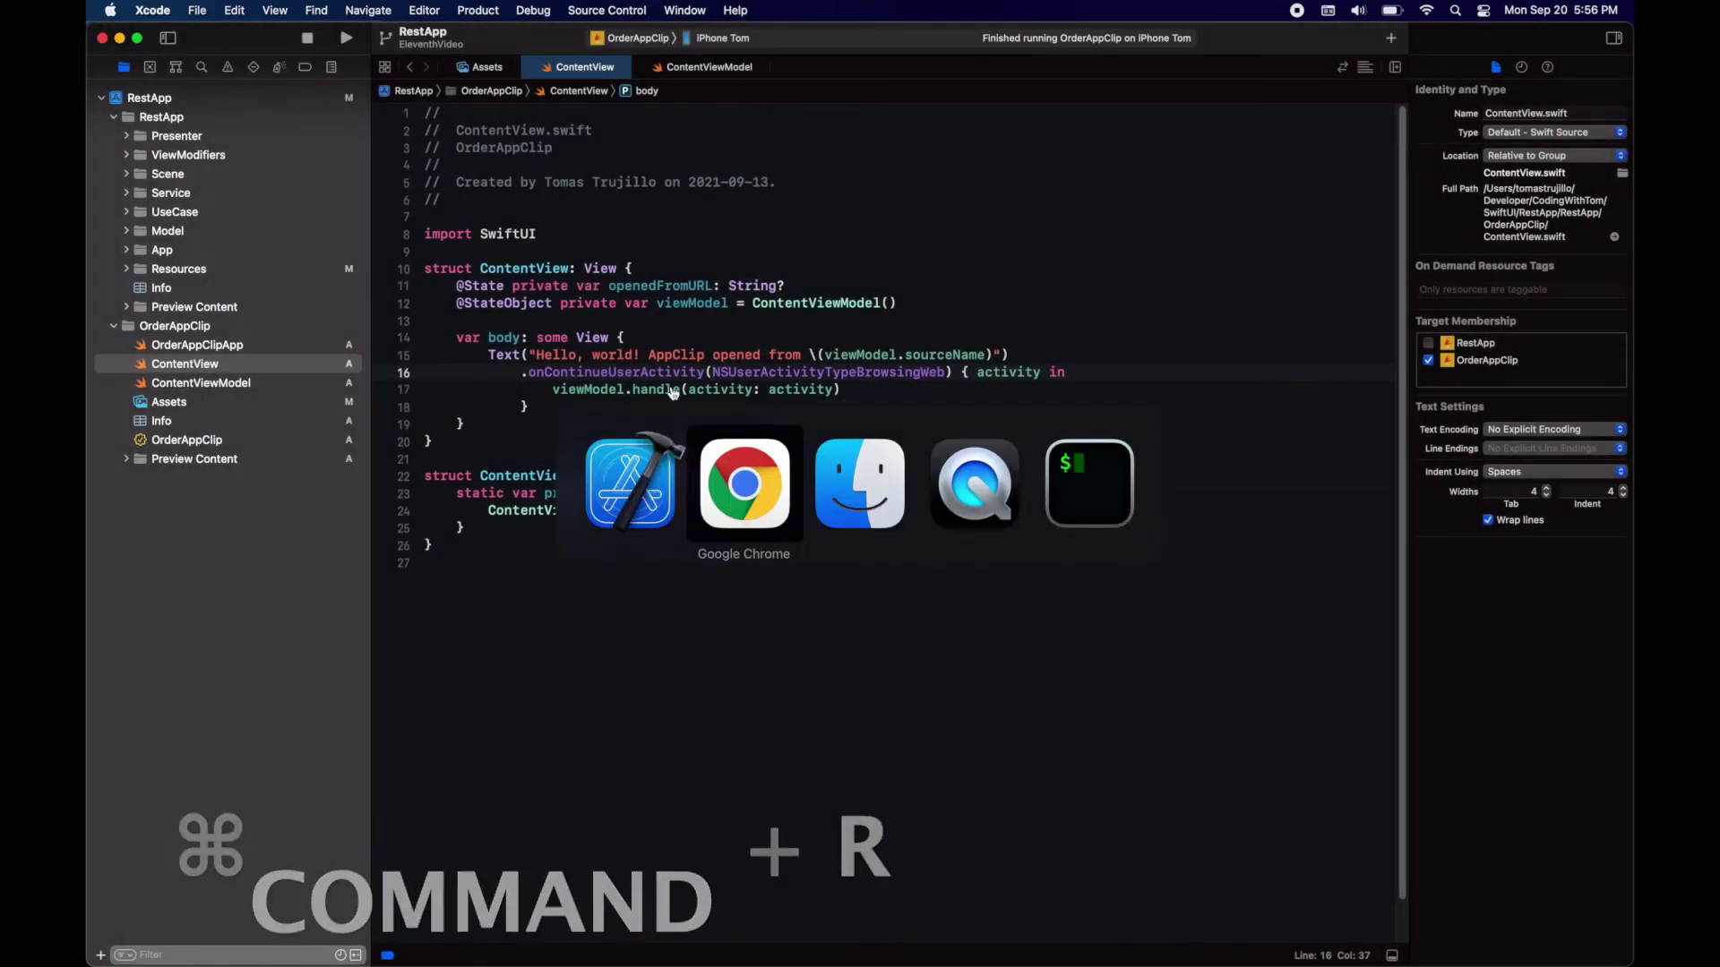
{"action": "key", "text": "super+Tab"}
{"action": "key", "text": "super+Tab"}
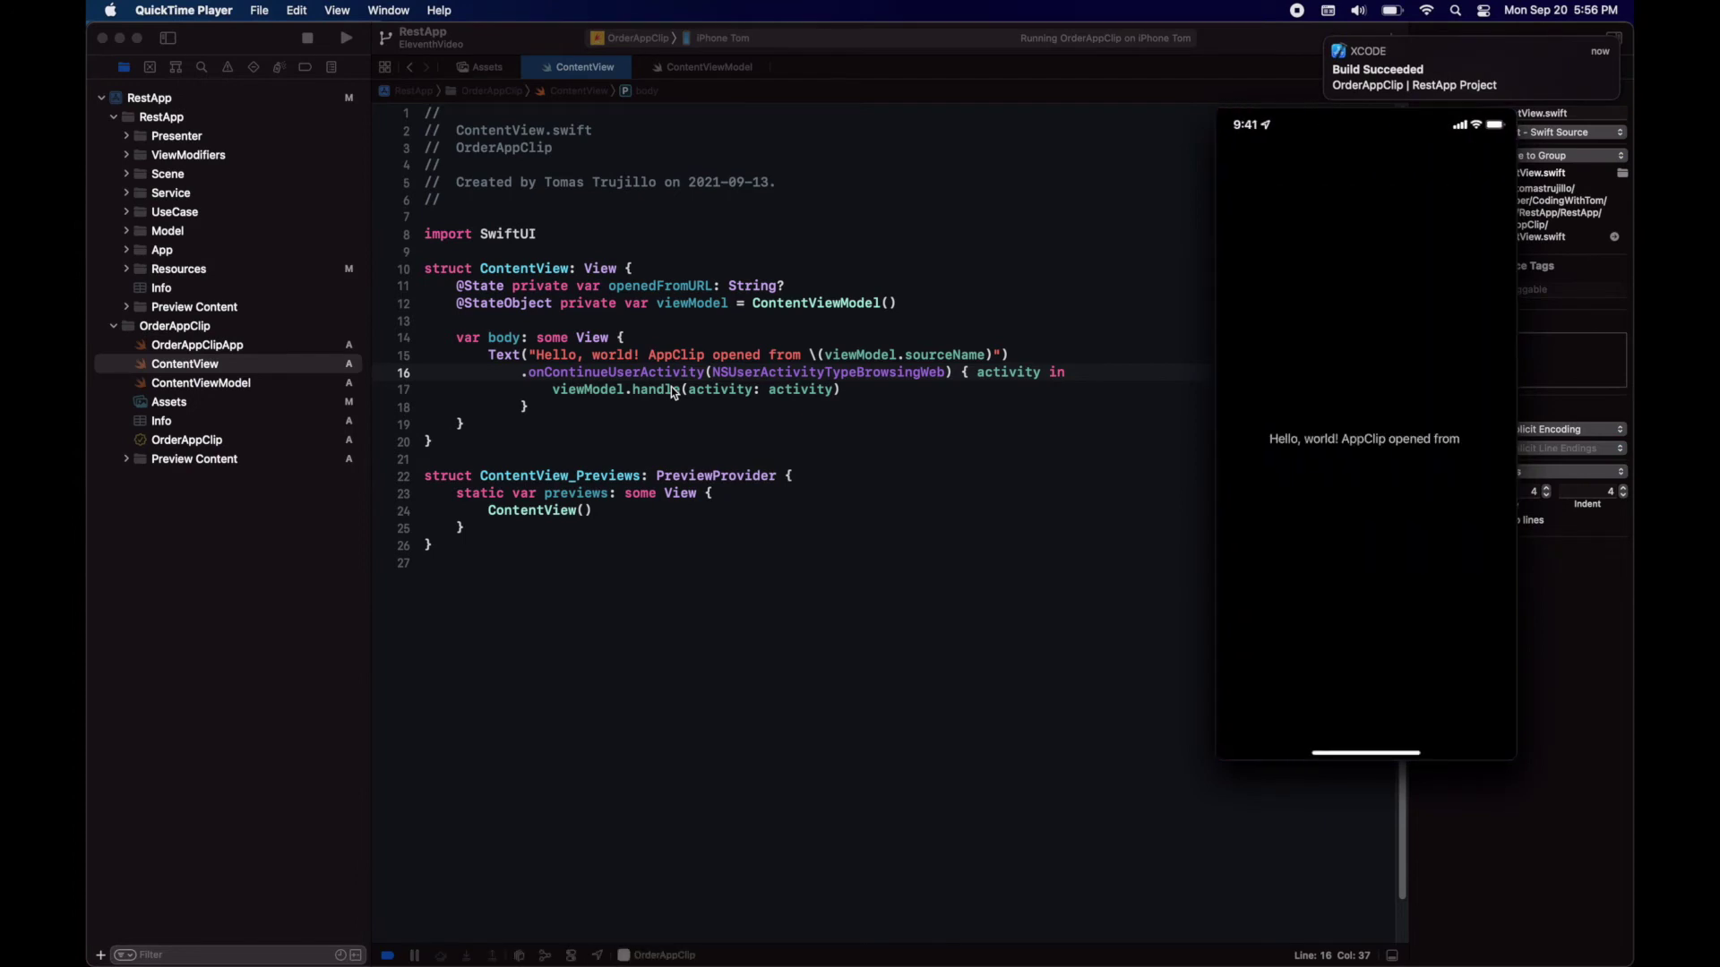
Scan the red restaurant2 code, then the orange restaurant1 code, and return to Xcode.
{"action": "key", "text": "super+Tab"}
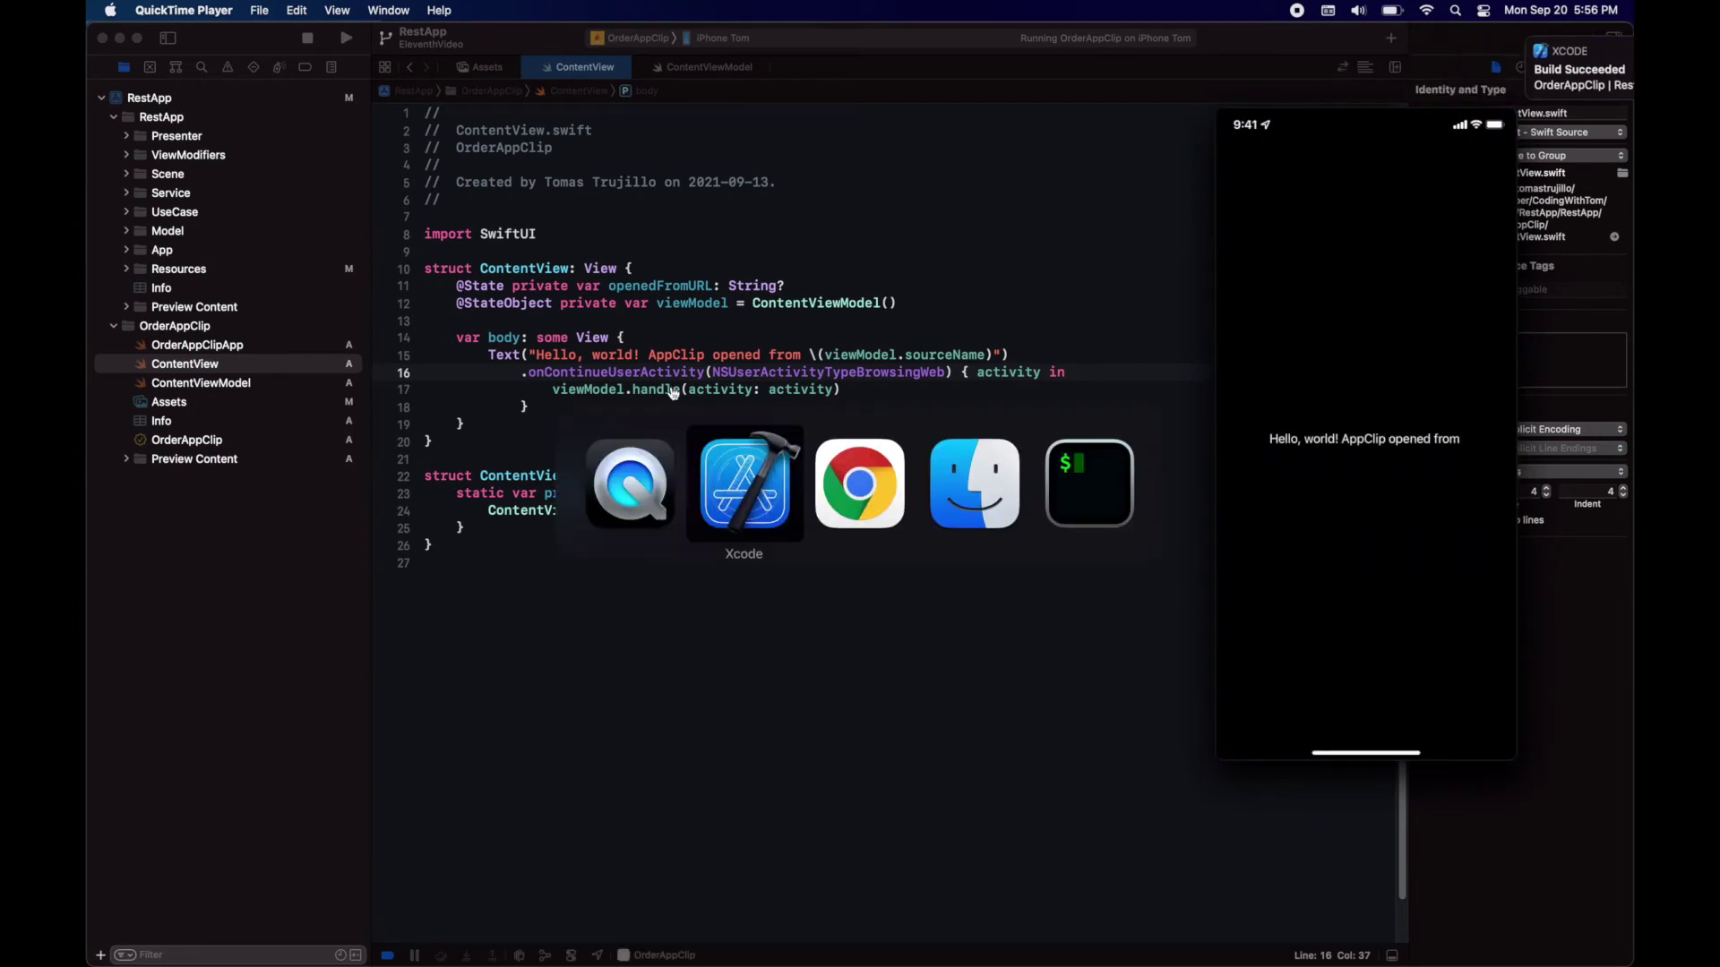
{"action": "key", "text": "super+Tab"}
{"action": "key", "text": "super+Tab"}
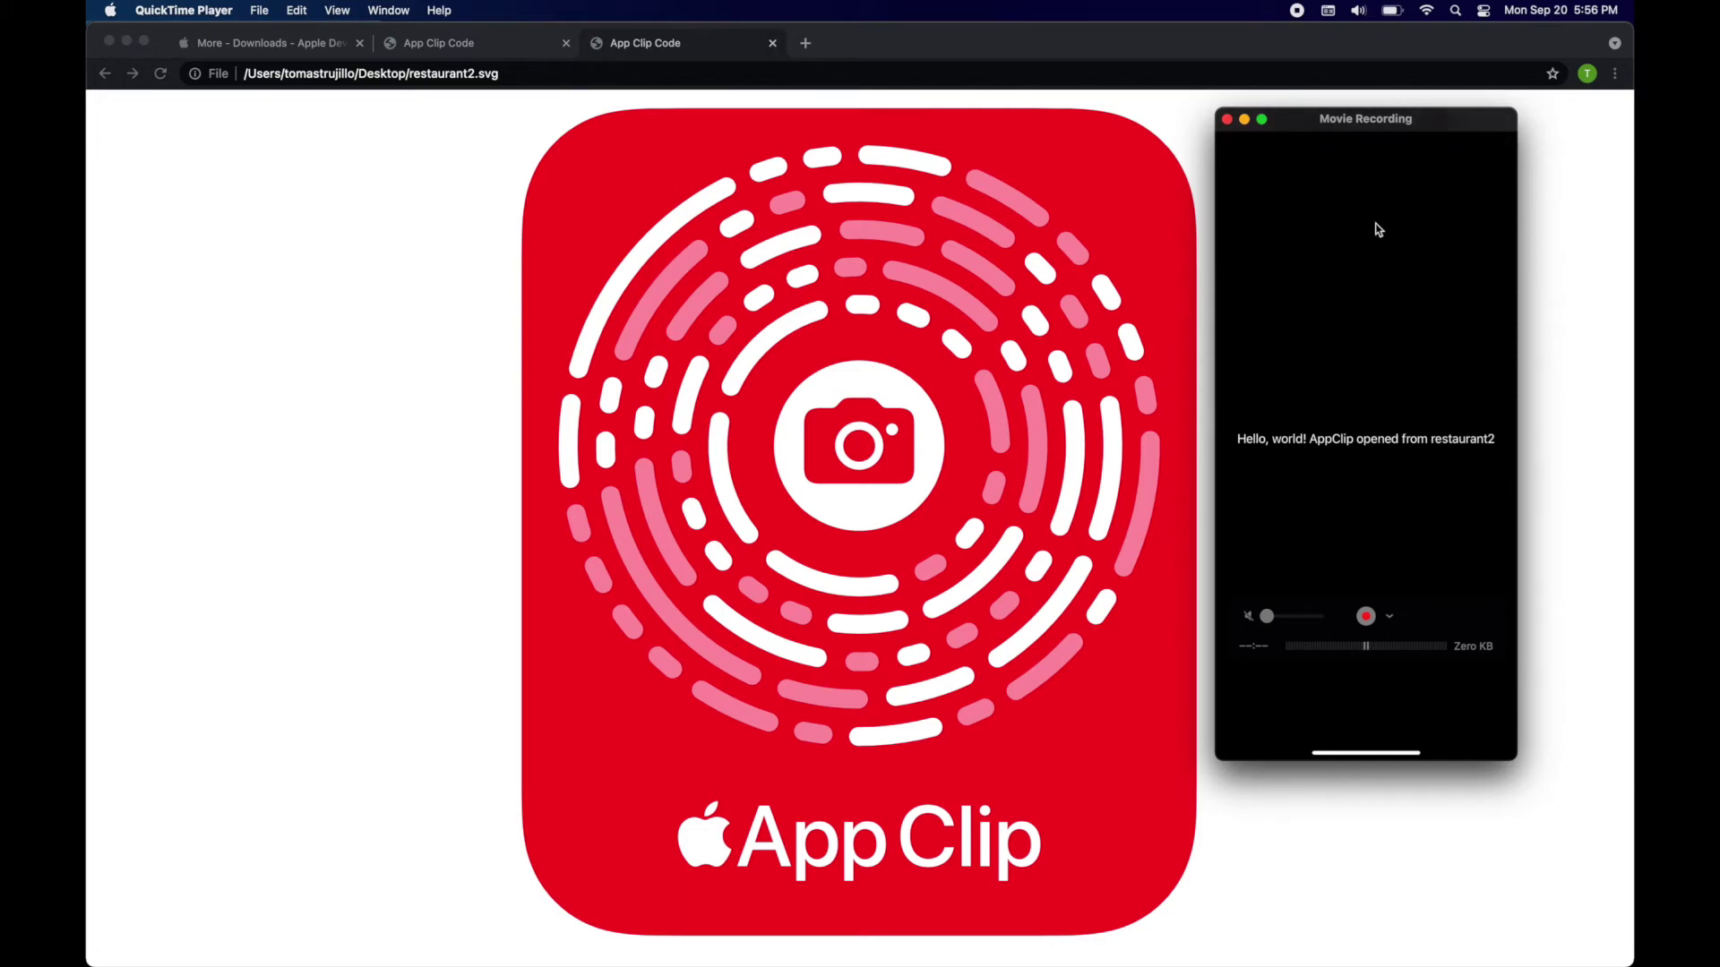
{"action": "left_click", "coordinate": [506, 49]}
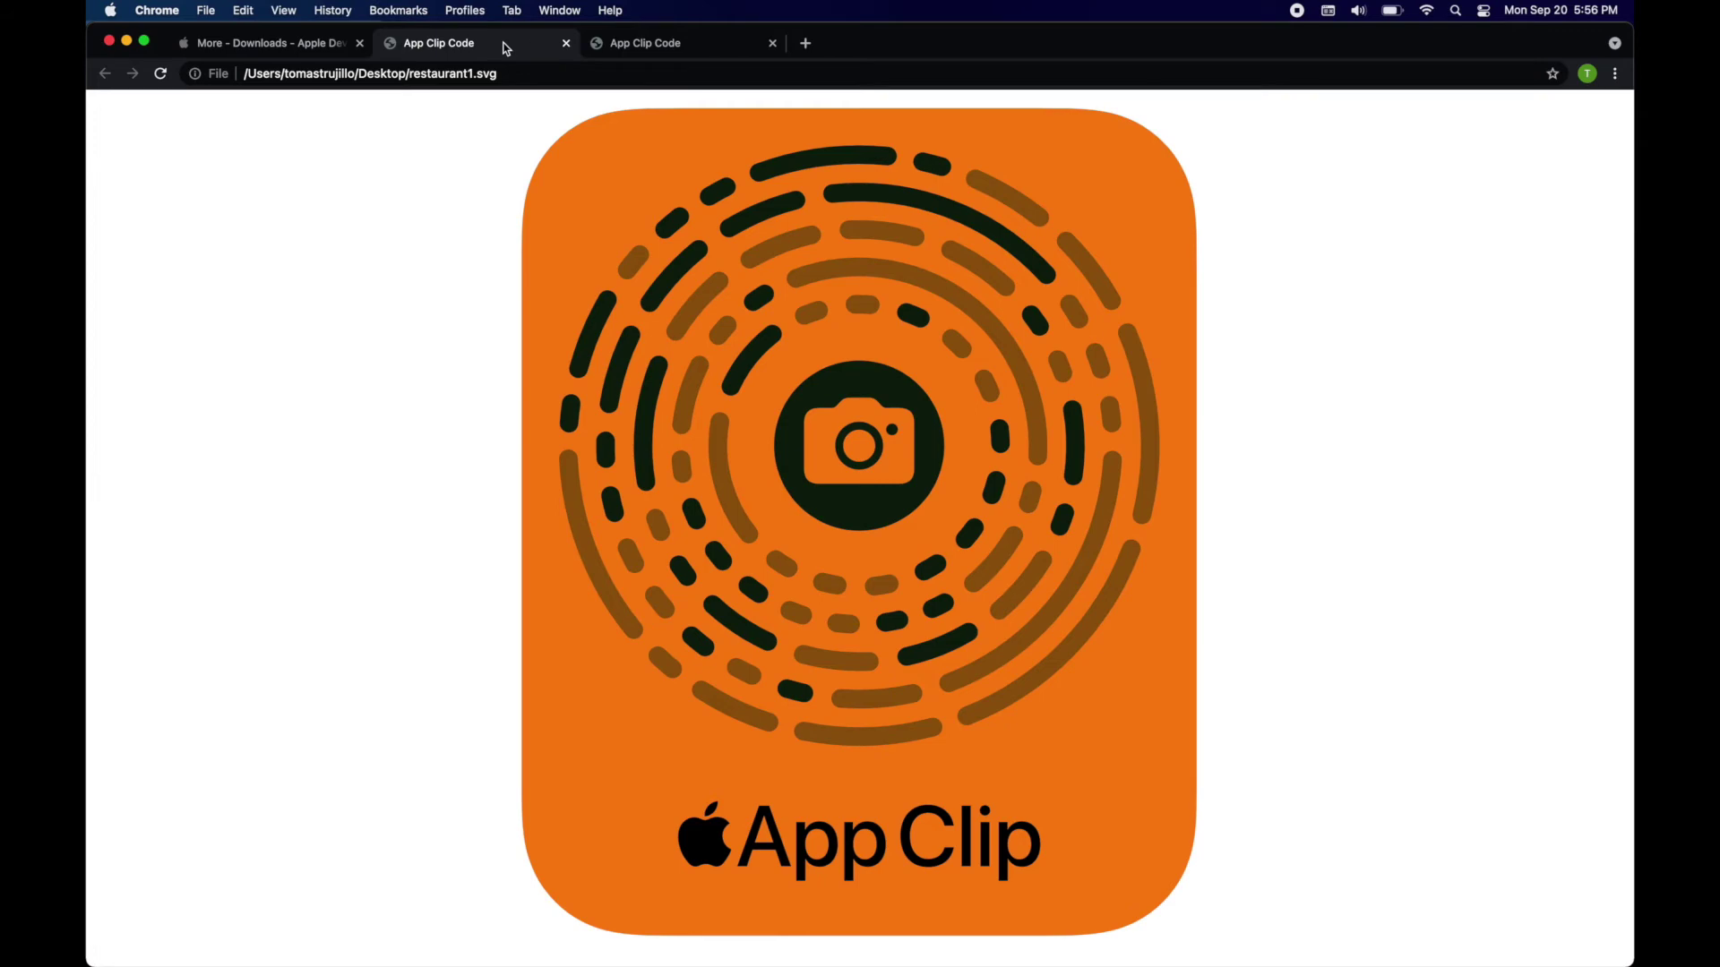
{"action": "key", "text": "super+Tab"}
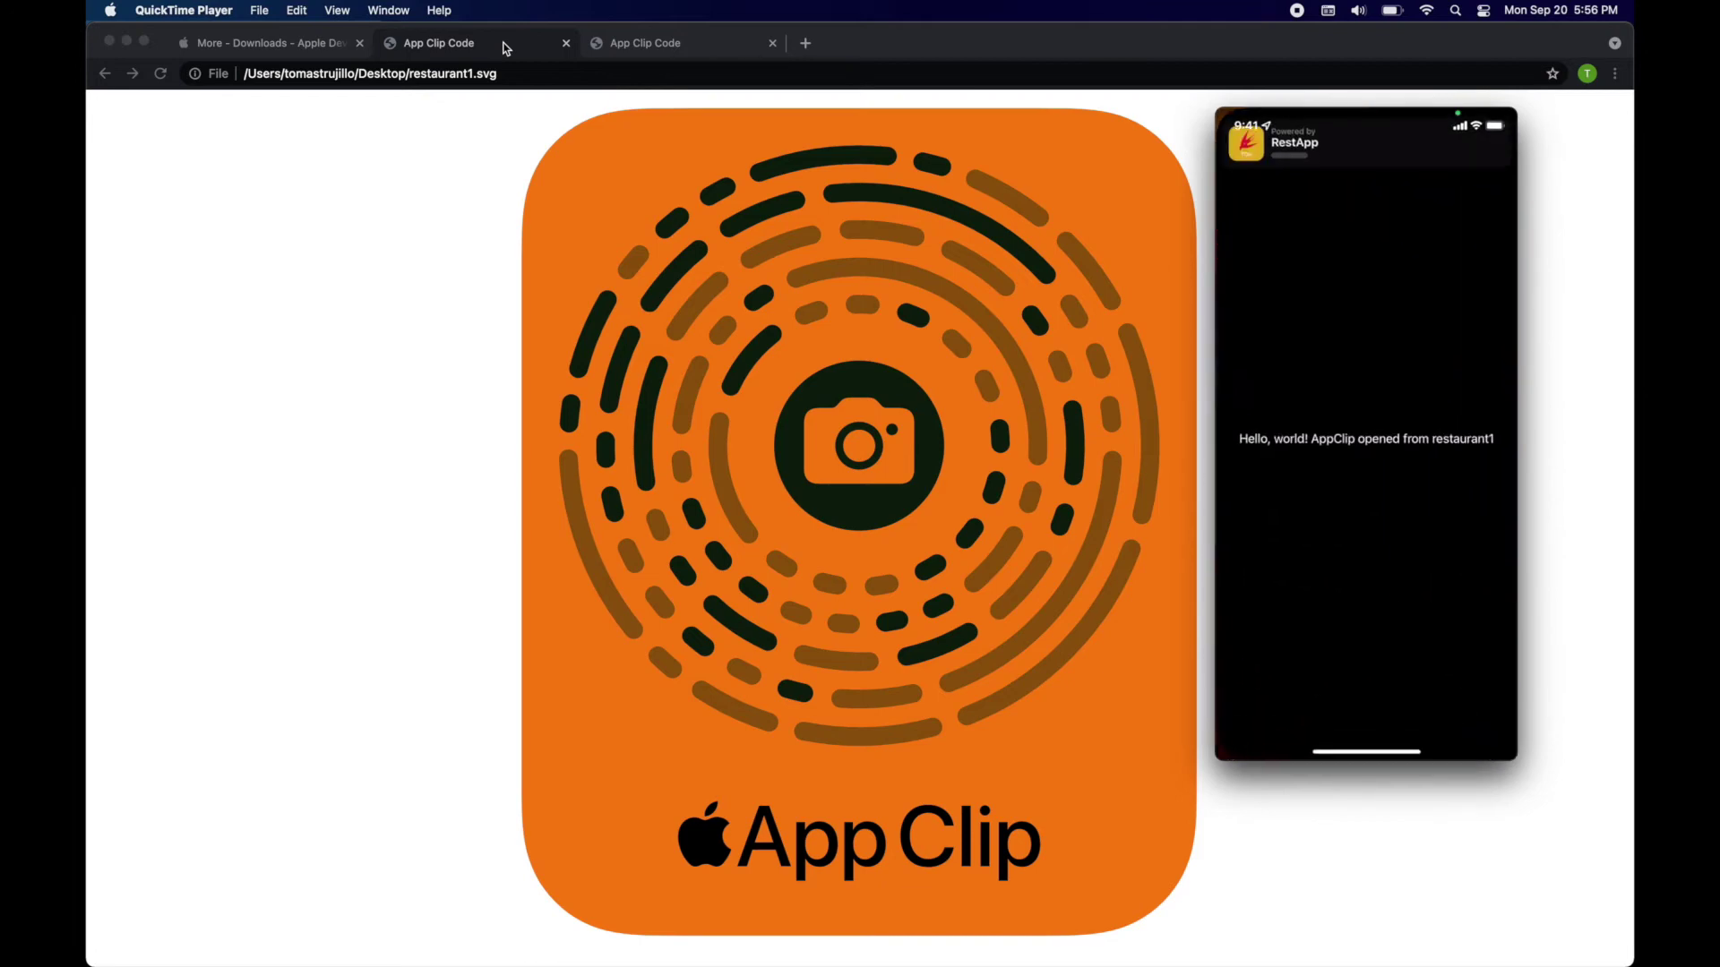
{"action": "mouse_move", "coordinate": [1365, 444]}
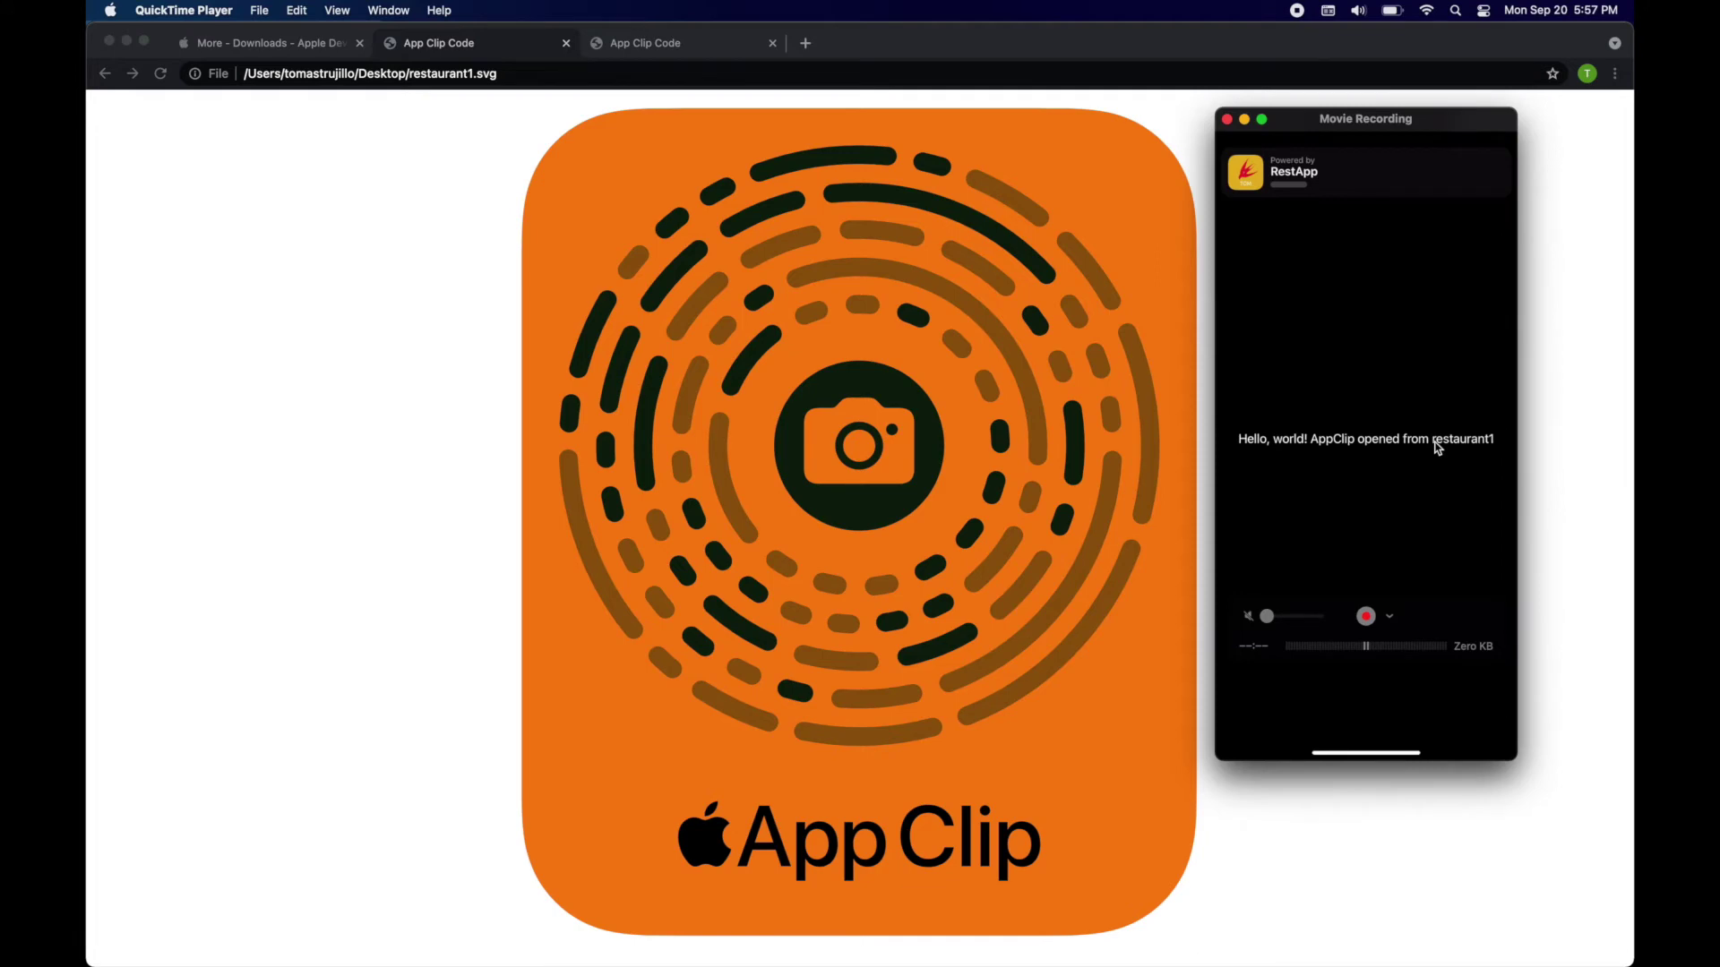
{"action": "key", "text": "super+Tab"}
{"action": "key", "text": "super+Tab"}
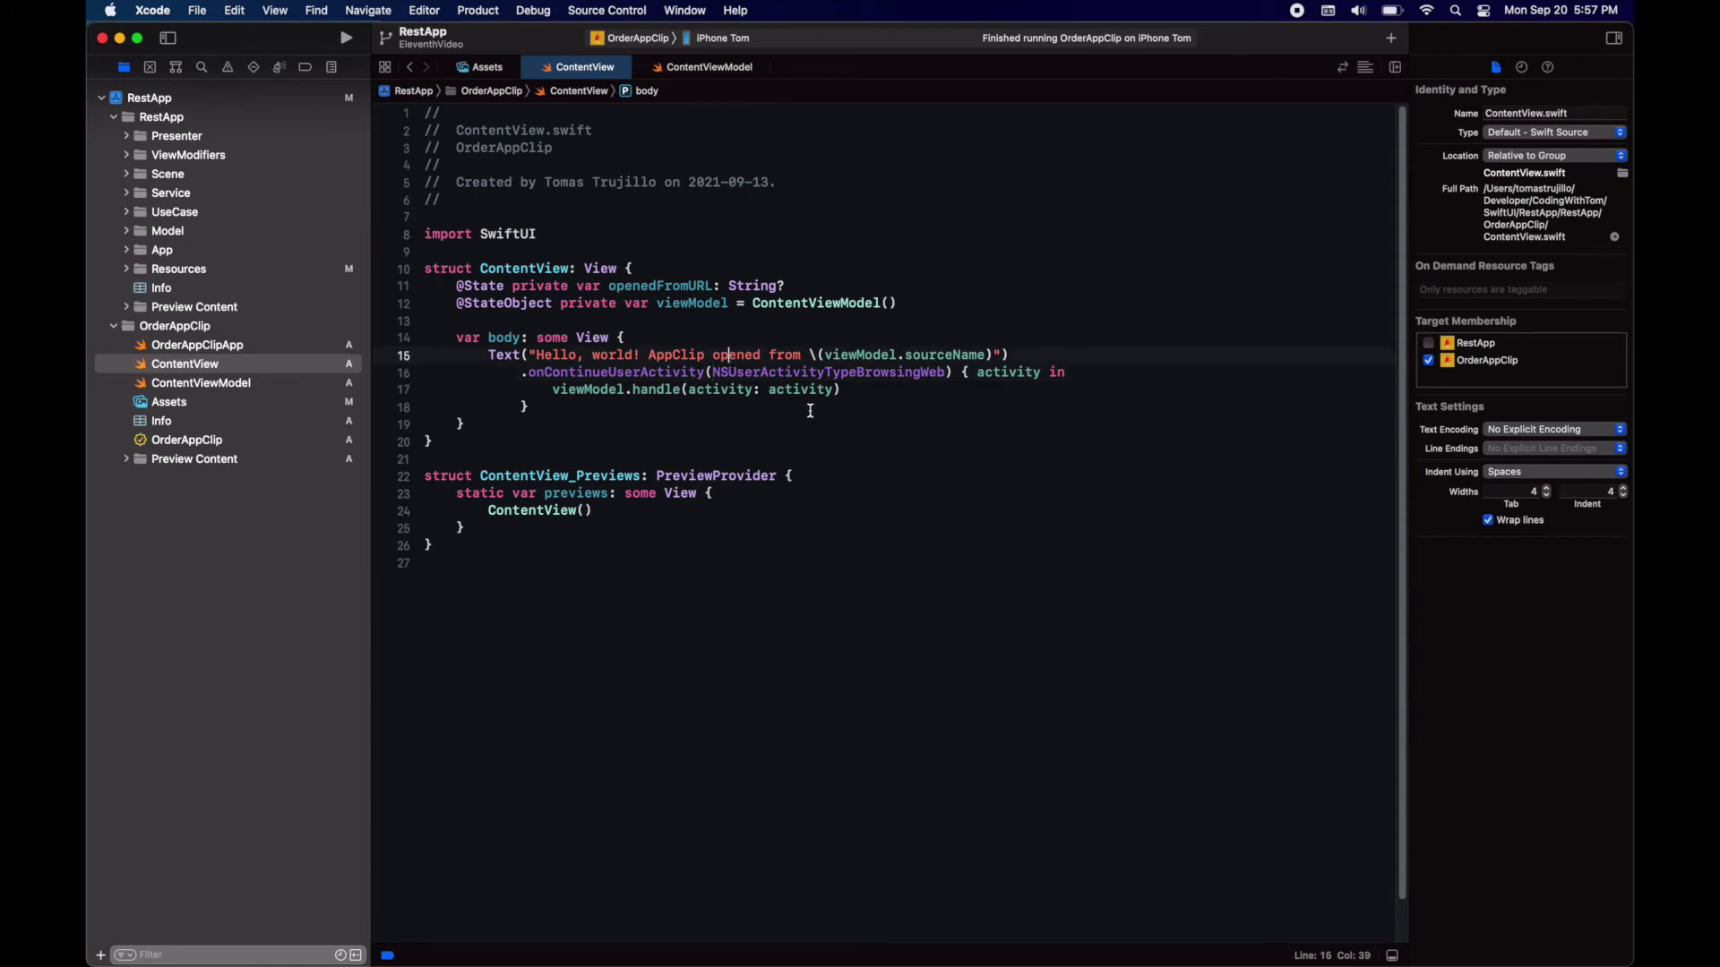
Show ContentView's live preview canvas beside a wider code editor.
{"action": "key", "text": "alt+super+0"}
{"action": "key", "text": "alt+super+Return"}
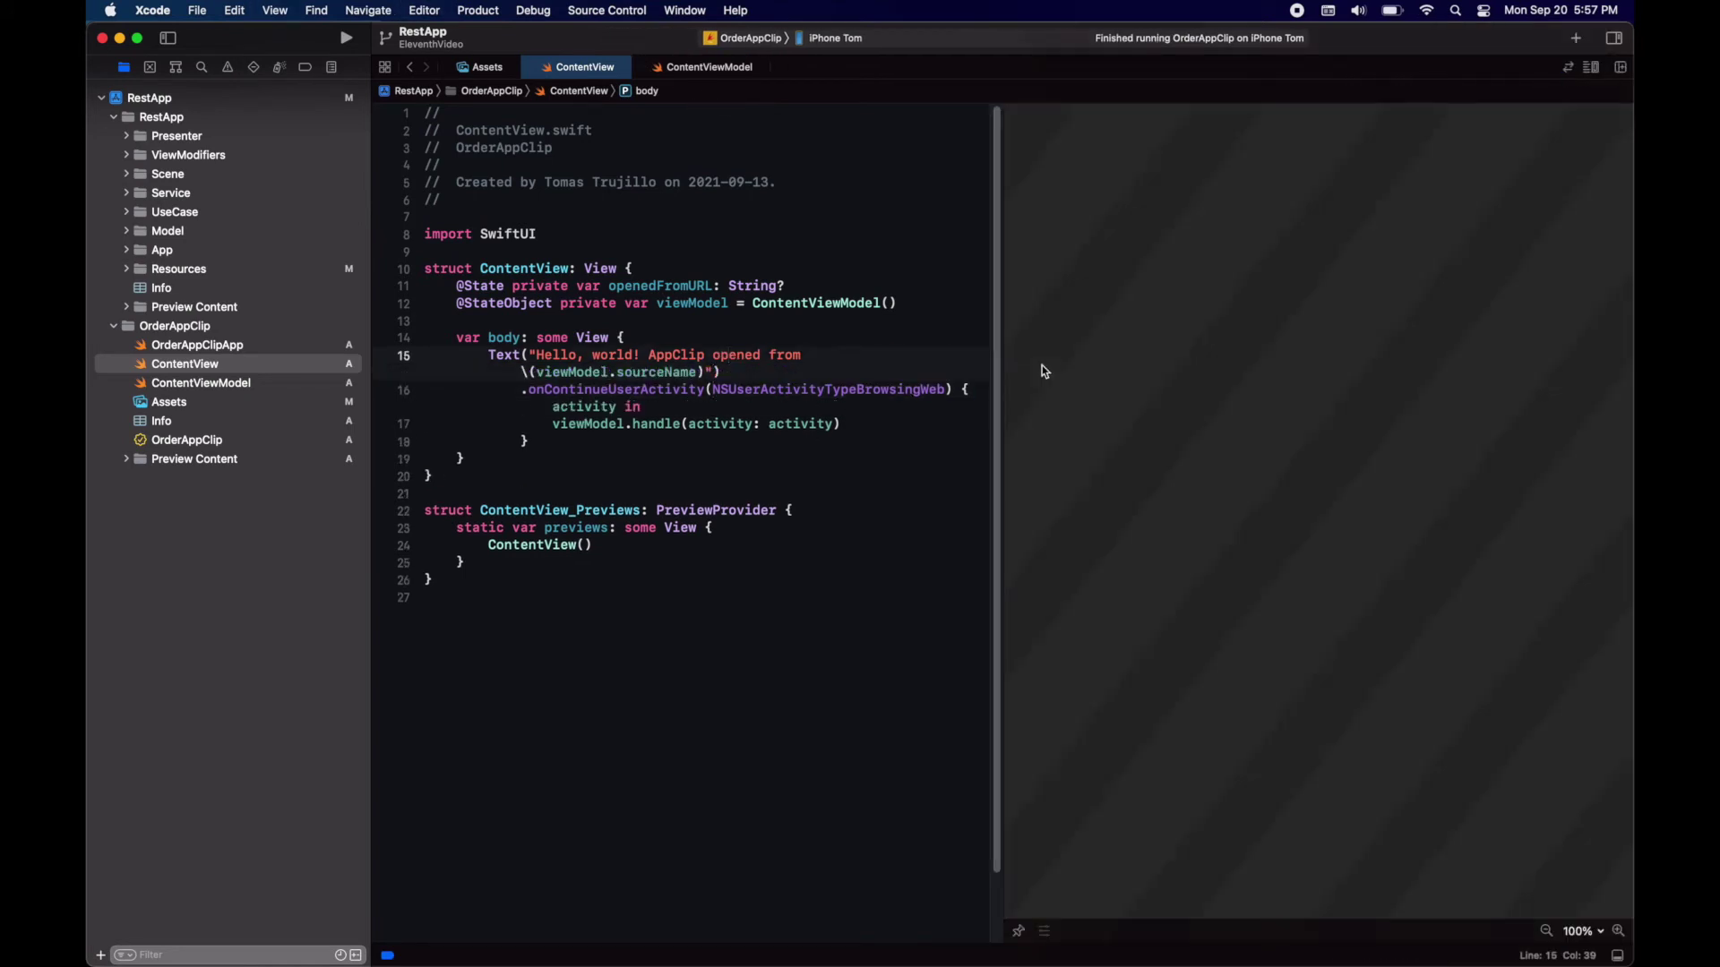
{"action": "left_click", "coordinate": [1594, 117]}
{"action": "left_click_drag", "start_coordinate": [997, 343], "coordinate": [1181, 349]}
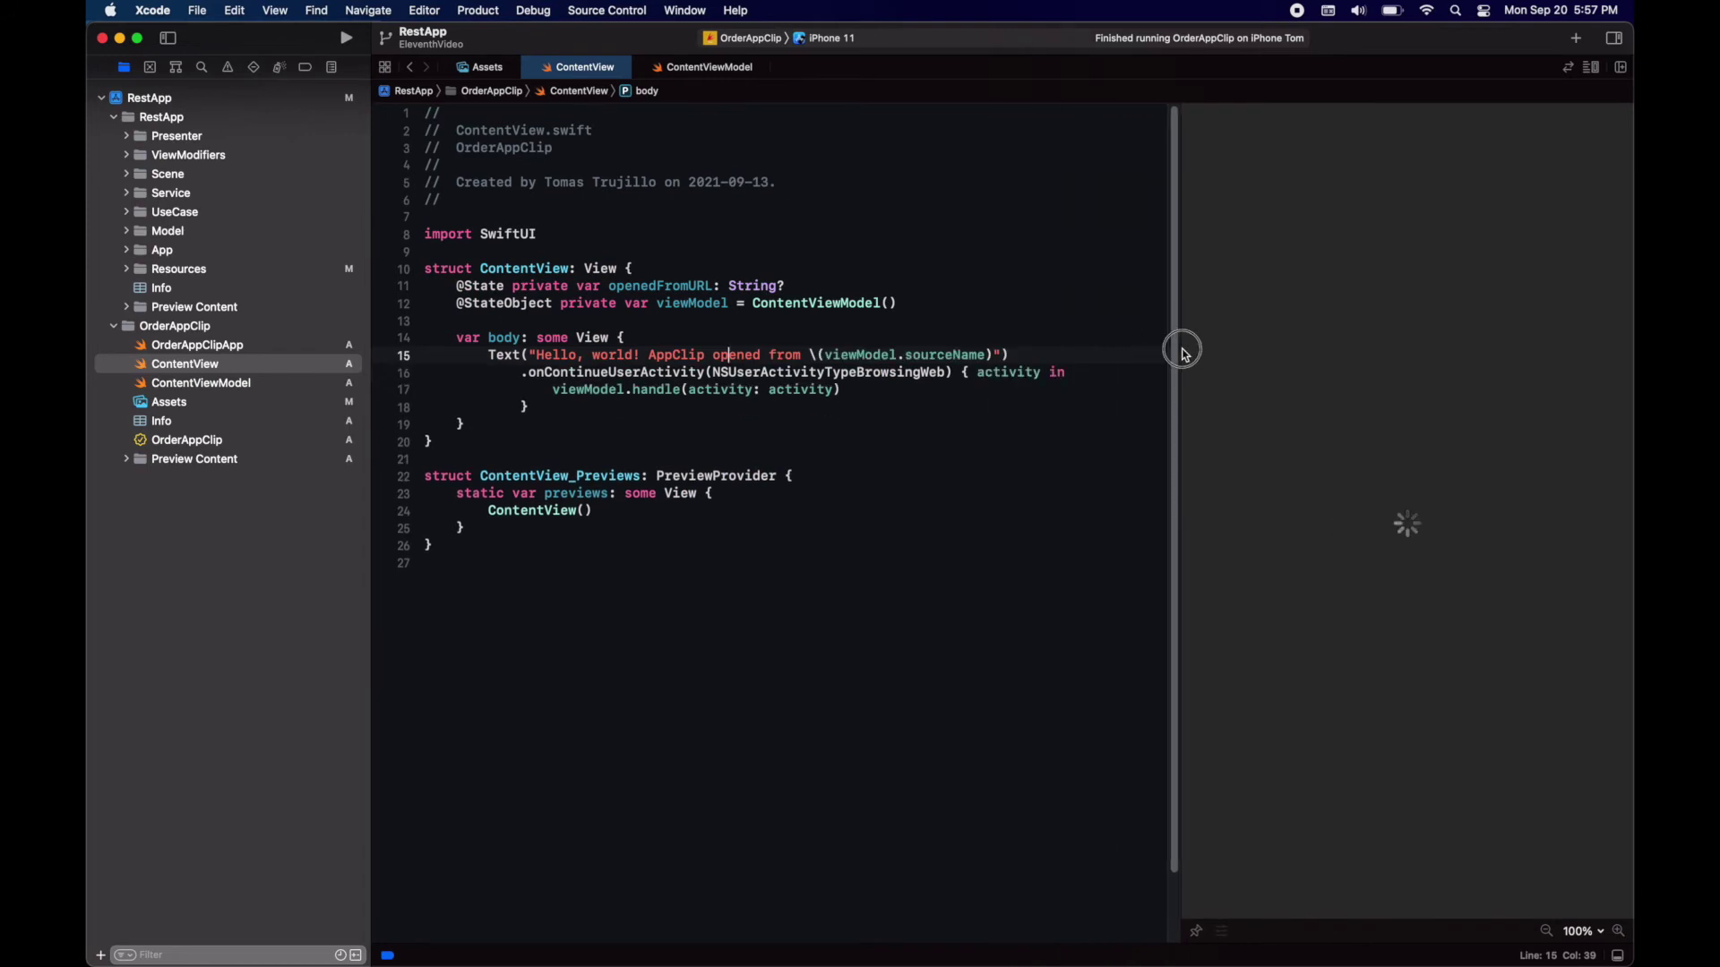
{"action": "left_click", "coordinate": [672, 405]}
{"action": "left_click", "coordinate": [185, 363]}
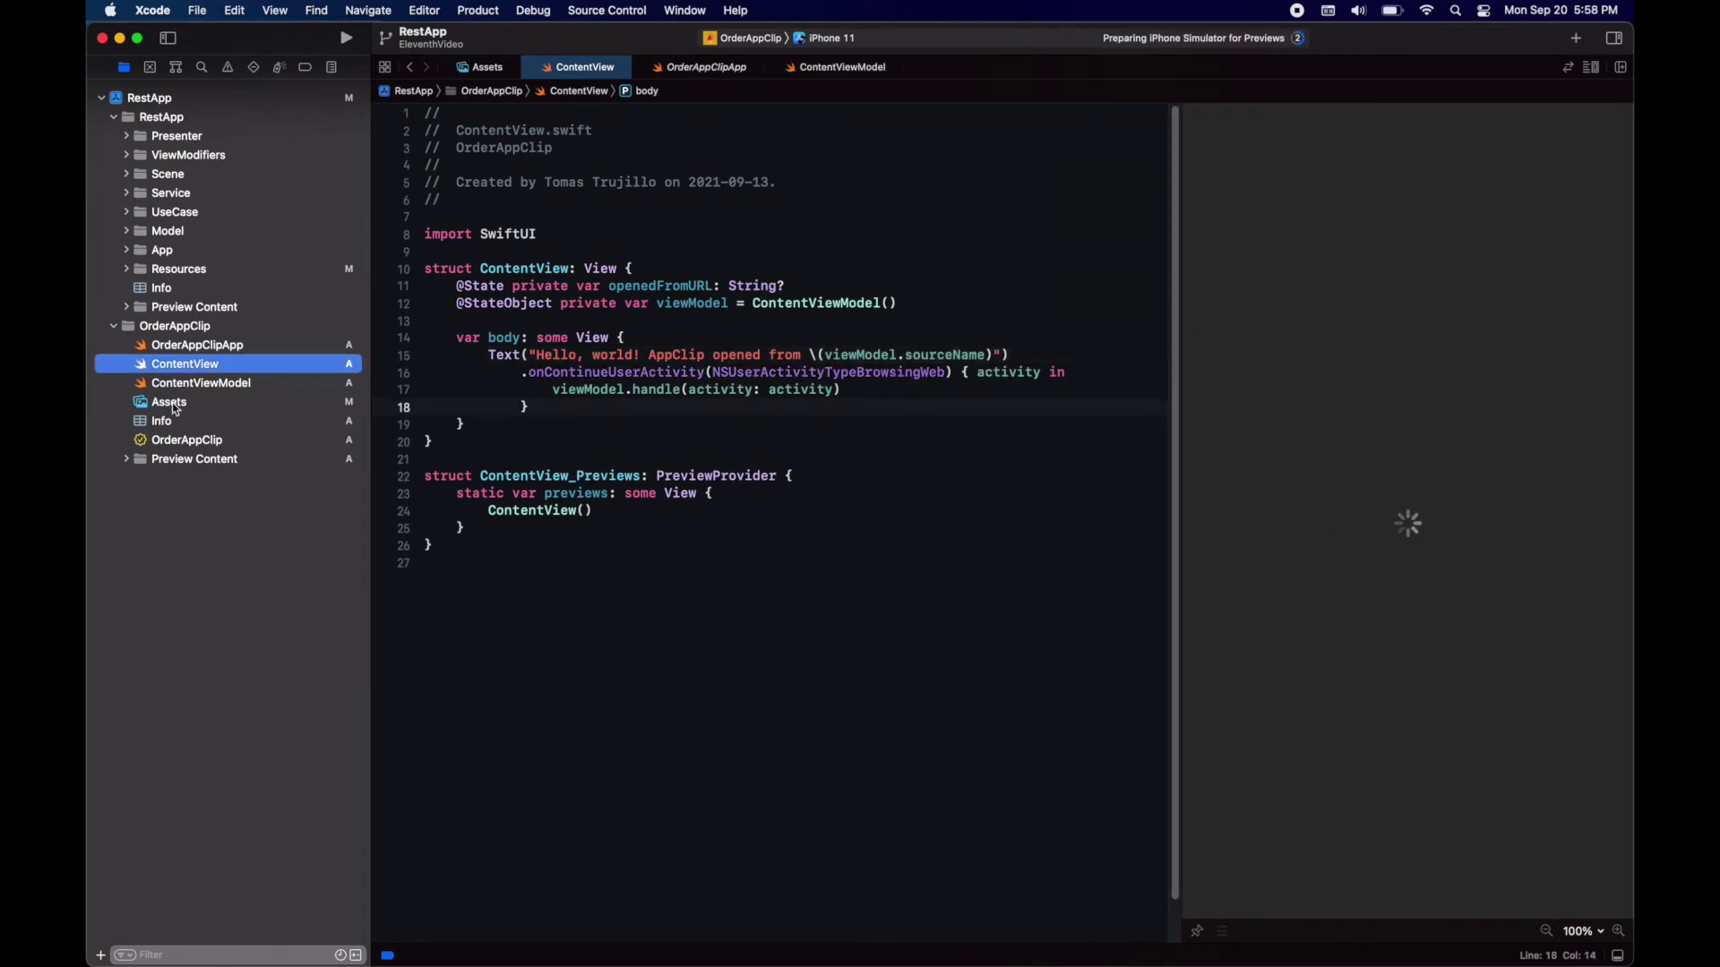
In the OrderAppClip Images folder, rename the two JPGs to restaurant1.jpg and restaurant2.jpg.
{"action": "key", "text": "Down"}
{"action": "key", "text": "Down"}
{"action": "mouse_move", "coordinate": [860, 958]}
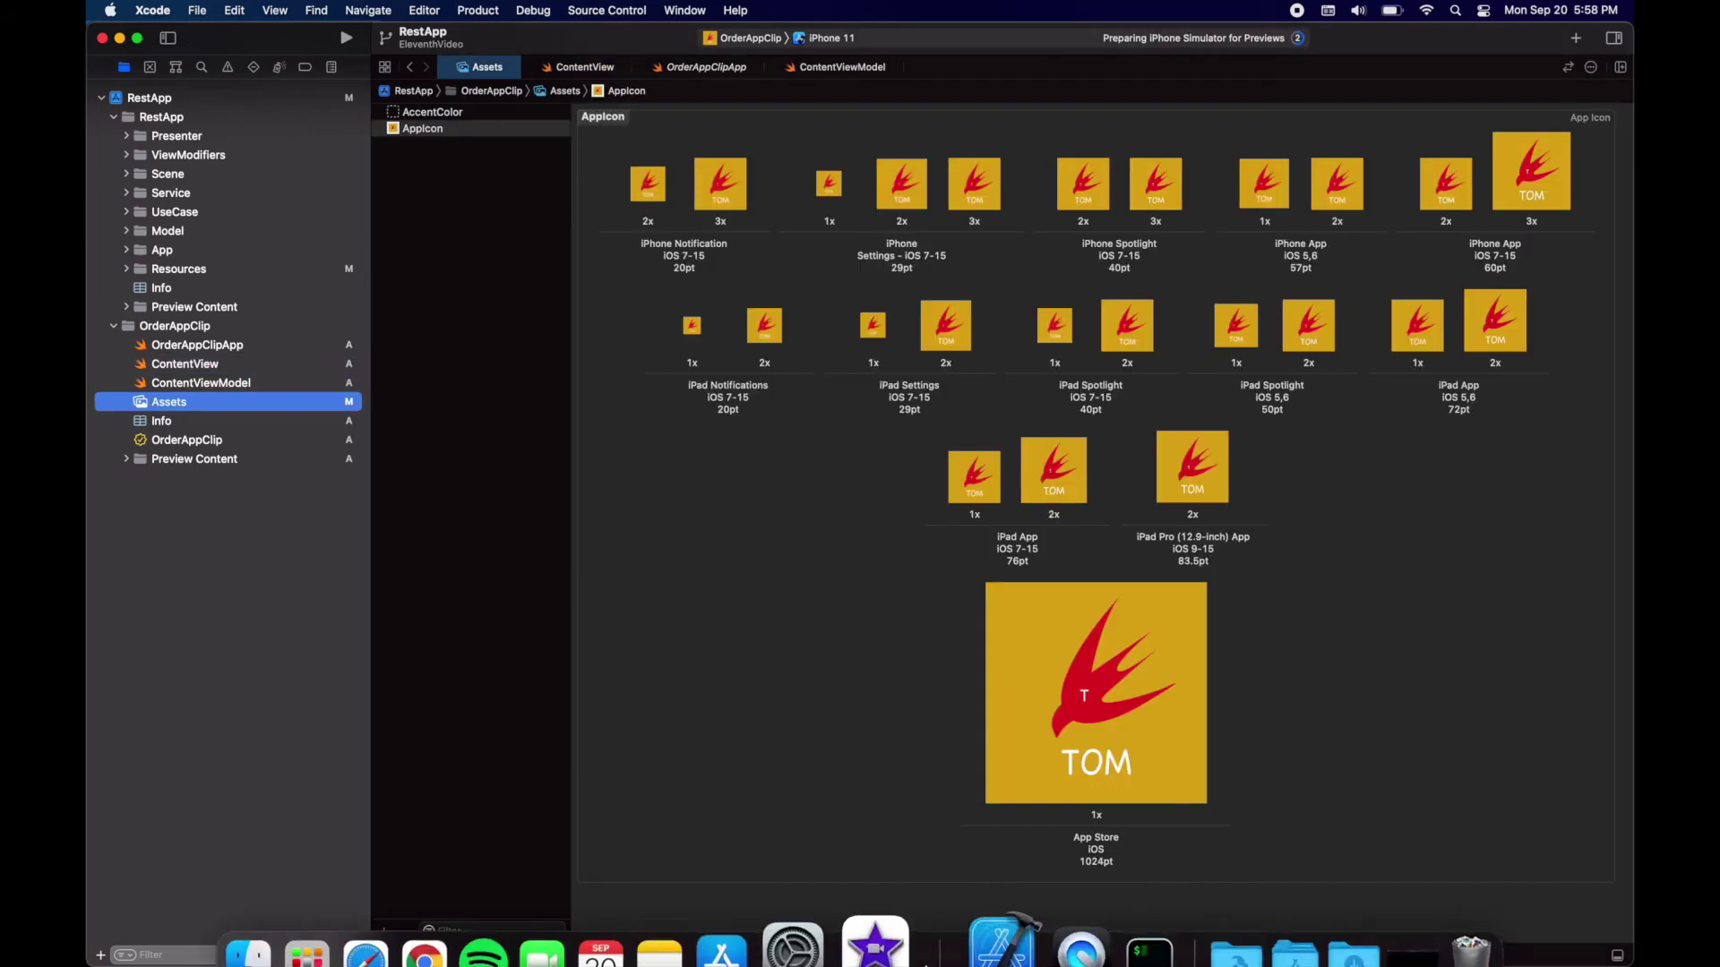
{"action": "left_click", "coordinate": [1181, 927]}
{"action": "left_click", "coordinate": [1292, 766]}
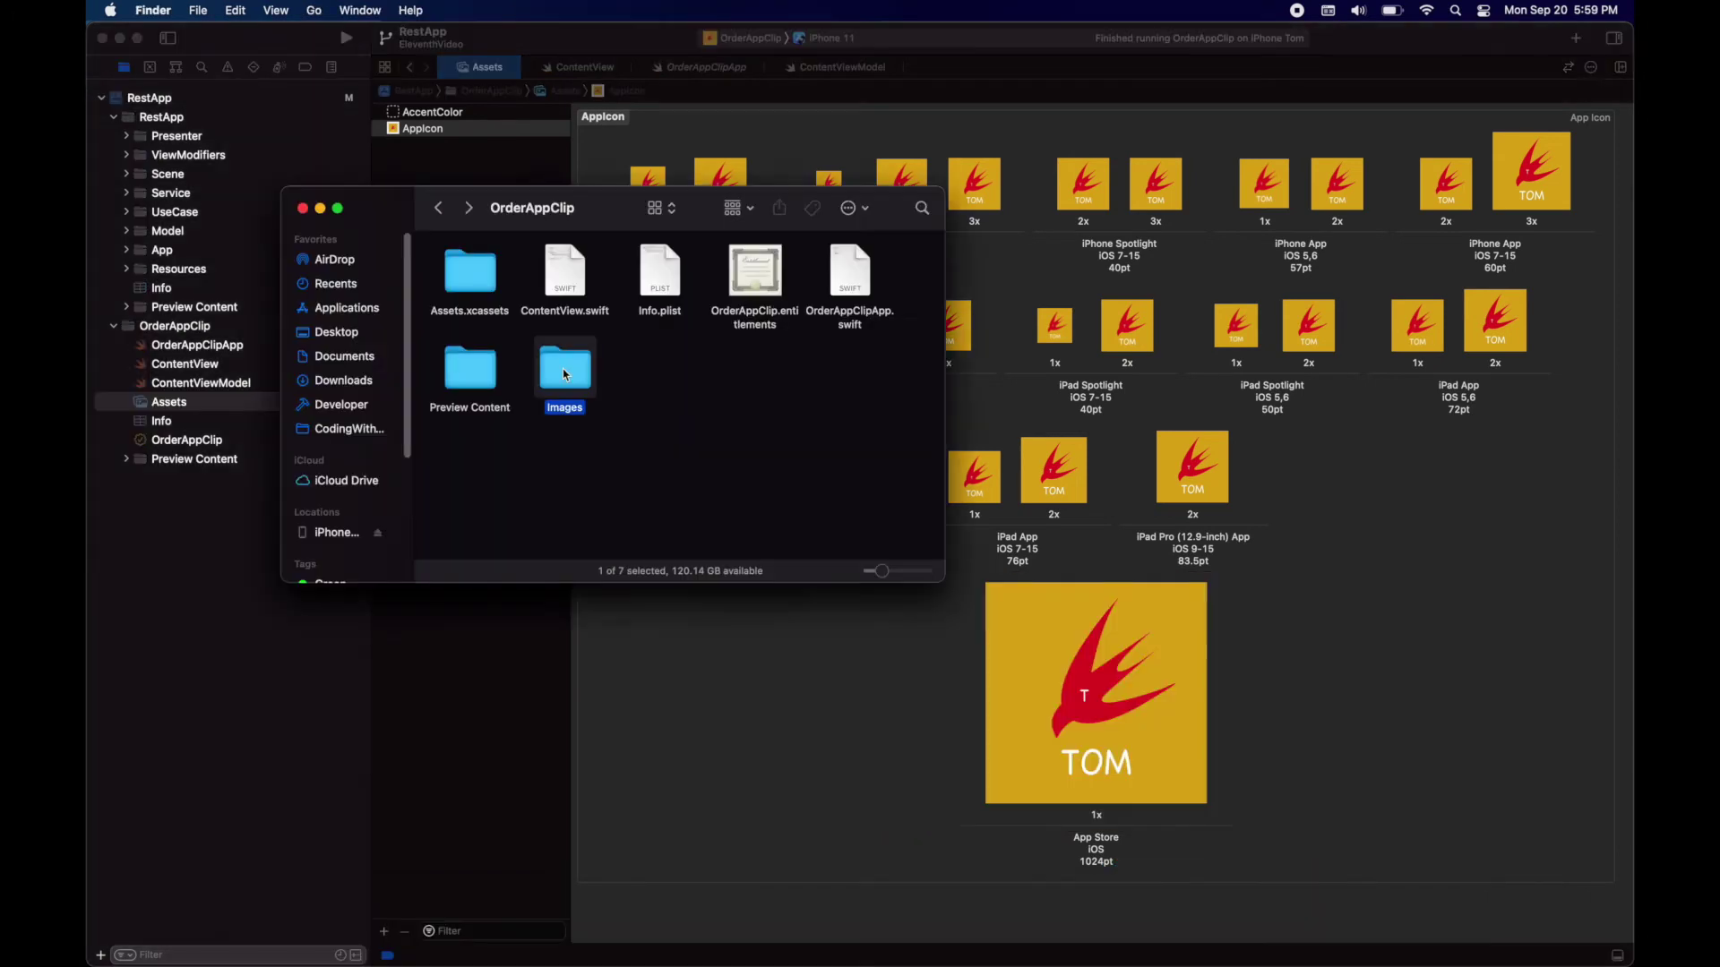
{"action": "double_click", "coordinate": [563, 356]}
{"action": "left_click", "coordinate": [504, 262]}
{"action": "key", "text": "Return"}
{"action": "key", "text": "Delete"}
{"action": "key", "text": "Return"}
{"action": "key", "text": "Right"}
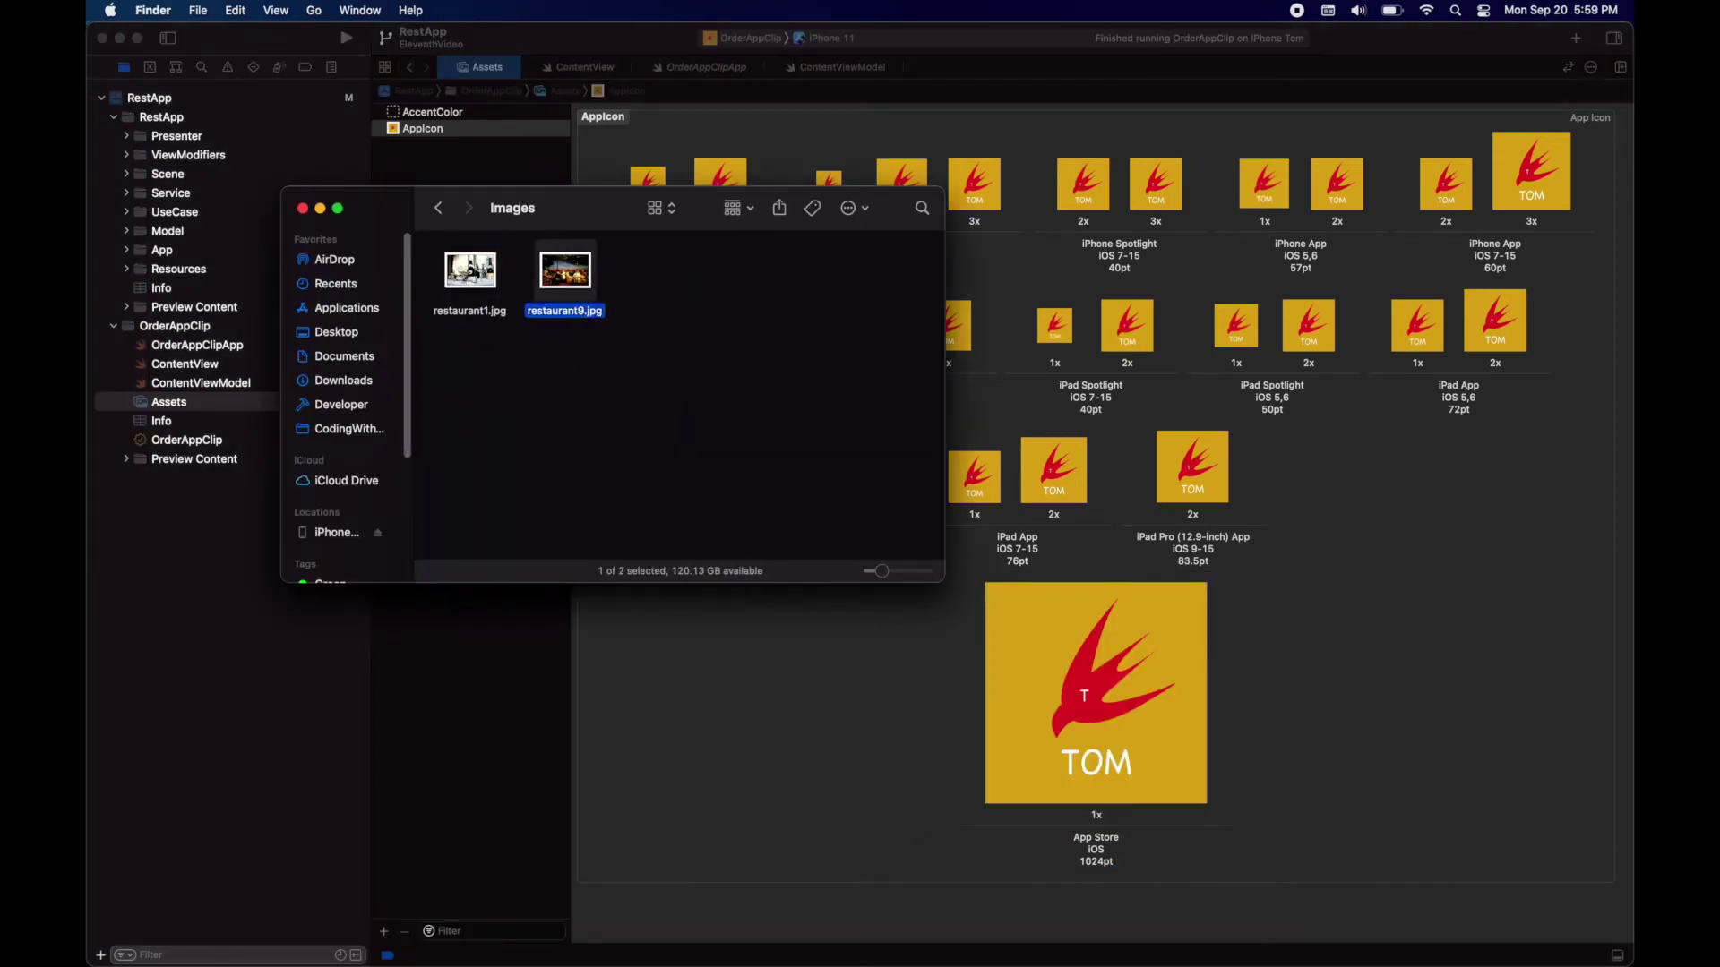
{"action": "key", "text": "Return"}
{"action": "type", "text": "restaurant2"}
{"action": "key", "text": "Return"}
Inspect the main app's Resources assets, undoing an accidental restaurant1 image set rename.
{"action": "key", "text": "super+h"}
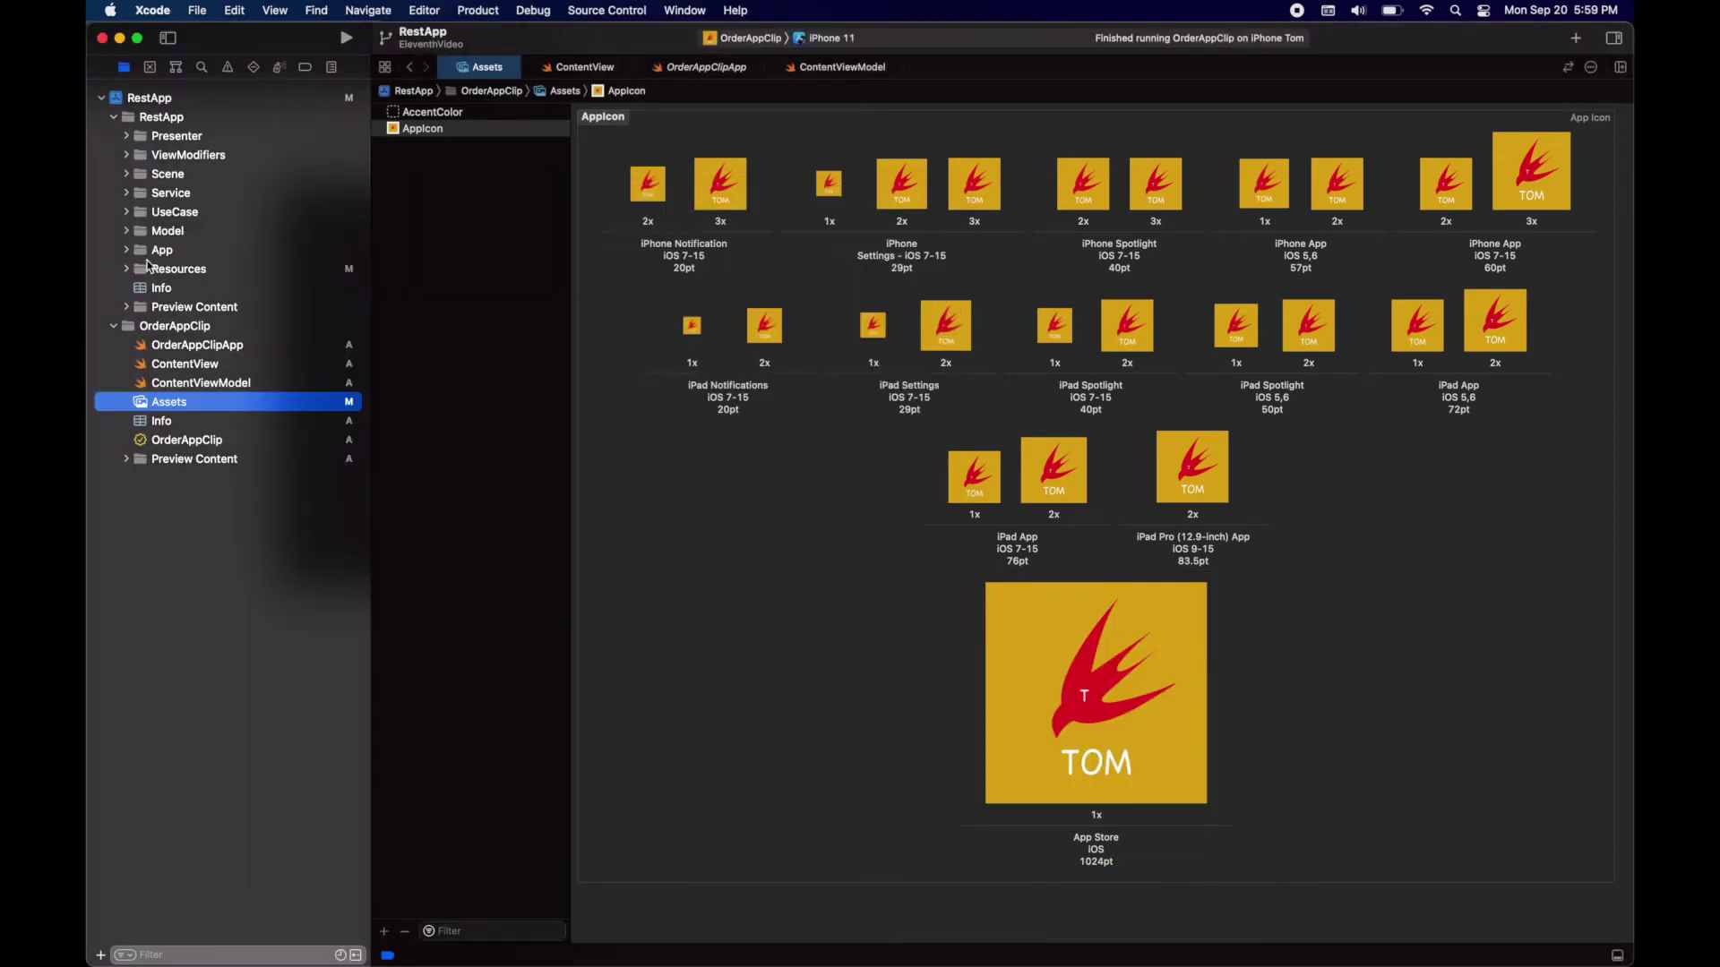
{"action": "double_click", "coordinate": [164, 270]}
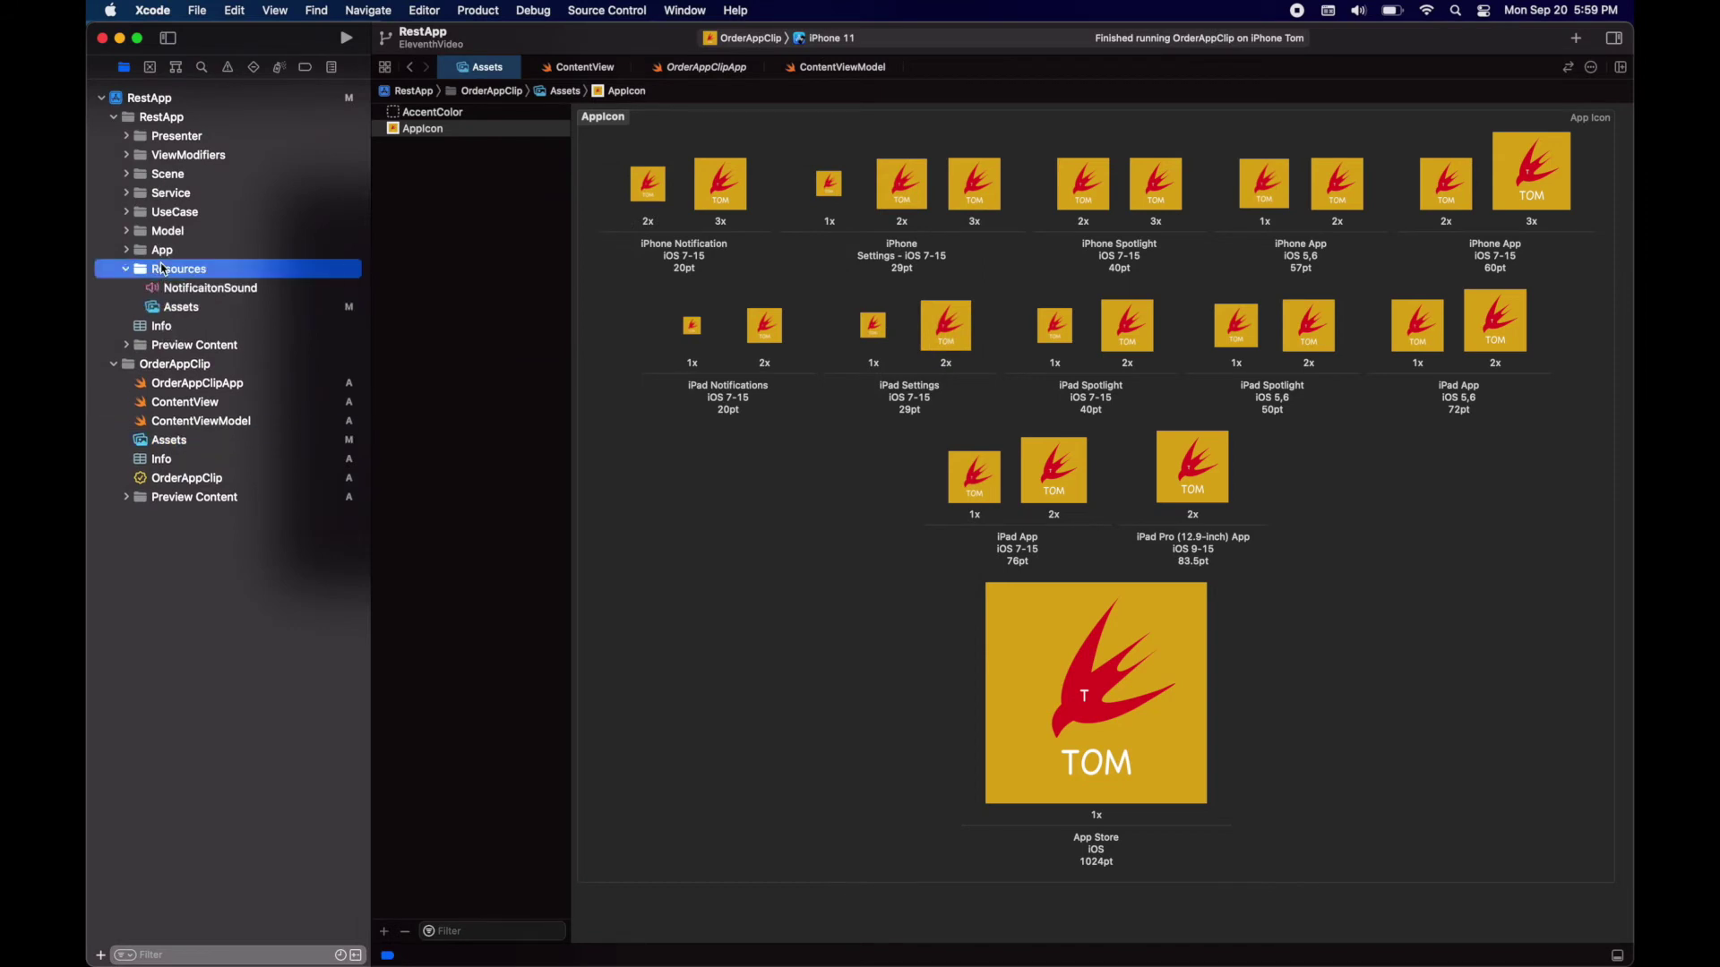
{"action": "left_click", "coordinate": [180, 306]}
{"action": "left_click", "coordinate": [471, 162]}
{"action": "type", "text": "1"}
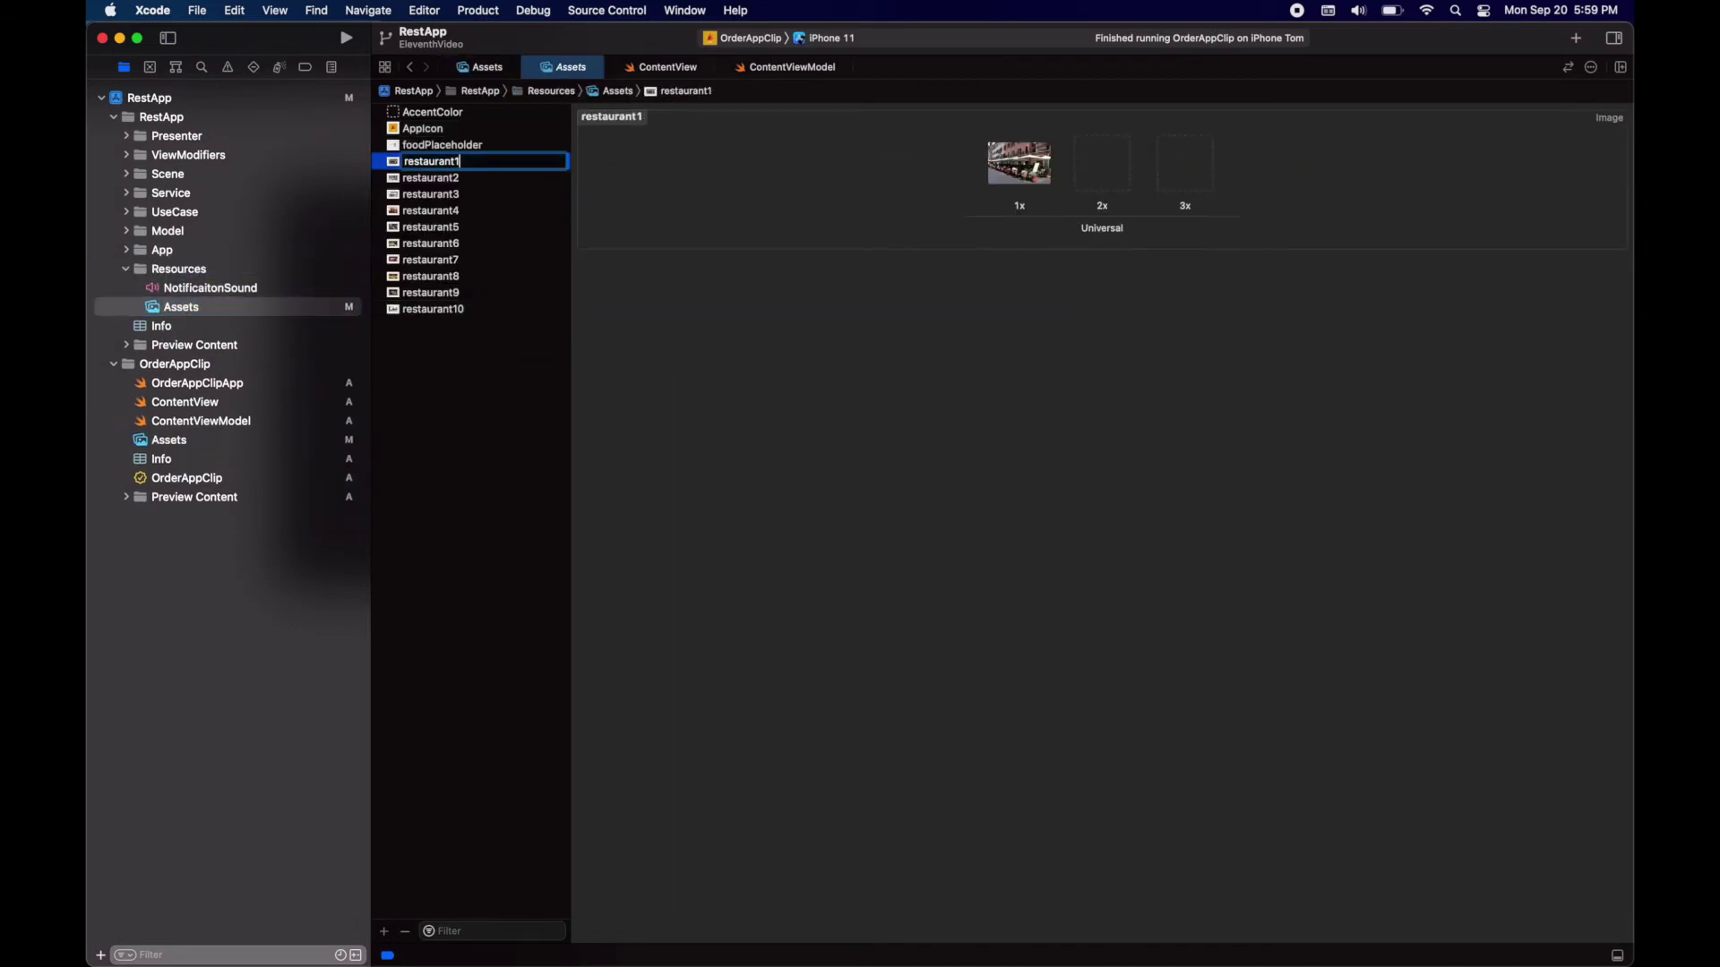
{"action": "key", "text": "Return"}
{"action": "left_click", "coordinate": [452, 276]}
{"action": "key", "text": "super+z"}
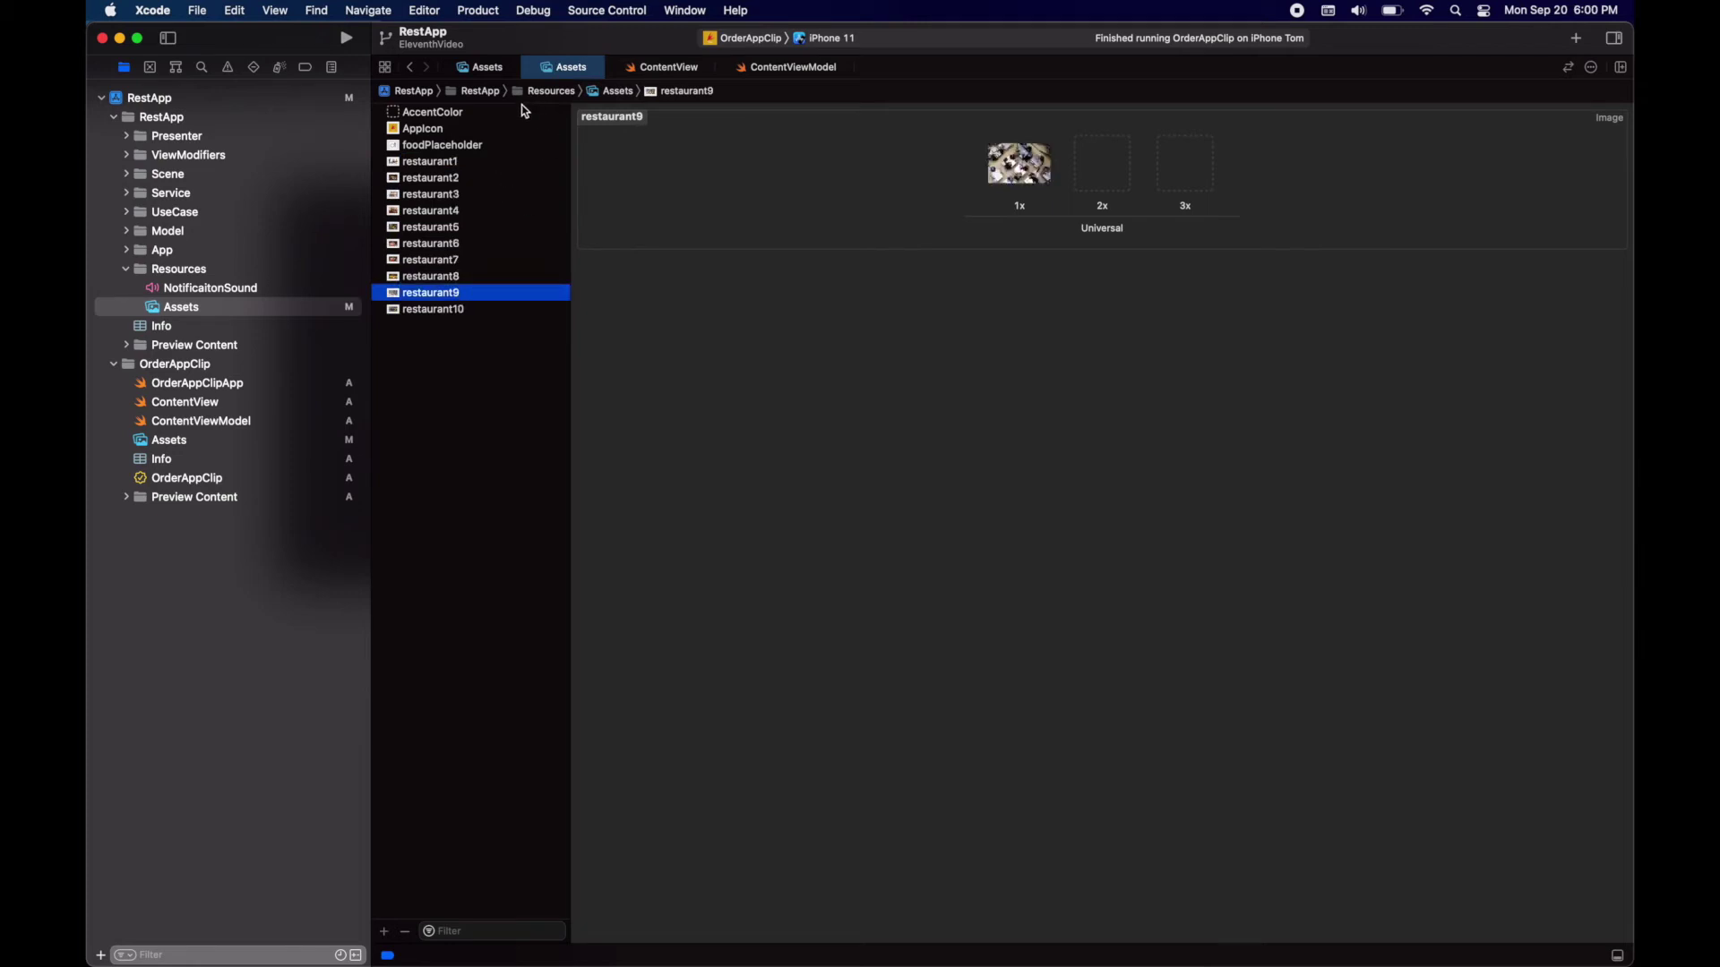
{"action": "key", "text": "super+w"}
Drag restaurant1 and restaurant2 into OrderAppClip's asset catalog and return to ContentView.
{"action": "key", "text": "super+Tab"}
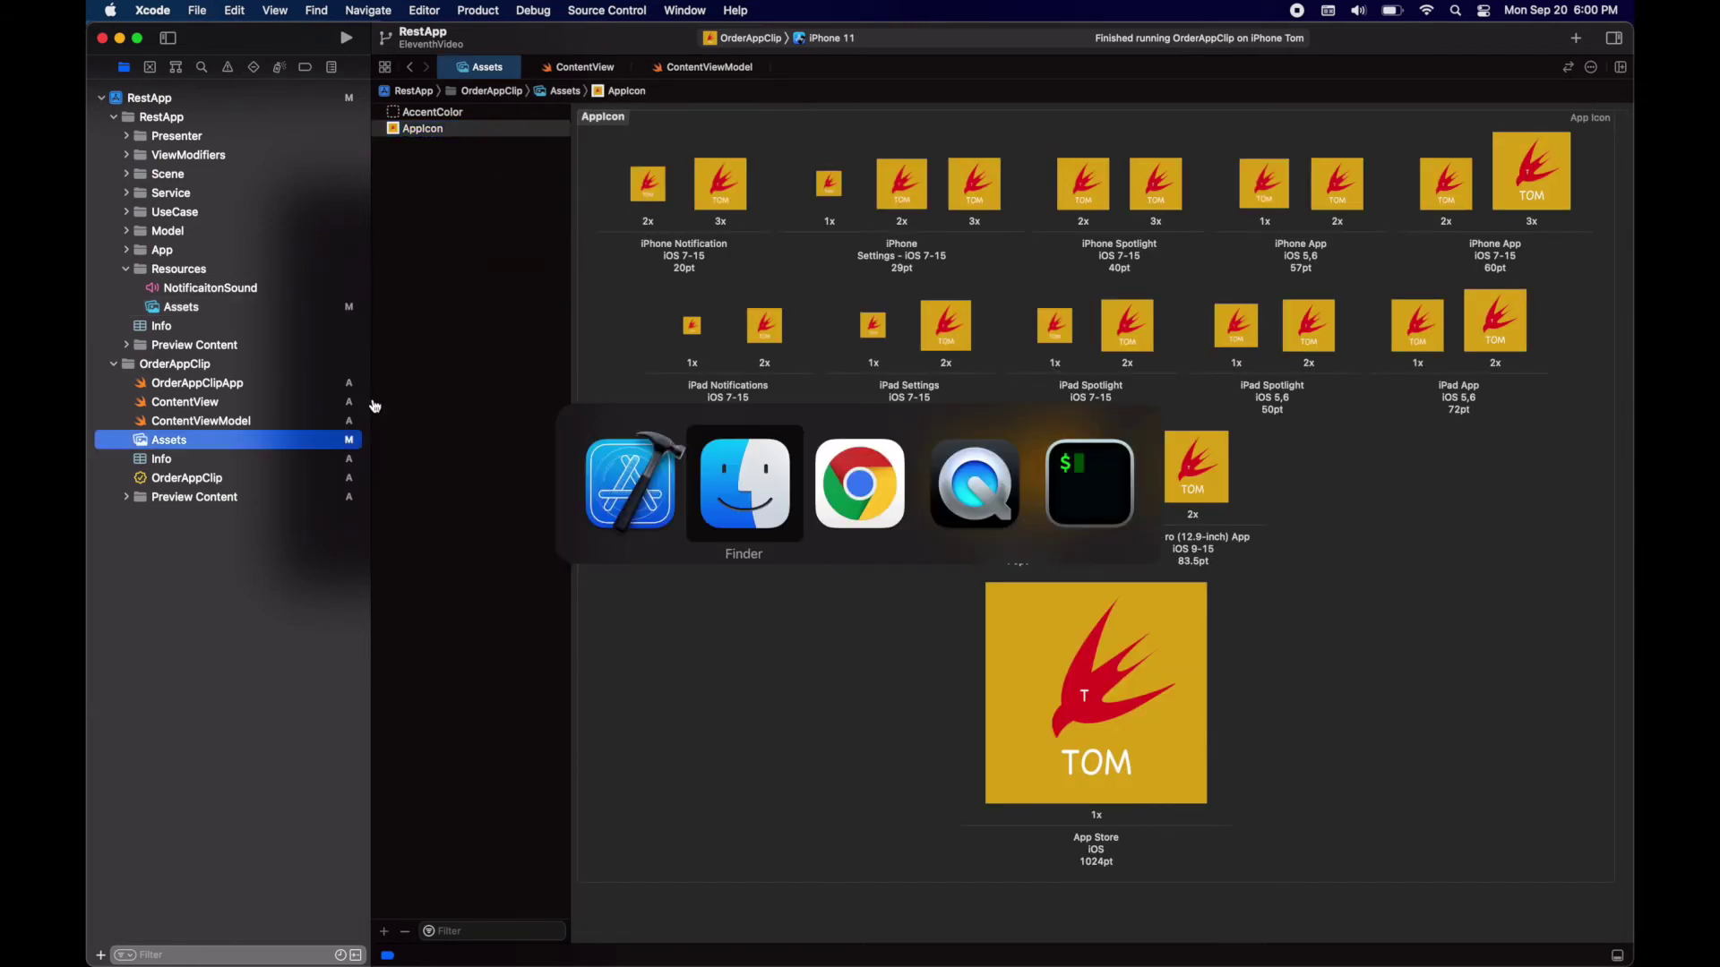
{"action": "left_click", "coordinate": [470, 276], "text": "shift"}
{"action": "left_click_drag", "start_coordinate": [470, 275], "coordinate": [471, 166]}
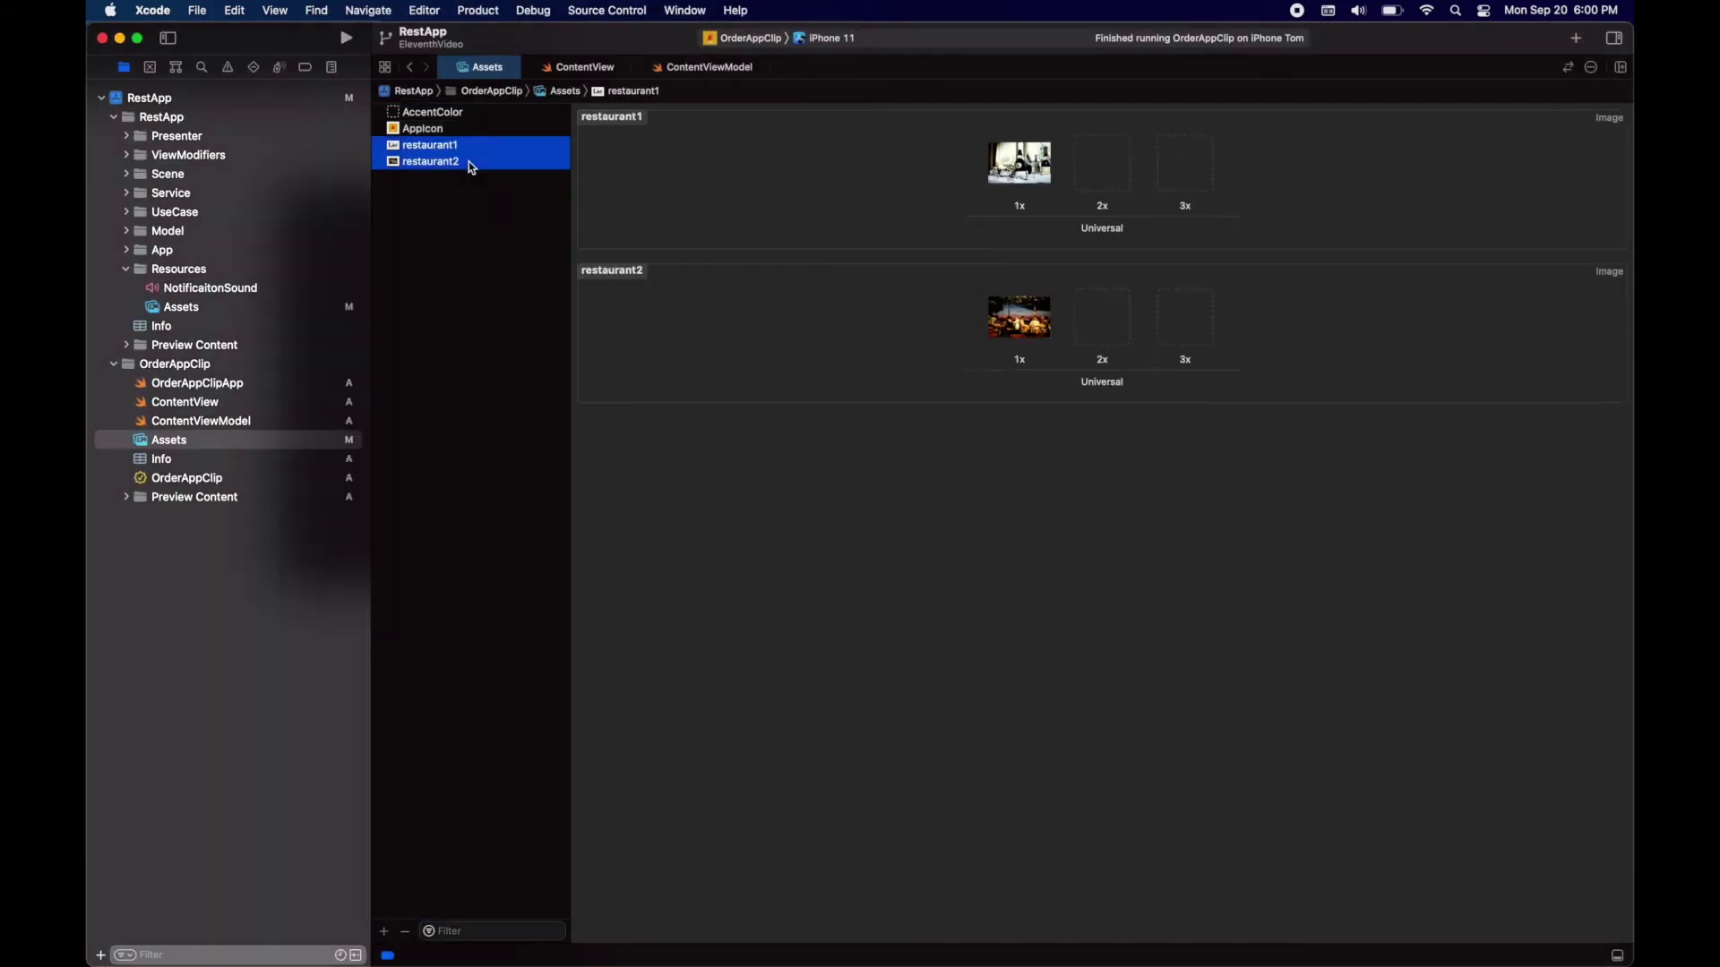
{"action": "key", "text": "super+w"}
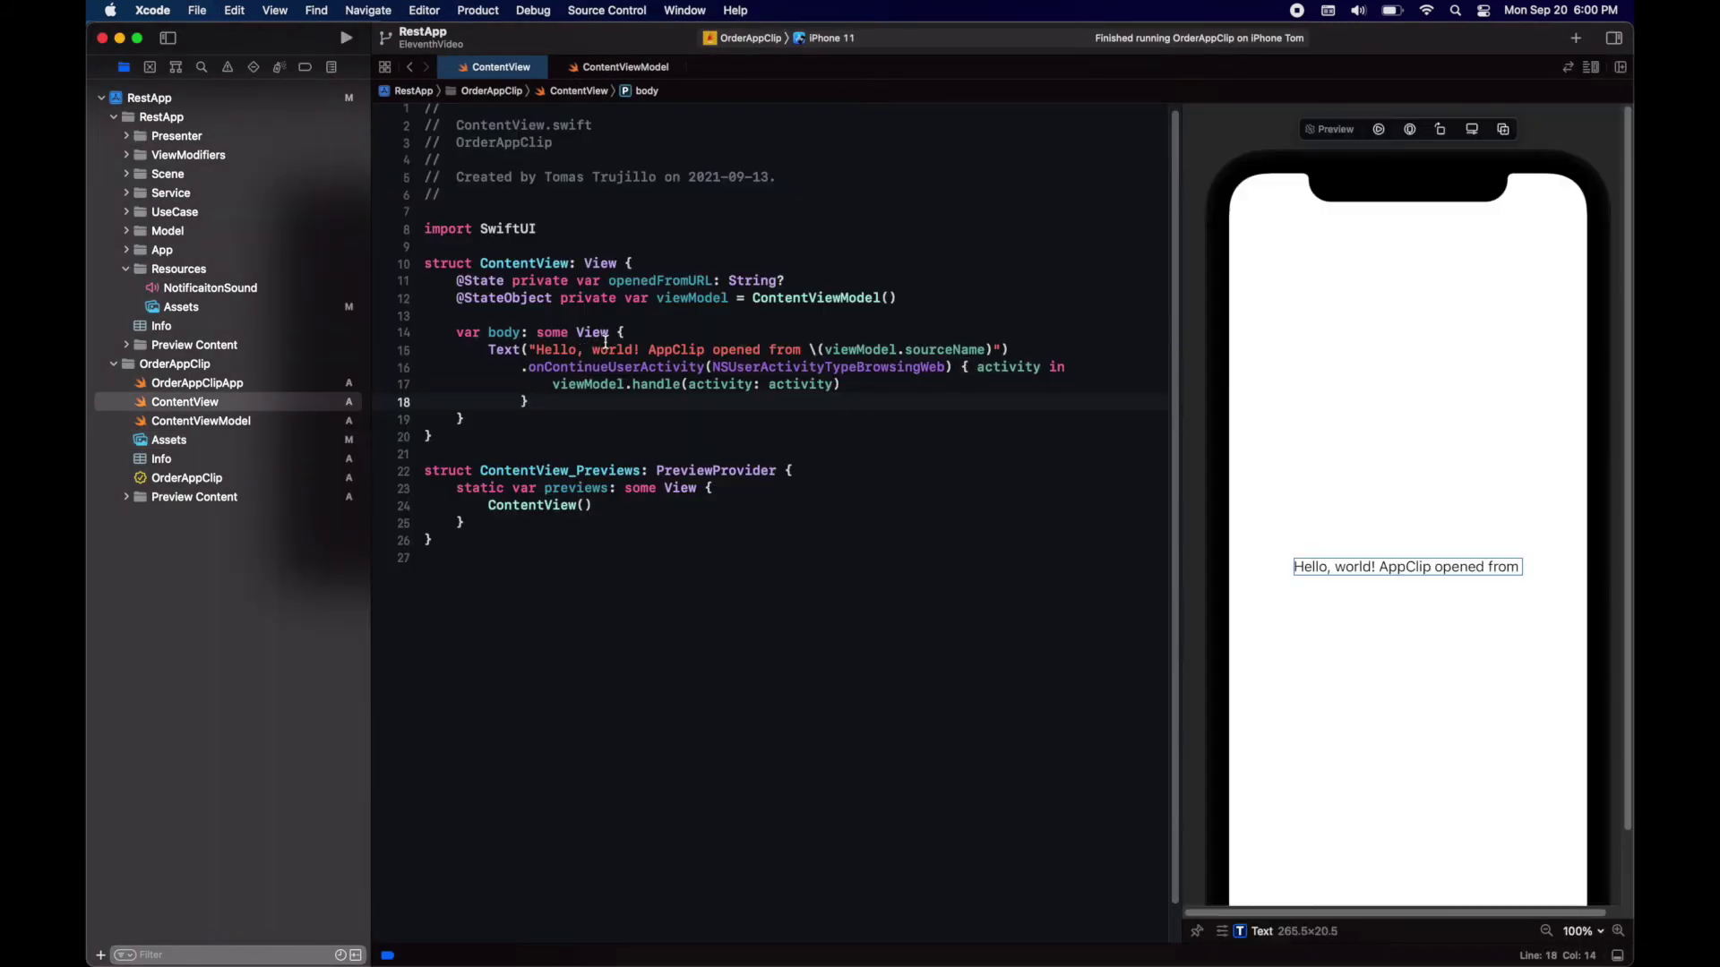
Wrap the greeting Text in a VStack and outdent the modifiers after it.
{"action": "left_click", "coordinate": [633, 344]}
{"action": "key", "text": "Return"}
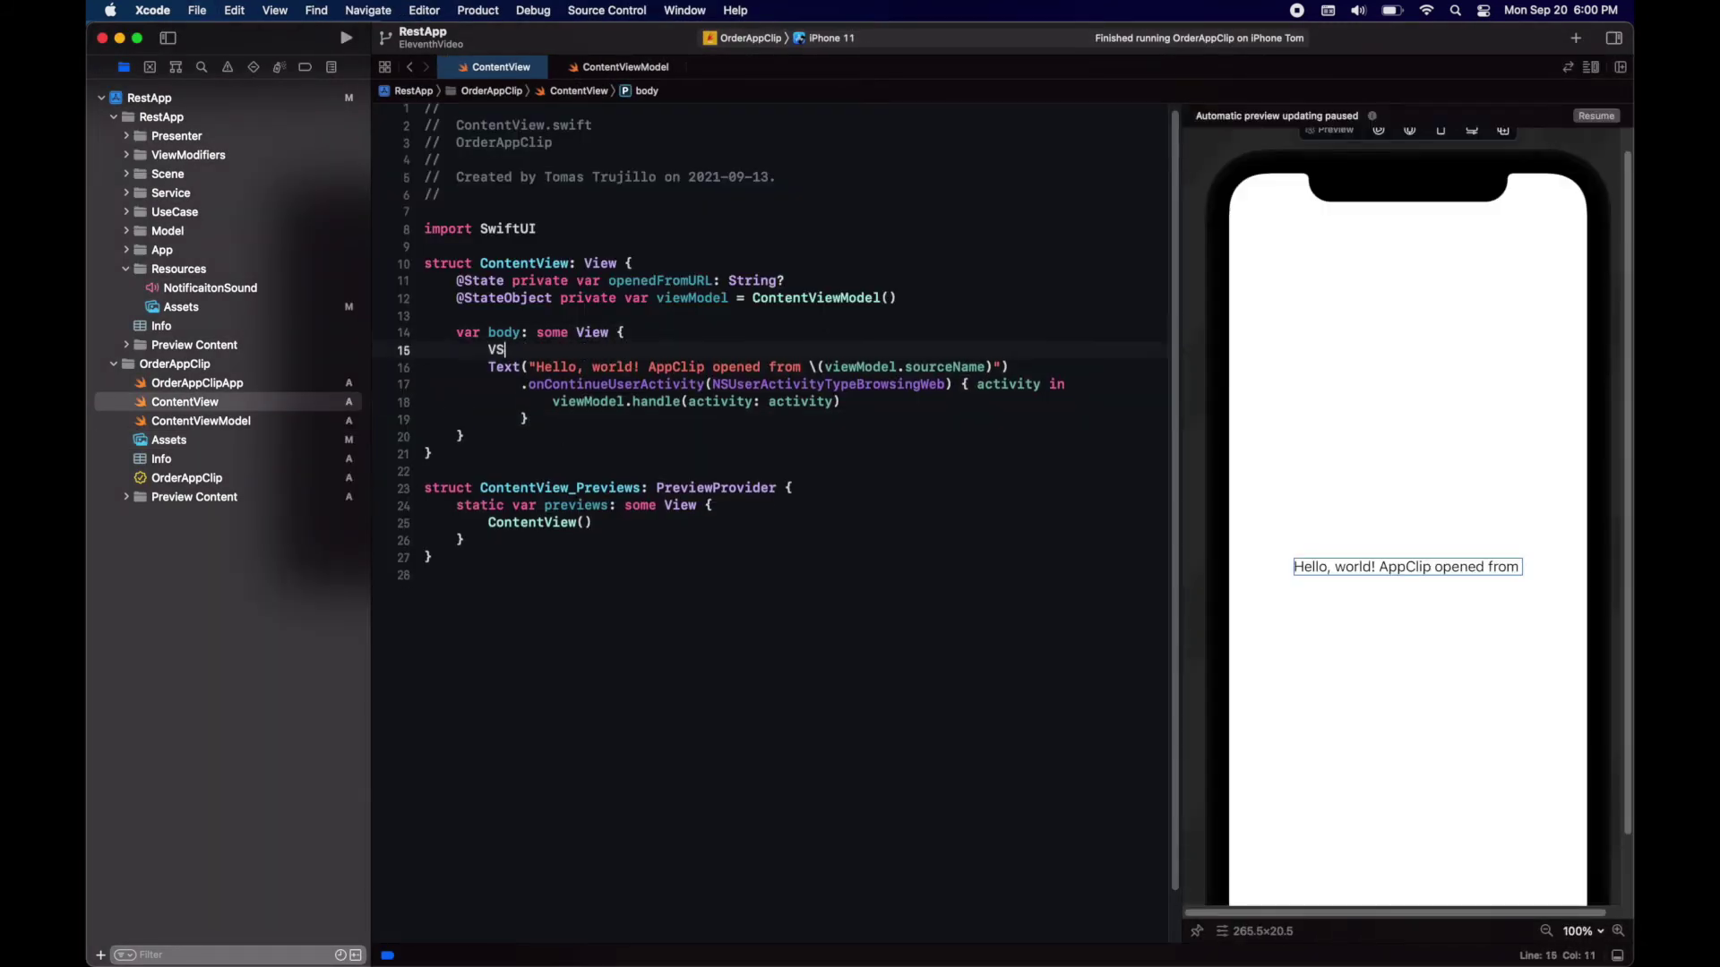
{"action": "type", "text": "VStack {"}
{"action": "key", "text": "Return"}
{"action": "key", "text": "Down"}
{"action": "key", "text": "Down"}
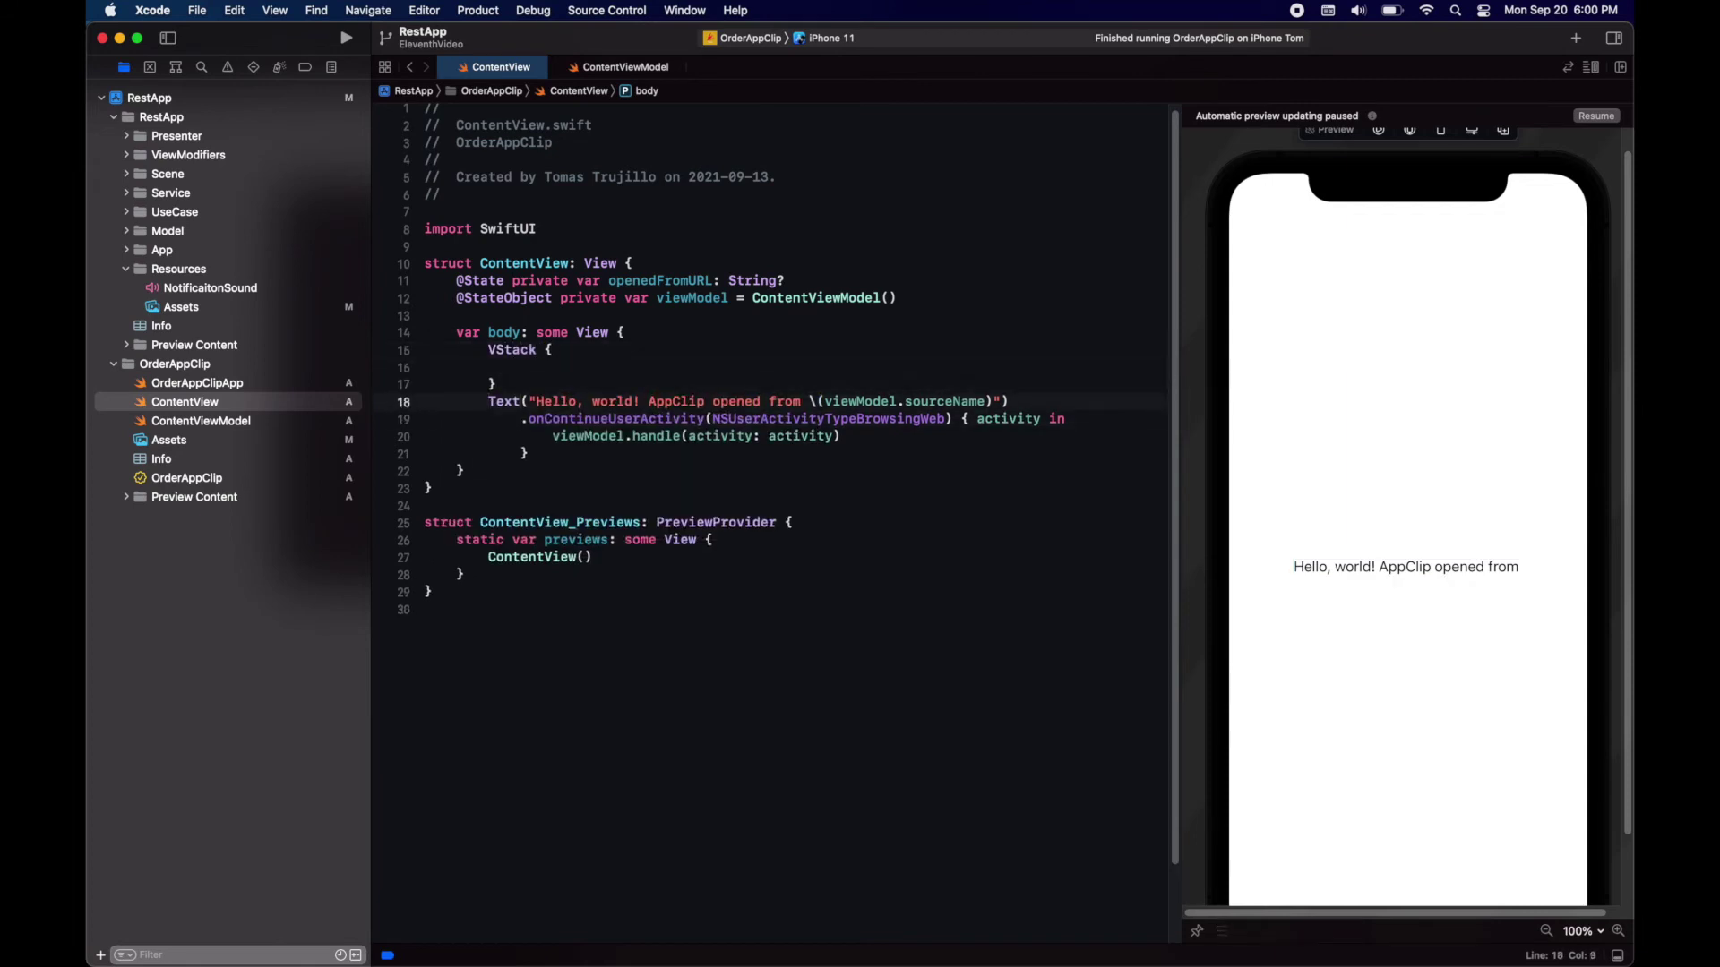
{"action": "key", "text": "alt+super+bracketleft"}
{"action": "key", "text": "alt+super+bracketleft"}
{"action": "key", "text": "Down"}
{"action": "key", "text": "BackSpace"}
{"action": "key", "text": "Down"}
{"action": "key", "text": "Down"}
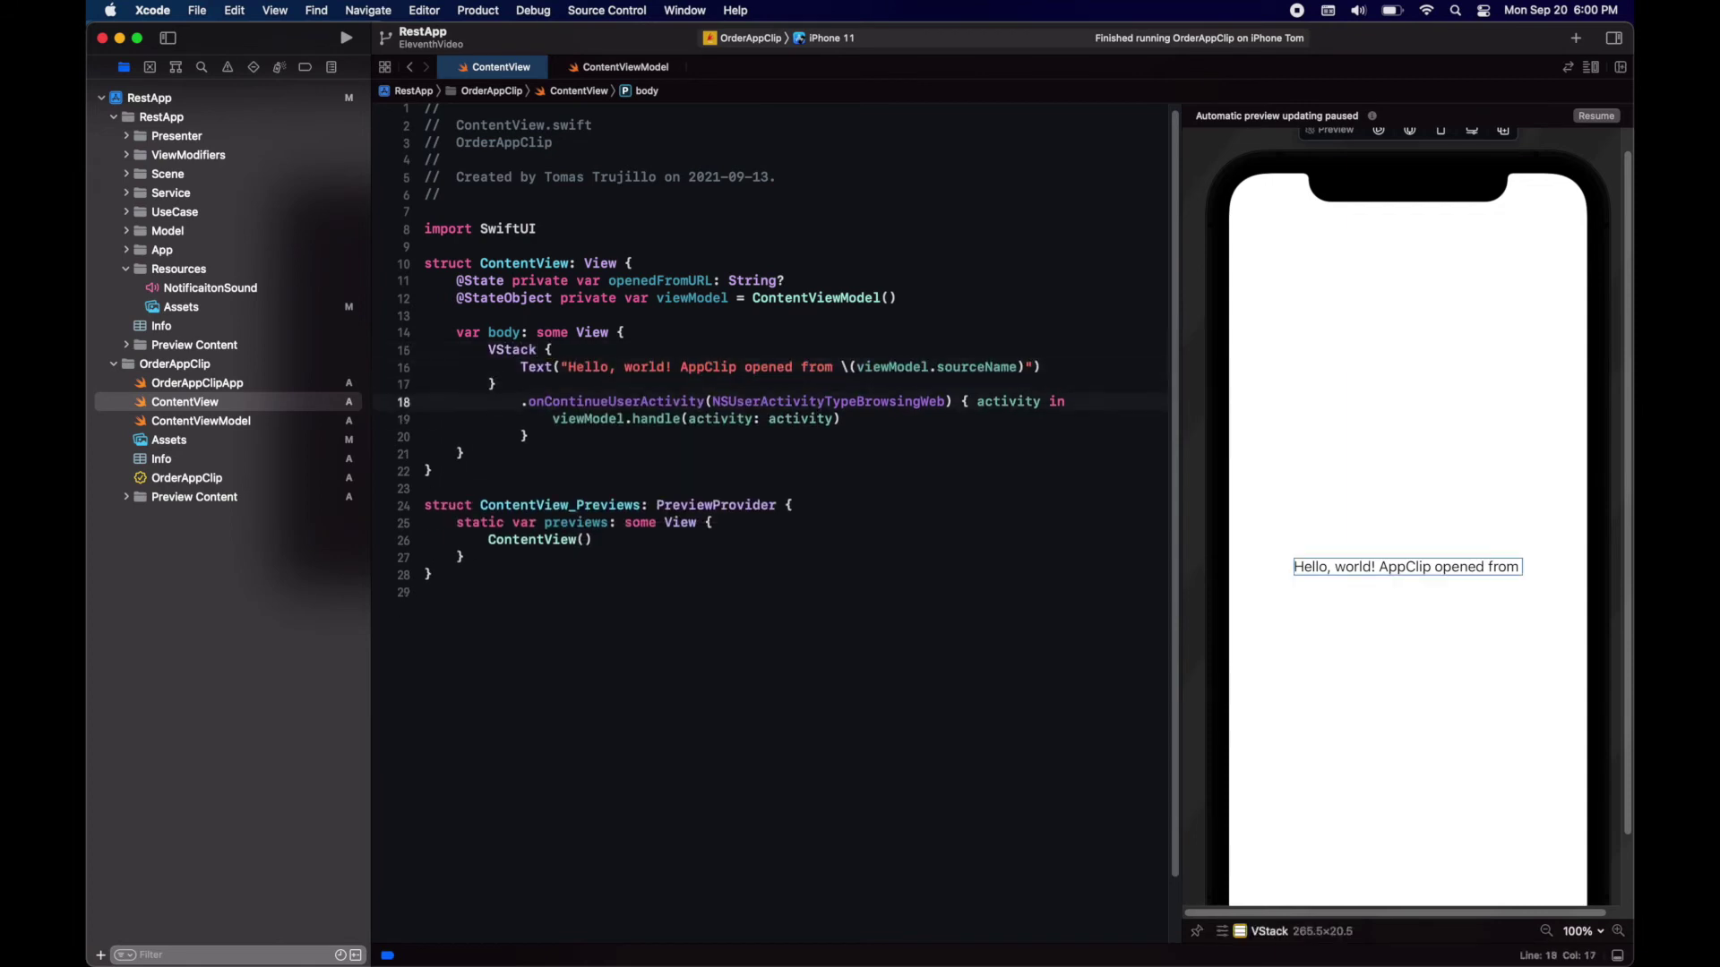
{"action": "key", "text": "shift+Down"}
{"action": "key", "text": "shift+Down"}
{"action": "key", "text": "super+bracketleft"}
{"action": "key", "text": "Up"}
{"action": "key", "text": "Up"}
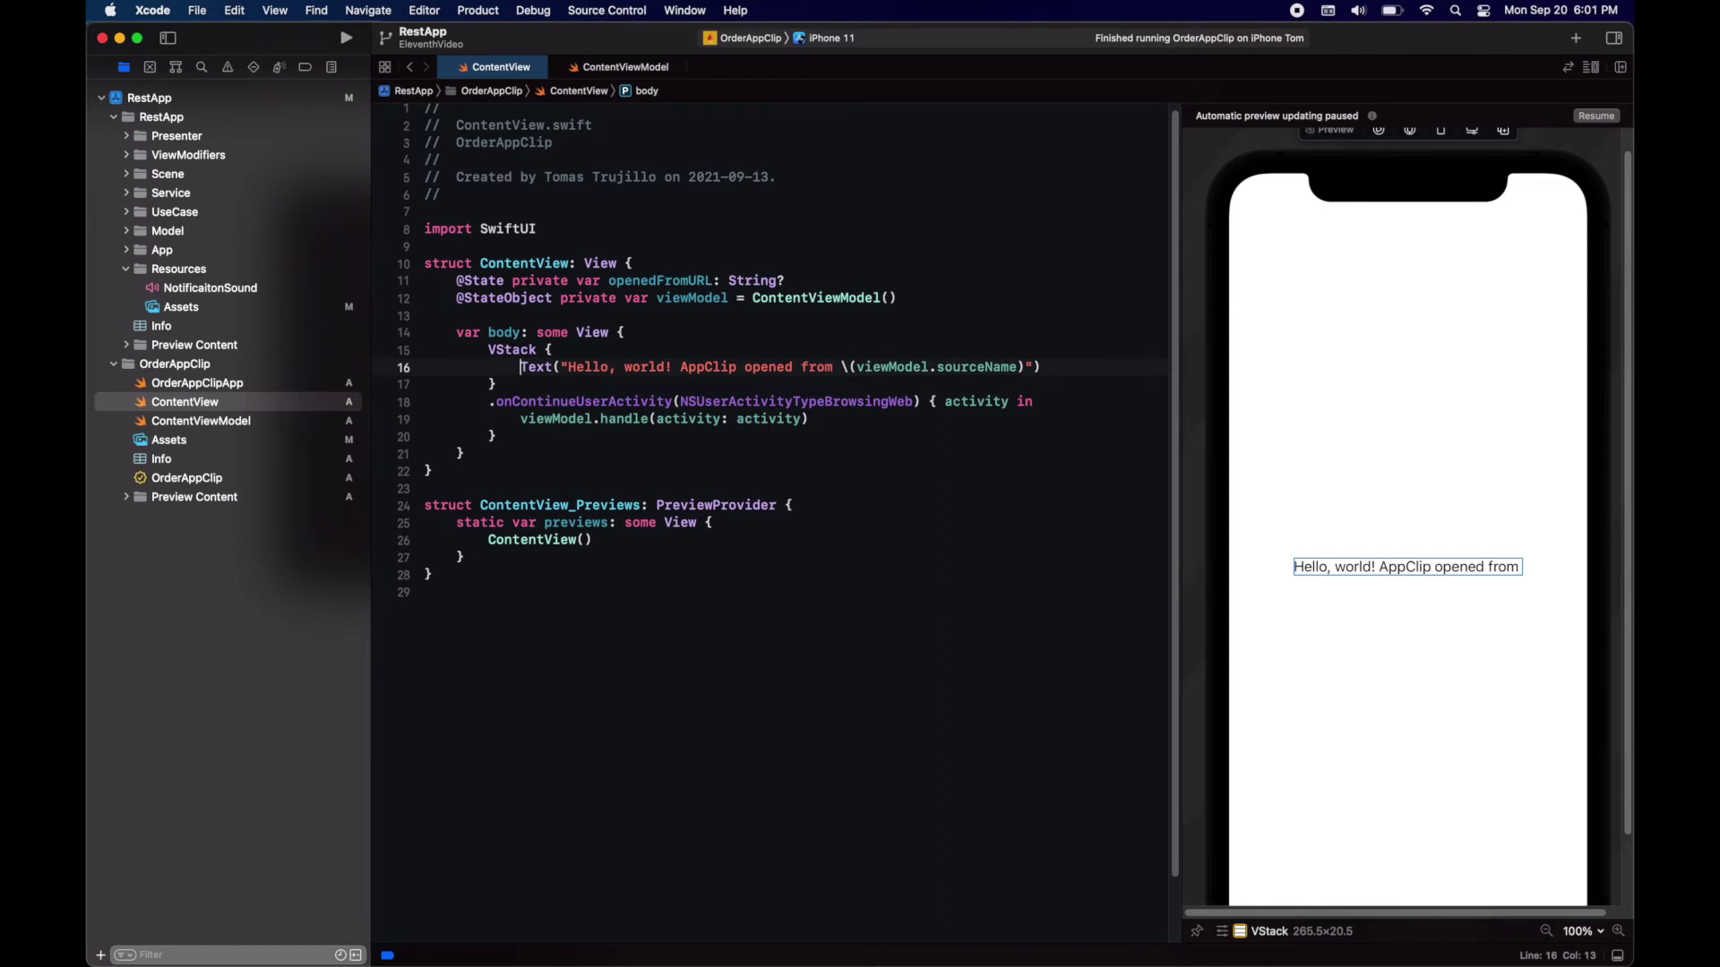
Add Image(viewModel.imageName) and Spacer() above the Text, then switch to ContentViewModel.
{"action": "key", "text": "Return"}
{"action": "key", "text": "Up"}
{"action": "type", "text": "Image"}
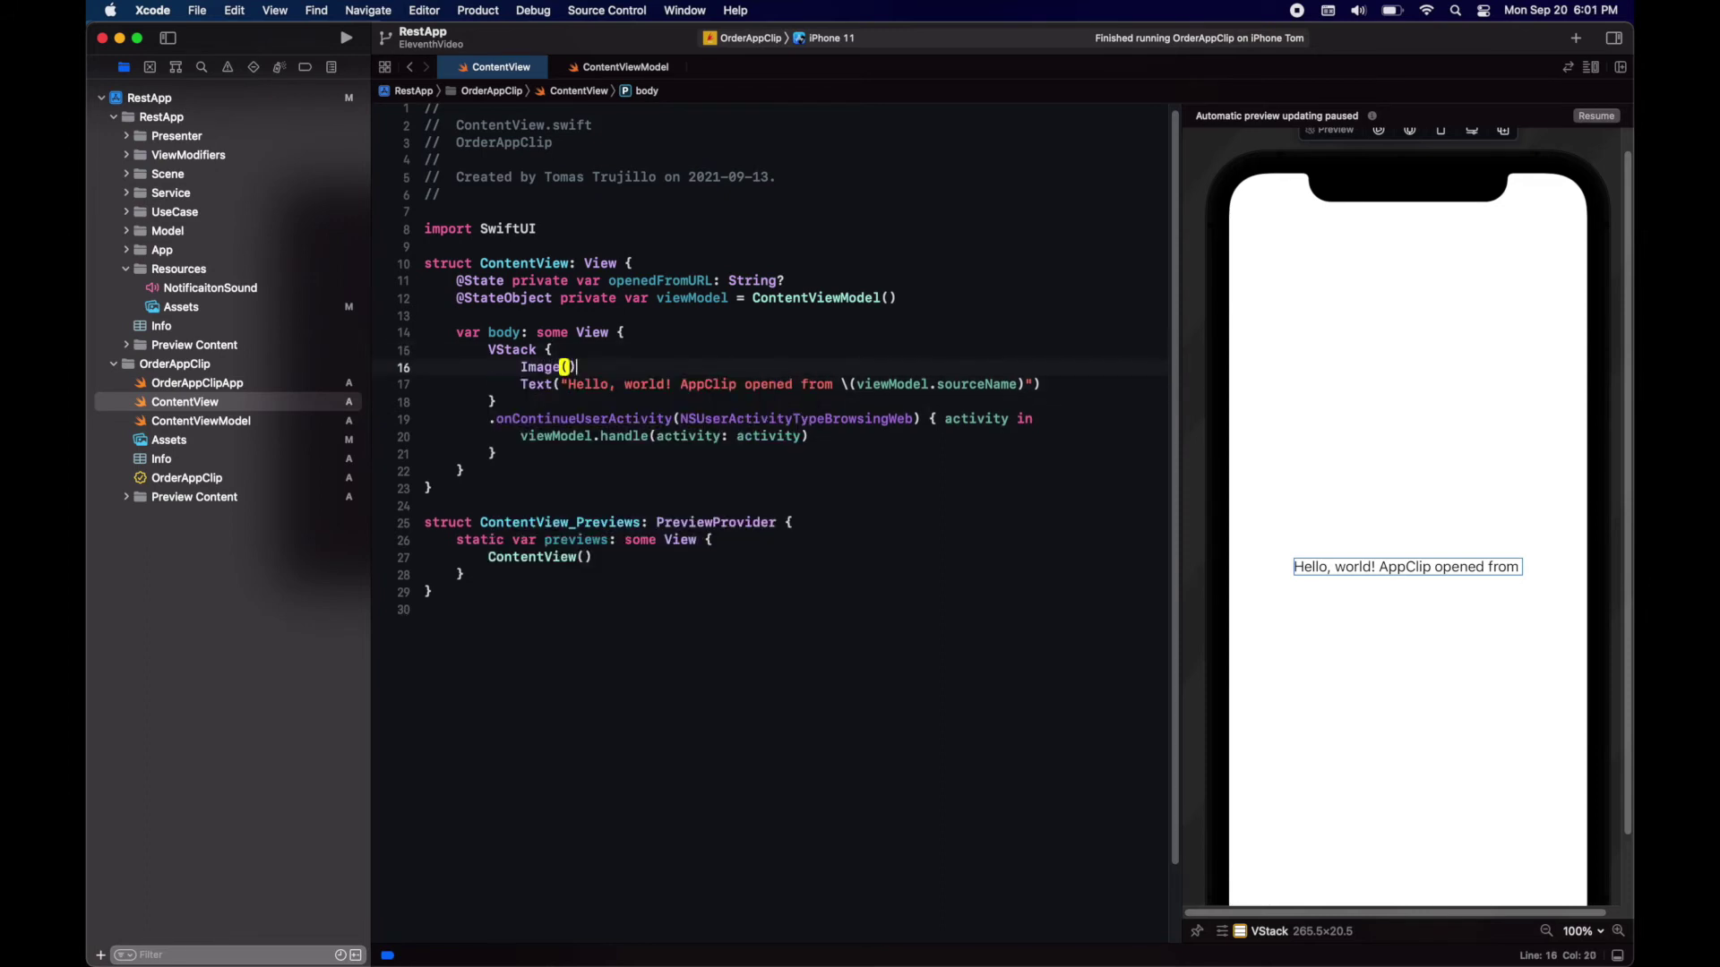
{"action": "key", "text": "Return"}
{"action": "type", "text": "Spacer("}
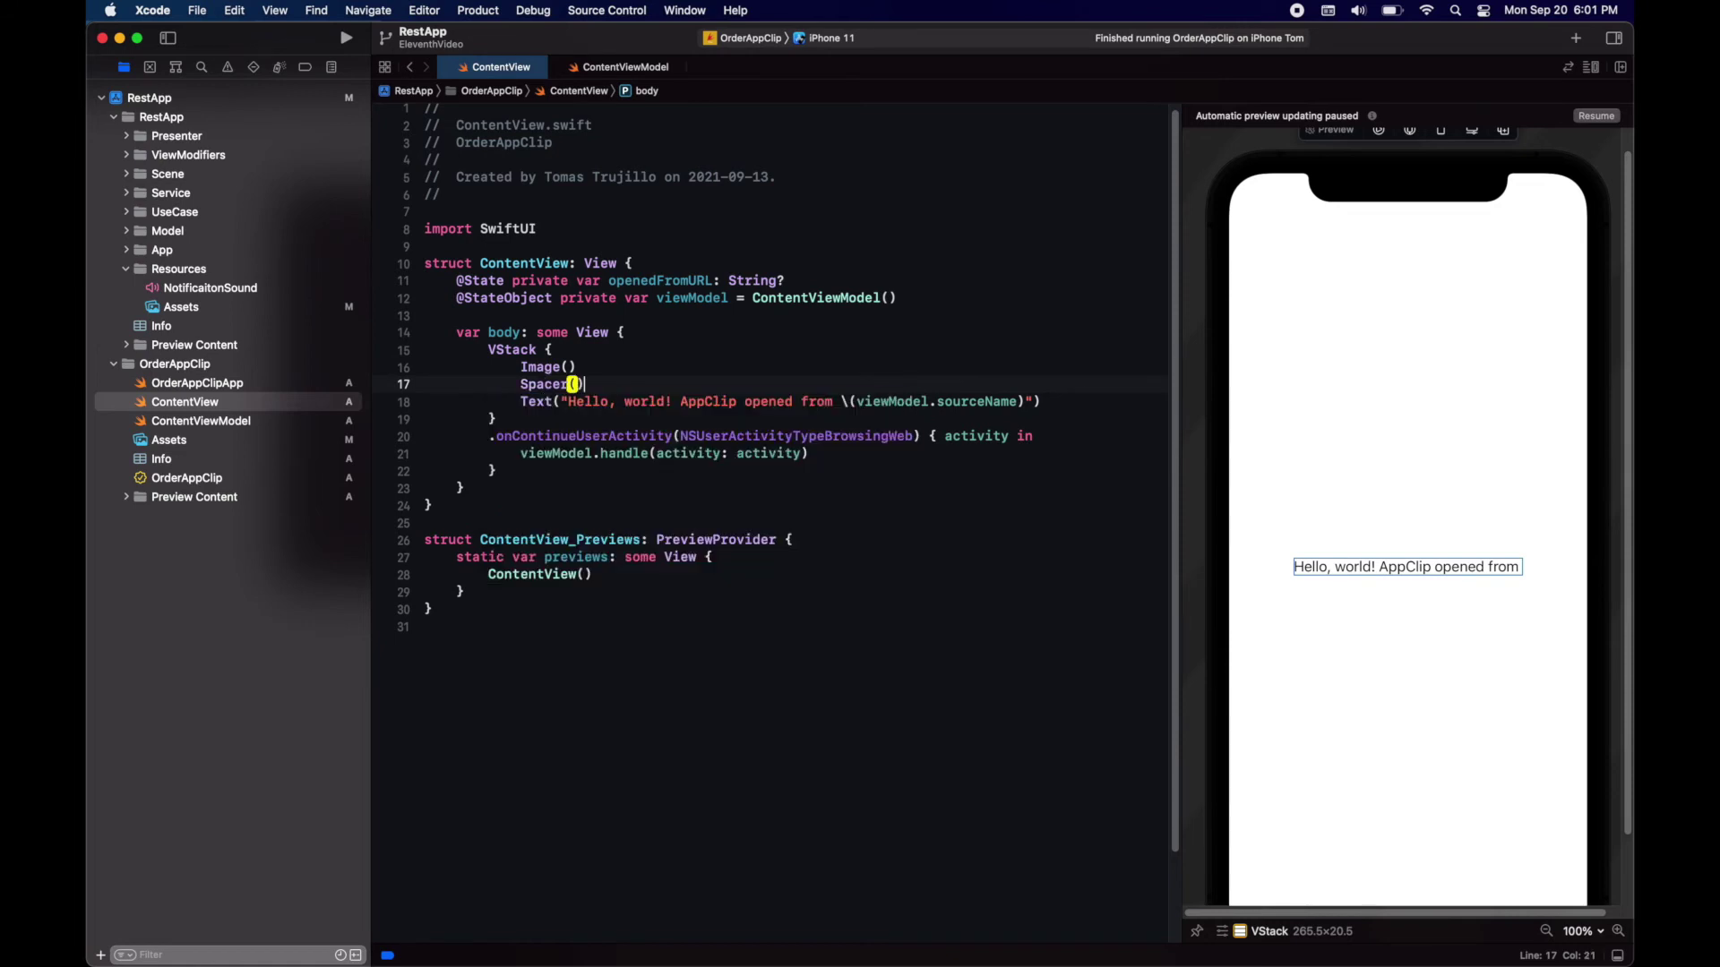
{"action": "key", "text": "Up"}
{"action": "key", "text": "Left"}
{"action": "type", "text": "vi"}
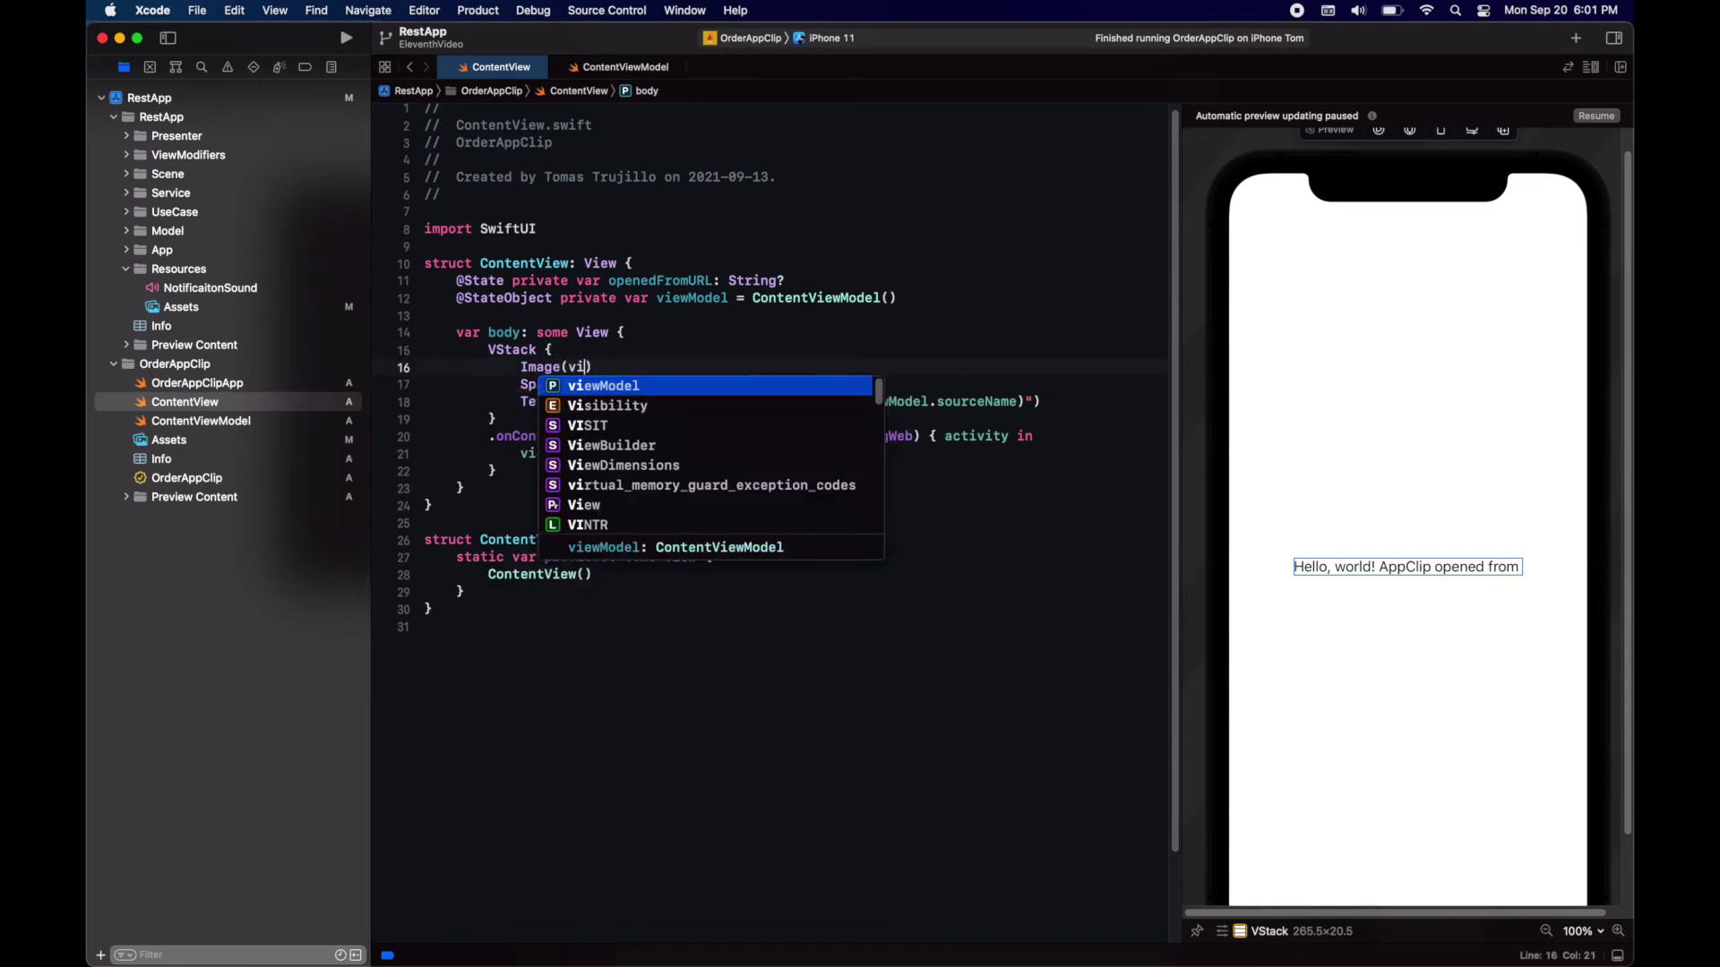
{"action": "key", "text": "Return"}
{"action": "type", "text": ".ima"}
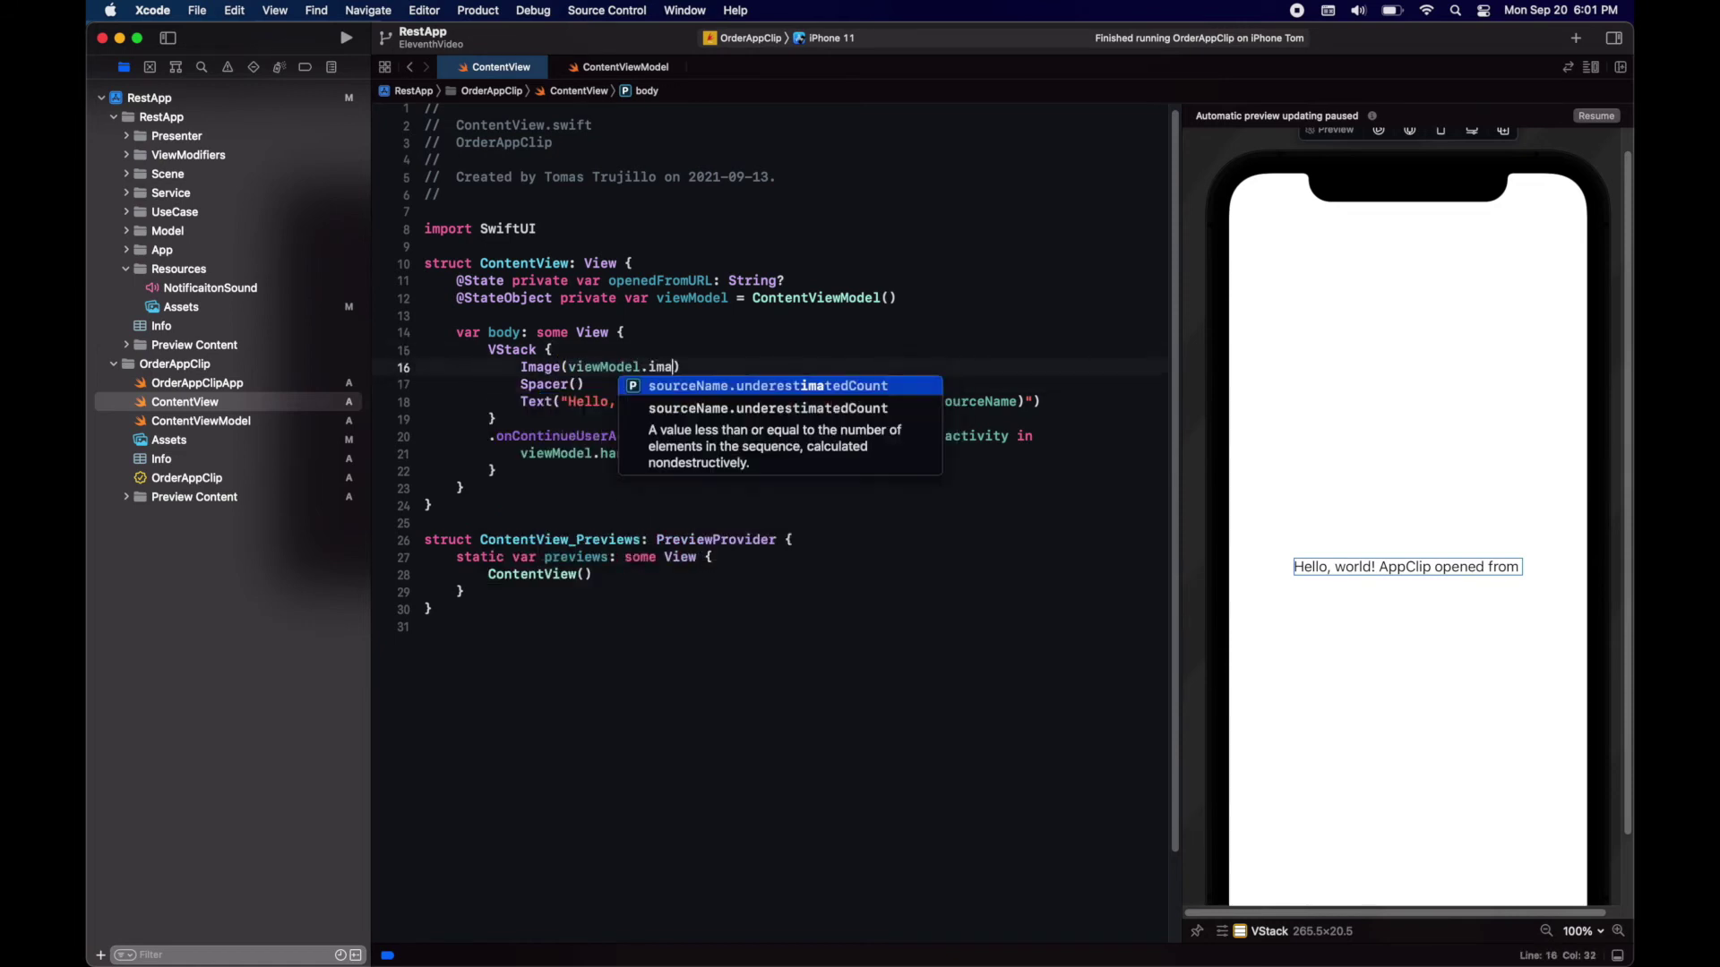
{"action": "type", "text": "geName"}
{"action": "key", "text": "Return"}
{"action": "left_click", "coordinate": [624, 67]}
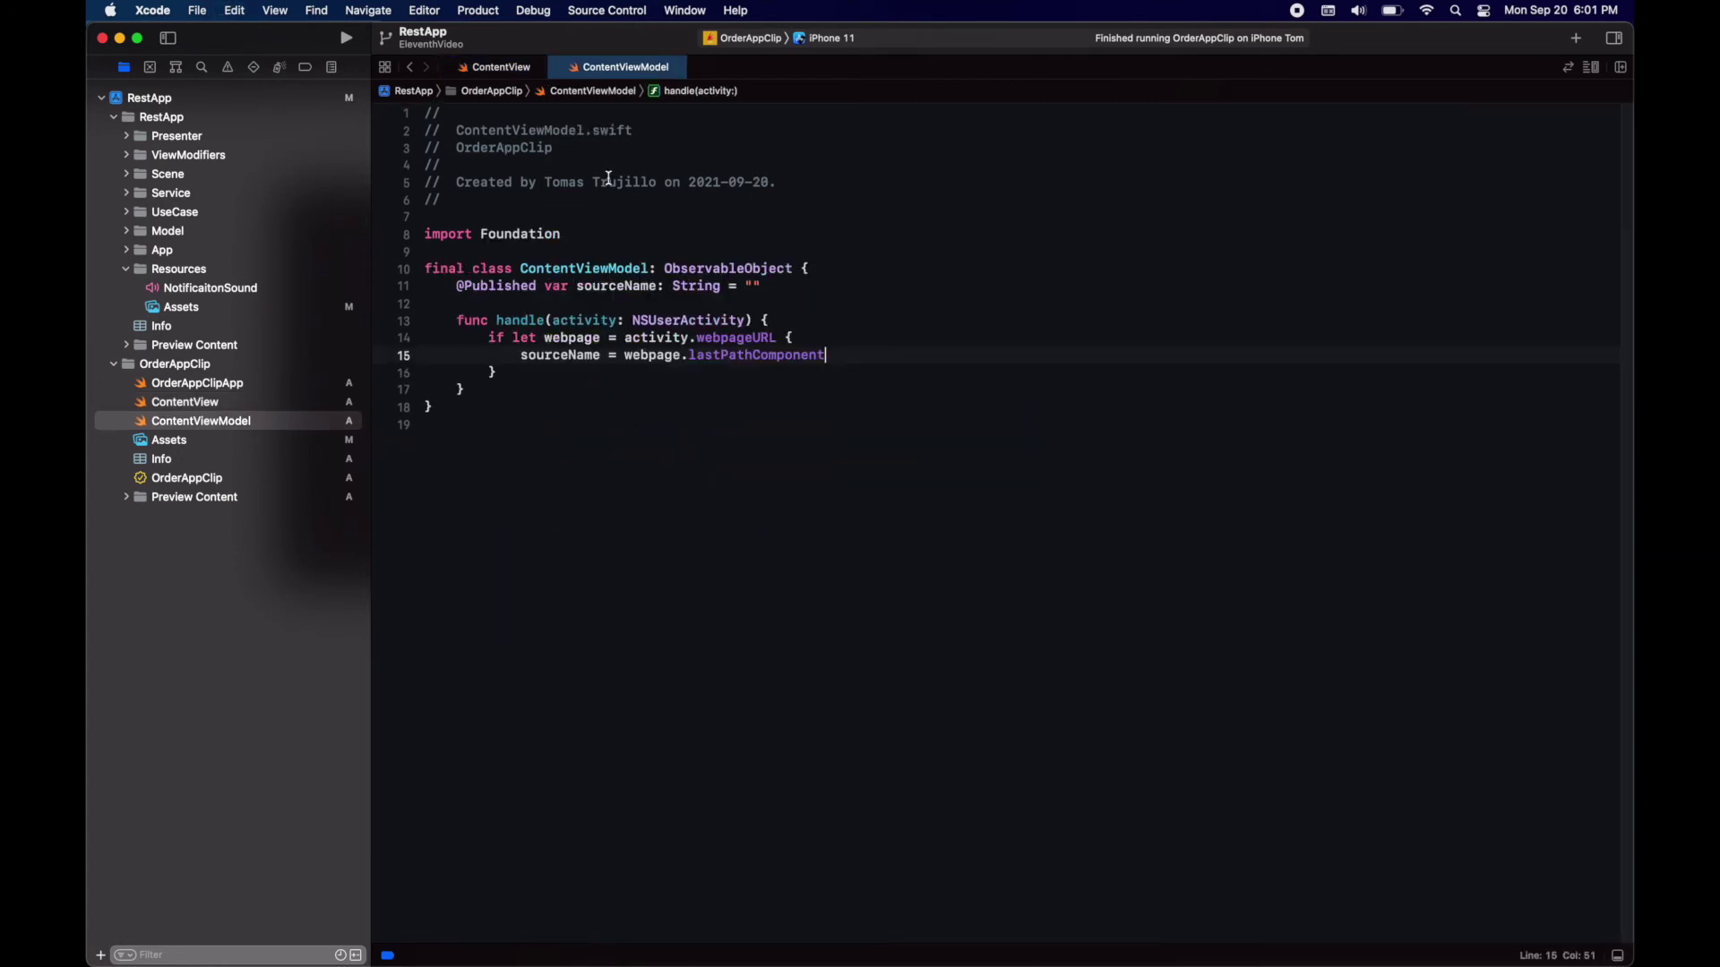
{"action": "left_click", "coordinate": [591, 285]}
{"action": "key", "text": "super+Right"}
{"action": "key", "text": "Return"}
{"action": "type", "text": "@Pu"}
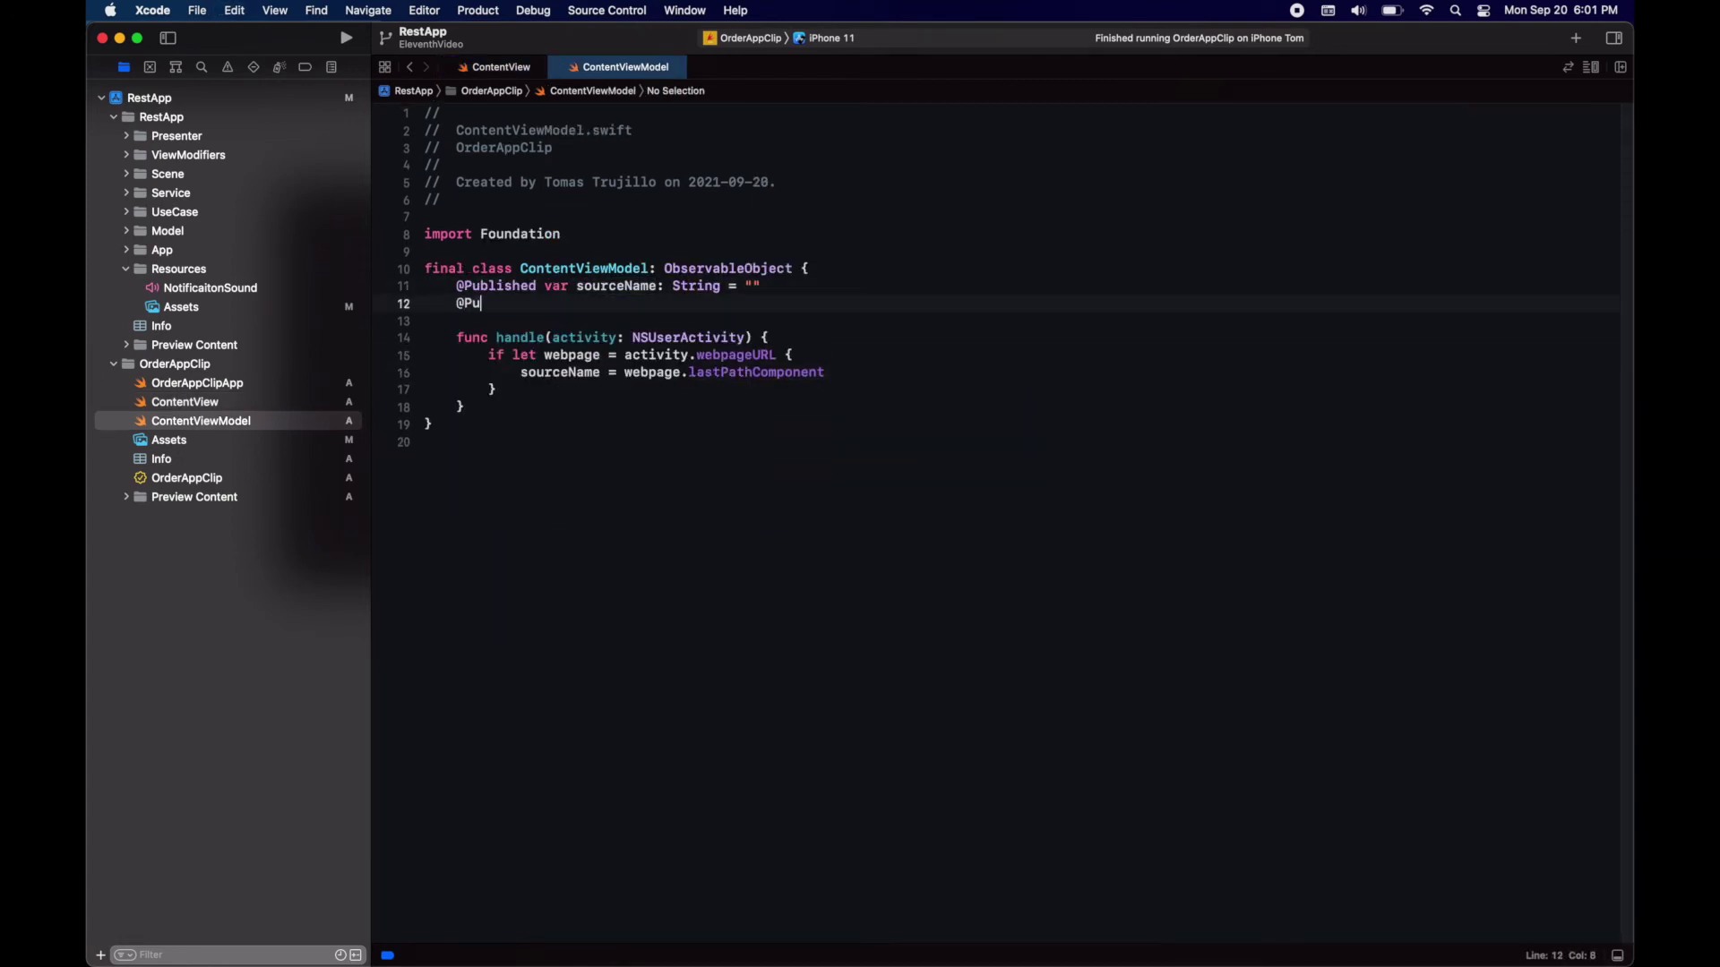
{"action": "type", "text": "blished var imageName: Stri"}
{"action": "key", "text": "Return"}
{"action": "type", "text": "="}
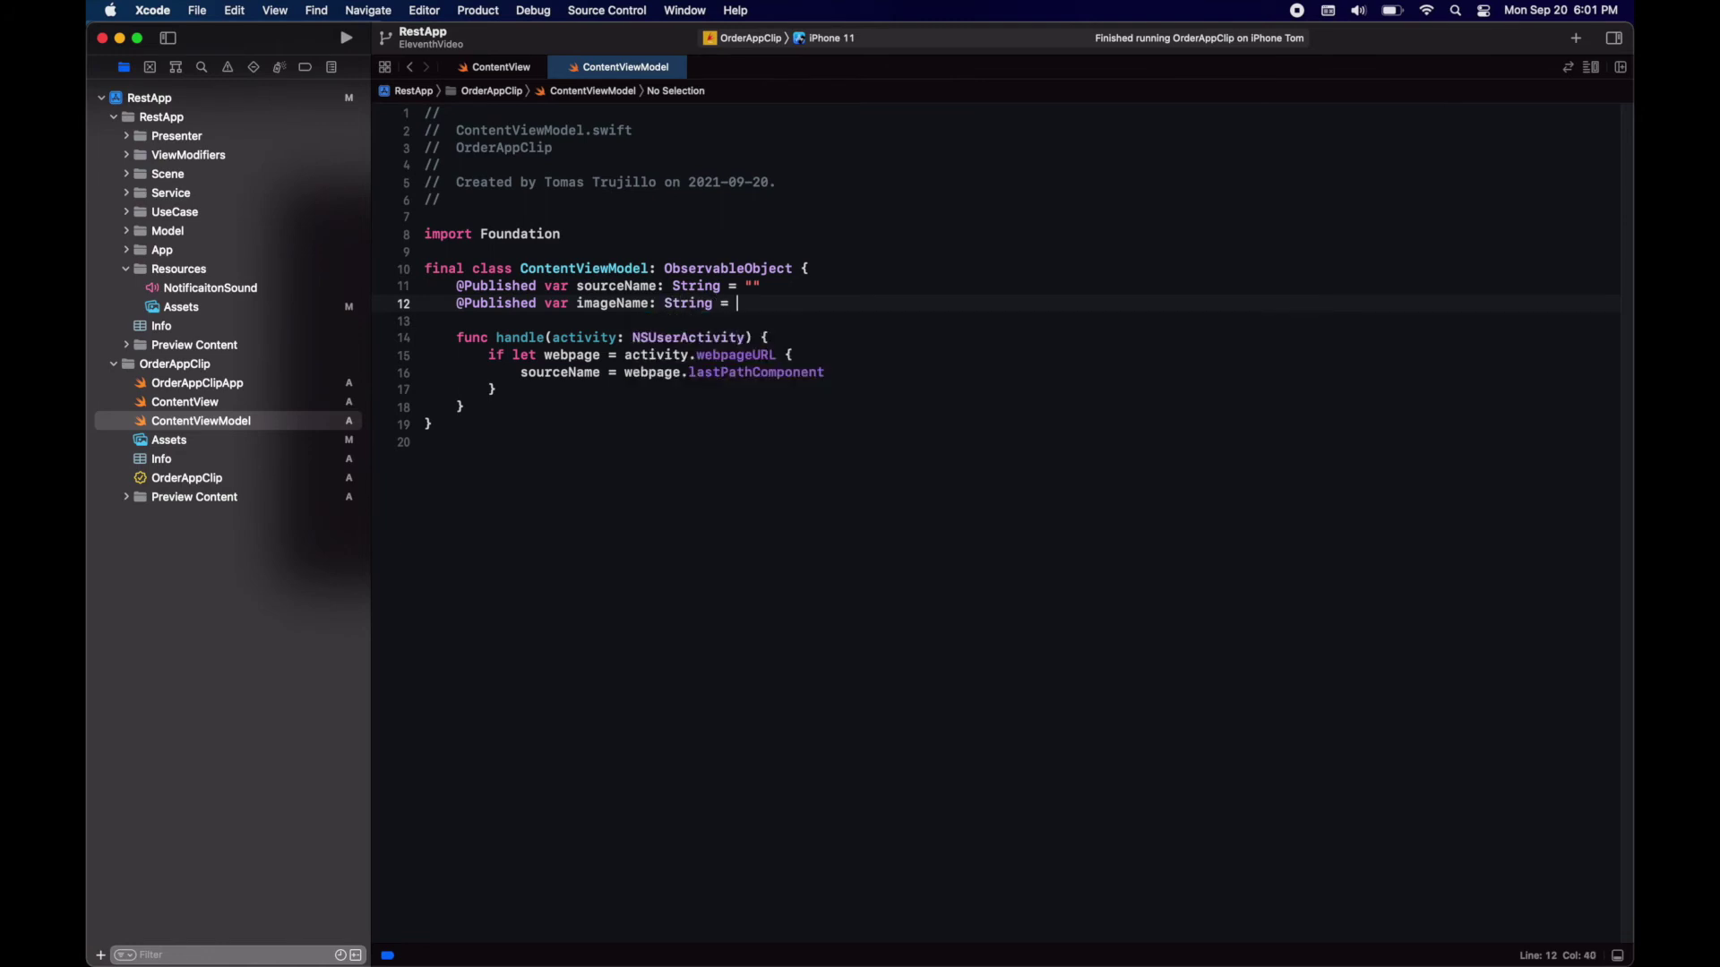
In handle(activity:), assign imageName = webpage.lastPathComponent.
{"action": "key", "text": "Down"}
{"action": "key", "text": "Down"}
{"action": "key", "text": "Down"}
{"action": "key", "text": "super+Right"}
{"action": "key", "text": "Return"}
{"action": "type", "text": "ima"}
{"action": "key", "text": "Return"}
{"action": "type", "text": "= w"}
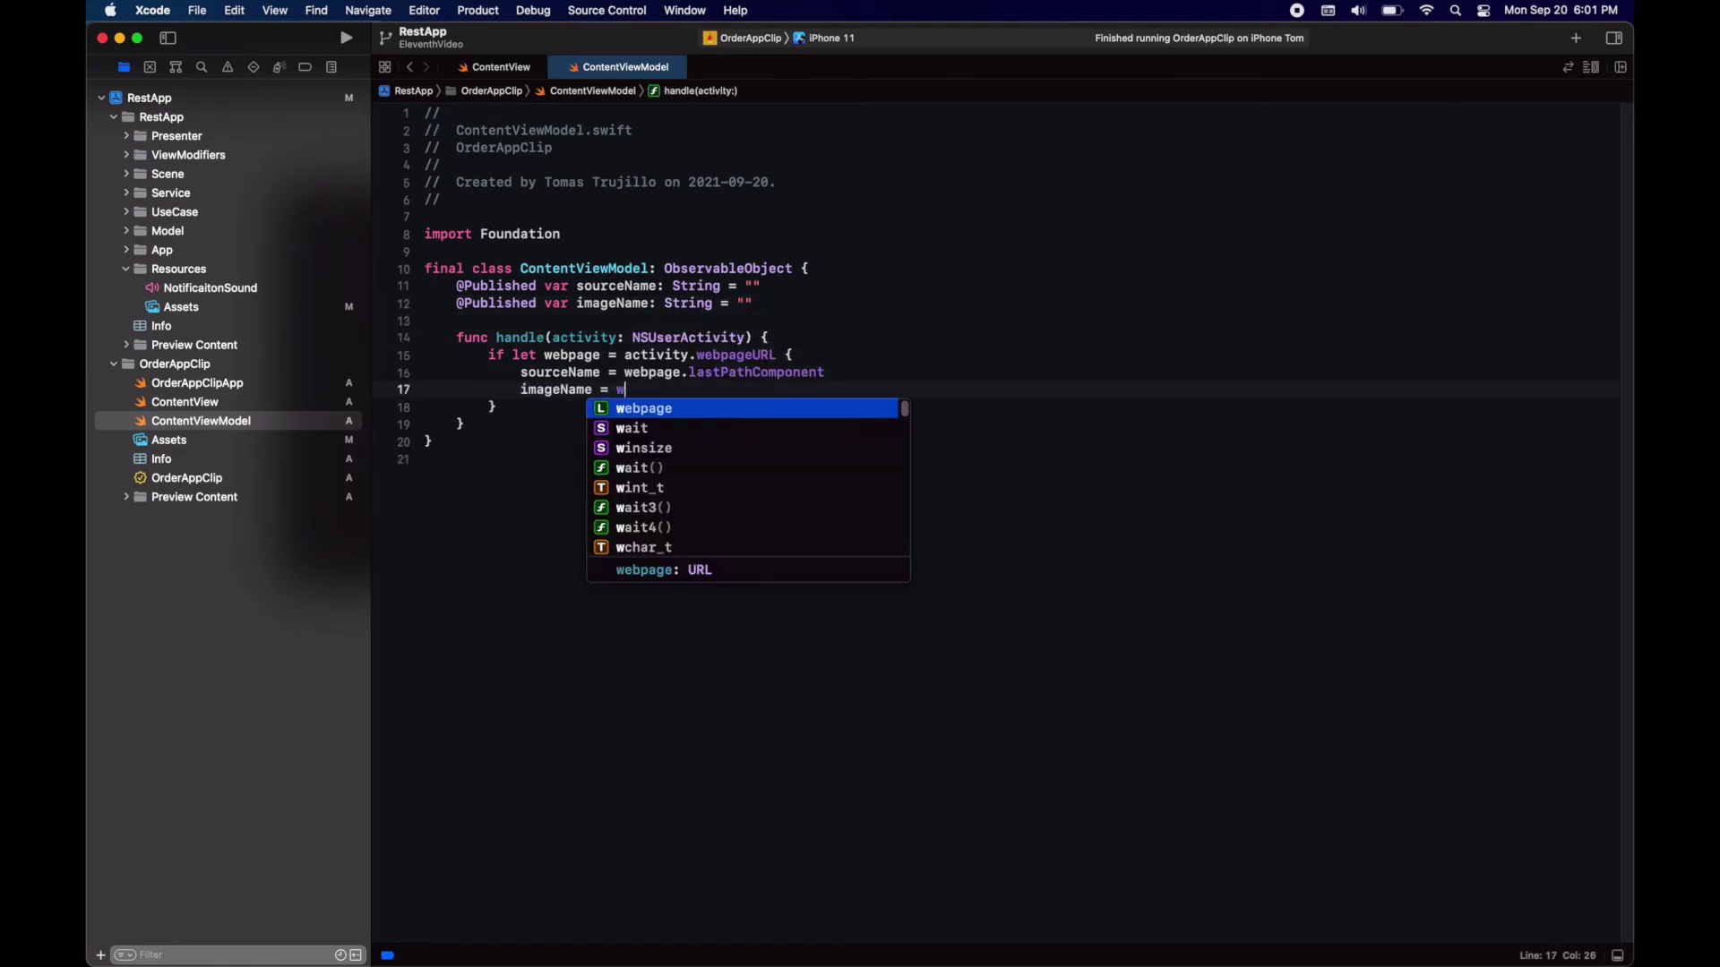
{"action": "key", "text": "BackSpace"}
{"action": "type", "text": "sour"}
{"action": "key", "text": "BackSpace"}
{"action": "key", "text": "BackSpace"}
{"action": "key", "text": "BackSpace"}
{"action": "type", "text": "we"}
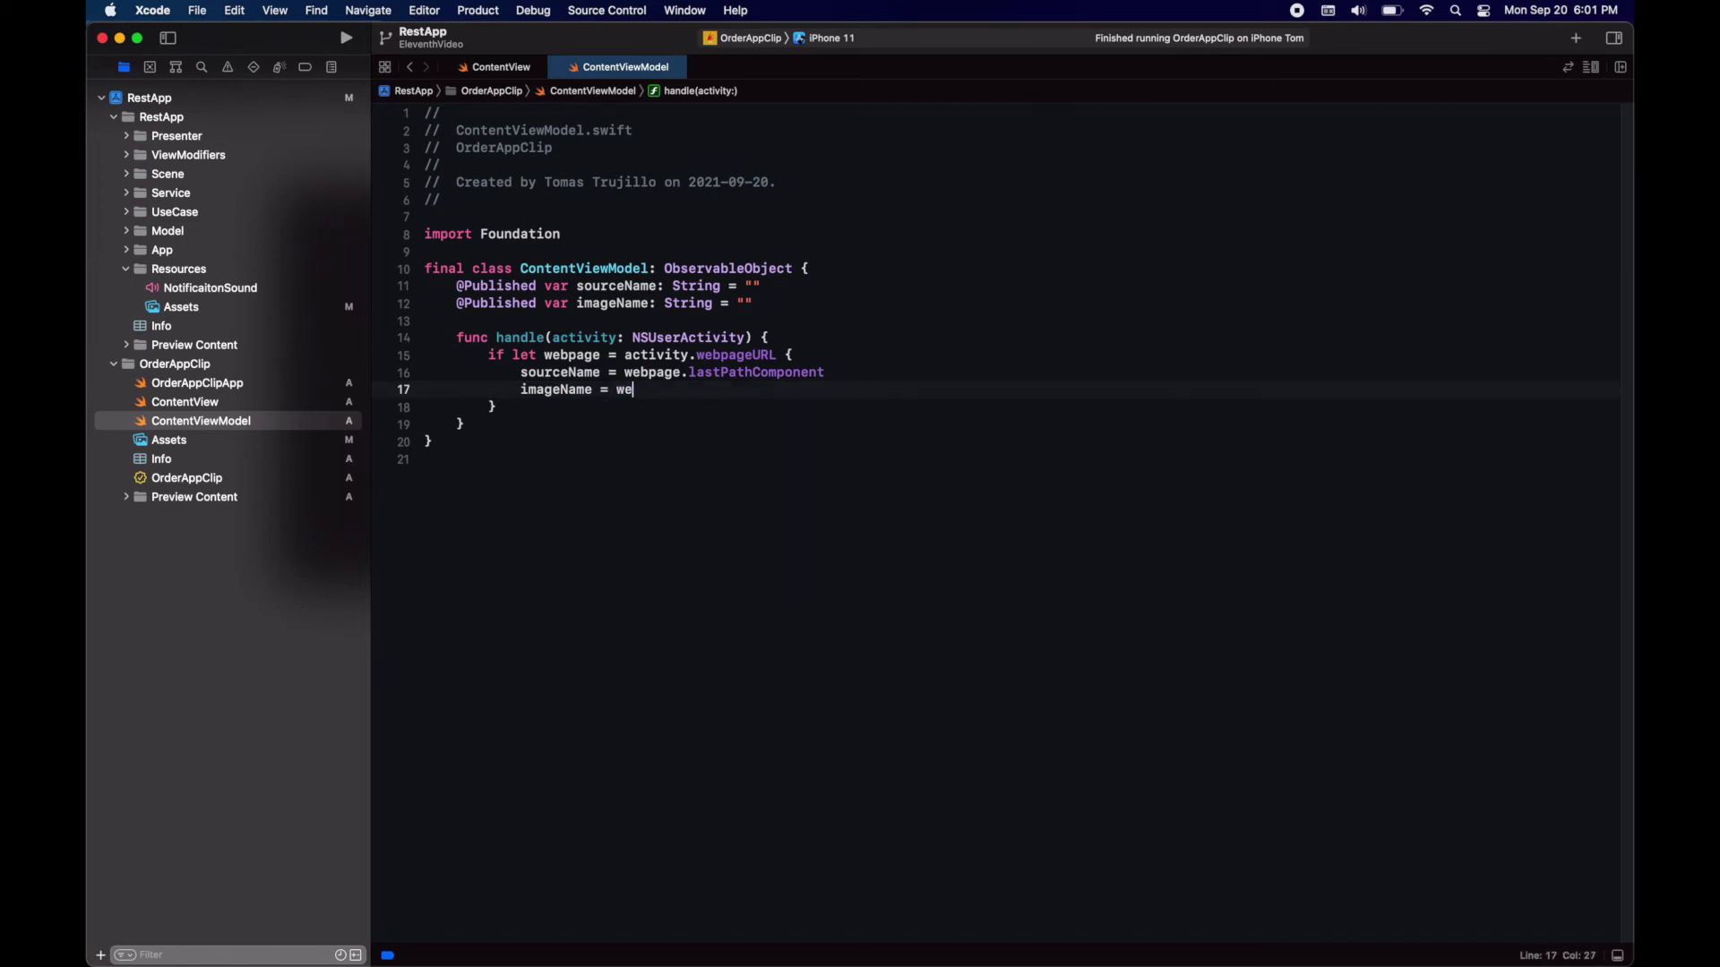
{"action": "key", "text": "Return"}
{"action": "type", "text": ".l"}
{"action": "key", "text": "Return"}
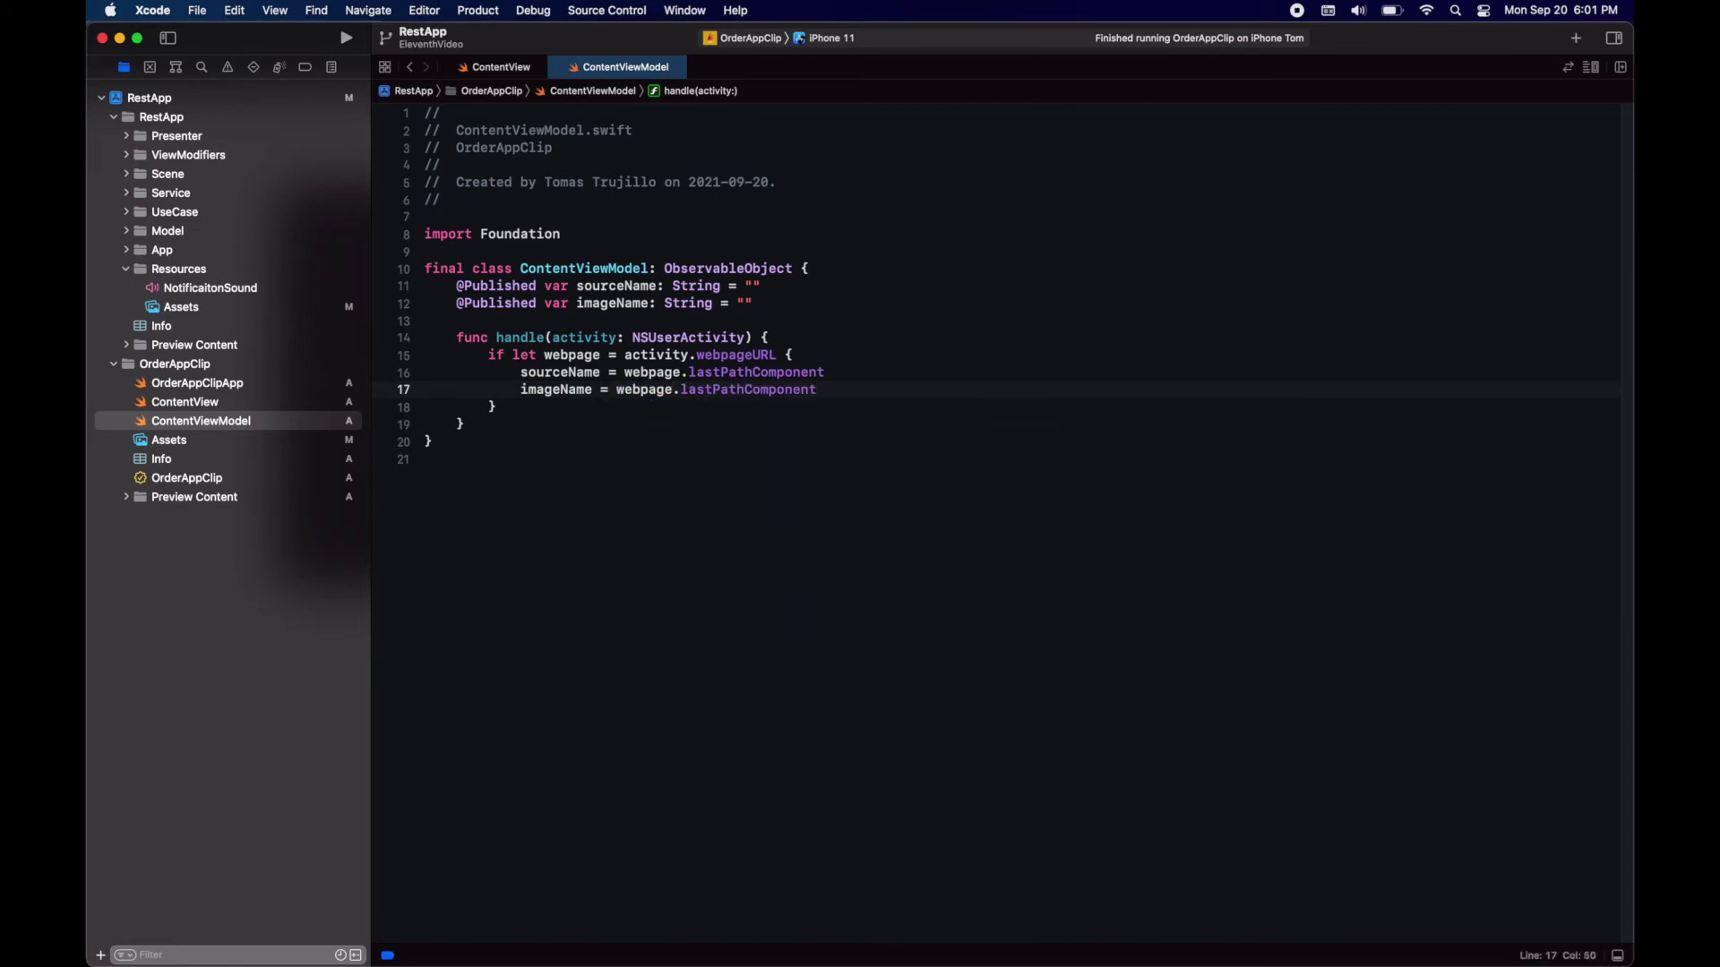
Delete the old sourceName assignment and its leftover empty line.
{"action": "key", "text": "super+shift+Left"}
{"action": "key", "text": "BackSpace"}
{"action": "key", "text": "BackSpace"}
{"action": "key", "text": "Up"}
{"action": "key", "text": "Up"}
{"action": "key", "text": "Up"}
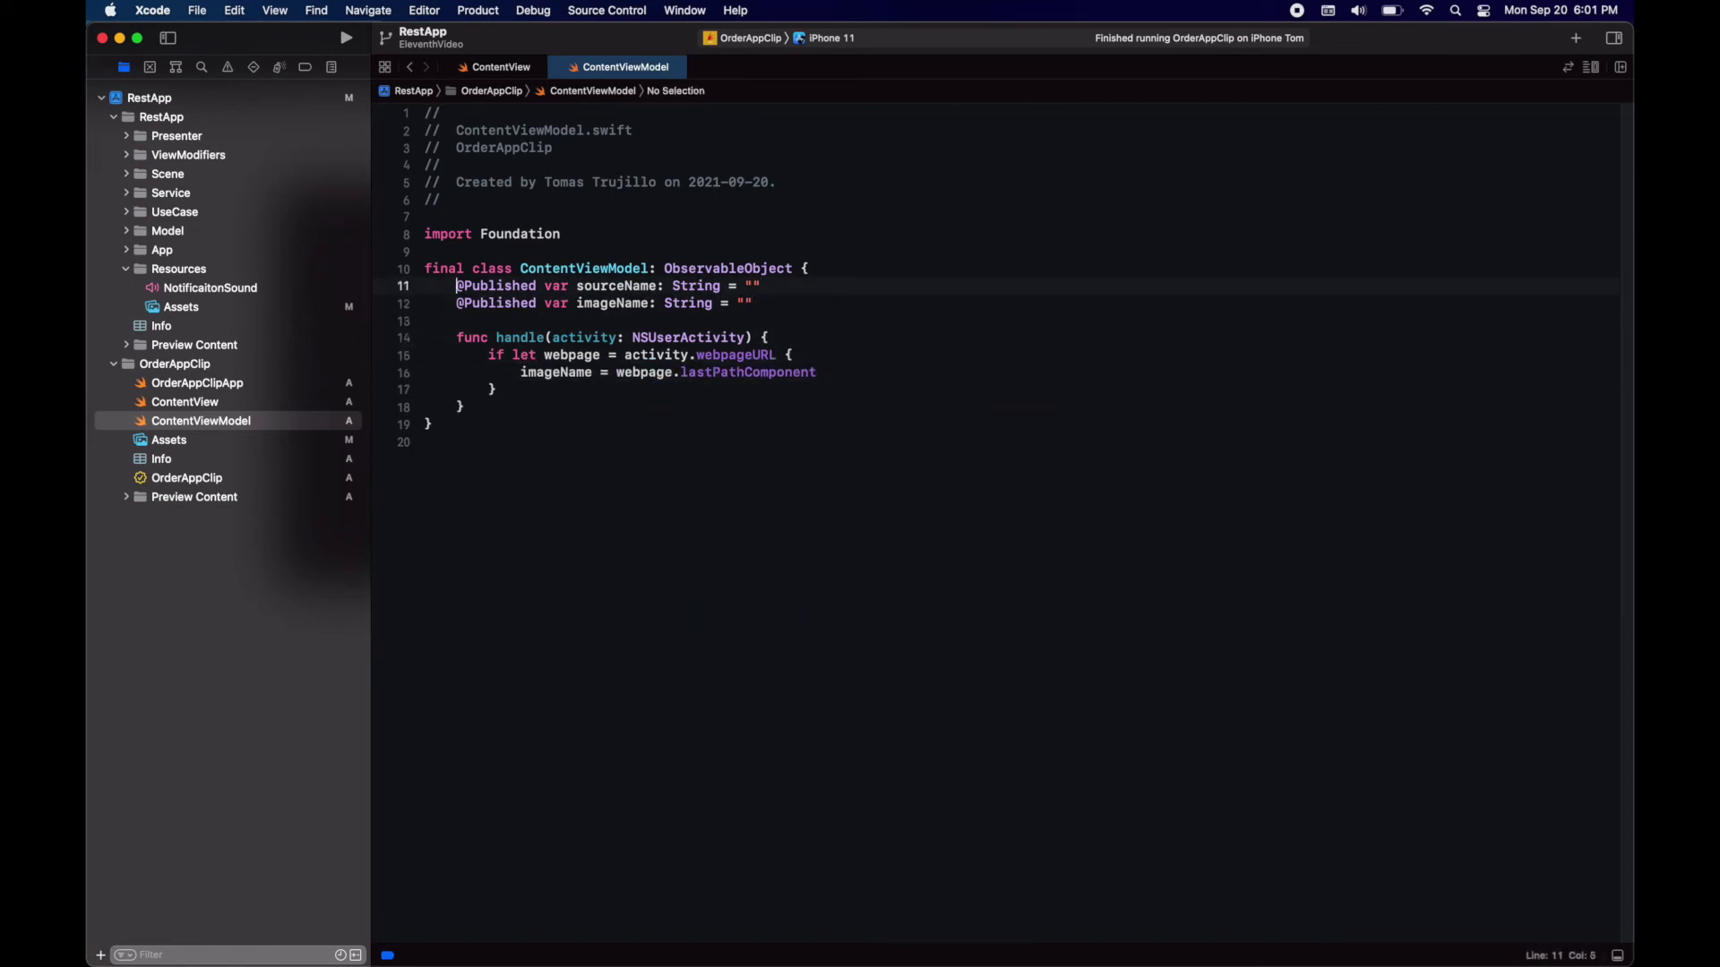
{"action": "key", "text": "super+shift+Left"}
{"action": "key", "text": "BackSpace"}
In ContentView, replace the Hello world string with a repeated 'Lorem Ipsum Dolor' phrase.
{"action": "key", "text": "super+shift+bracketleft"}
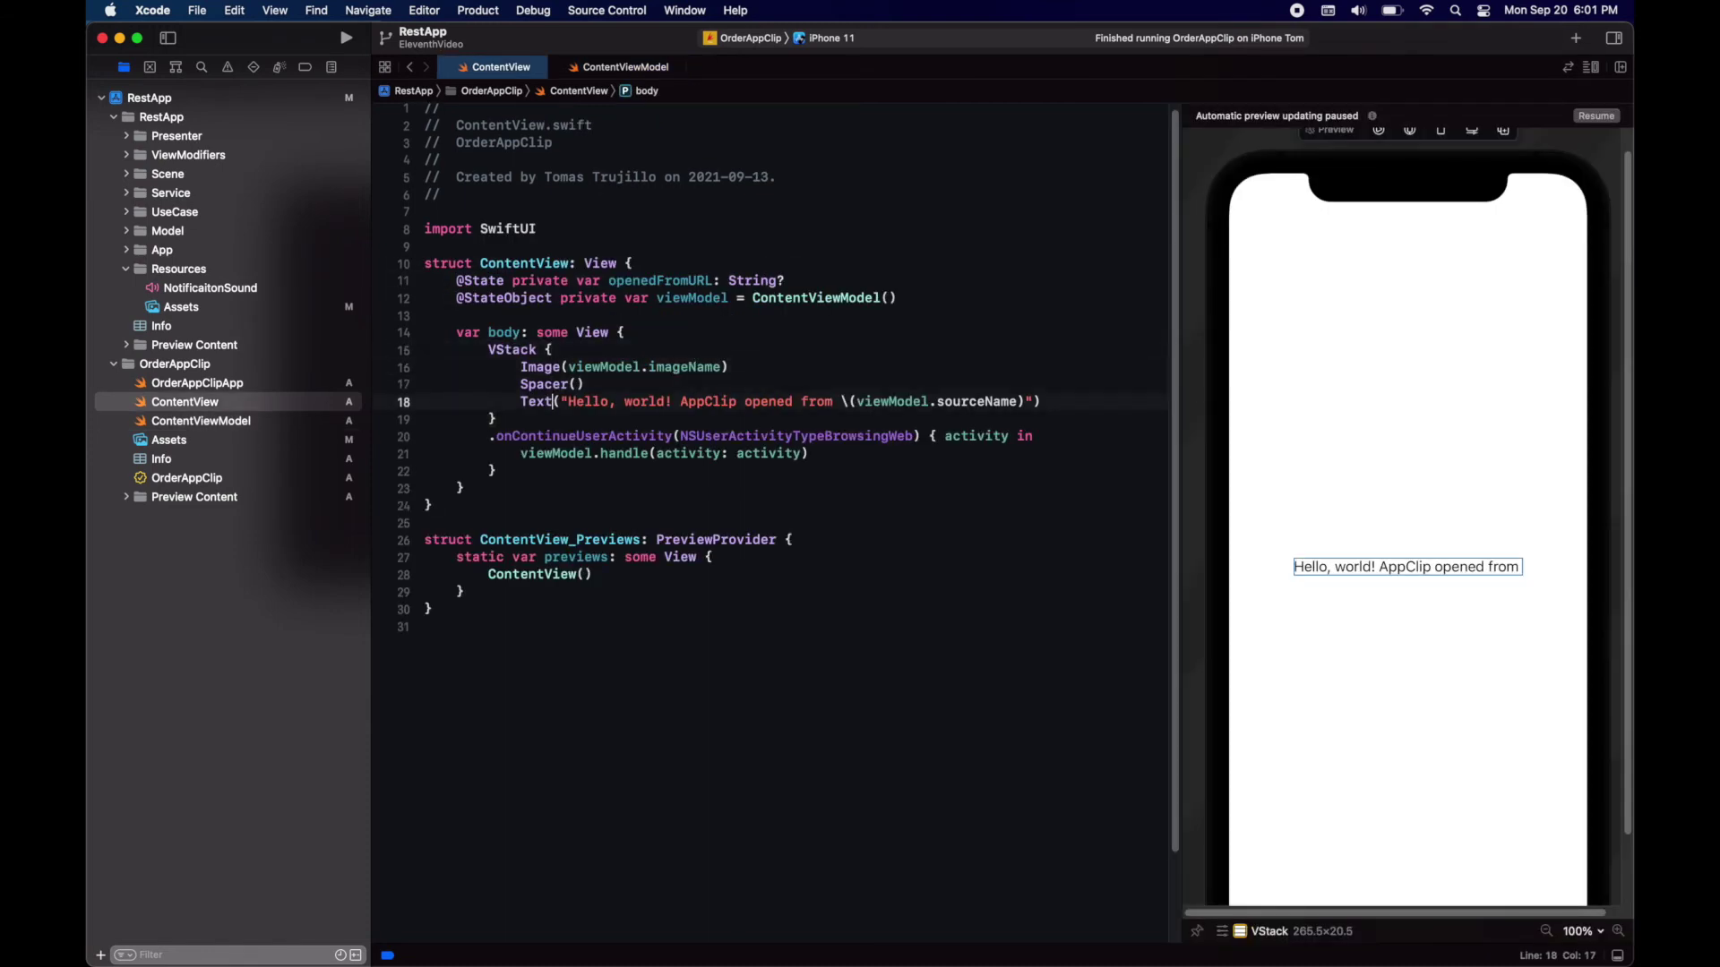
{"action": "key", "text": "Right"}
{"action": "key", "text": "shift+super+Right"}
{"action": "key", "text": "shift+Left"}
{"action": "type", "text": "\"Lorem Ips"}
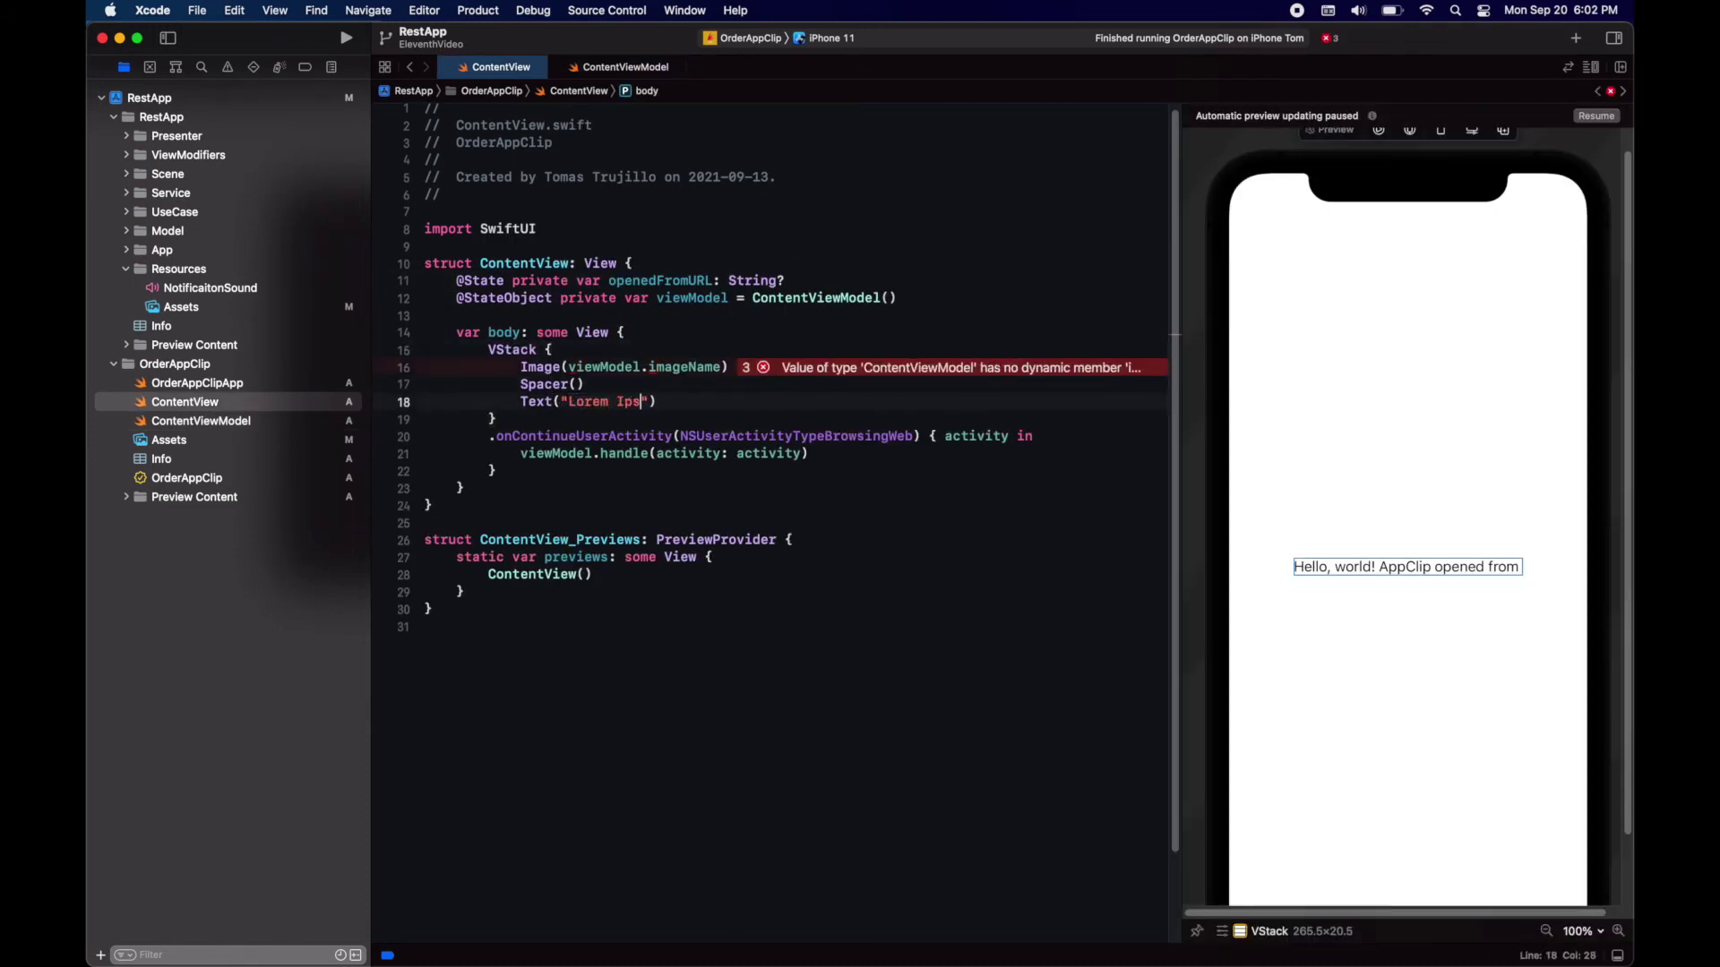
{"action": "type", "text": "um Dolor"}
{"action": "key", "text": "Right"}
{"action": "key", "text": "Right"}
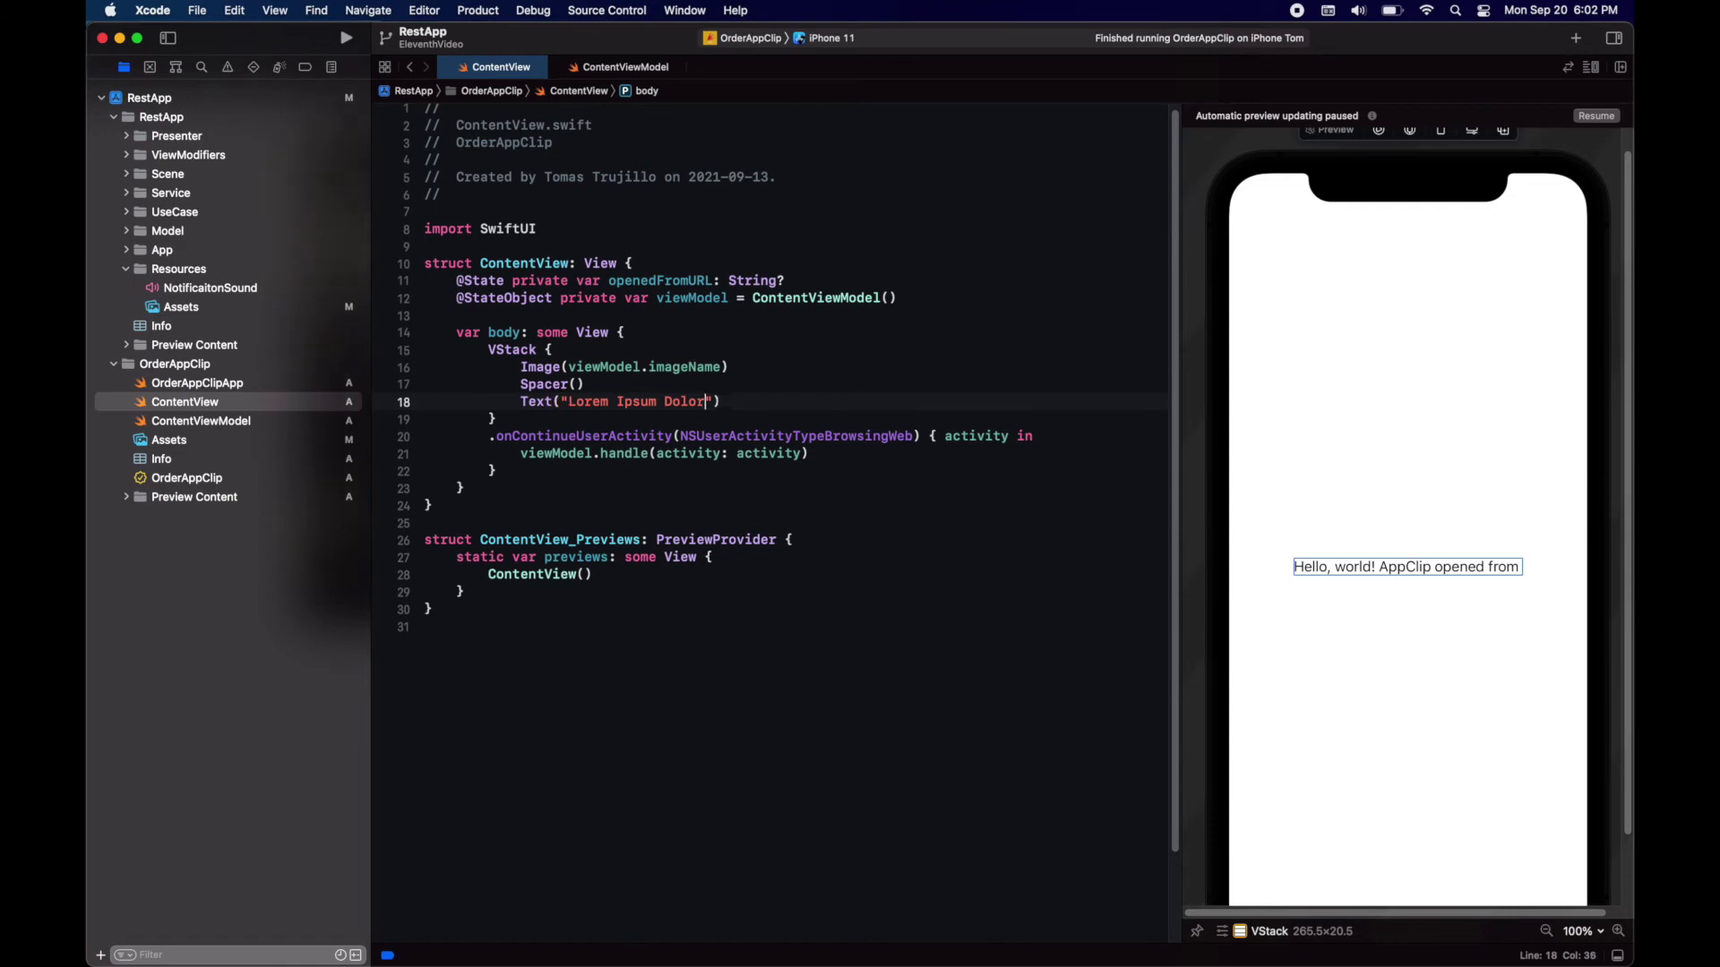
{"action": "type", "text": "Lorem Ipsum Dolor Lorem Ipsum Dolor Lorem Ipsum Dolor Lorem Ipsum Dolor"}
{"action": "key", "text": "Right"}
{"action": "key", "text": "Right"}
{"action": "type", "text": ".mul"}
Add .multilineTextAlignment(.center), putting the string and closing parenthesis on their own lines.
{"action": "key", "text": "Return"}
{"action": "type", "text": ".center"}
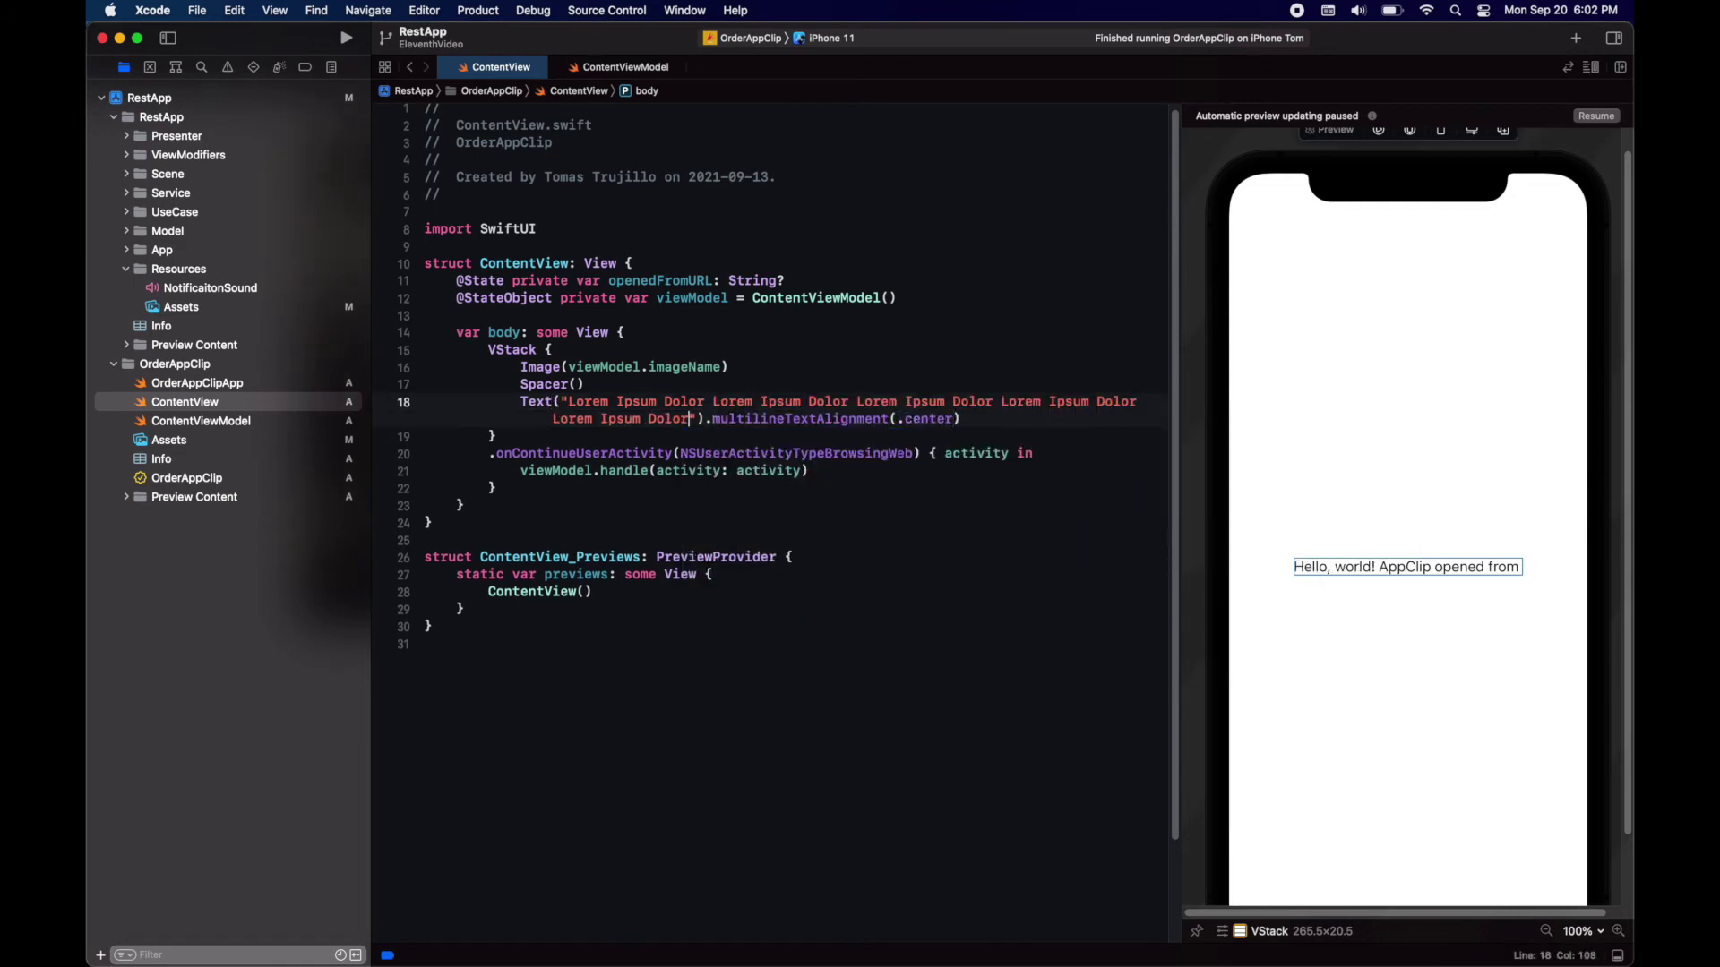
{"action": "key", "text": "Right"}
{"action": "key", "text": "Right"}
{"action": "key", "text": "Return"}
{"action": "key", "text": "Left"}
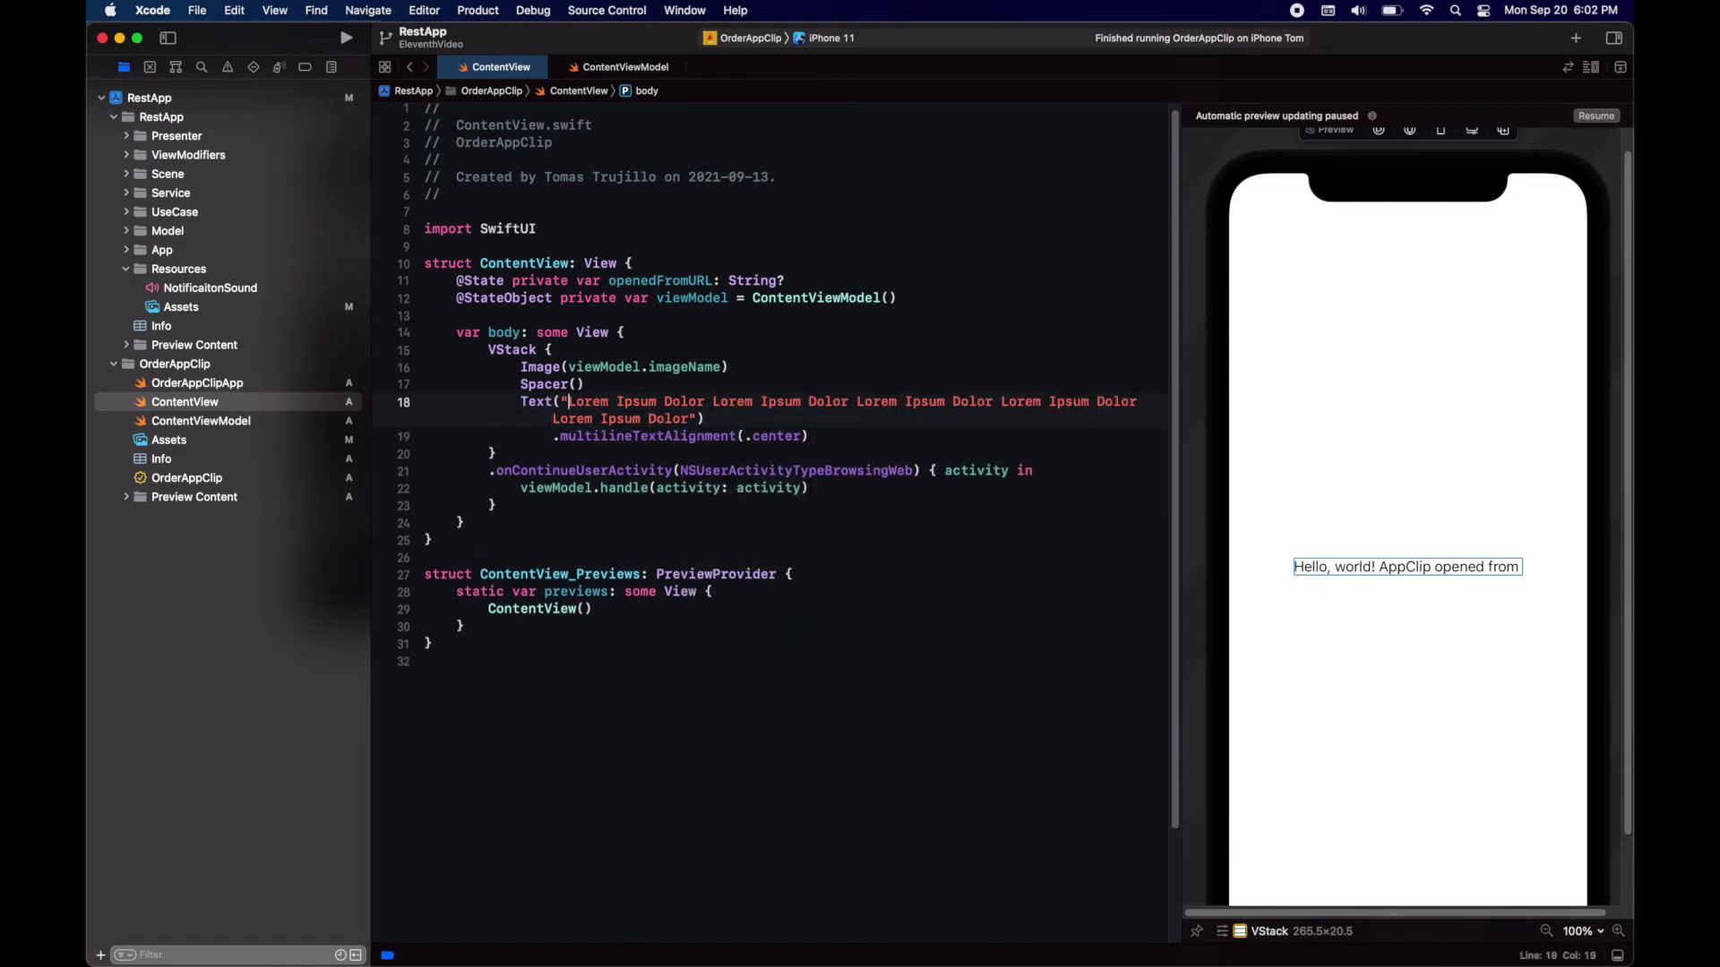
{"action": "key", "text": "Left"}
{"action": "key", "text": "Return"}
{"action": "key", "text": "Down"}
{"action": "key", "text": "Left"}
{"action": "key", "text": "Return"}
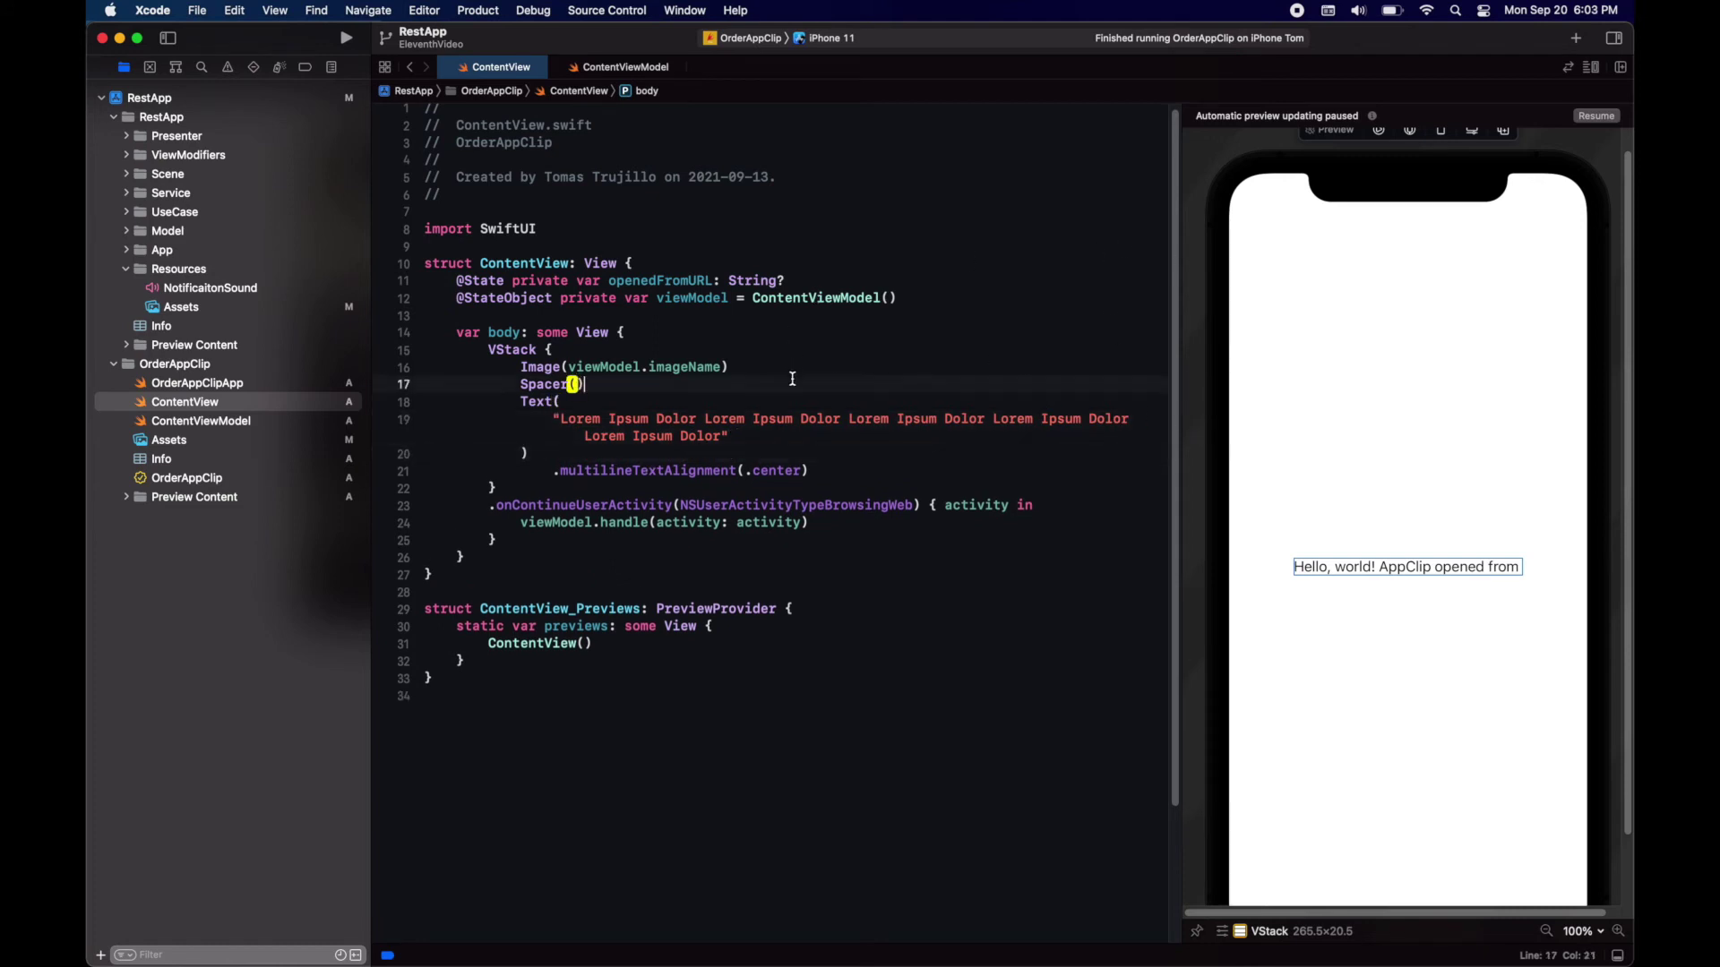
{"action": "left_click", "coordinate": [733, 471]}
Add .ignoresSafeArea(.container, edges: .top) after the VStack's closing brace.
{"action": "key", "text": "Down"}
{"action": "key", "text": "Return"}
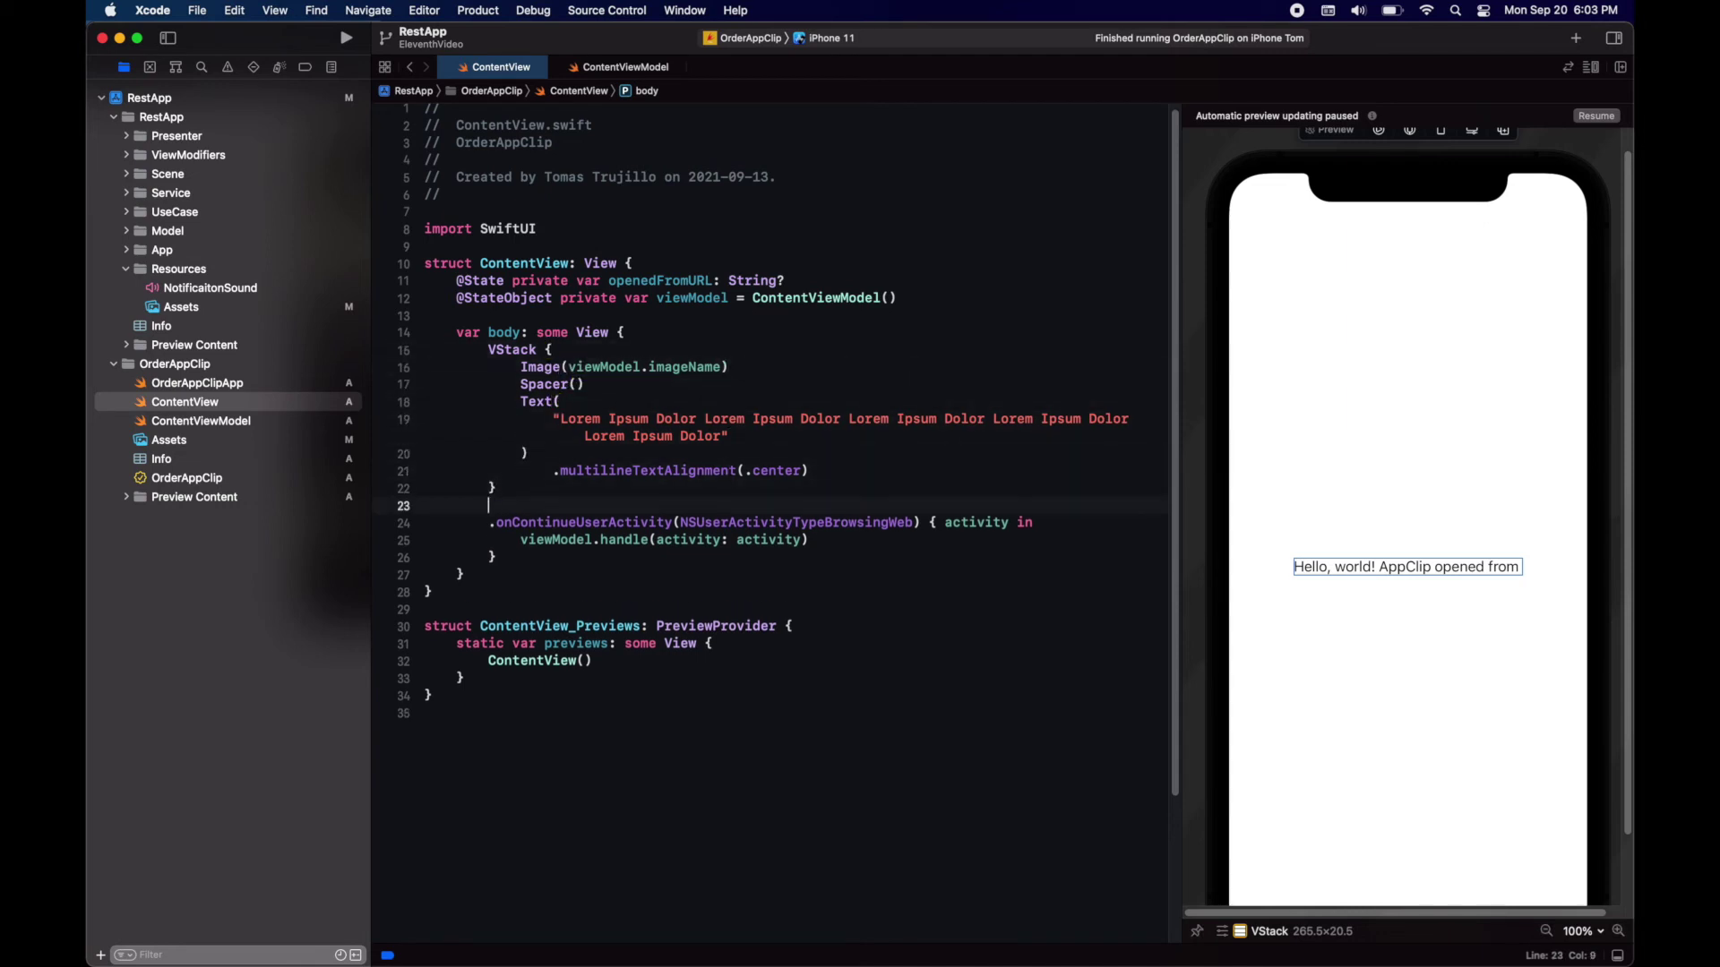
{"action": "type", "text": ".irno"}
{"action": "key", "text": "BackSpace"}
{"action": "key", "text": "BackSpace"}
{"action": "key", "text": "BackSpace"}
{"action": "type", "text": "gno"}
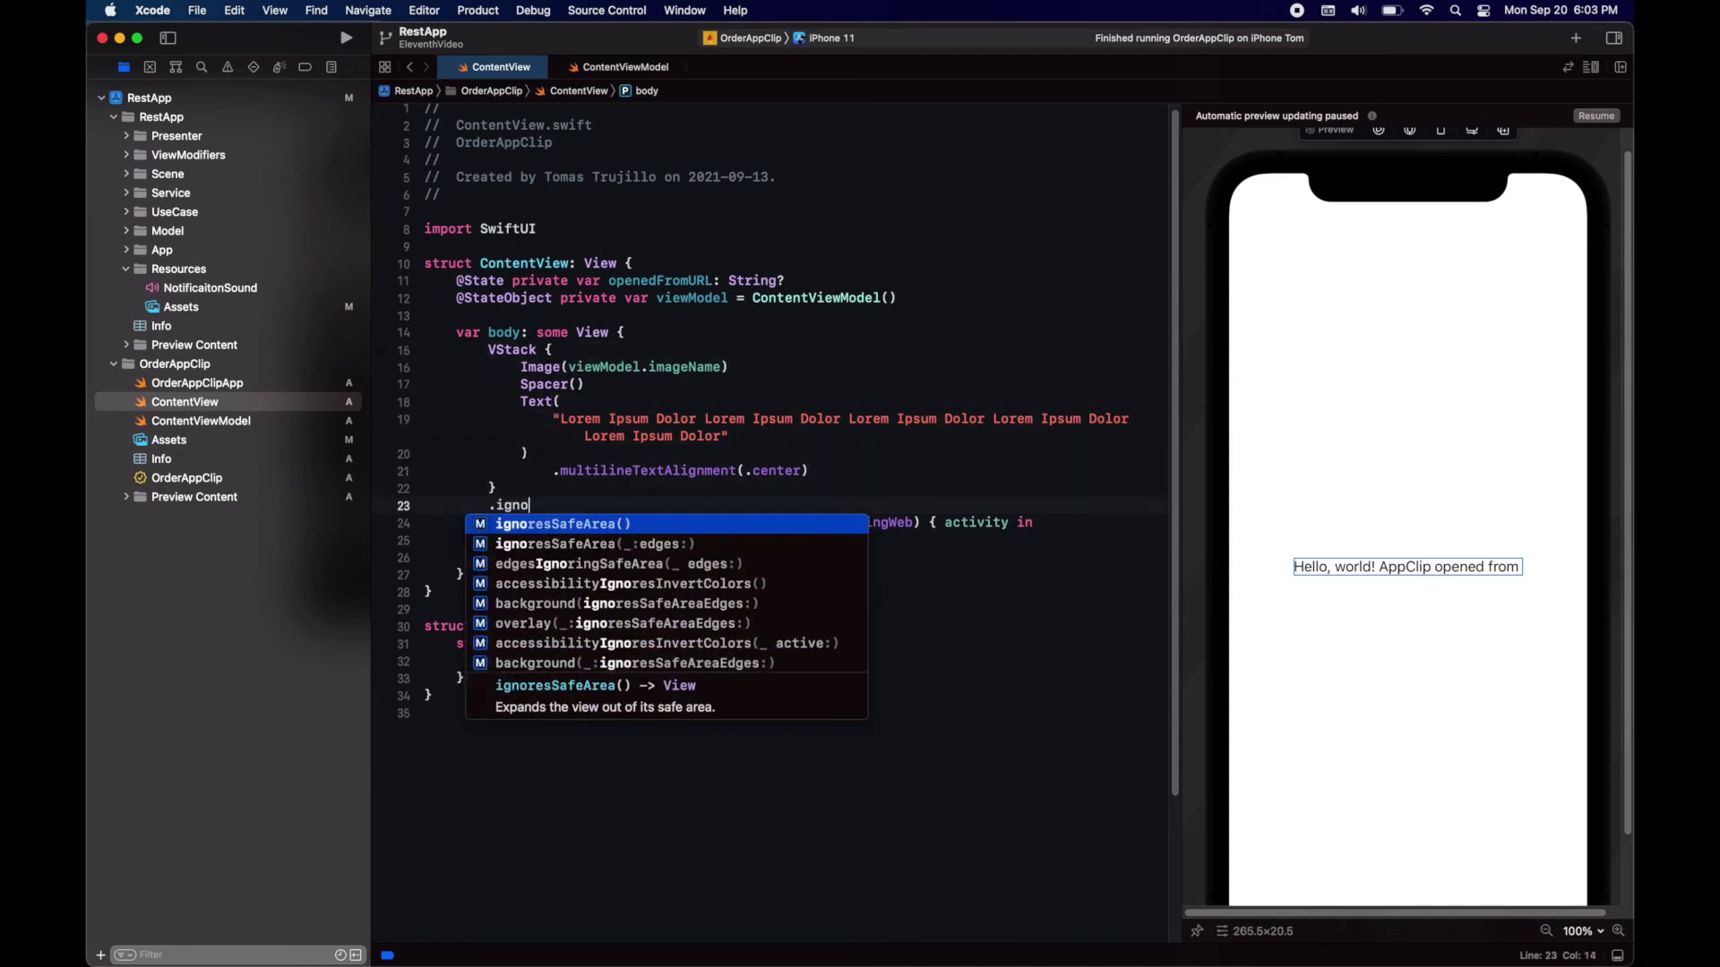
{"action": "key", "text": "Down"}
{"action": "key", "text": "Return"}
{"action": "key", "text": "BackSpace"}
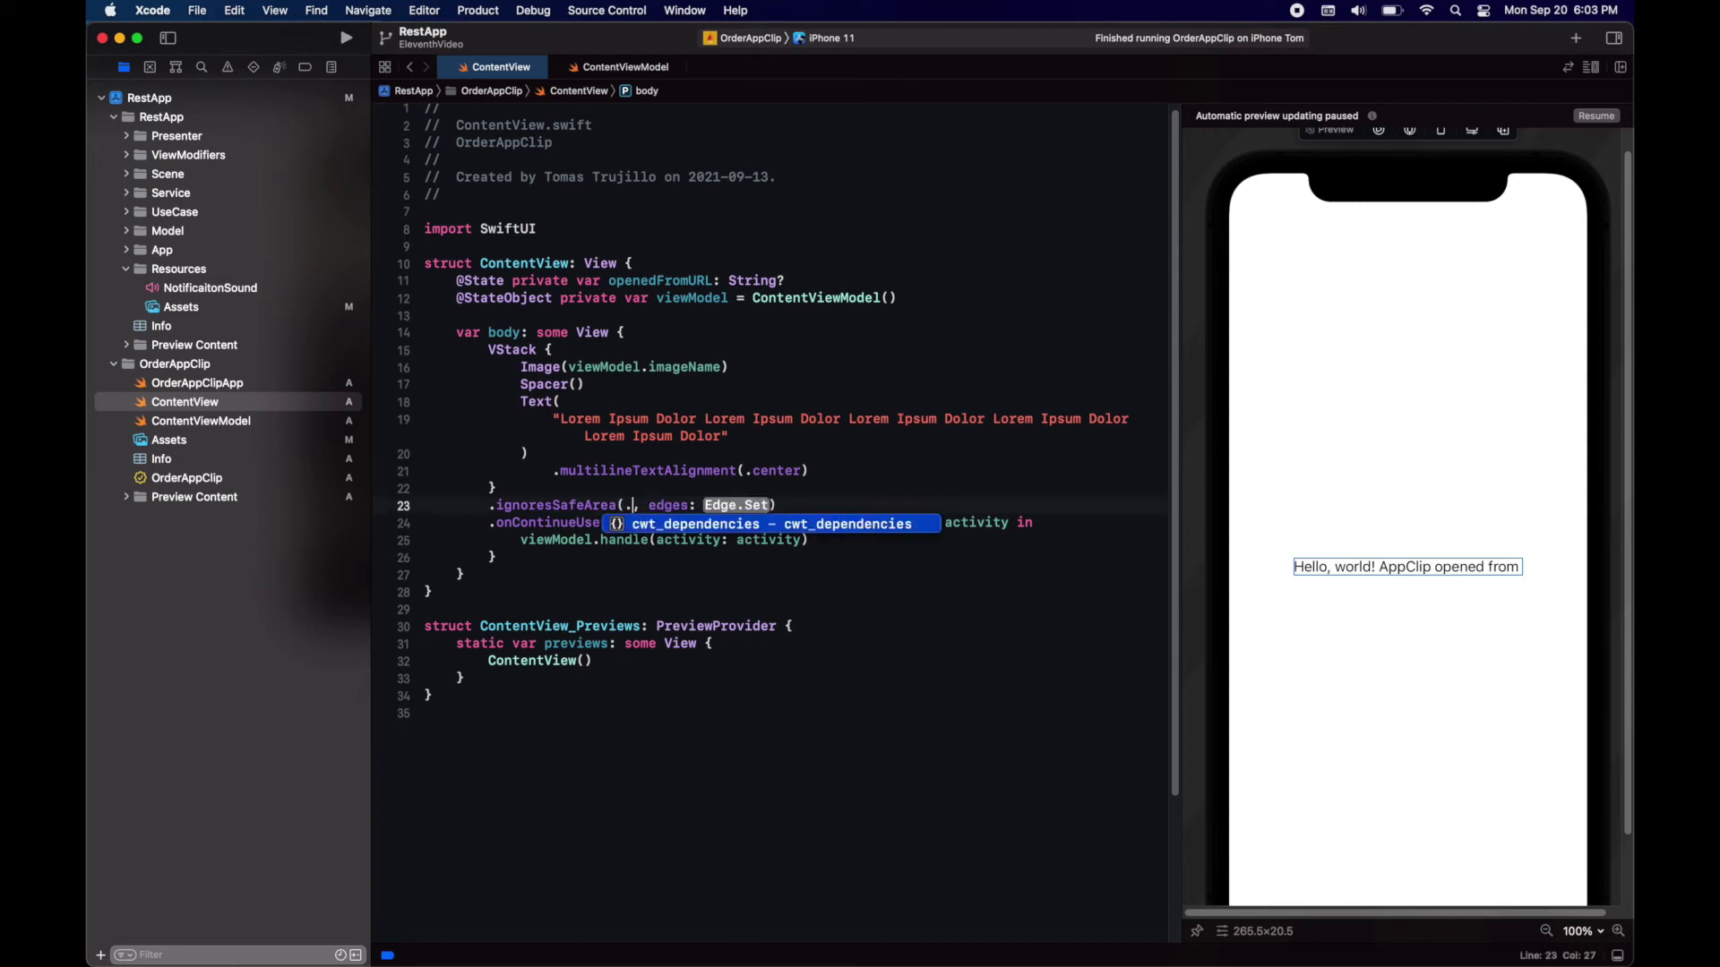
{"action": "type", "text": "."}
{"action": "key", "text": "BackSpace"}
{"action": "type", "text": "."}
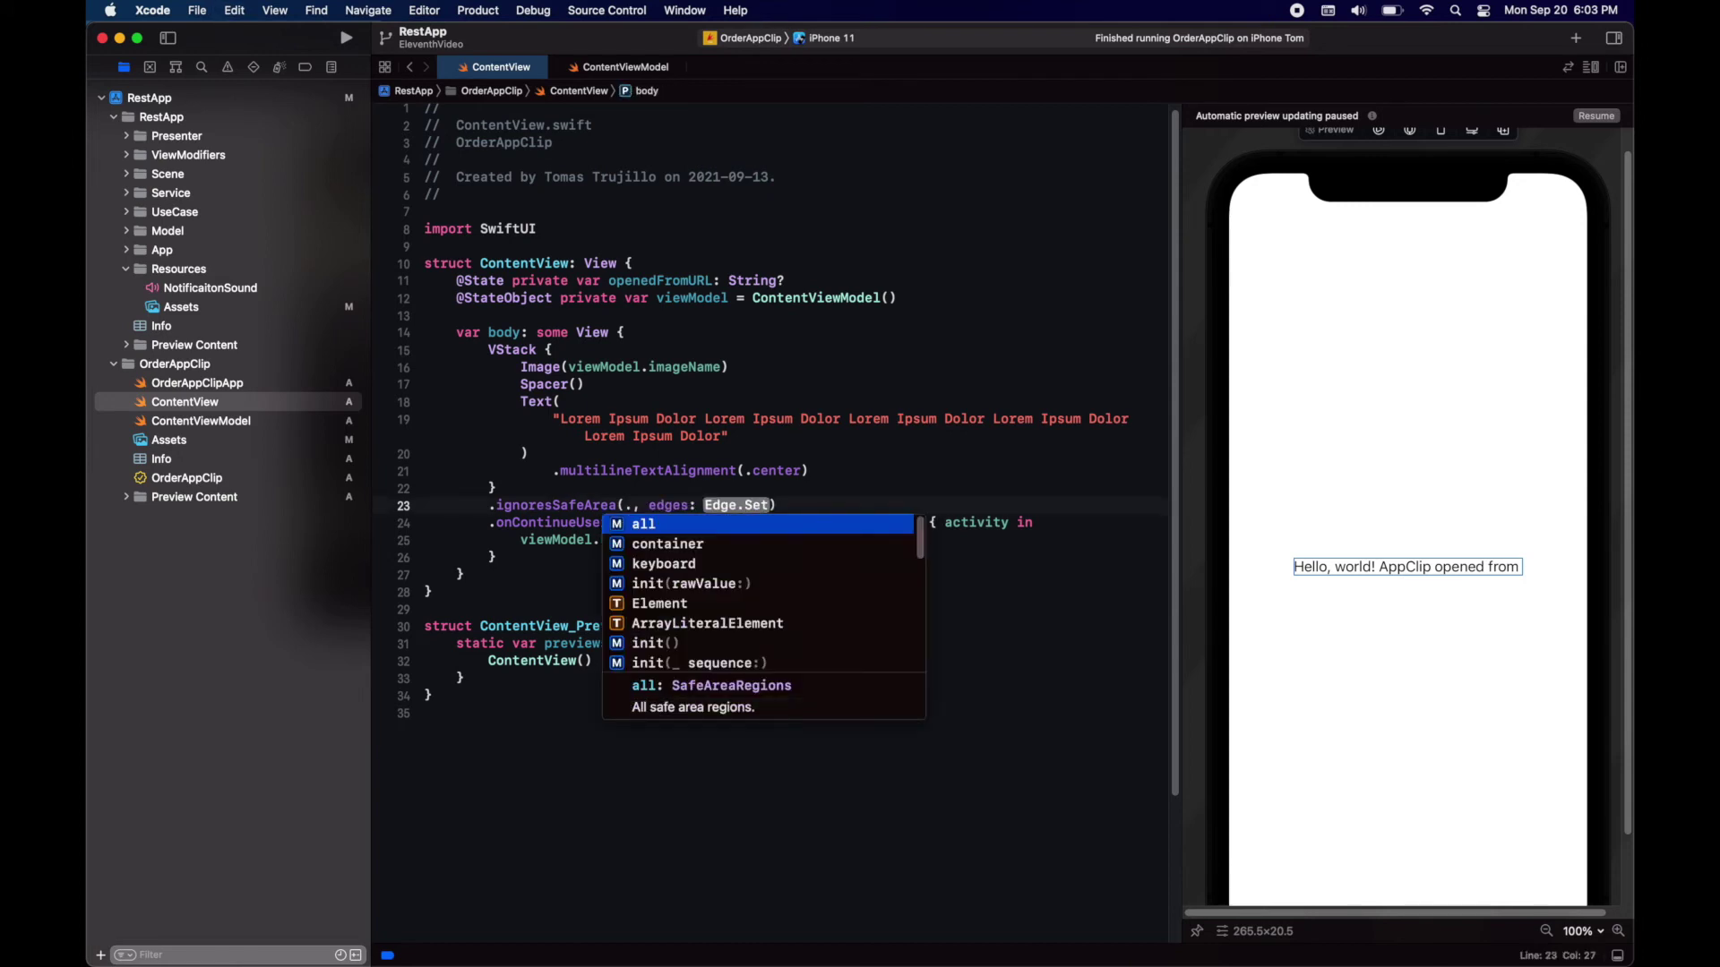
{"action": "key", "text": "Down"}
{"action": "key", "text": "Return"}
{"action": "key", "text": "Tab"}
{"action": "type", "text": ".to"}
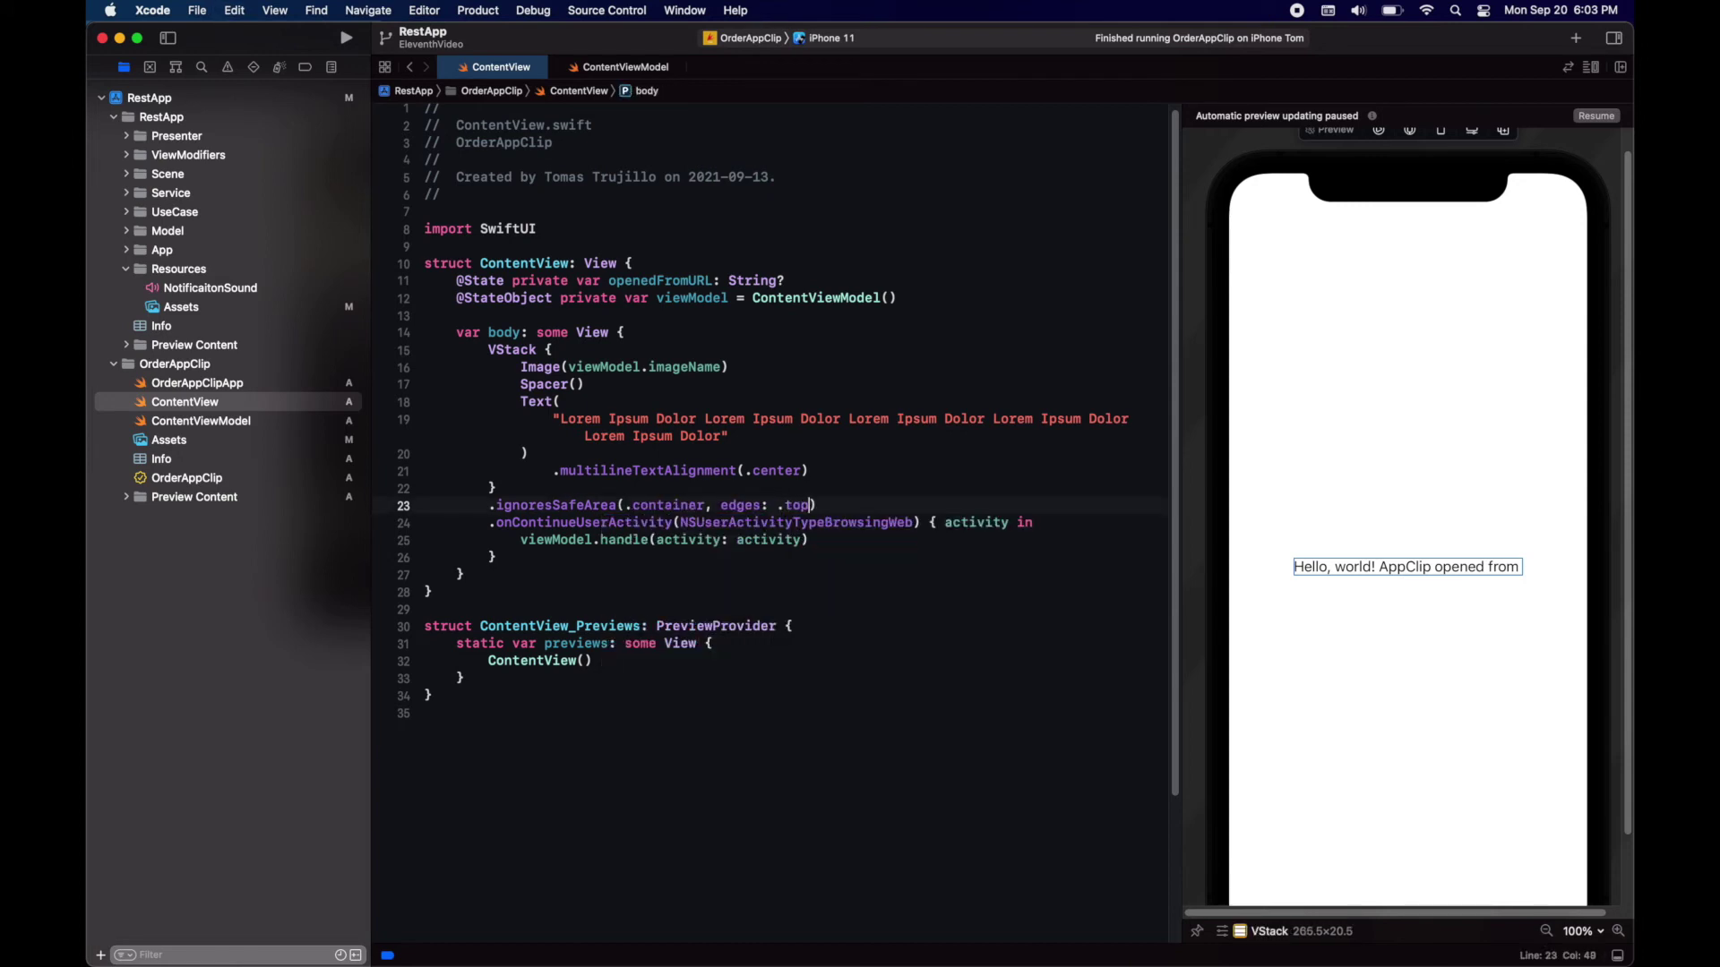
{"action": "key", "text": "Up"}
{"action": "key", "text": "Up"}
{"action": "key", "text": "Up"}
{"action": "key", "text": "Up"}
{"action": "key", "text": "Up"}
{"action": "key", "text": "Down"}
{"action": "key", "text": "Down"}
{"action": "key", "text": "Down"}
{"action": "key", "text": "Up"}
Add an 'Order Free Sample' Button with an empty action closure and a label block.
{"action": "key", "text": "Down"}
{"action": "key", "text": "Return"}
{"action": "type", "text": "Button("}
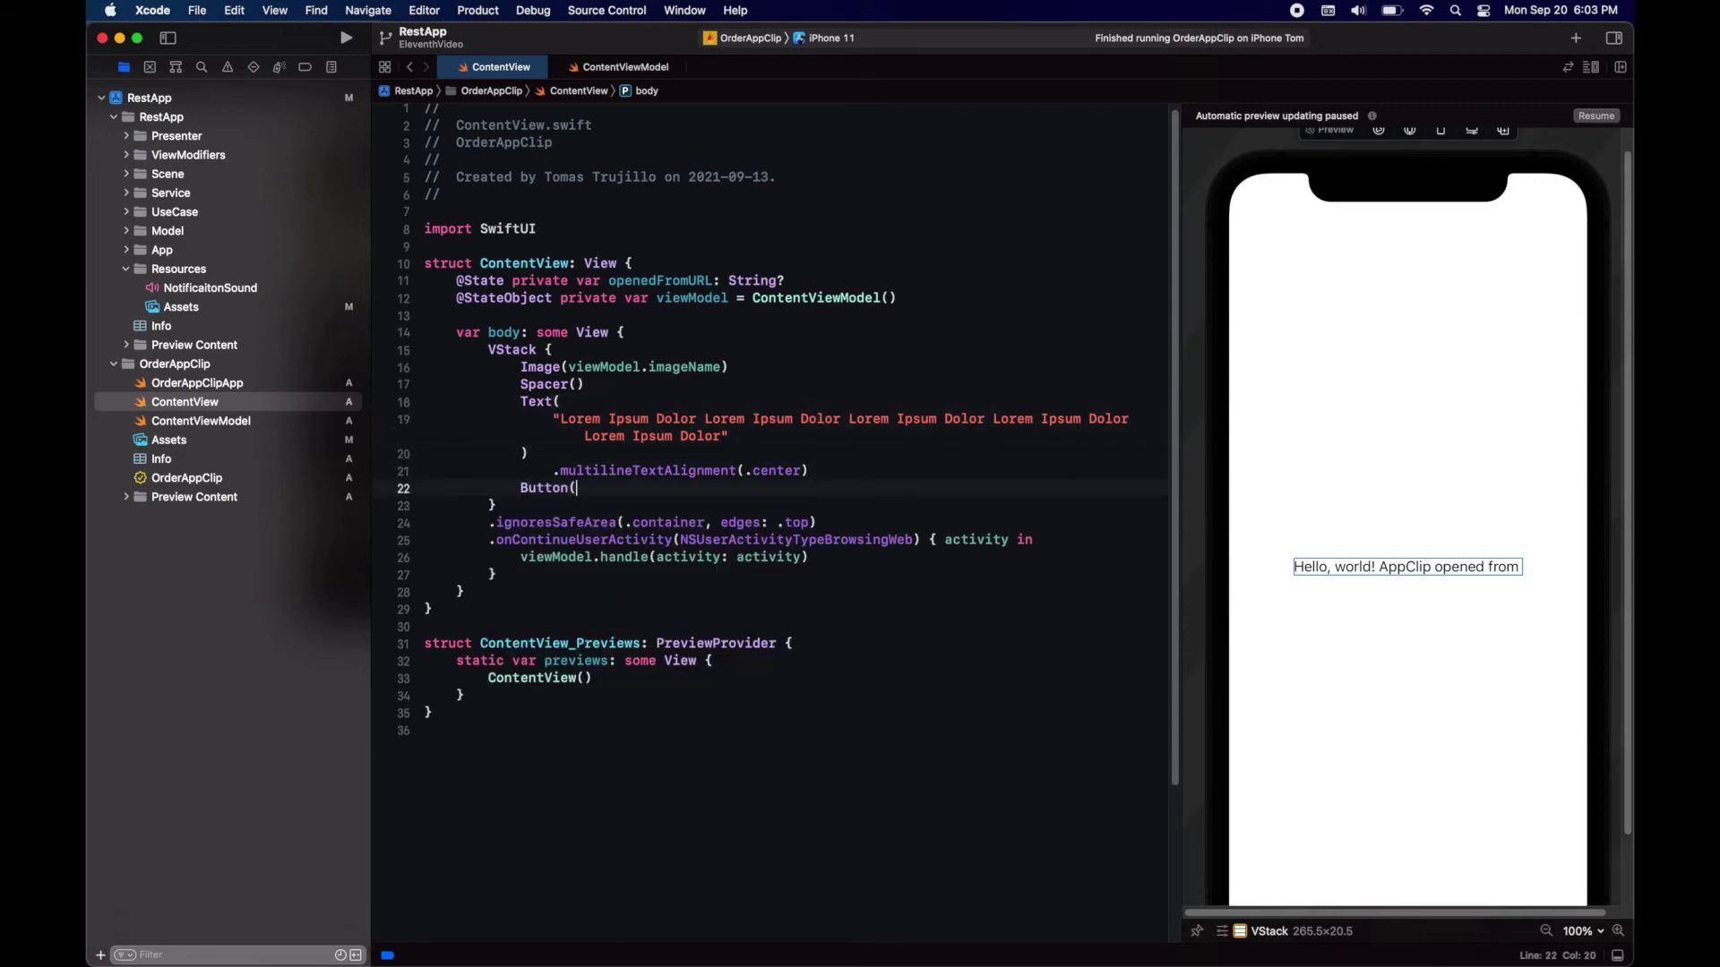
{"action": "key", "text": "Down"}
{"action": "key", "text": "Down"}
{"action": "key", "text": "Down"}
{"action": "key", "text": "Down"}
{"action": "key", "text": "Return"}
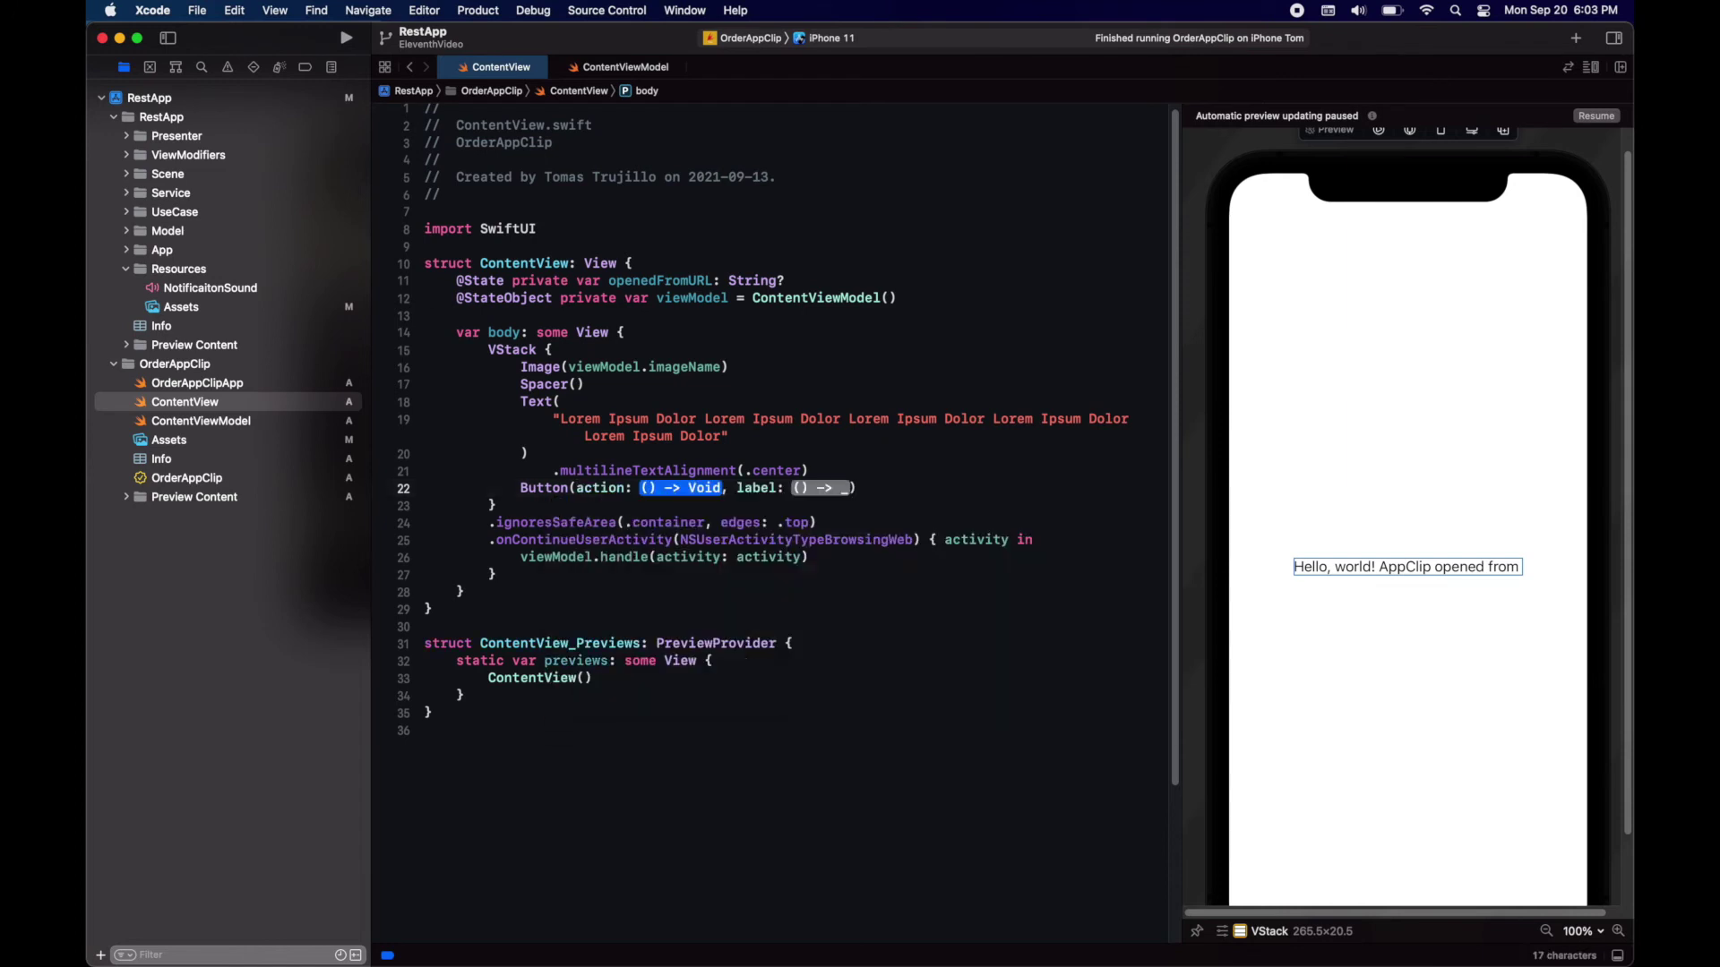
{"action": "key", "text": "Return"}
{"action": "key", "text": "Tab"}
{"action": "key", "text": "Return"}
{"action": "key", "text": "BackSpace"}
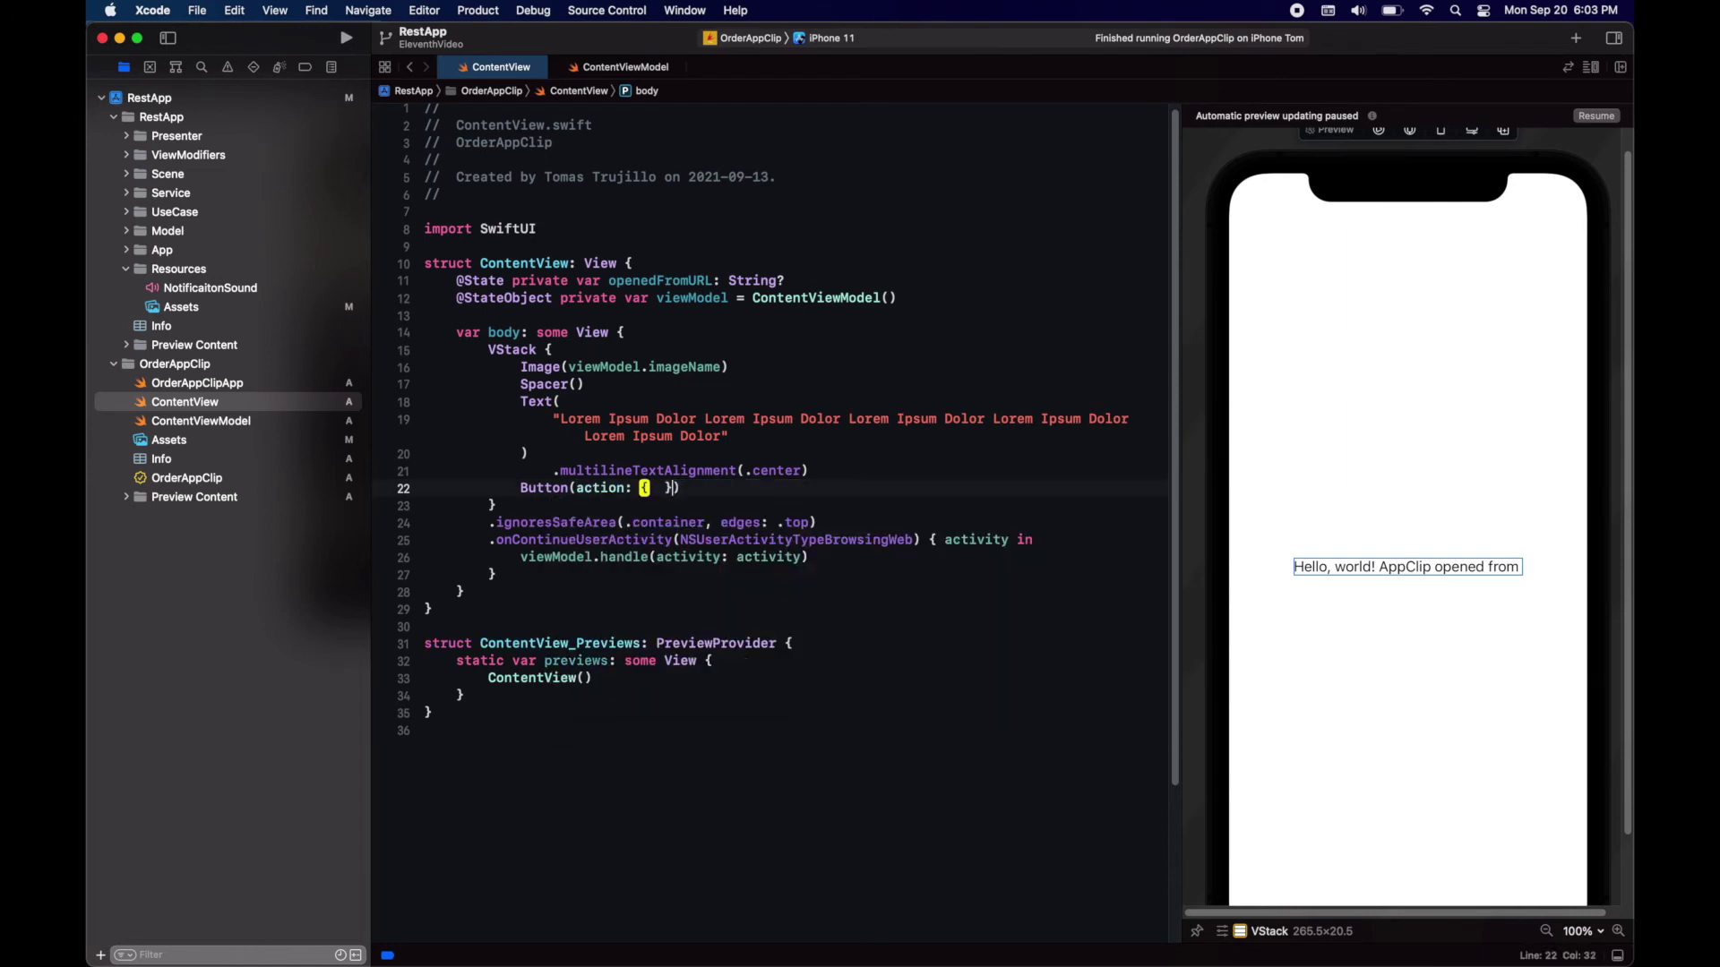
{"action": "type", "text": "{"}
{"action": "key", "text": "Return"}
{"action": "type", "text": "Text(\"Order Free Sample"}
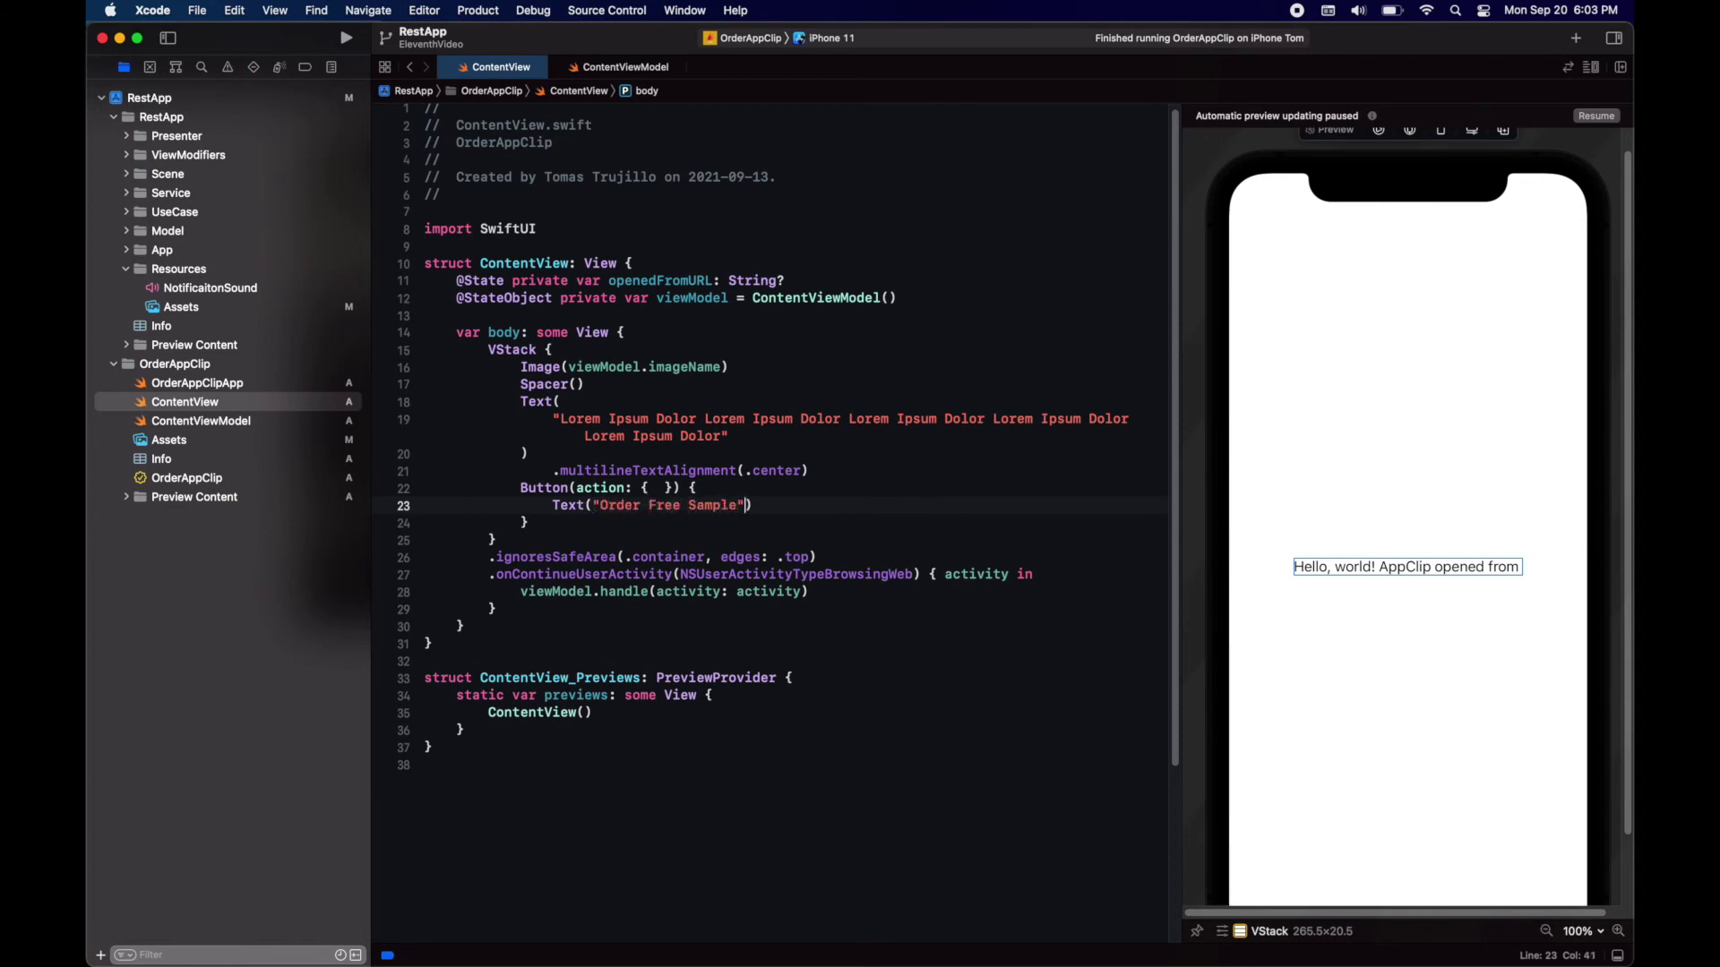
Give the button a purple background and a .padding() modifier.
{"action": "key", "text": "Down"}
{"action": "key", "text": "Return"}
{"action": "type", "text": "."}
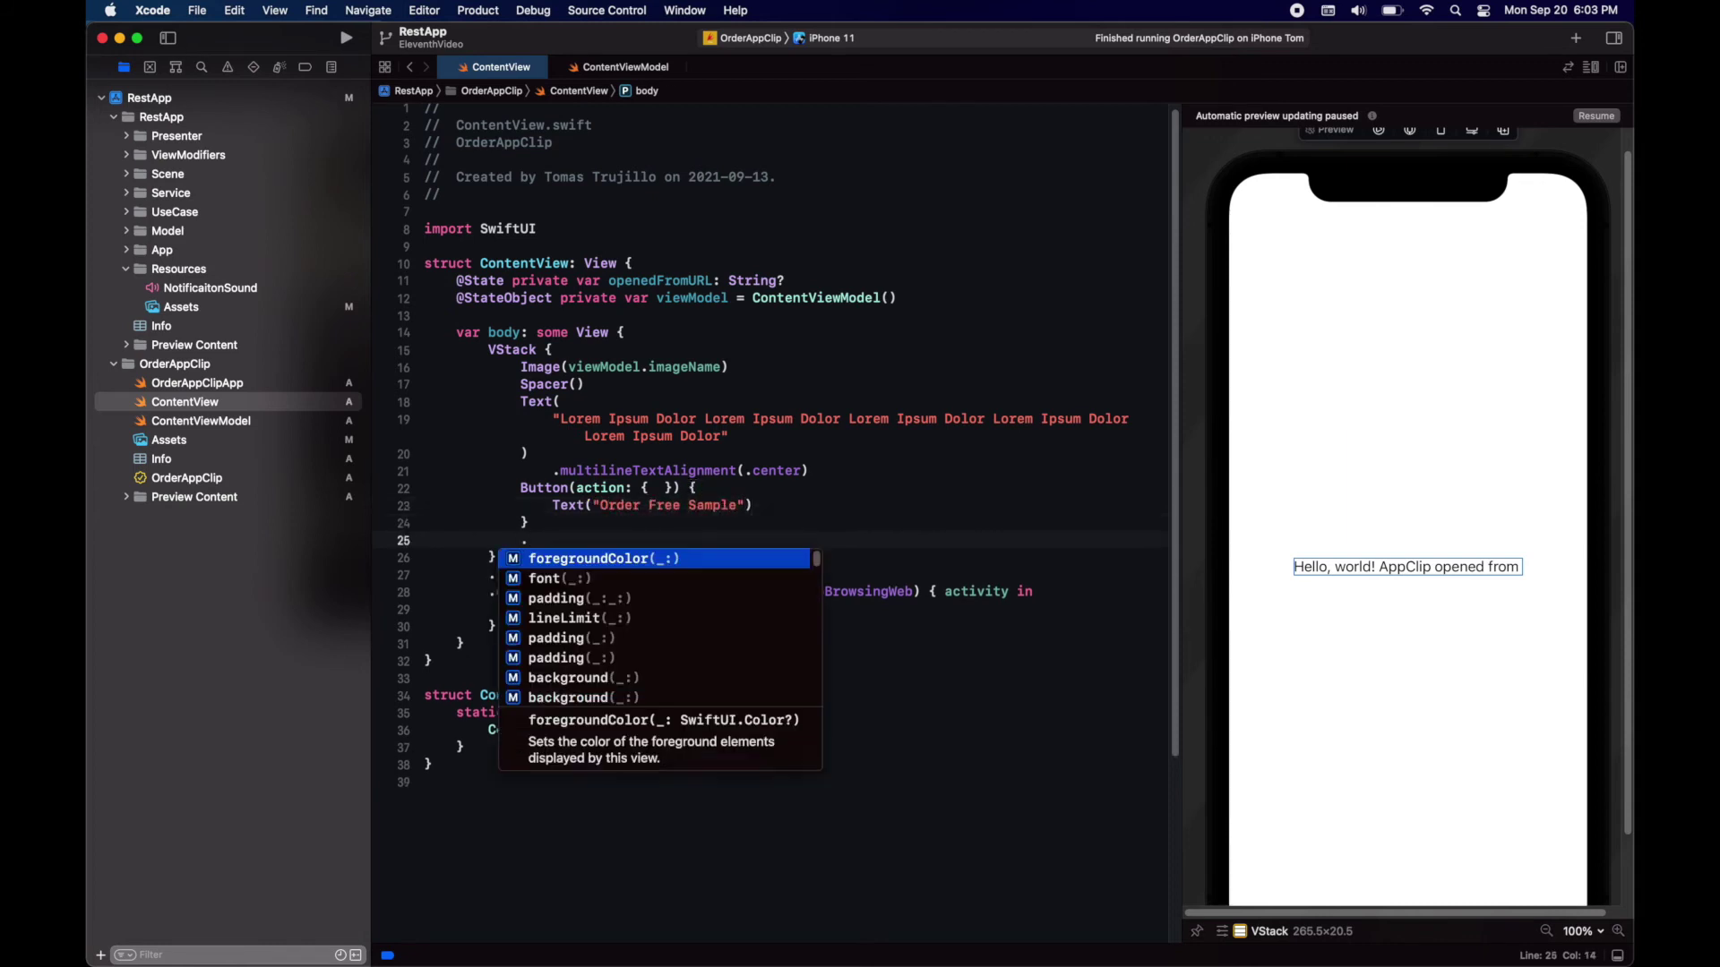
{"action": "type", "text": "background()"}
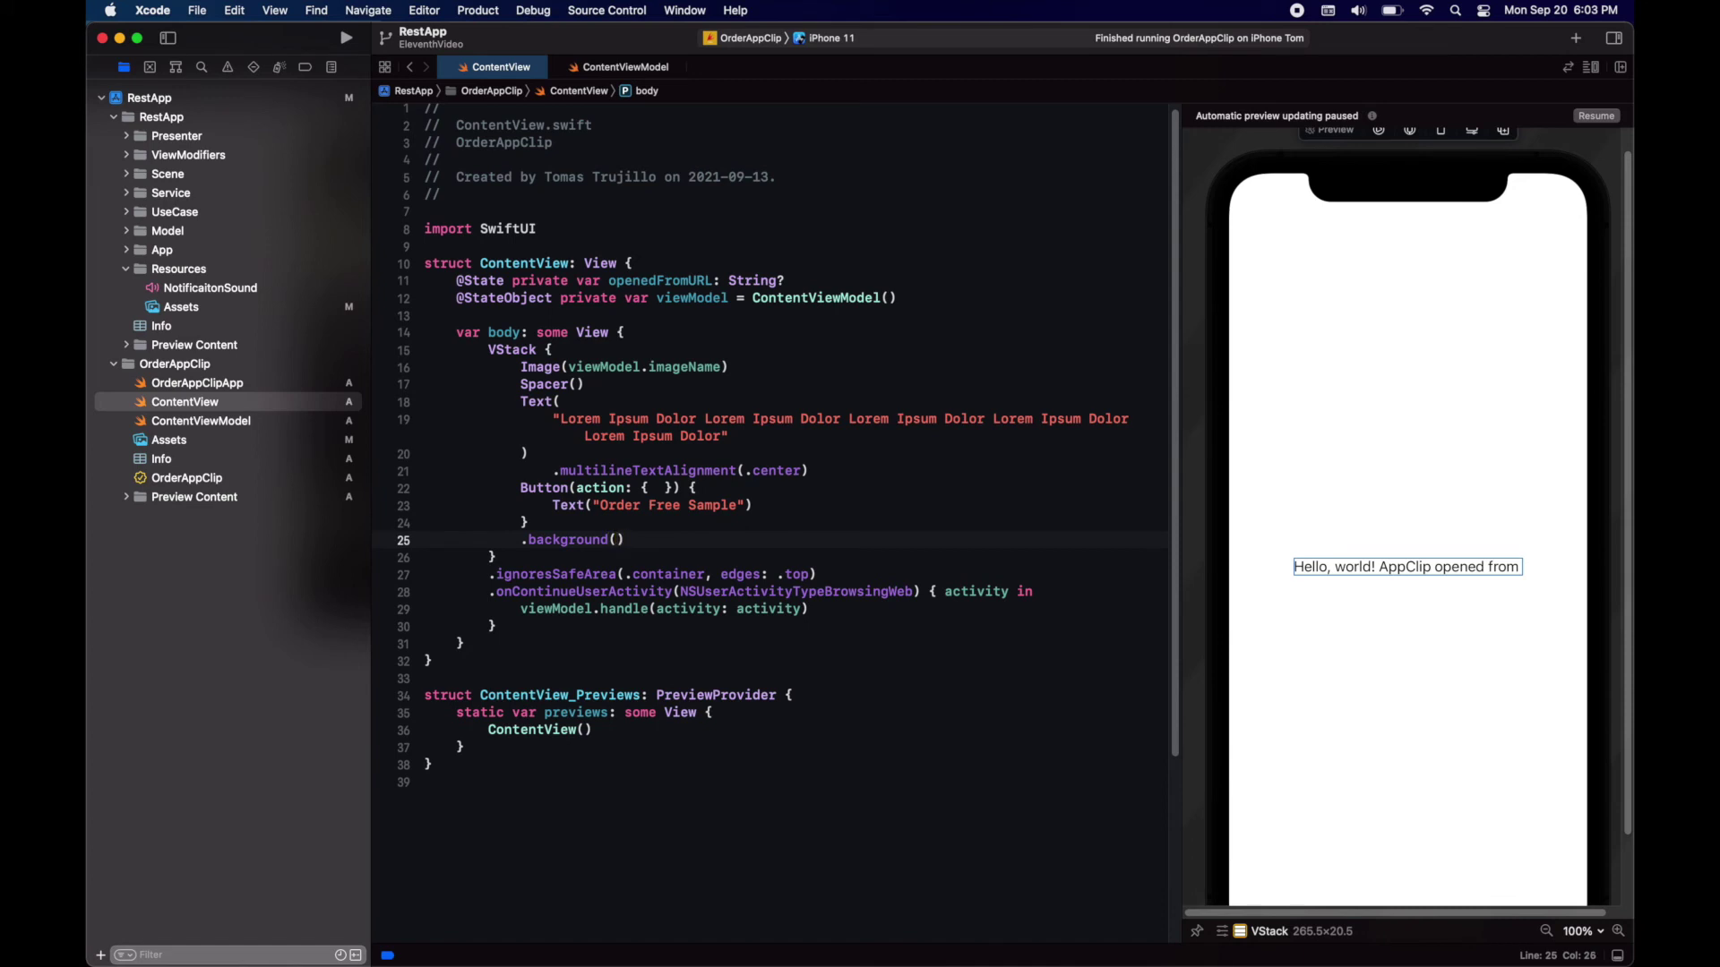
{"action": "type", "text": "Color."}
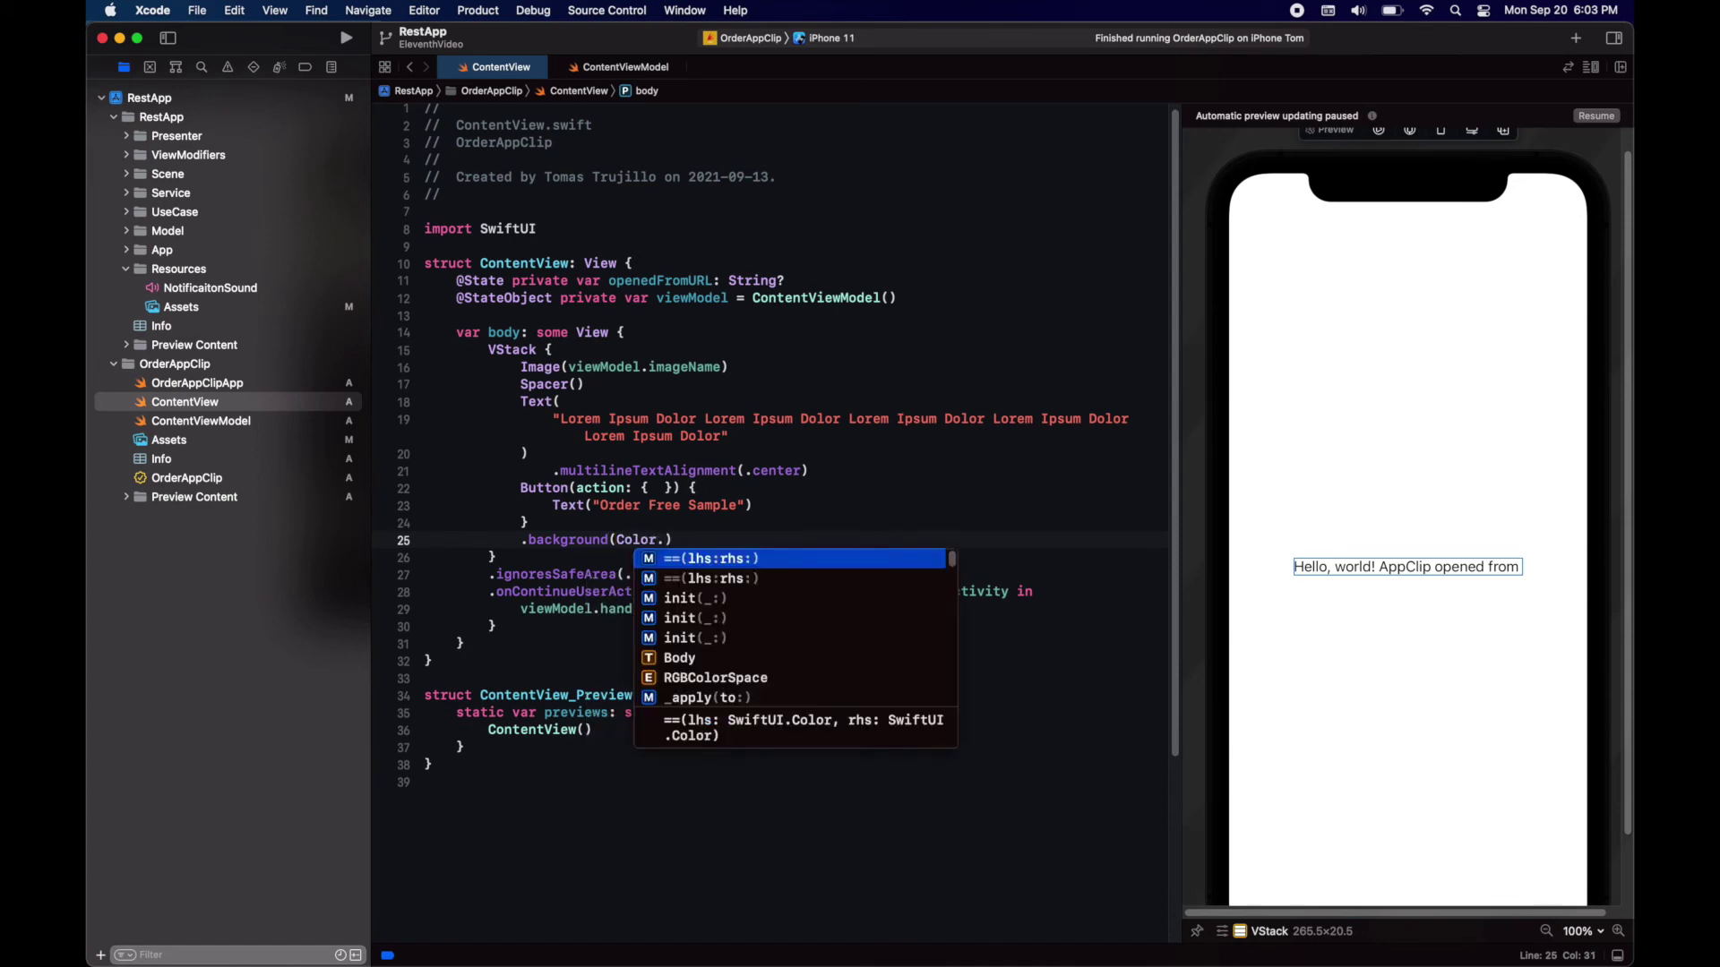
{"action": "type", "text": "cy"}
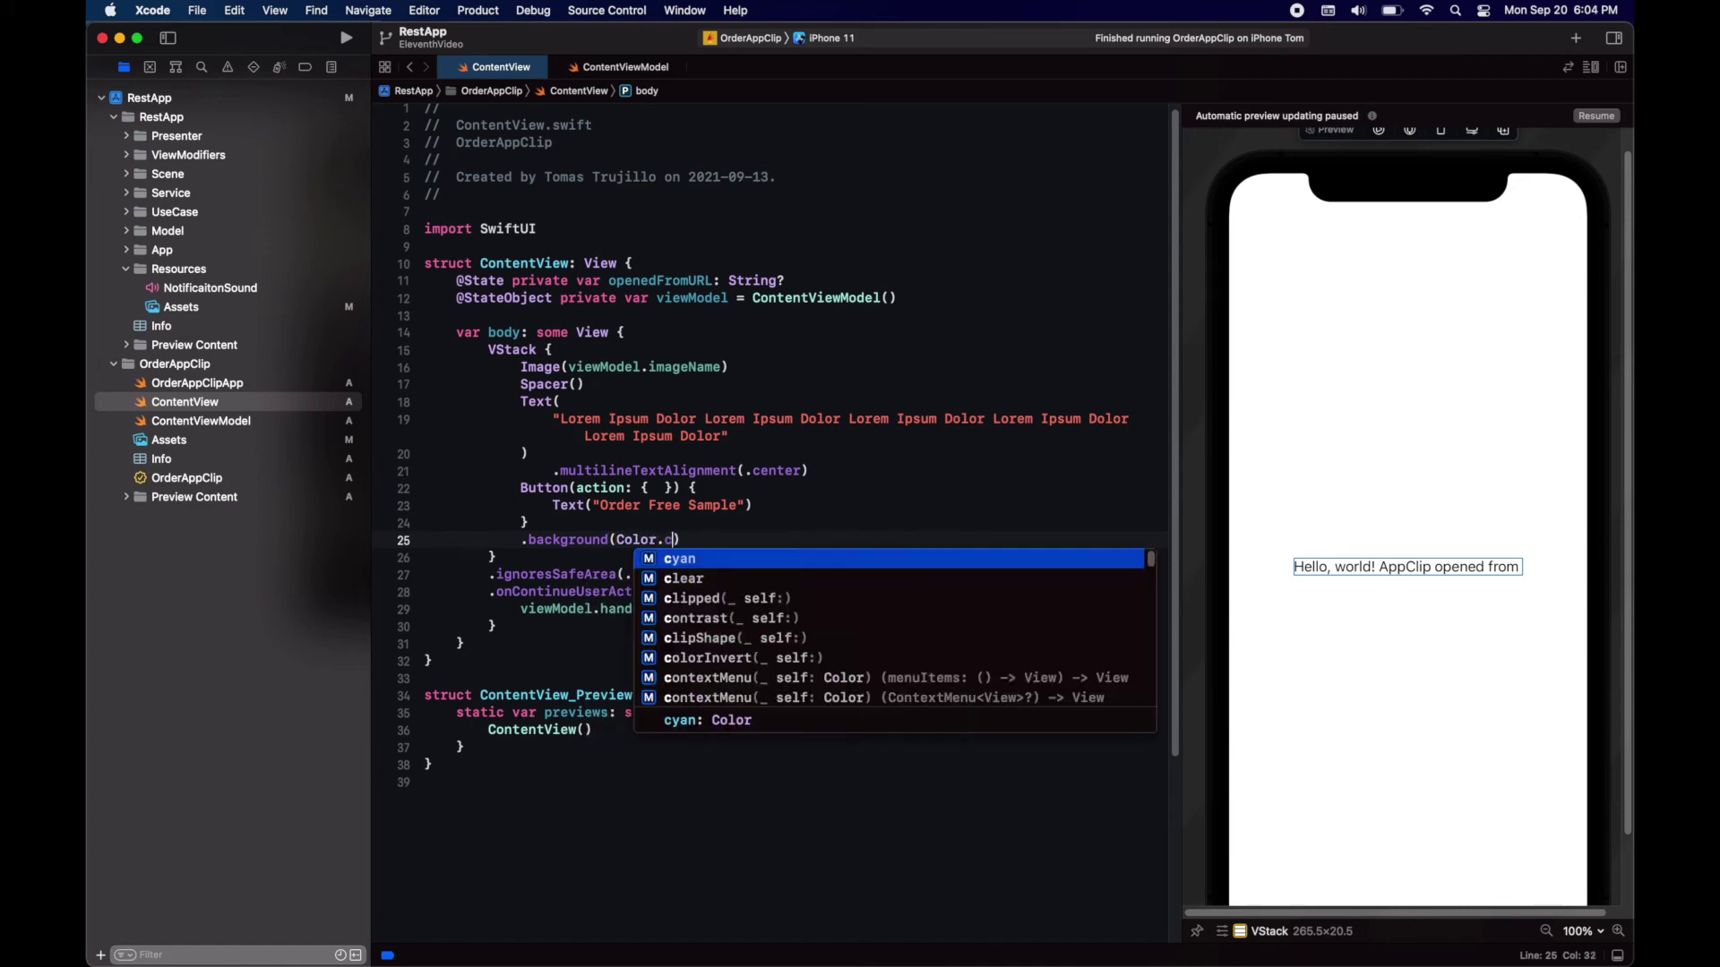
{"action": "key", "text": "Return"}
{"action": "key", "text": "BackSpace"}
{"action": "key", "text": "BackSpace"}
{"action": "key", "text": "BackSpace"}
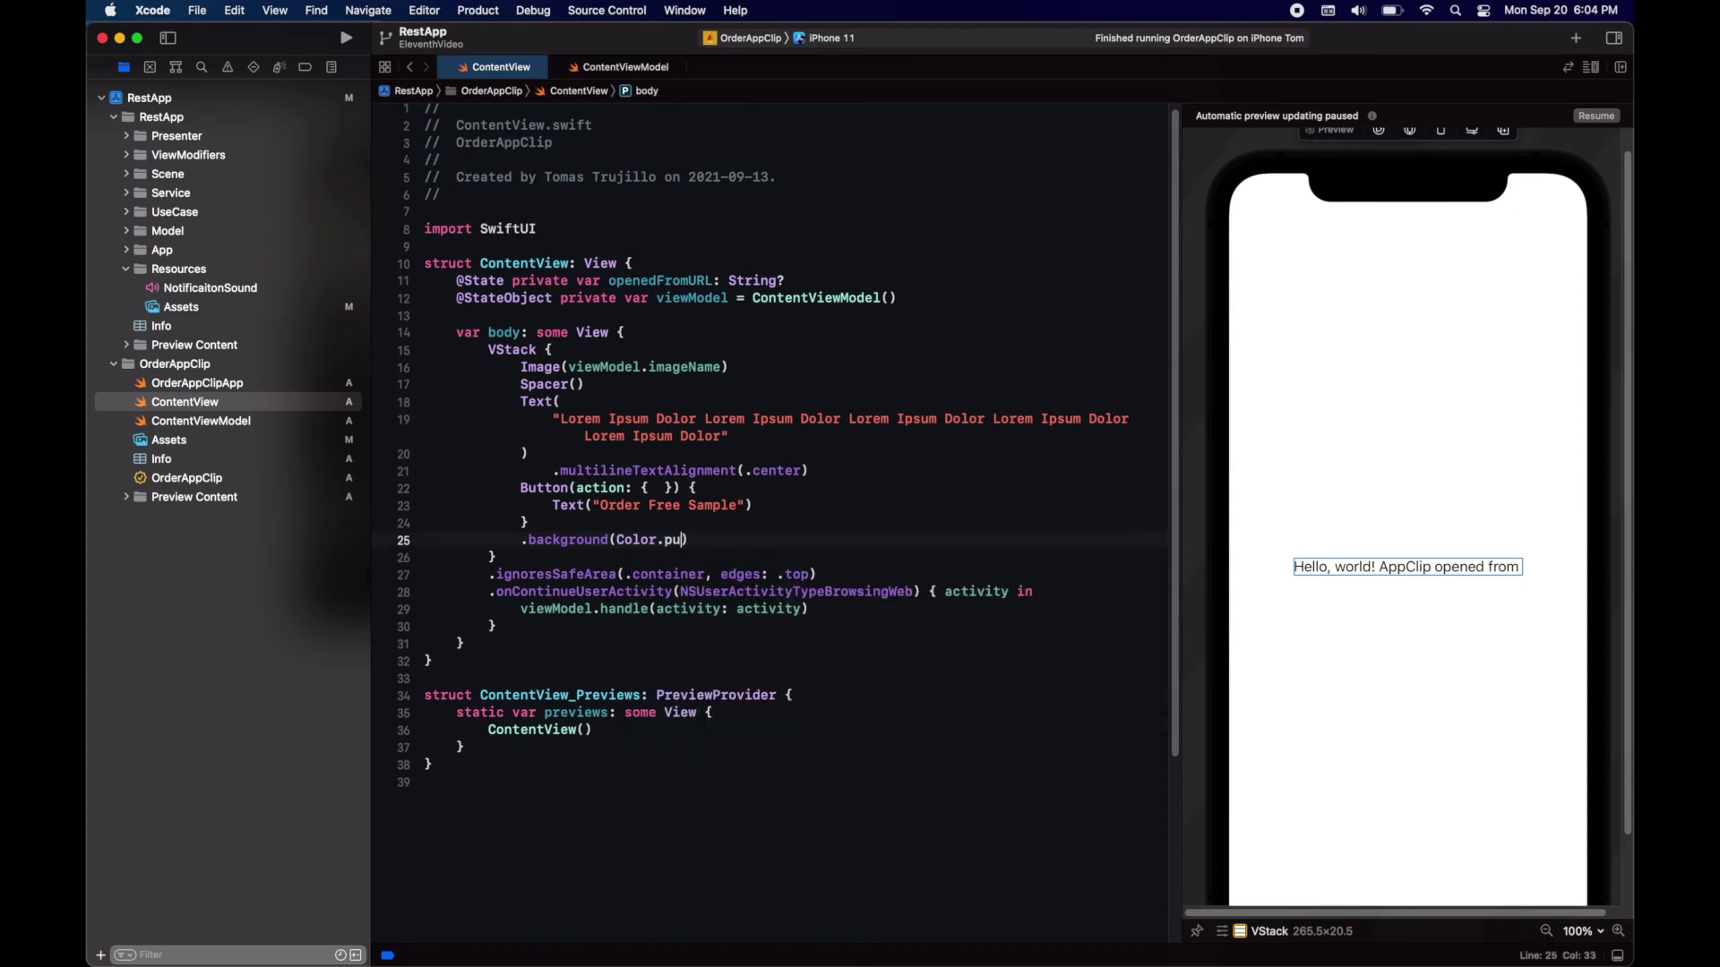
{"action": "type", "text": "purple"}
{"action": "key", "text": "Return"}
{"action": "type", "text": ".pad"}
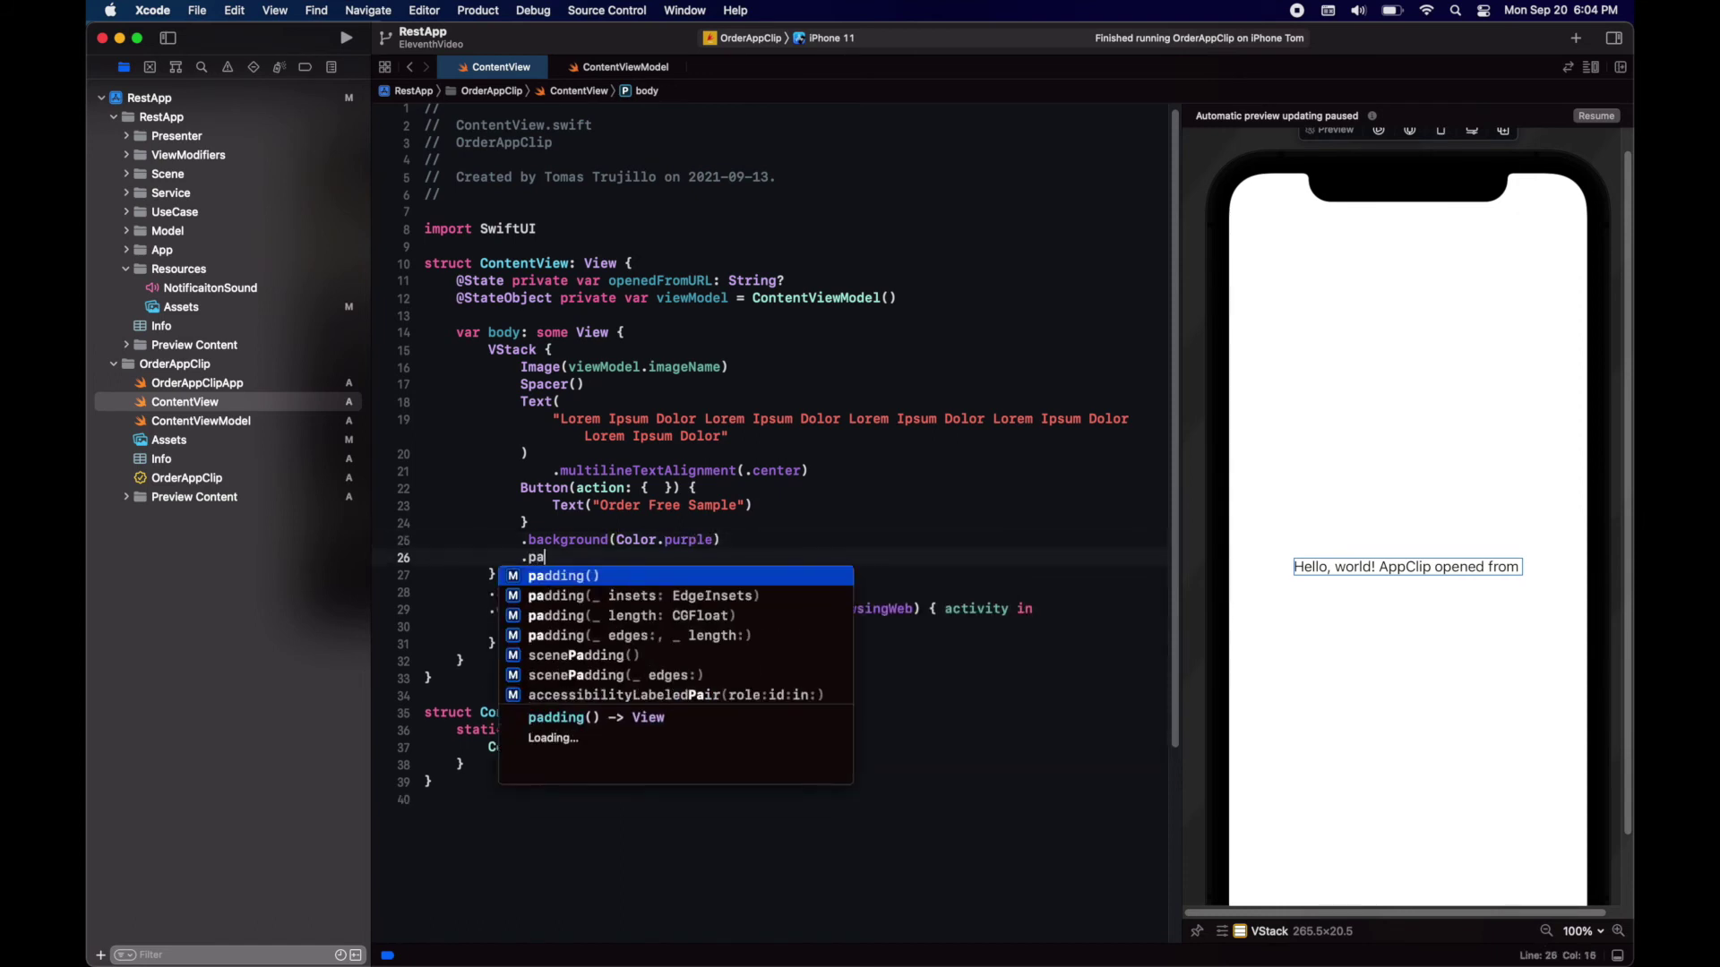
{"action": "key", "text": "Return"}
{"action": "key", "text": "Return"}
{"action": "type", "text": ".cl"}
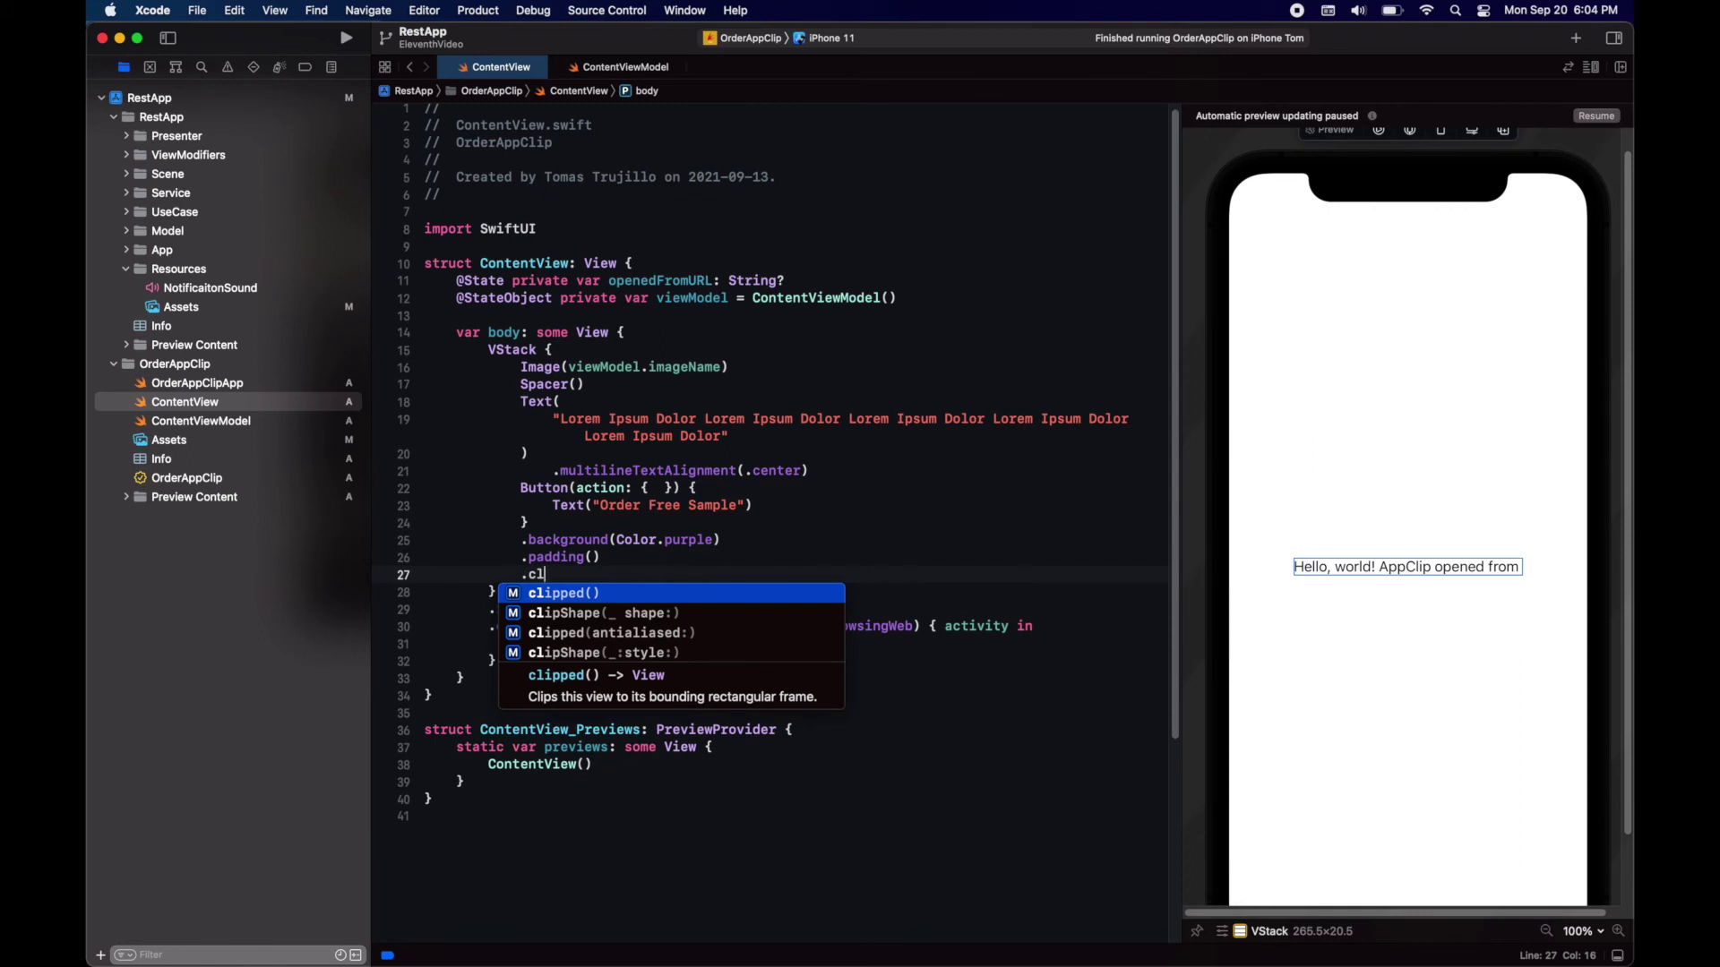
Move .padding() above the purple background and add .clipShape(Capsule()).
{"action": "key", "text": "Escape"}
{"action": "key", "text": "super+x"}
{"action": "key", "text": "Down"}
{"action": "key", "text": "super+v"}
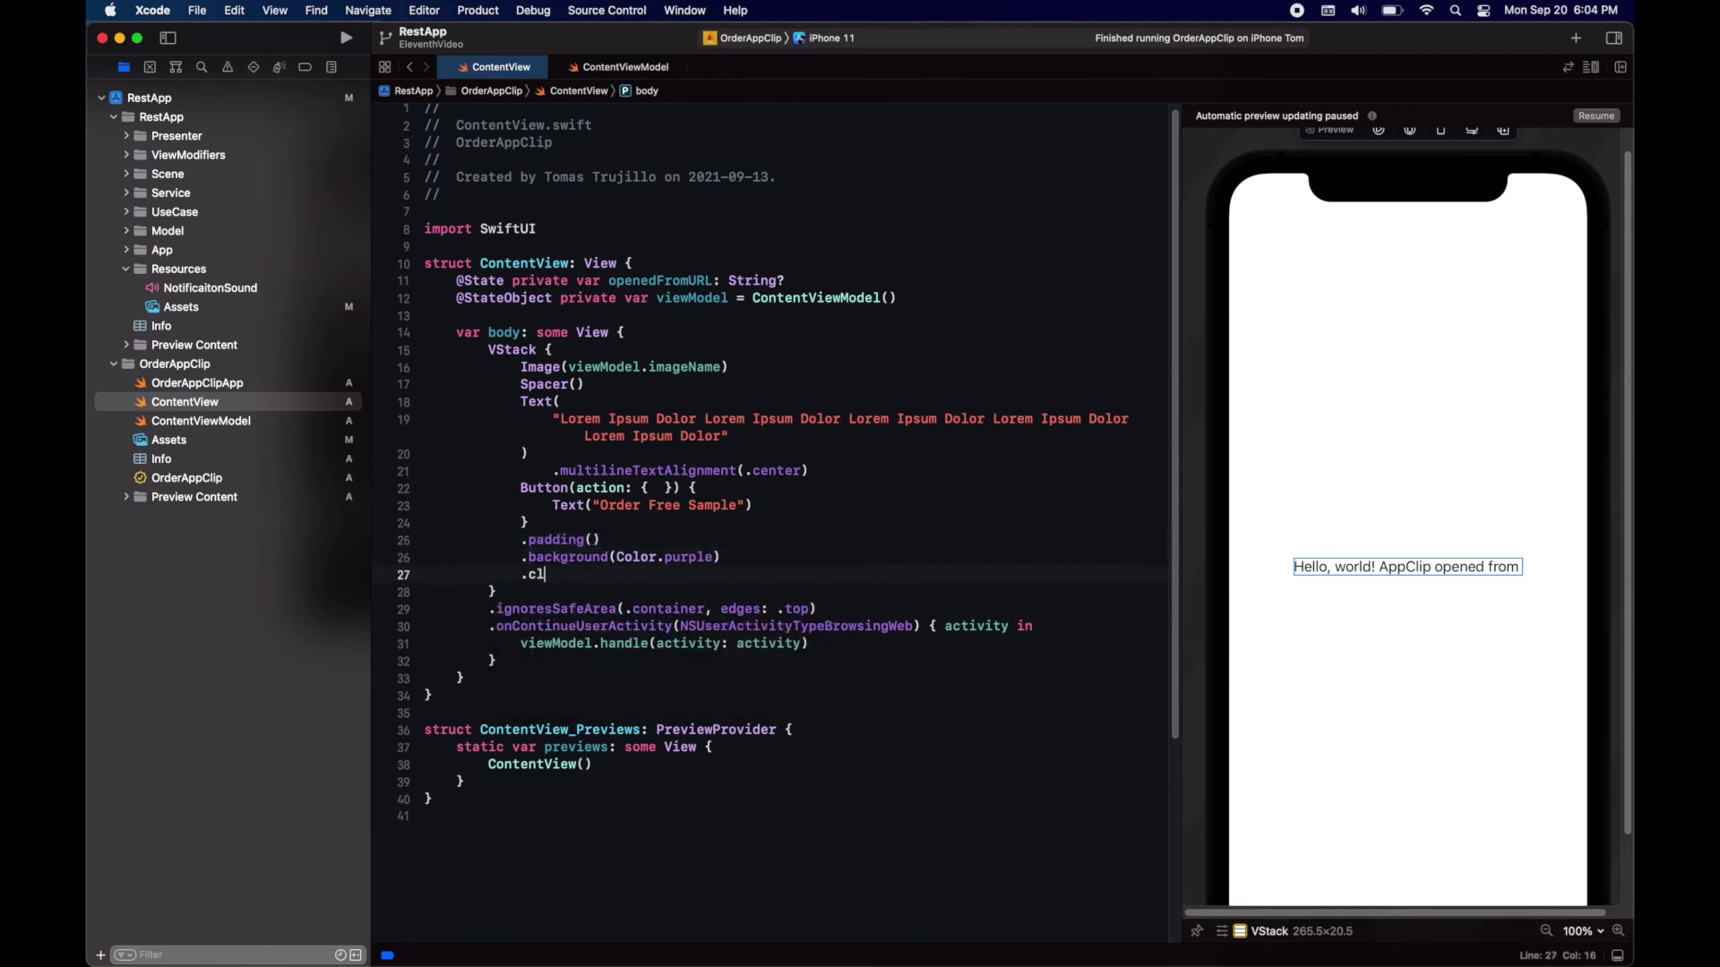
{"action": "type", "text": "i"}
{"action": "key", "text": "Return"}
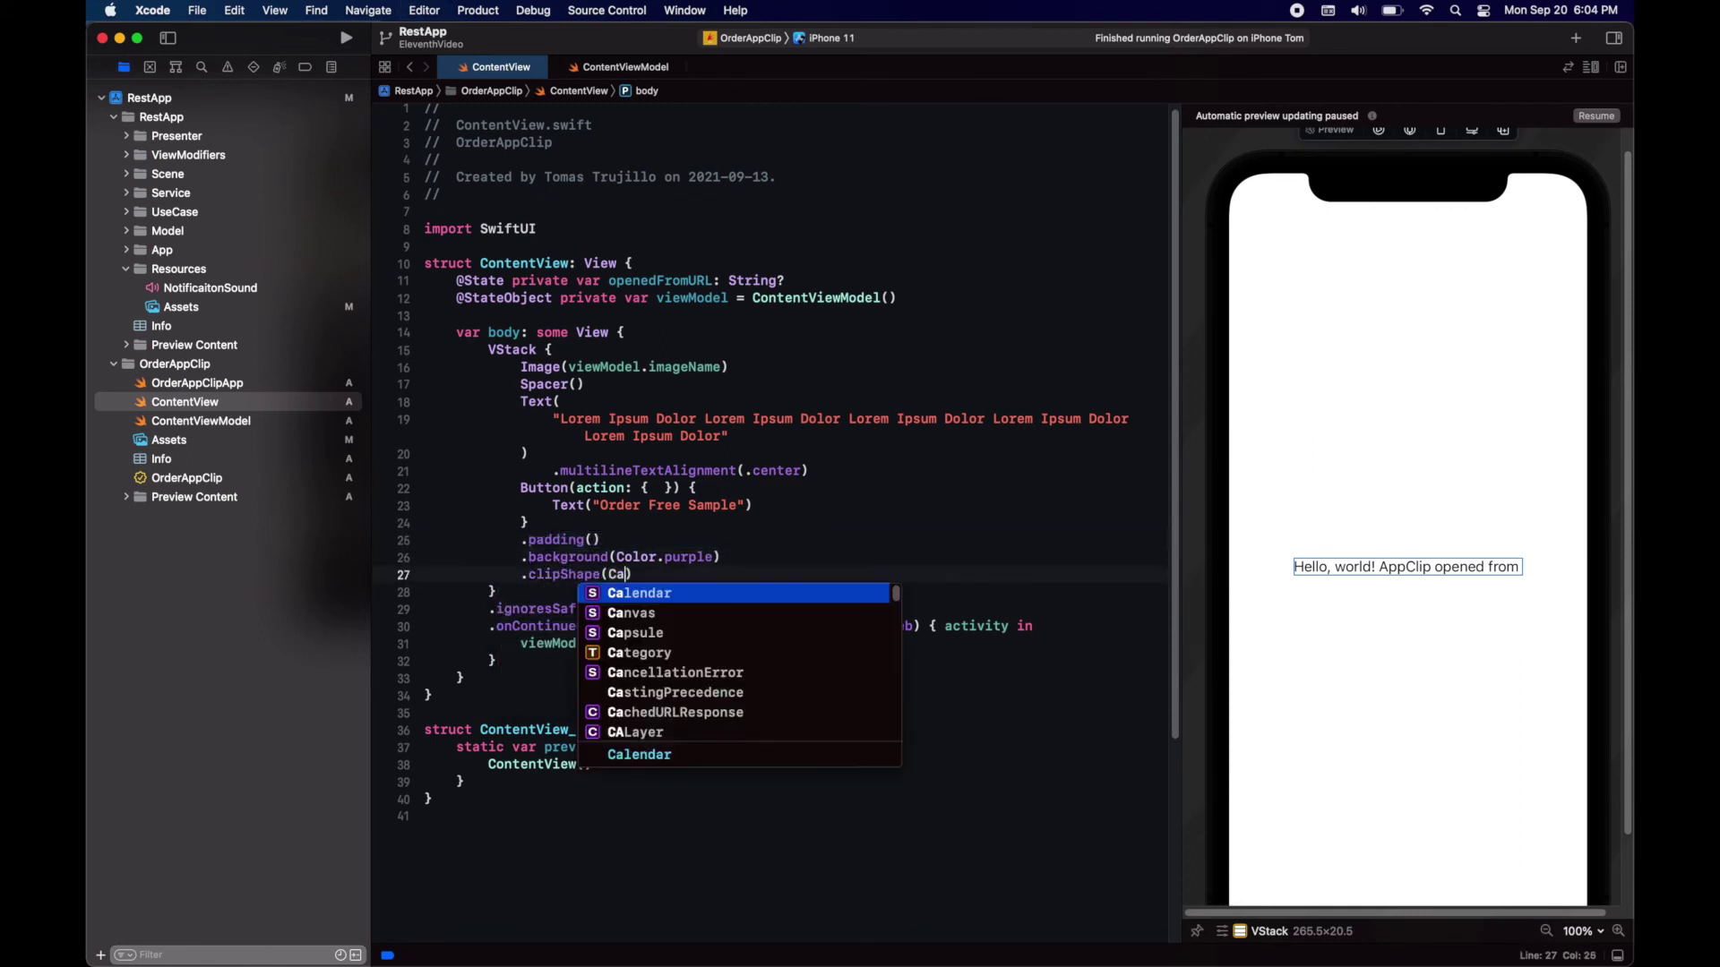
{"action": "type", "text": "psule()"}
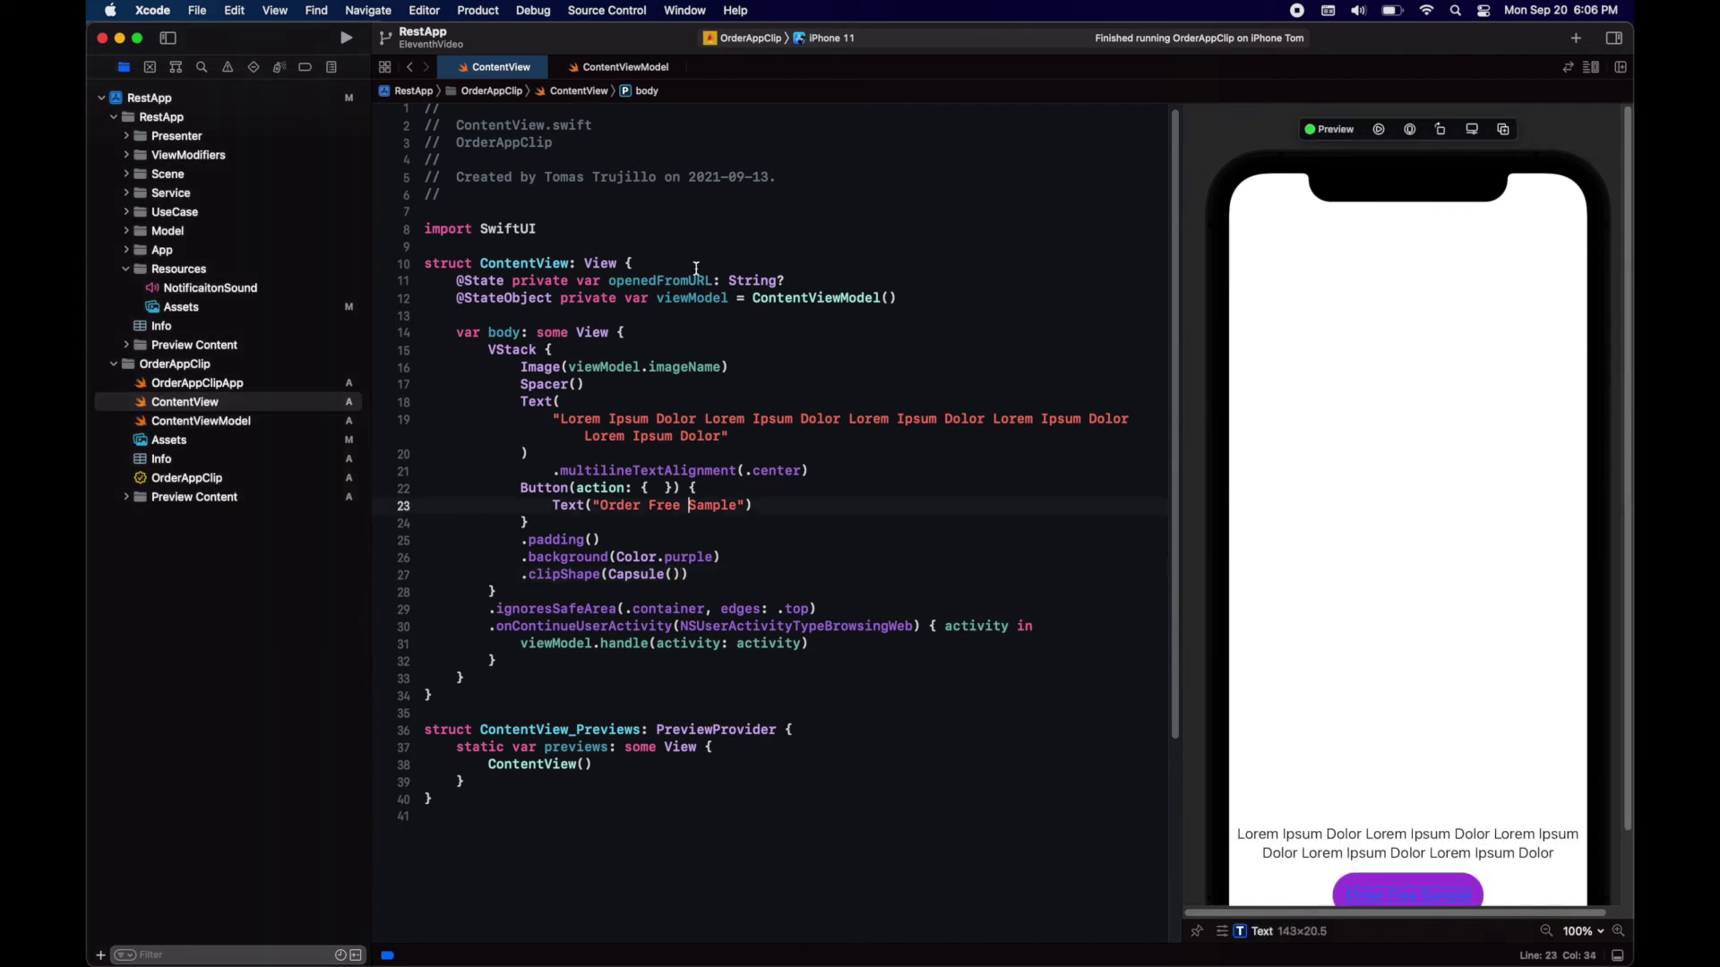
{"action": "scroll", "coordinate": [1011, 488], "scroll_direction": "down", "scroll_amount": 5}
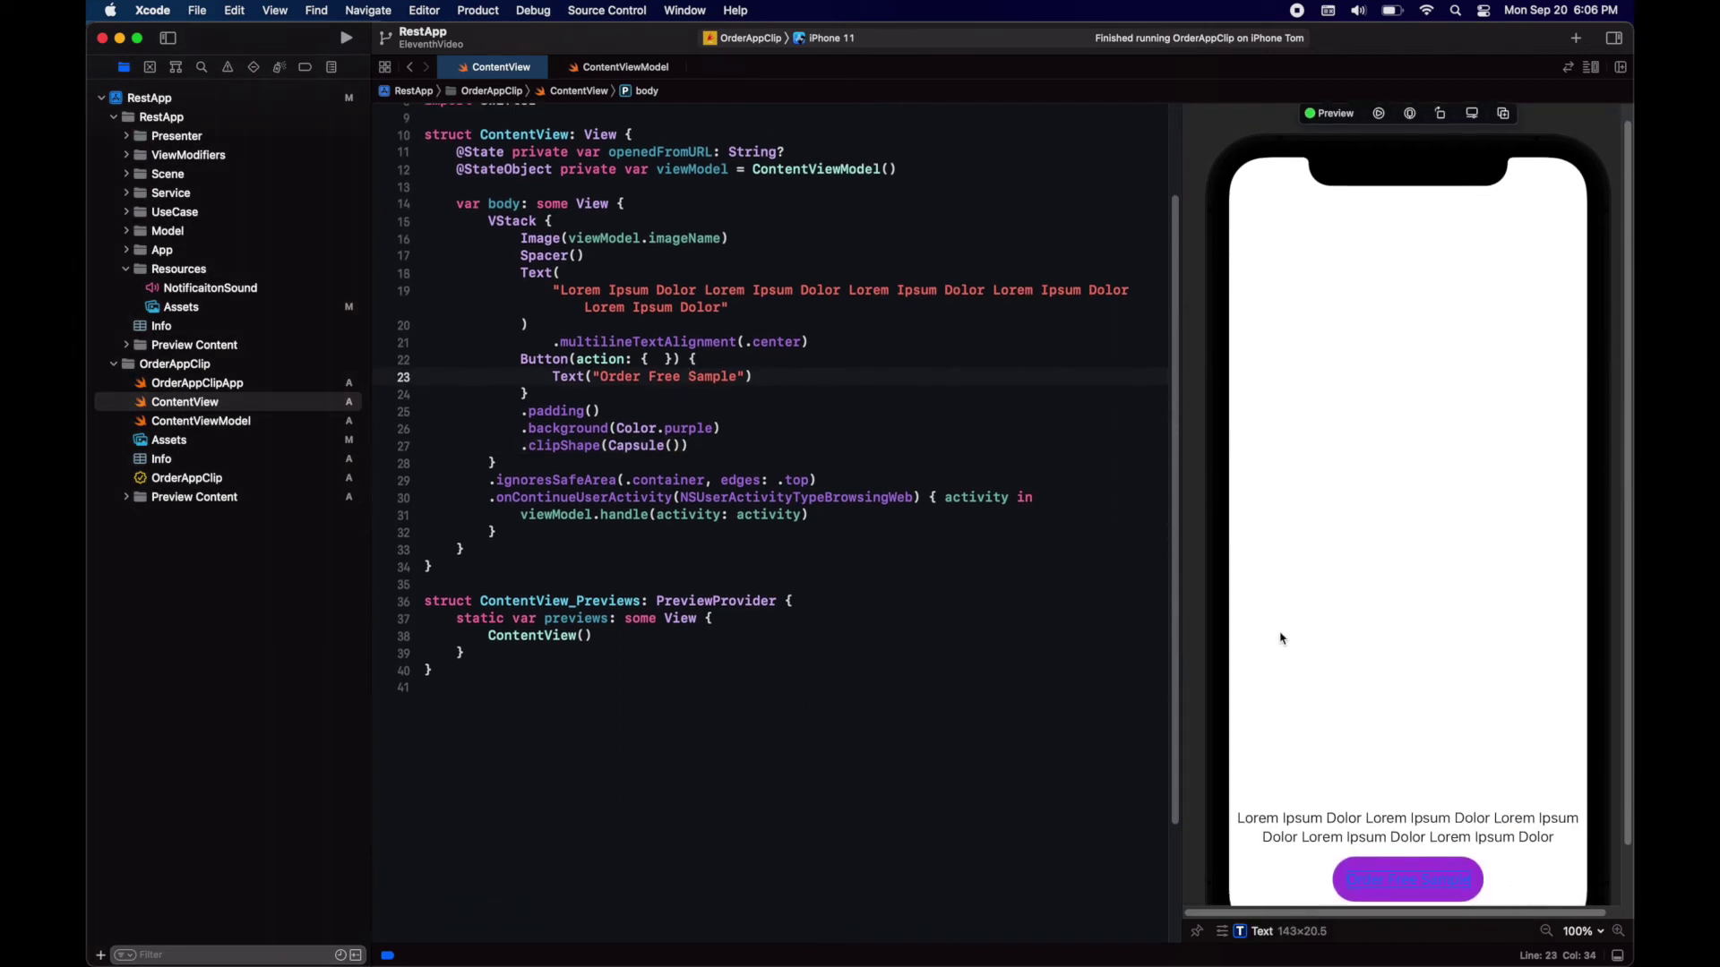
Add .foregroundColor(.white) under the button's Text("Order Free Sample") label.
{"action": "key", "text": "super+Right"}
{"action": "key", "text": "Return"}
{"action": "type", "text": ".fo"}
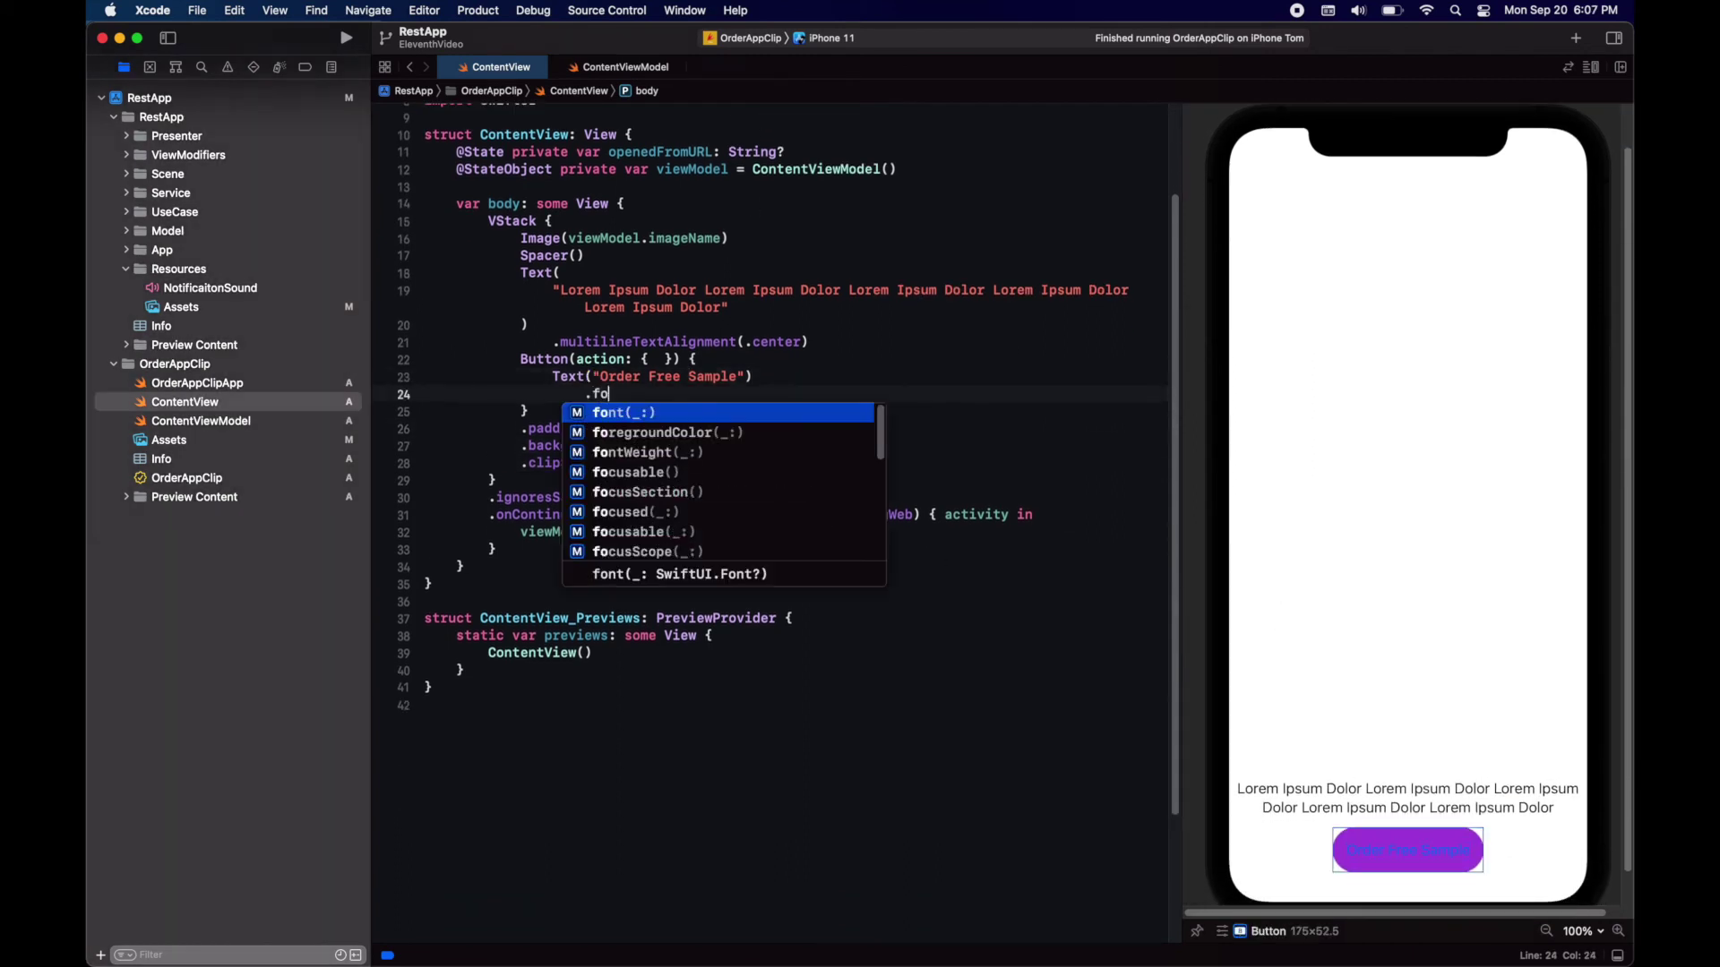
{"action": "key", "text": "Return"}
{"action": "type", "text": "."}
{"action": "type", "text": "wh"}
{"action": "key", "text": "Return"}
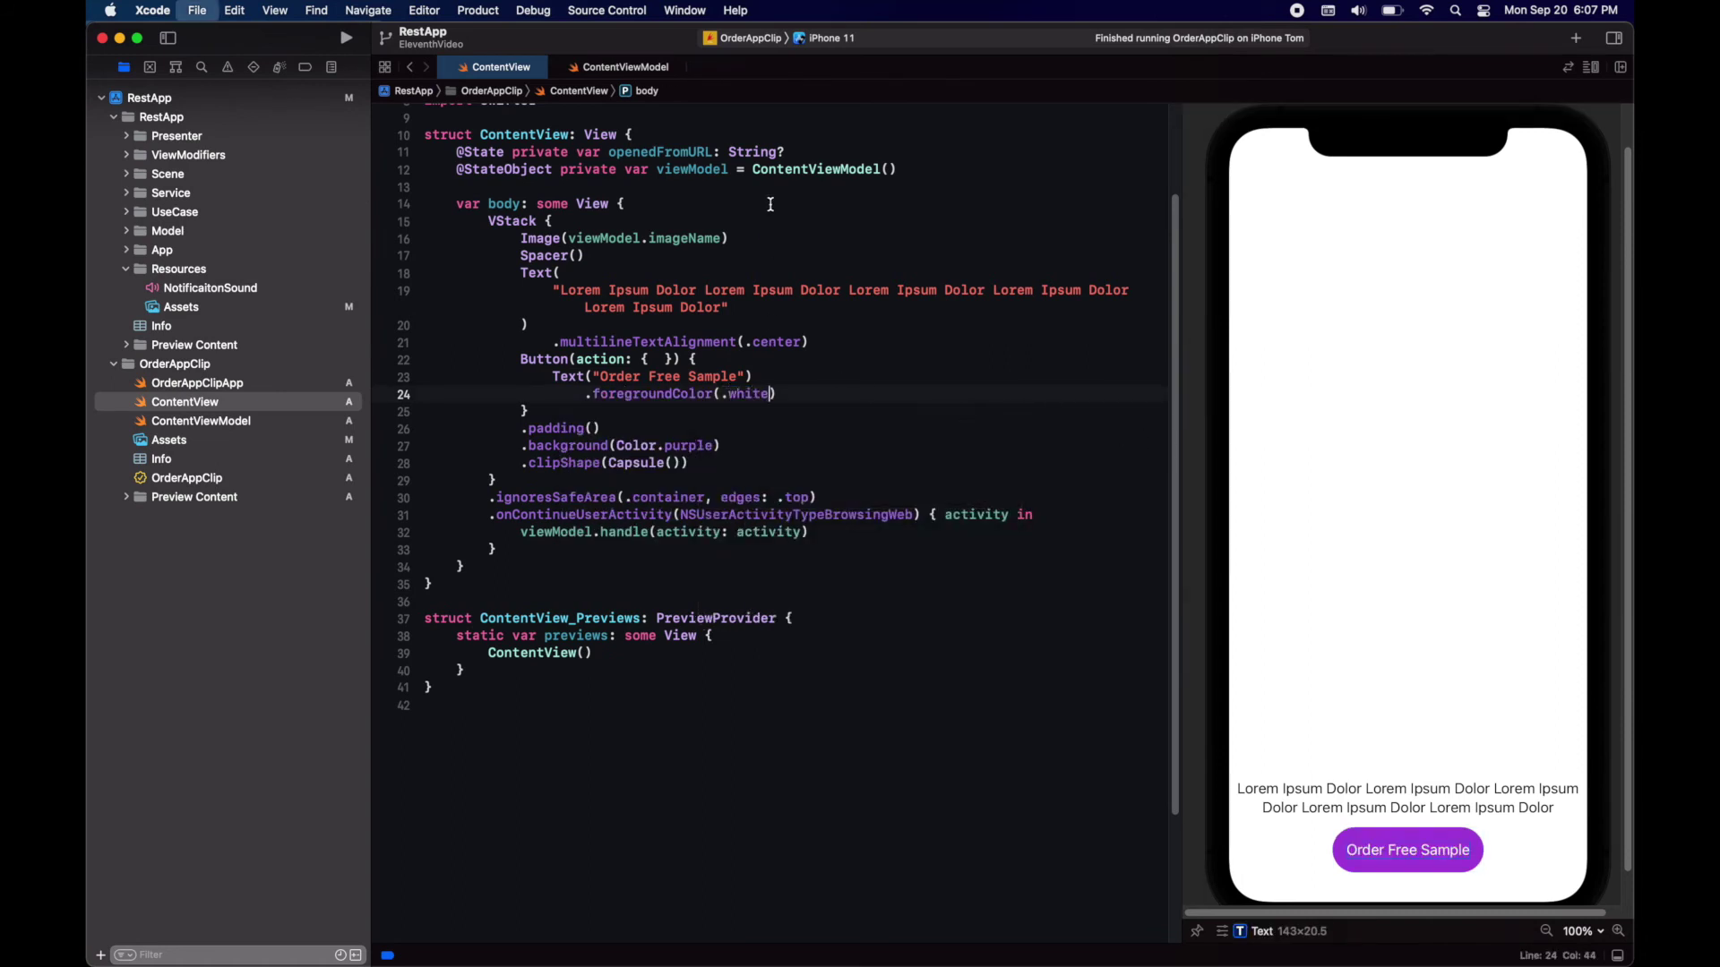
{"action": "key", "text": "Up"}
{"action": "key", "text": "Up"}
{"action": "key", "text": "Up"}
Make Image("restaurant1") resizable and scaledToFill, with a frame maxHeight of 500.
{"action": "key", "text": "shift+alt+Left"}
{"action": "key", "text": "shift+alt+Left"}
{"action": "type", "text": "\"re"}
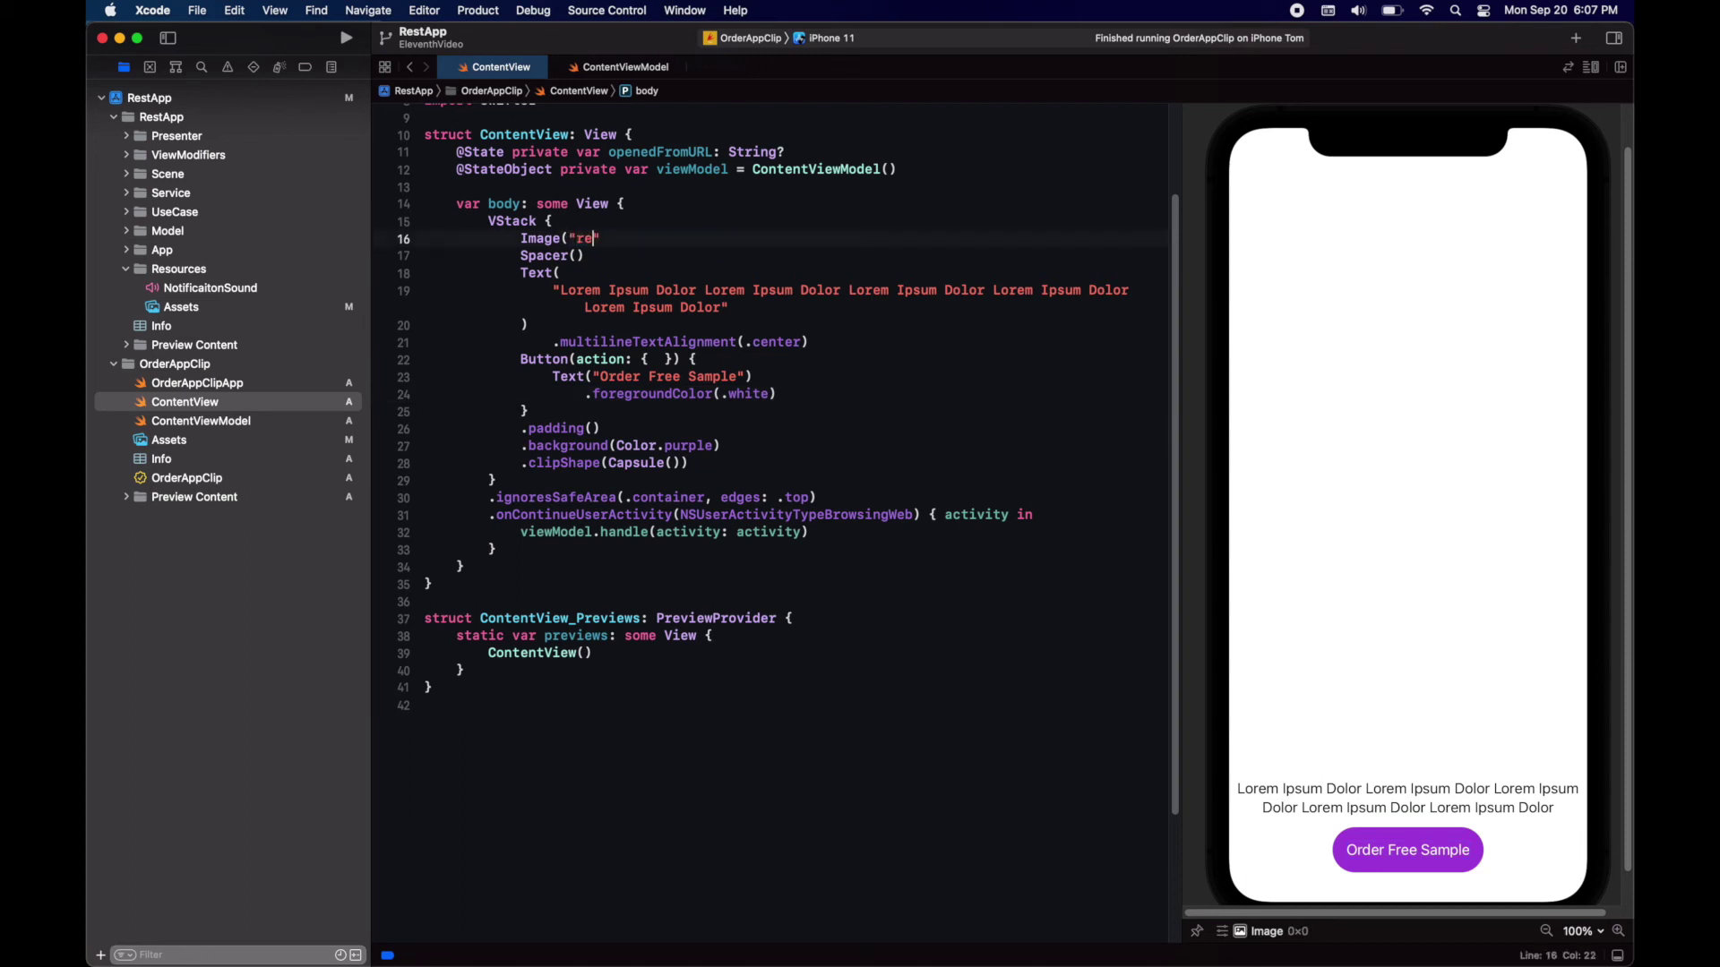
{"action": "type", "text": "staurant1\")"}
{"action": "key", "text": "Return"}
{"action": "type", "text": ".resi"}
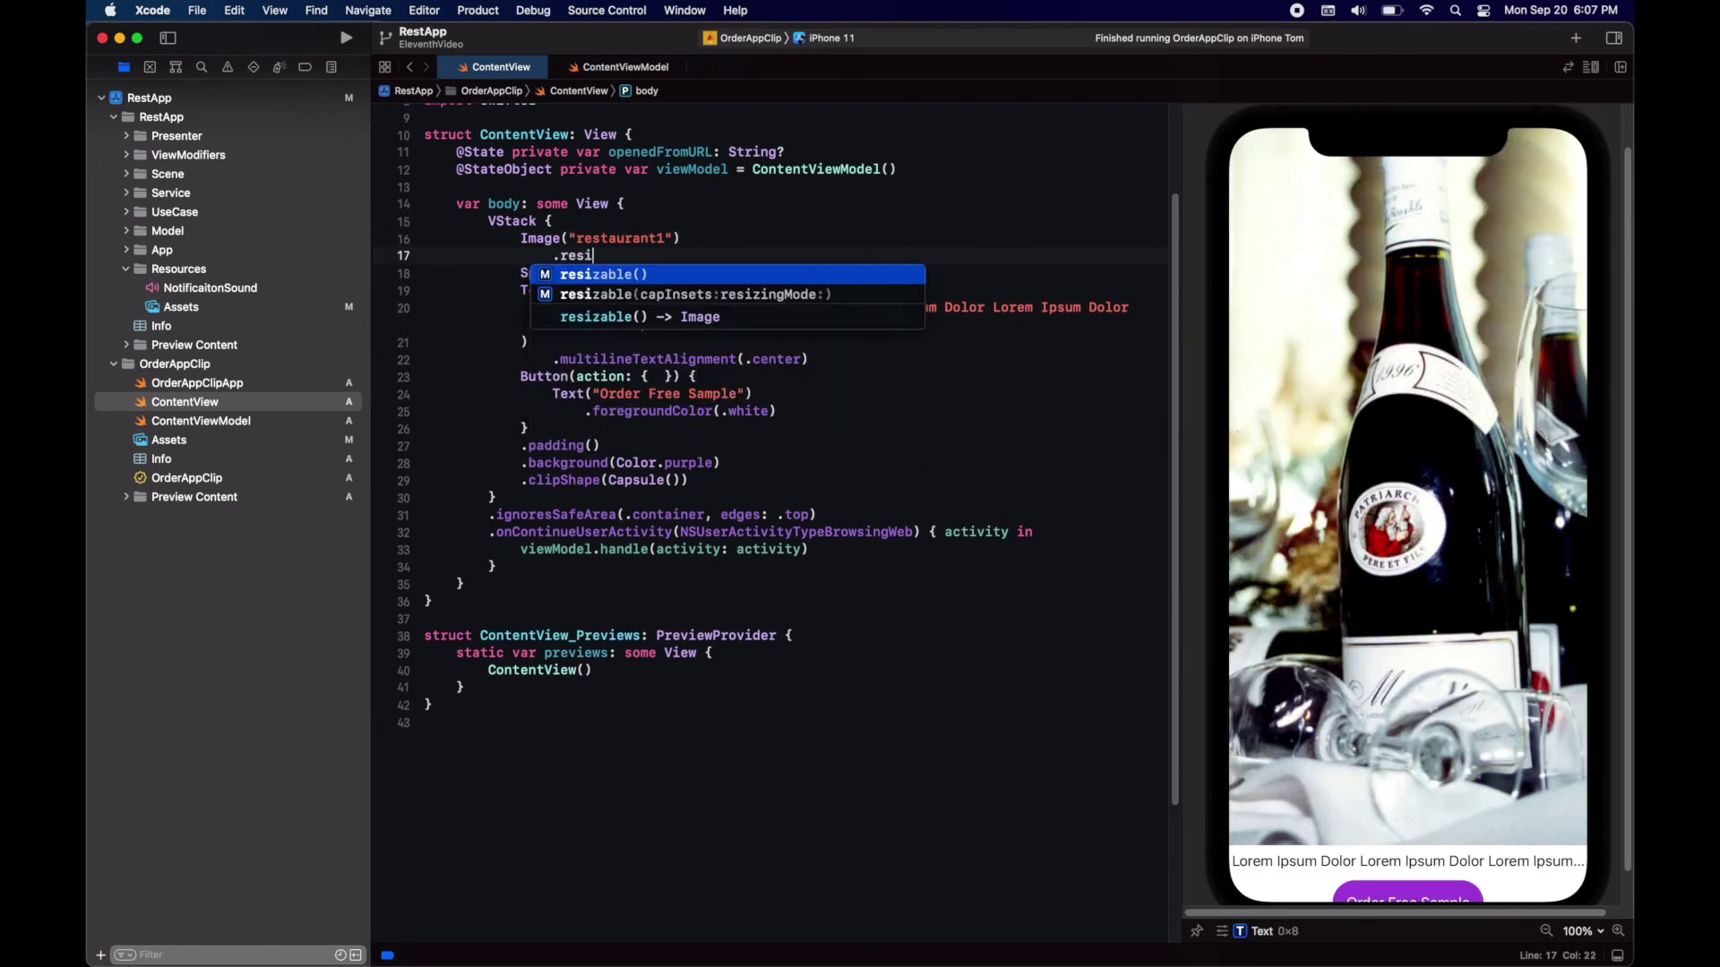
{"action": "key", "text": "Return"}
{"action": "key", "text": "Return"}
{"action": "type", "text": ".sca"}
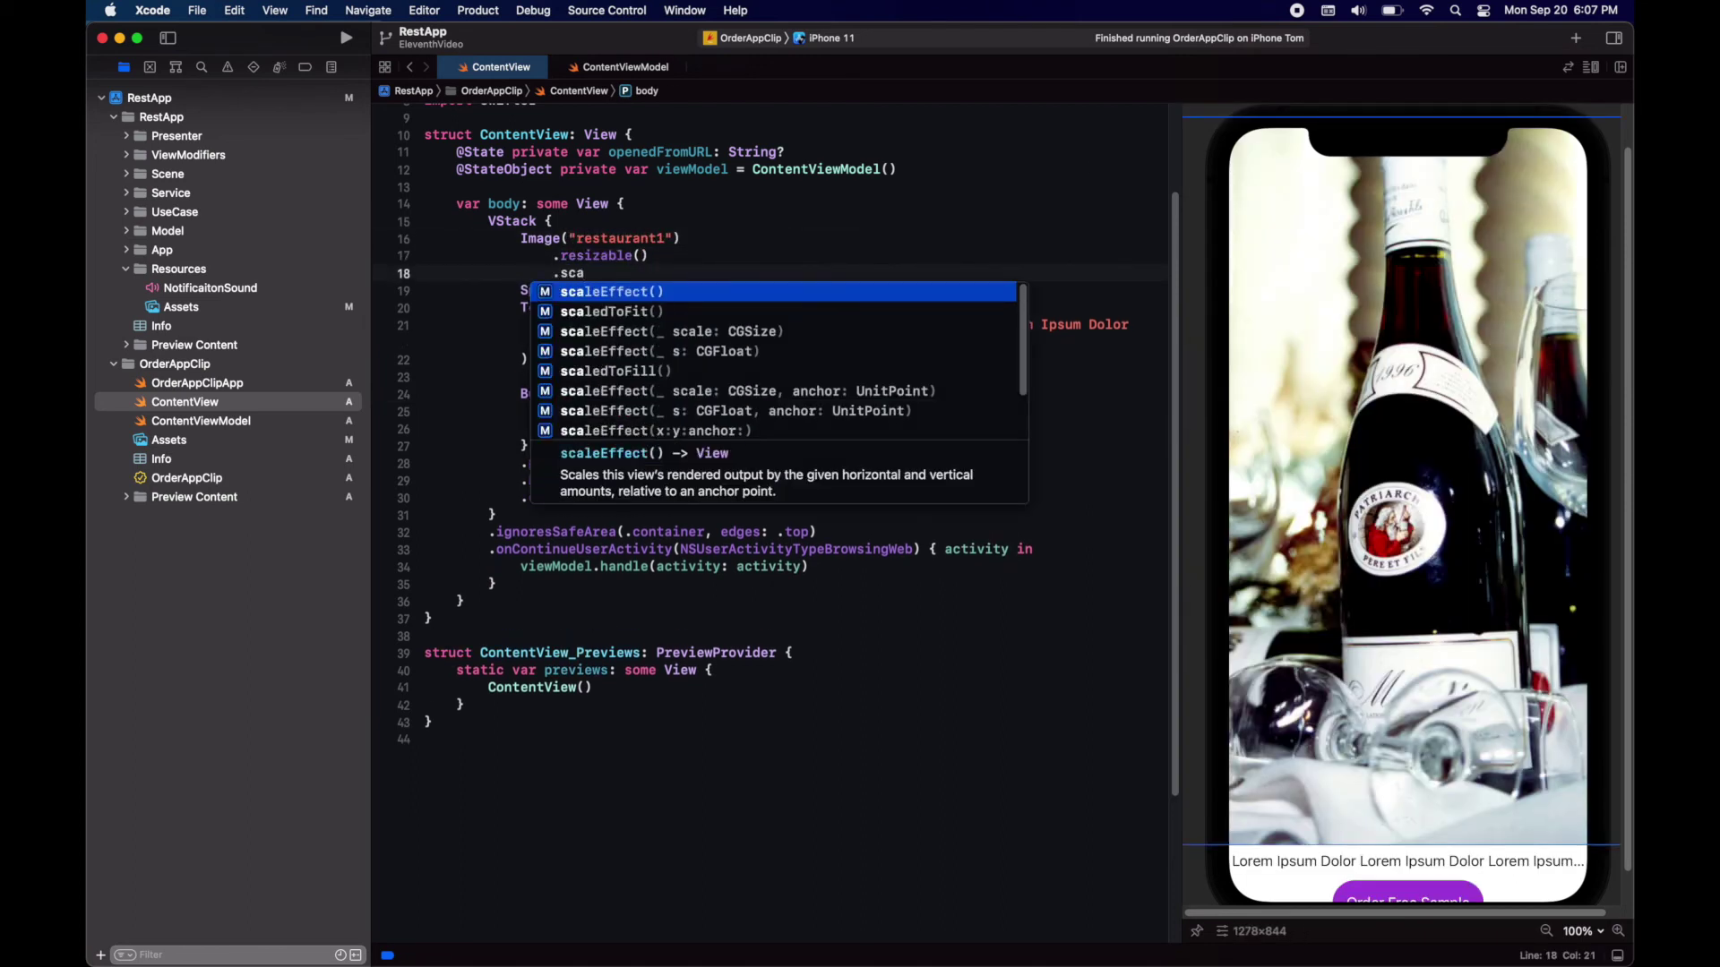
{"action": "type", "text": "led"}
{"action": "key", "text": "Return"}
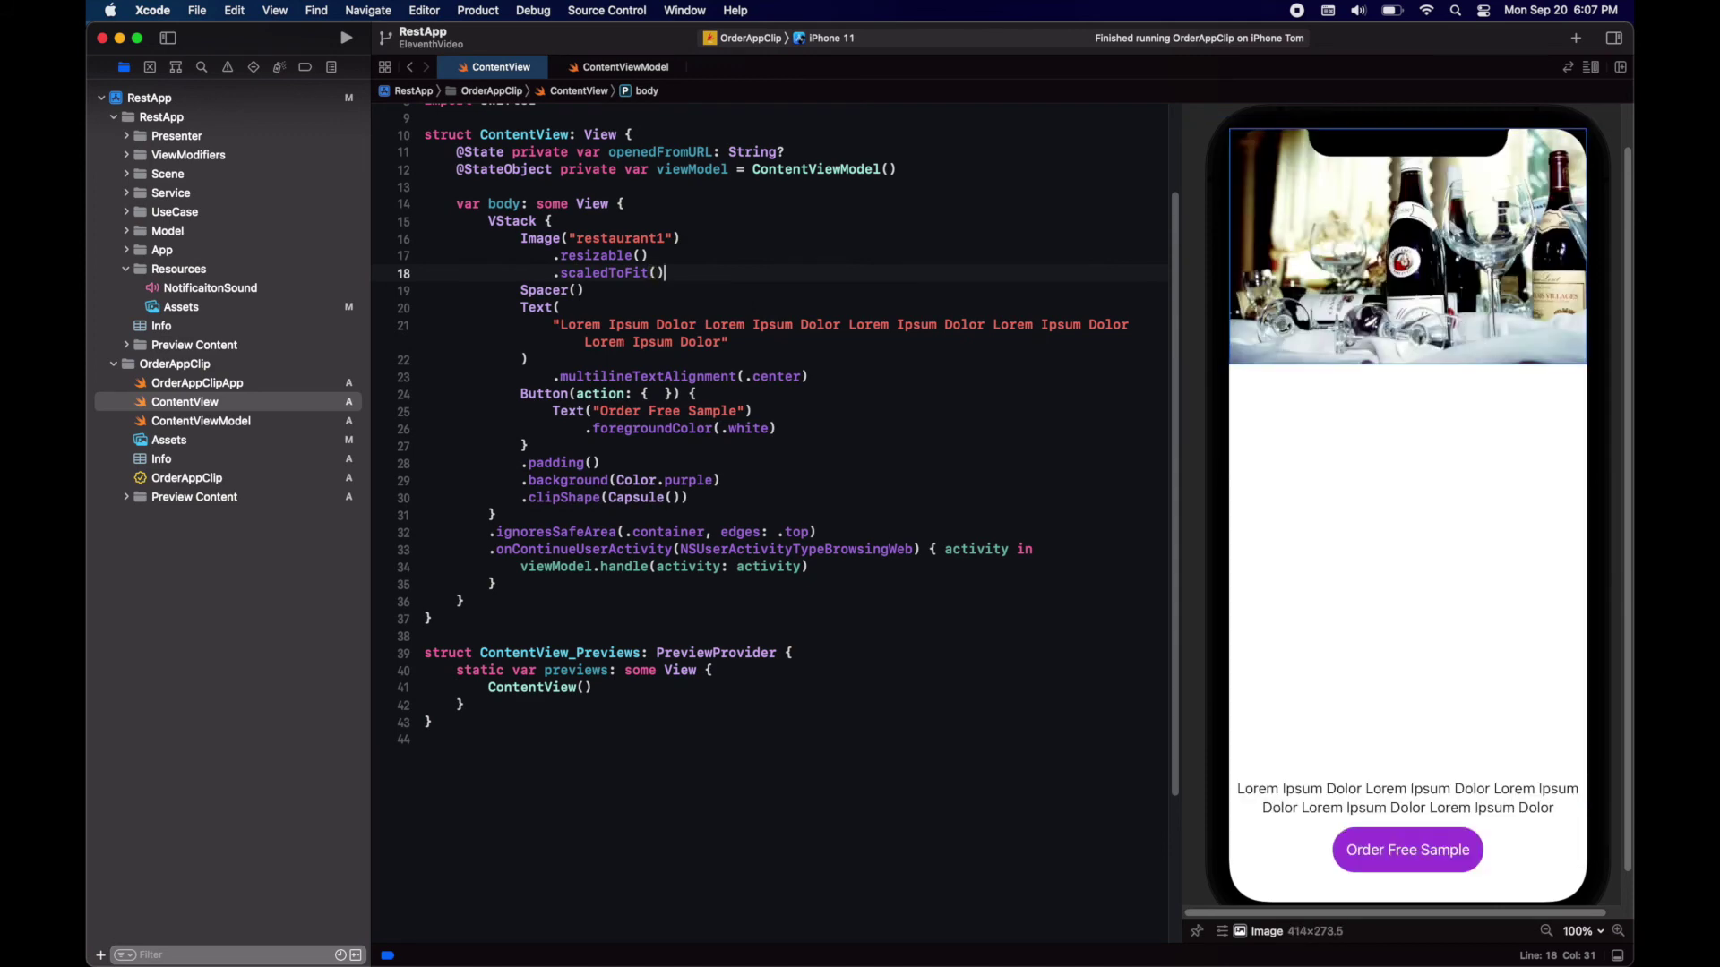
{"action": "key", "text": "BackSpace"}
{"action": "key", "text": "BackSpace"}
{"action": "type", "text": "ill"}
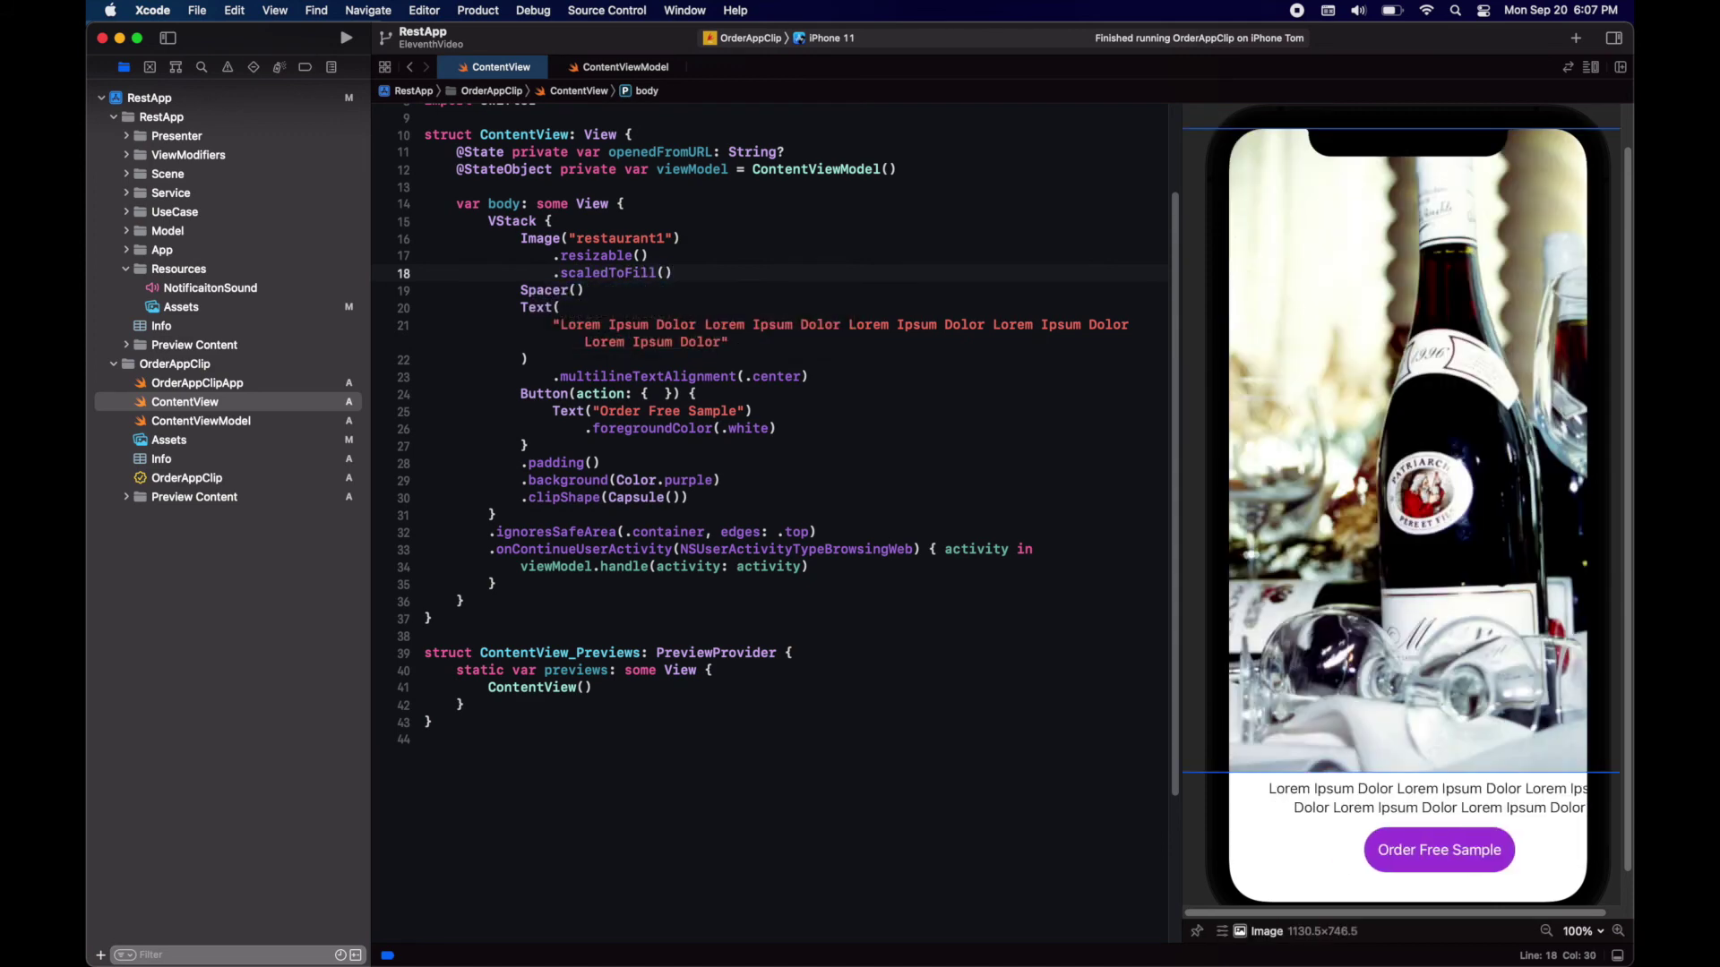
{"action": "key", "text": "Return"}
{"action": "type", "text": ".fram"}
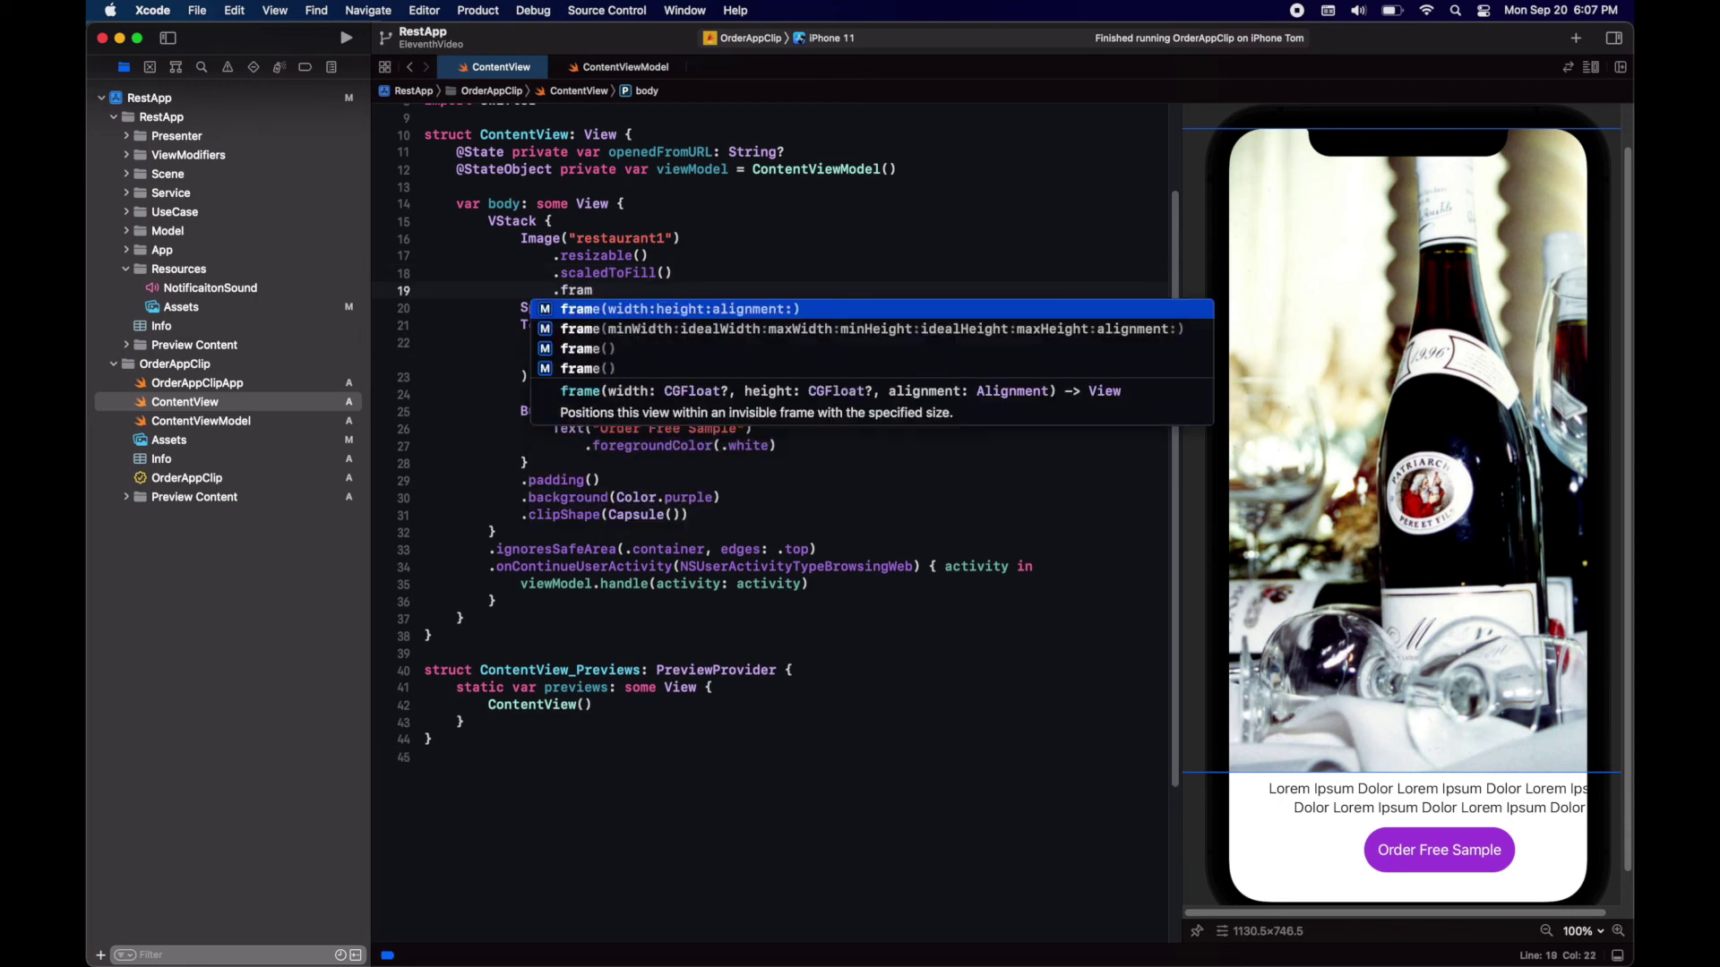
{"action": "key", "text": "Down"}
{"action": "type", "text": "e("}
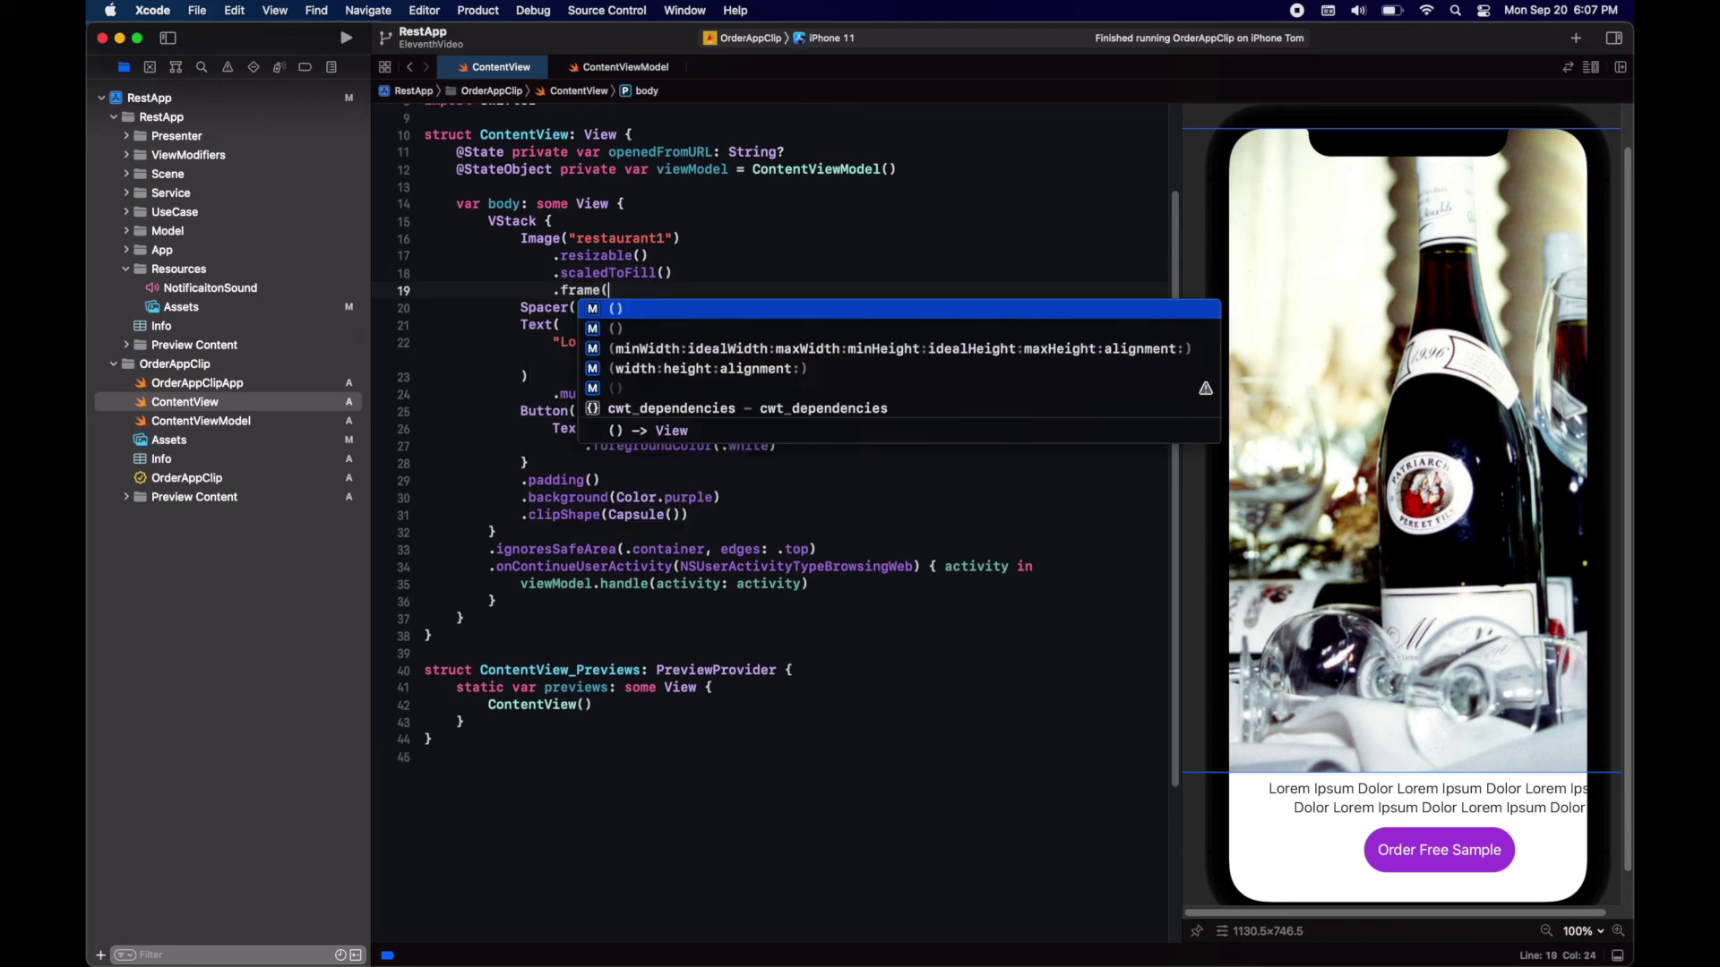
{"action": "type", "text": "maxHeight"}
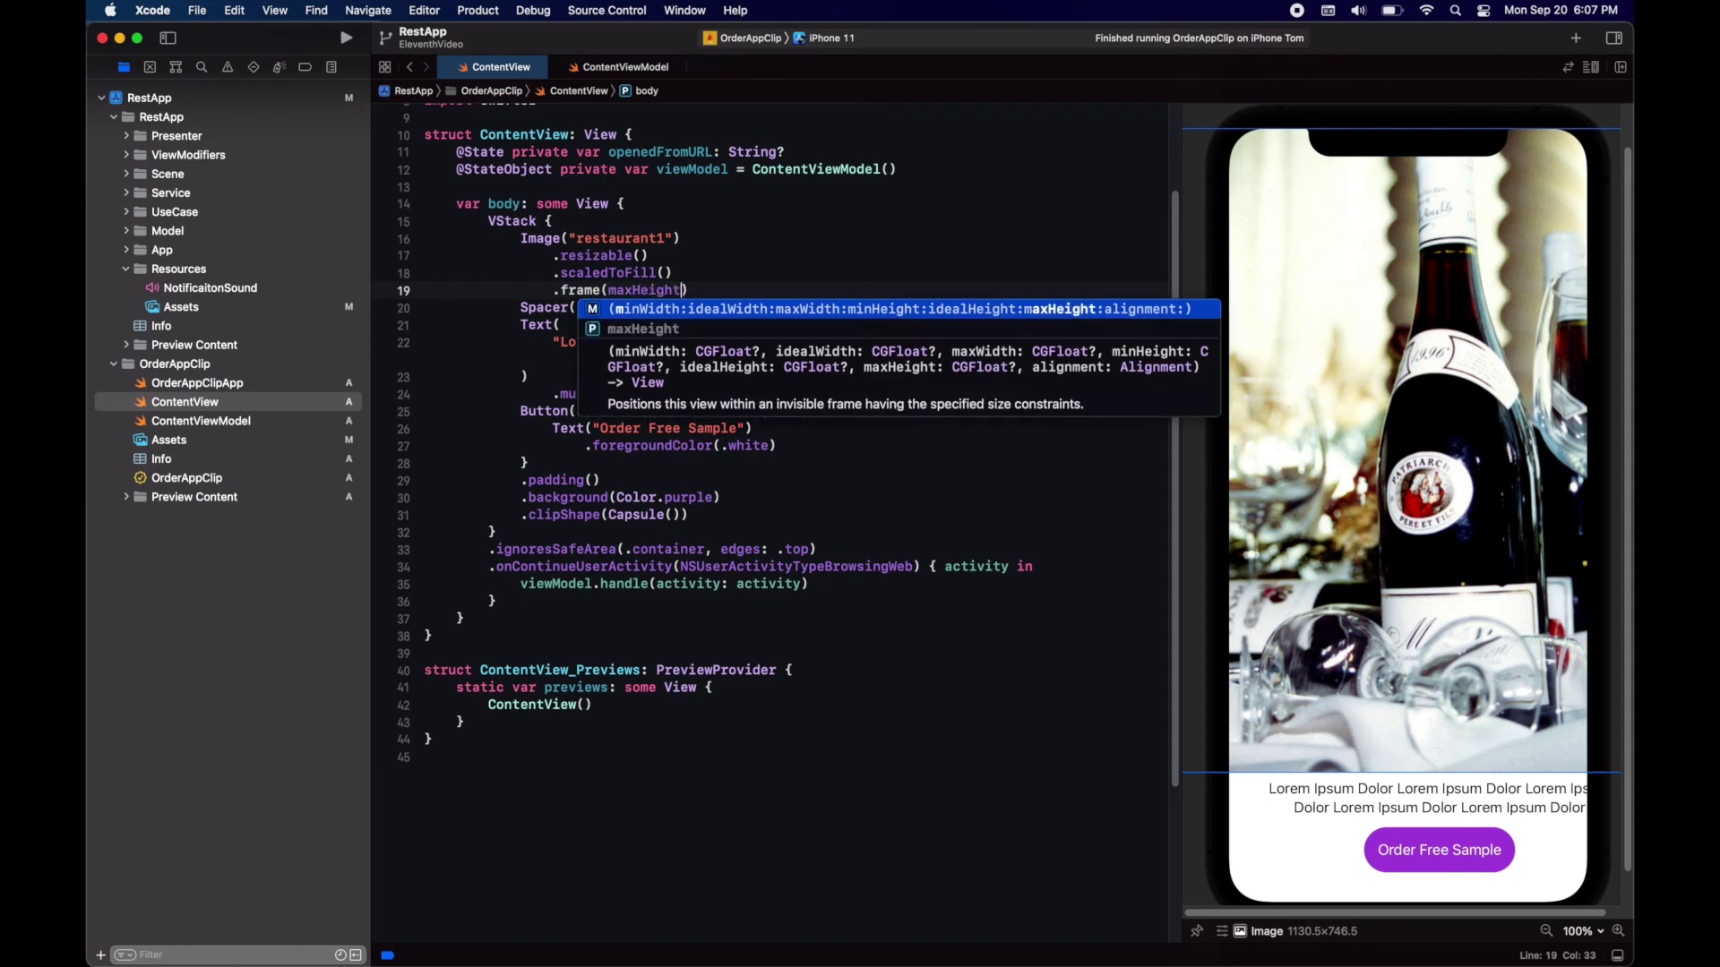
{"action": "key", "text": "Return"}
{"action": "type", "text": "300"}
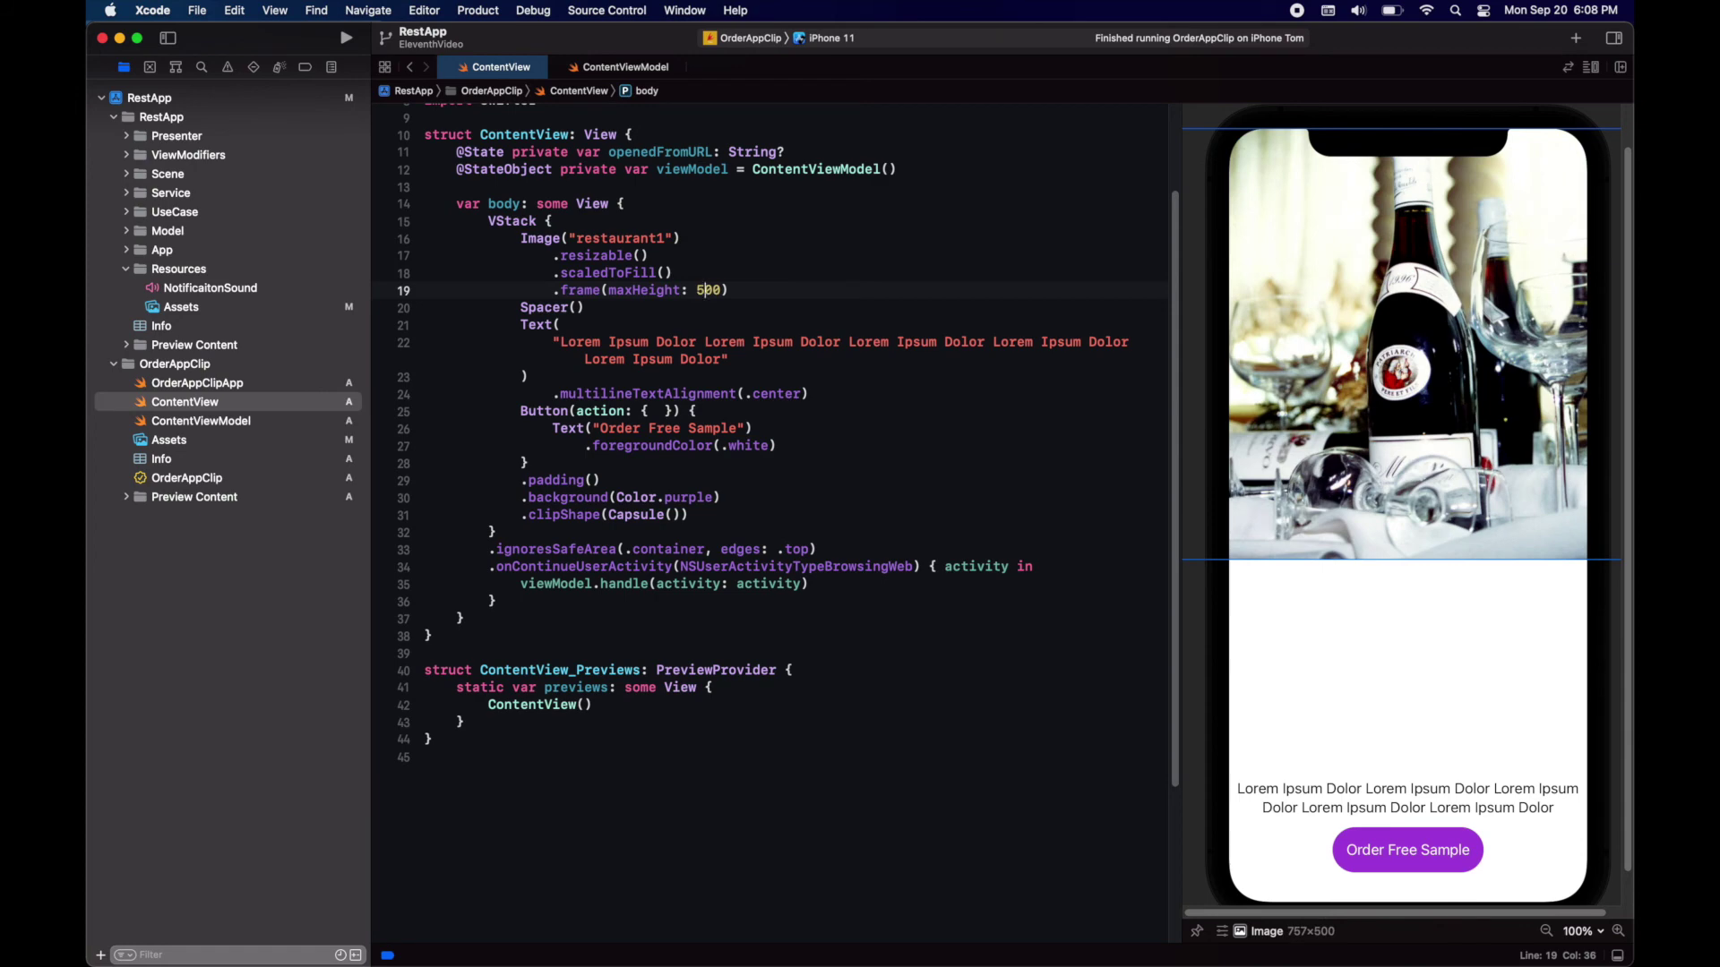
Move Spacer() below the Lorem text, keeping .multilineTextAlignment(.center) on the Text.
{"action": "left_click", "coordinate": [562, 393]}
{"action": "left_click", "coordinate": [531, 462]}
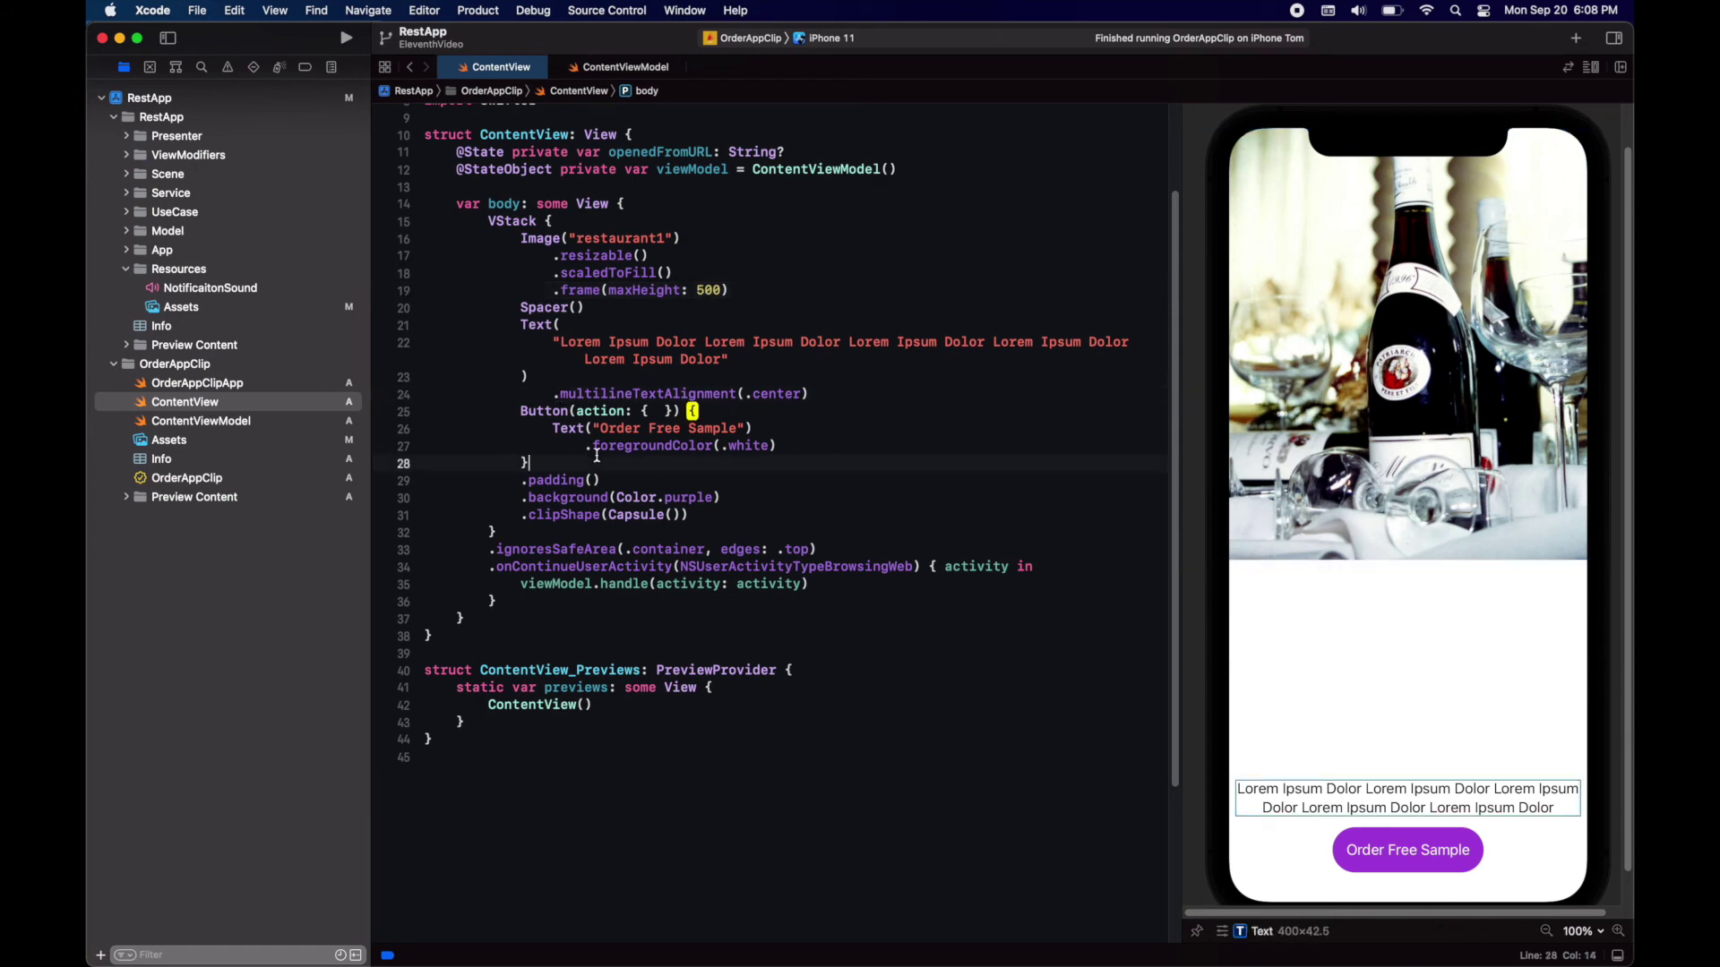
{"action": "left_click", "coordinate": [527, 498]}
{"action": "left_click_drag", "start_coordinate": [521, 307], "coordinate": [587, 307]}
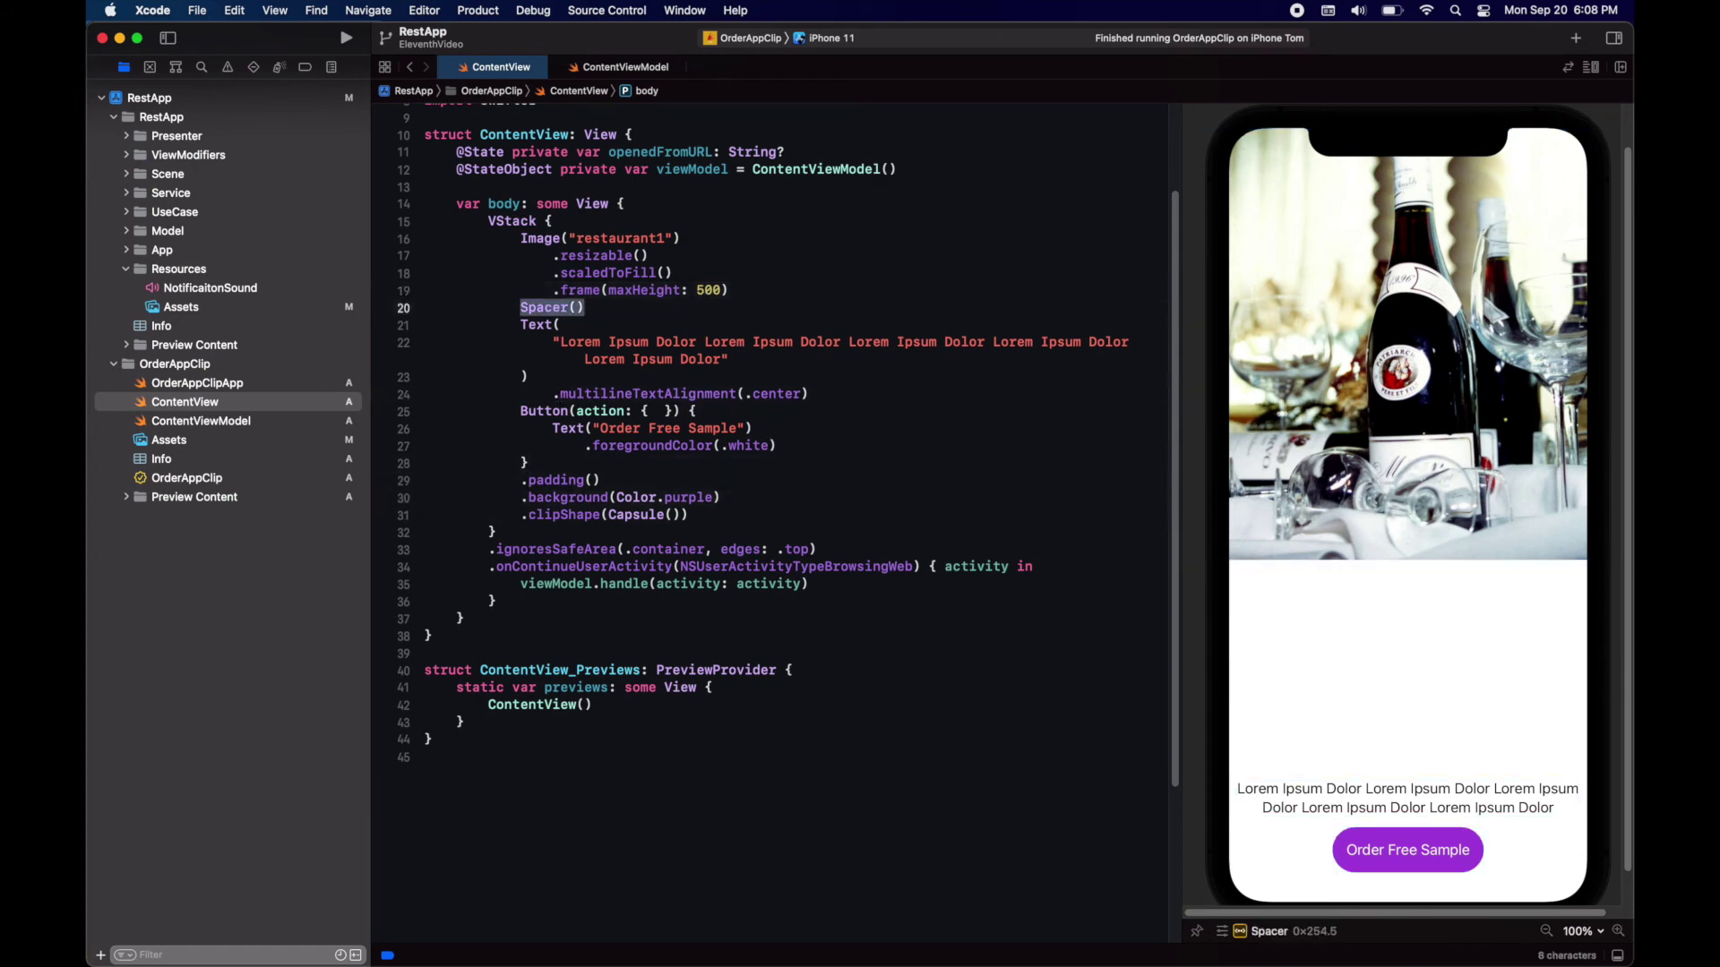
{"action": "key", "text": "alt+super+bracketright"}
{"action": "key", "text": "alt+super+bracketright"}
{"action": "key", "text": "alt+super+bracketright"}
{"action": "key", "text": "Left"}
{"action": "key", "text": "Return"}
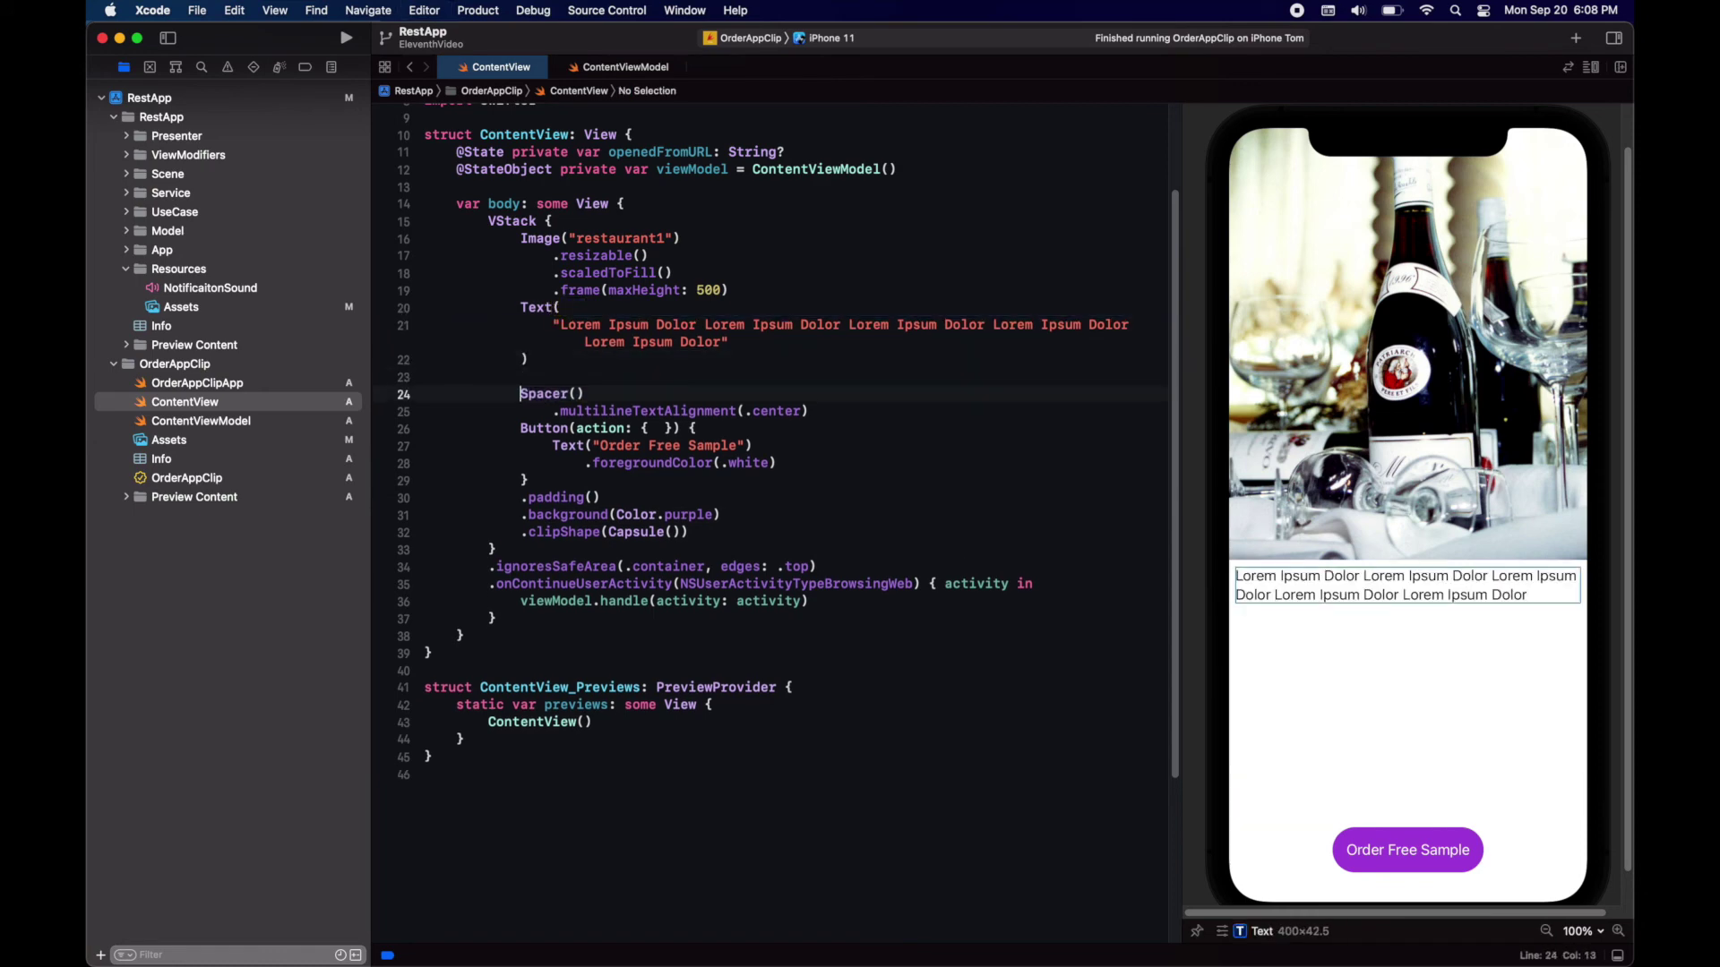
{"action": "key", "text": "super+Right"}
{"action": "key", "text": "Return"}
{"action": "key", "text": "Down"}
{"action": "key", "text": "alt+super+bracketleft"}
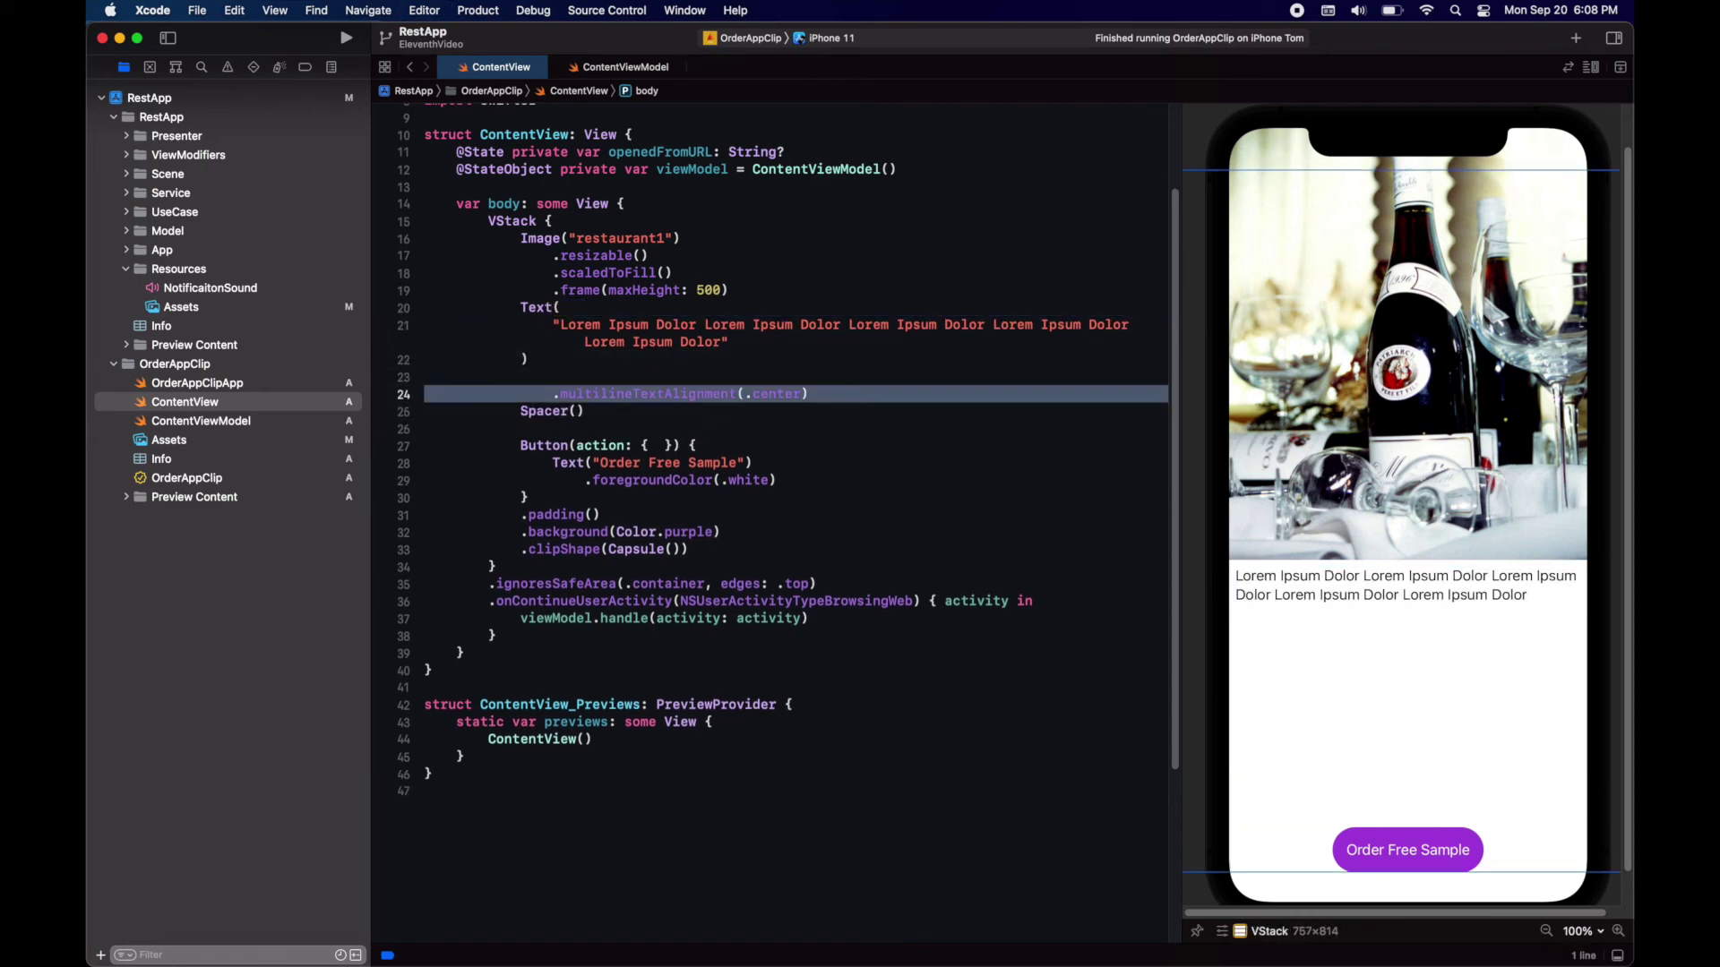
{"action": "key", "text": "alt+super+bracketleft"}
{"action": "key", "text": "Up"}
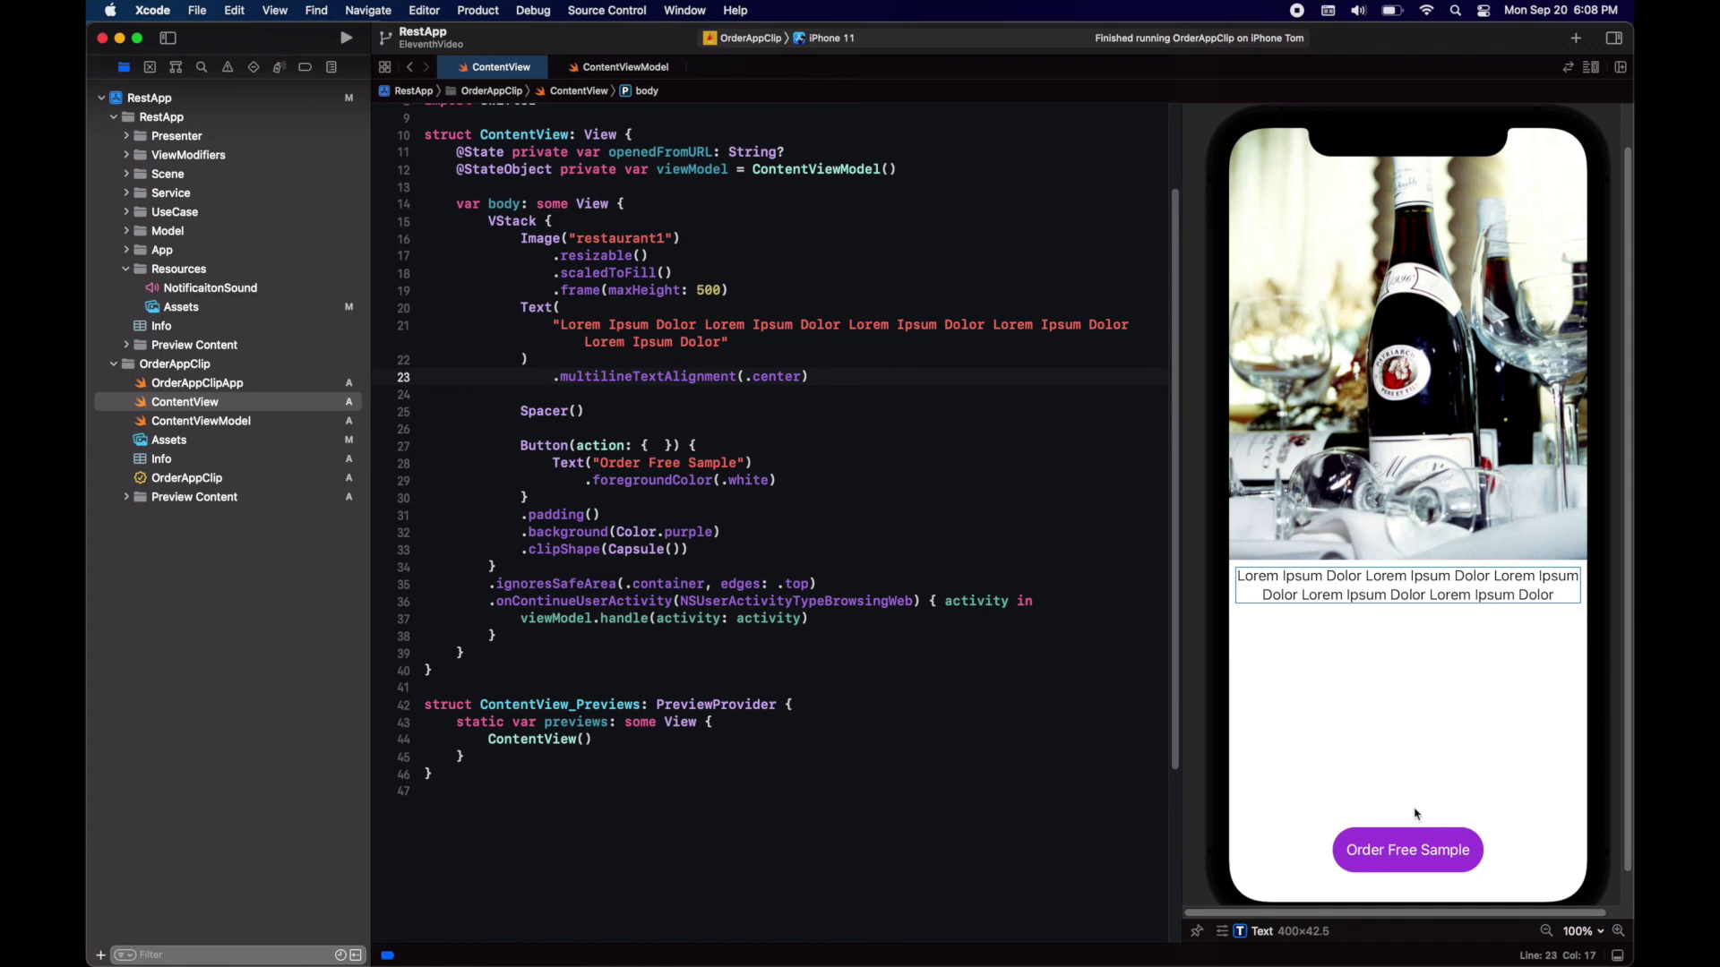
Add 'import StoreKit' and start a new modifier line after .onContinueUserActivity.
{"action": "key", "text": "Up"}
{"action": "key", "text": "Up"}
{"action": "key", "text": "Up"}
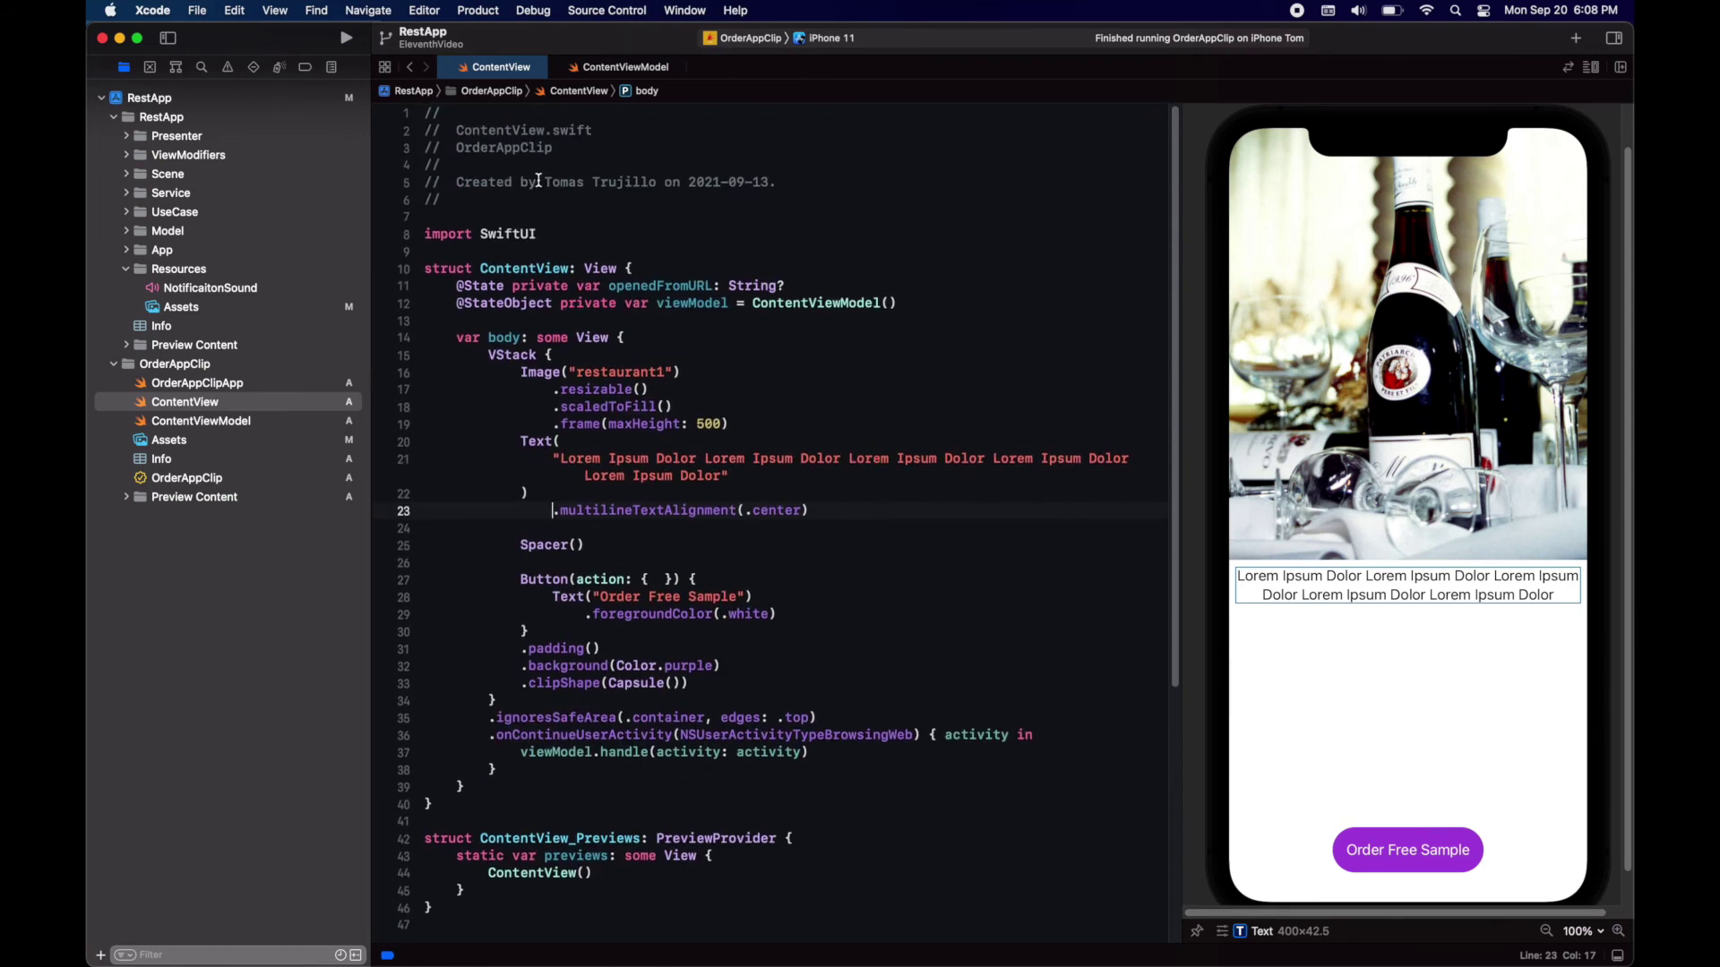
{"action": "key", "text": "Down"}
{"action": "key", "text": "Down"}
{"action": "key", "text": "Down"}
{"action": "key", "text": "Down"}
{"action": "type", "text": "import "}
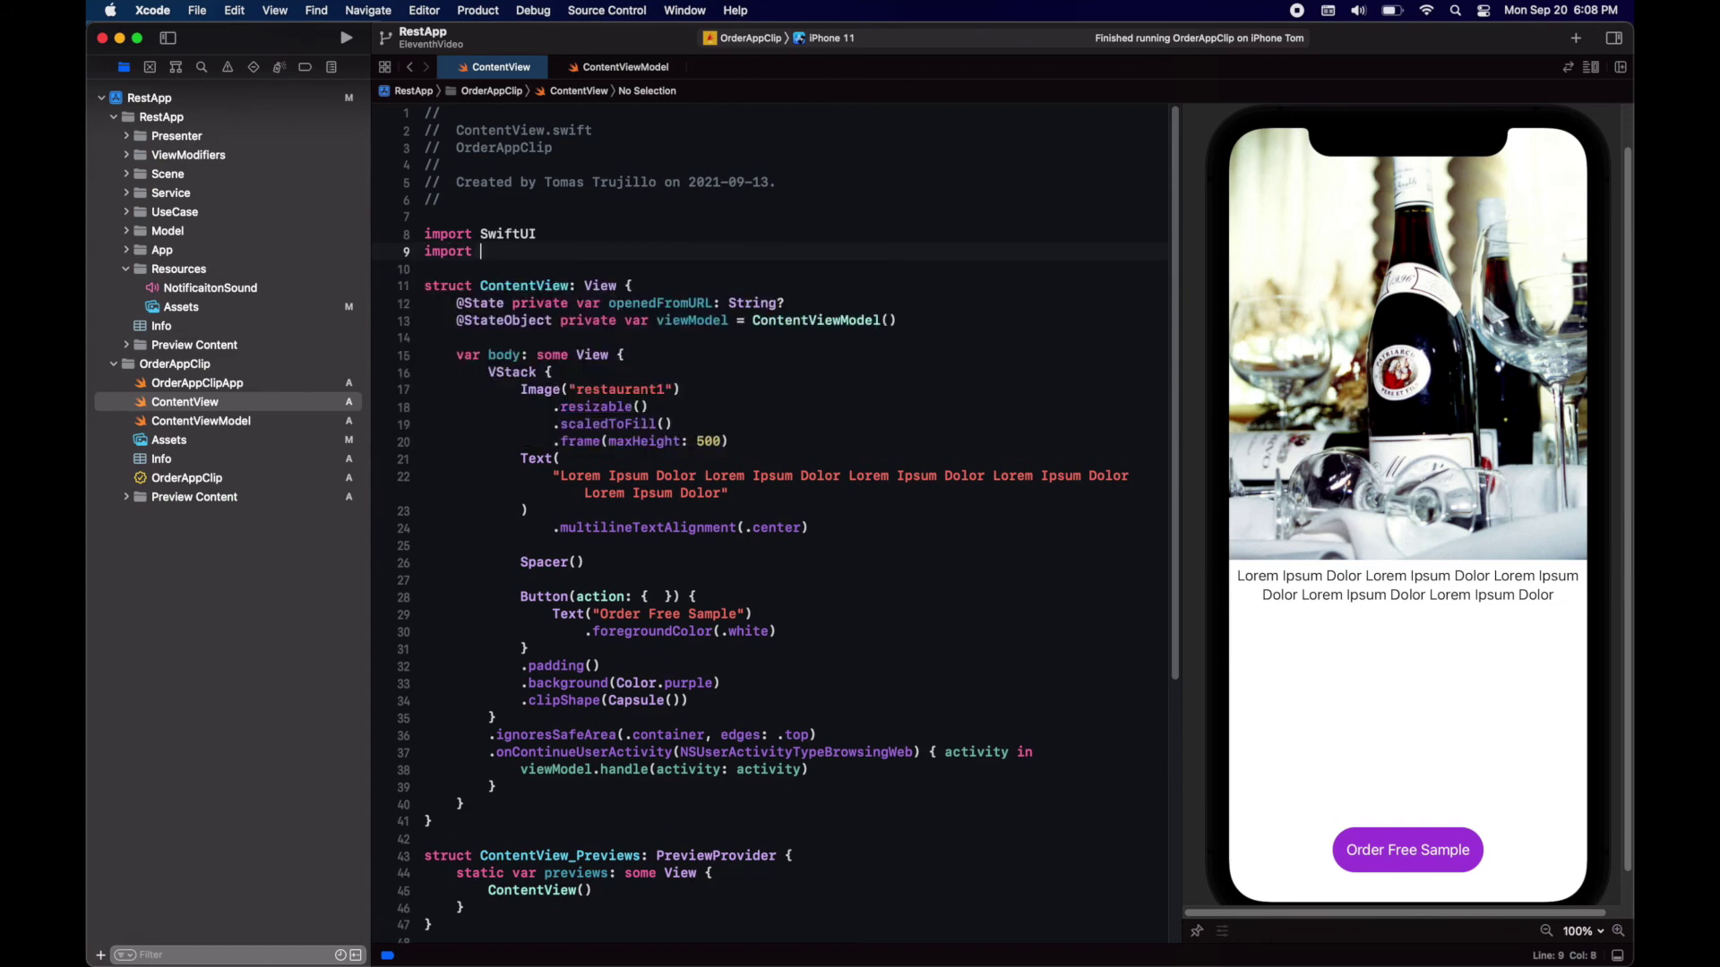
{"action": "type", "text": "SK"}
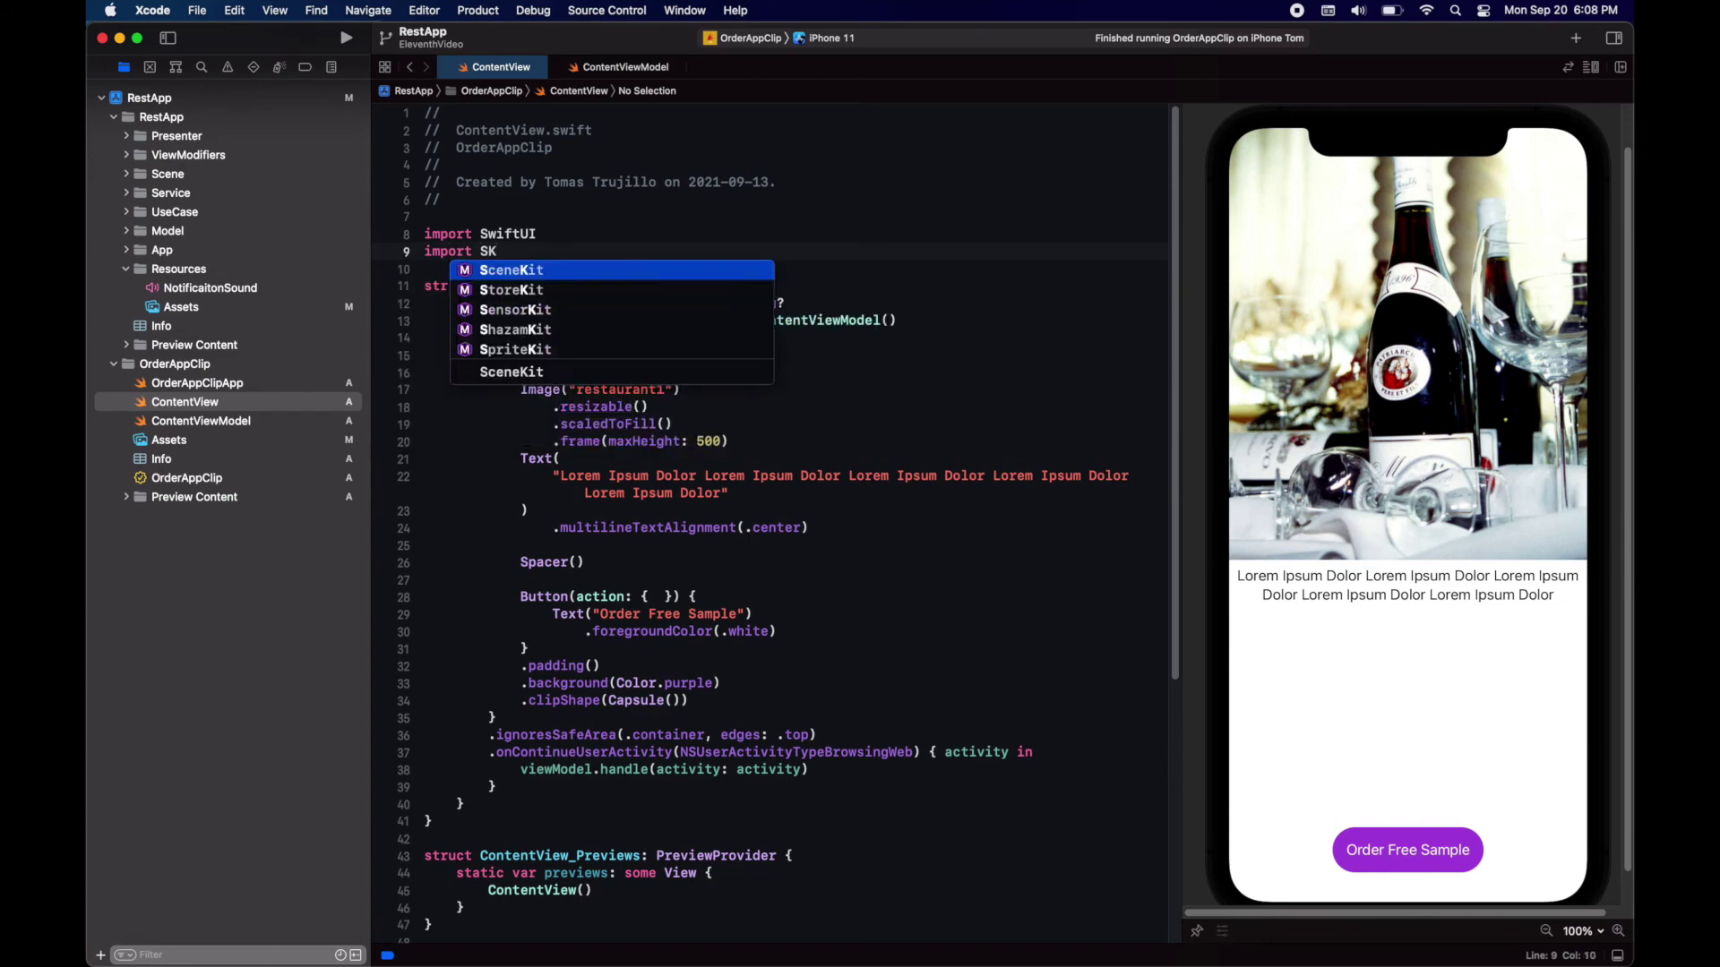
{"action": "key", "text": "Down"}
{"action": "key", "text": "Return"}
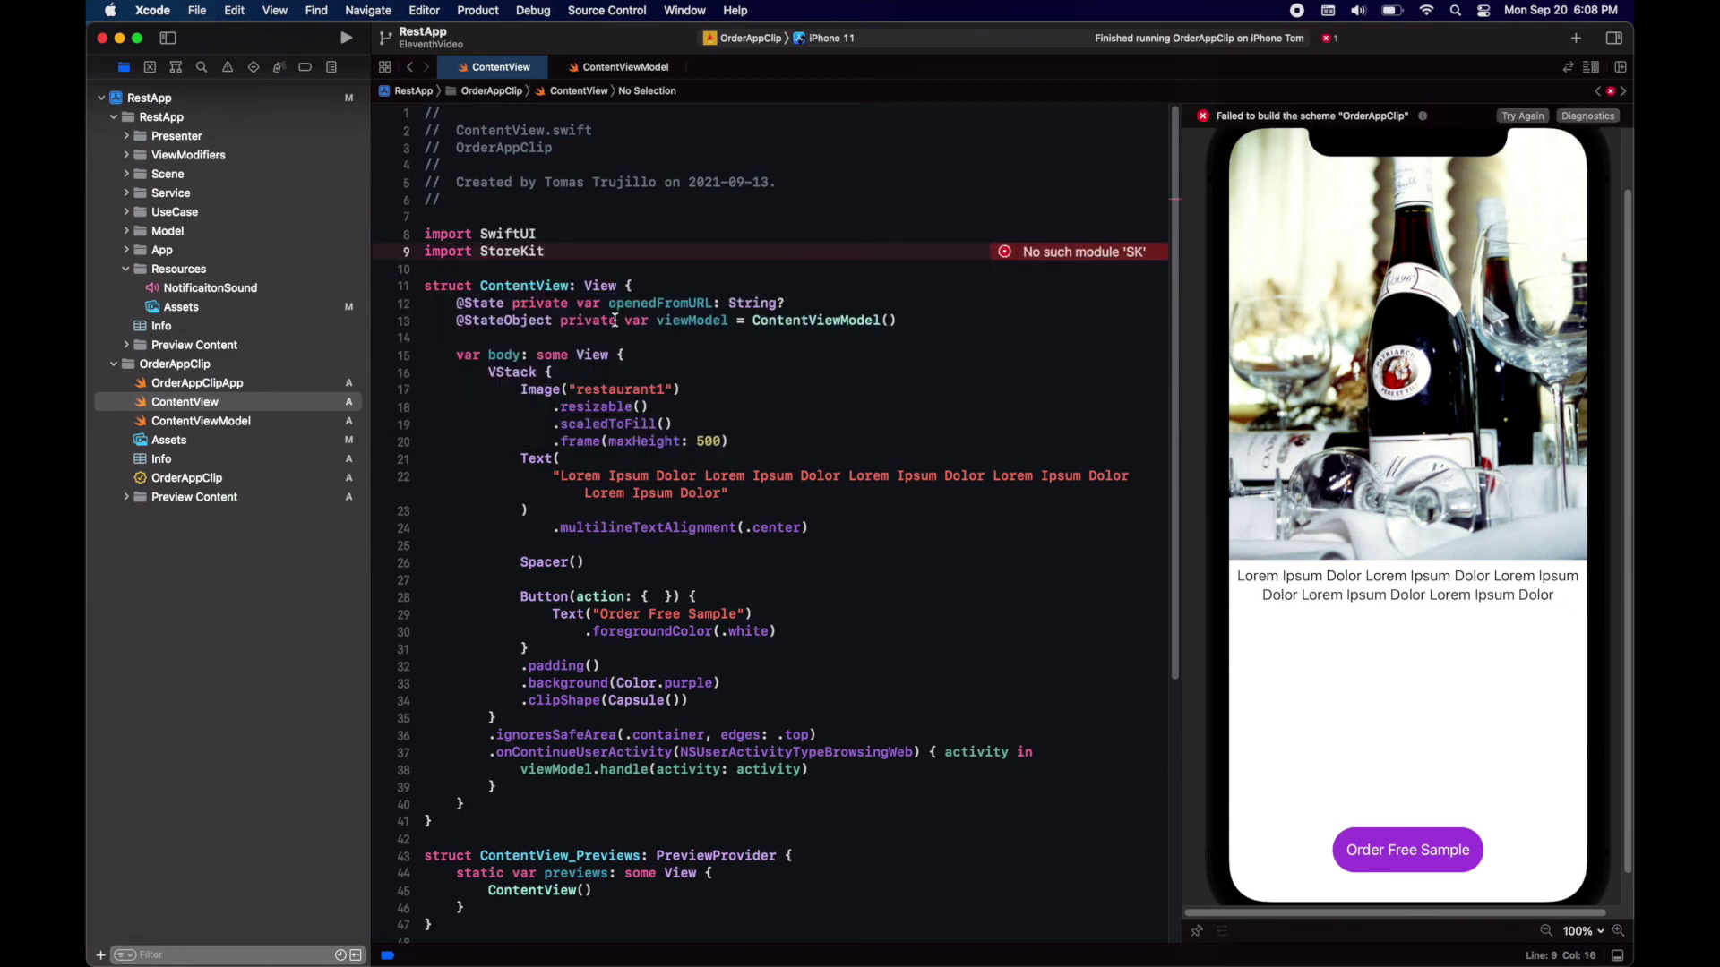
{"action": "scroll", "coordinate": [614, 321], "scroll_direction": "down", "scroll_amount": 5}
{"action": "left_click", "coordinate": [569, 631]}
{"action": "key", "text": "Return"}
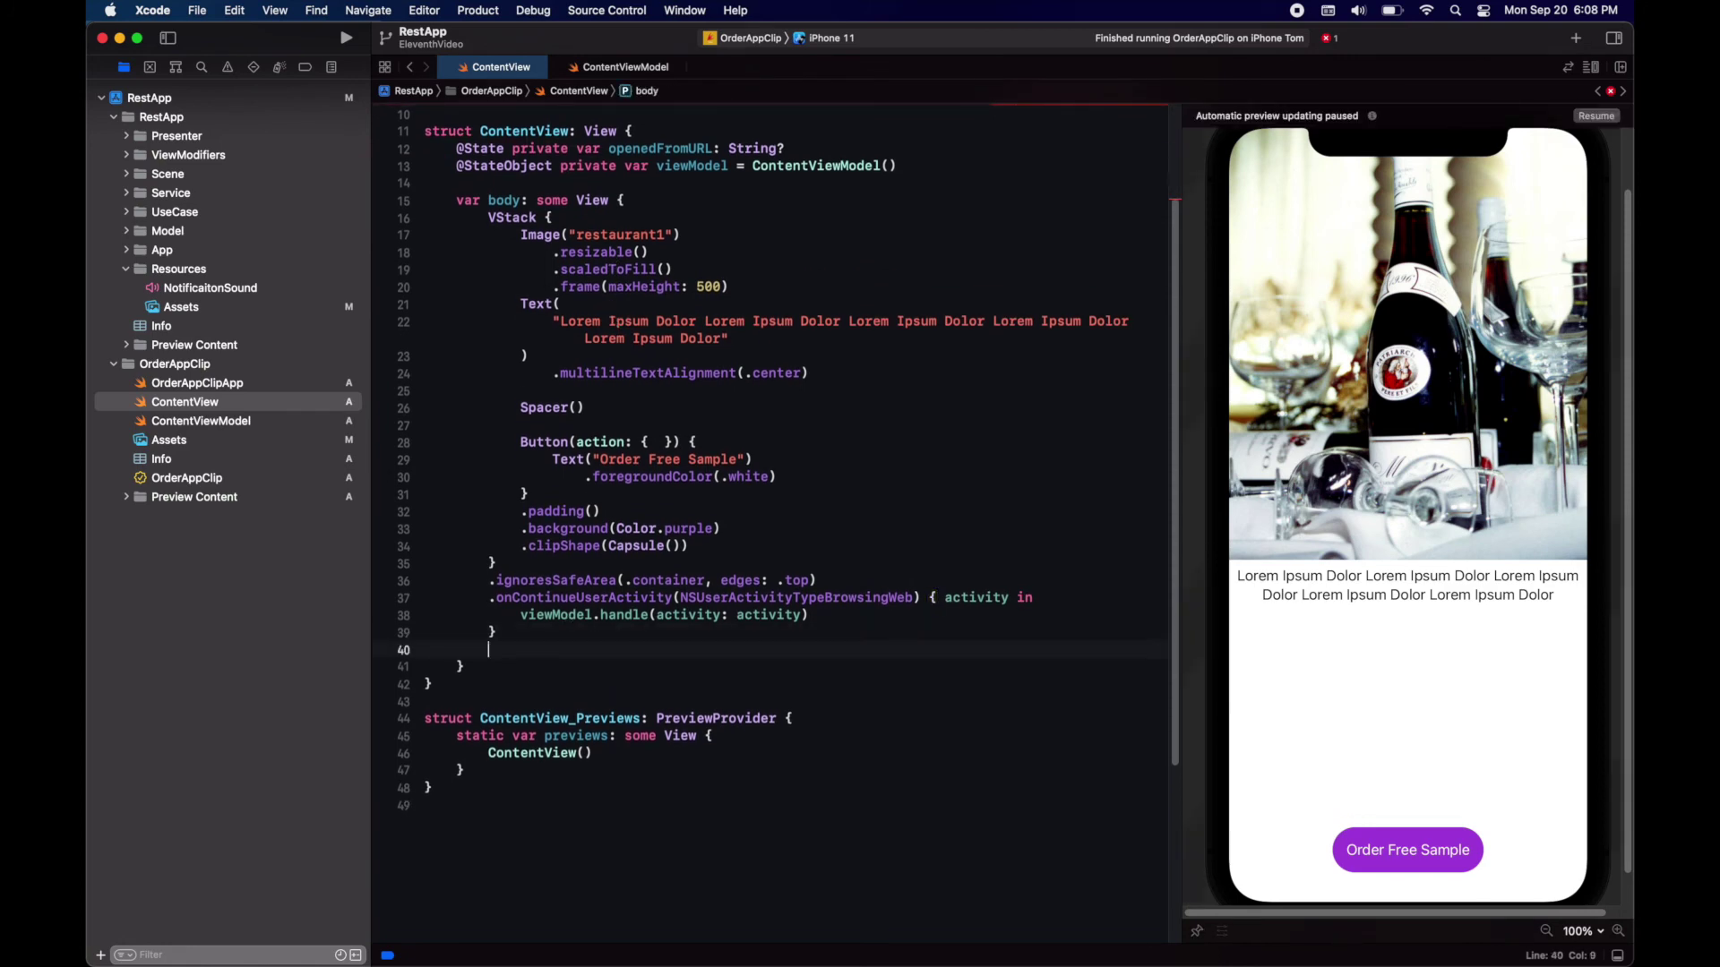
{"action": "type", "text": ".appS"}
Insert .appStoreOverlay and declare an isPresentingAppStoreOverlay state flag set to false.
{"action": "key", "text": "Return"}
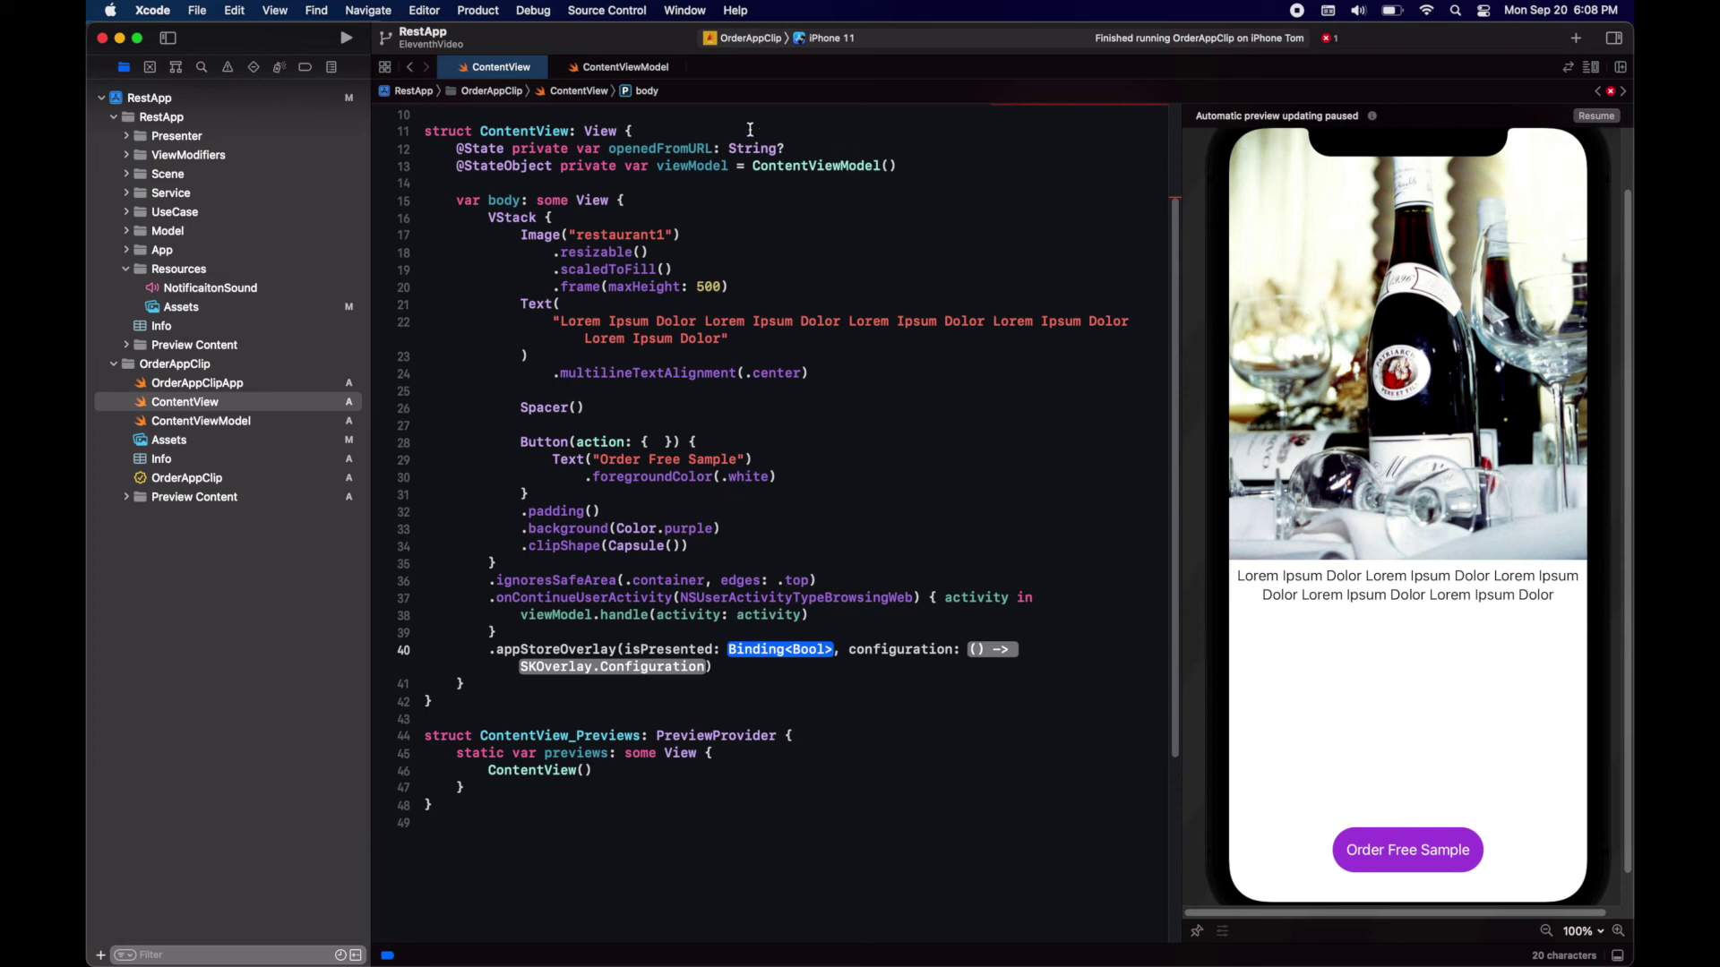
{"action": "left_click", "coordinate": [748, 160]}
{"action": "key", "text": "super+Right"}
{"action": "key", "text": "Return"}
{"action": "type", "text": "@"}
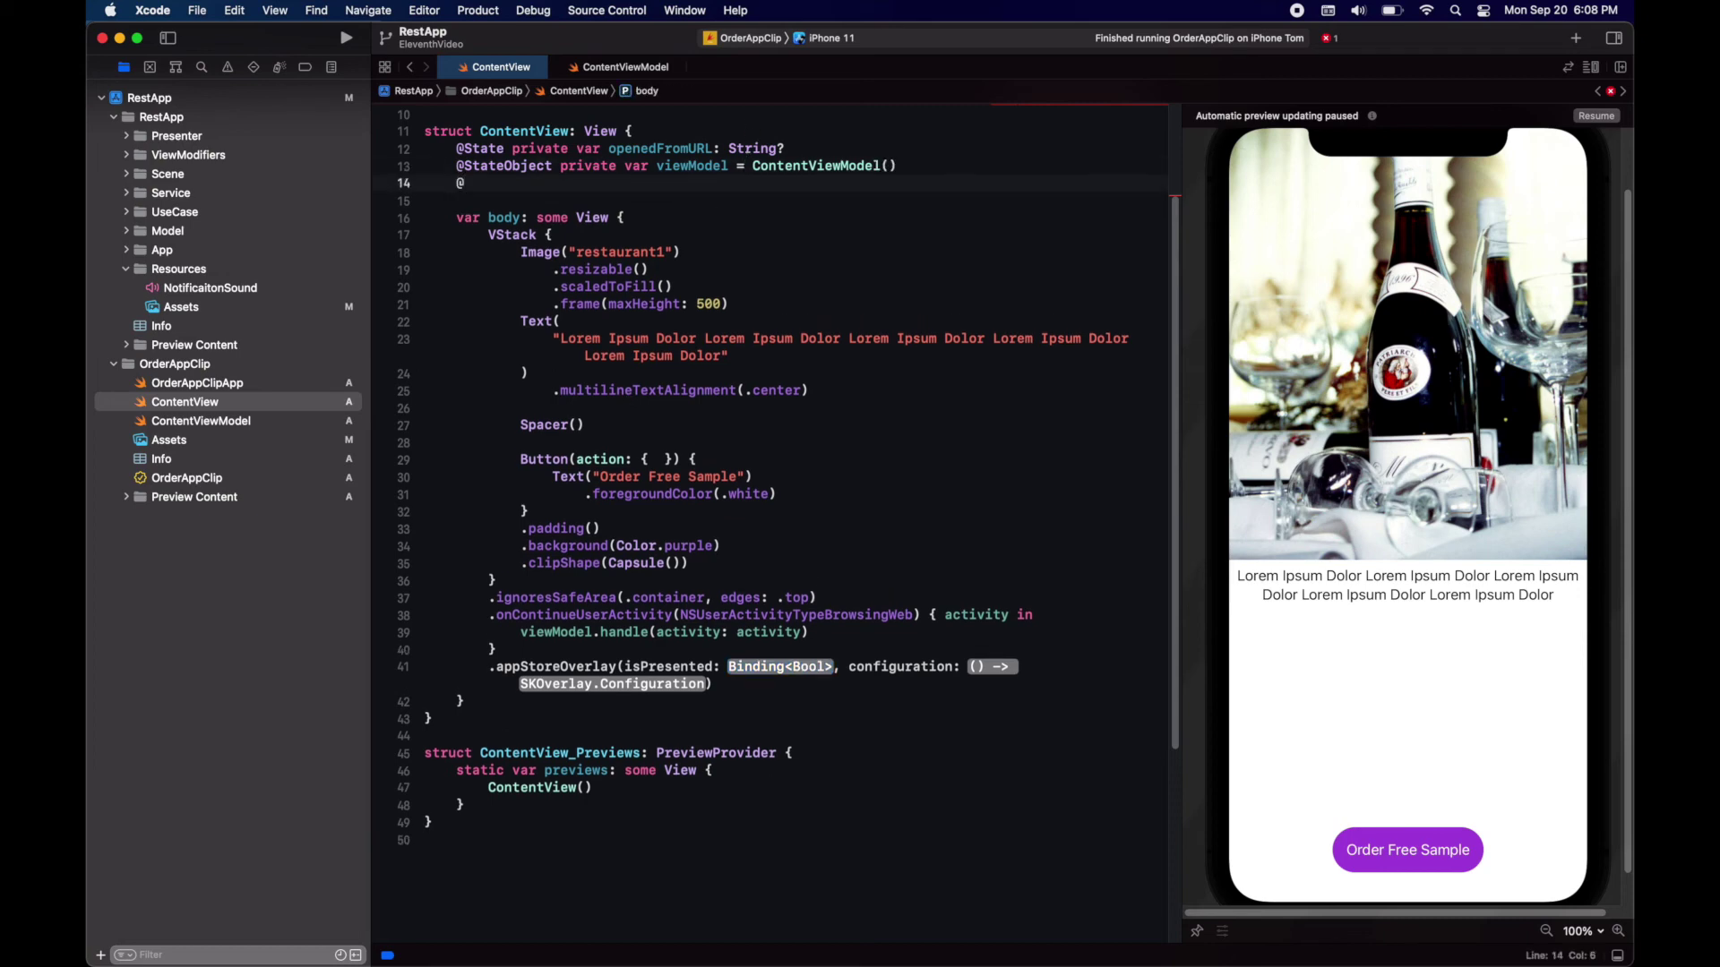
{"action": "type", "text": "State private"}
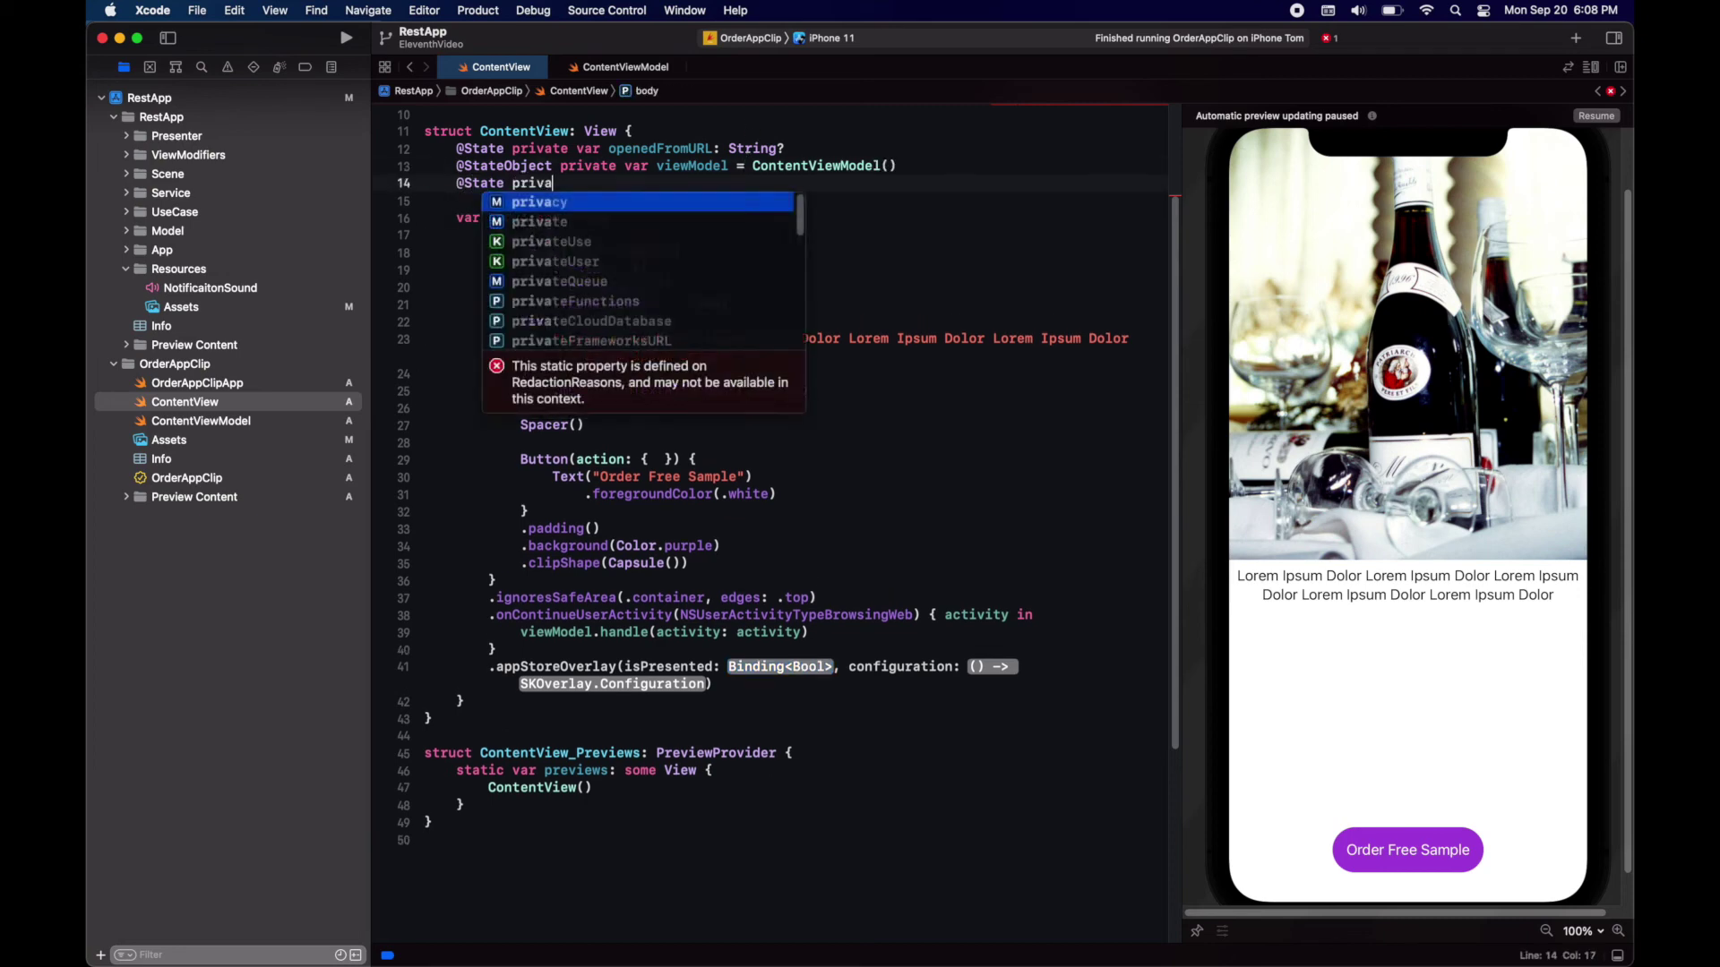
{"action": "type", "text": " var isPrese"}
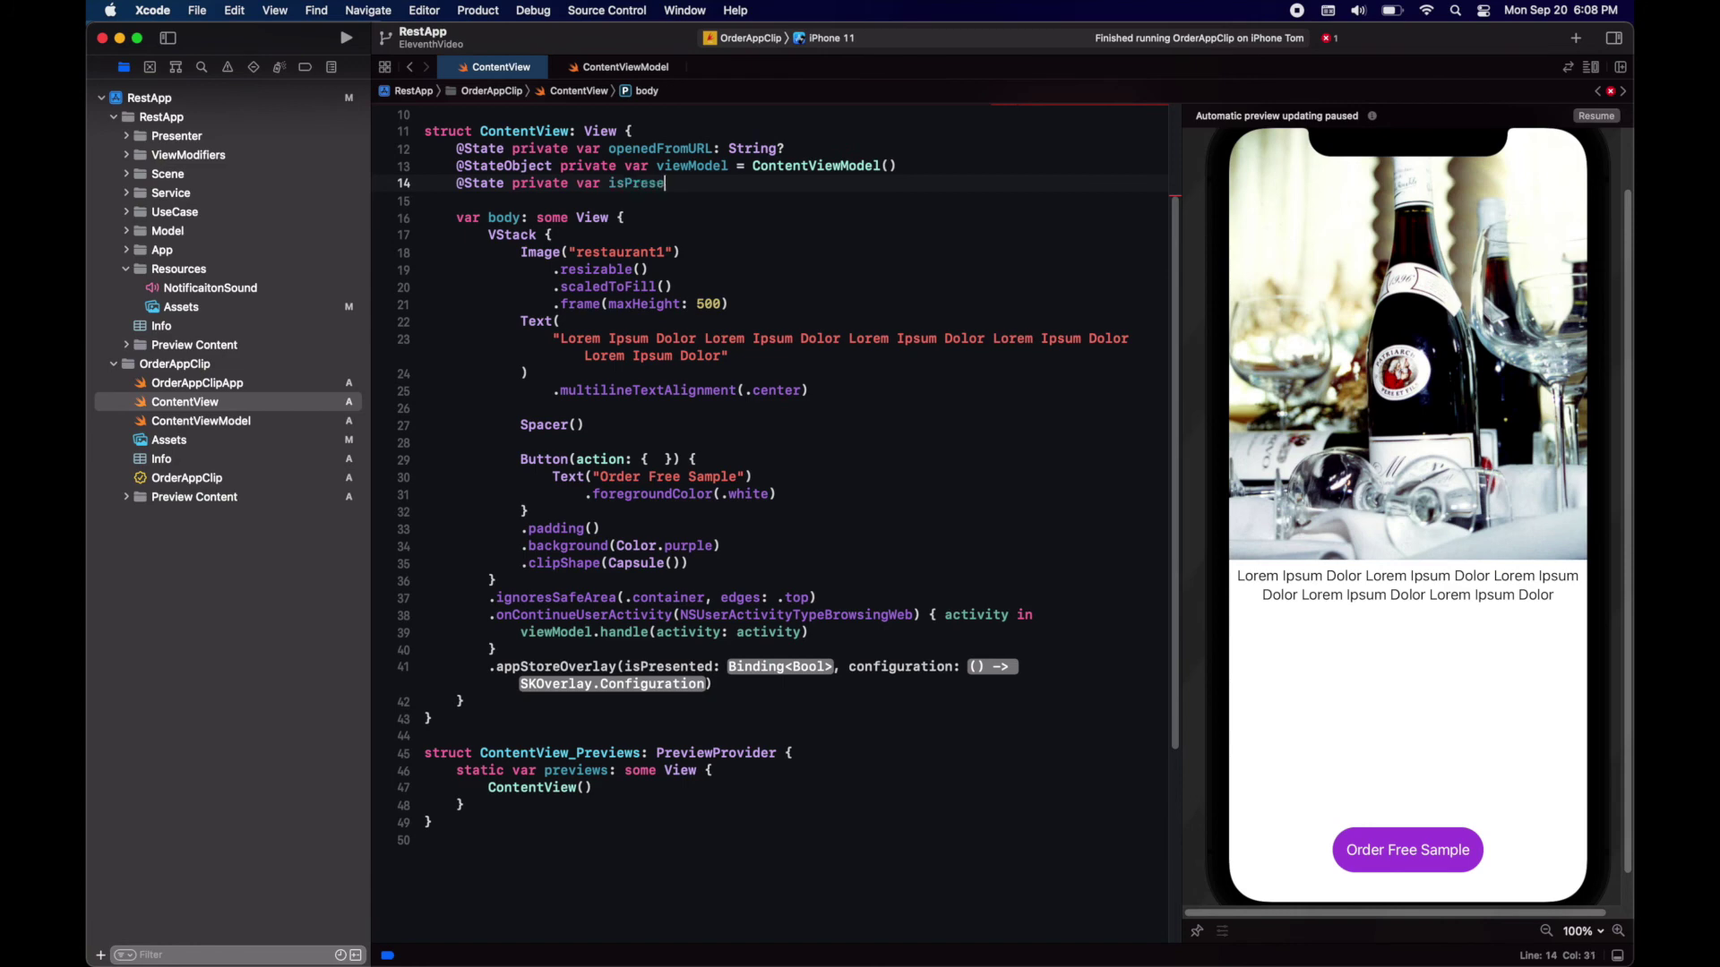
{"action": "type", "text": "ntingAppStoreOver"}
{"action": "type", "text": "lay"}
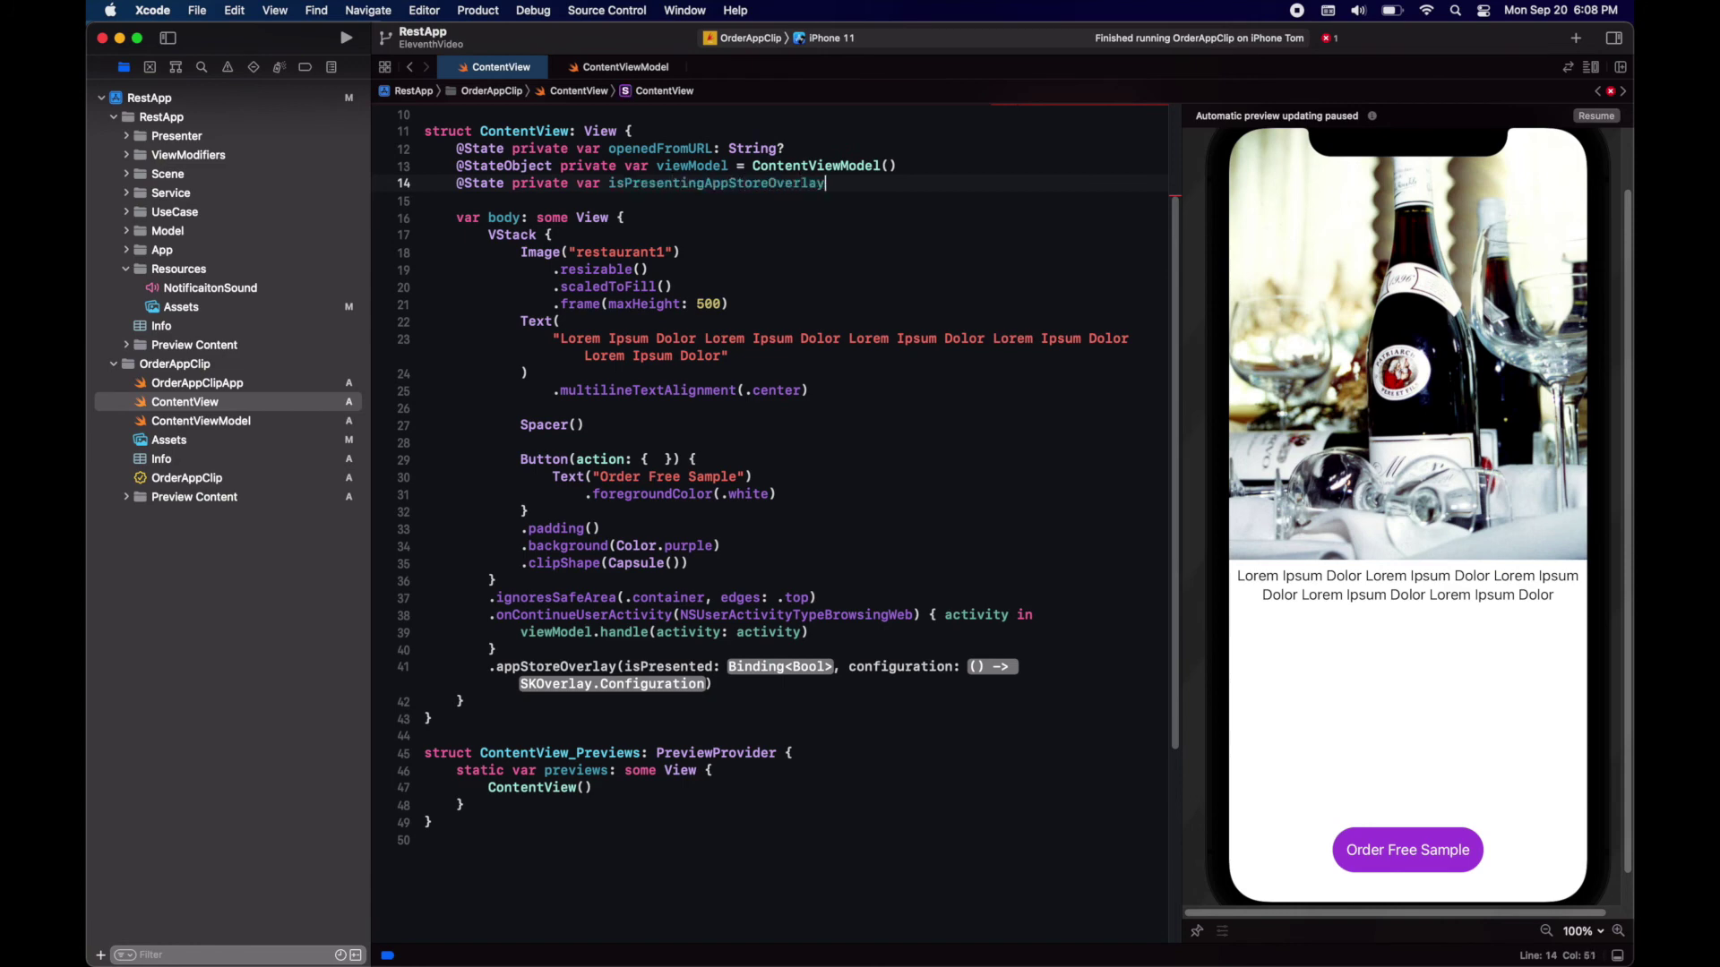
{"action": "type", "text": "fla"}
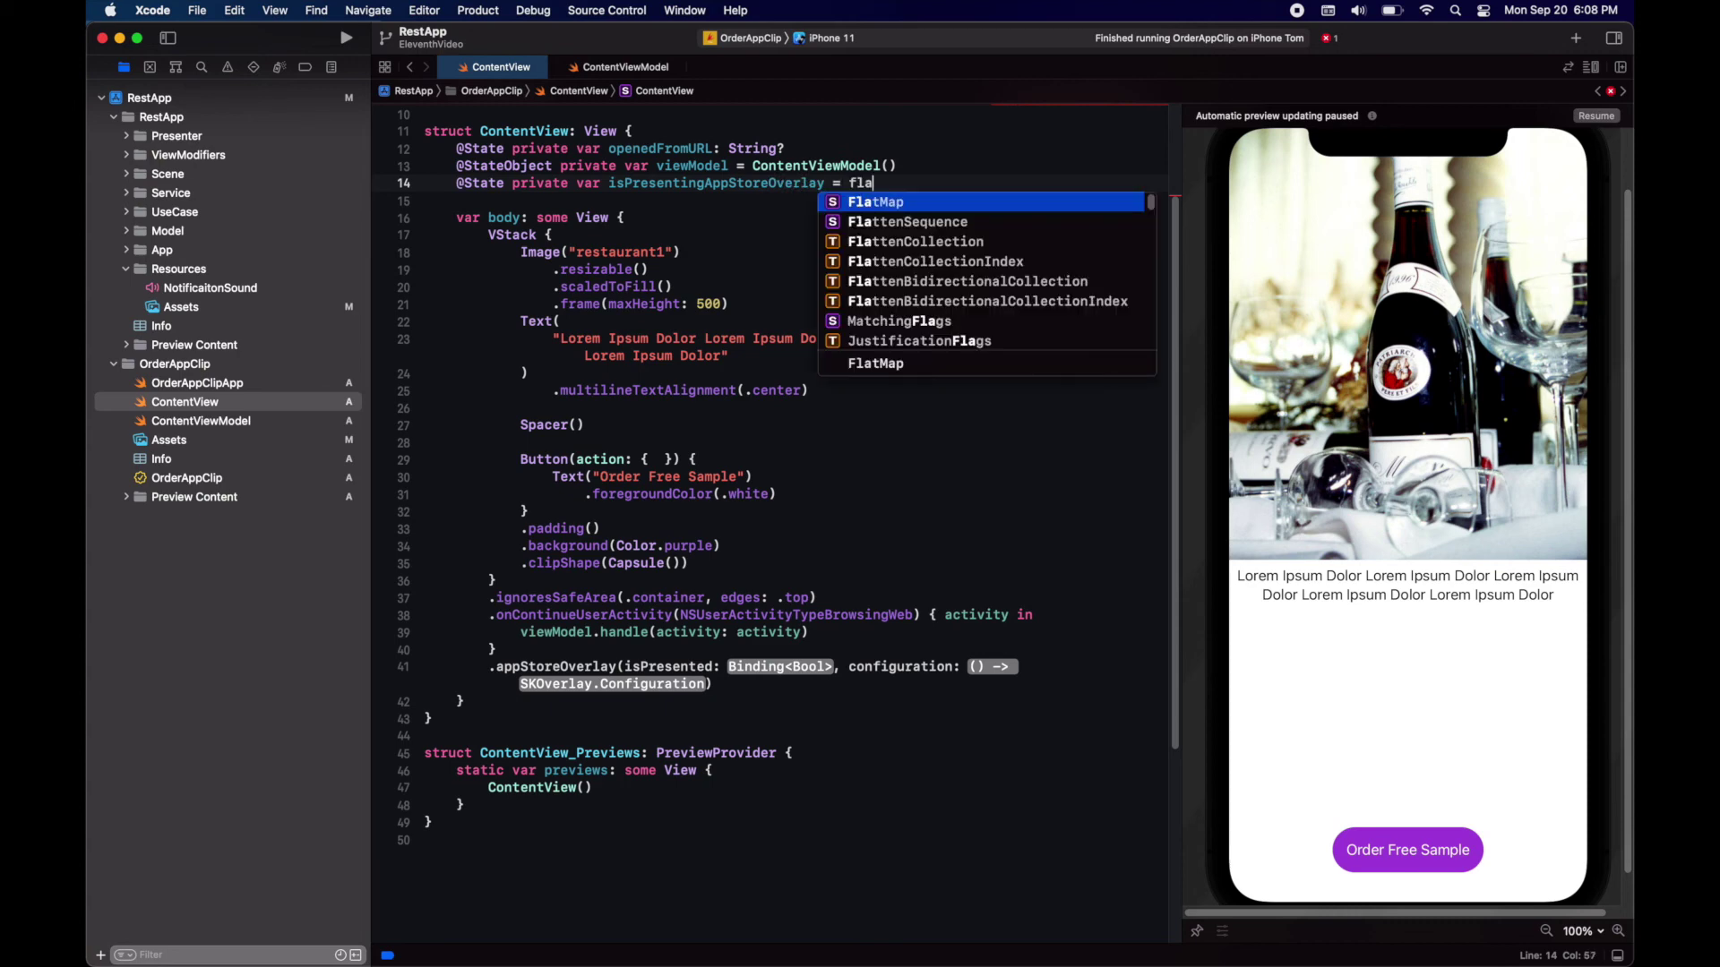
{"action": "type", "text": "l"}
{"action": "key", "text": "BackSpace"}
{"action": "type", "text": "alse"}
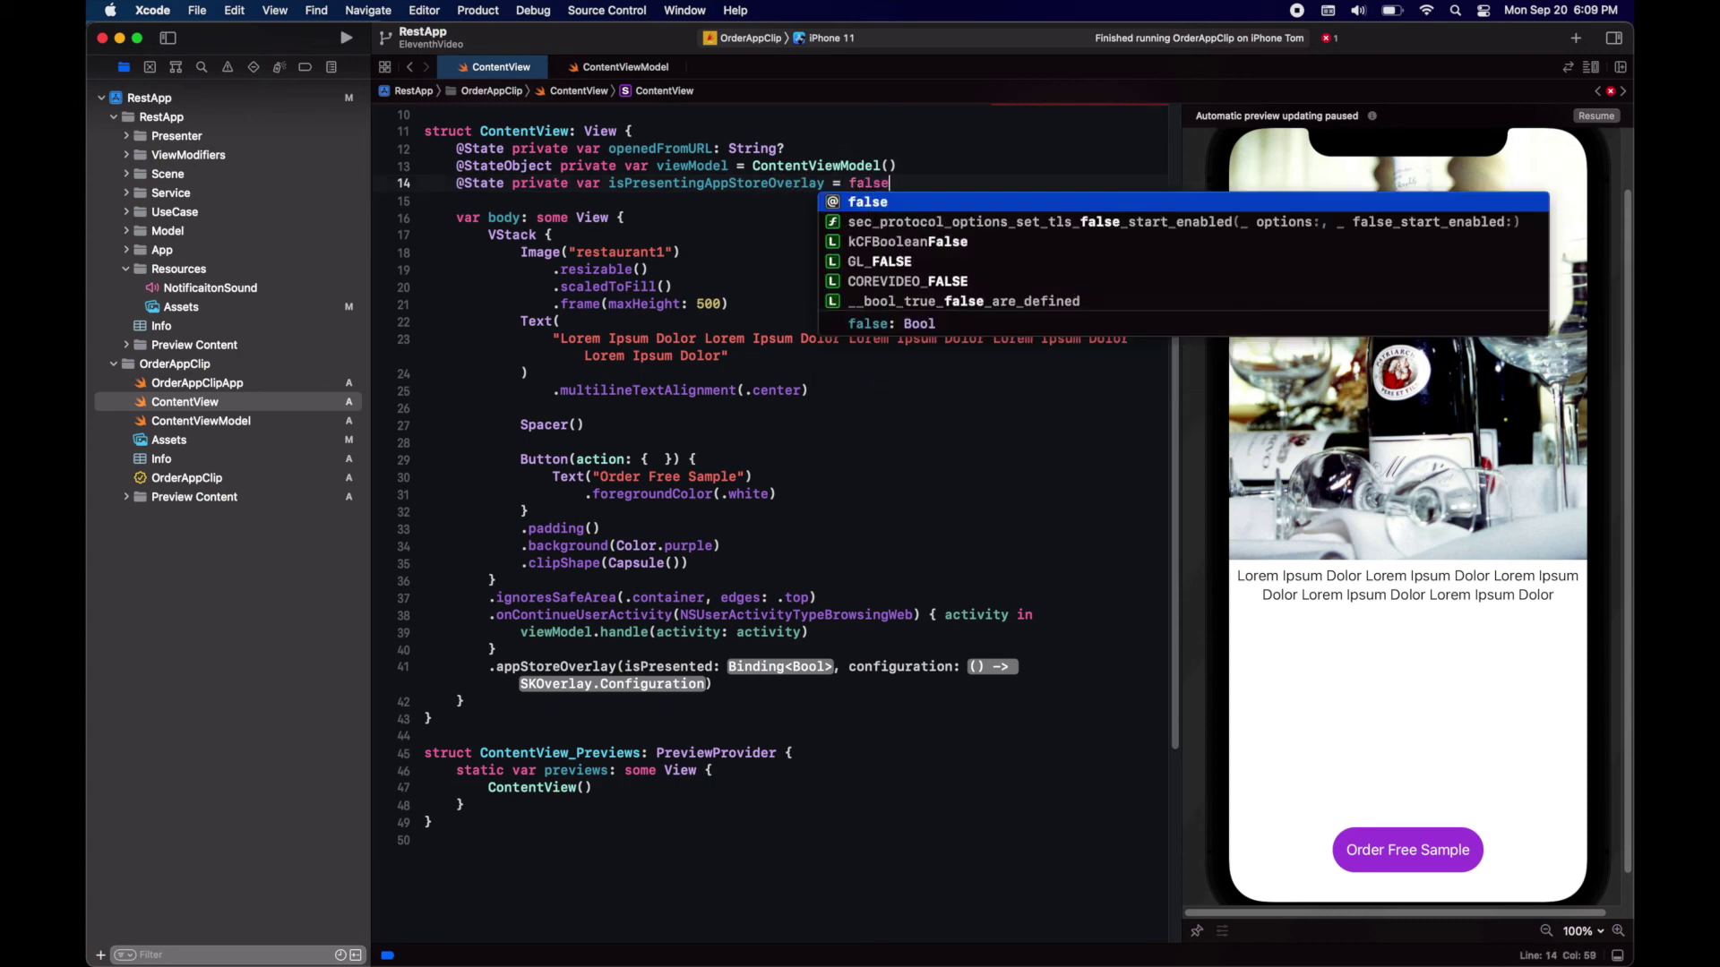
{"action": "key", "text": "Return"}
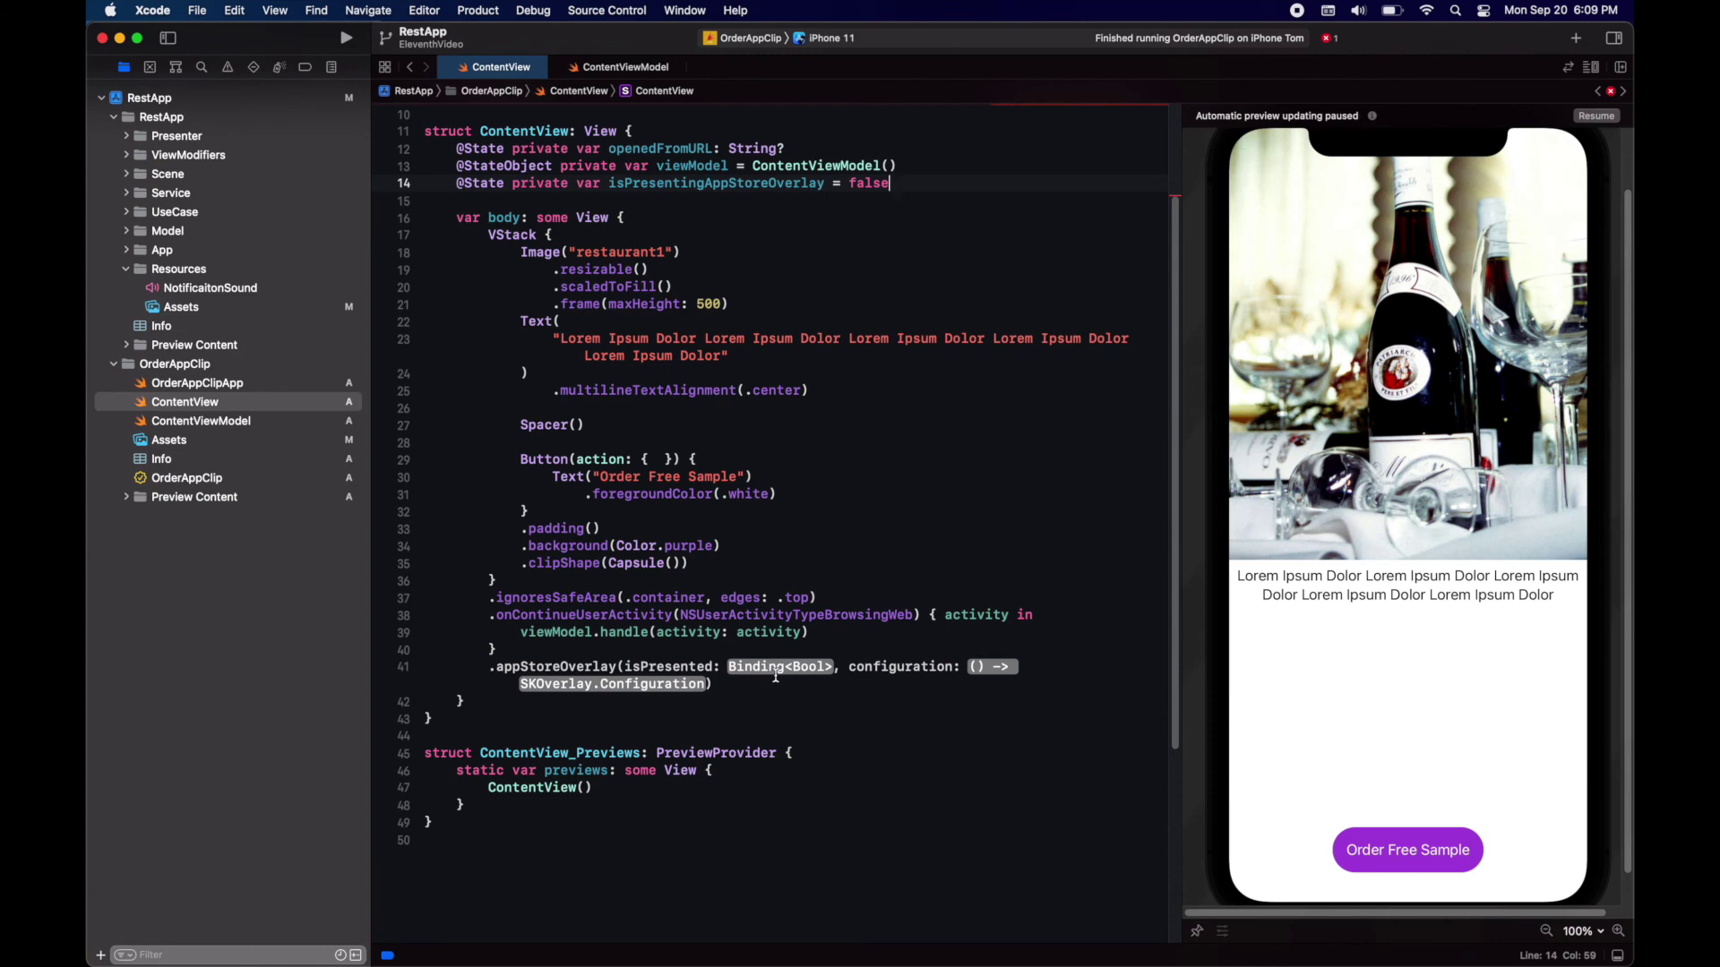
Bind $isPresentingAppStoreOverlay, return SKOverlay.AppClipConfiguration(position: .bottom) from the closure, and build.
{"action": "left_click", "coordinate": [775, 669]}
{"action": "type", "text": "$ispre"}
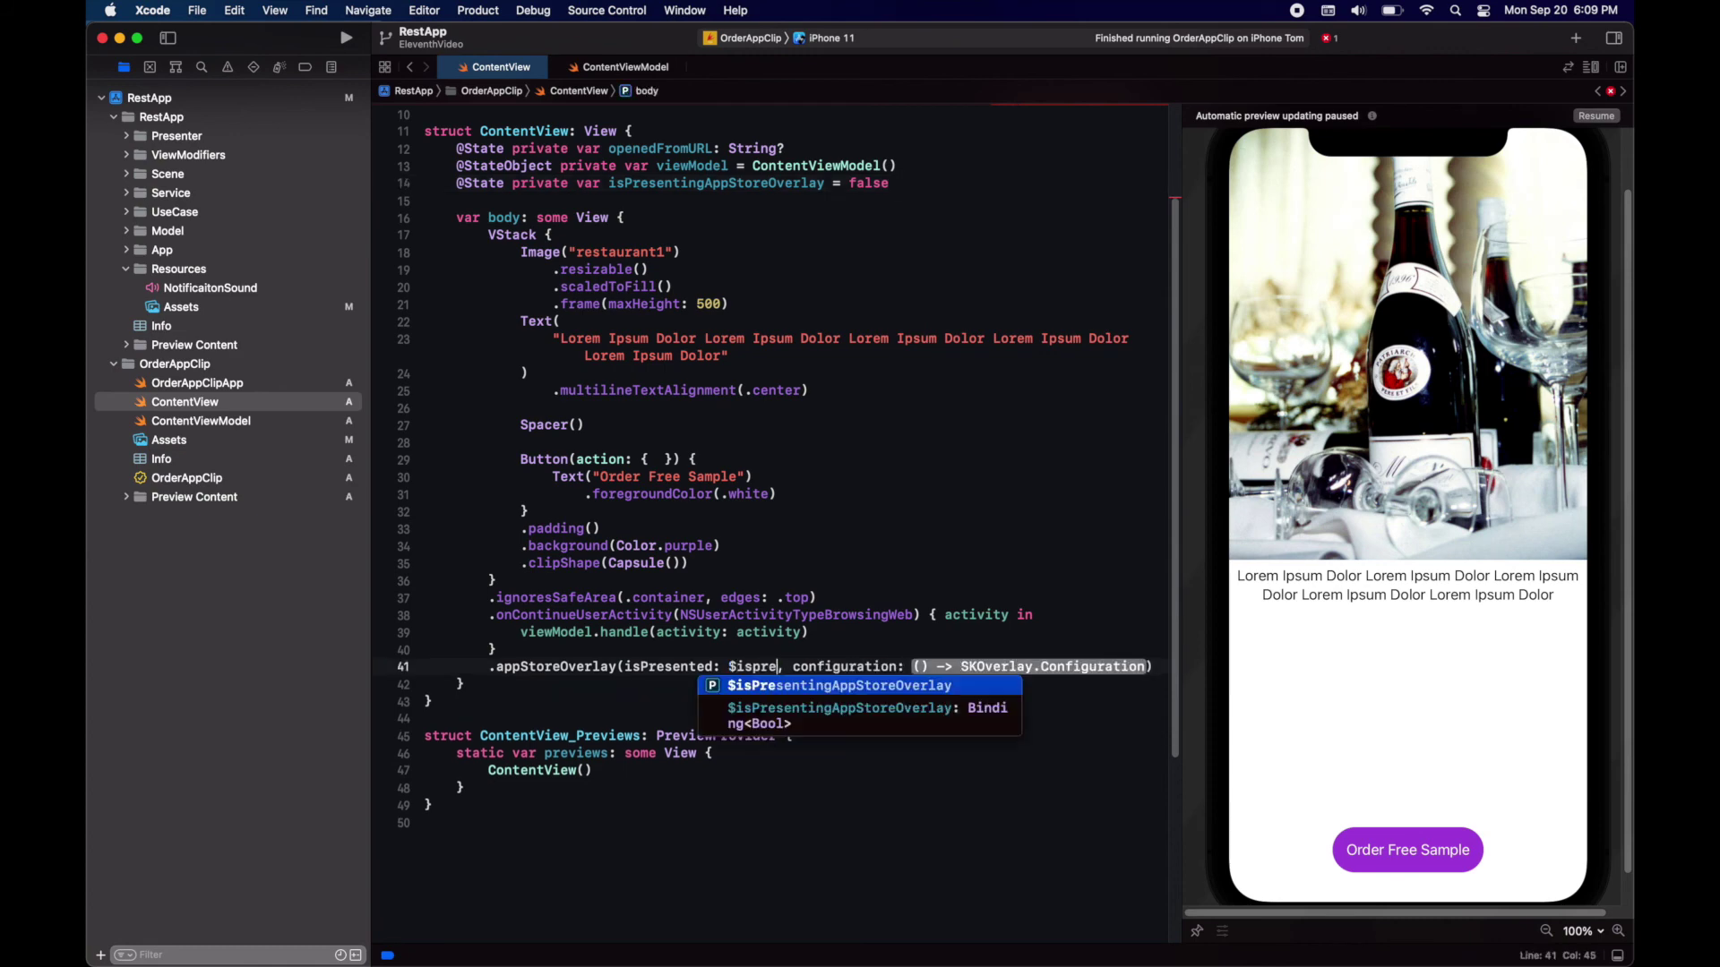
{"action": "key", "text": "Return"}
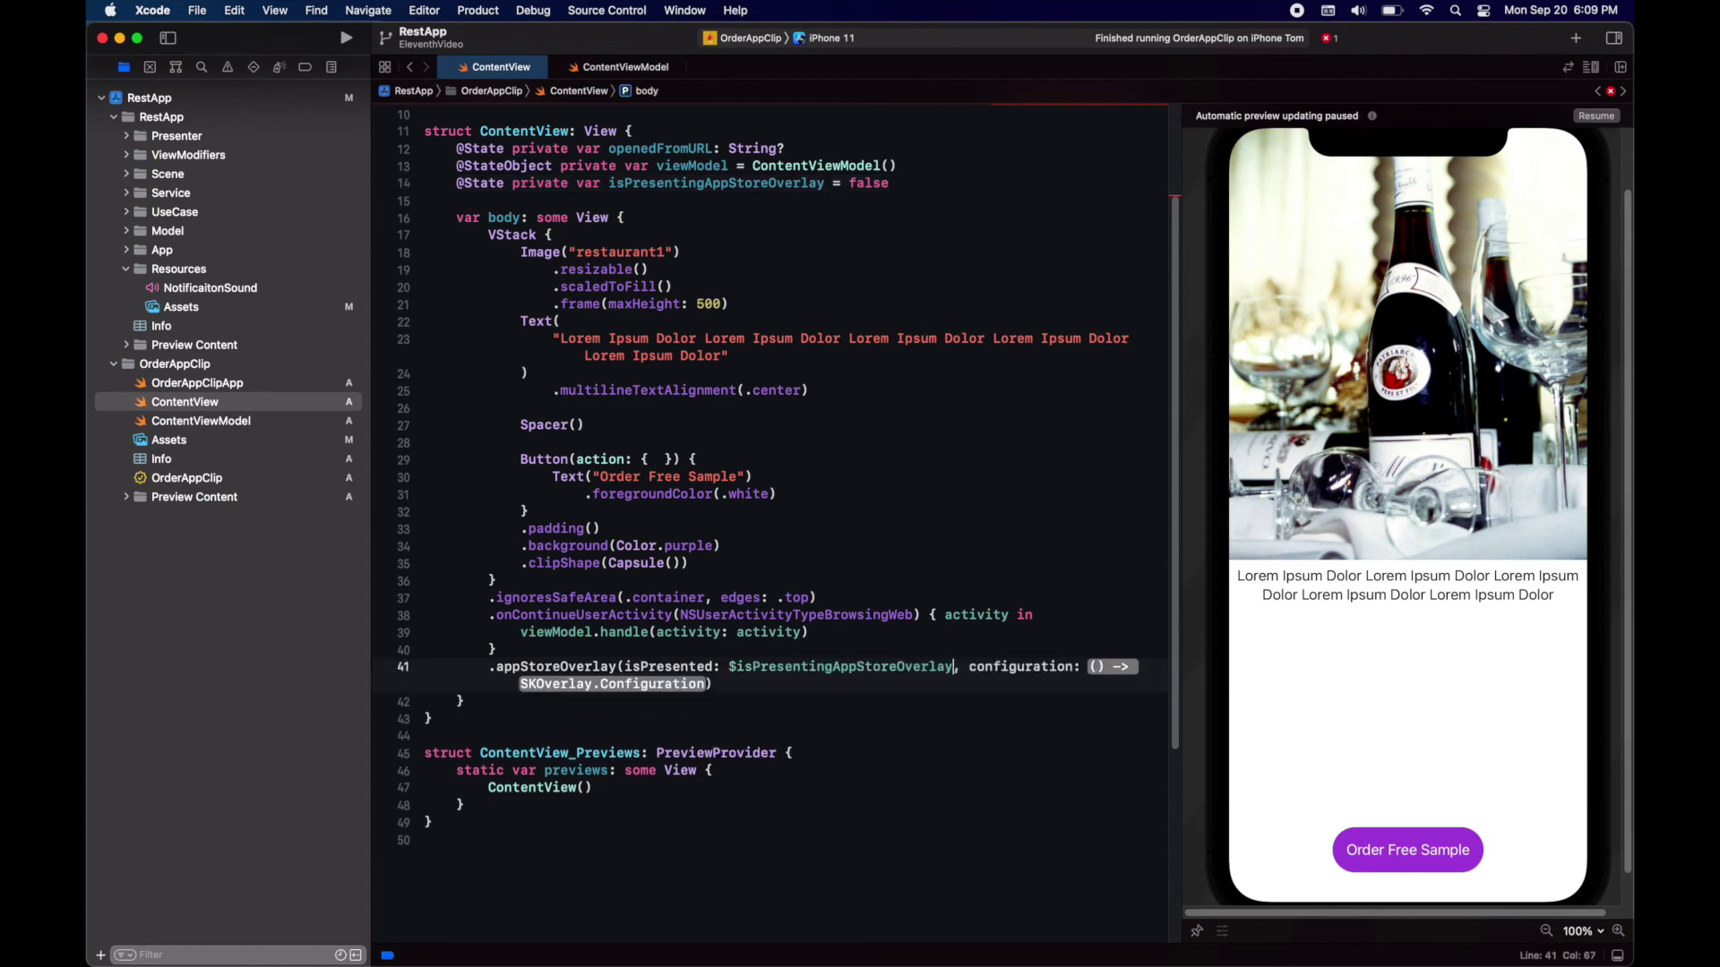
{"action": "key", "text": "Tab"}
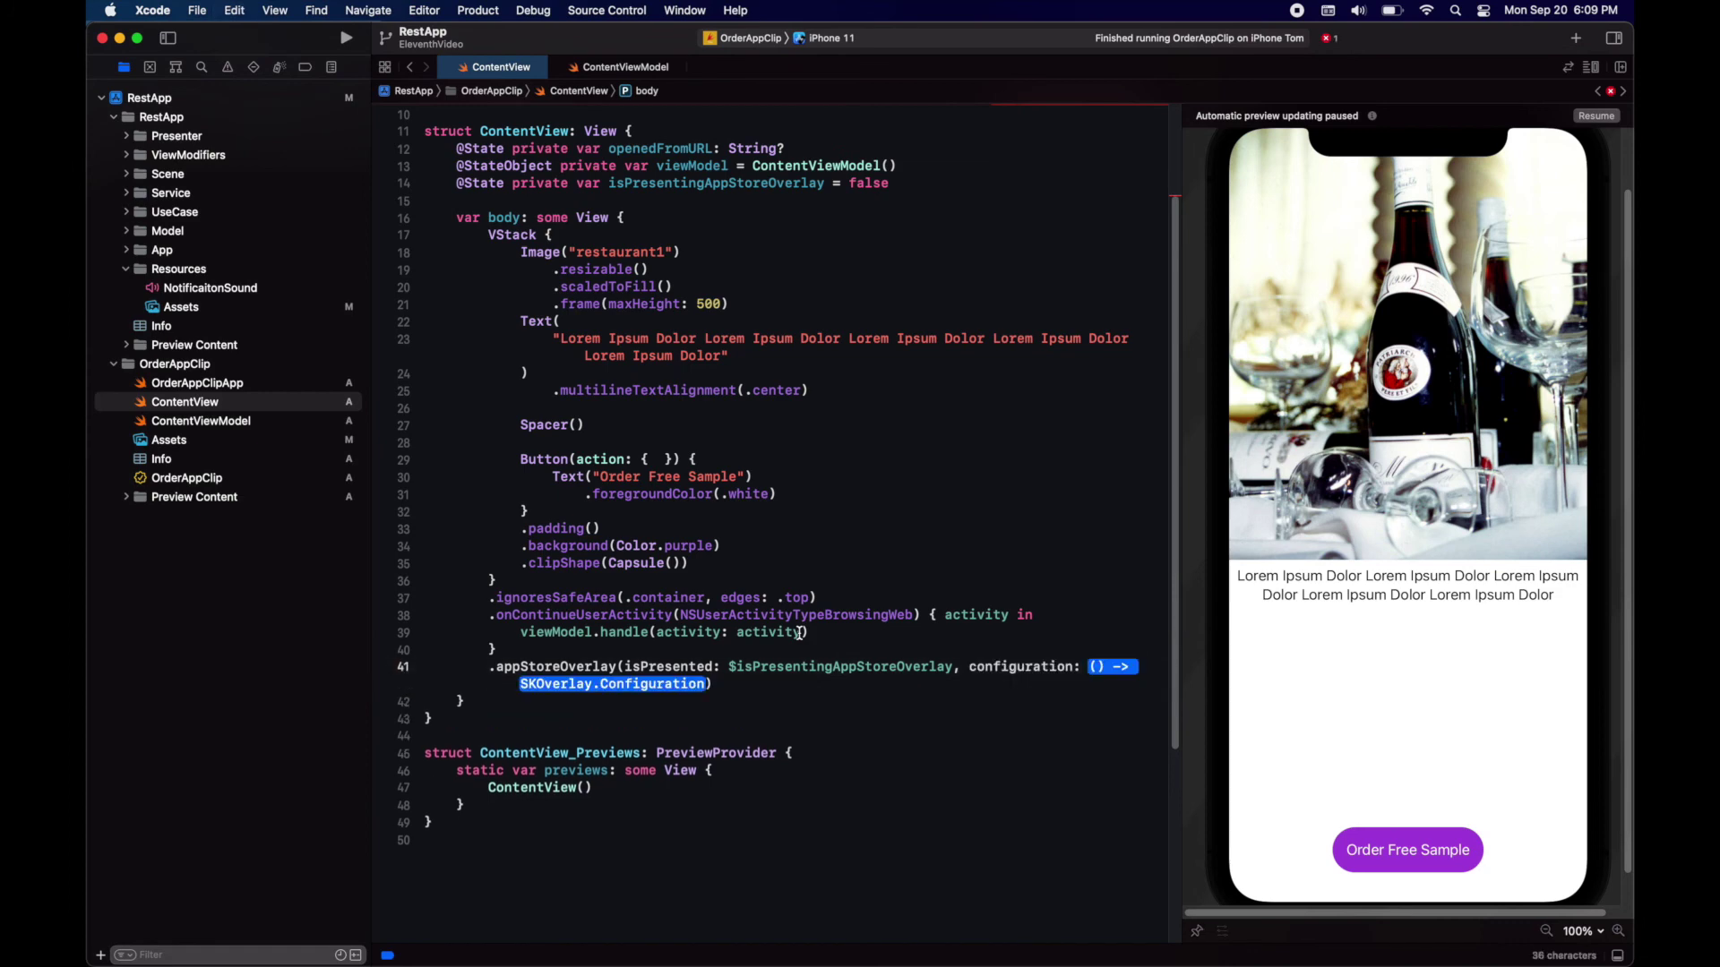
{"action": "left_click_drag", "start_coordinate": [952, 667], "coordinate": [711, 684]}
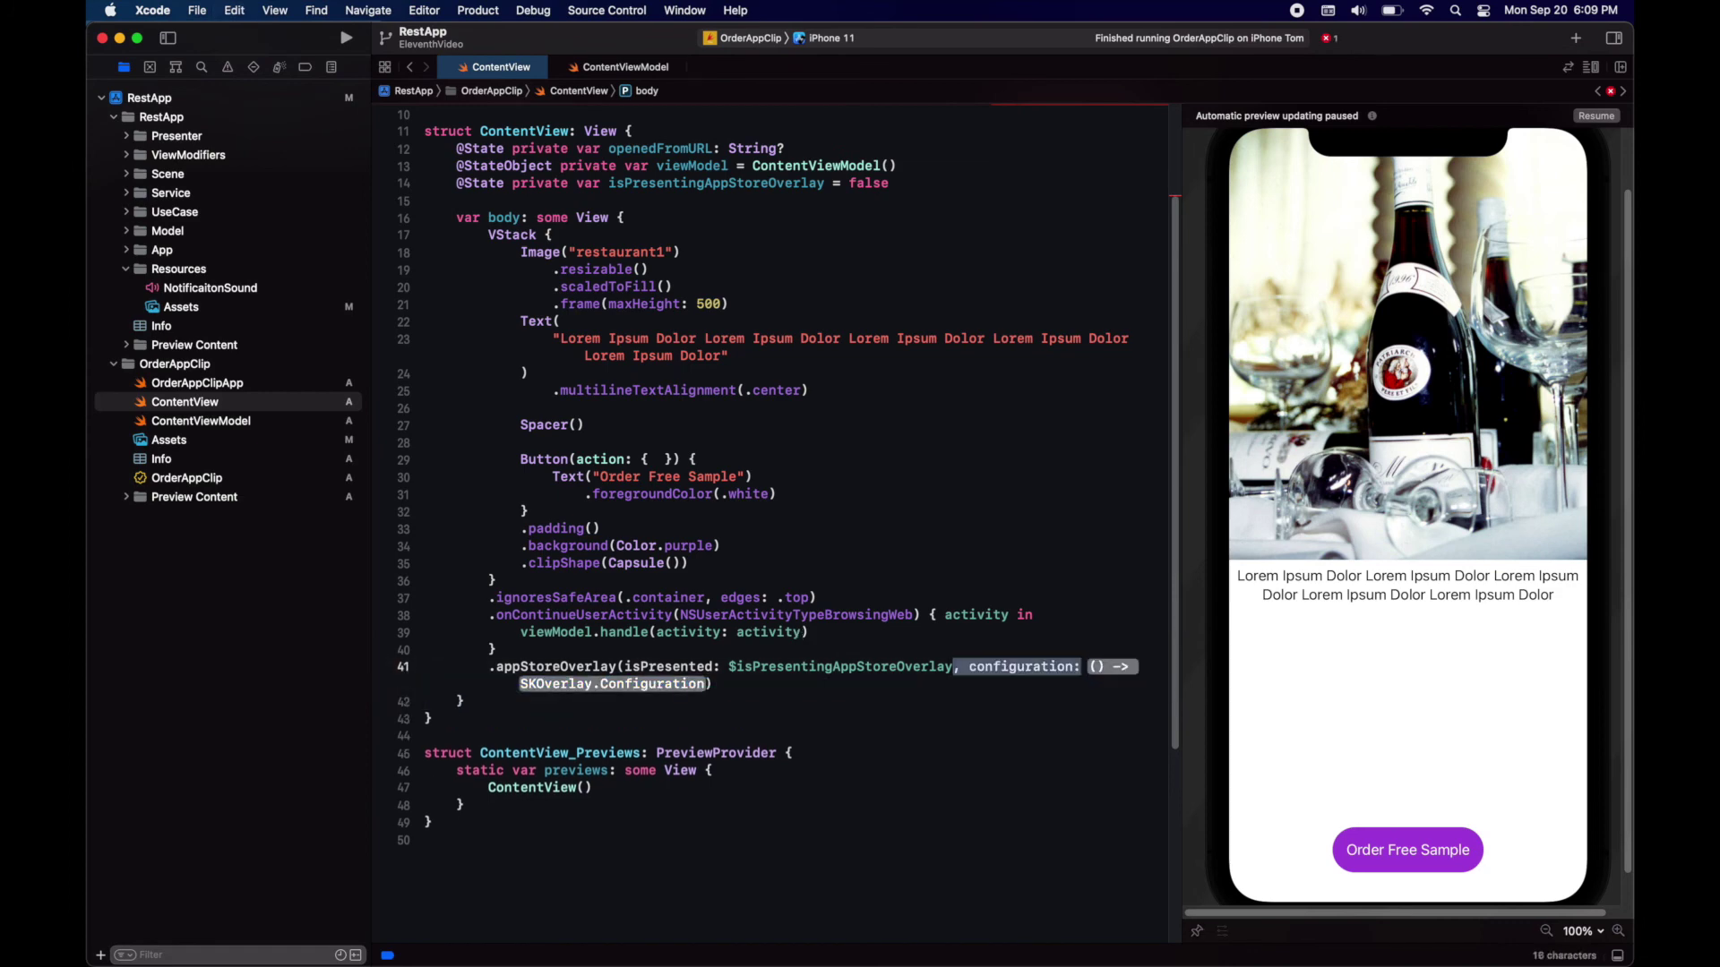
{"action": "key", "text": "BackSpace"}
{"action": "type", "text": "{"}
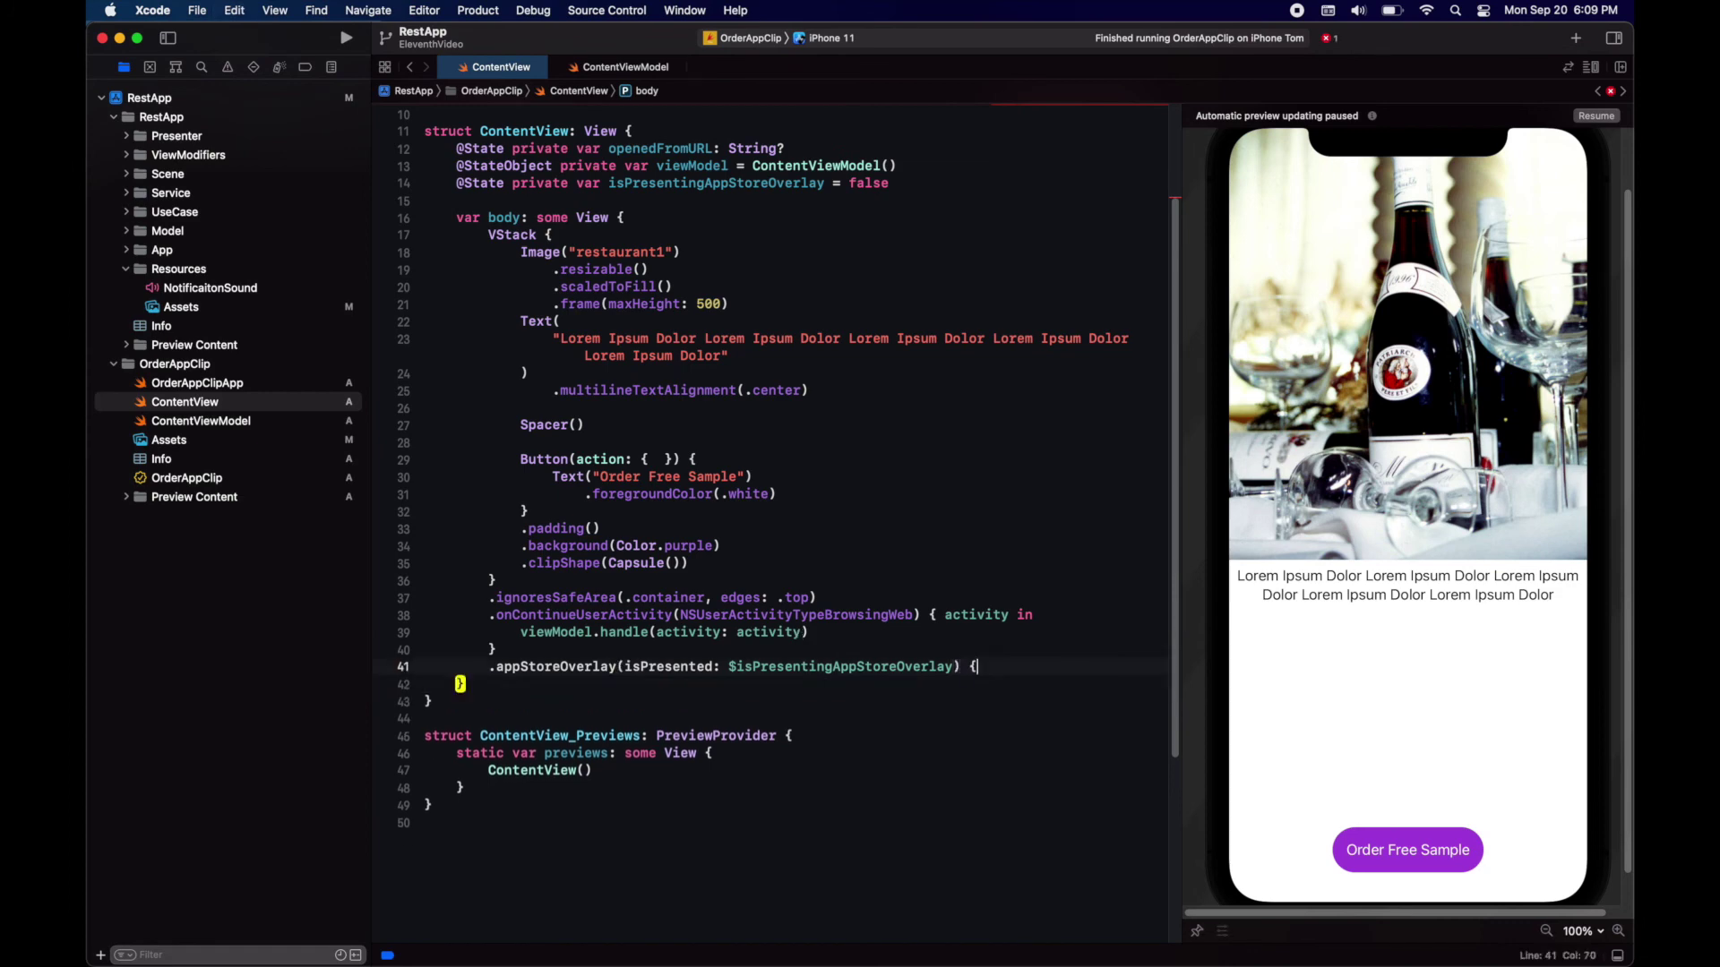
{"action": "key", "text": "Return"}
{"action": "type", "text": "SKOverlay."}
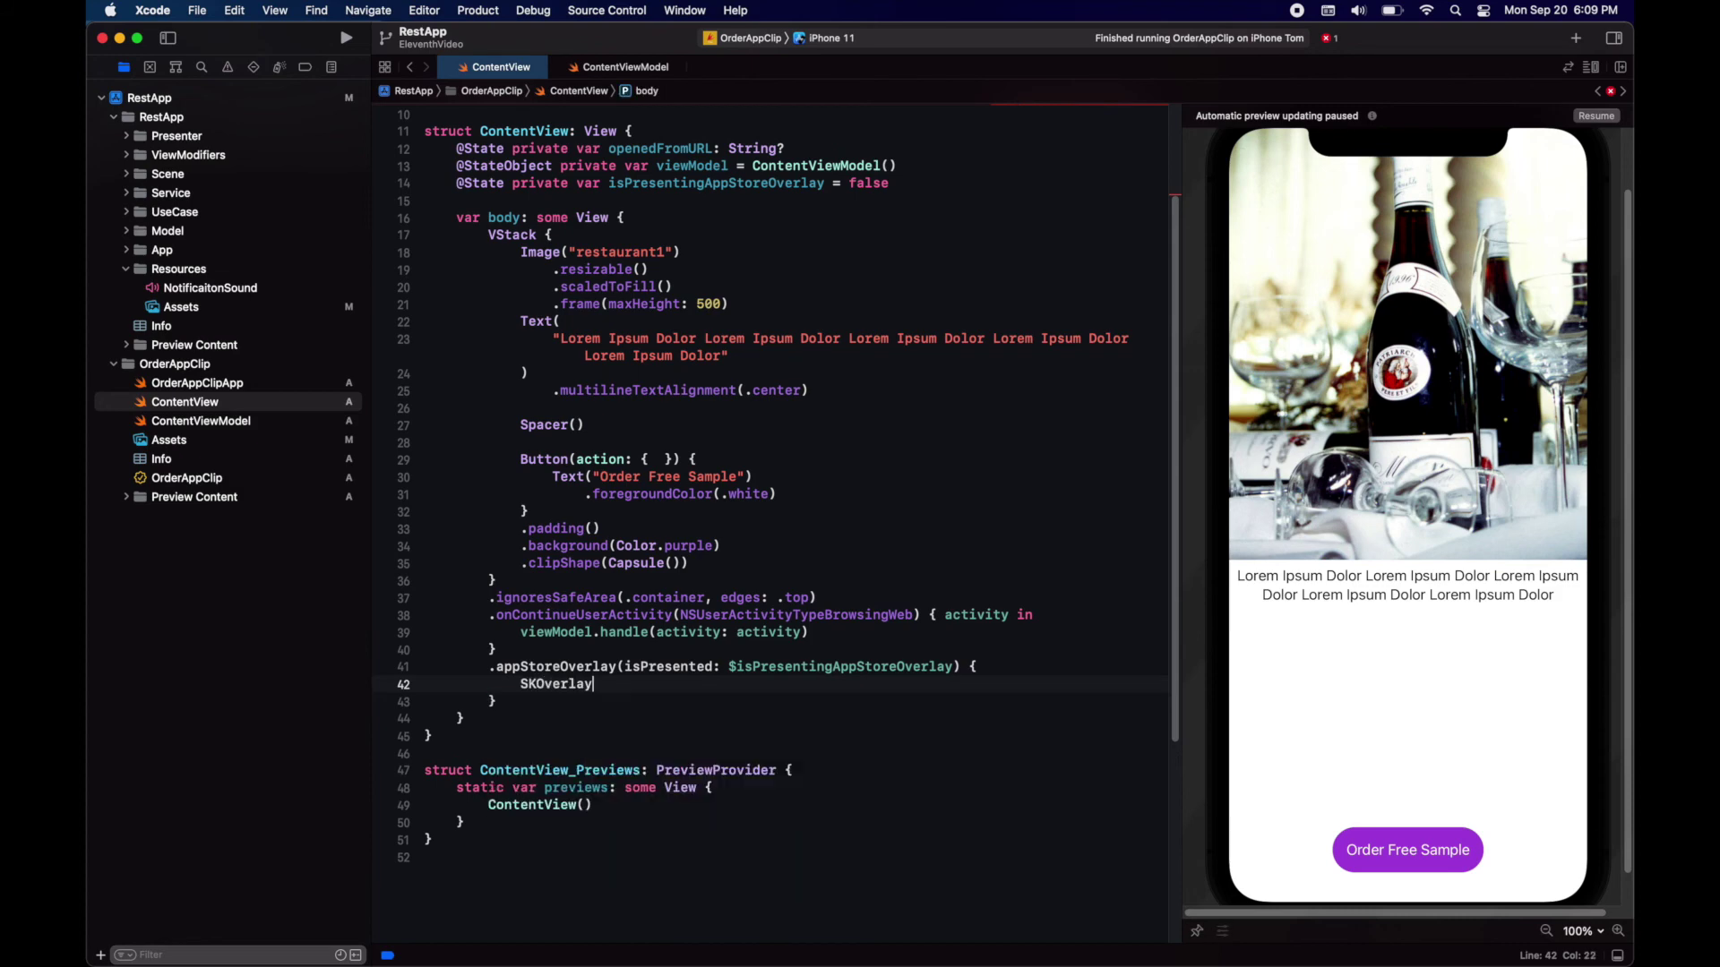
{"action": "type", "text": "App"}
{"action": "key", "text": "Return"}
{"action": "type", "text": "("}
{"action": "key", "text": "Return"}
{"action": "type", "text": ".b)"}
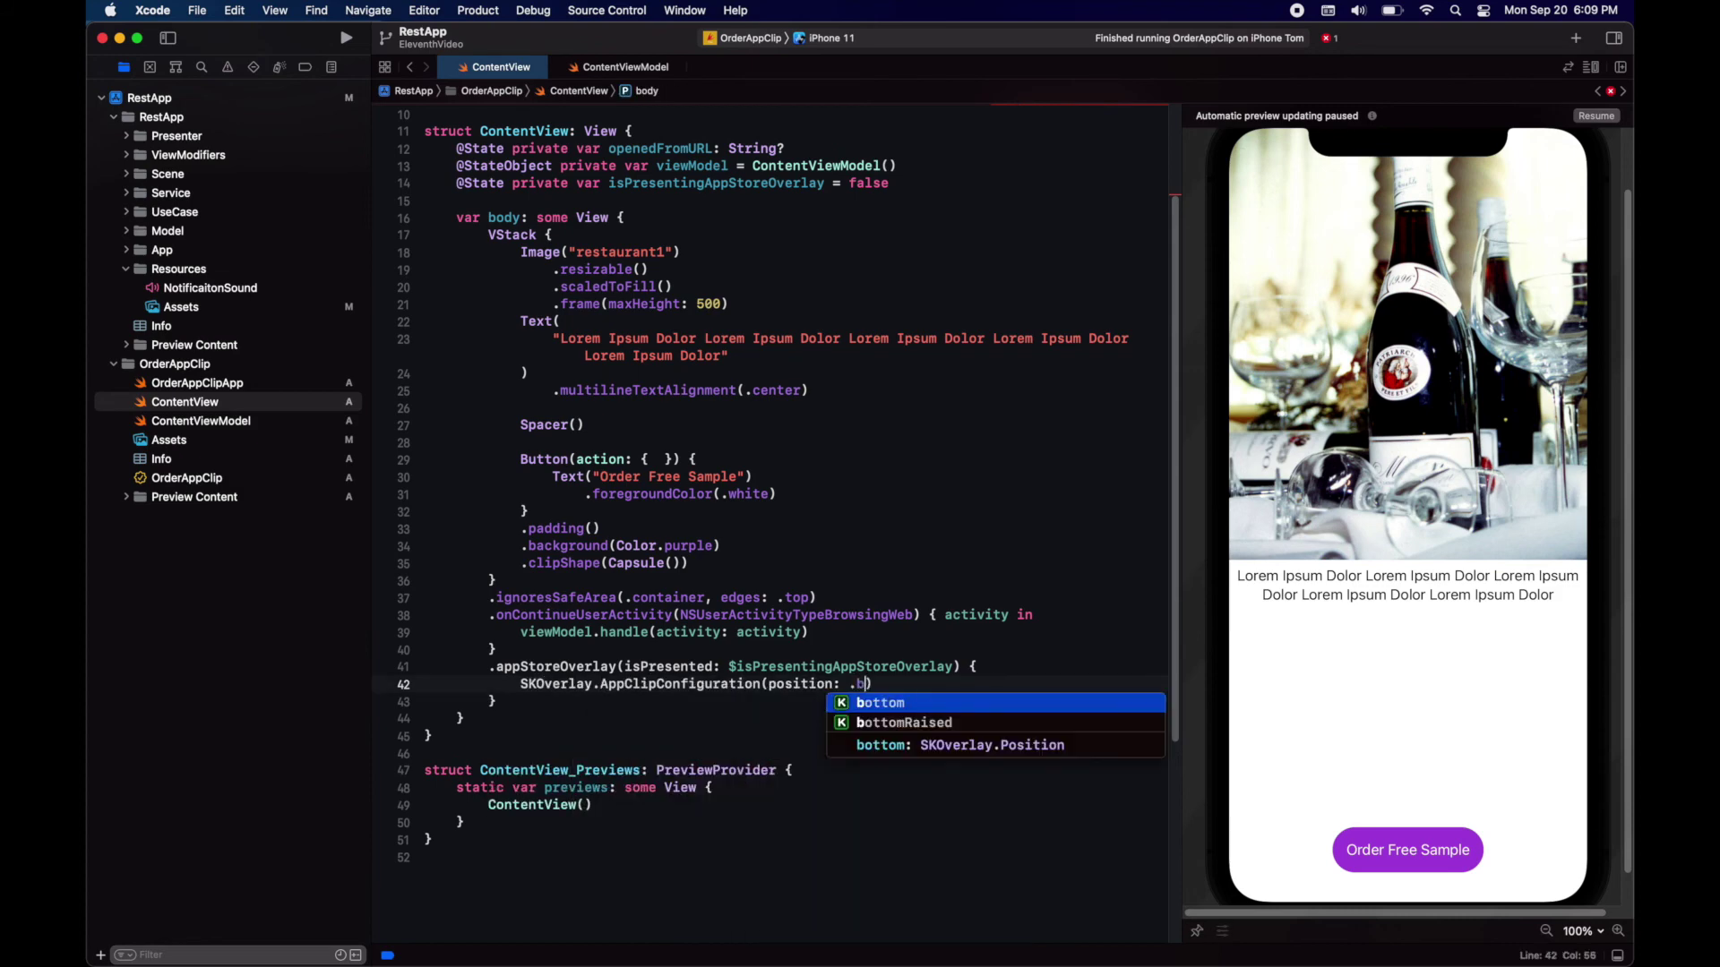
{"action": "key", "text": "Return"}
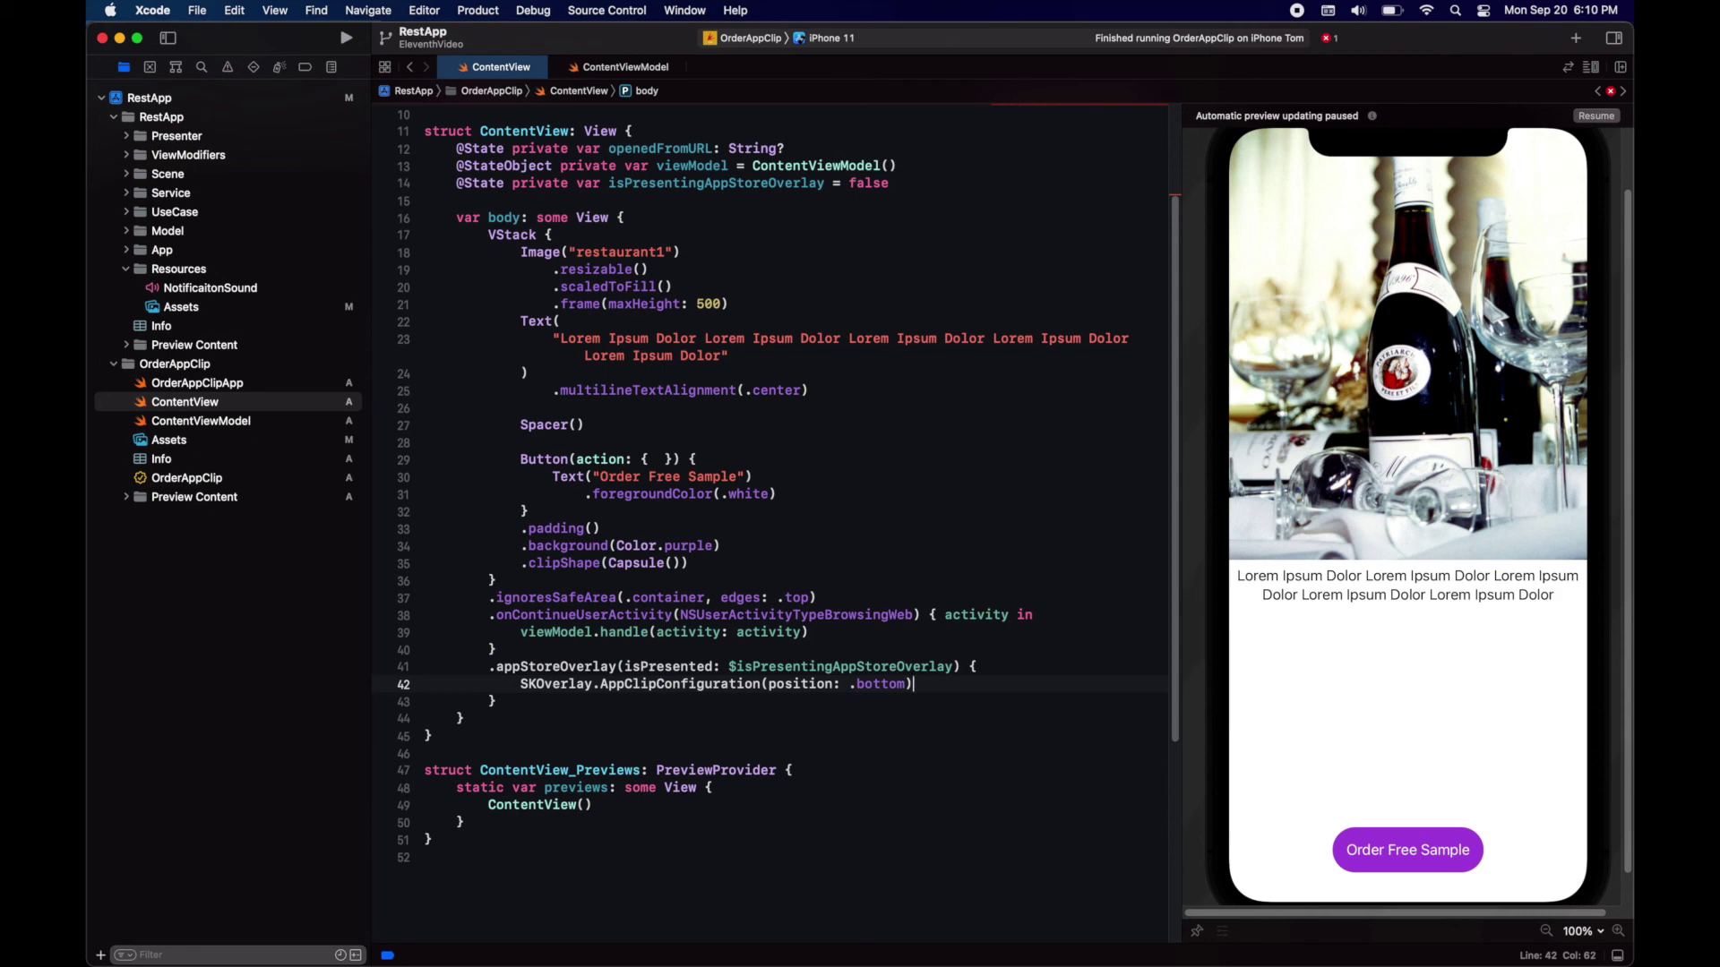
{"action": "scroll", "coordinate": [742, 565], "scroll_direction": "up", "scroll_amount": 3}
{"action": "scroll", "coordinate": [779, 498], "scroll_direction": "up", "scroll_amount": 3}
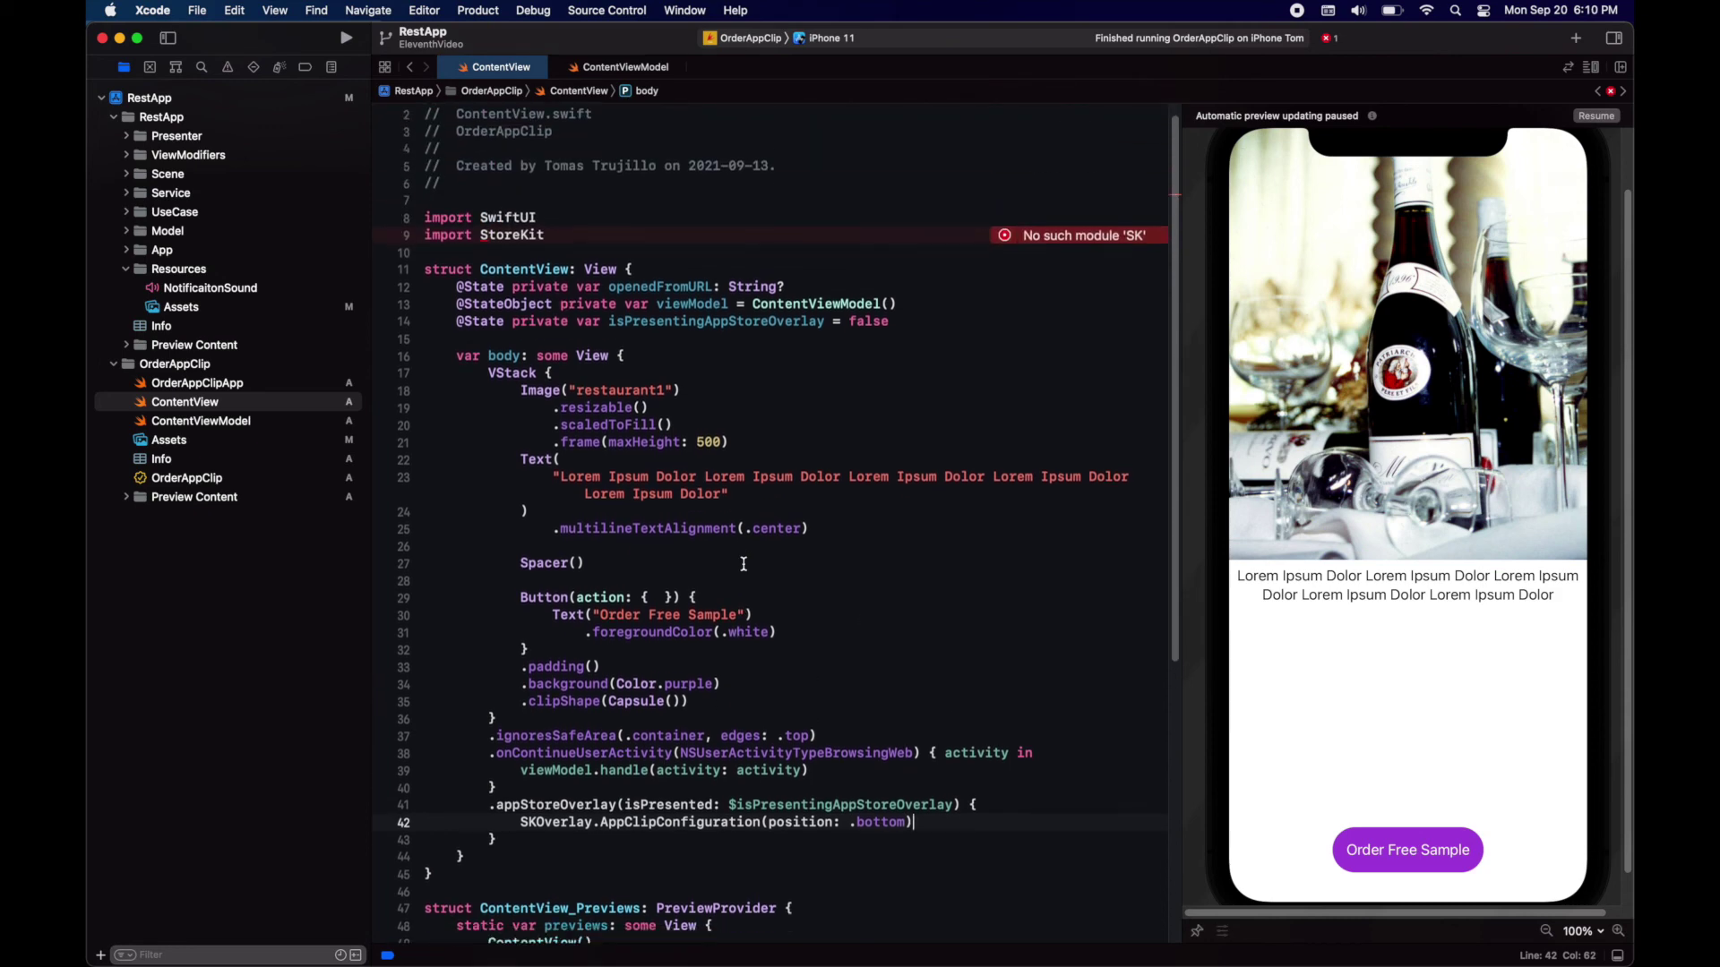
{"action": "key", "text": "super+r"}
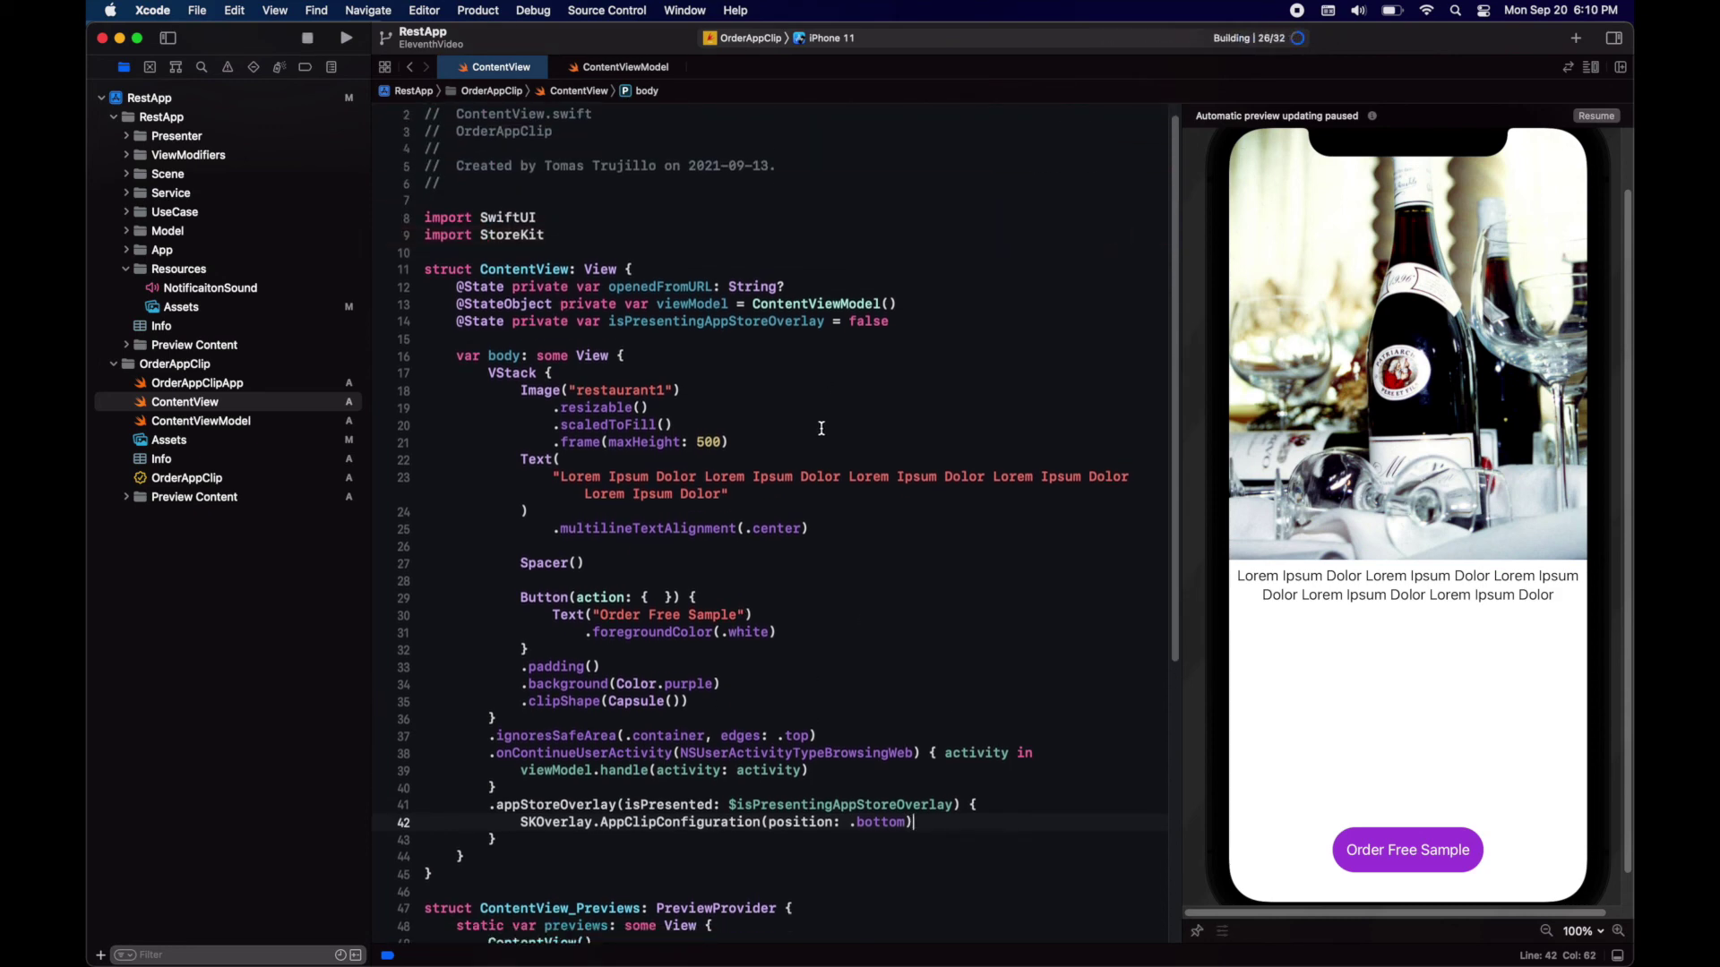
Toggle isPresentingAppStoreOverlay in the button, load viewModel.imageName, and hide the preview.
{"action": "left_click", "coordinate": [662, 599]}
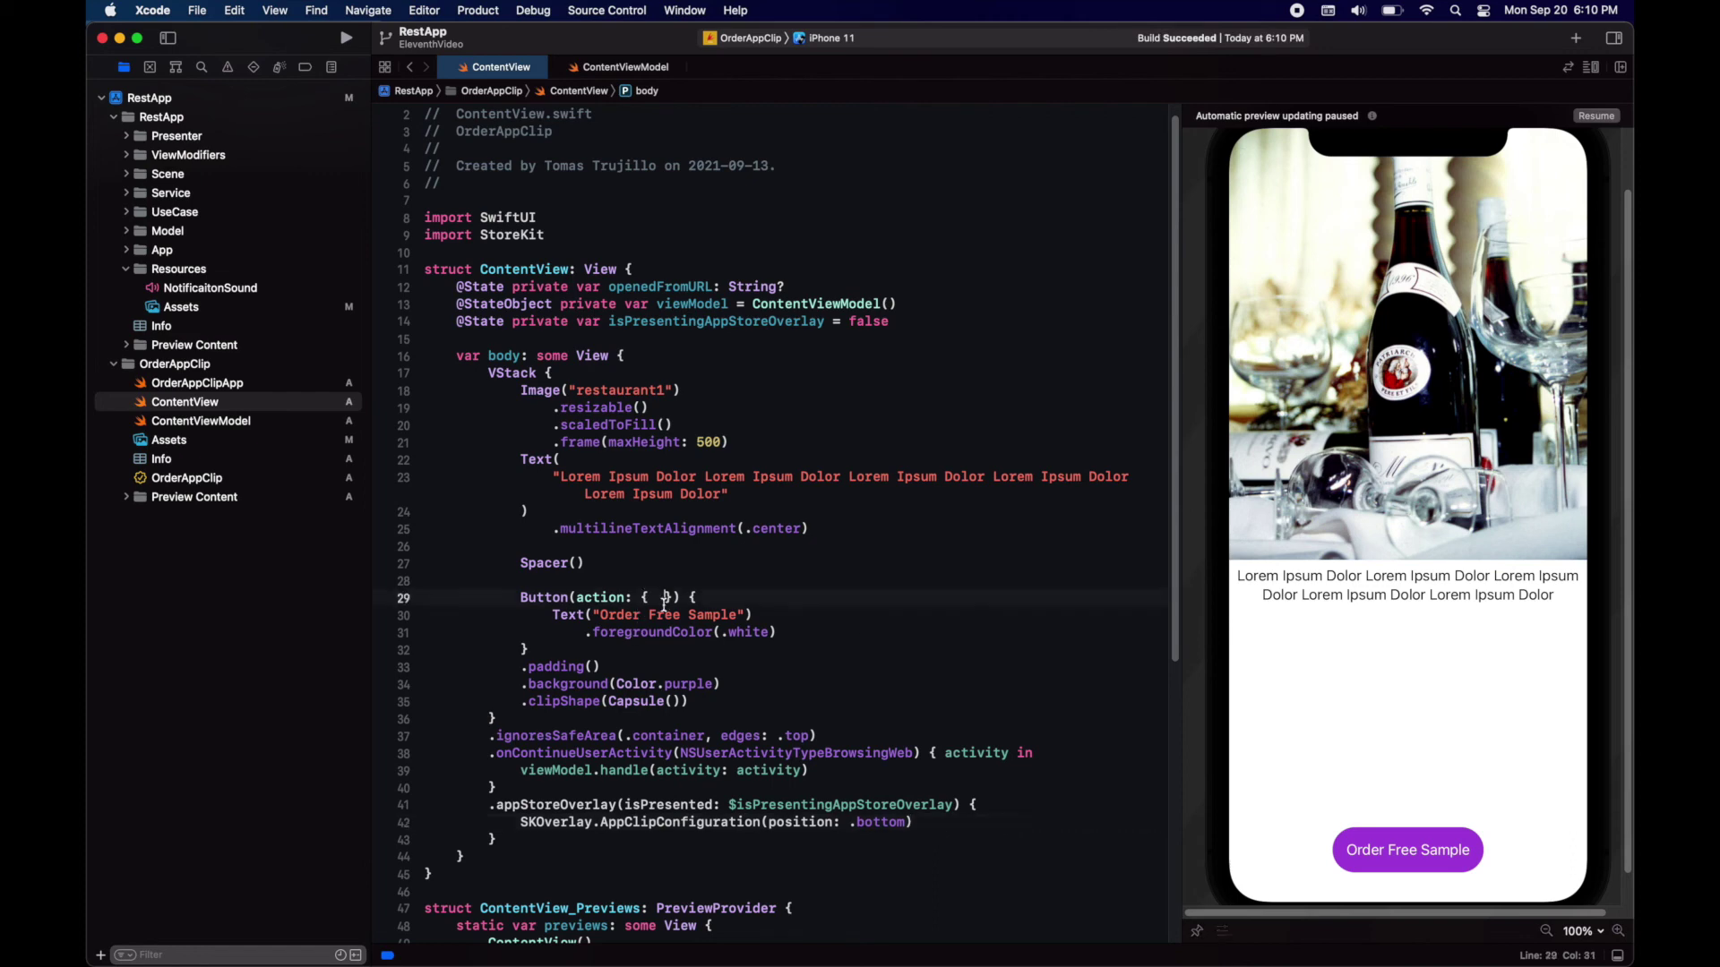
{"action": "type", "text": "isPresentingAppStoreOverlay.toggle()"}
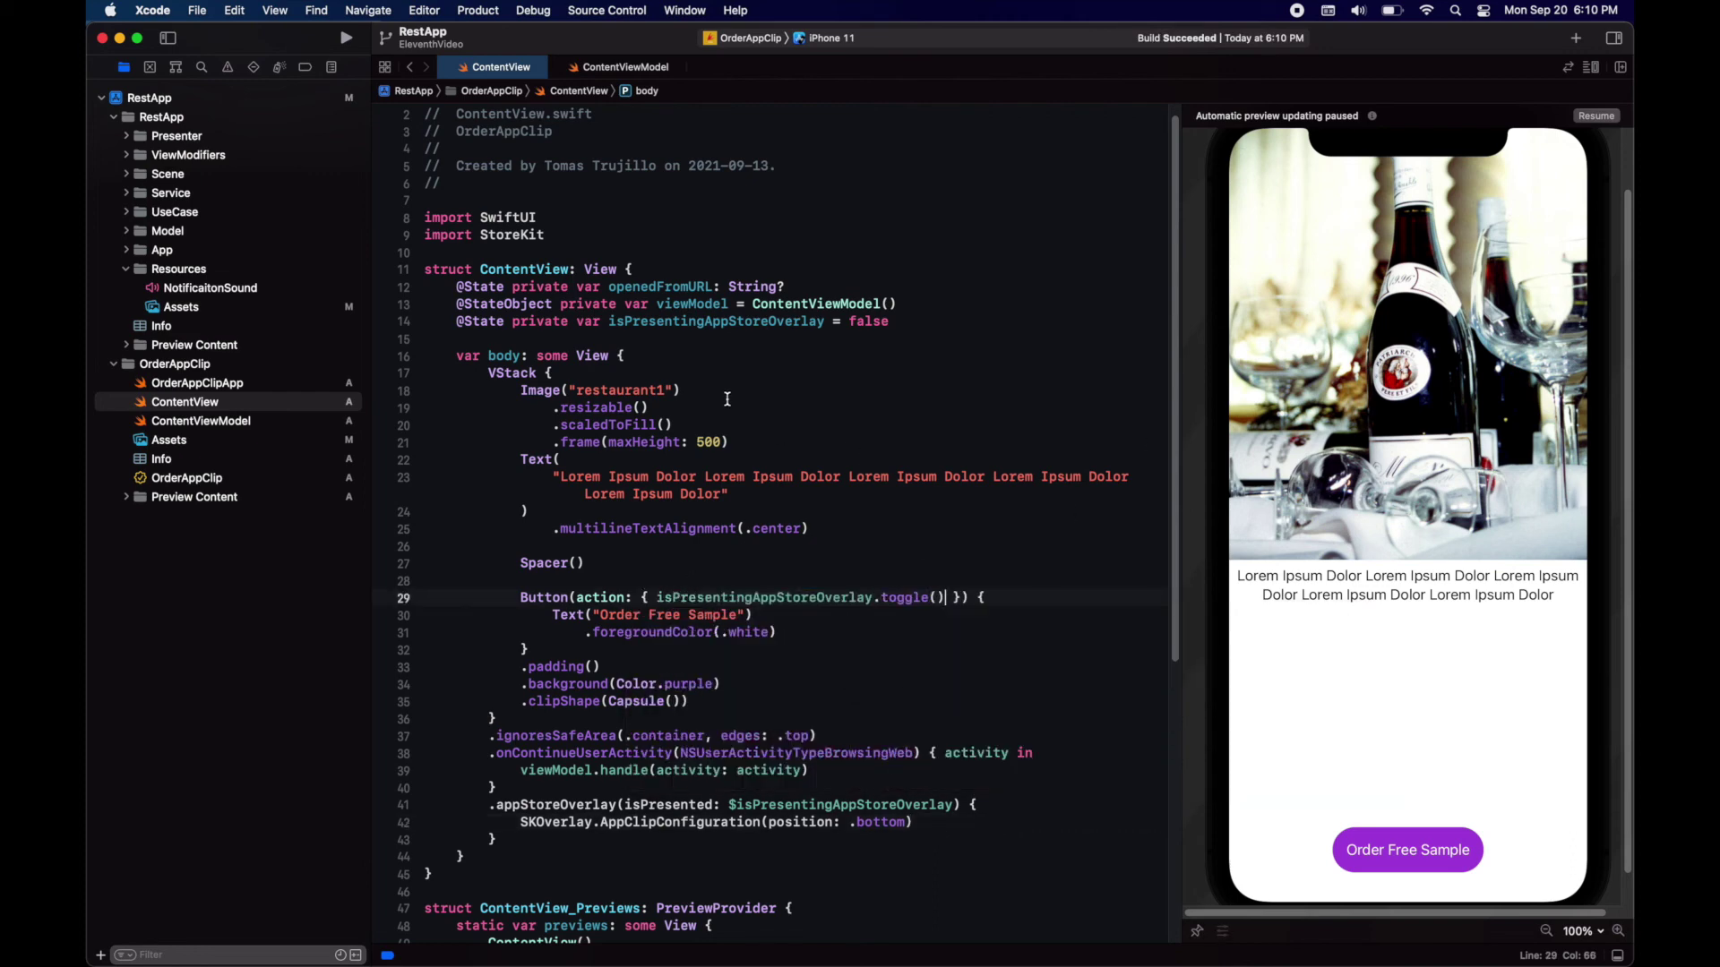
{"action": "left_click_drag", "start_coordinate": [570, 390], "coordinate": [676, 390]}
{"action": "type", "text": "viewModel."}
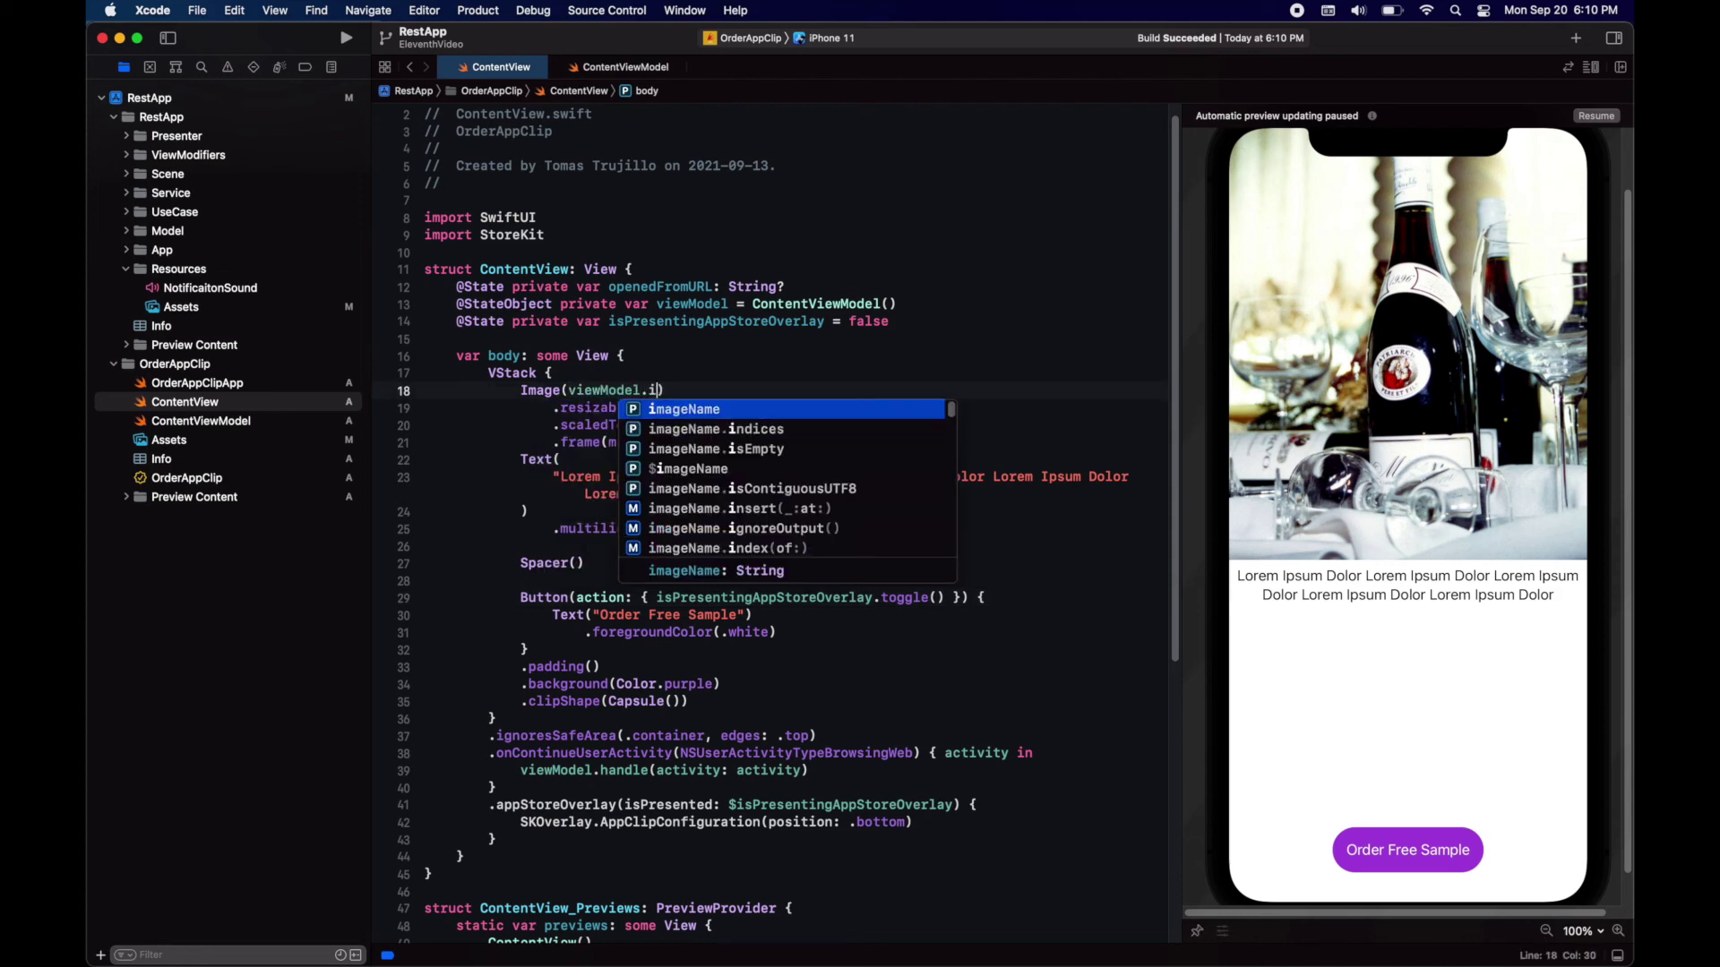
{"action": "type", "text": "imageName"}
{"action": "left_click", "coordinate": [1078, 262]}
{"action": "key", "text": "alt+super+Return"}
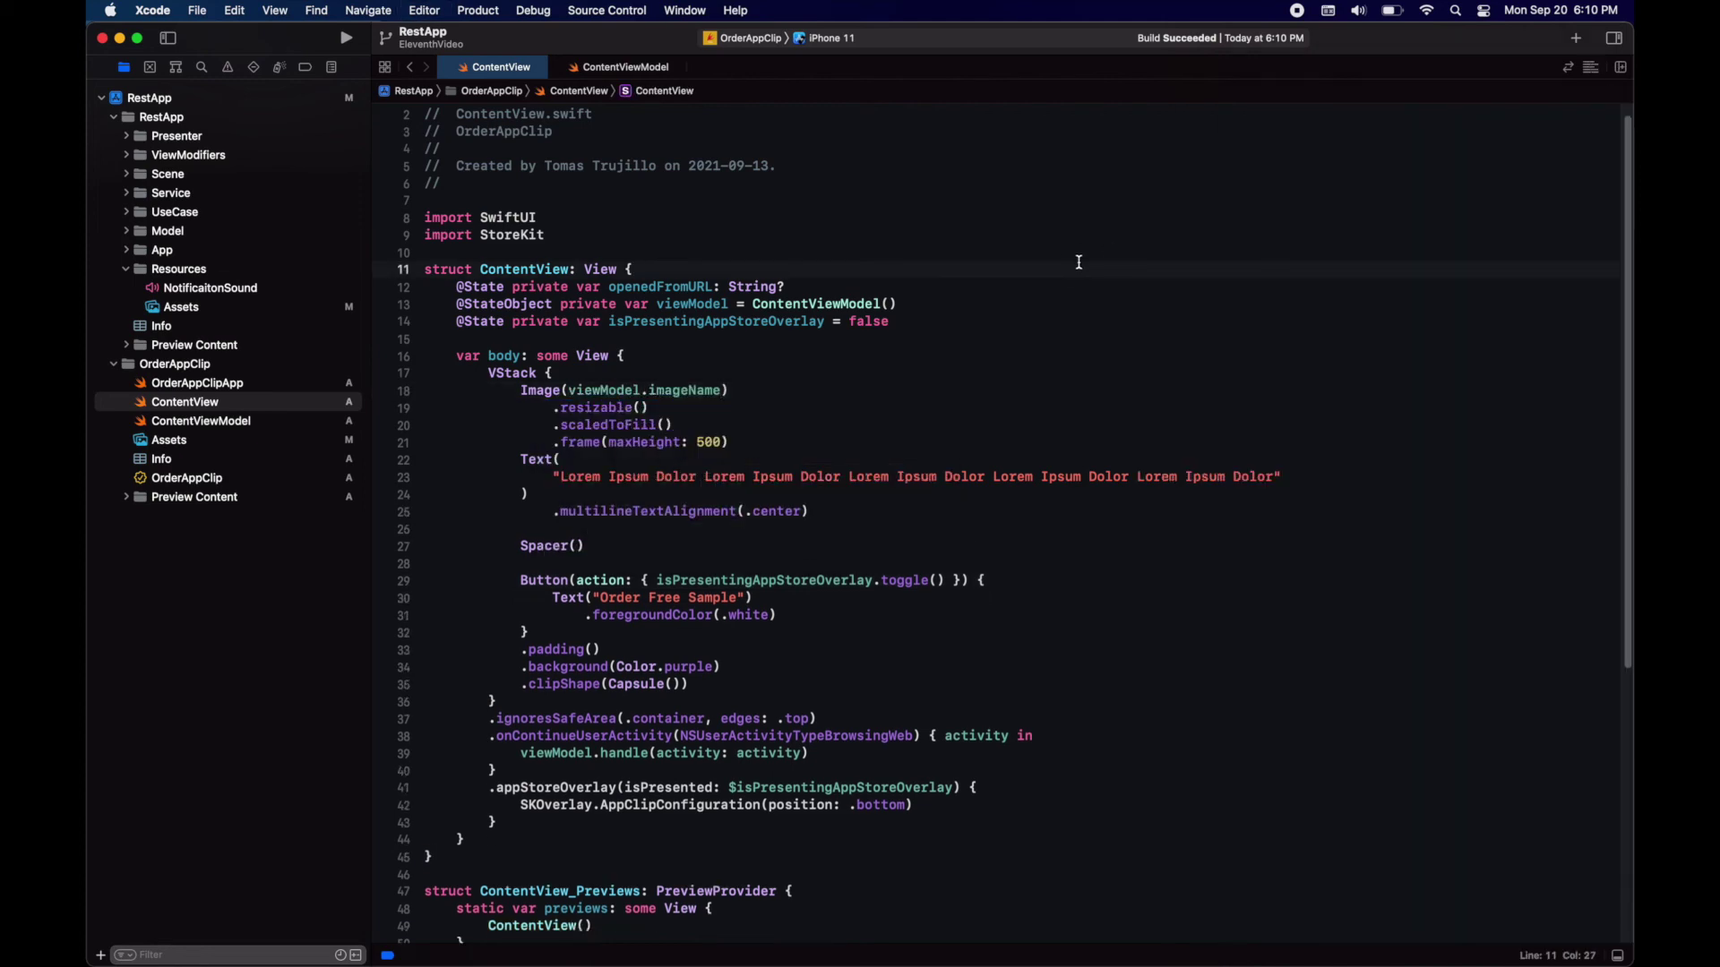
Run OrderAppClip on the connected iPhone and view it in the QuickTime mirror.
{"action": "left_click", "coordinate": [830, 38]}
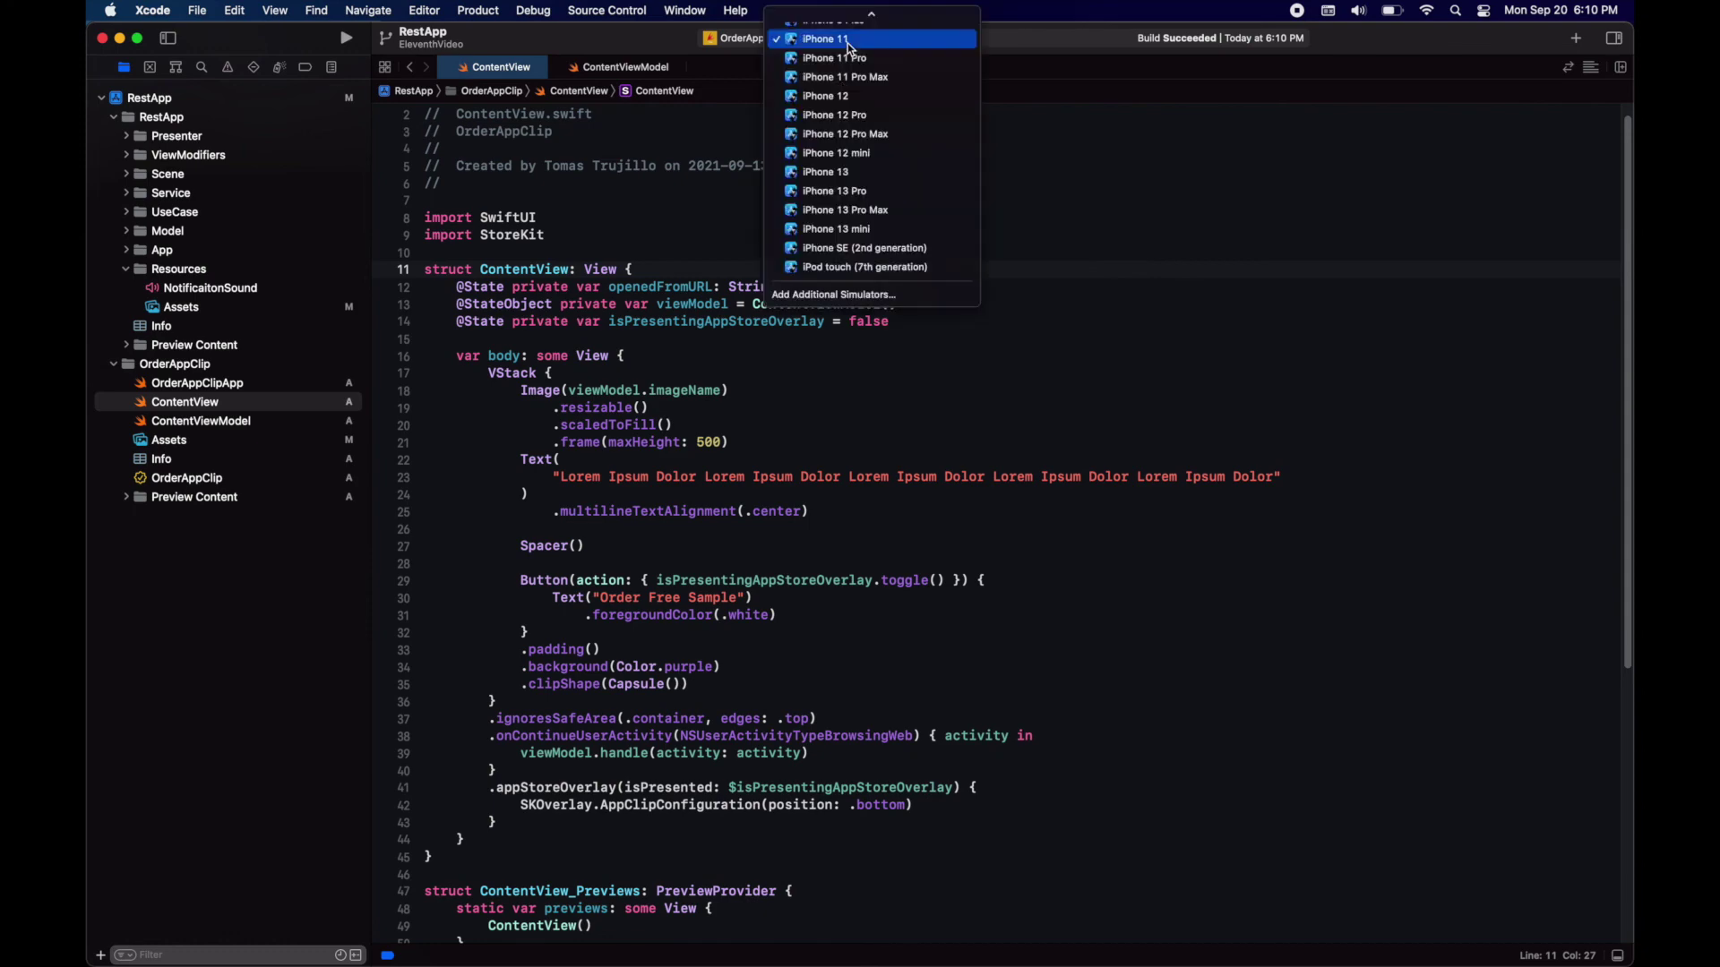
{"action": "left_click", "coordinate": [844, 43]}
{"action": "key", "text": "super+r"}
{"action": "key", "text": "super+Tab"}
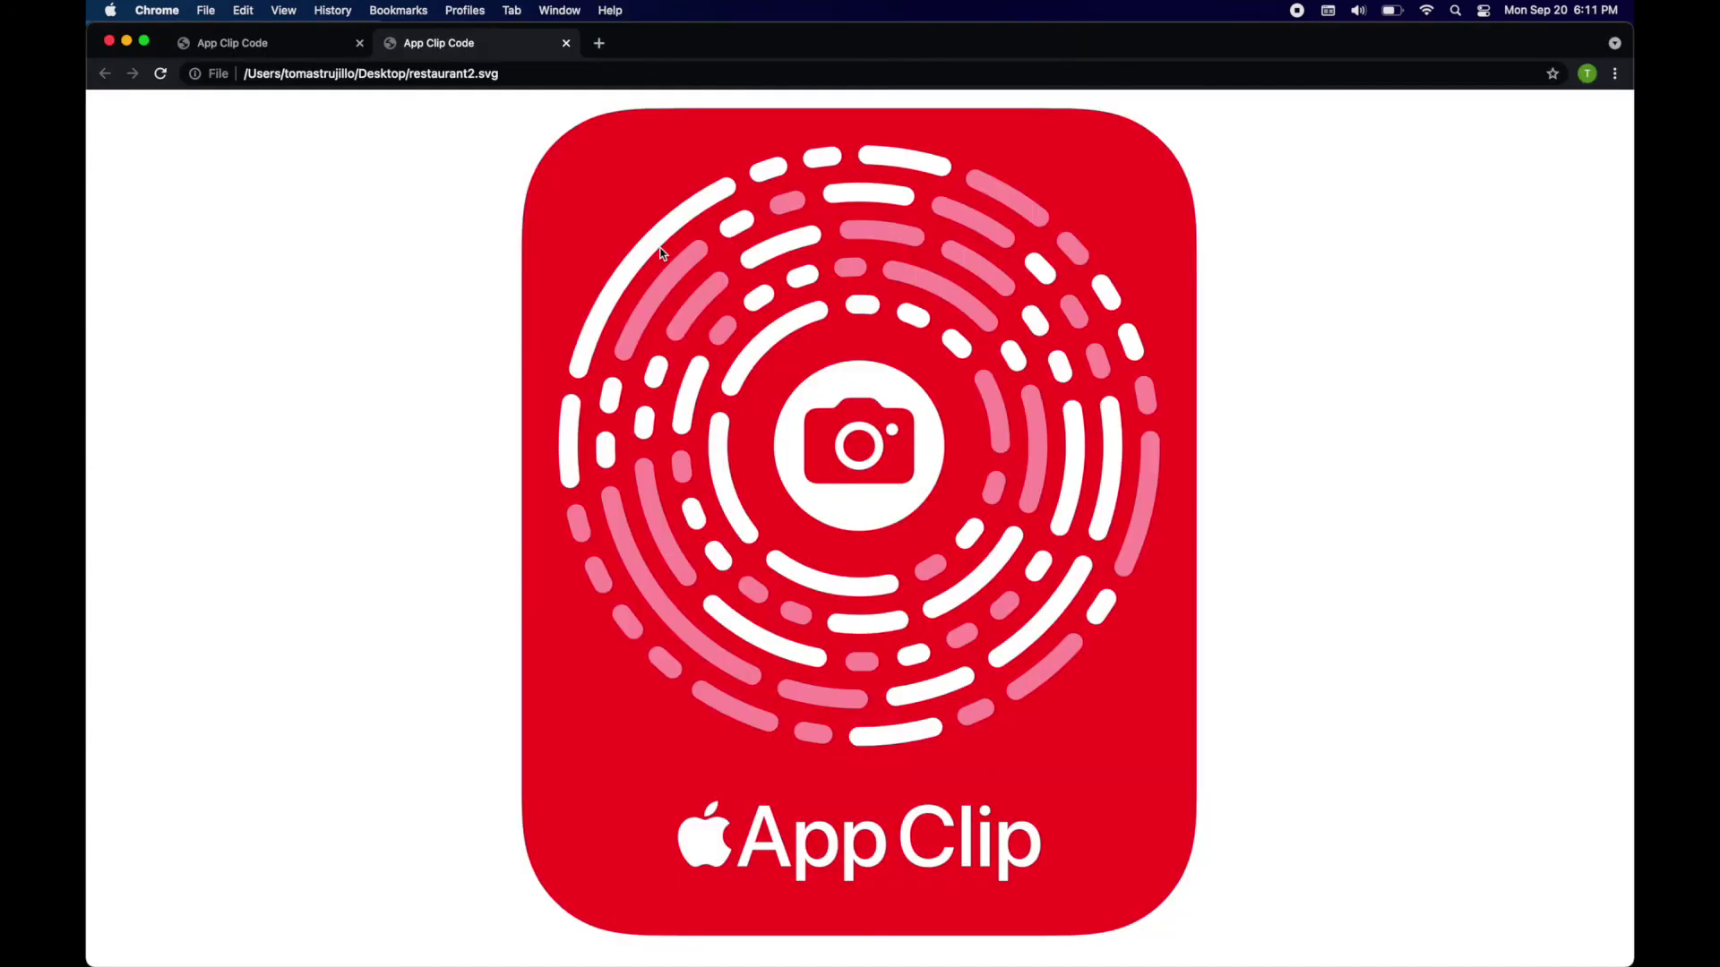
Watch the mirrored iPhone, then show the orange restaurant1.svg App Clip code in Chrome.
{"action": "key", "text": "super+Tab"}
{"action": "key", "text": "super+Tab"}
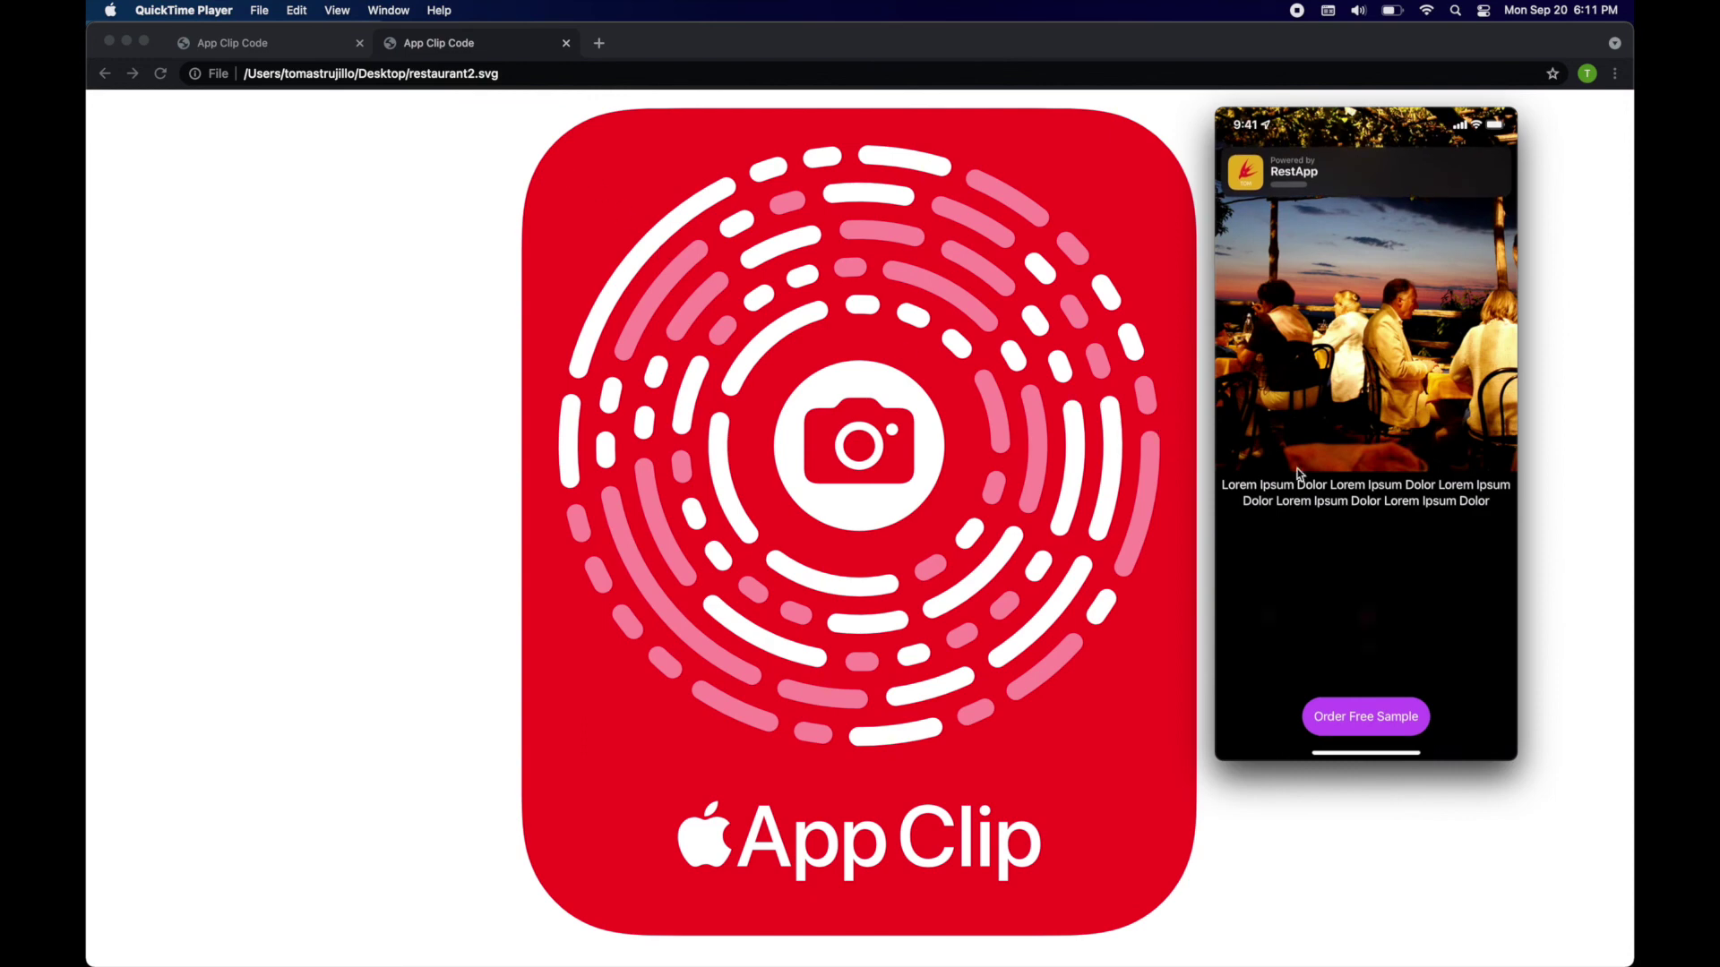
{"action": "mouse_move", "coordinate": [1377, 746]}
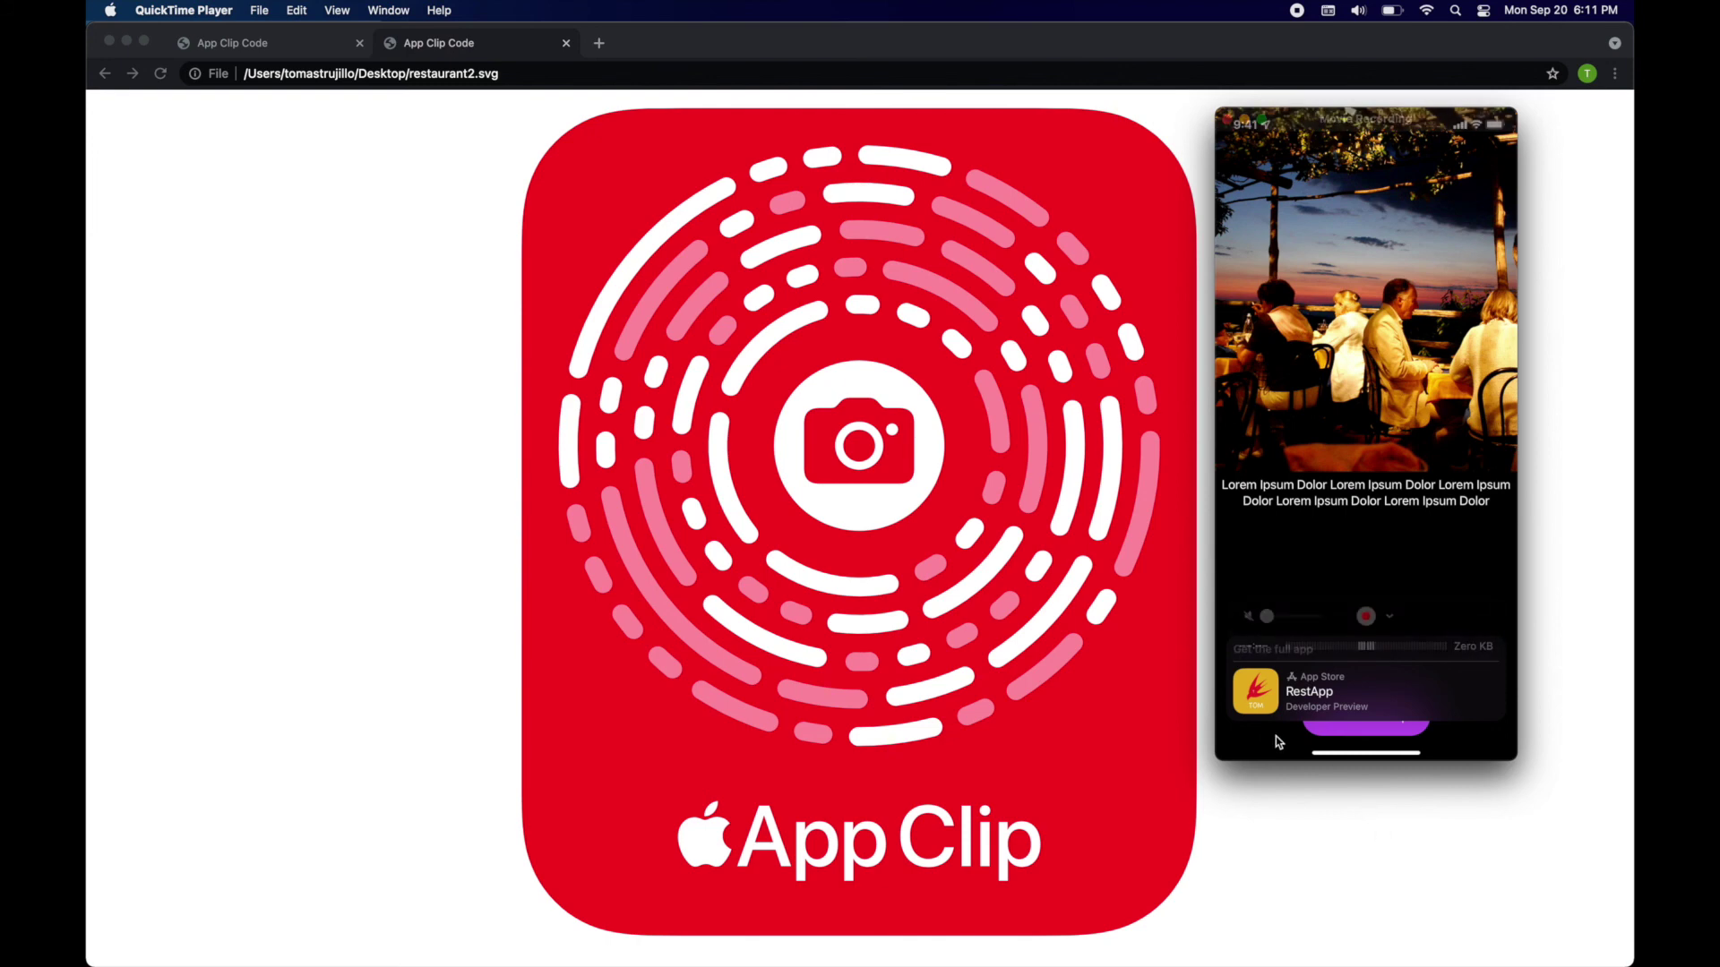
{"action": "mouse_move", "coordinate": [1365, 672]}
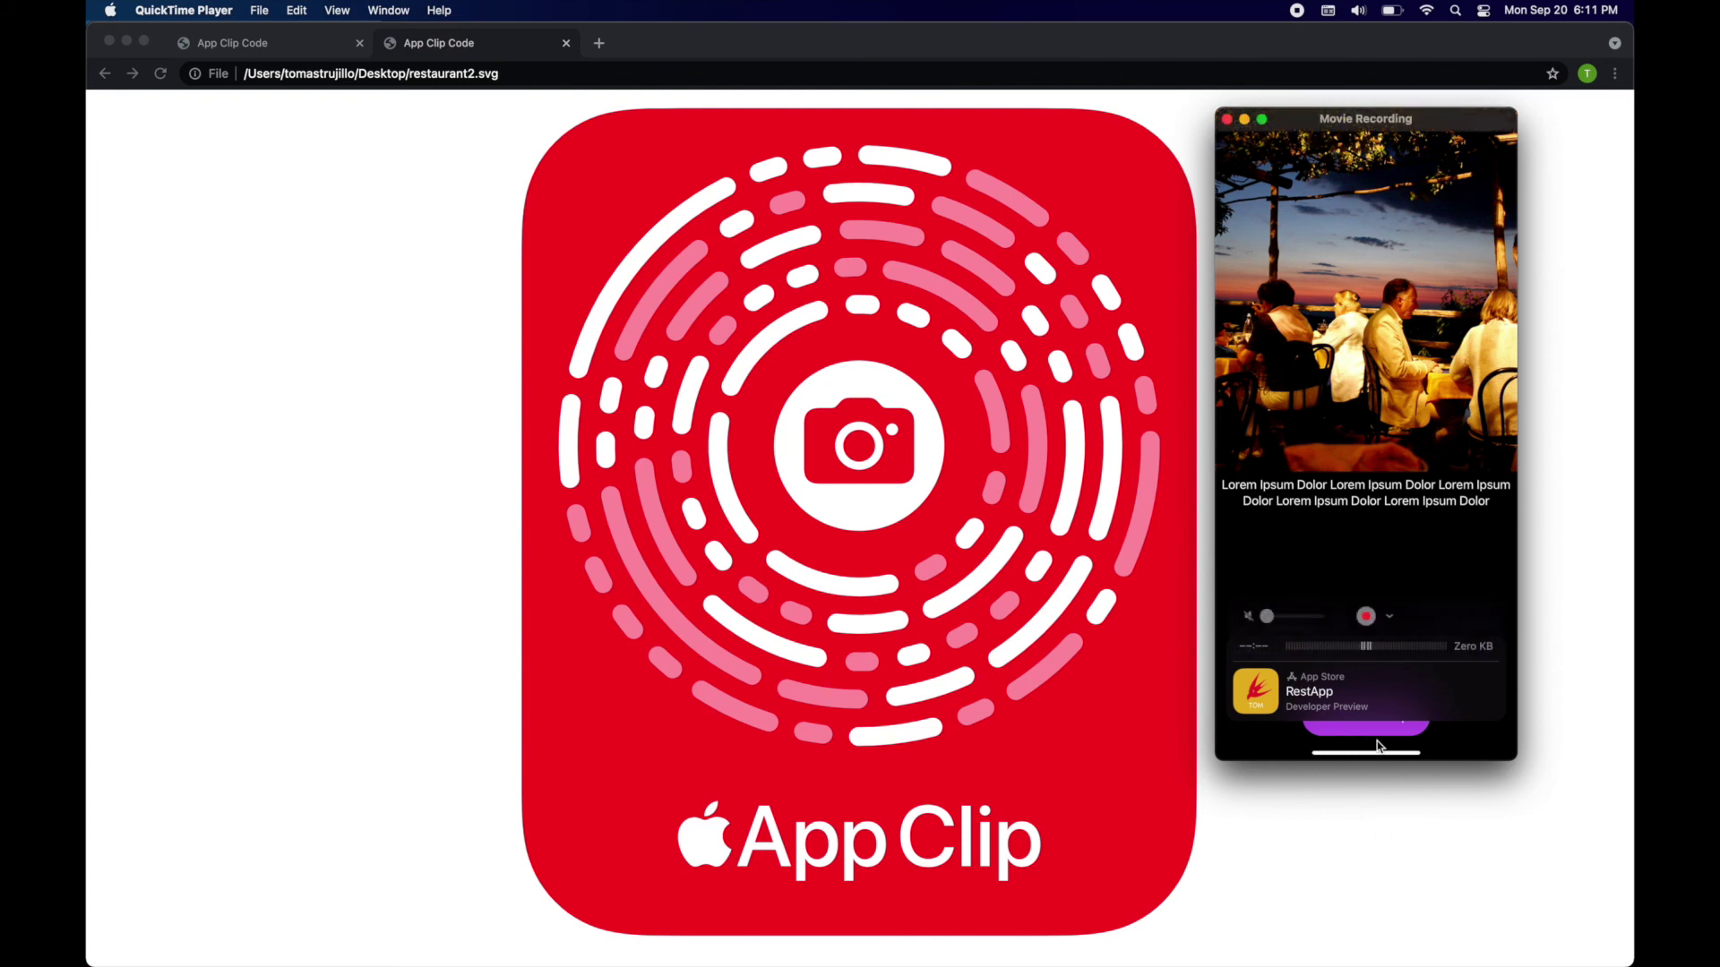
{"action": "left_click", "coordinate": [265, 44]}
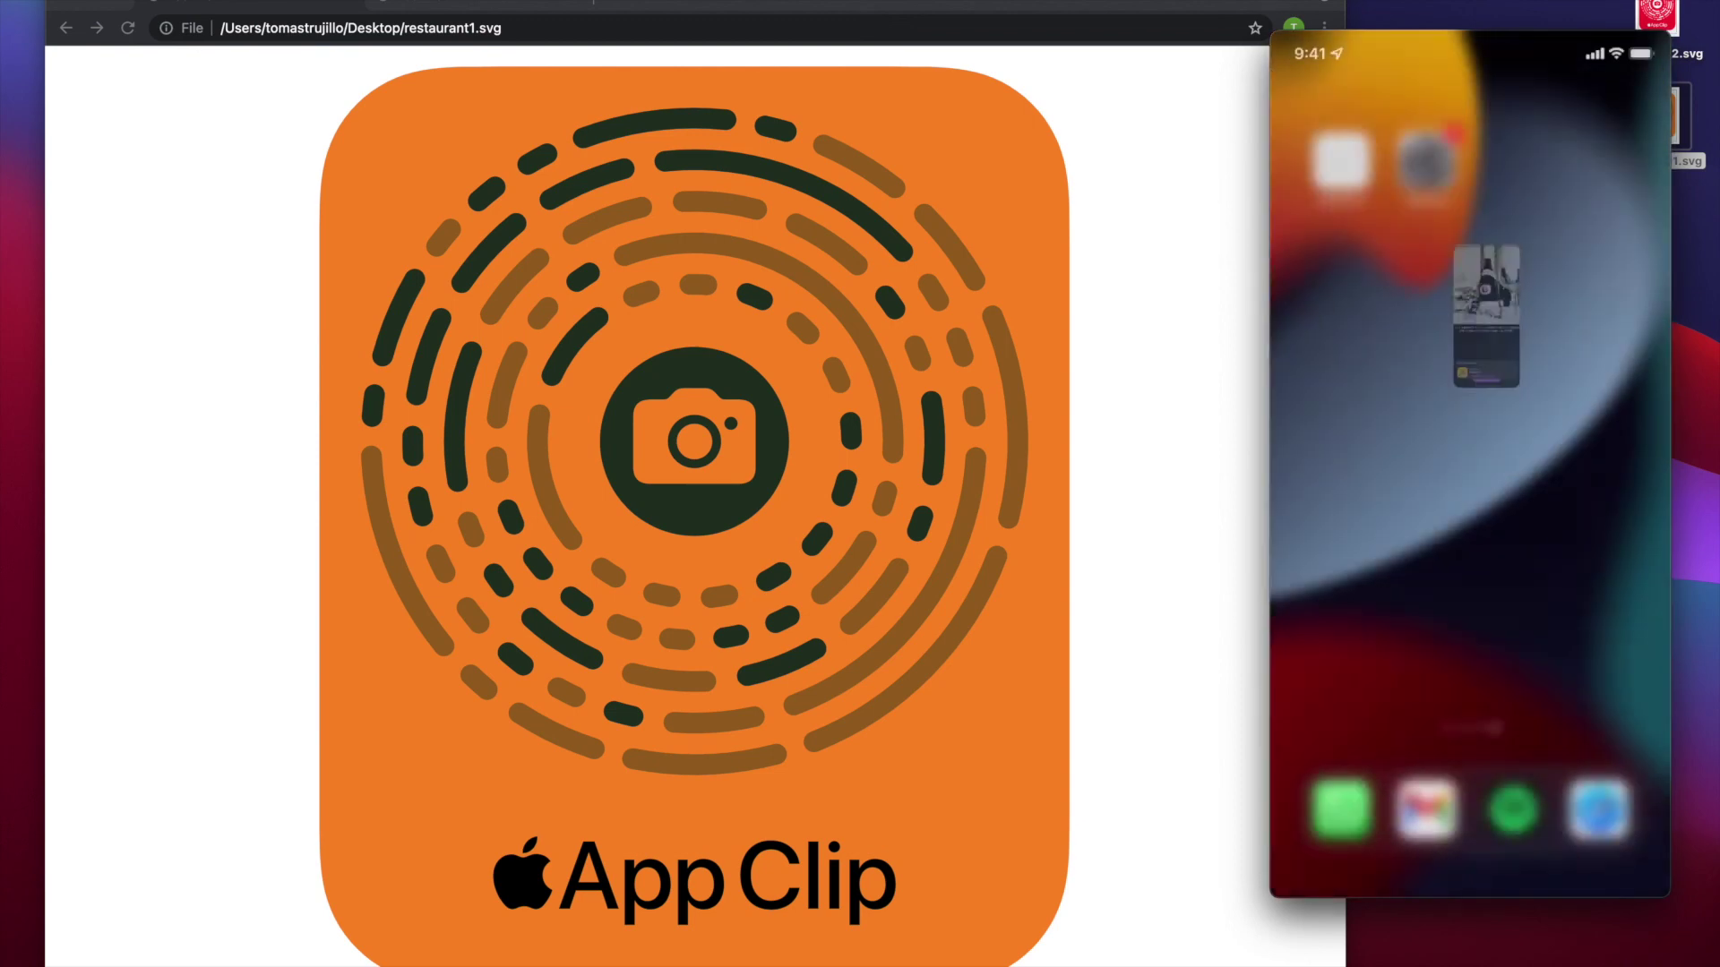
Switch Chrome to the red restaurant2.svg App Clip code for scanning.
{"action": "left_click", "coordinate": [475, 3]}
{"action": "mouse_move", "coordinate": [1564, 343]}
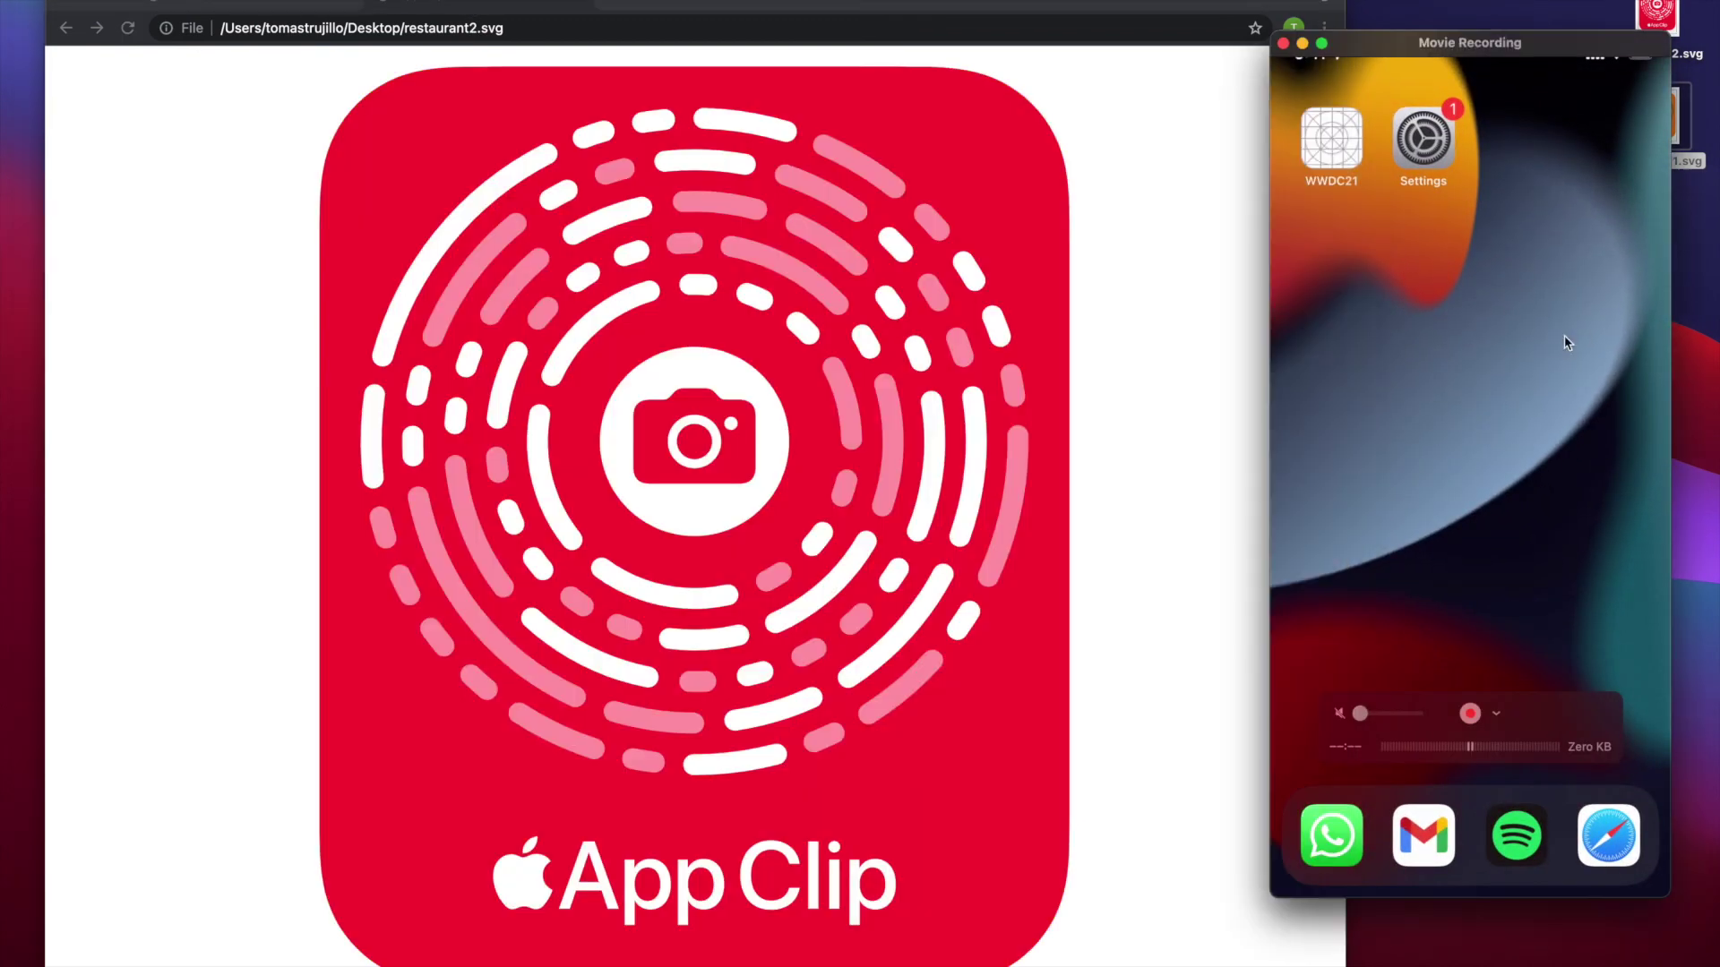